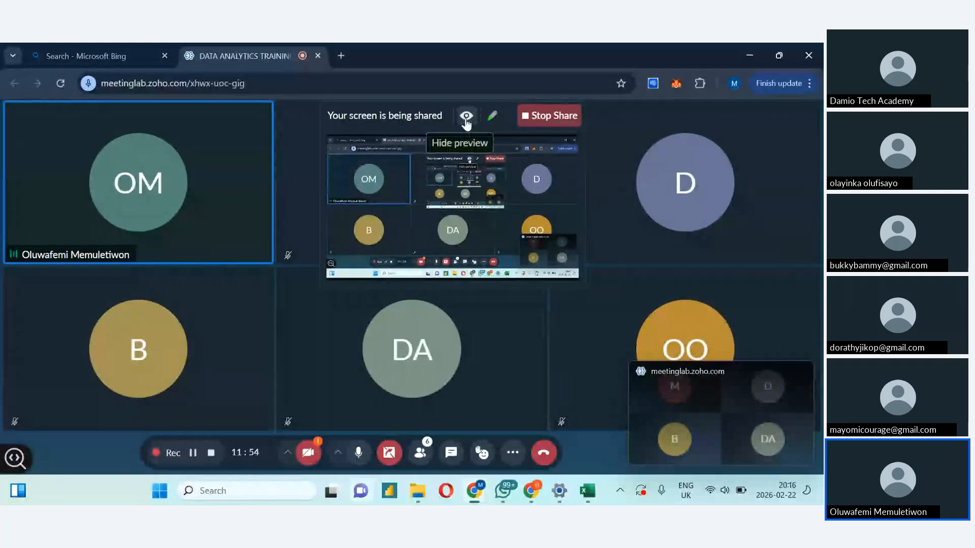
Step: Hide the shared-screen preview and close the floating meeting window
click(465, 116)
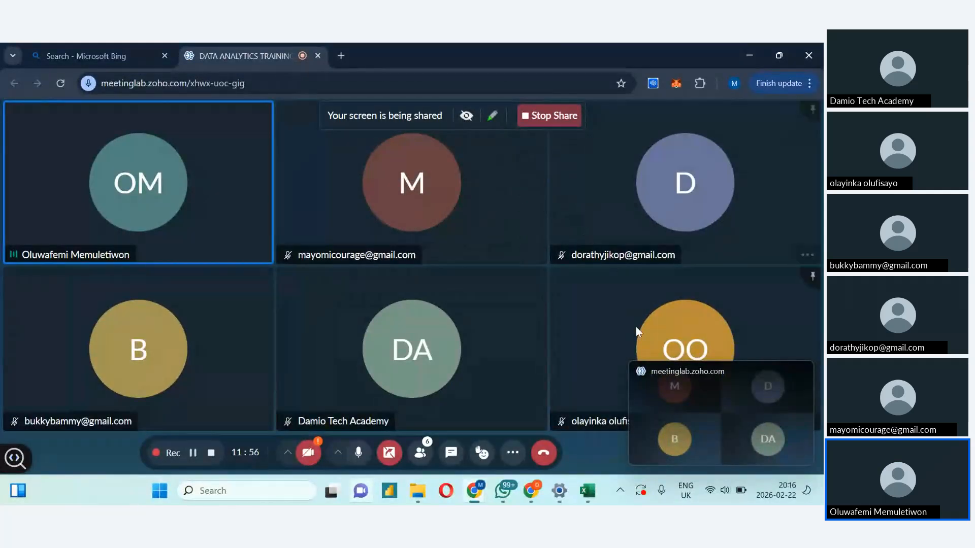
click(774, 372)
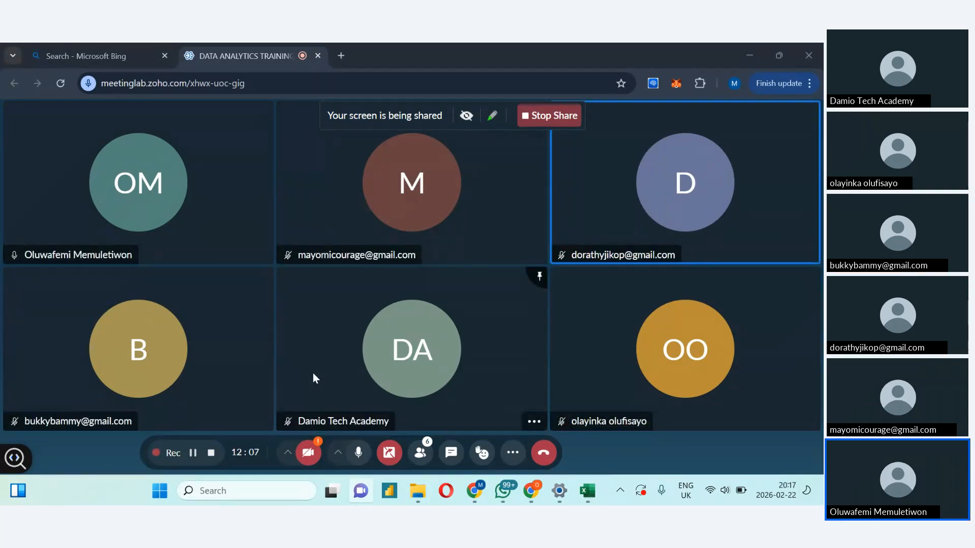
Step: Check the meeting's participant list, and close it again
click(420, 465)
click(420, 465)
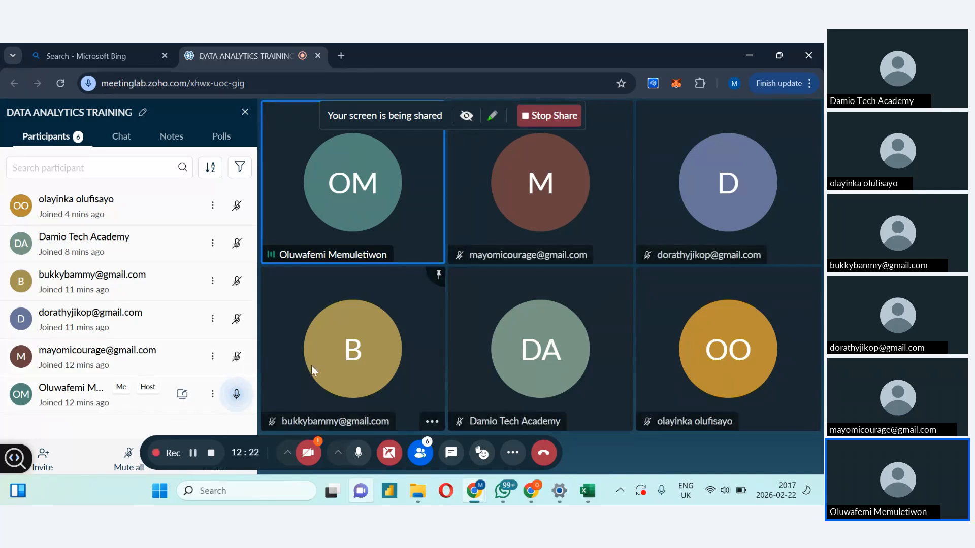
click(243, 112)
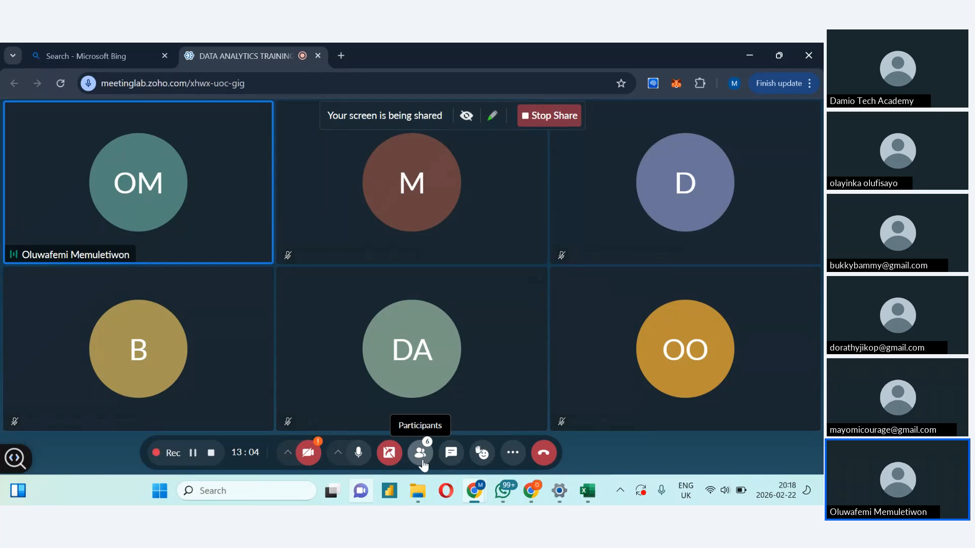
Step: Switch to the NigerMart_Superstore_Analysis workbook in Excel and show the Pivot Table sheet at 60% zoom
mouse_move(587, 496)
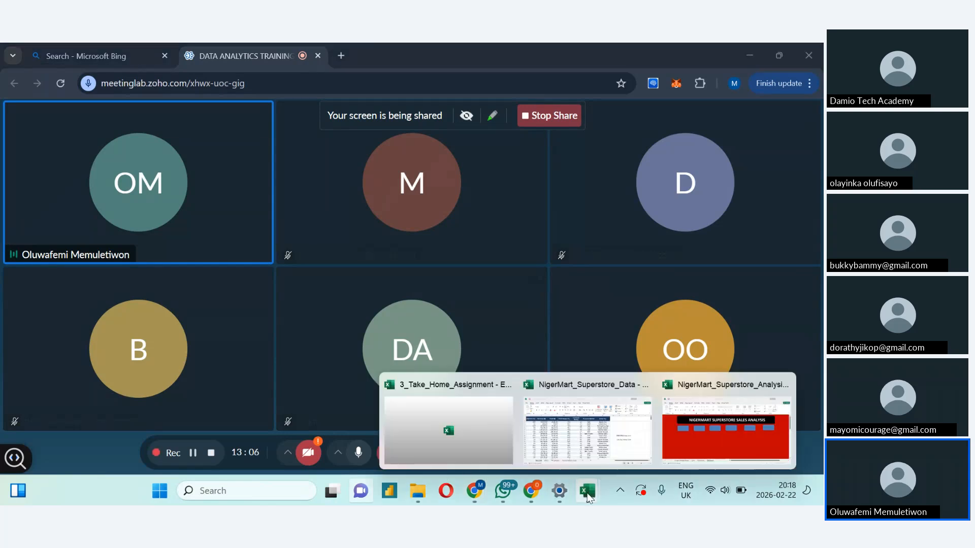
mouse_move(651, 443)
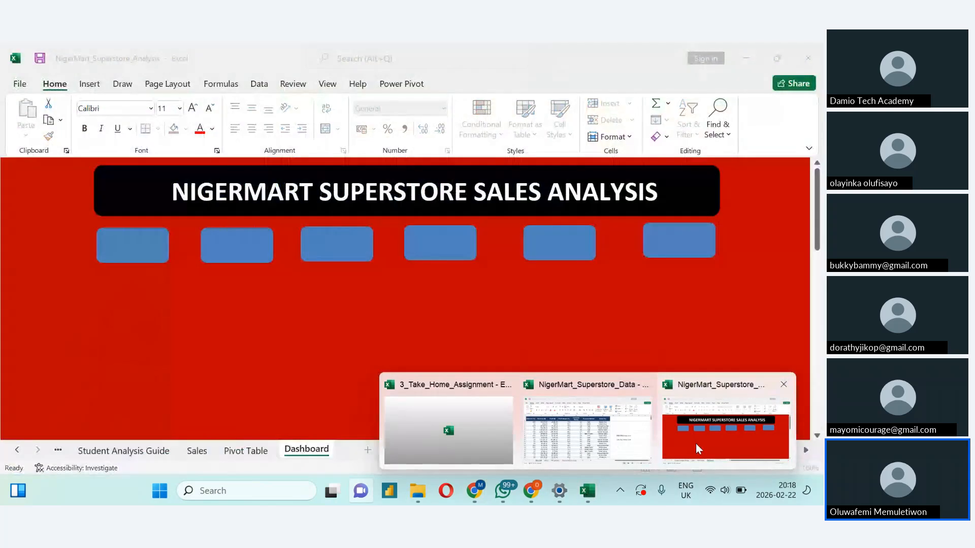
click(696, 443)
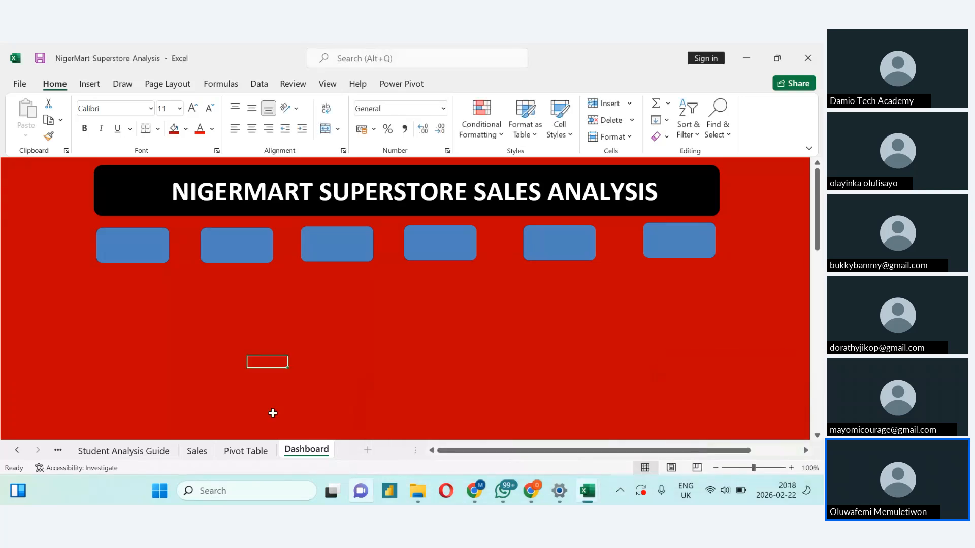
click(218, 455)
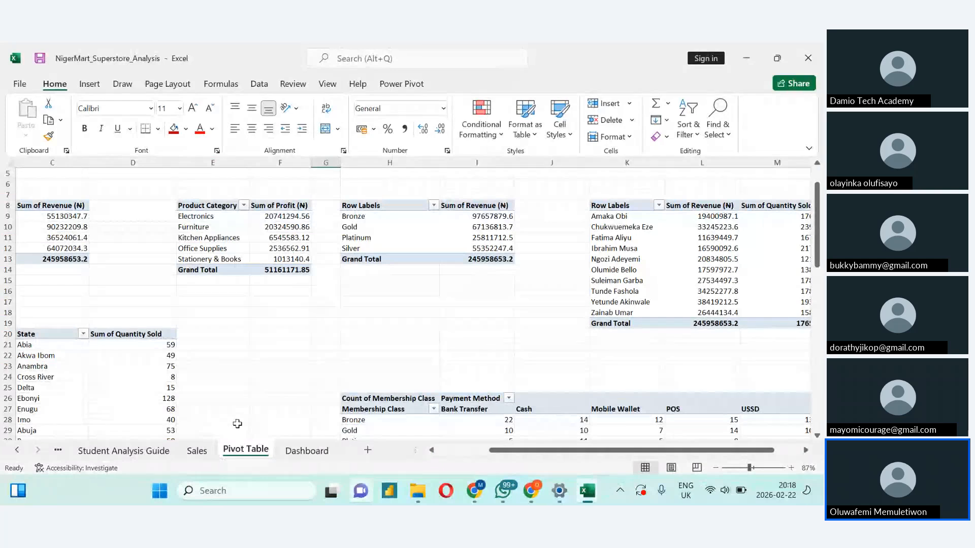
scroll(419, 346, down, 1)
scroll(420, 345, down, 3)
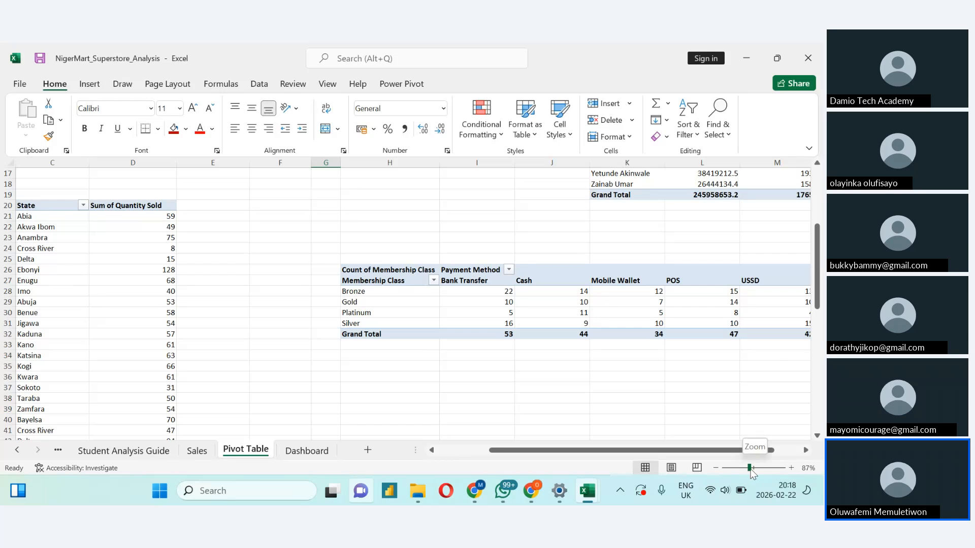
drag(750, 469, 740, 473)
scroll(665, 394, up, 3)
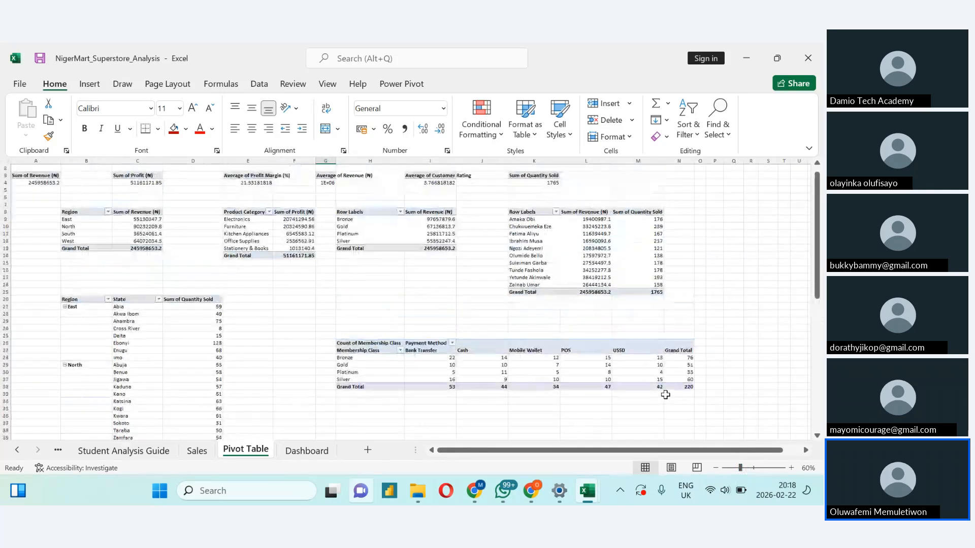
Step: Compare the revenue-by-region pivot table with the chart tasks listed in the Student Analysis Guide sheet
click(95, 226)
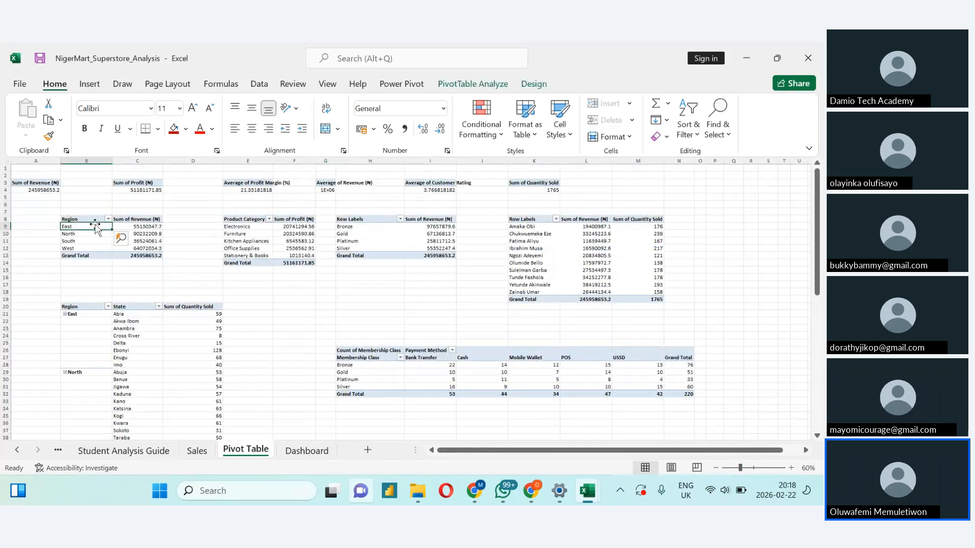
click(143, 227)
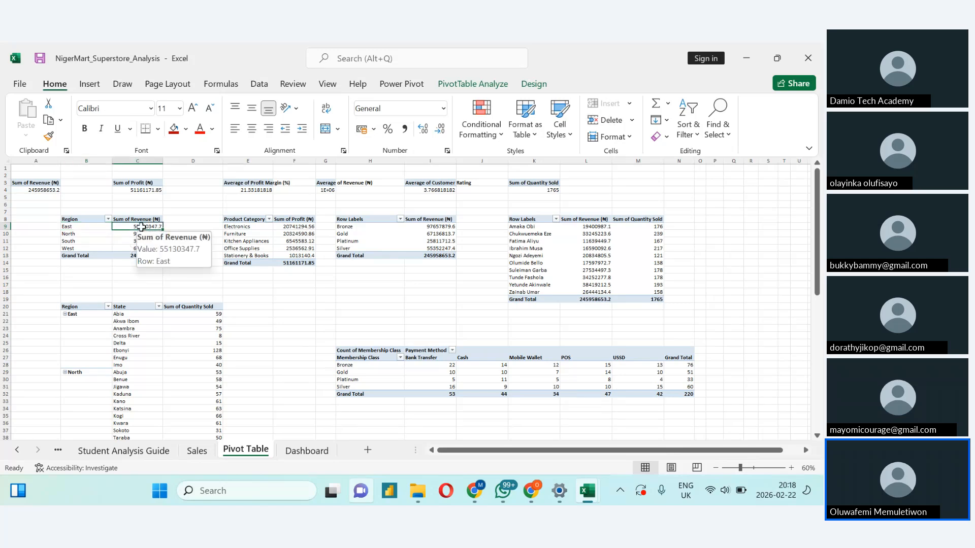
click(155, 451)
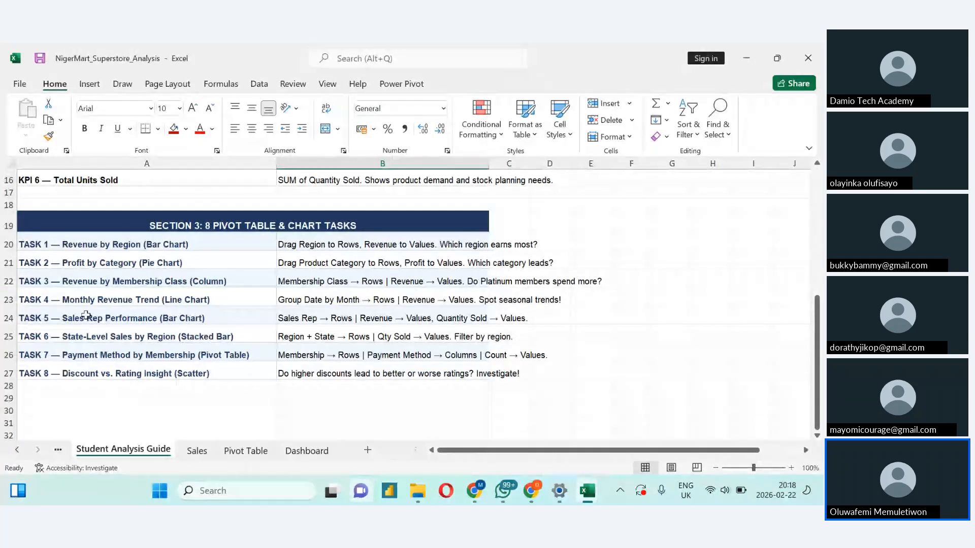
click(287, 454)
click(249, 452)
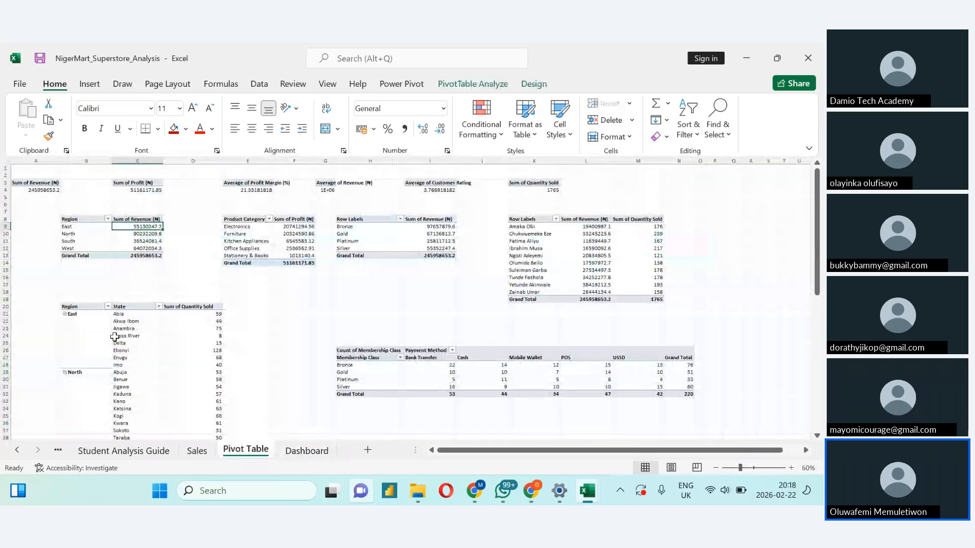
Step: Insert a Clustered Bar PivotChart from the revenue-by-region pivot table and place it next to that table's Region column
click(84, 219)
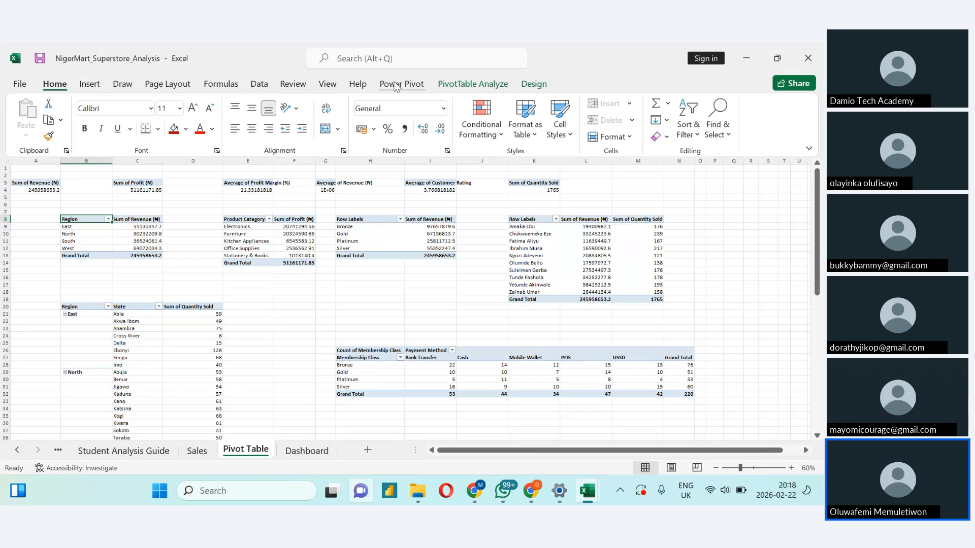
click(458, 91)
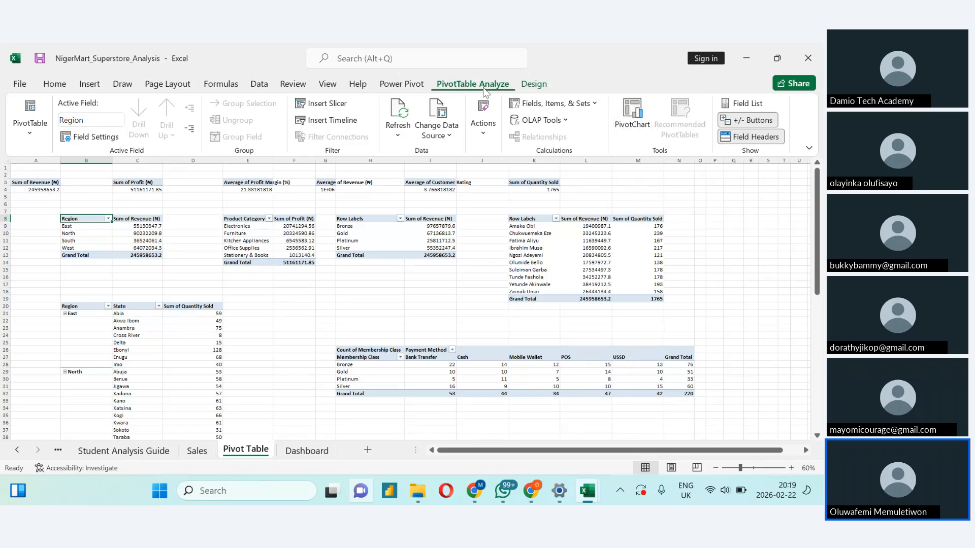
click(619, 129)
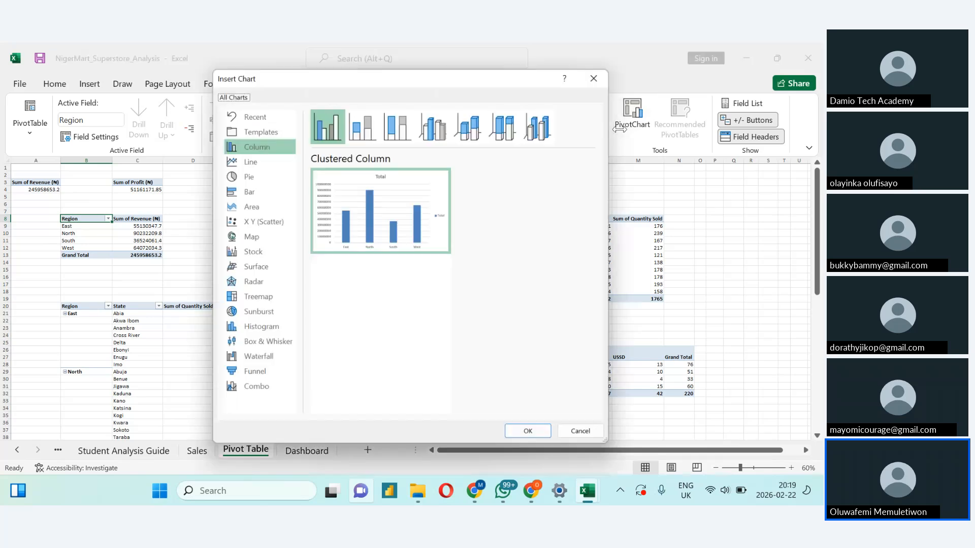
click(269, 190)
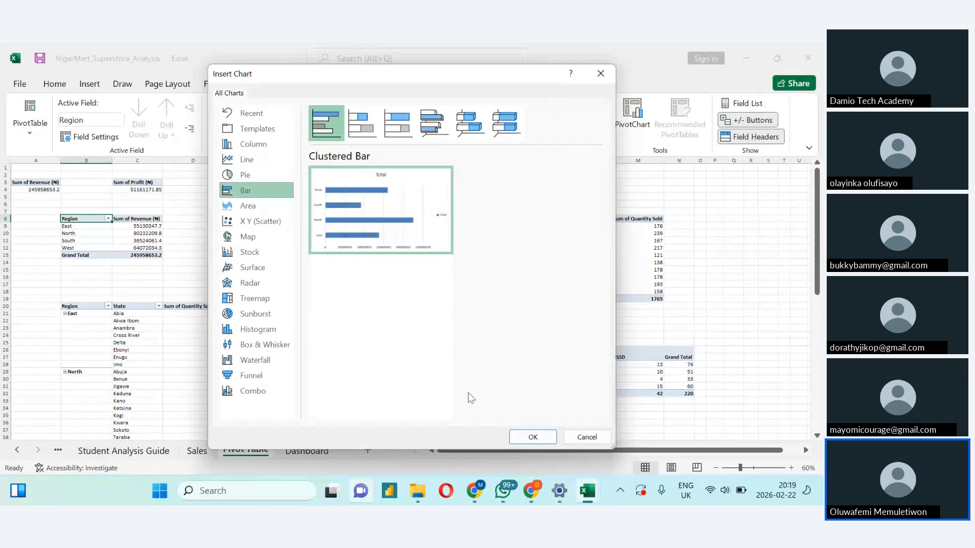
click(524, 437)
drag(470, 284, 298, 254)
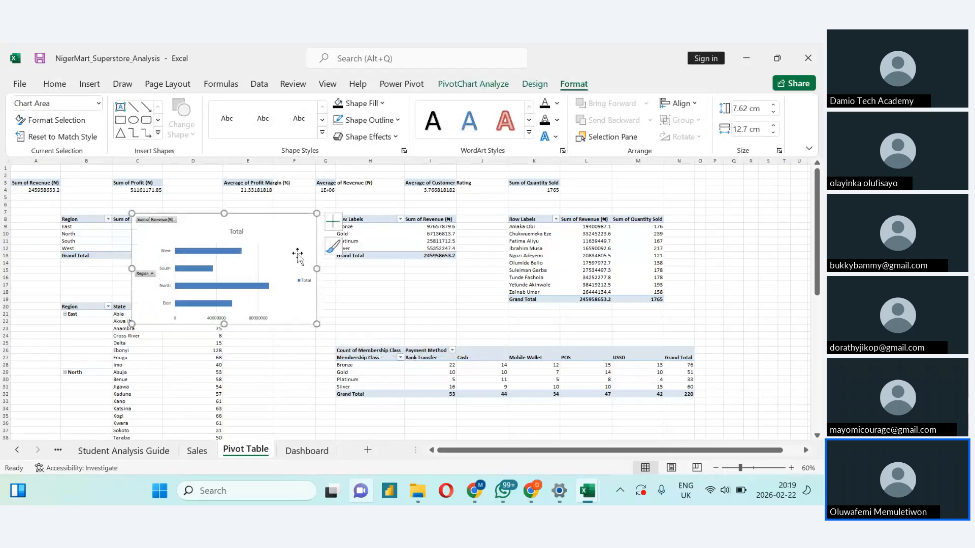
click(329, 451)
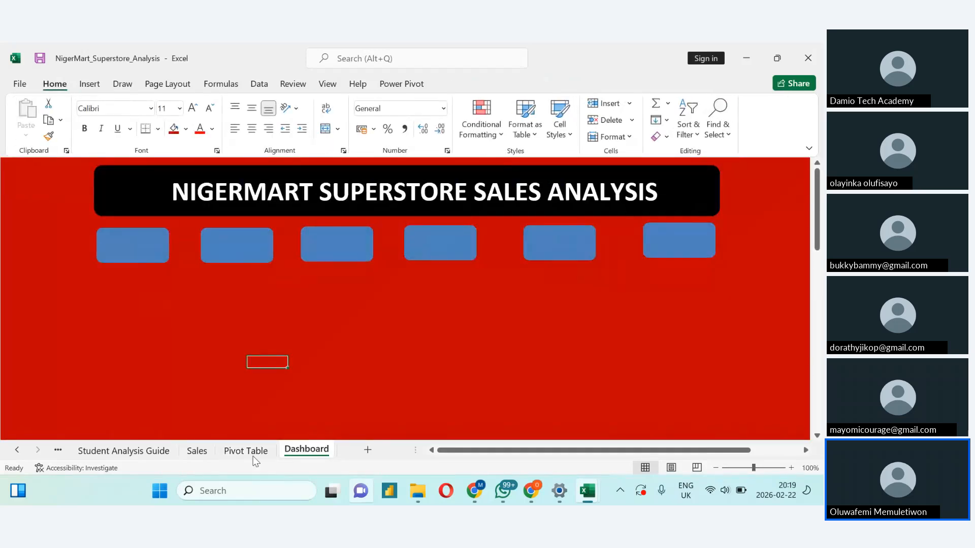
click(235, 450)
click(315, 449)
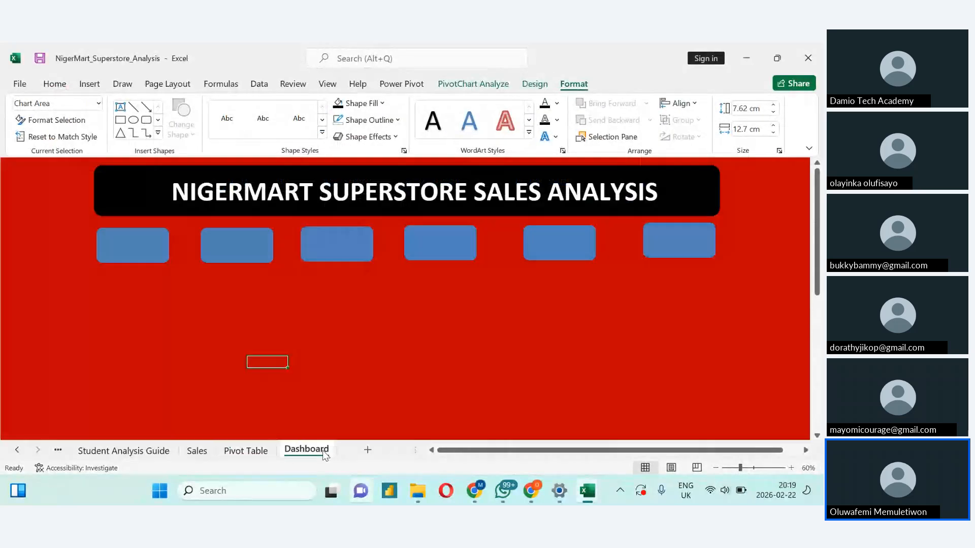
click(267, 451)
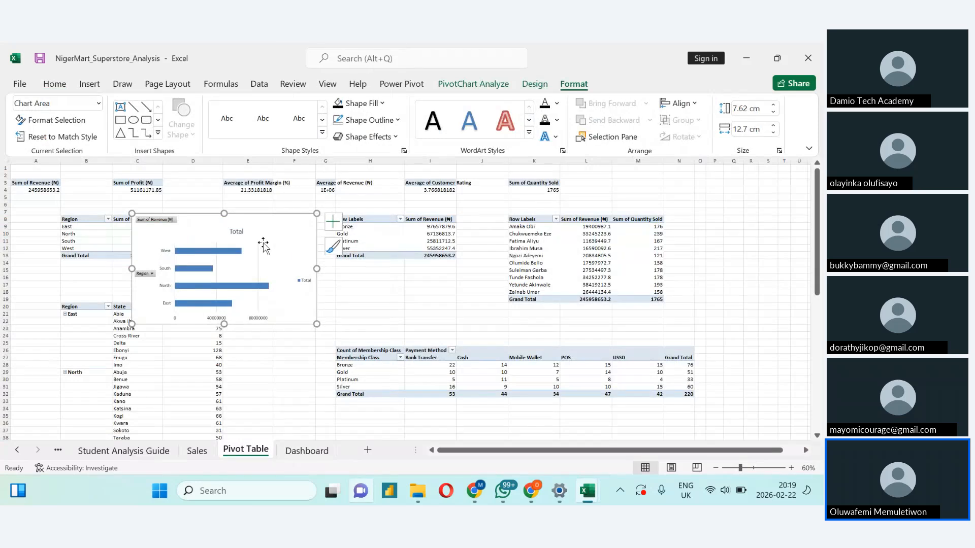
Step: Move the revenue-by-region bar chart from the Pivot Table sheet to the Dashboard sheet as an object
right_click(307, 247)
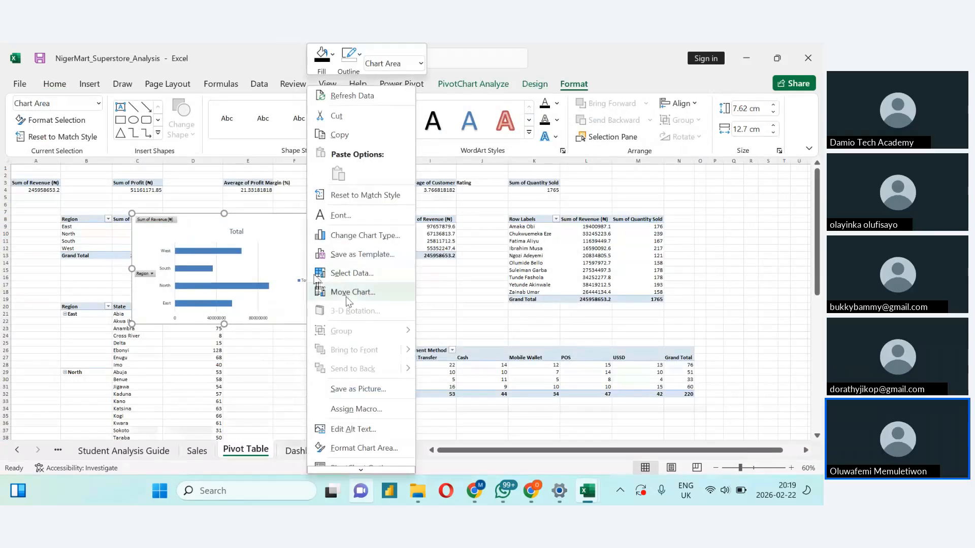
click(362, 298)
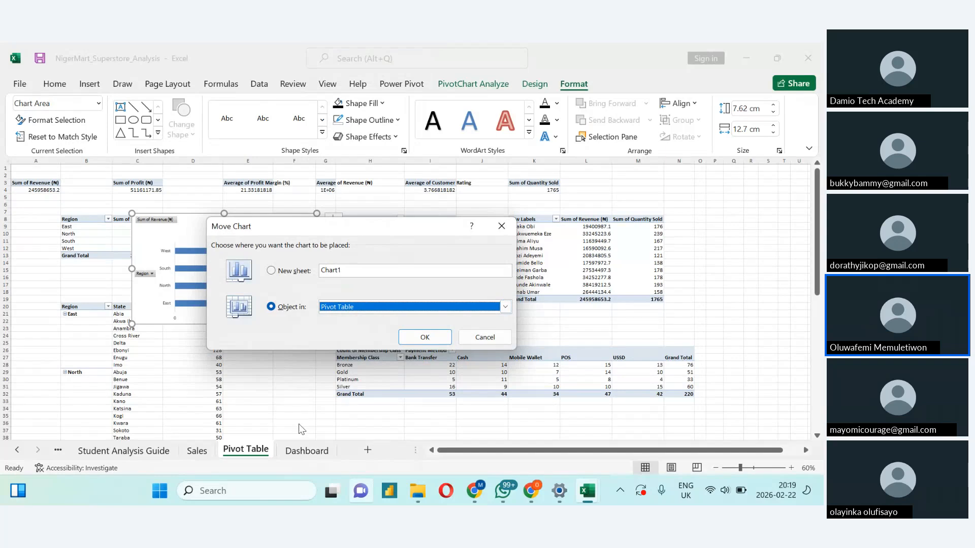
click(505, 308)
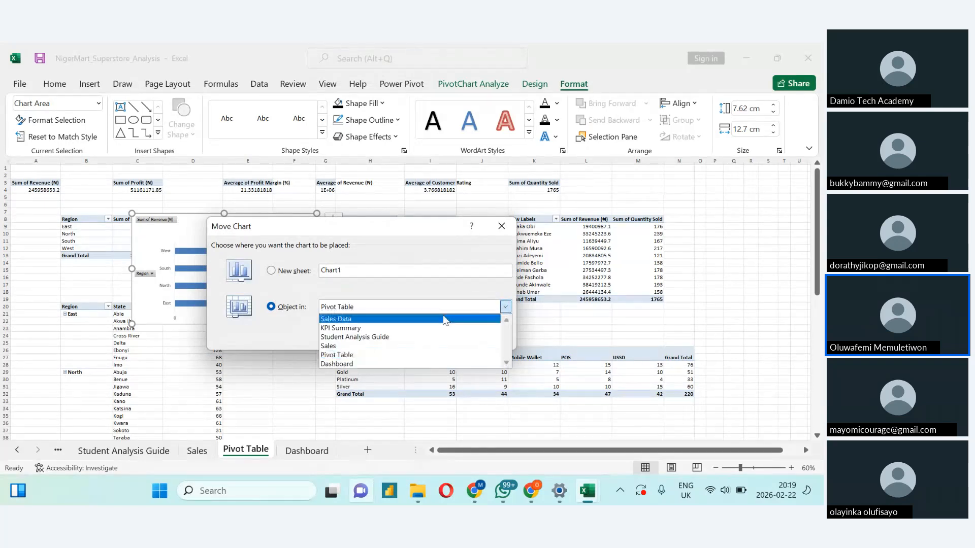
click(509, 308)
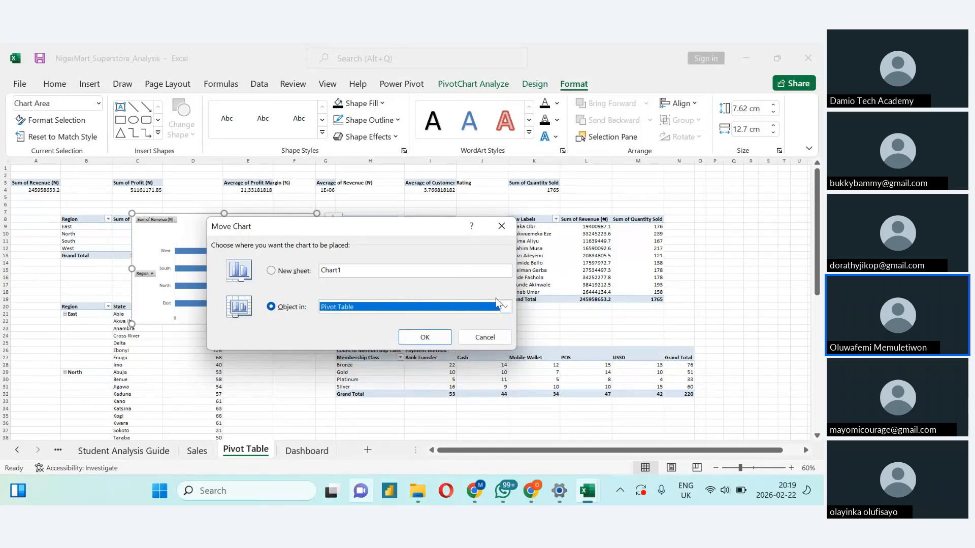
click(503, 306)
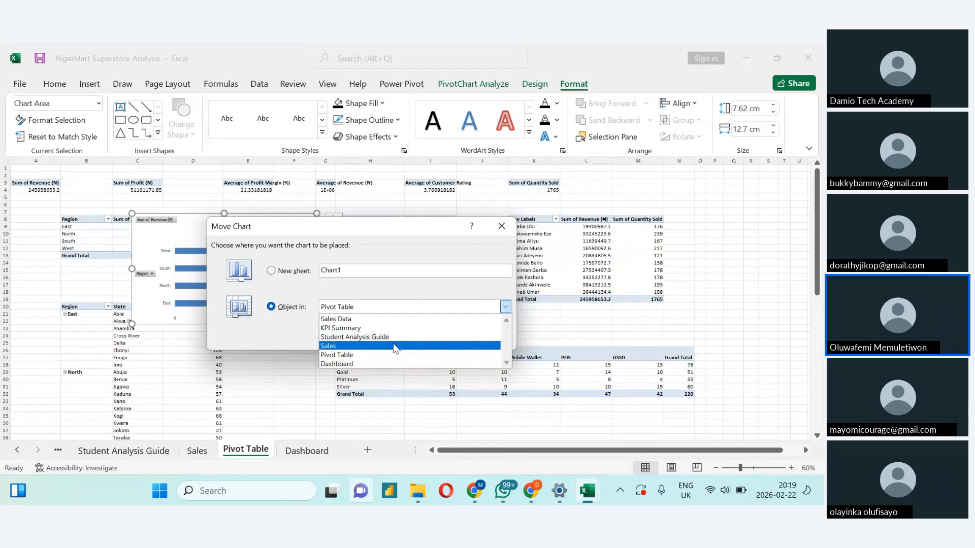
click(367, 362)
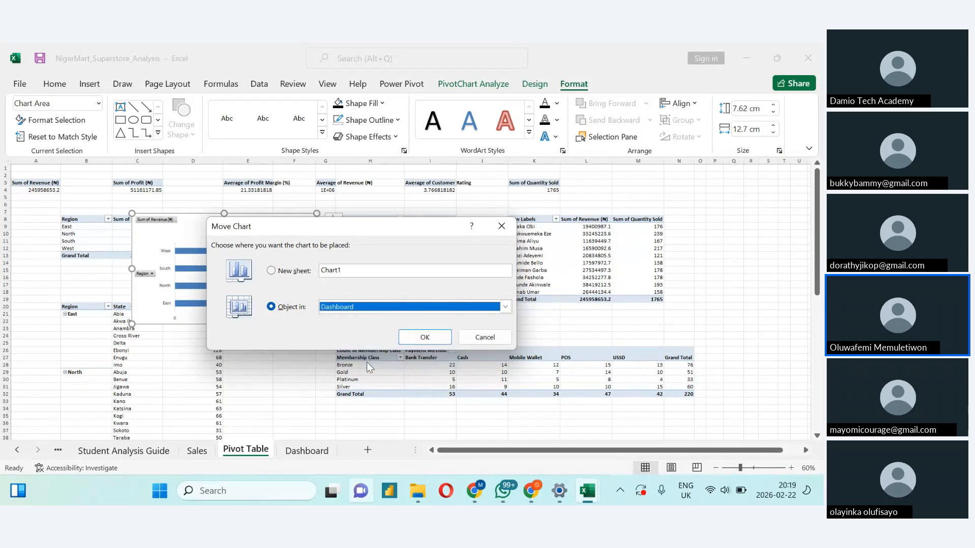
click(425, 337)
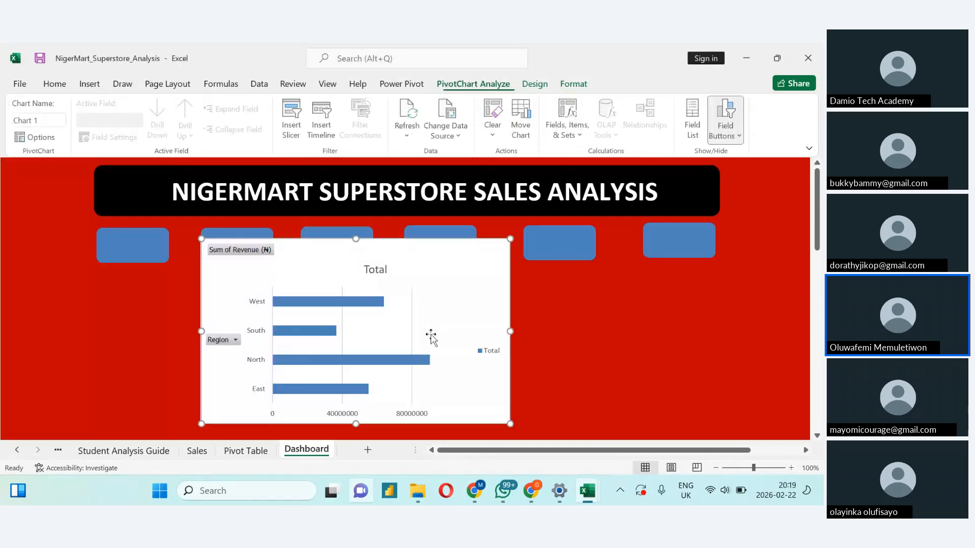
click(439, 322)
drag(431, 321, 405, 344)
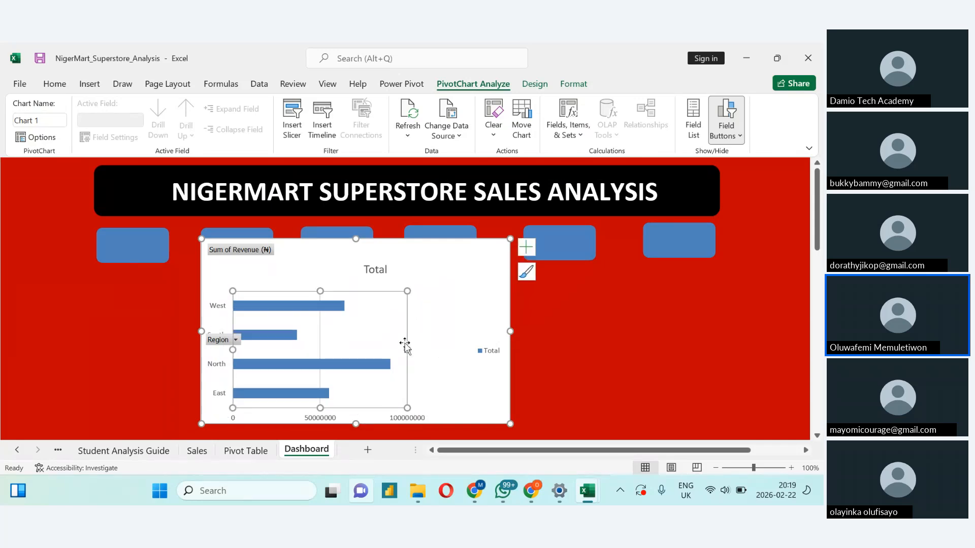
key(ctrl+z)
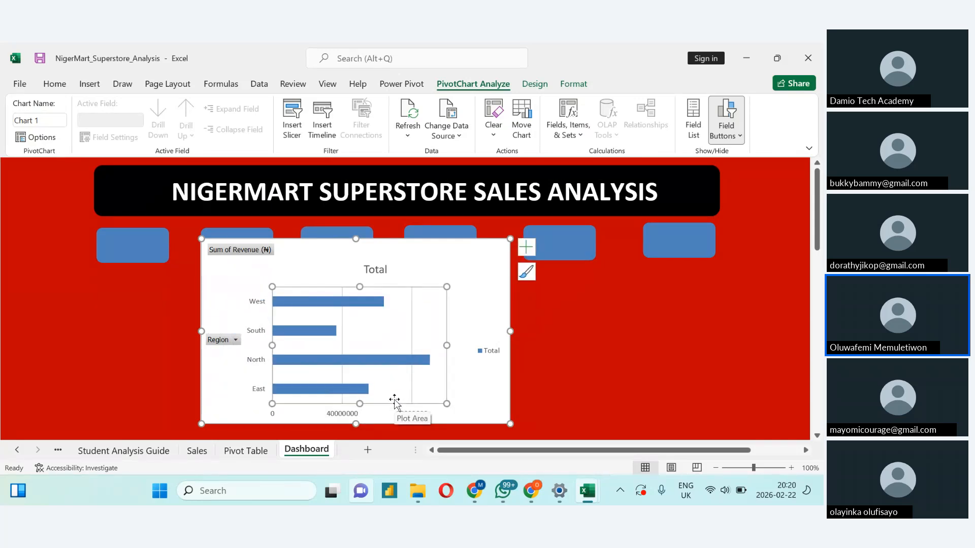
Step: Reposition the revenue-by-region chart on the Dashboard below the blue KPI boxes, in line with the first box
click(273, 451)
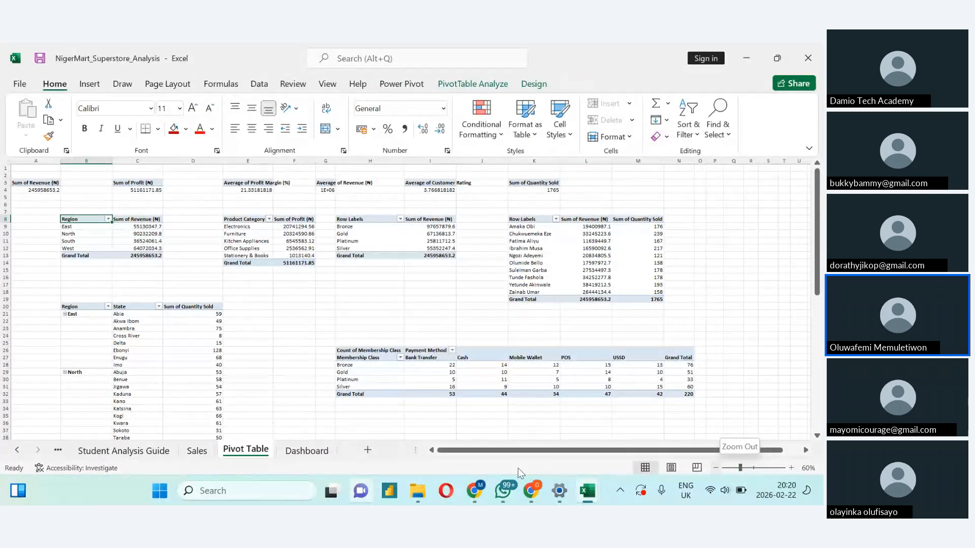
click(297, 456)
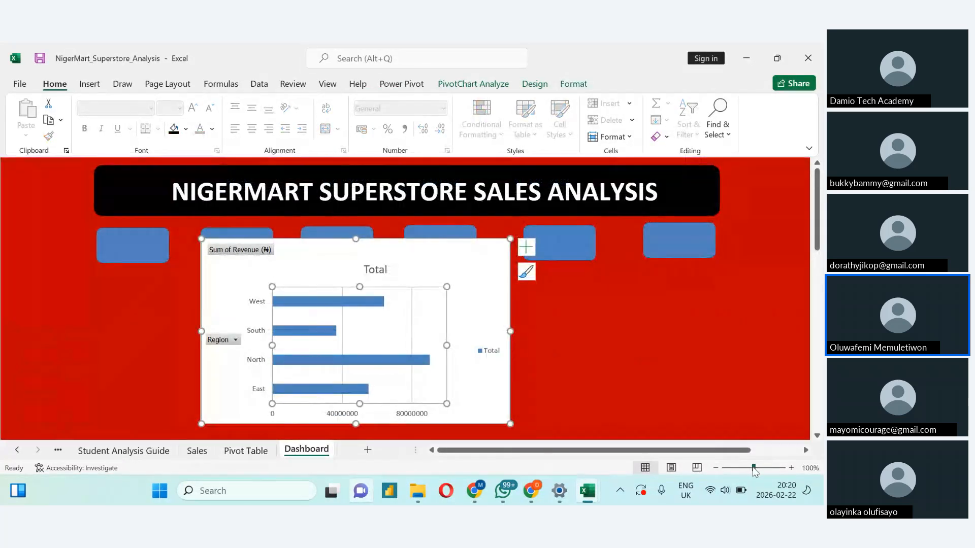
drag(749, 471, 741, 473)
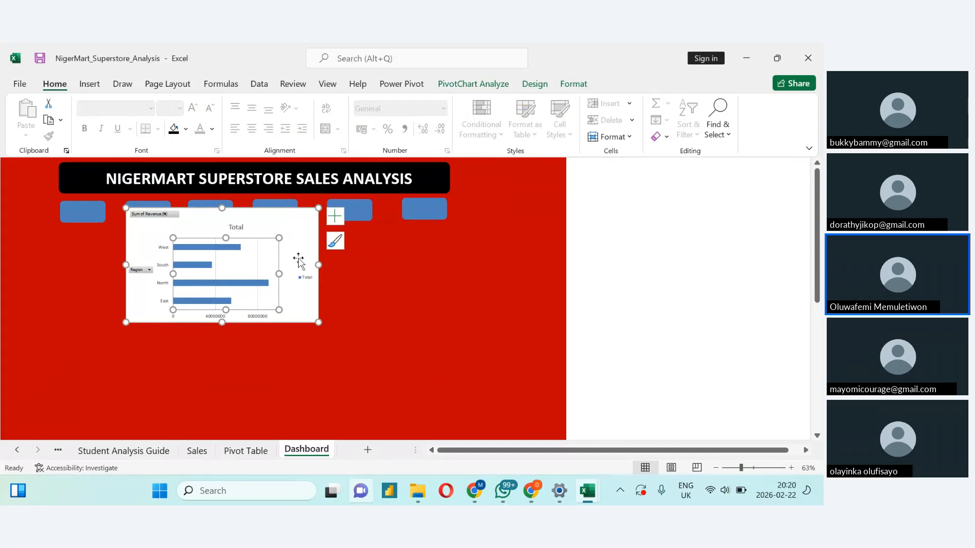
drag(294, 231, 234, 248)
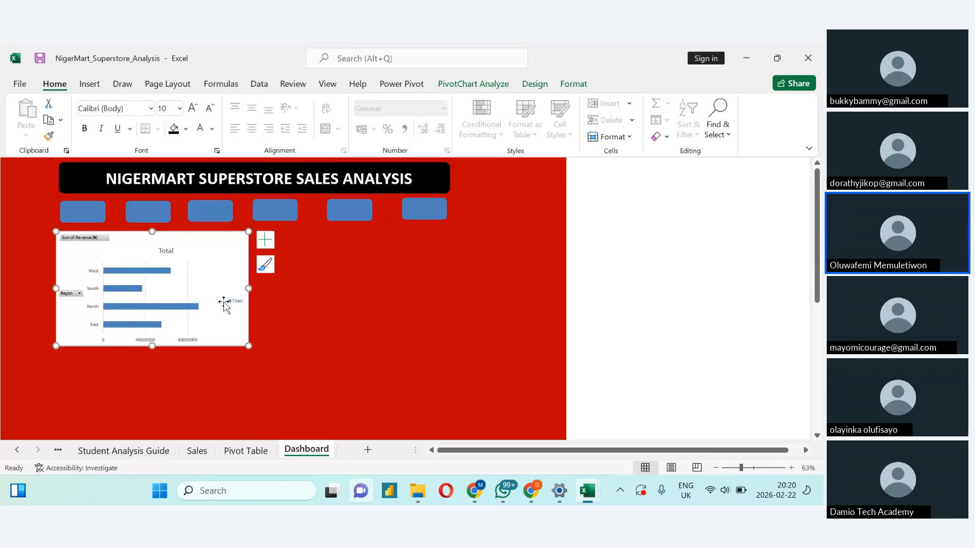
Step: Shrink the revenue-by-region chart on the Dashboard so its width ends around the middle of the third KPI box
drag(248, 346, 208, 311)
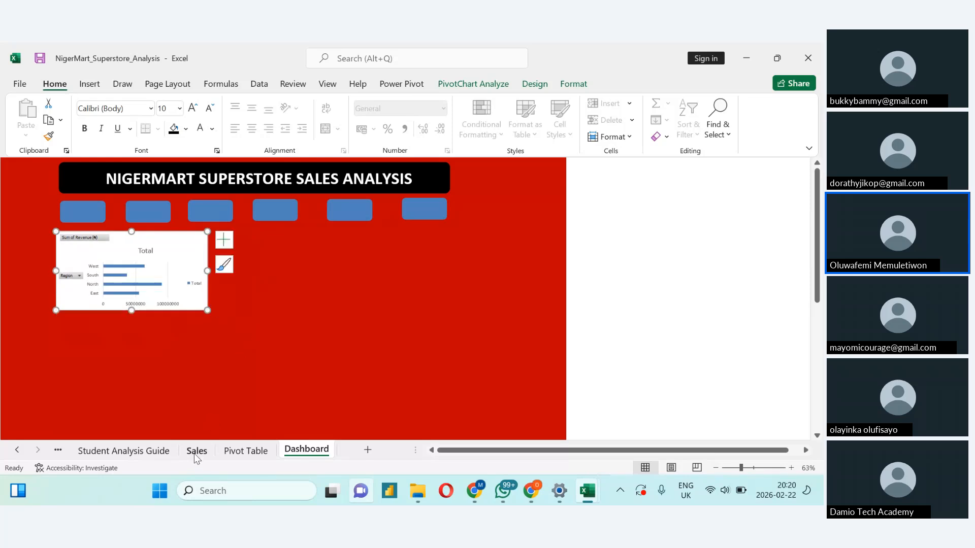
Step: Check the profit-by-category task in the Student Analysis Guide and insert a Pie PivotChart from the Product Category pivot table
click(227, 451)
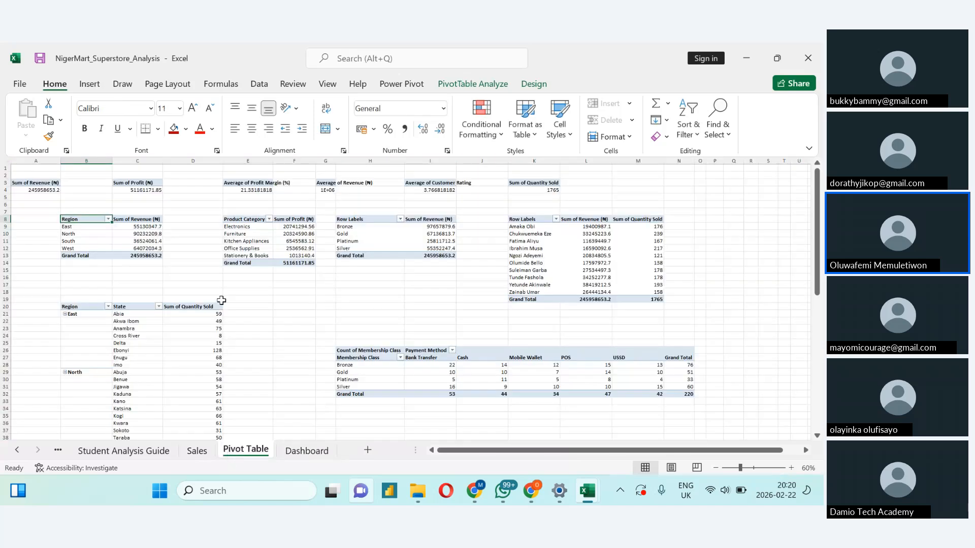
click(241, 250)
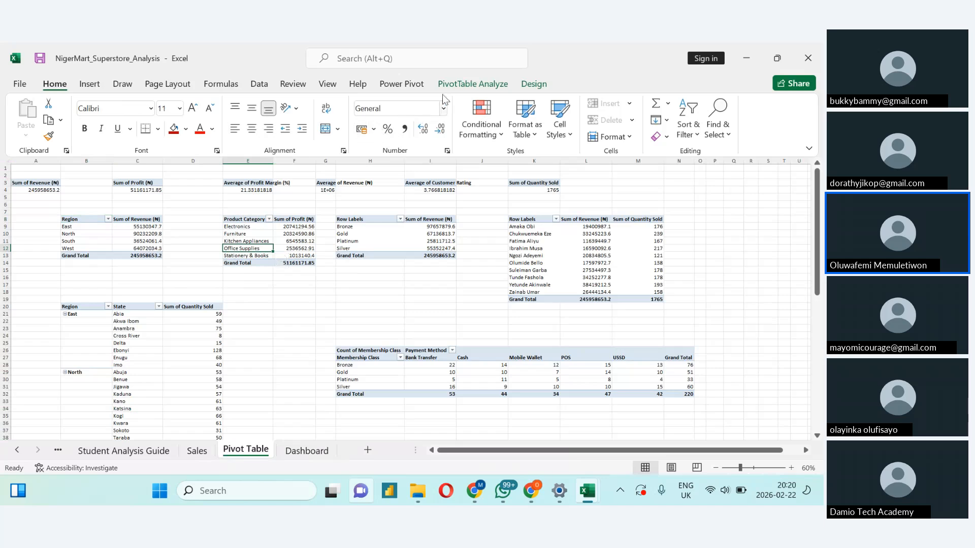
click(151, 451)
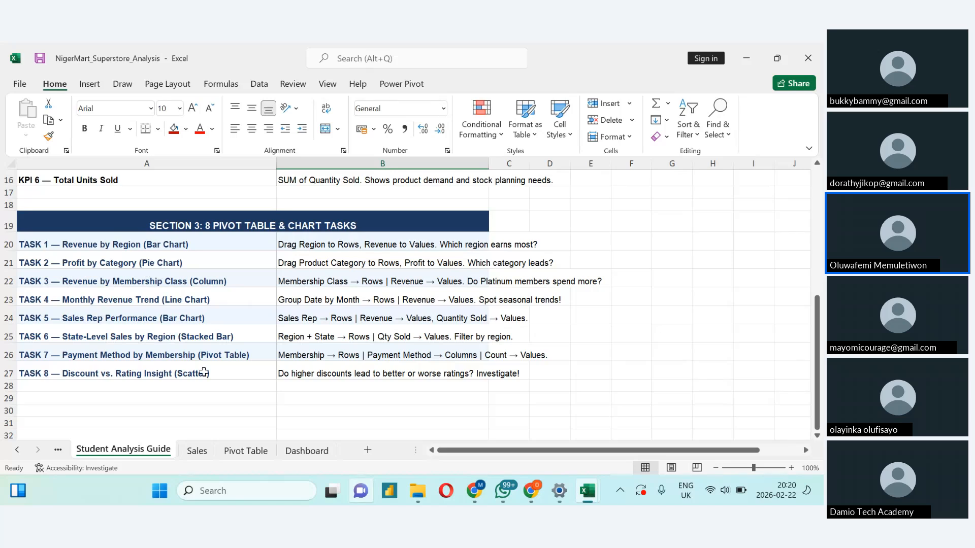
click(246, 449)
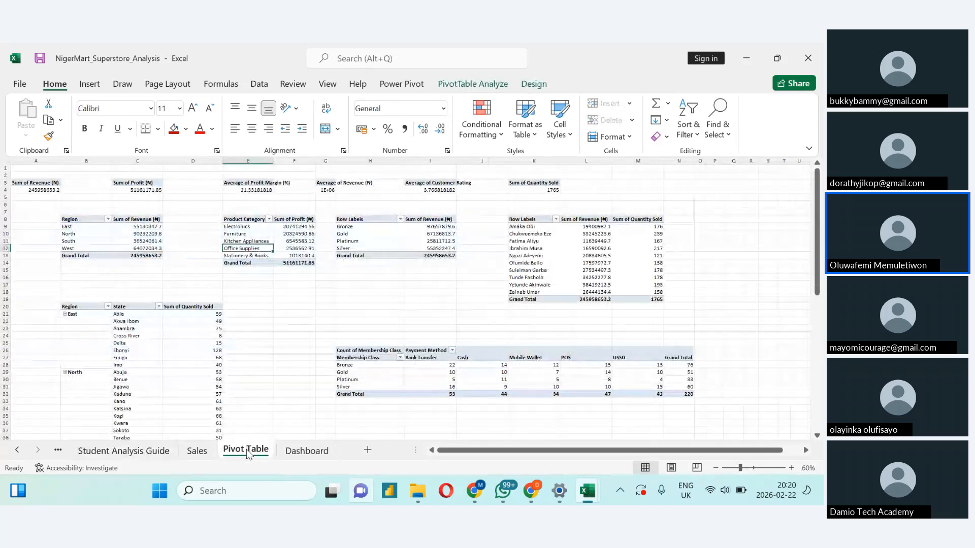
click(244, 220)
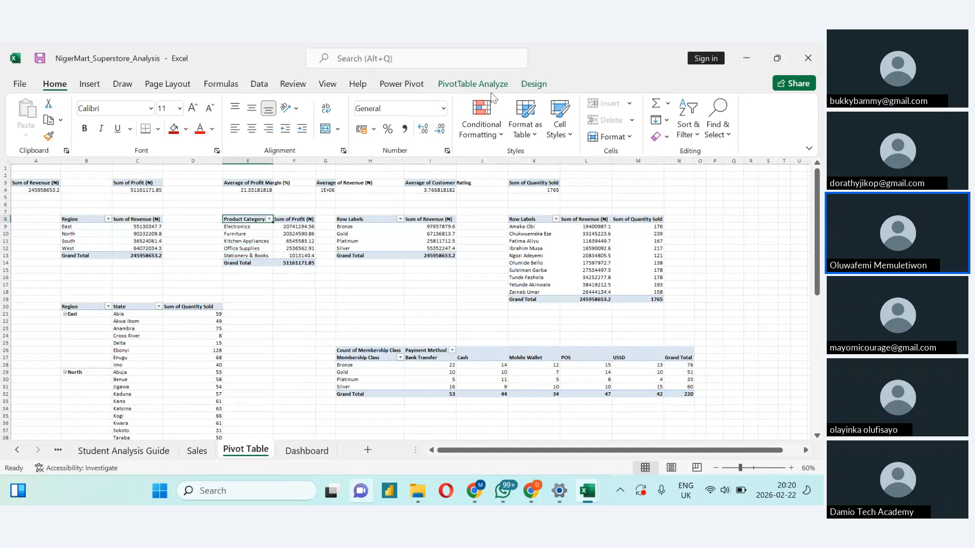
click(473, 85)
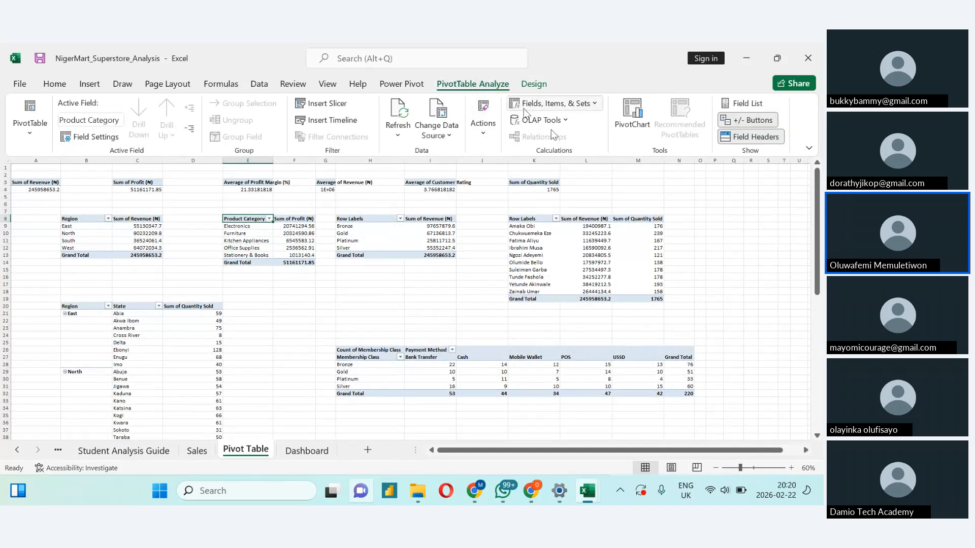
click(634, 112)
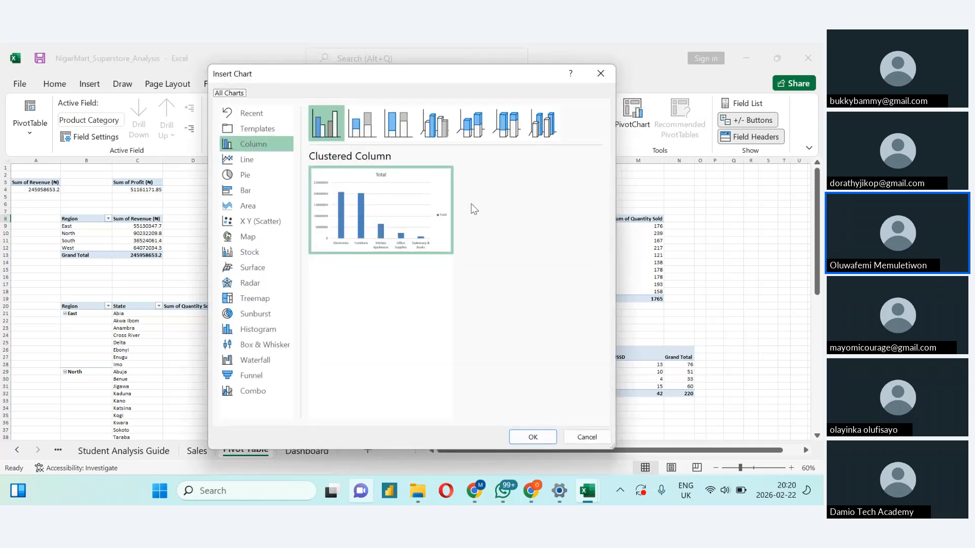
mouse_move(447, 240)
click(248, 175)
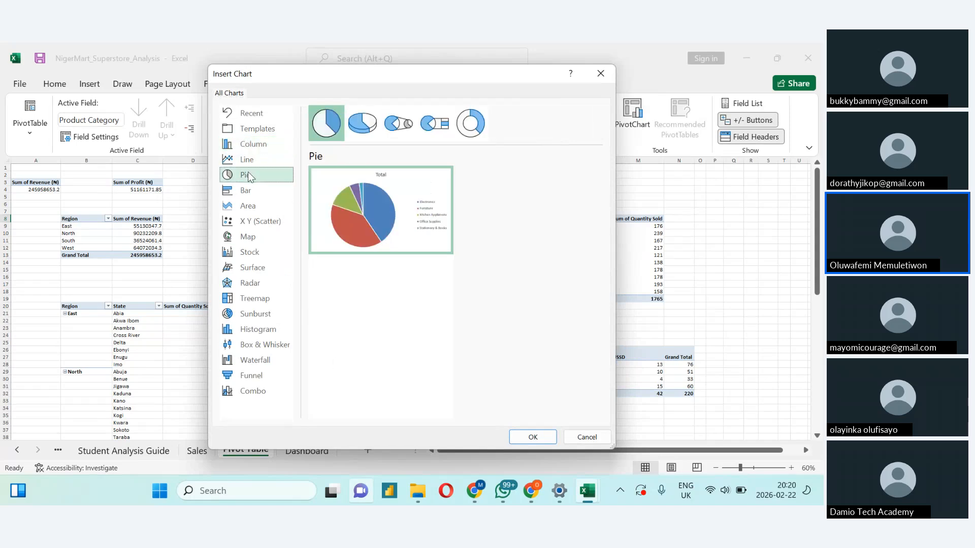
click(524, 437)
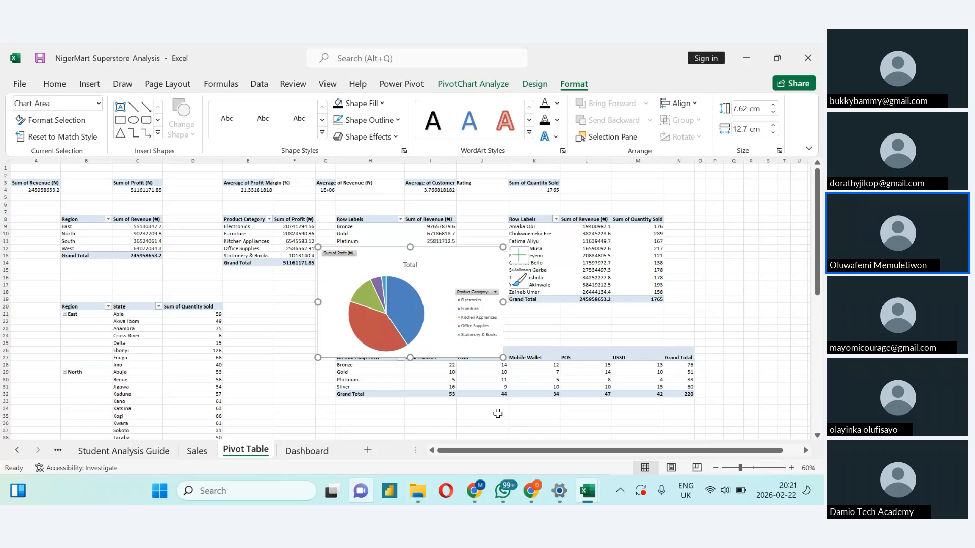
Step: Move the profit-by-category pie chart from the Pivot Table sheet to the Dashboard sheet as an object
right_click(477, 273)
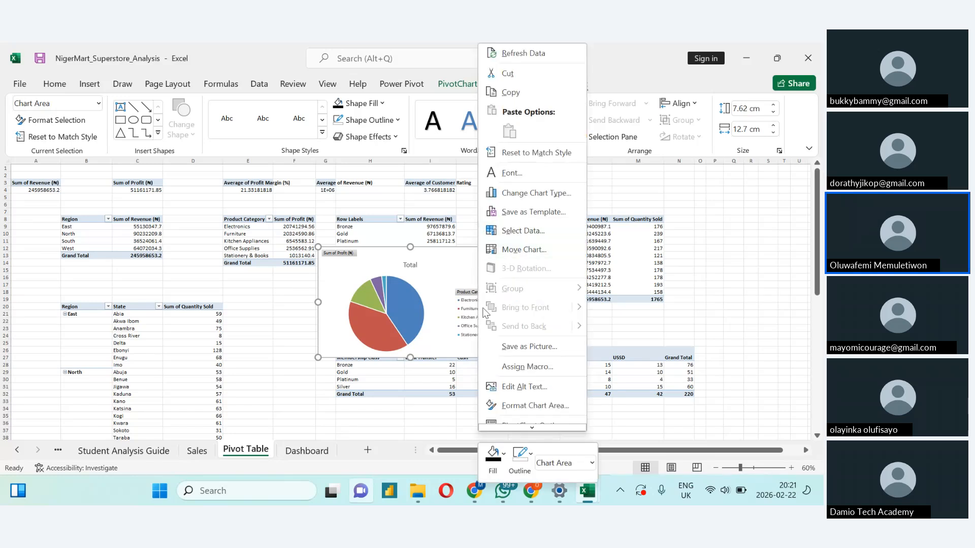
click(523, 249)
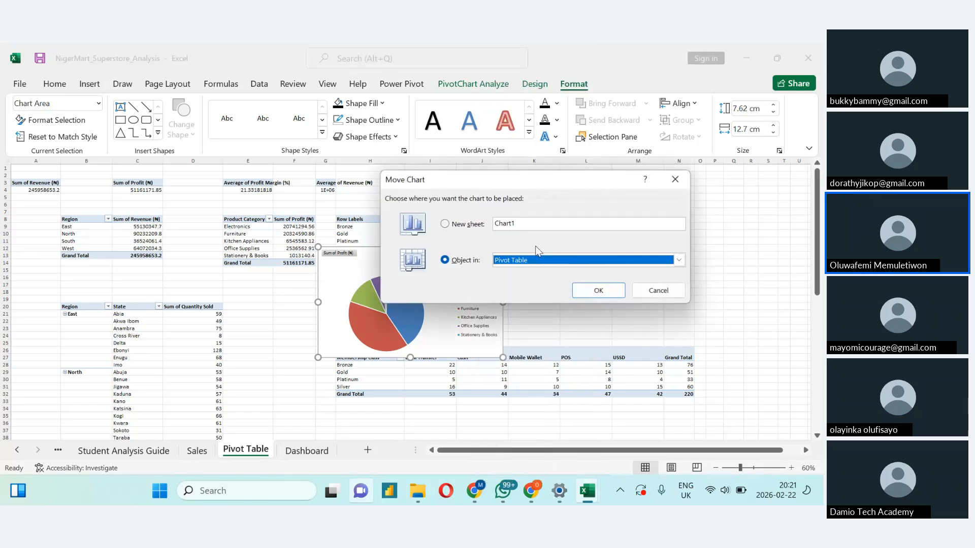
click(676, 260)
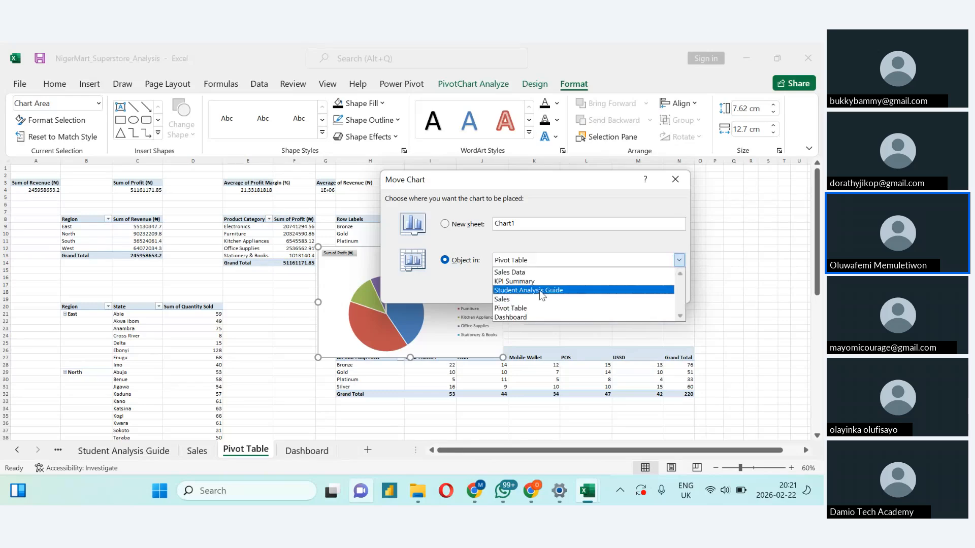
click(516, 316)
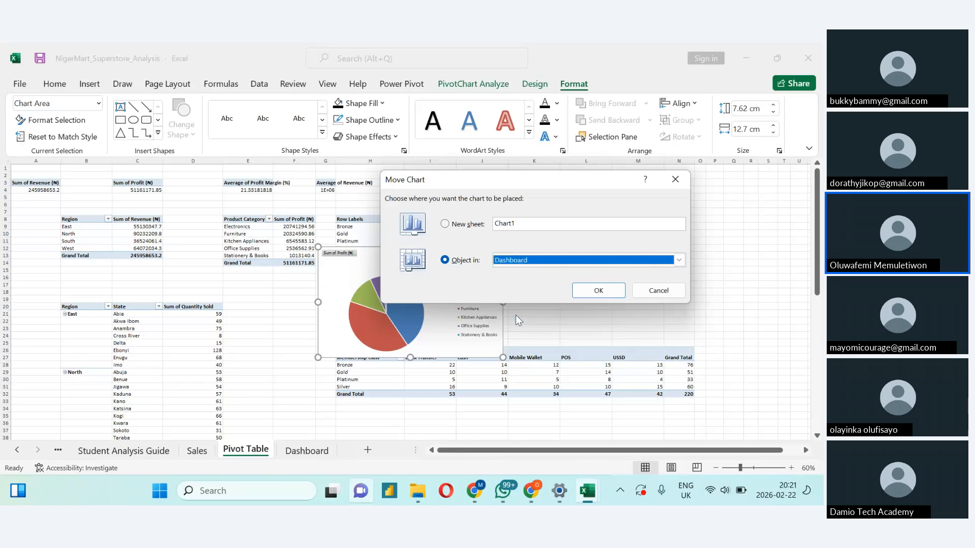
click(597, 291)
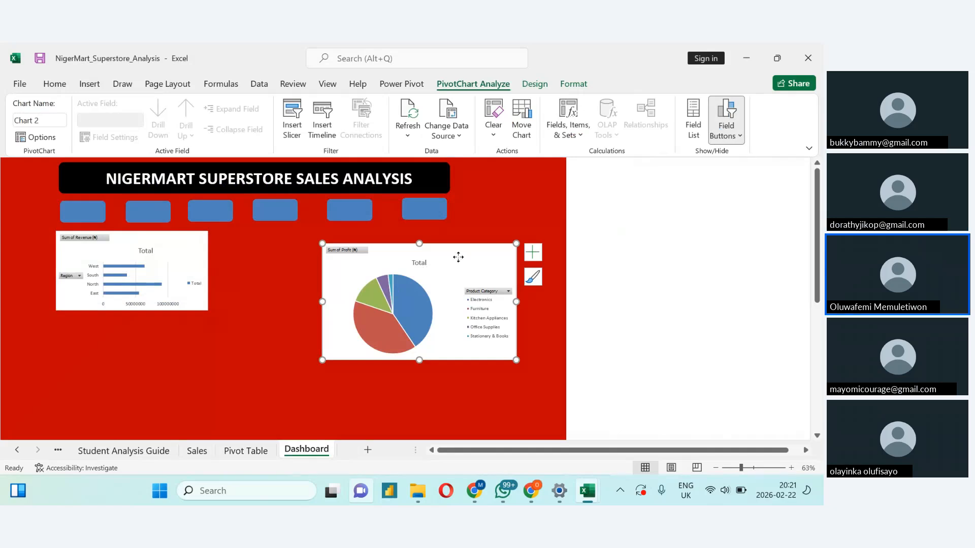
Step: Place the profit-by-category pie chart directly beside the revenue-by-region chart and shrink it to about the same size
drag(459, 257, 349, 243)
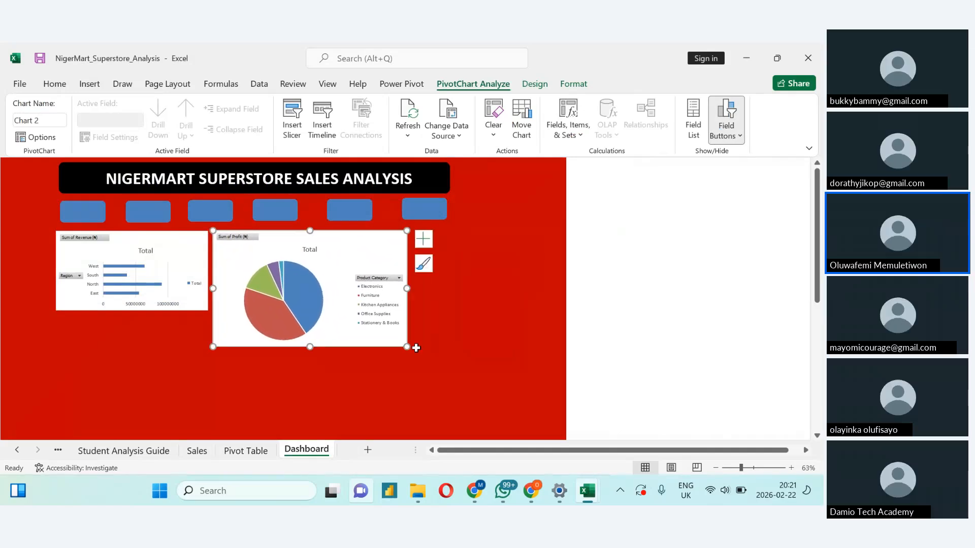
drag(406, 347, 365, 311)
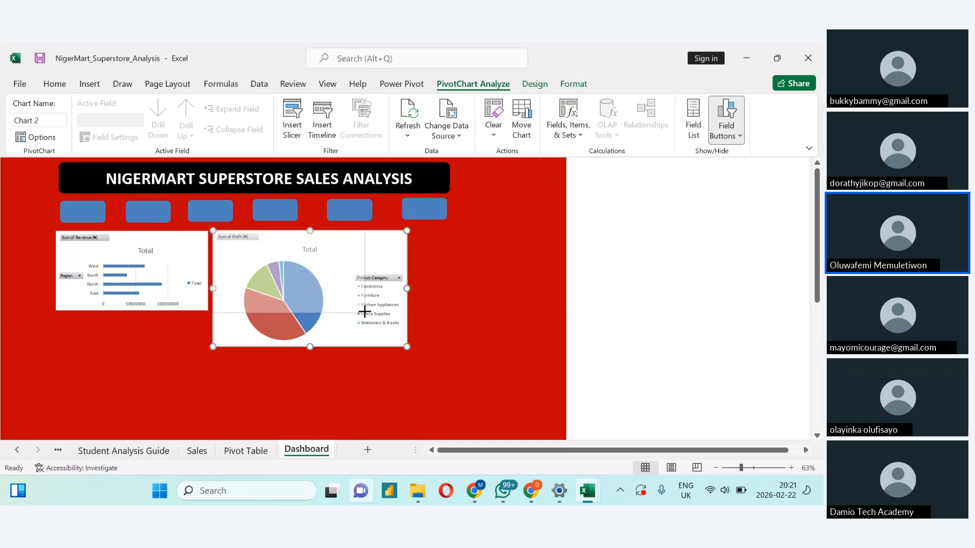
drag(364, 311, 365, 312)
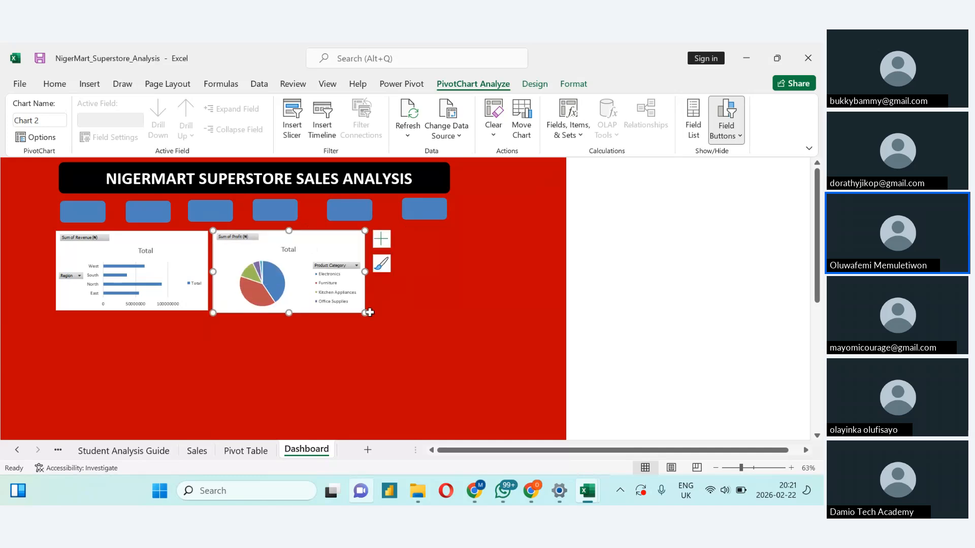
click(460, 309)
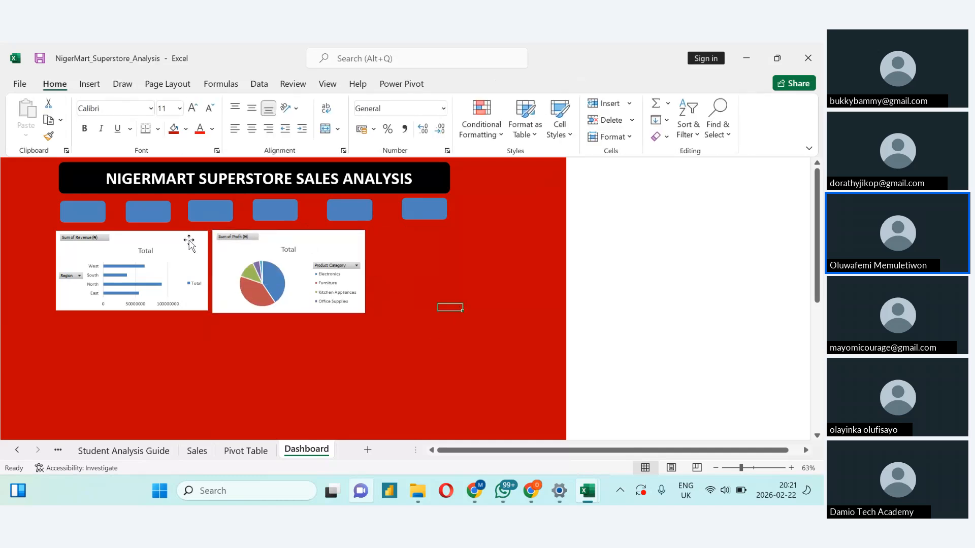
mouse_move(187, 239)
mouse_down()
mouse_move(135, 240)
mouse_move(192, 243)
mouse_up()
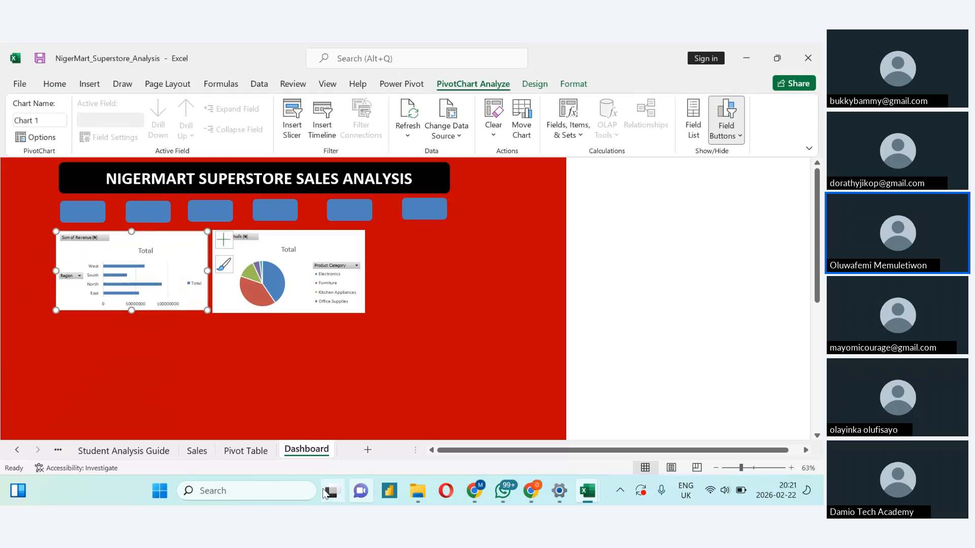
Step: Compare the revenue pivot table for Bronze, Gold, Platinum and Silver with Task 3 in the Student Analysis Guide and the Sales data
click(246, 451)
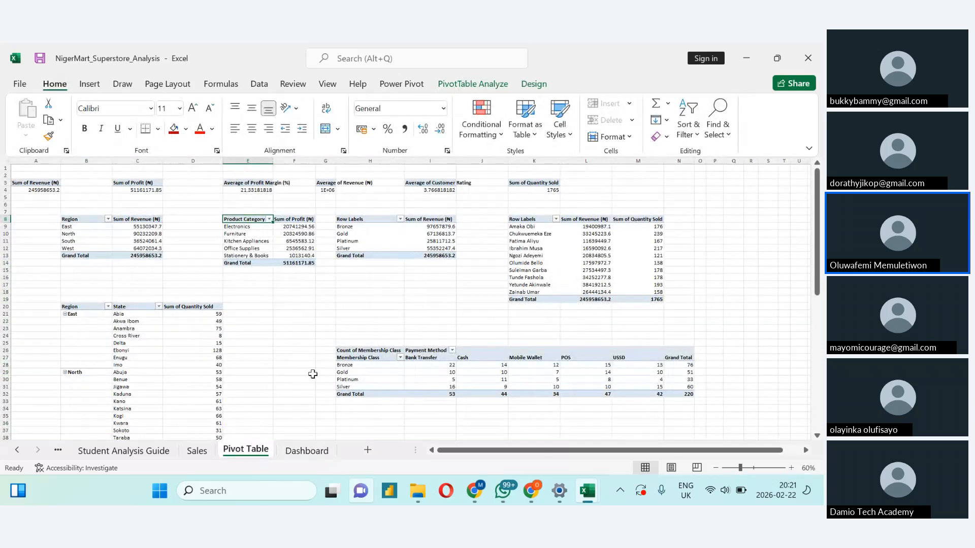
click(375, 249)
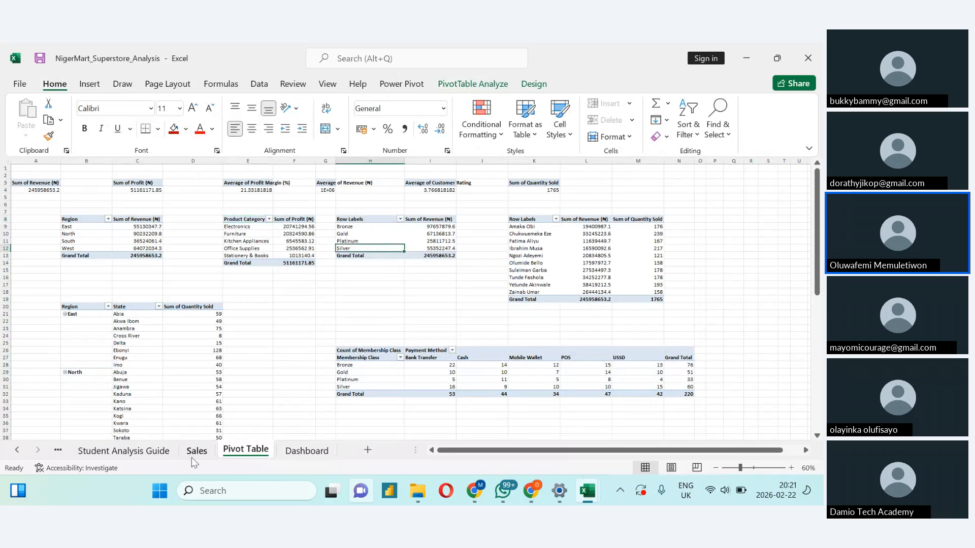
click(167, 453)
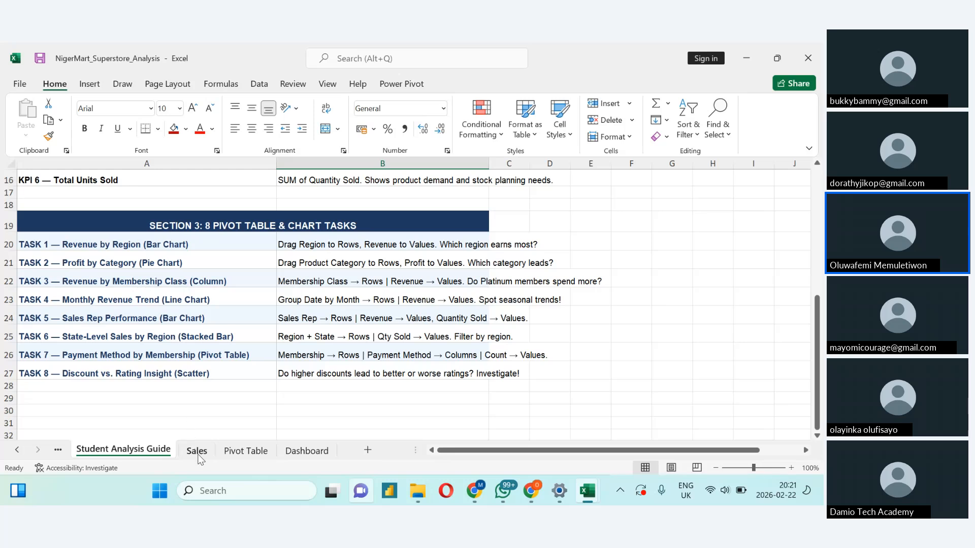
click(258, 455)
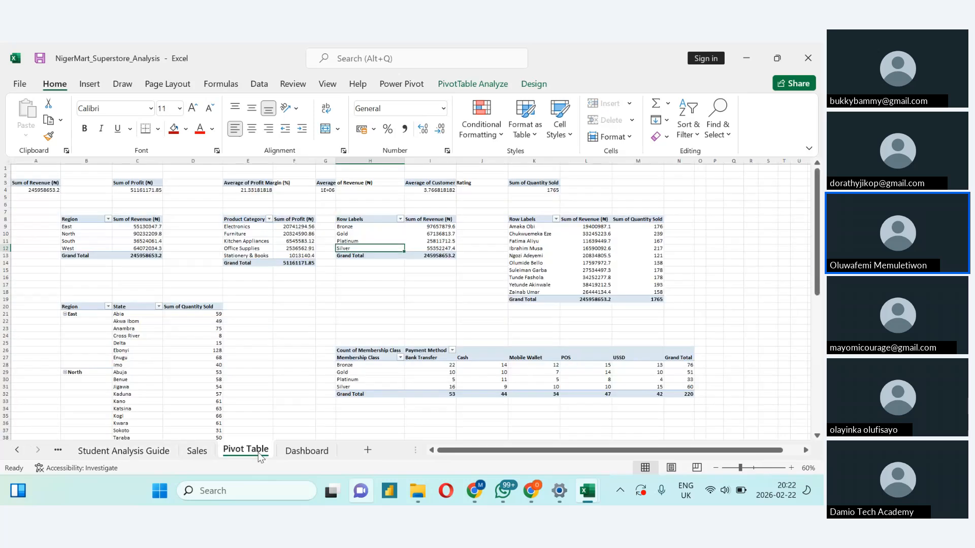
click(197, 450)
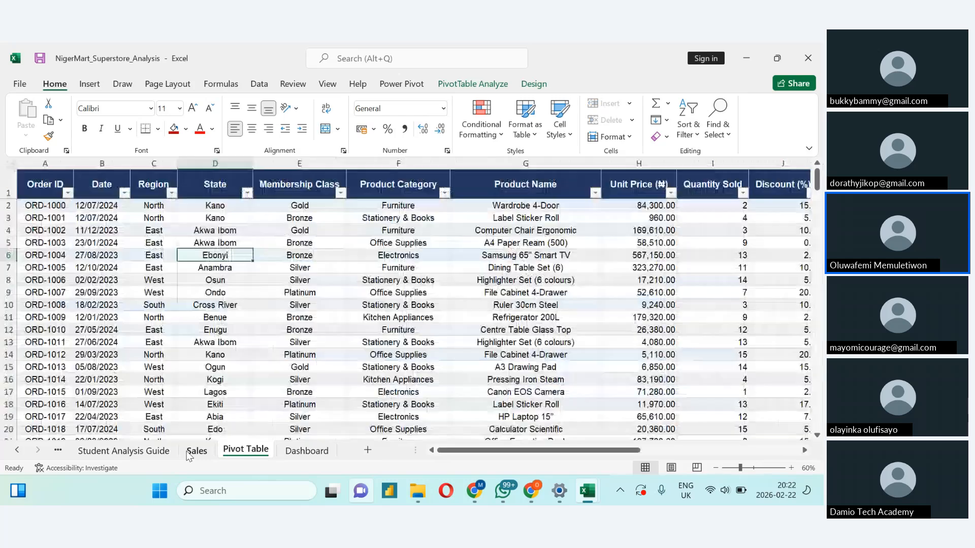
click(123, 450)
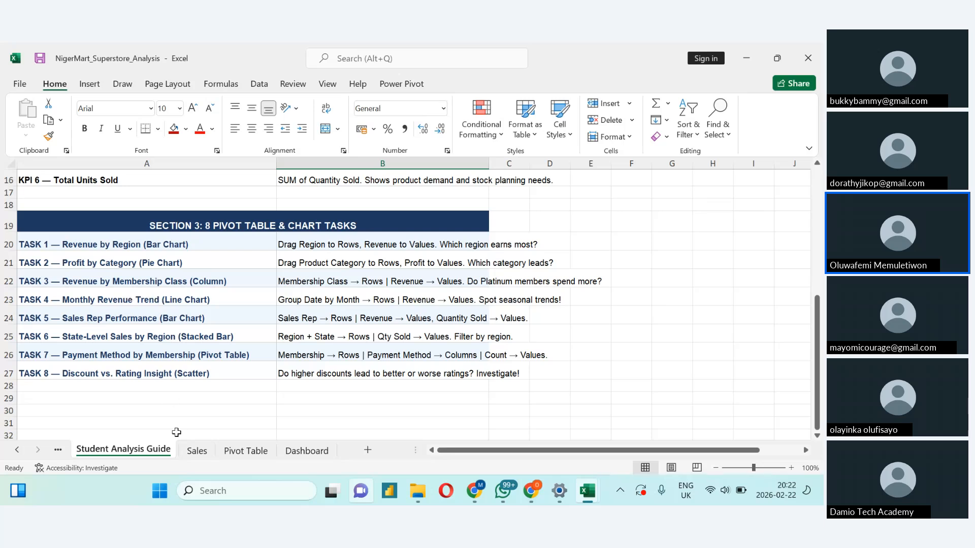
click(197, 451)
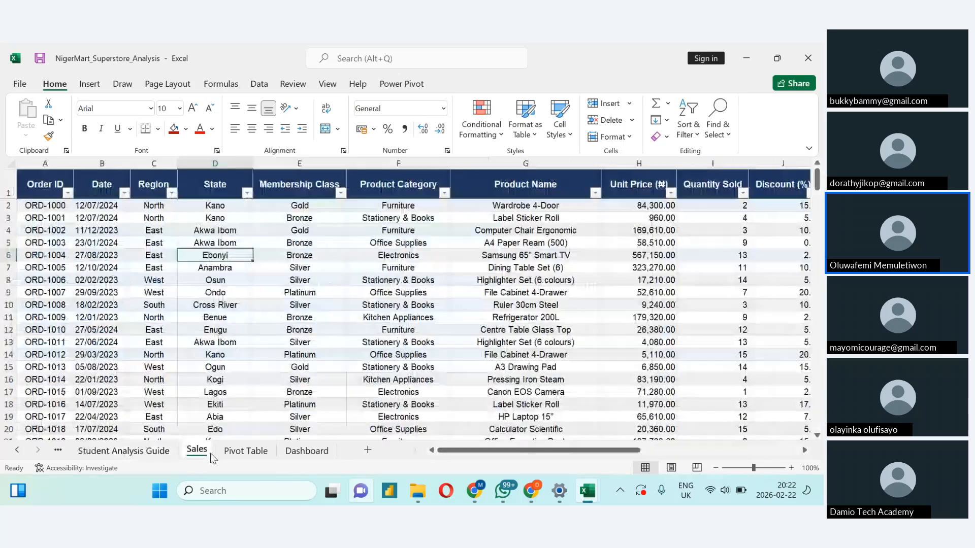
click(237, 451)
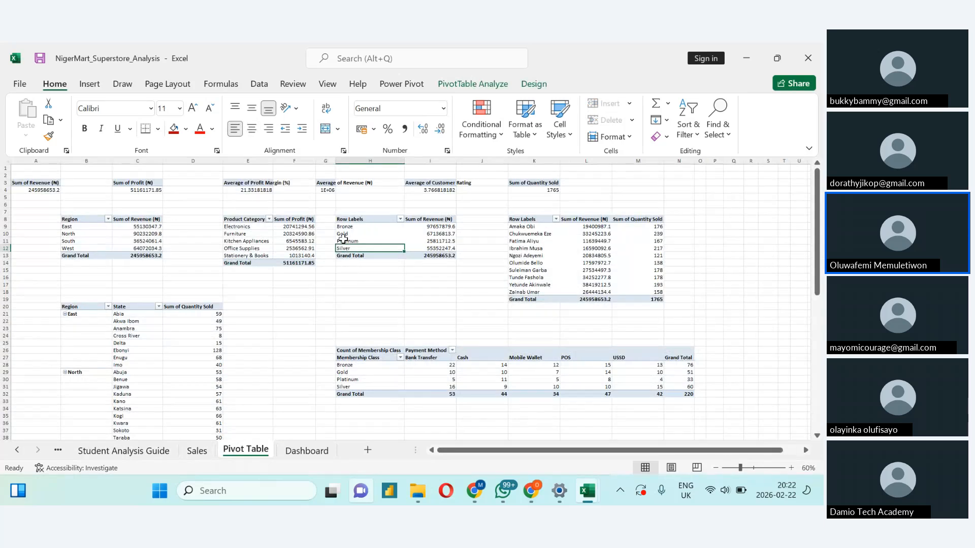
Step: Try the Tabular Form report layout on the revenue-by-membership pivot table and undo the layout change
click(379, 220)
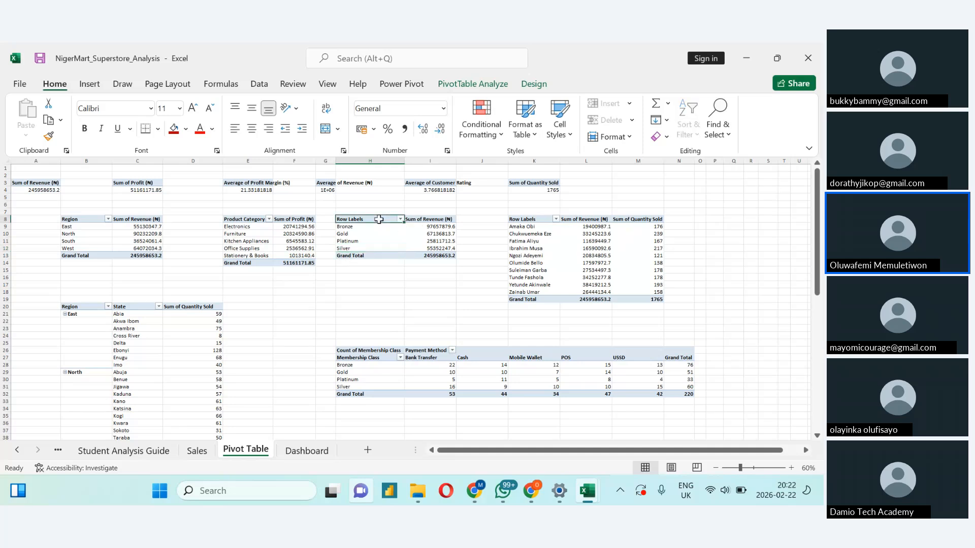
click(533, 84)
click(106, 133)
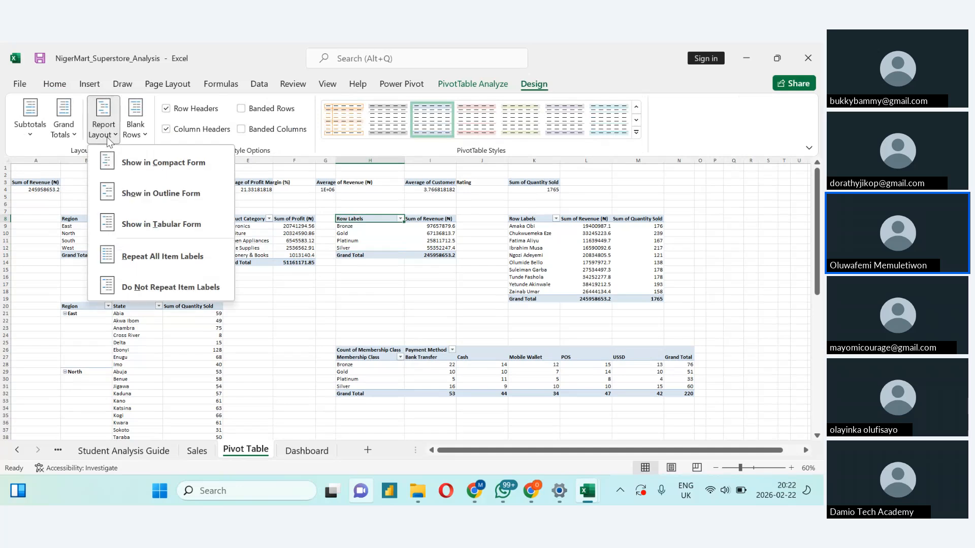
click(133, 224)
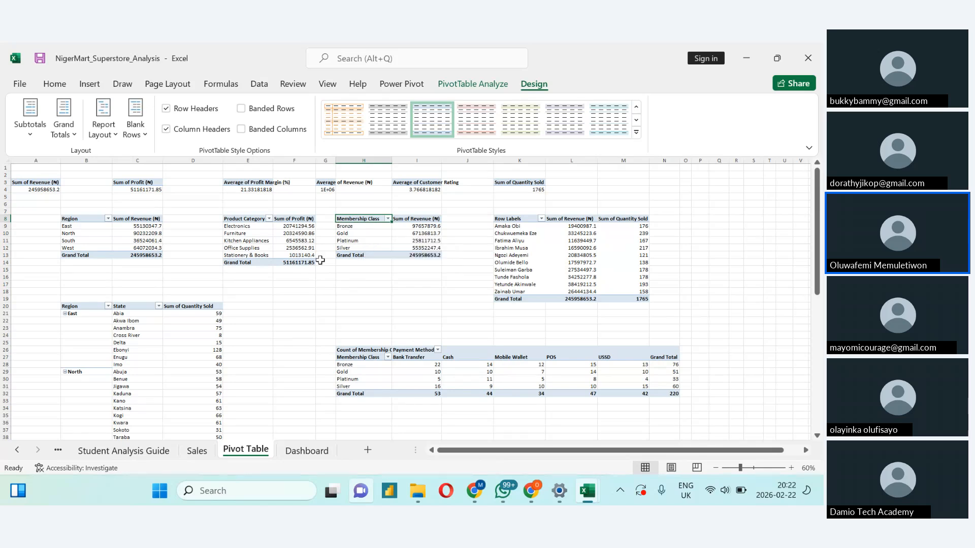
key(ctrl+z)
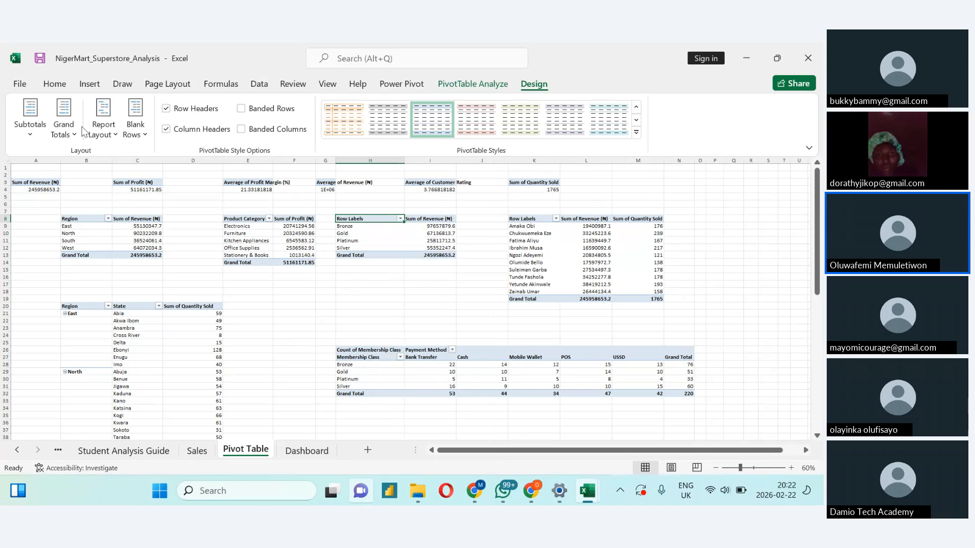
Step: Change the revenue-by-membership pivot table's report layout so its Row Labels header reads Membership Class
click(105, 139)
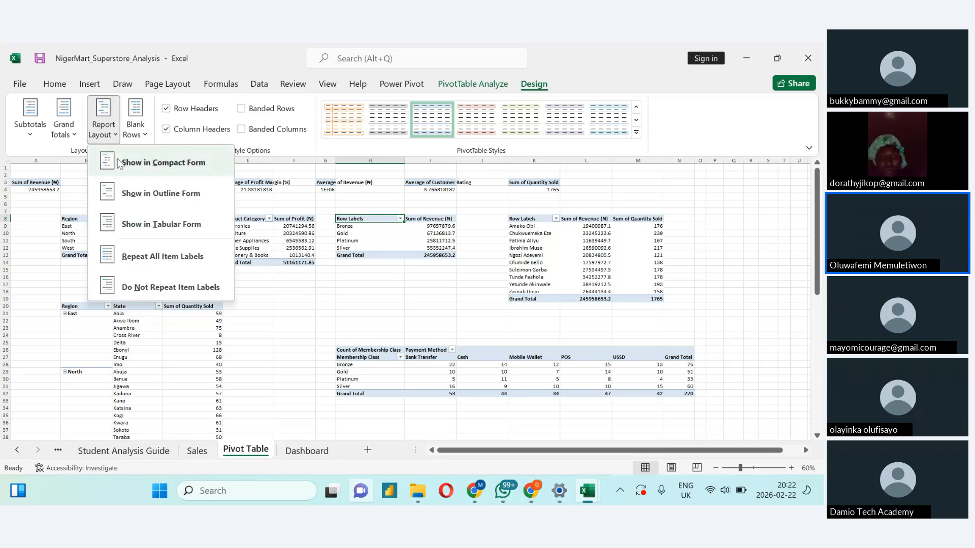
click(152, 158)
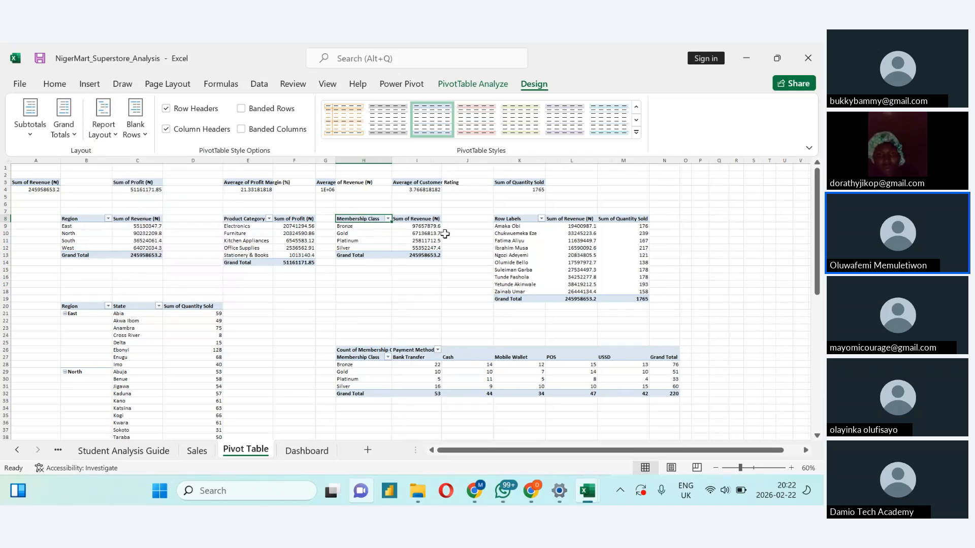
Step: Show the sales rep revenue and quantity pivot table in Tabular Form
click(502, 254)
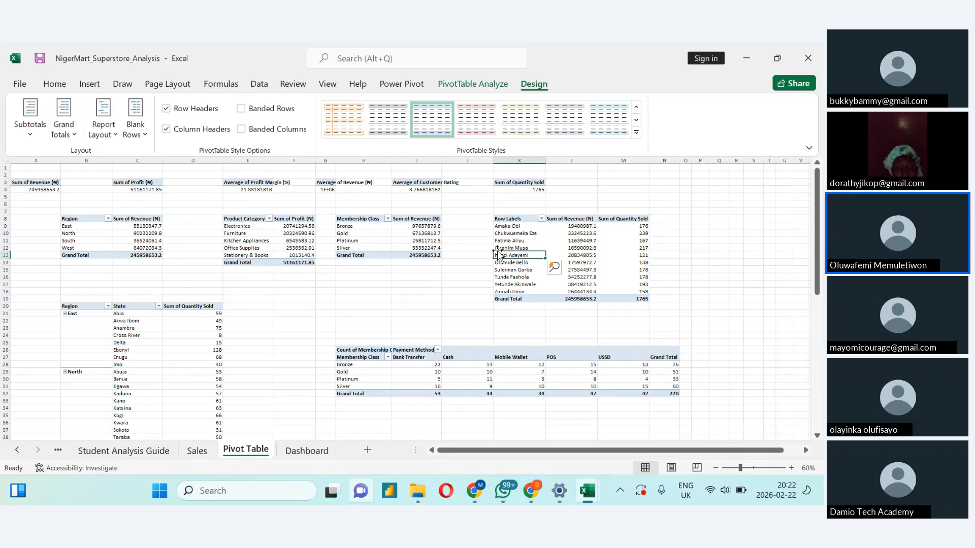
click(93, 129)
click(121, 224)
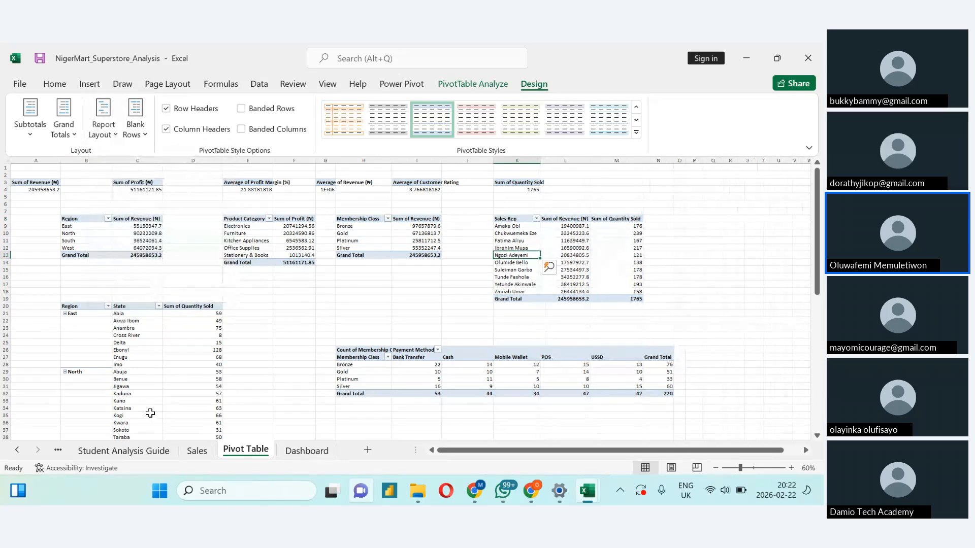
Step: Apply the Tabular Form report layout to the region-and-state quantity pivot table and the membership-by-payment-method pivot table
click(78, 350)
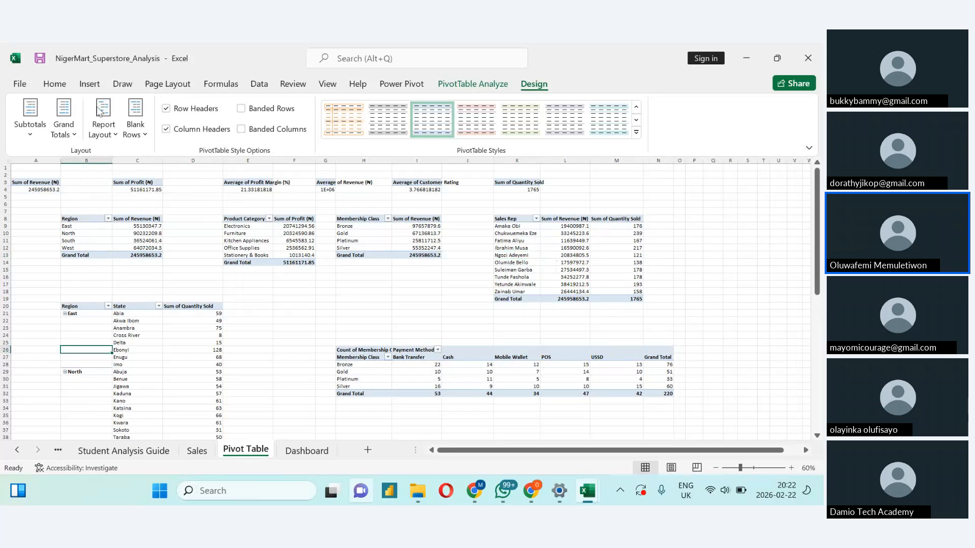
click(111, 142)
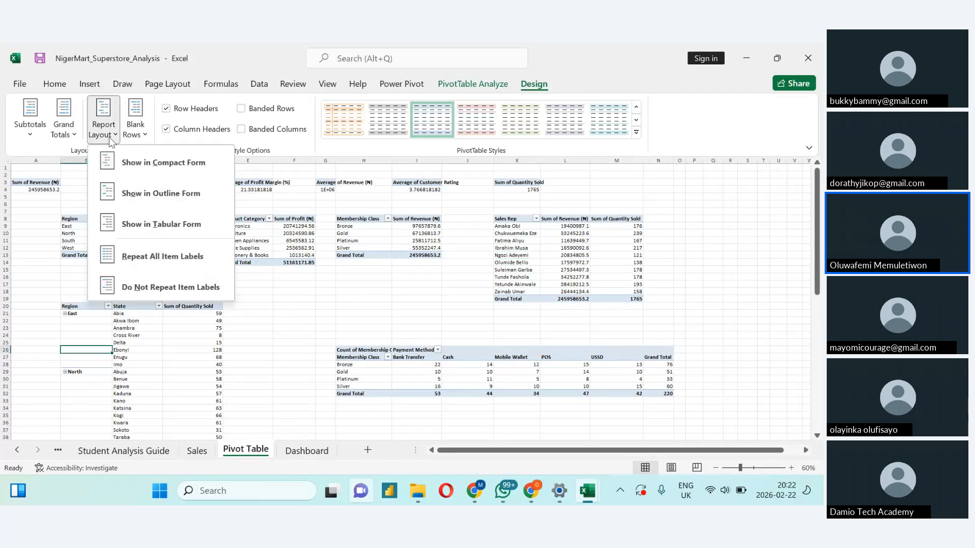
click(127, 235)
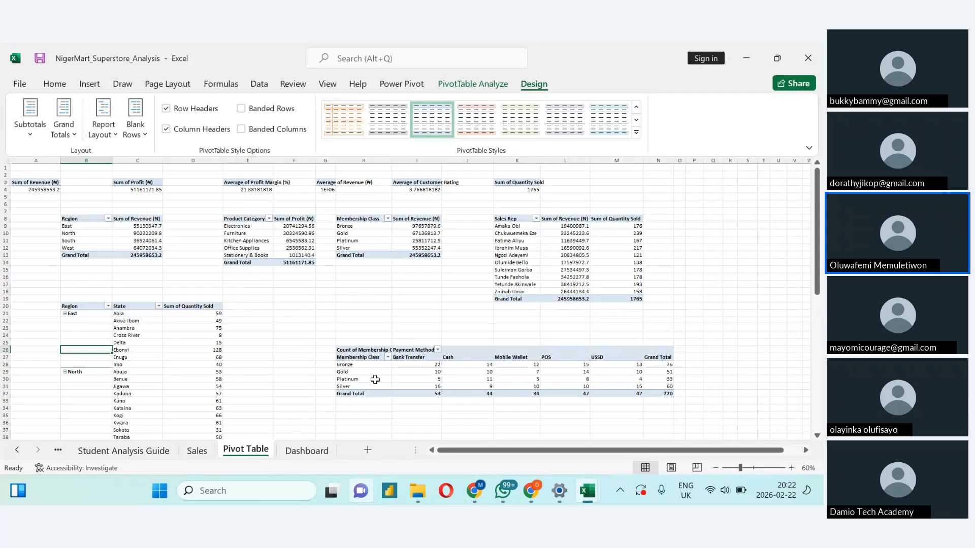
click(375, 380)
click(104, 128)
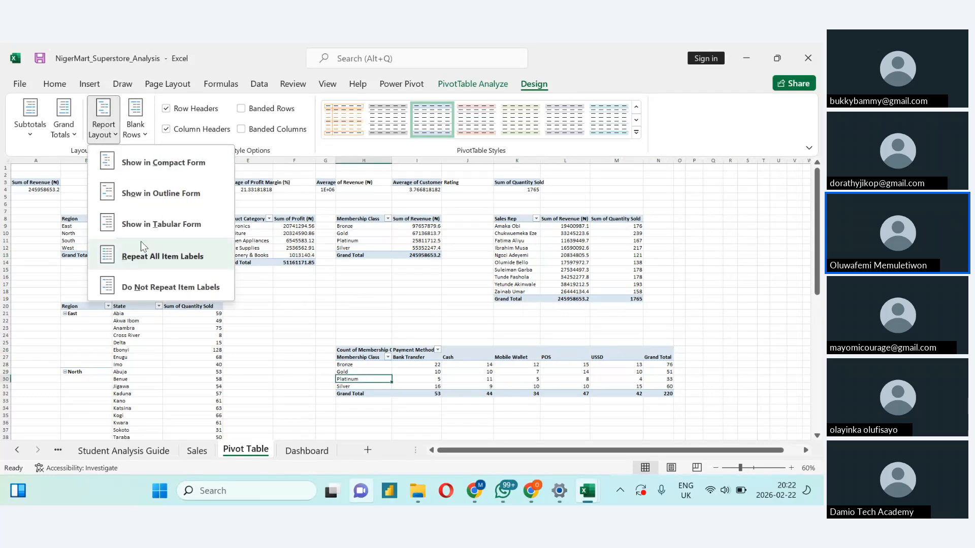
click(142, 224)
click(340, 241)
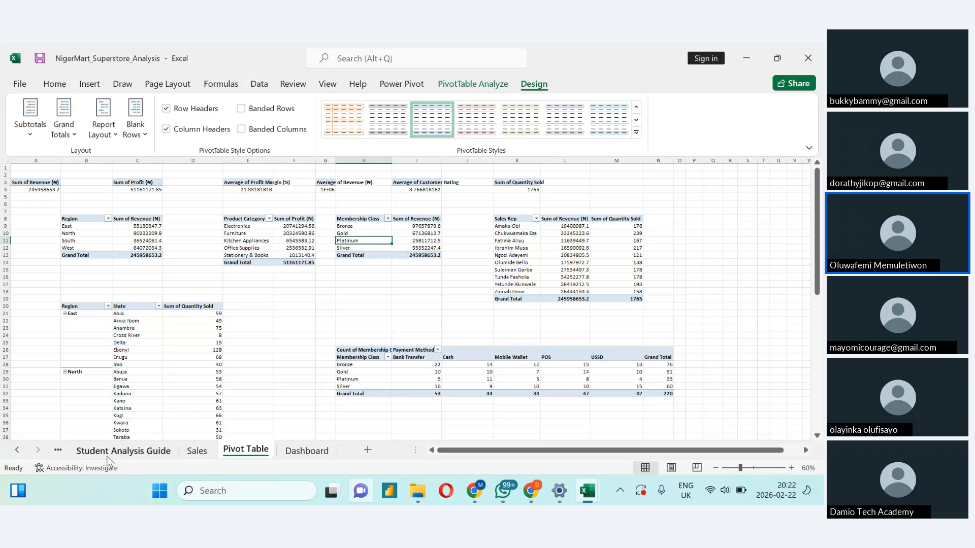
Step: Check Task 3 in the Student Analysis Guide and insert a Clustered Column PivotChart from the revenue-by-membership-class pivot table
click(122, 451)
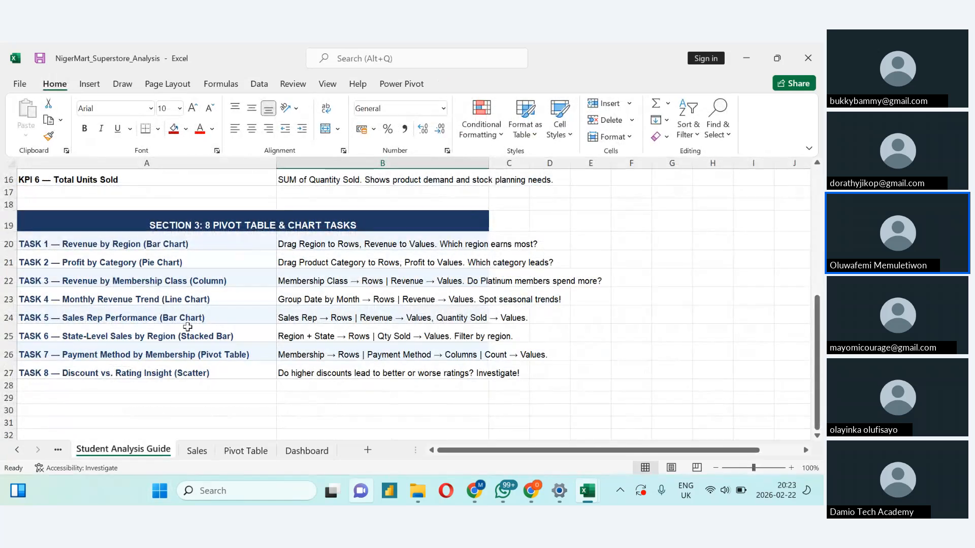
click(237, 452)
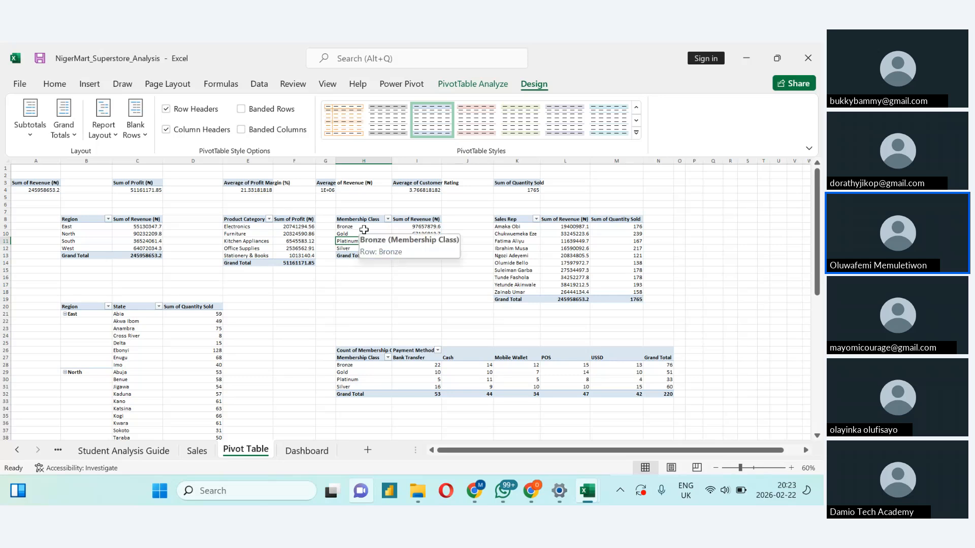
right_click(364, 229)
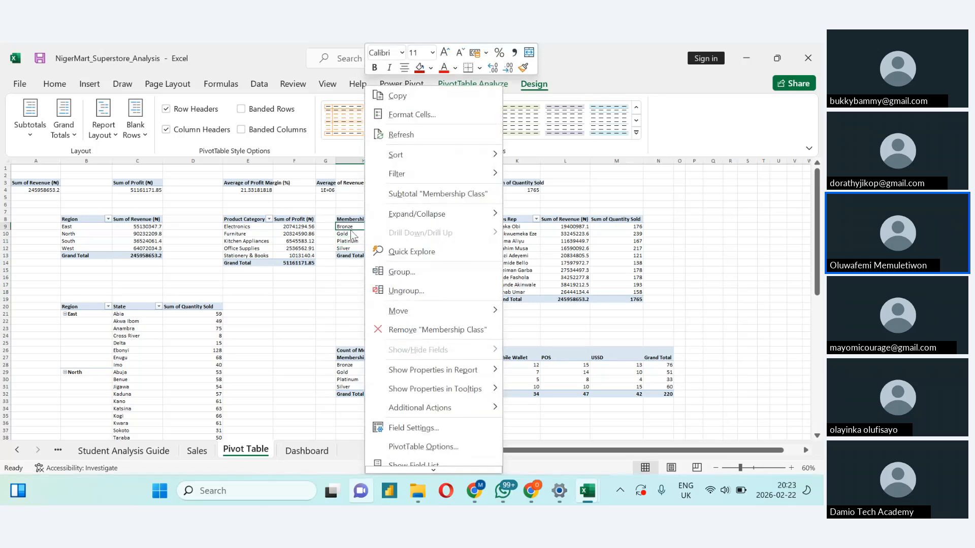
key(Escape)
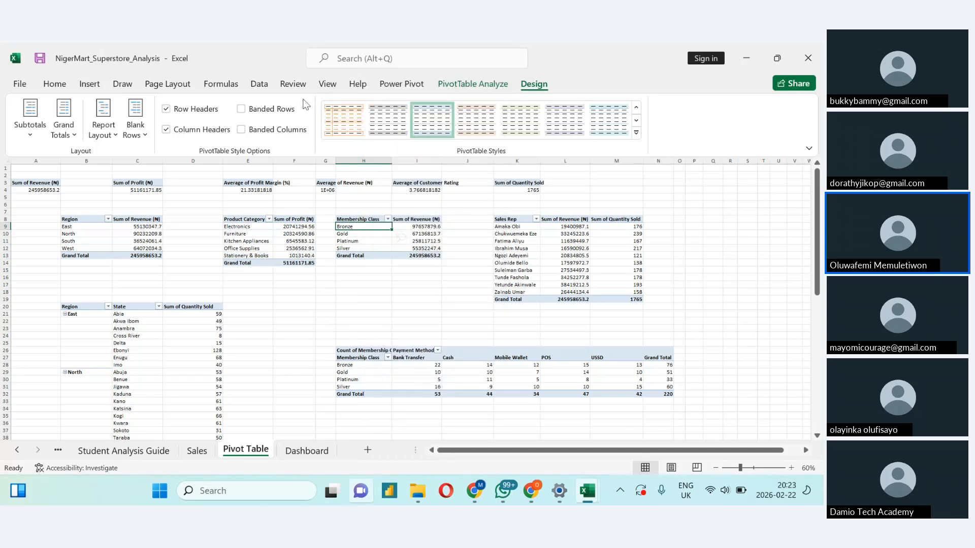
click(440, 86)
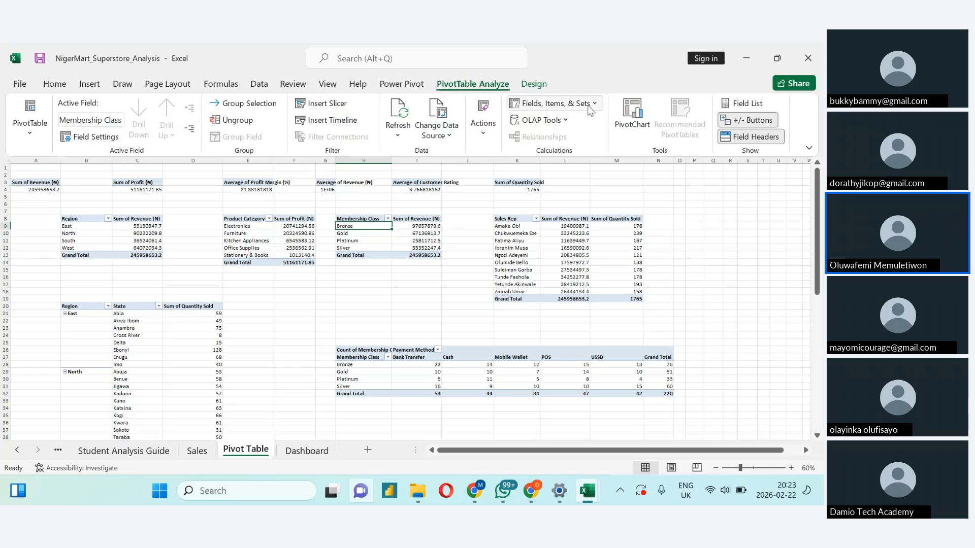
click(632, 119)
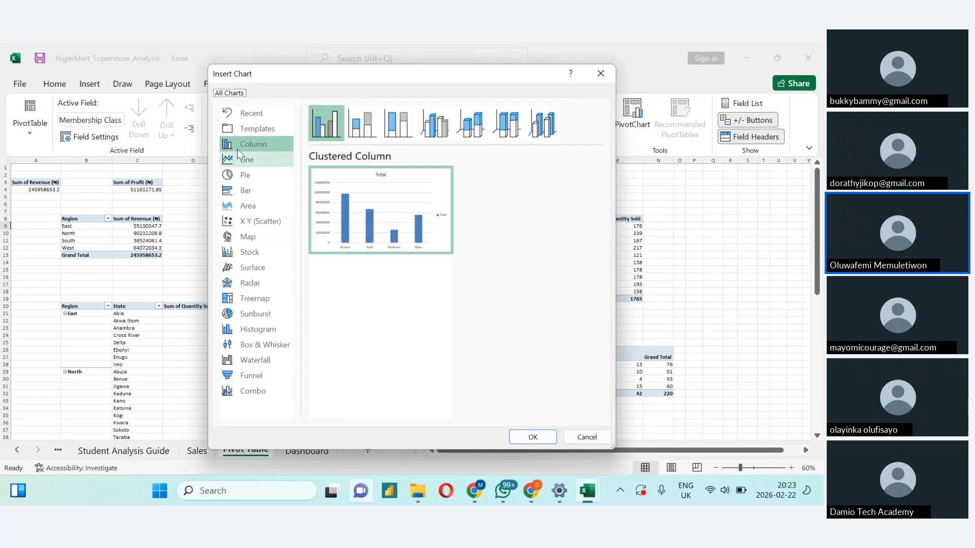
click(527, 436)
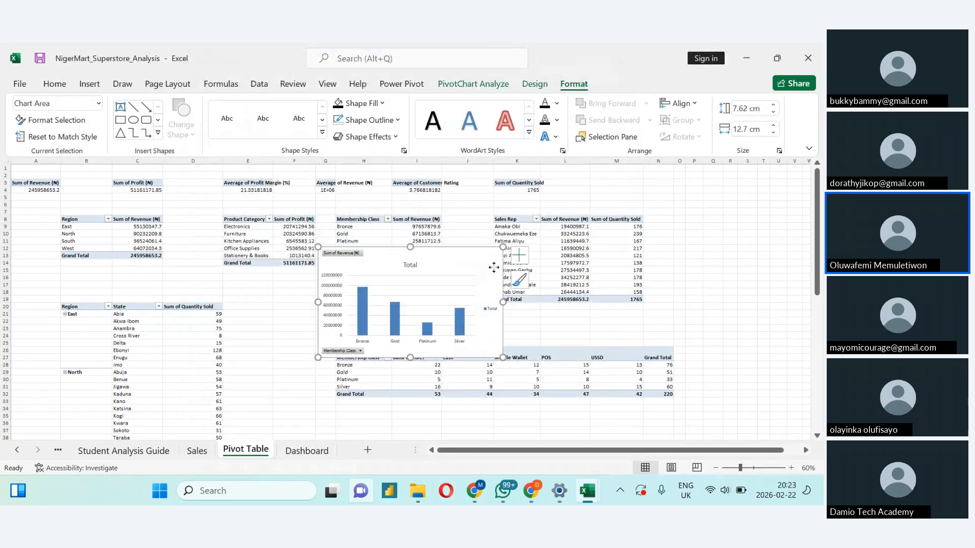
Step: Move the membership class column chart to the Dashboard sheet as an embedded object
right_click(493, 267)
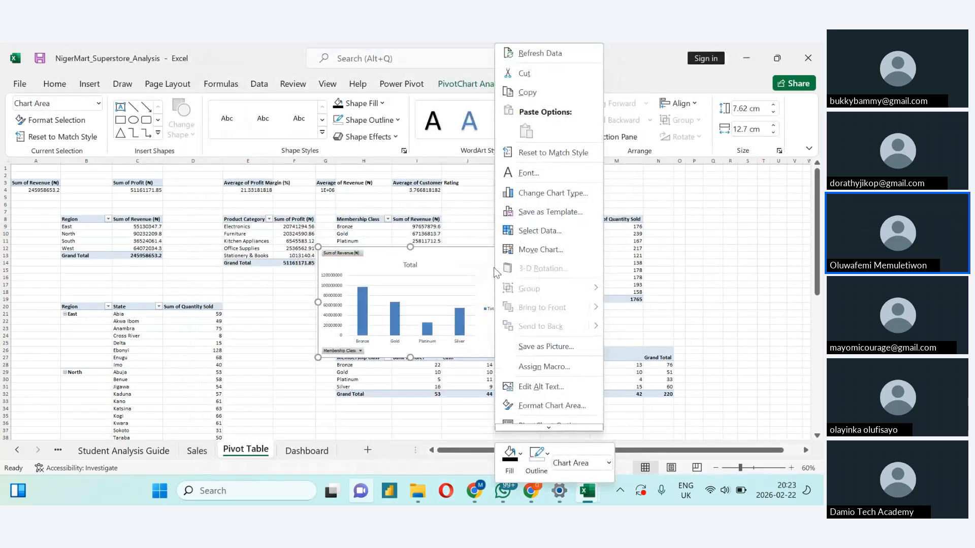
click(531, 249)
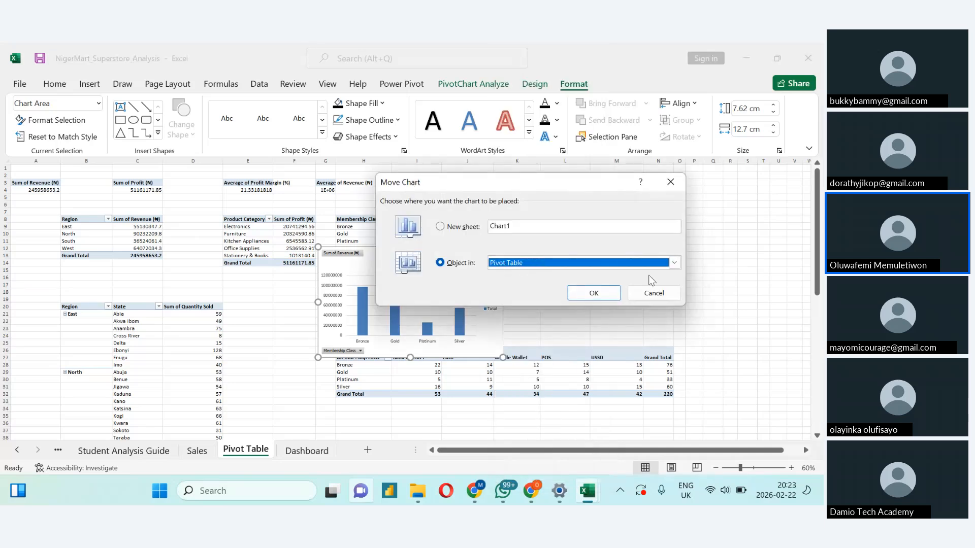
click(675, 262)
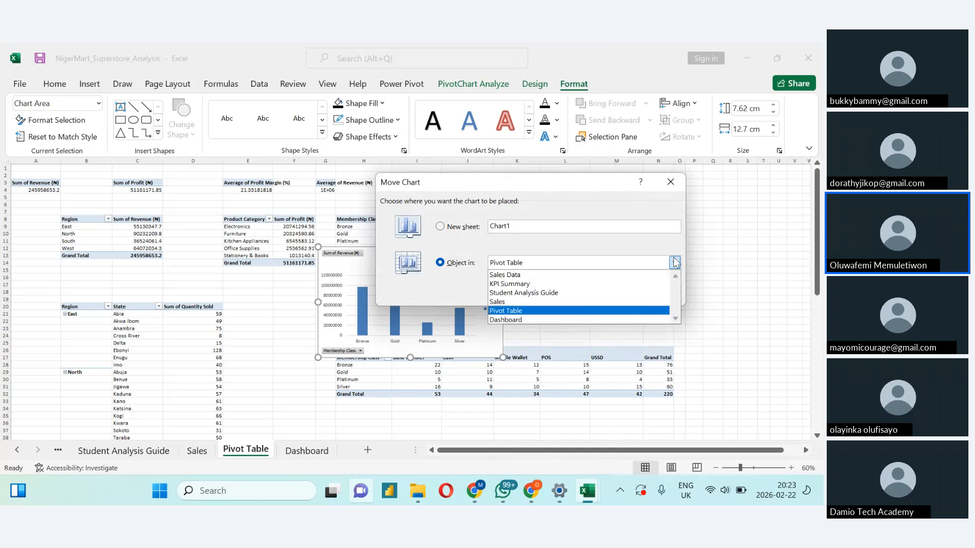
click(534, 322)
click(583, 295)
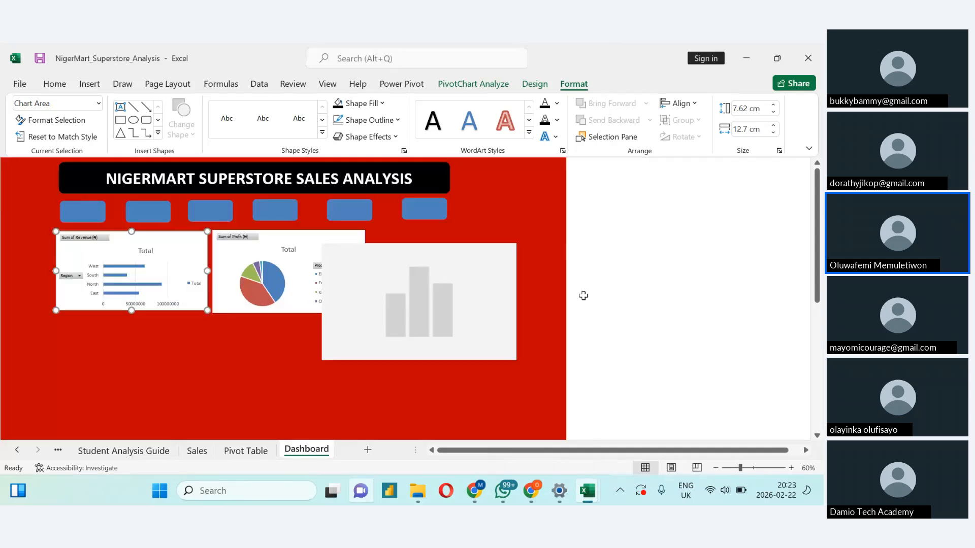
Step: Place the membership class column chart directly beside the profit pie chart and shrink it to about the same size
drag(461, 257, 511, 246)
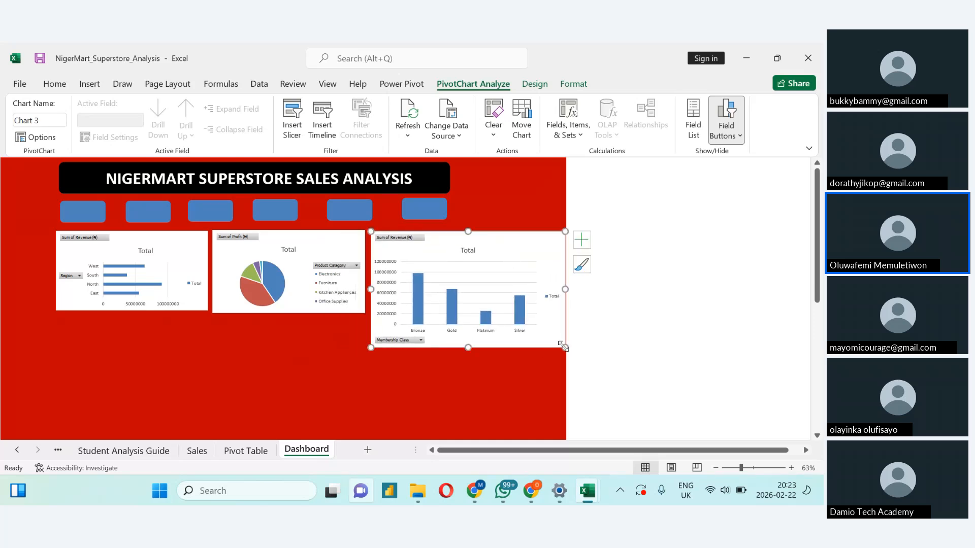
mouse_move(563, 346)
mouse_down()
mouse_move(552, 393)
mouse_move(514, 311)
mouse_up()
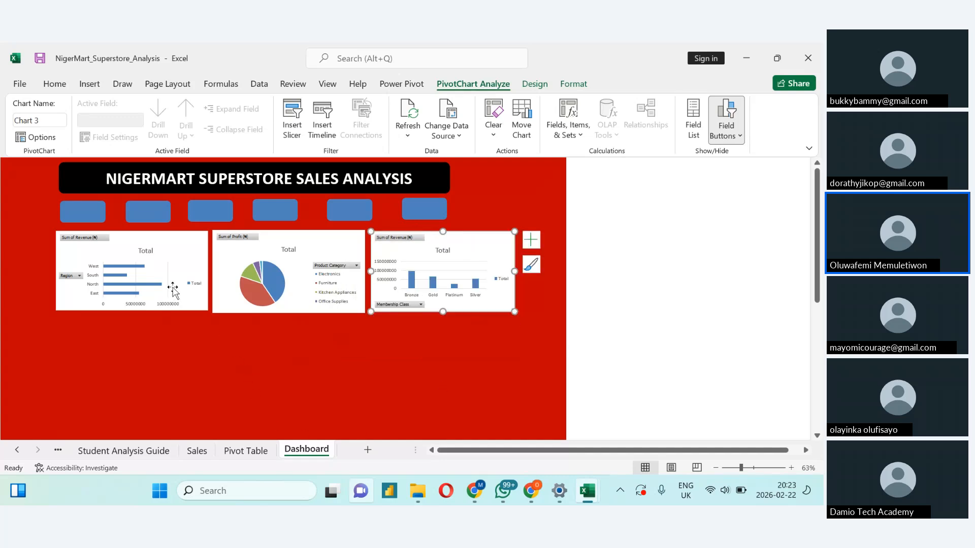
click(203, 302)
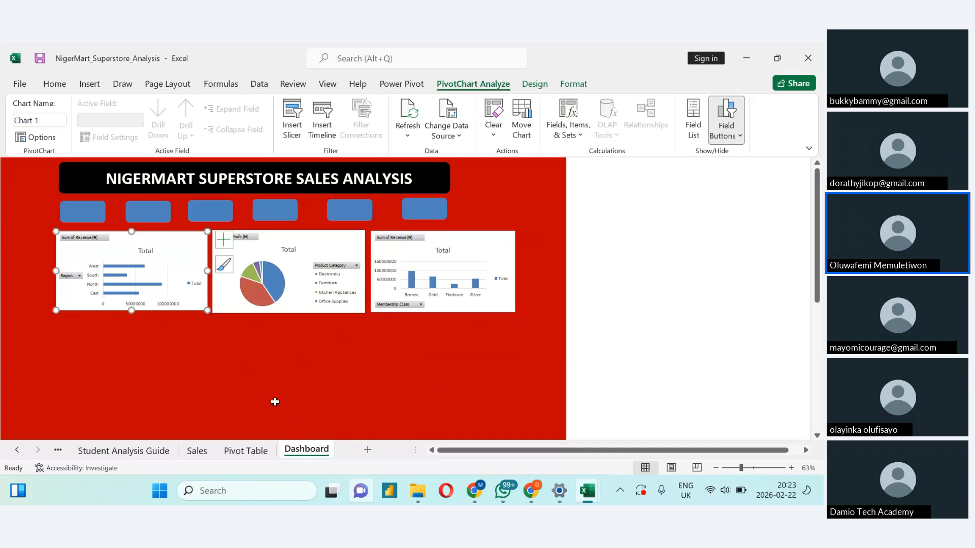
Step: Review the remaining chart tasks in the Student Analysis Guide, glance at the Chrome meeting window, and return to the NigerMart_Superstore_Analysis workbook
click(242, 456)
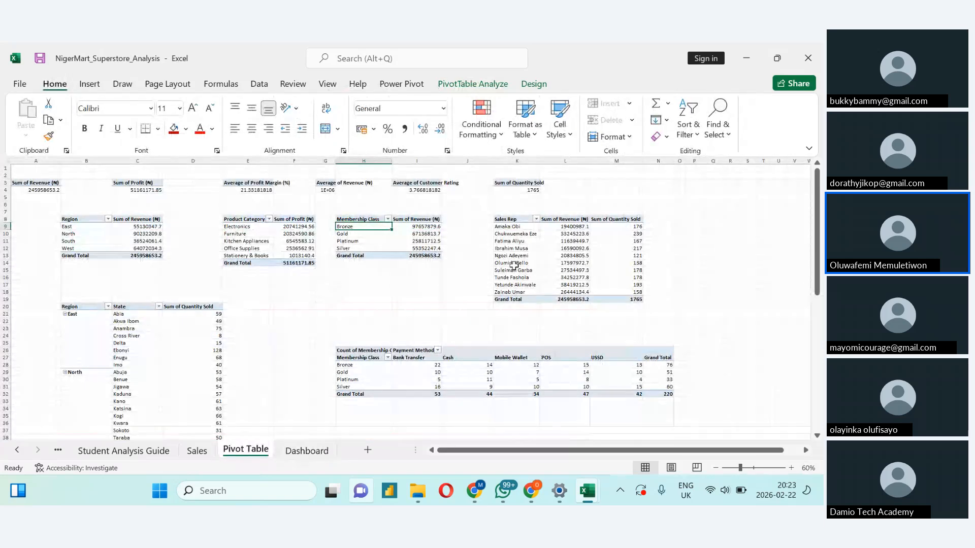
click(196, 451)
key(ctrl+Page_Up)
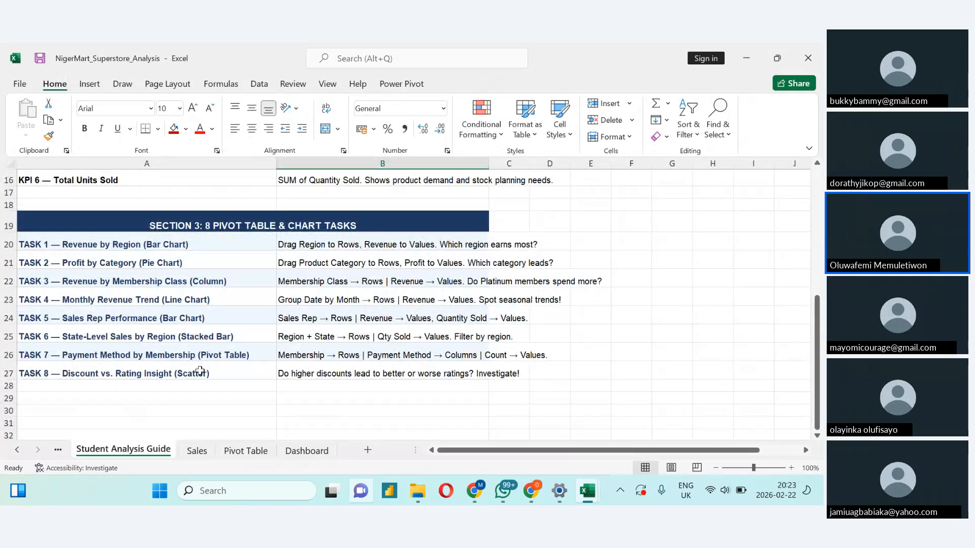
mouse_move(474, 490)
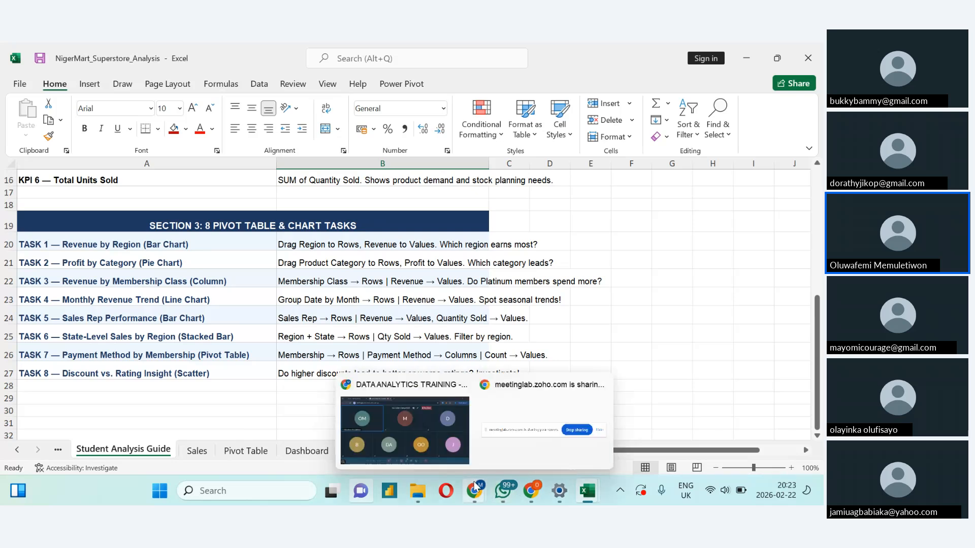
click(437, 439)
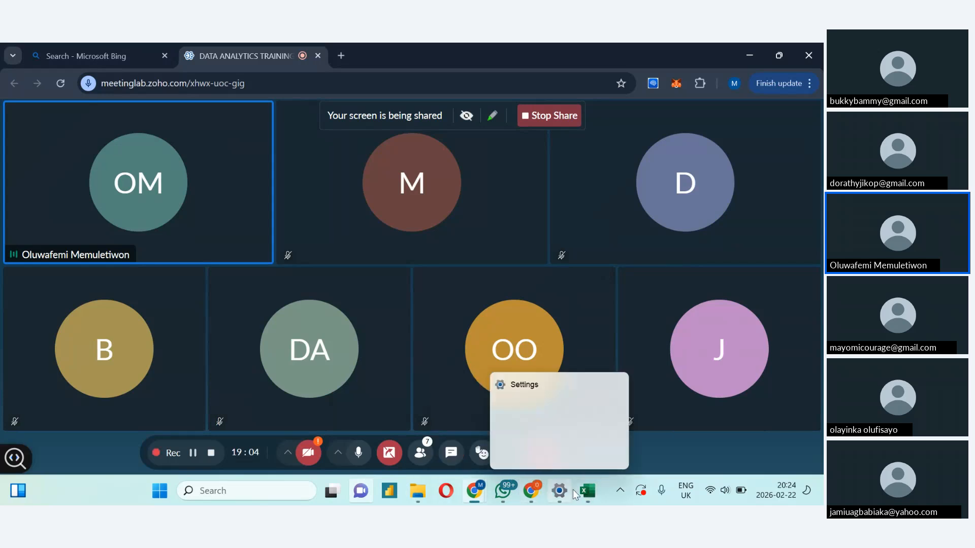
mouse_move(586, 490)
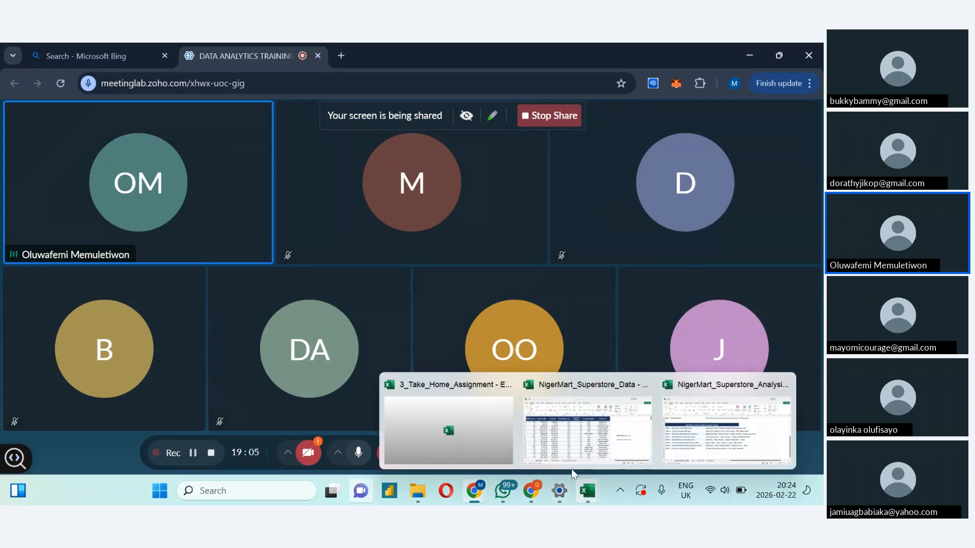
click(725, 424)
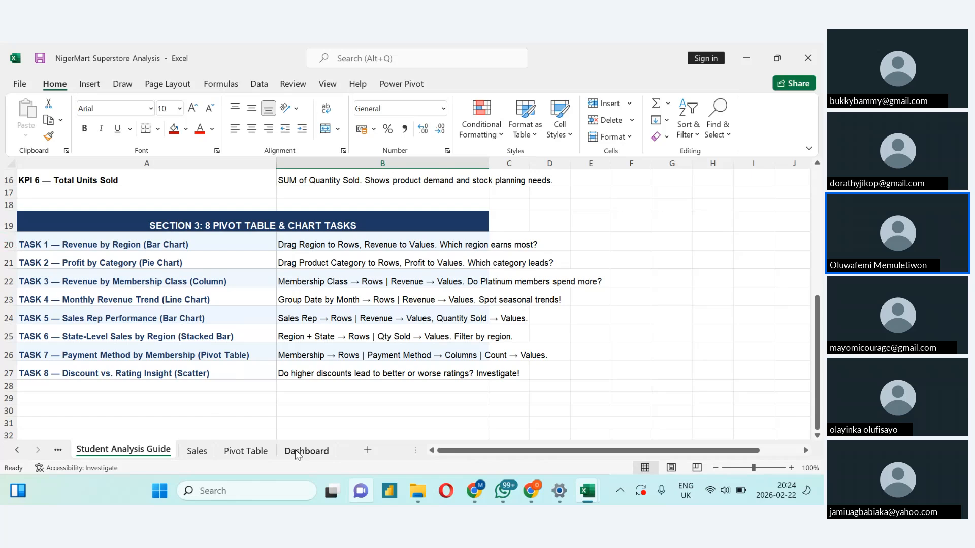
Step: Insert a Clustered Bar PivotChart from the sales rep revenue and quantity pivot table on the Pivot Table sheet
click(246, 449)
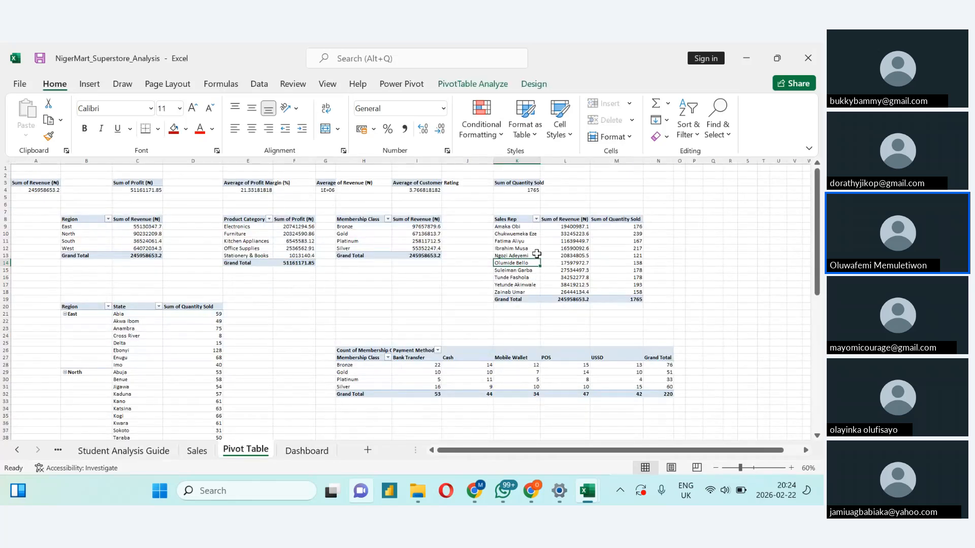
right_click(537, 254)
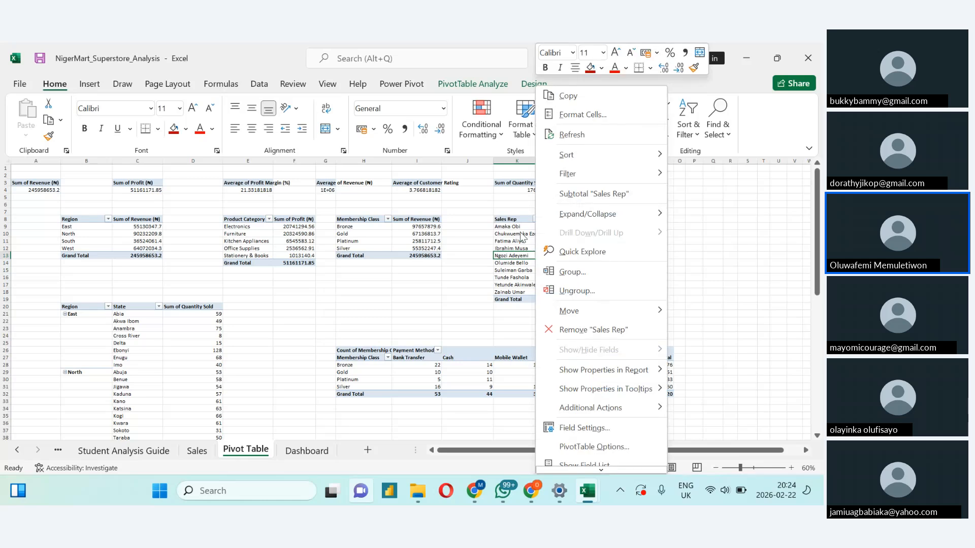
click(572, 195)
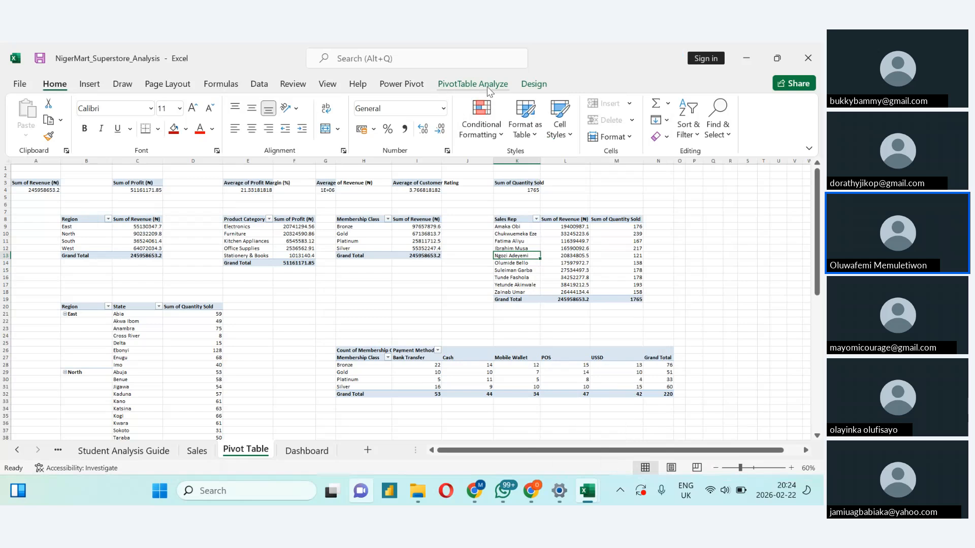
click(486, 87)
click(641, 115)
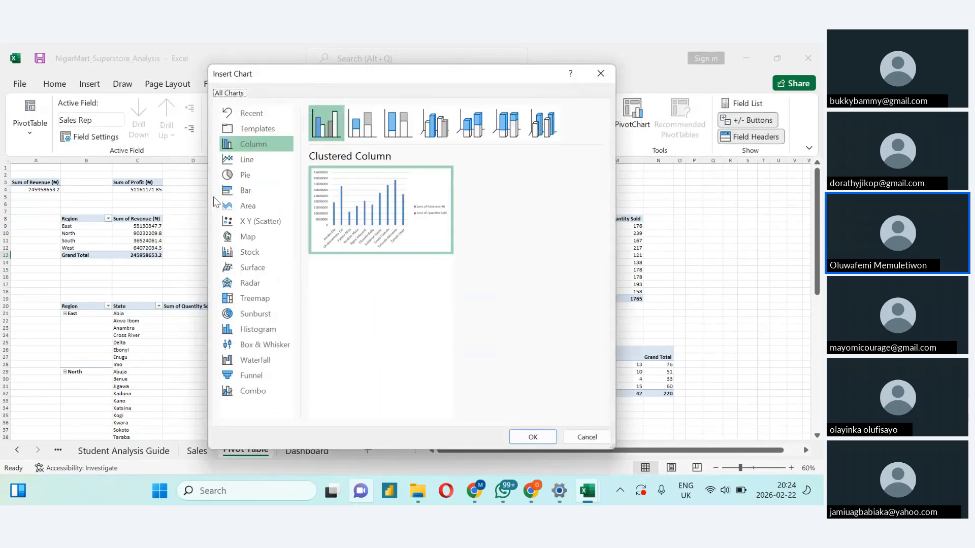
click(246, 191)
mouse_move(446, 211)
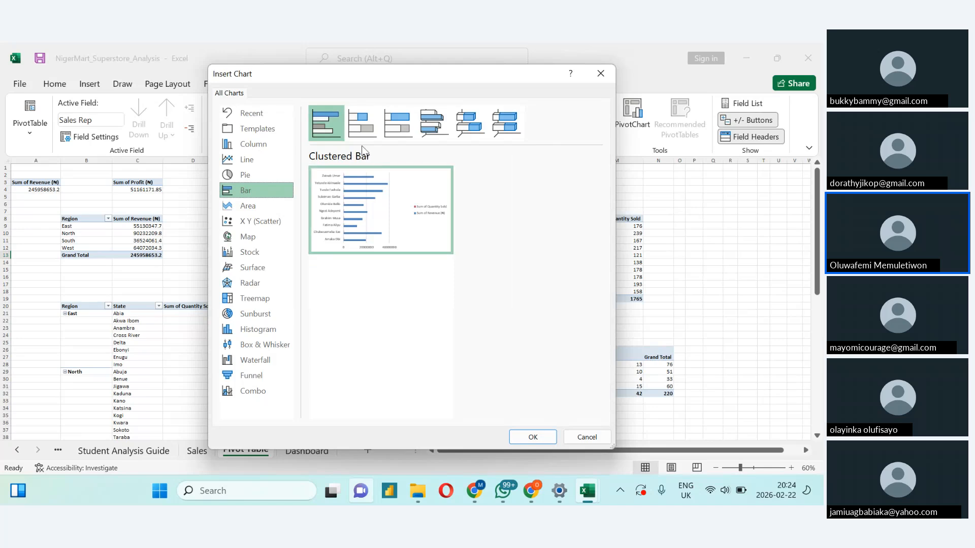
click(360, 132)
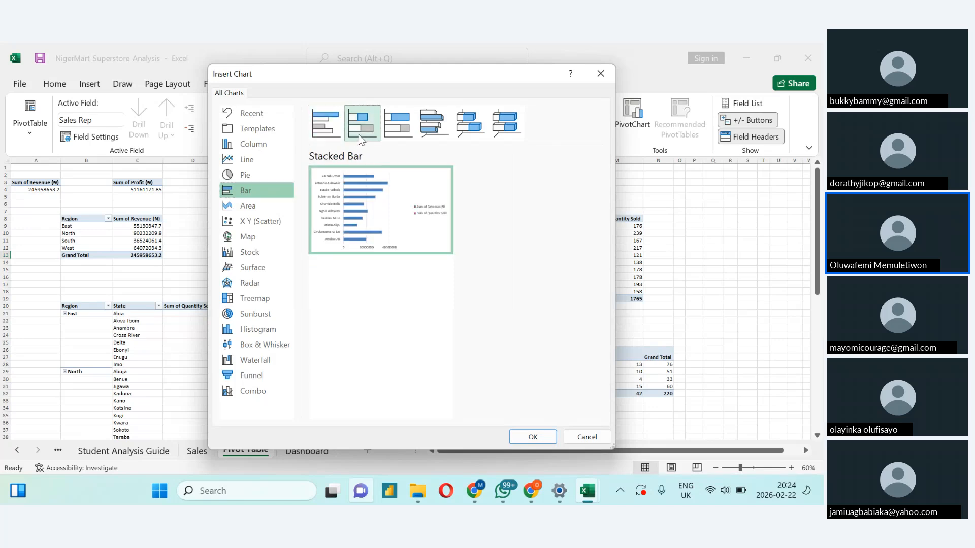
click(398, 129)
click(327, 133)
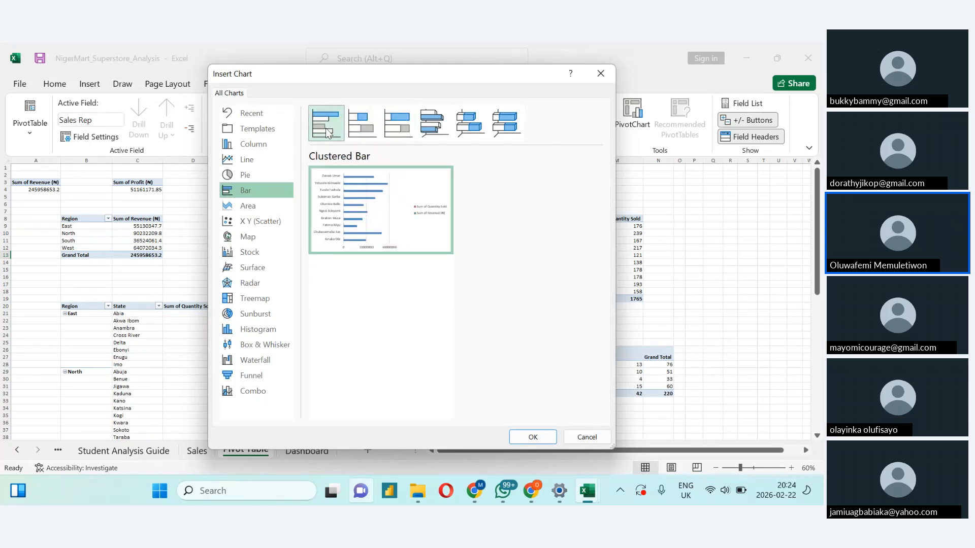
click(532, 437)
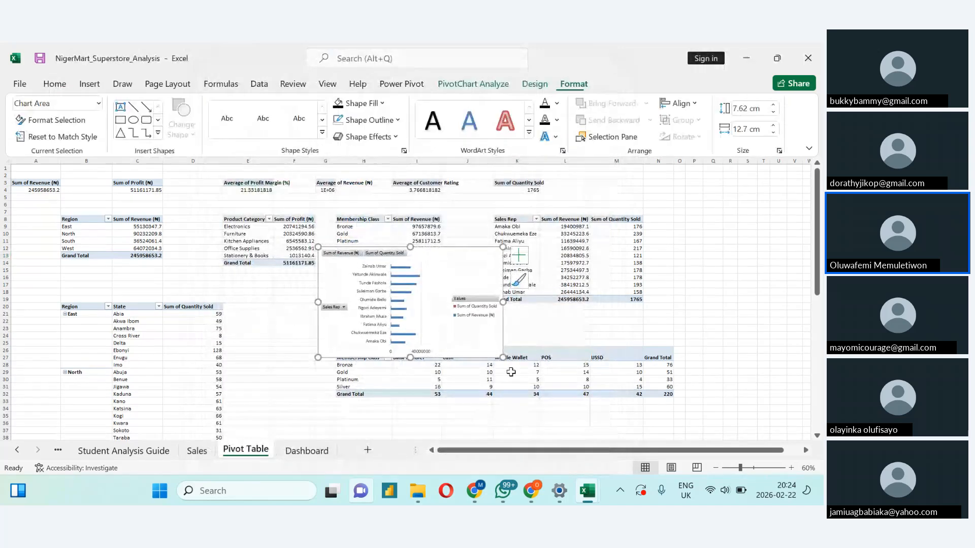
Step: Move the sales rep performance bar chart from the Pivot Table sheet to the Dashboard sheet as an embedded object
right_click(480, 345)
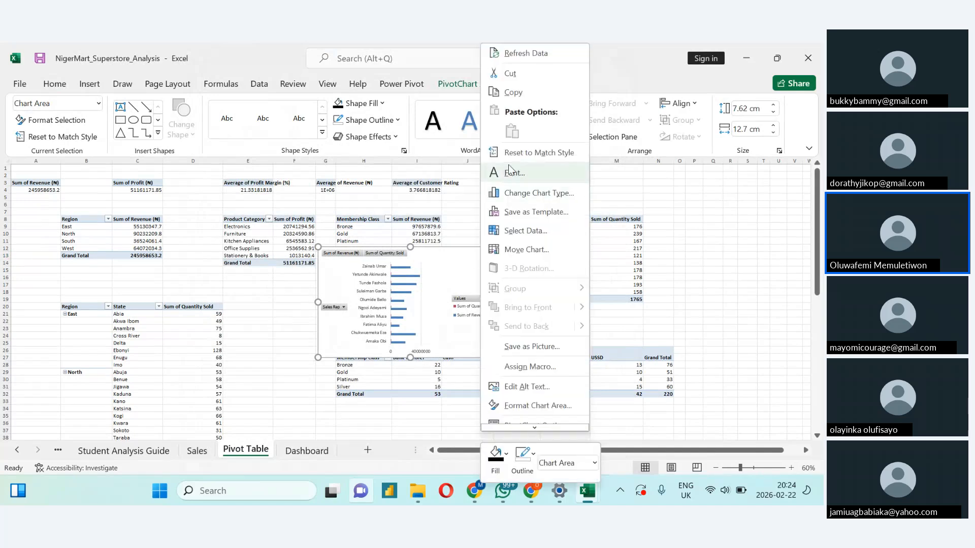
click(517, 250)
click(659, 264)
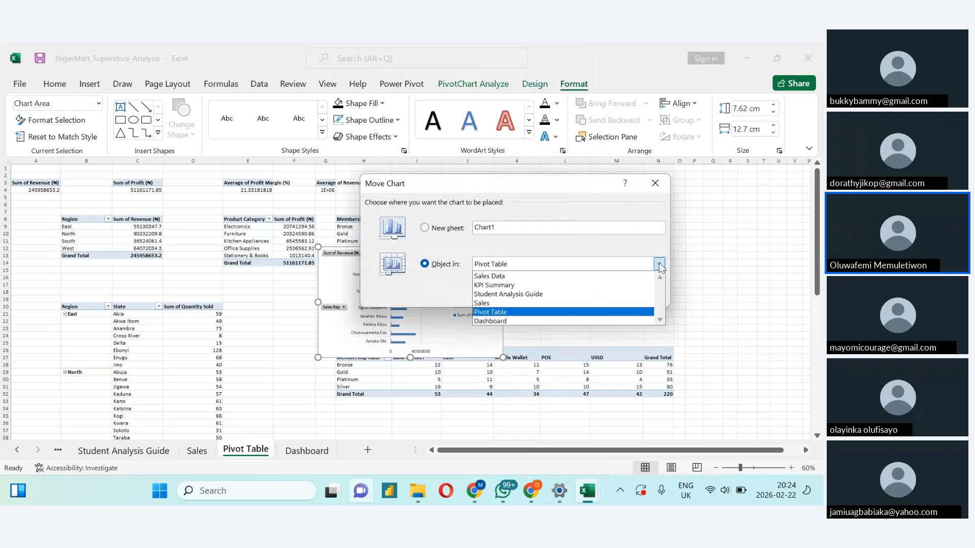
click(499, 322)
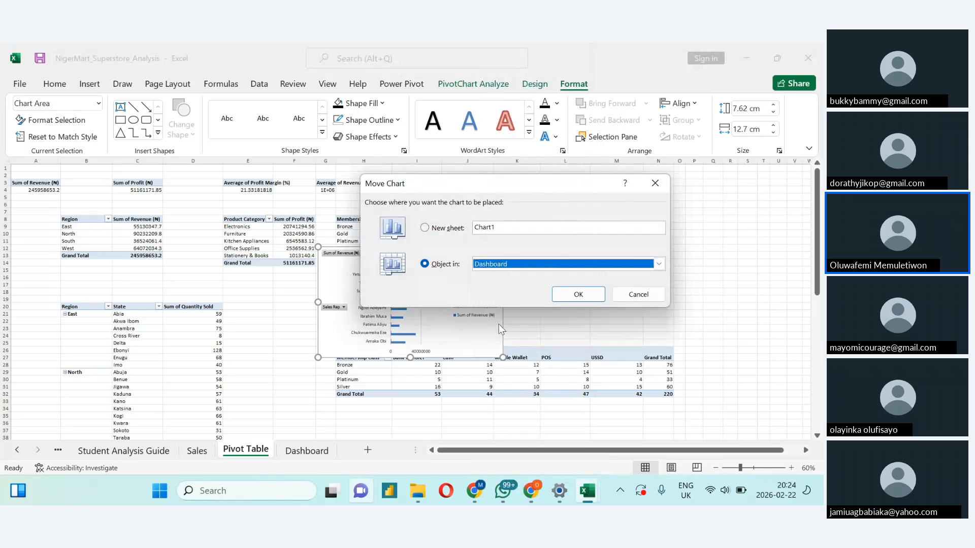
click(577, 295)
Step: Place the sales rep chart directly below the region revenue chart and shrink it, then slightly reduce the region revenue chart's size
drag(489, 269, 222, 345)
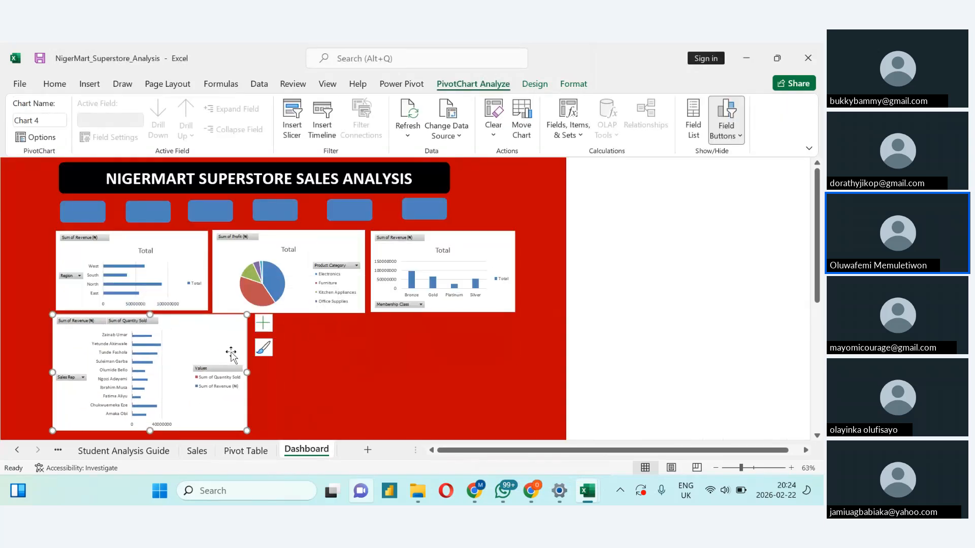
drag(250, 432, 208, 408)
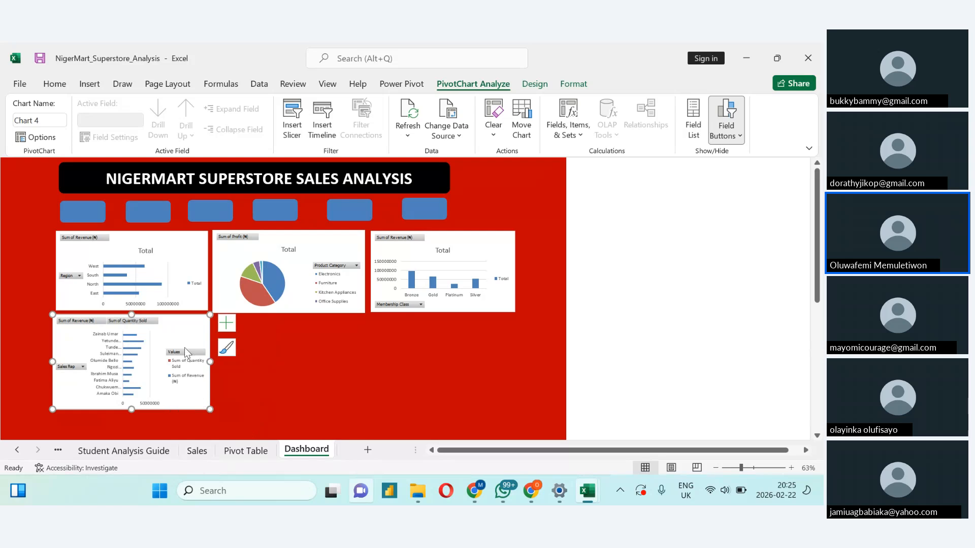
click(186, 265)
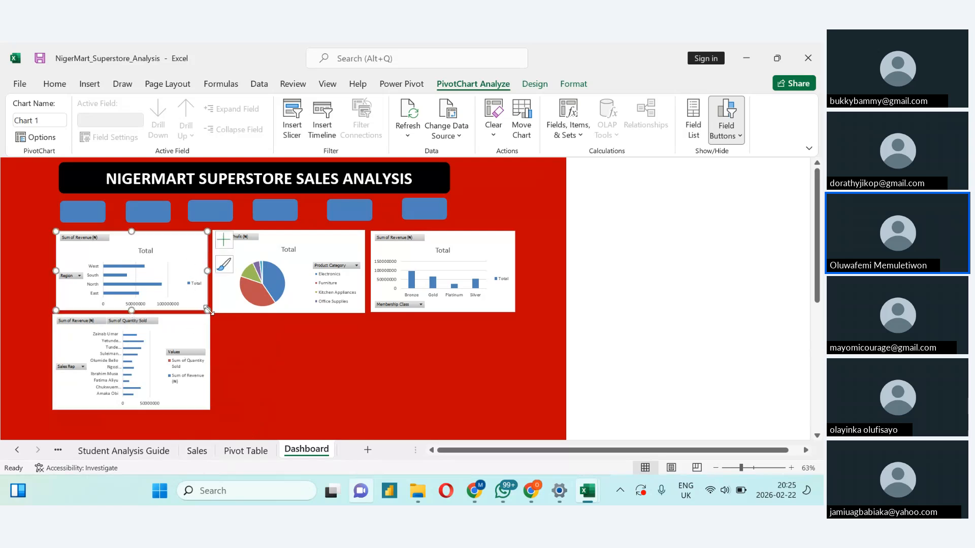
mouse_move(207, 310)
mouse_down()
mouse_move(228, 333)
mouse_move(184, 294)
mouse_move(237, 325)
mouse_move(185, 365)
mouse_move(228, 345)
mouse_move(190, 380)
mouse_move(195, 305)
mouse_up()
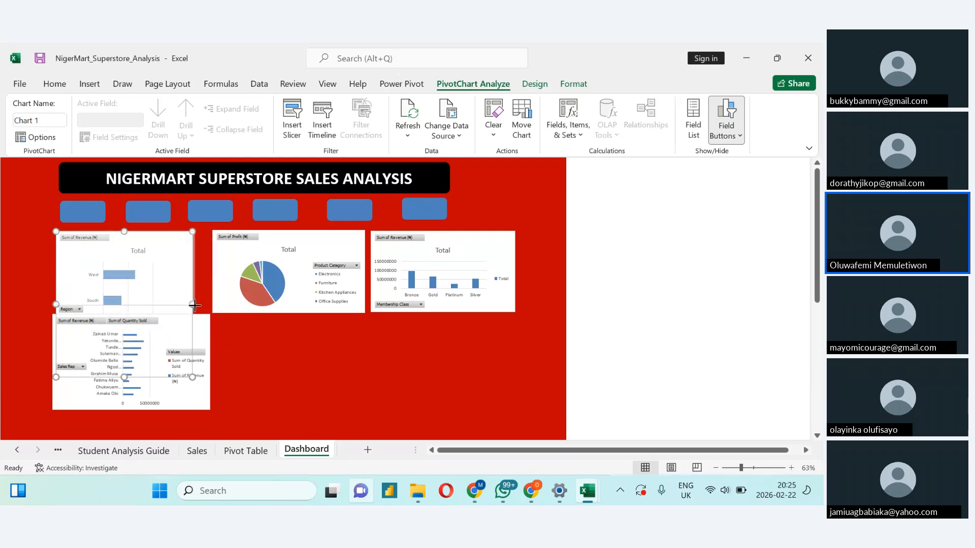
click(329, 252)
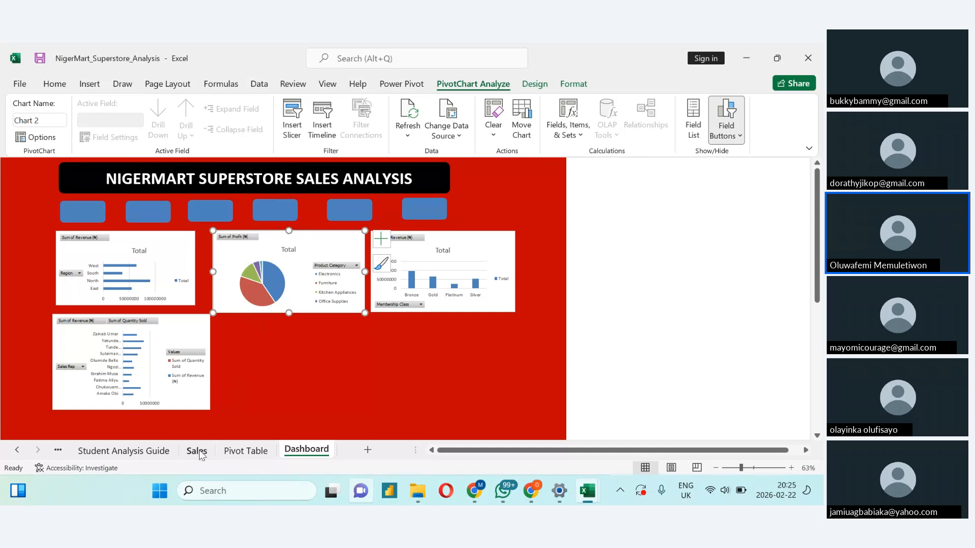
Step: Check the next task in the Student Analysis Guide and insert a Stacked Bar PivotChart from the region and state quantity pivot table
click(164, 452)
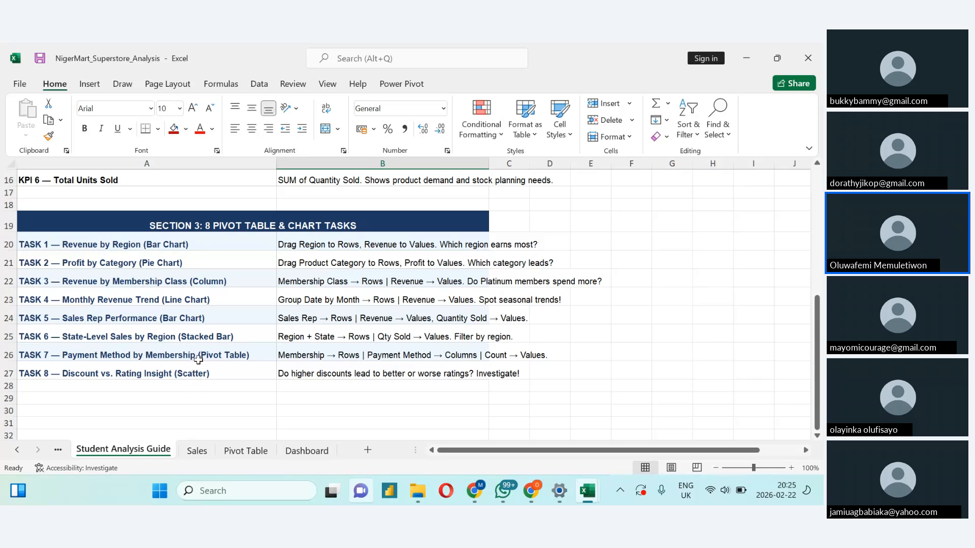
click(264, 451)
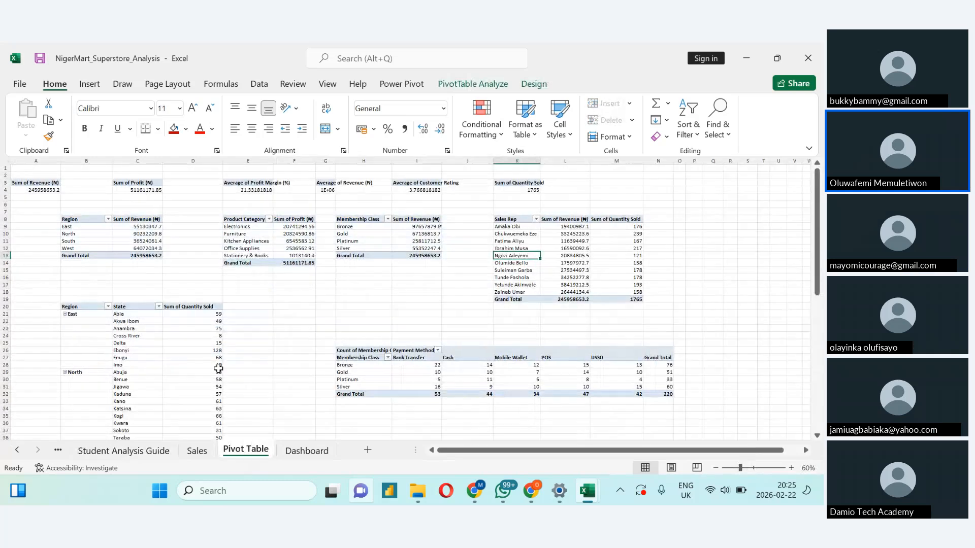
click(148, 350)
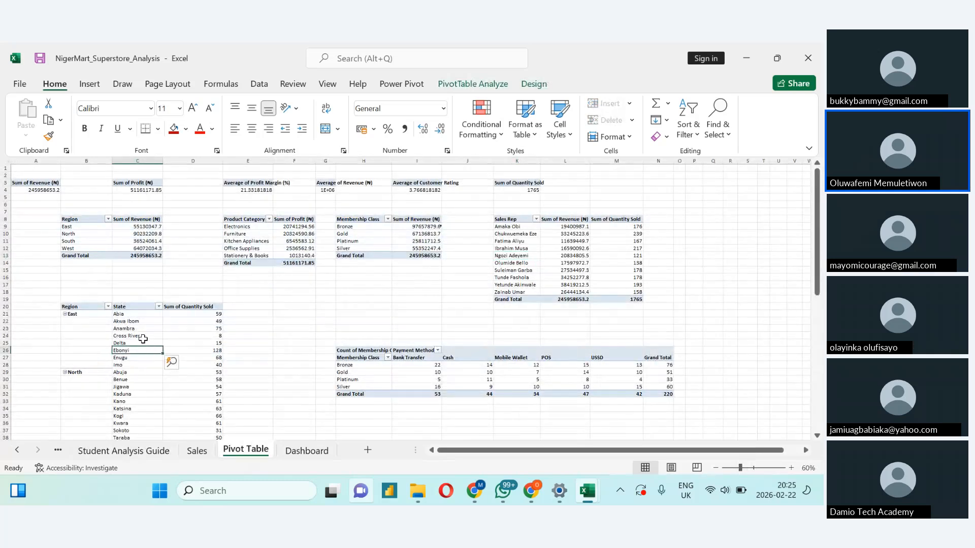
click(437, 84)
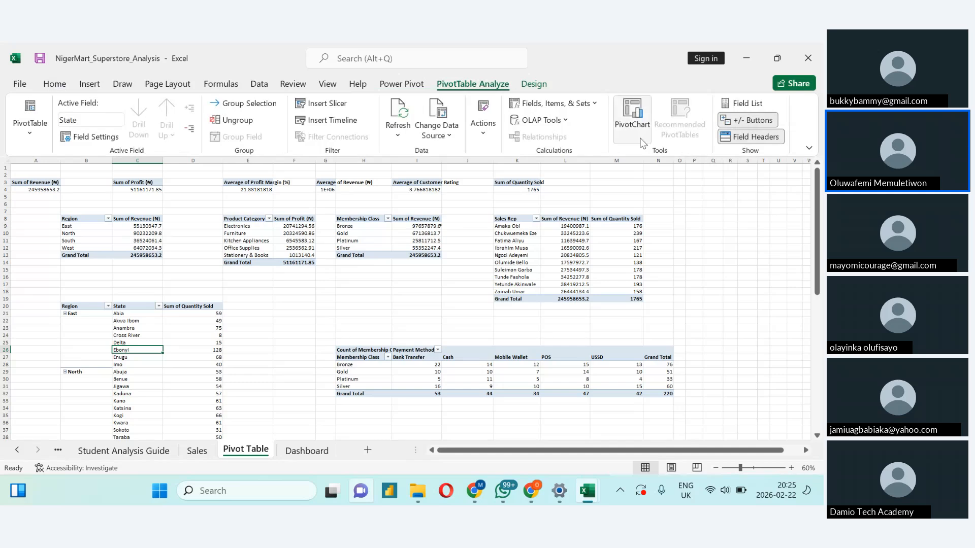
click(640, 142)
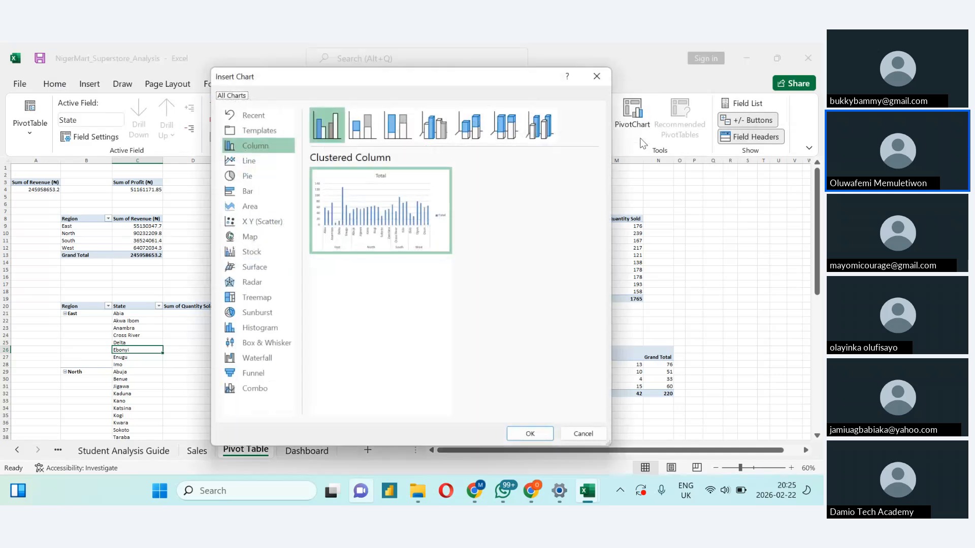
click(253, 189)
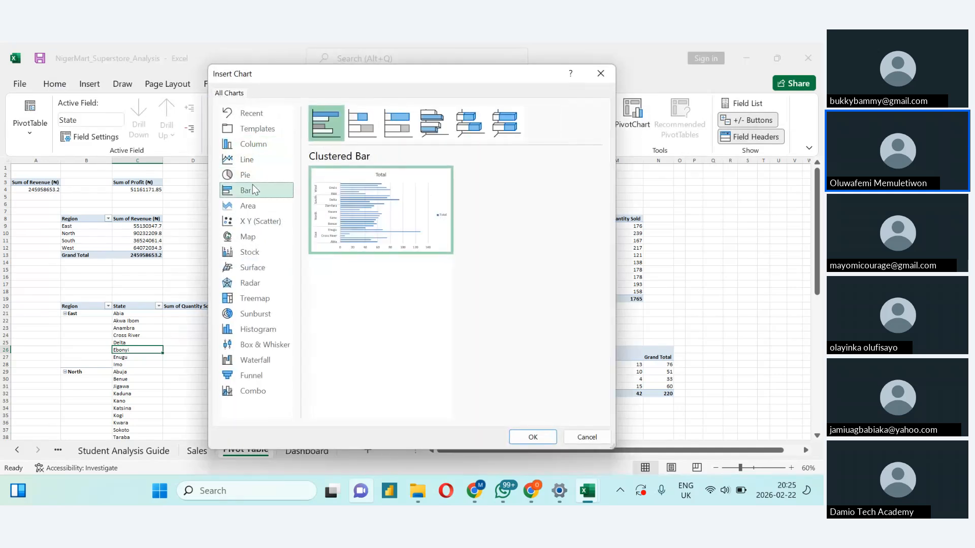
click(355, 133)
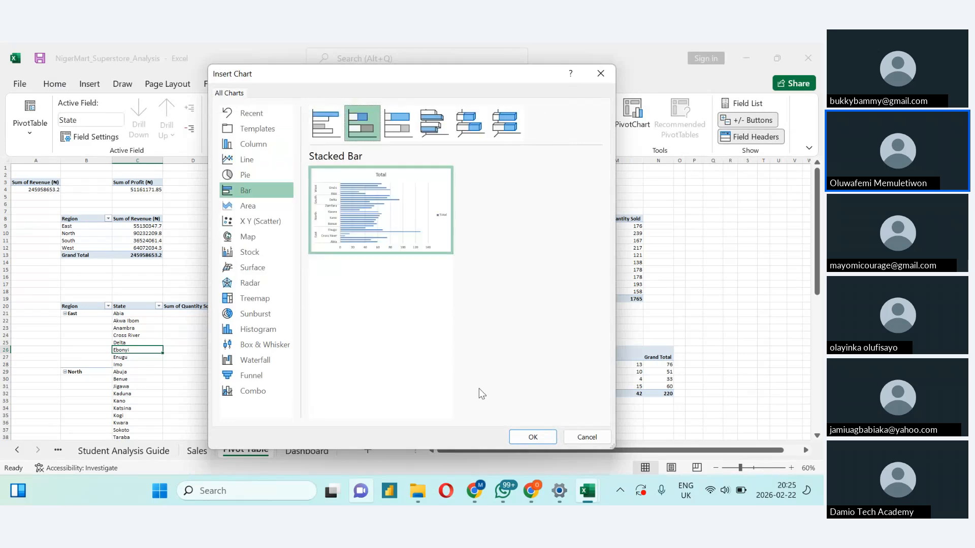
click(533, 438)
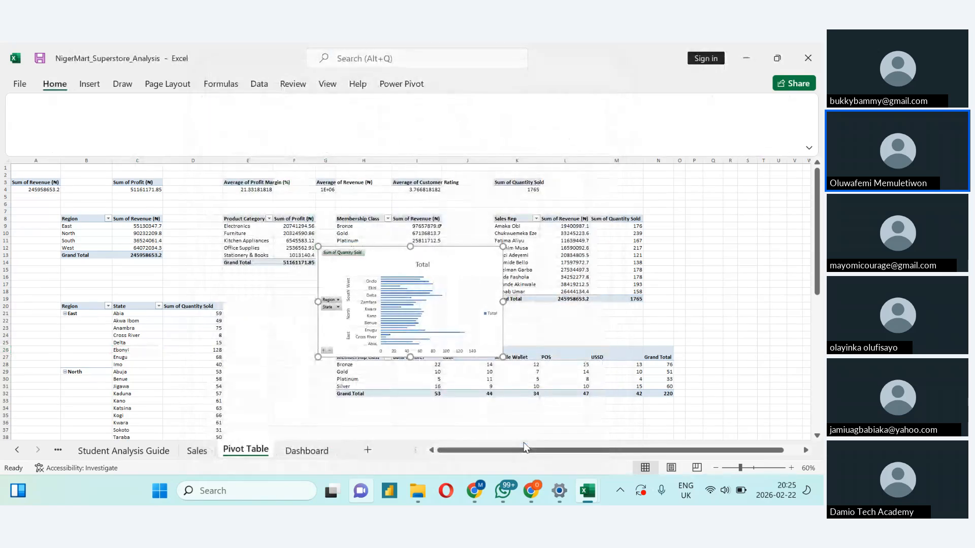
Step: Move the state-level stacked bar chart to the Dashboard sheet and place it, shrunk, directly below the profit pie chart
right_click(486, 275)
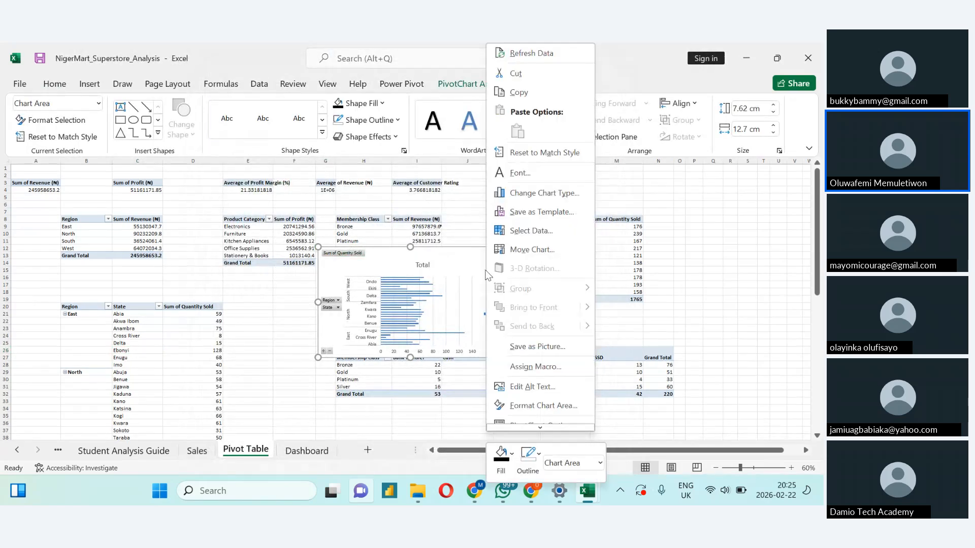
click(523, 249)
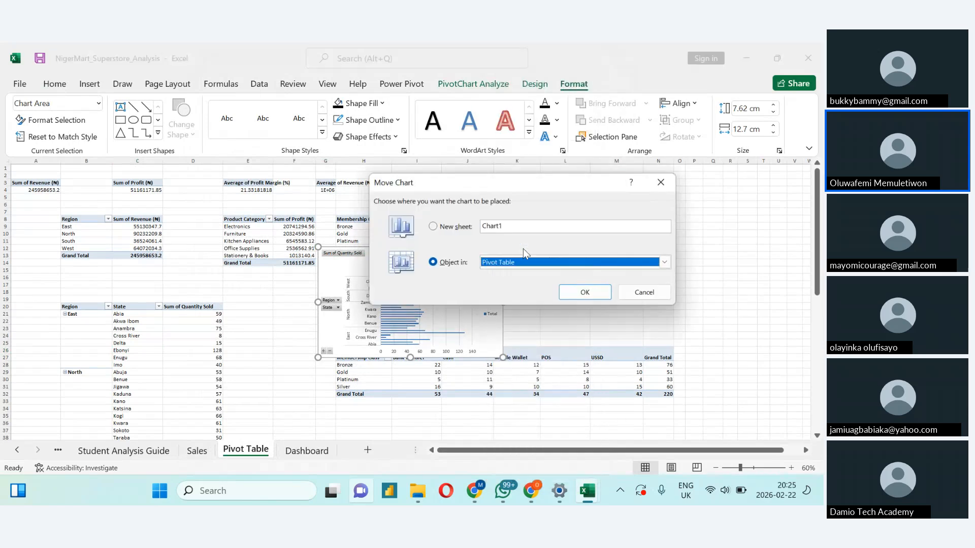
click(652, 268)
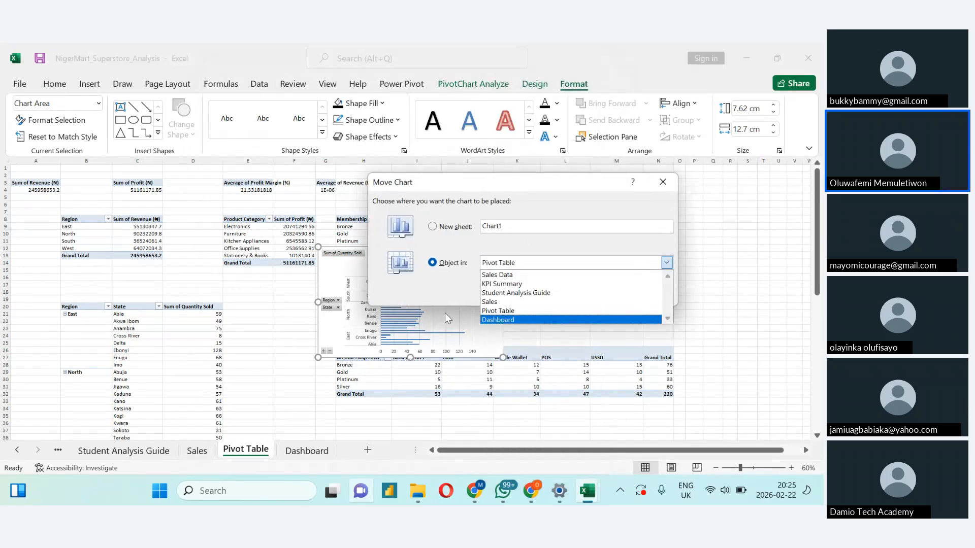
click(492, 320)
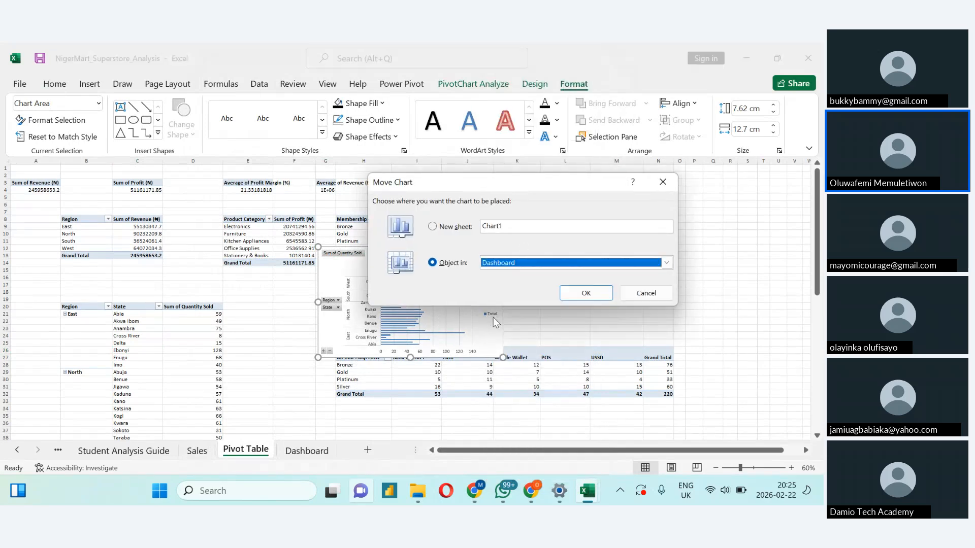
click(569, 299)
drag(463, 250, 367, 321)
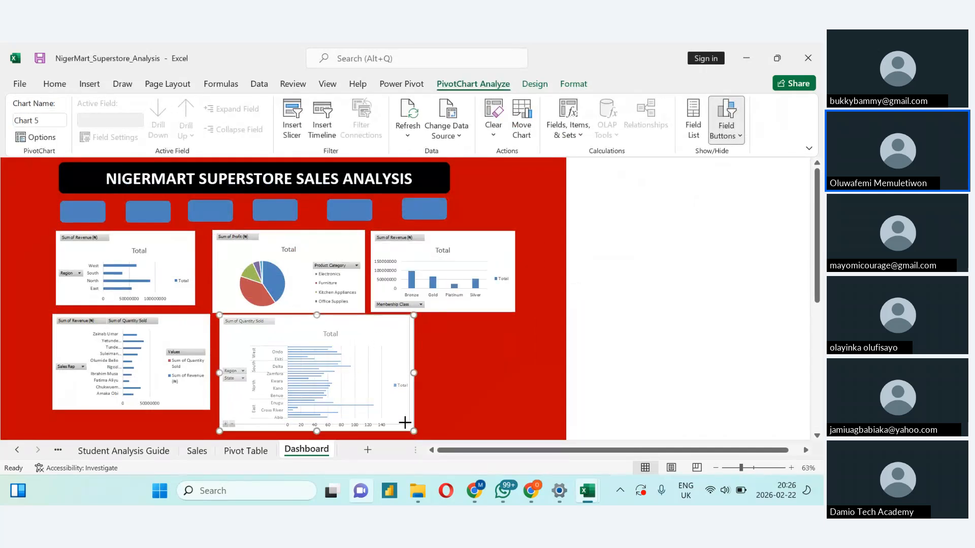
mouse_move(404, 423)
mouse_down()
mouse_move(351, 404)
mouse_move(361, 404)
mouse_up()
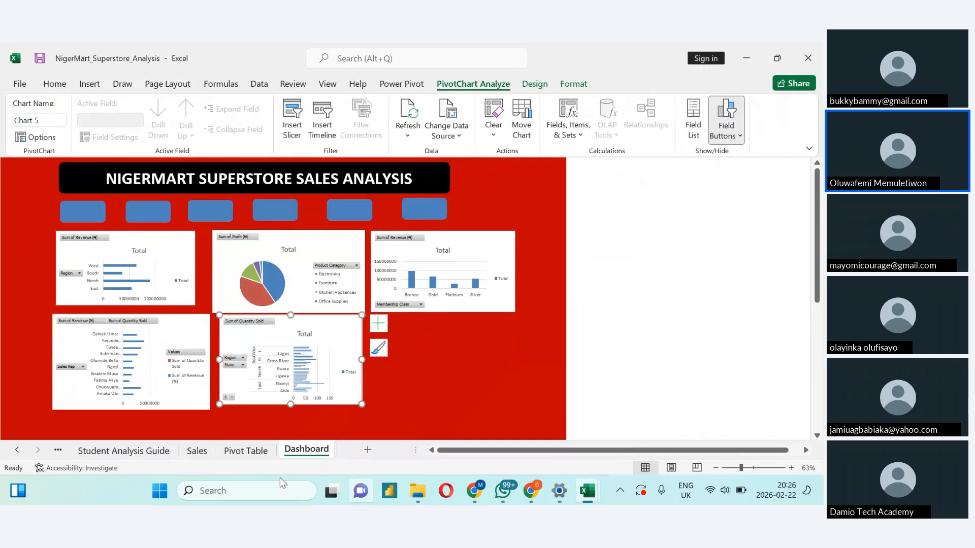
Step: Check Task 8 in the Student Analysis Guide and locate the product category discount and customer rating pivot table on the Pivot Table sheet
click(123, 450)
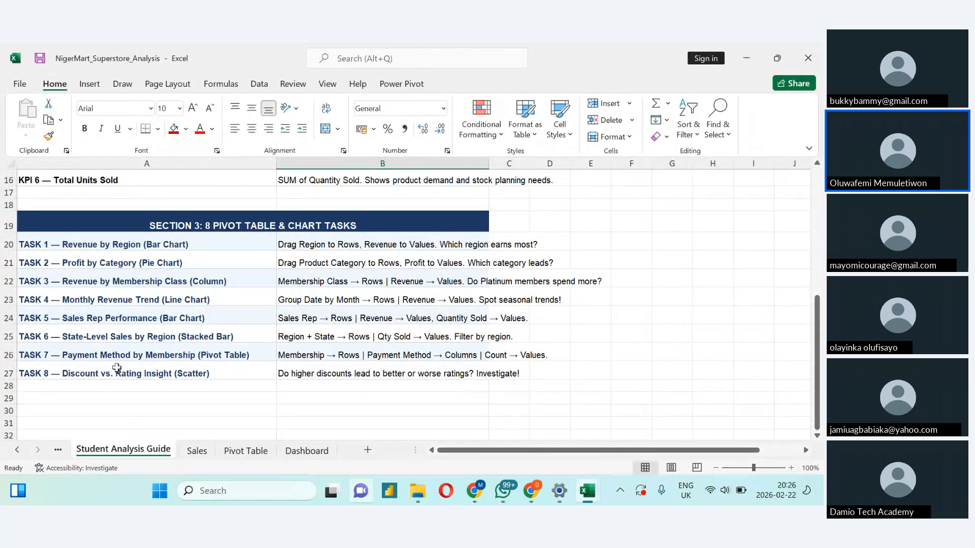
click(115, 375)
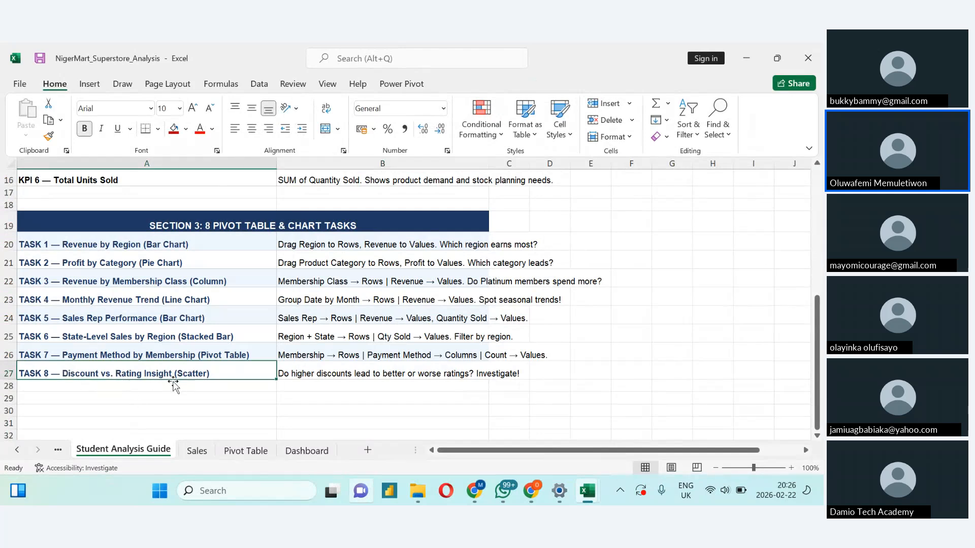
click(289, 451)
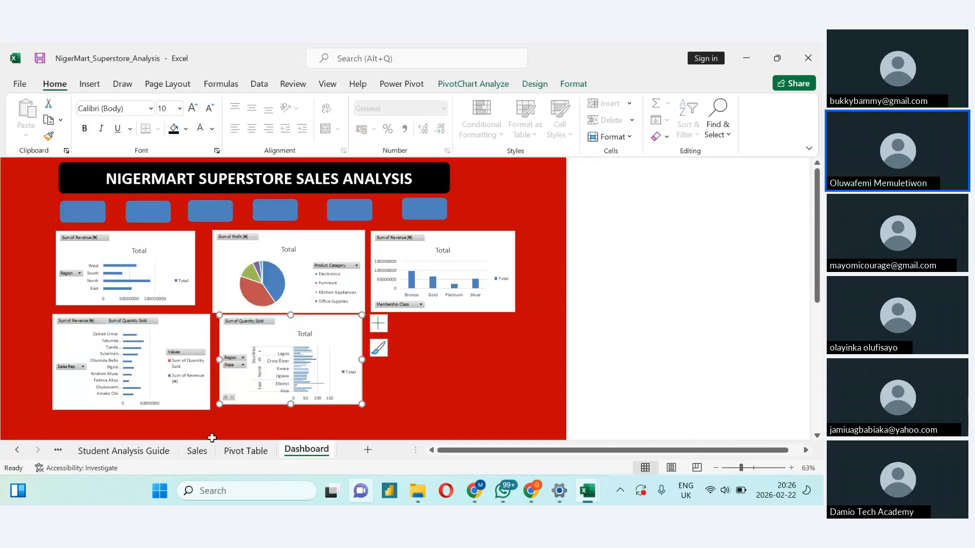
click(227, 452)
scroll(463, 371, down, 2)
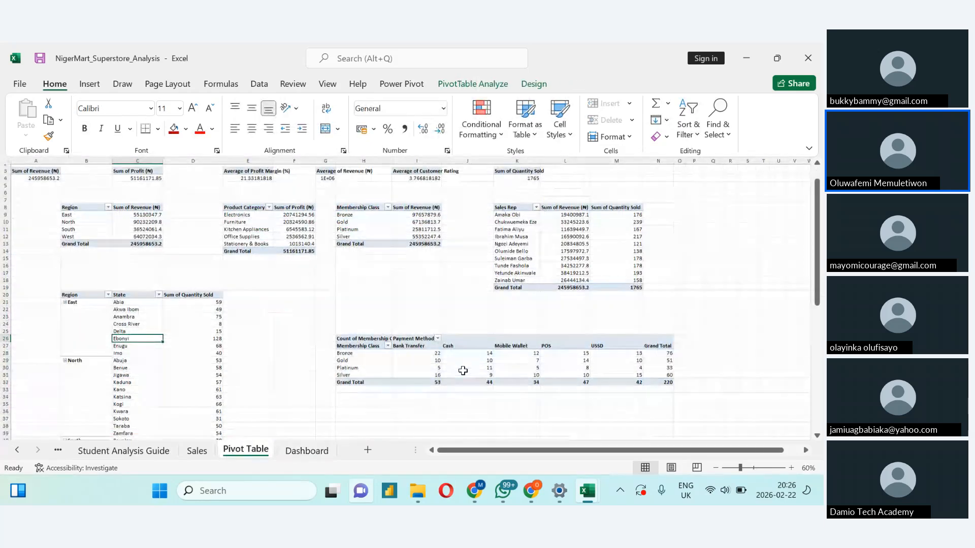
scroll(462, 370, down, 5)
scroll(463, 371, up, 4)
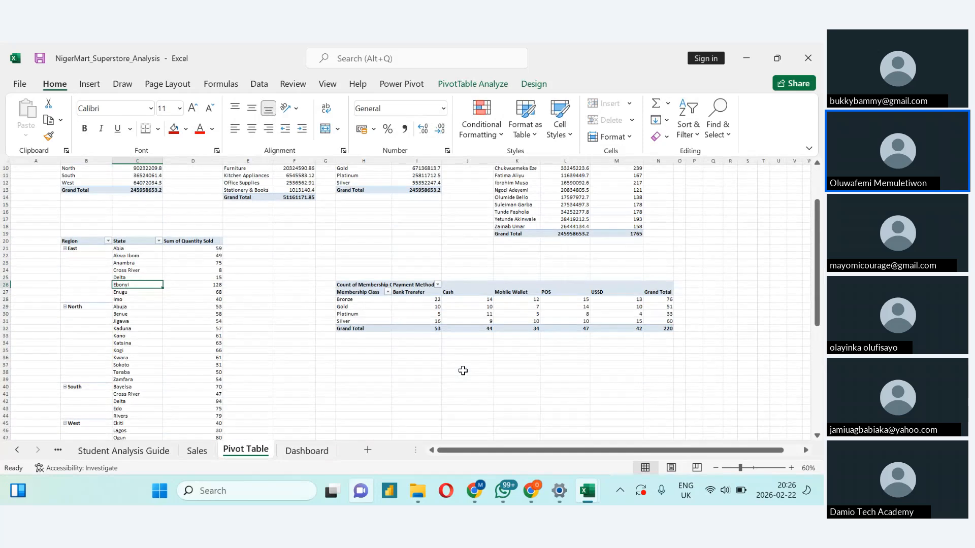
scroll(462, 371, up, 1)
scroll(463, 371, down, 12)
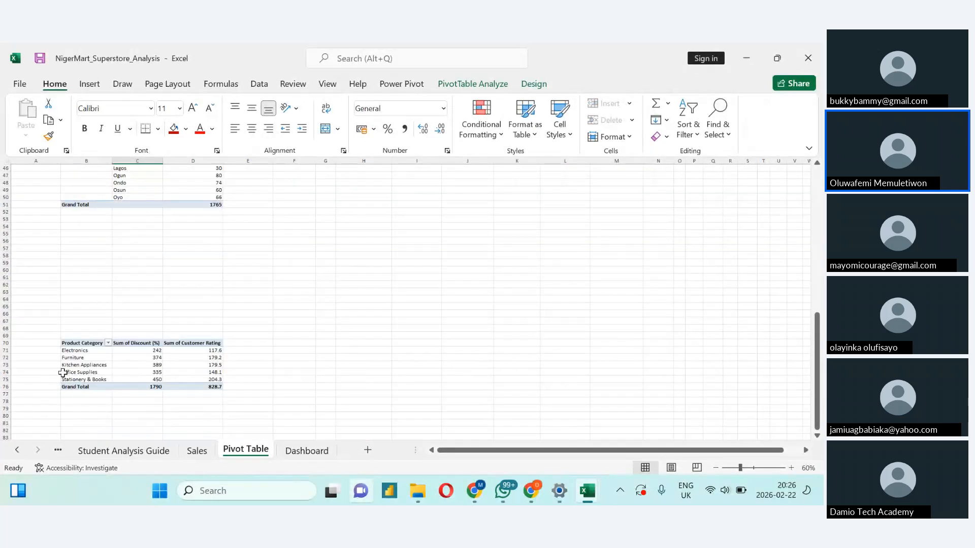
Step: Try to insert a Scatter PivotChart from the product category discount and customer rating pivot table
click(93, 365)
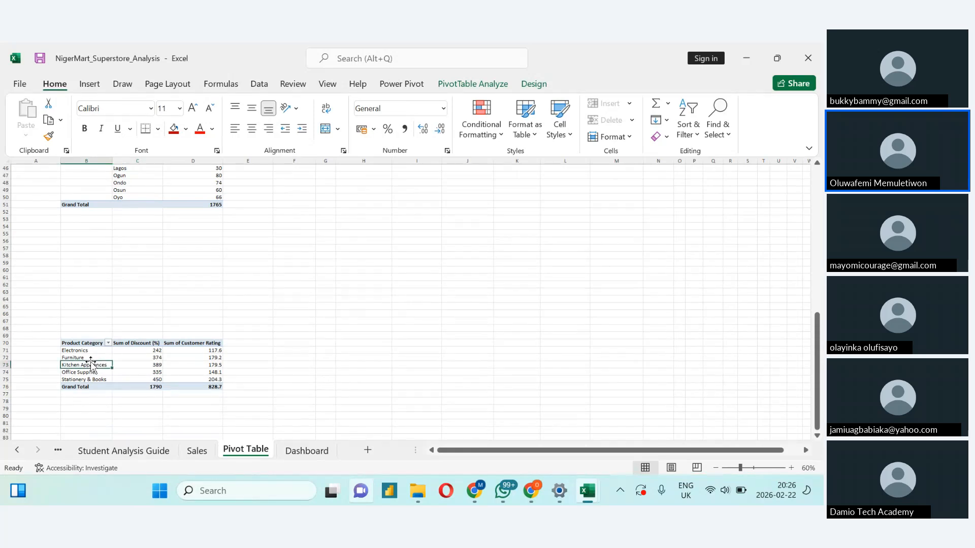
click(455, 88)
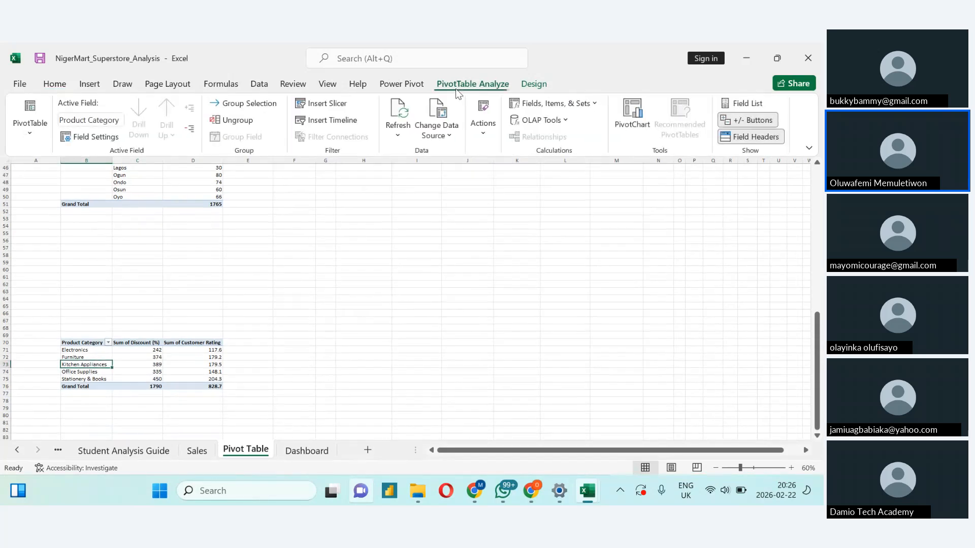
click(618, 119)
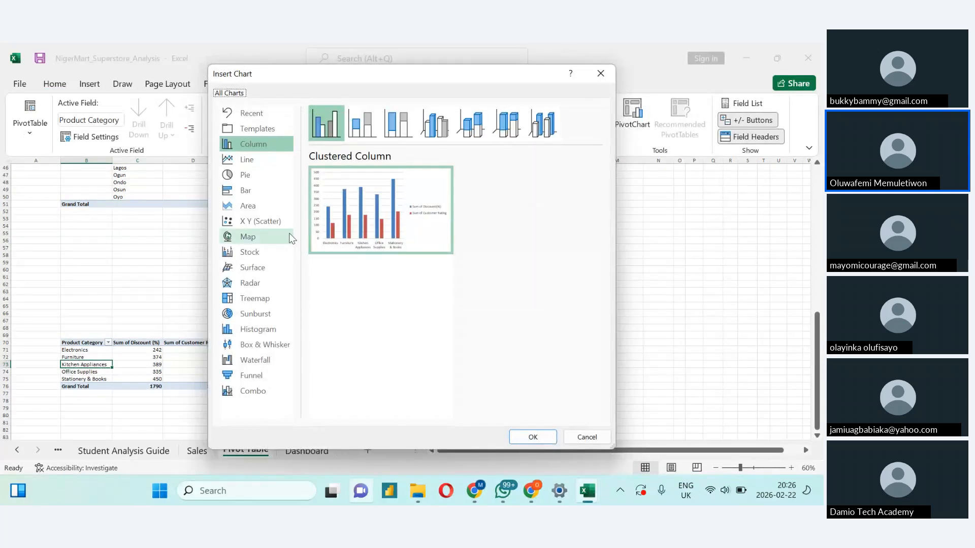
click(276, 221)
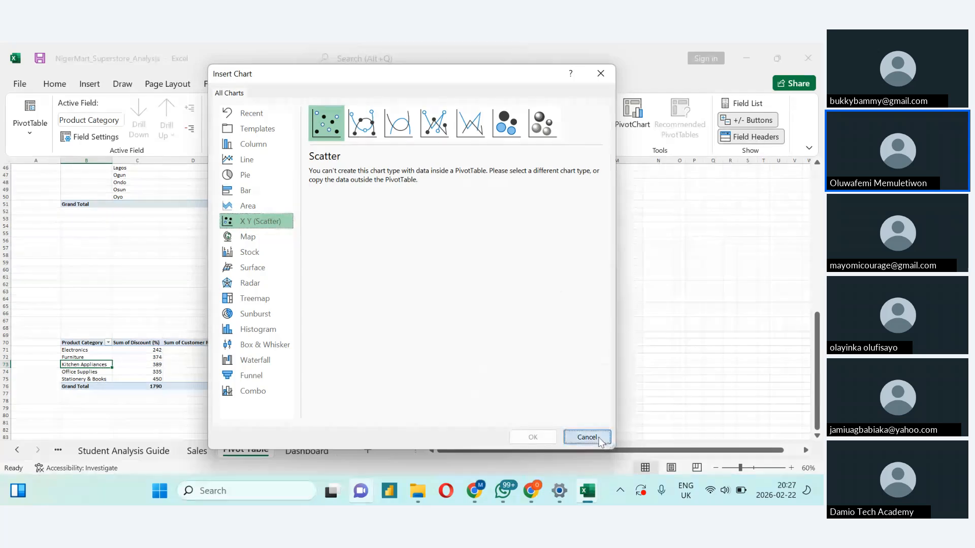
click(600, 440)
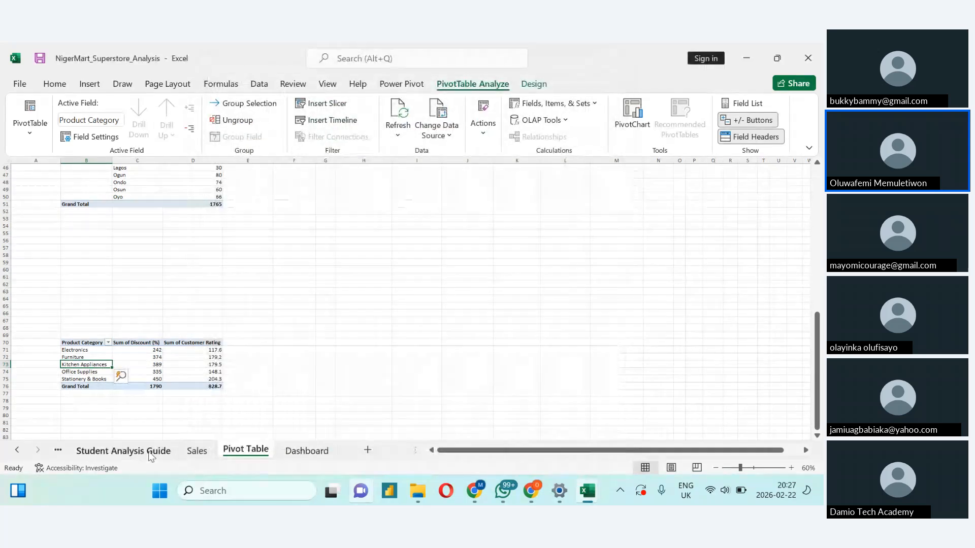
Step: Reread the Task 8 discount versus rating requirement in the Student Analysis Guide and return to its pivot table
click(151, 456)
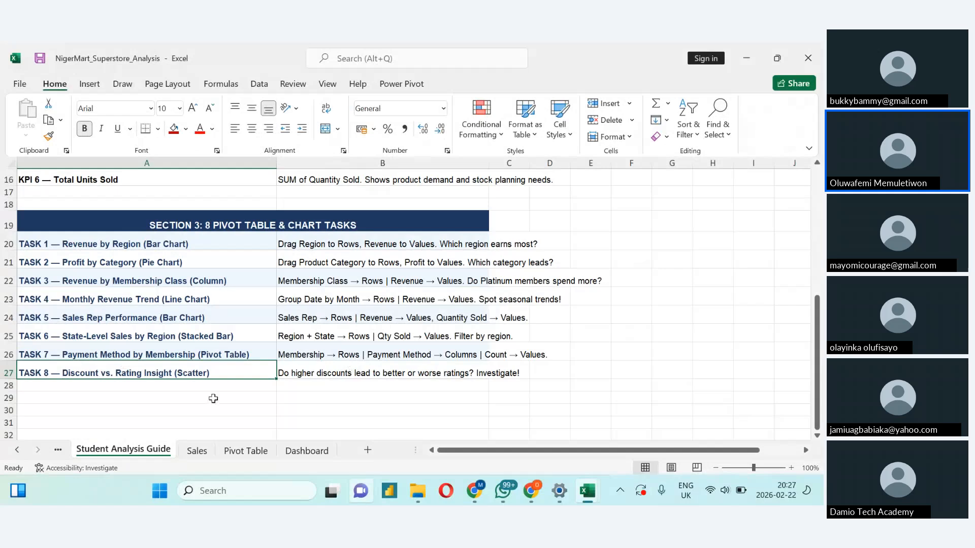
click(245, 451)
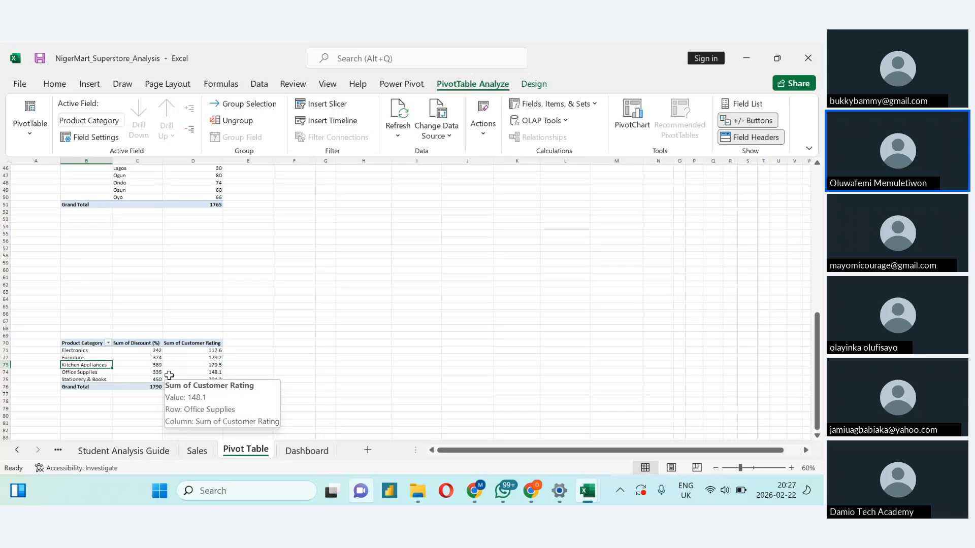
click(151, 351)
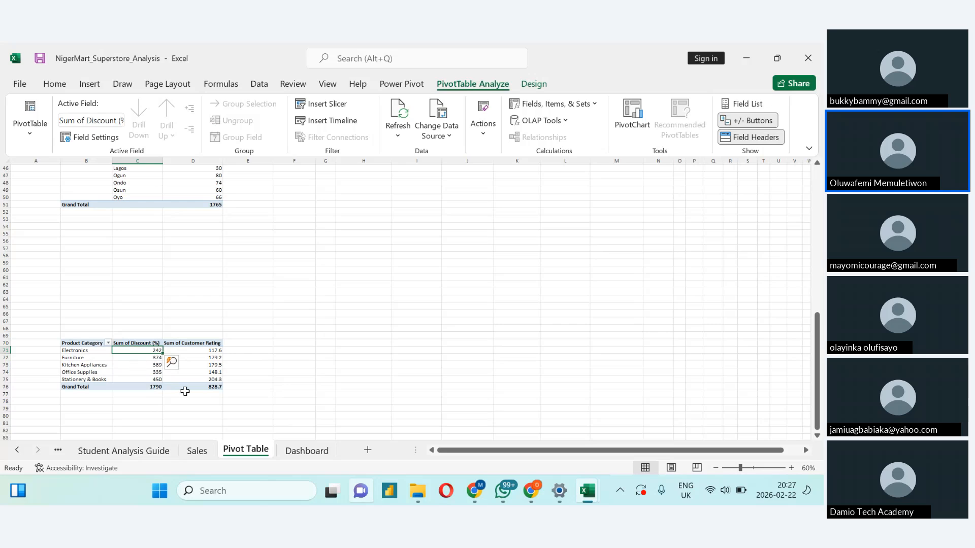
click(202, 365)
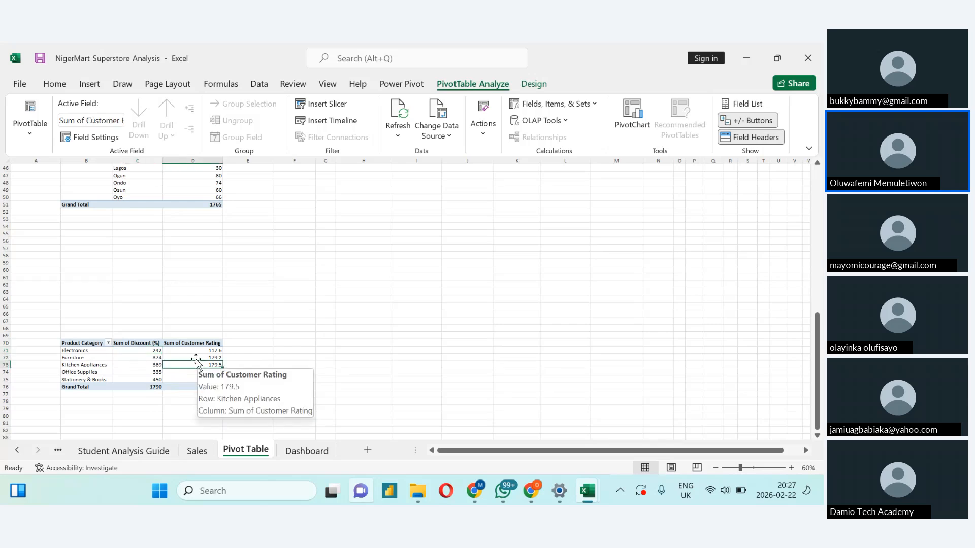
click(152, 375)
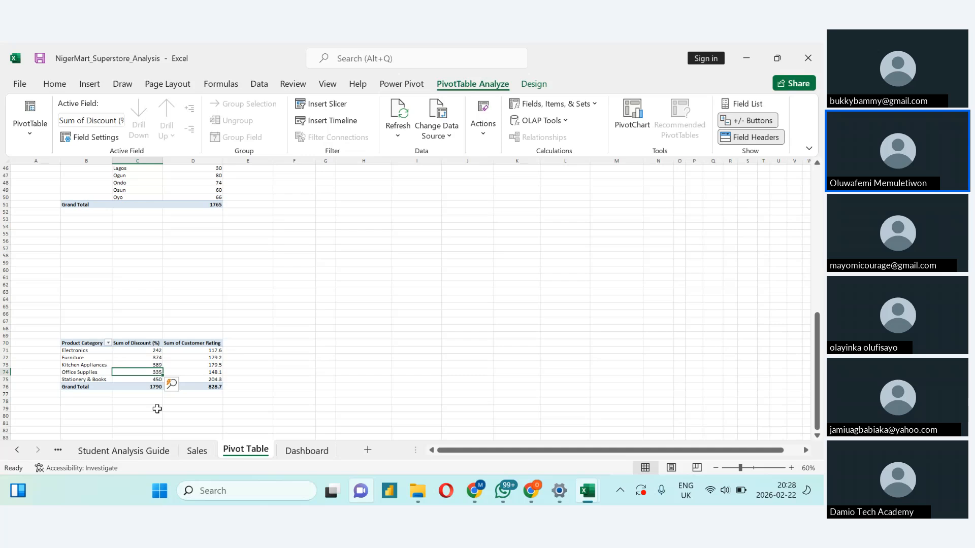
Step: Check Task 7 in the Student Analysis Guide and locate the membership class by payment method pivot table on the Pivot Table sheet
click(197, 455)
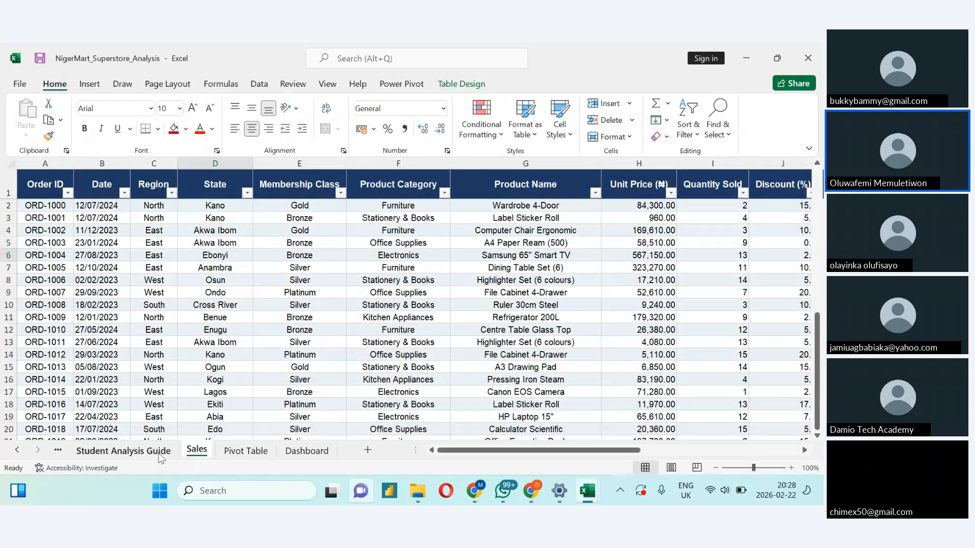
click(160, 457)
click(137, 359)
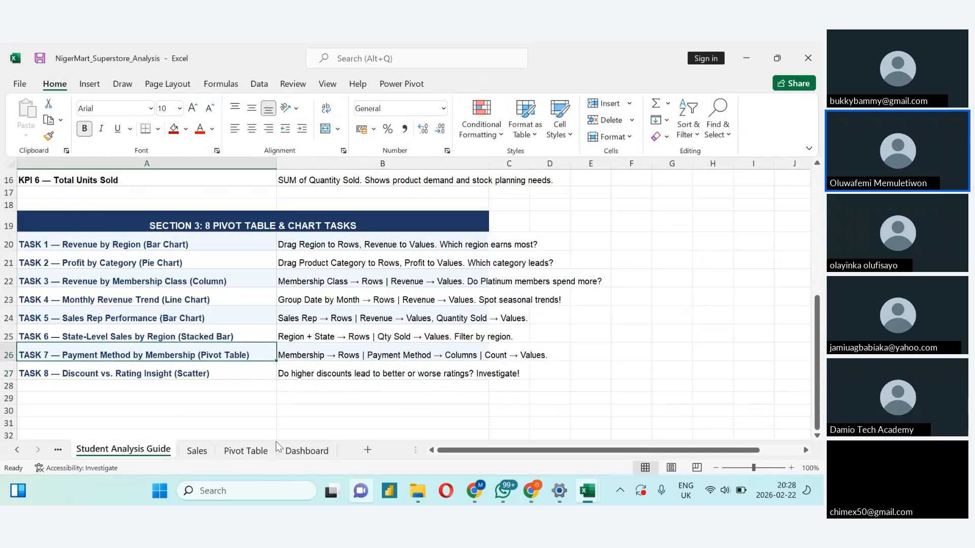
click(254, 451)
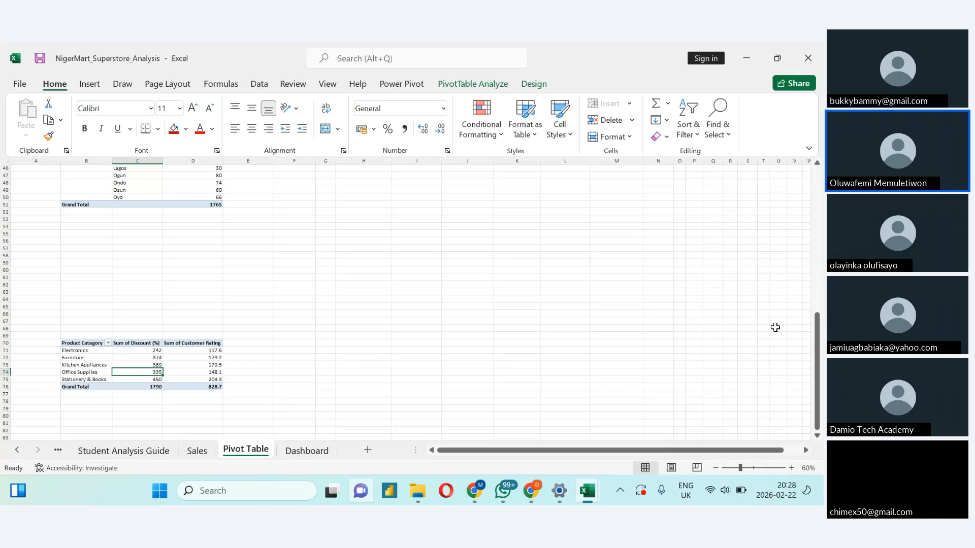
drag(816, 341, 812, 268)
click(379, 213)
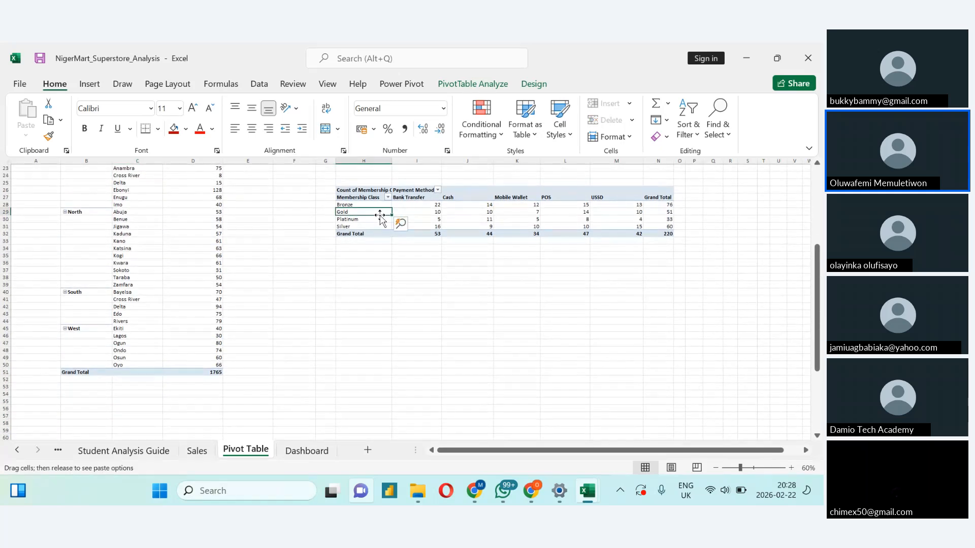
click(375, 198)
right_click(374, 199)
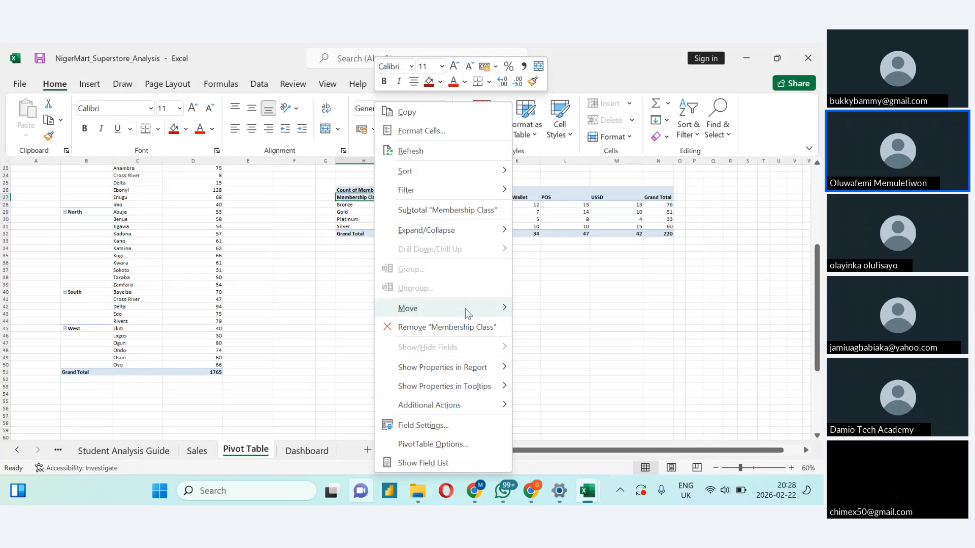
mouse_move(465, 309)
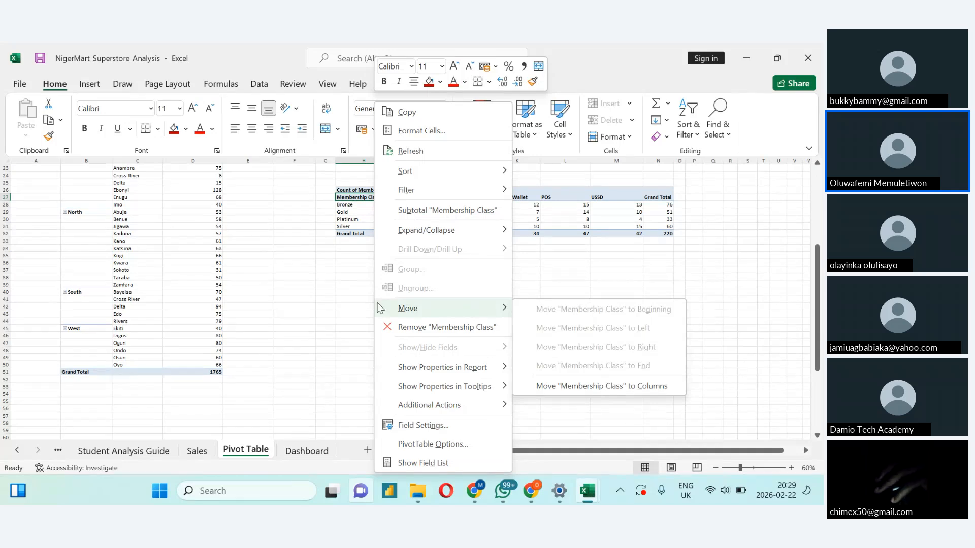
click(348, 298)
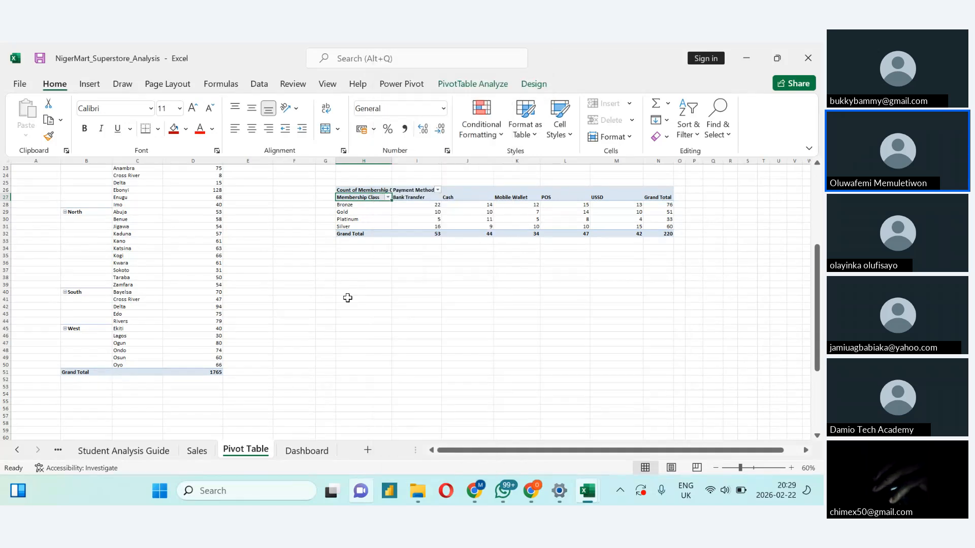
click(462, 213)
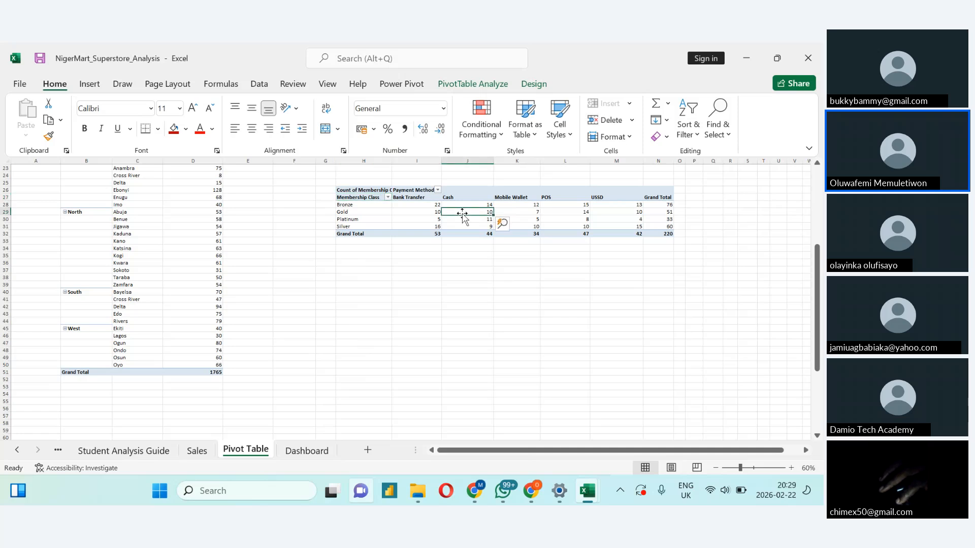
click(358, 188)
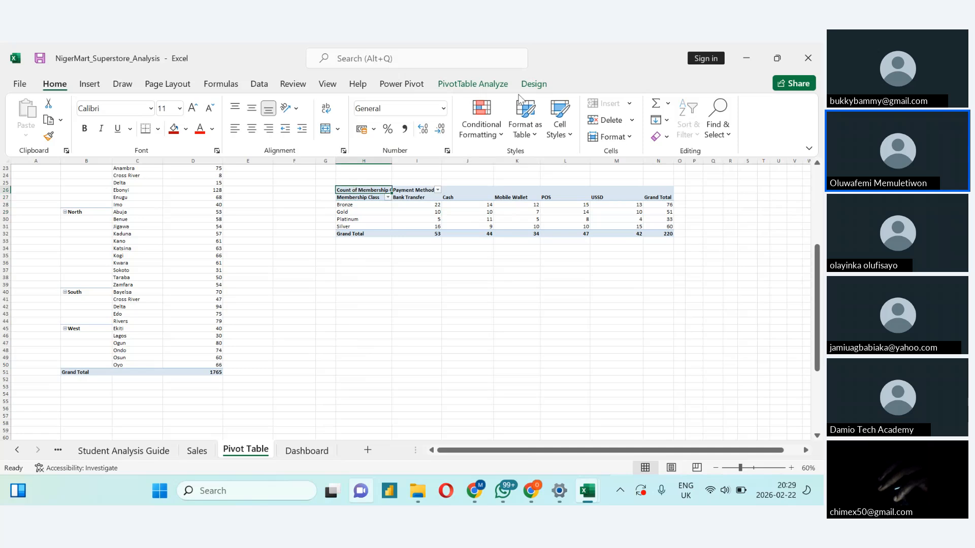
click(467, 84)
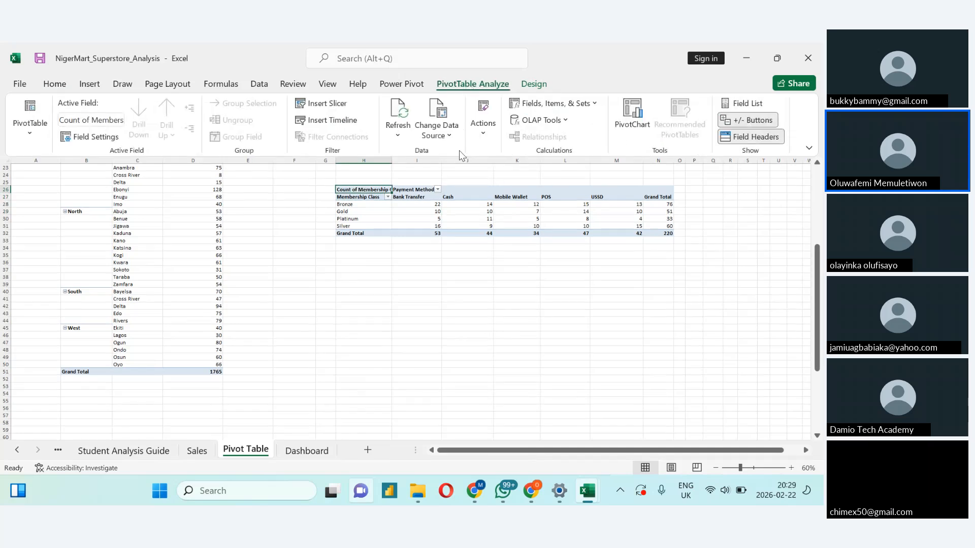
click(483, 151)
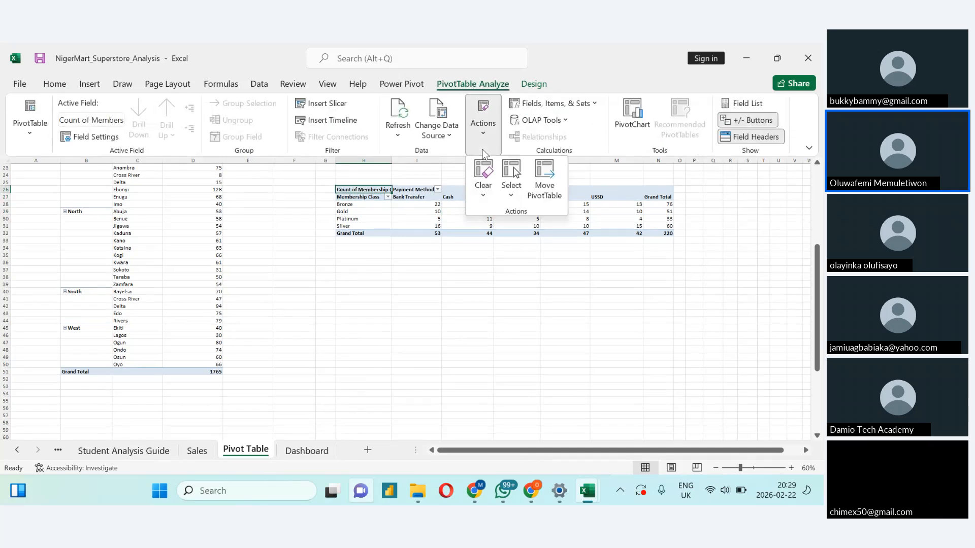
click(548, 194)
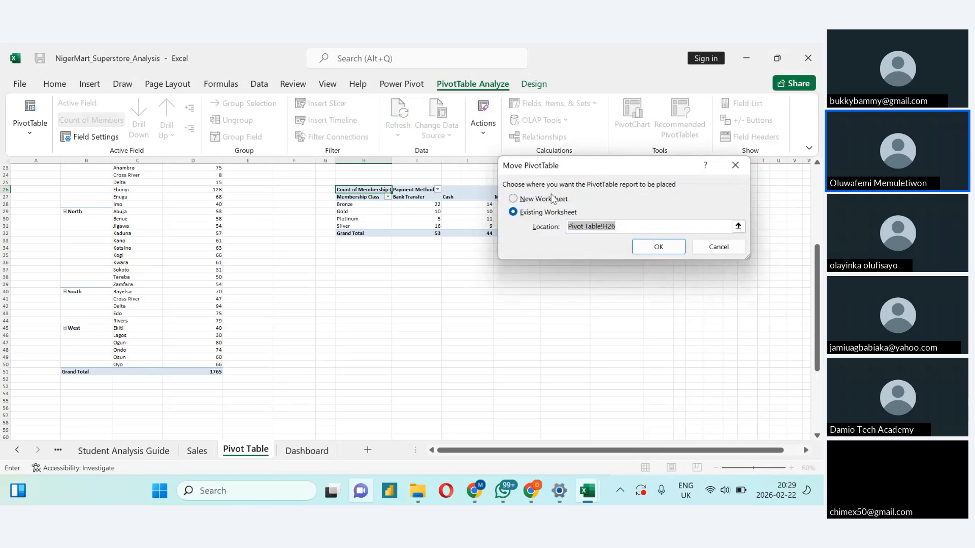
click(735, 164)
click(387, 269)
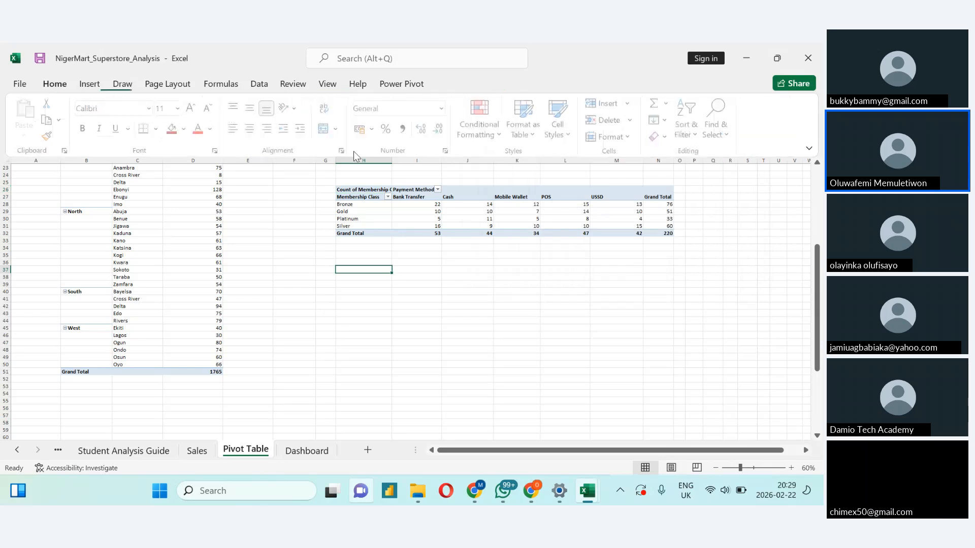
Step: Move the membership class by payment method pivot table to the Dashboard sheet, beside the state-level chart and below the membership revenue chart
click(356, 206)
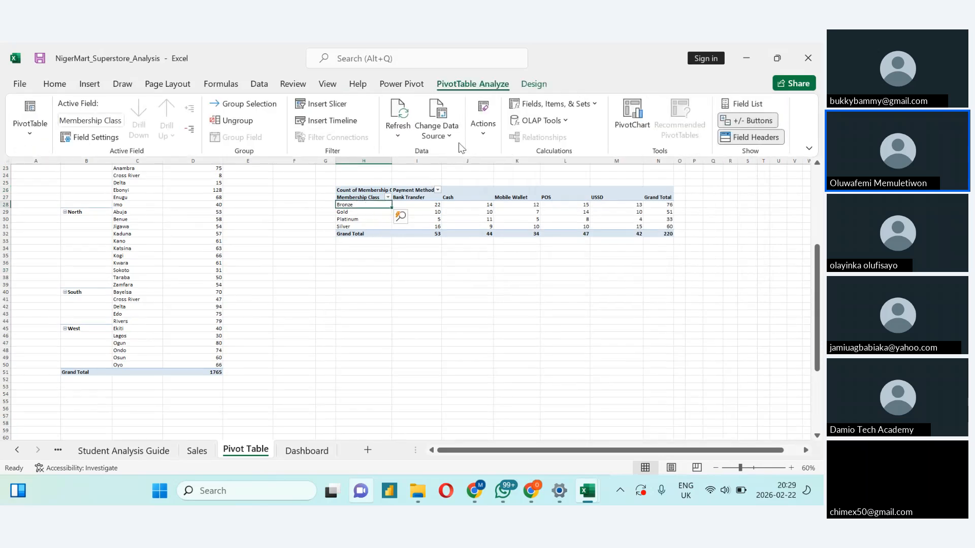
click(489, 133)
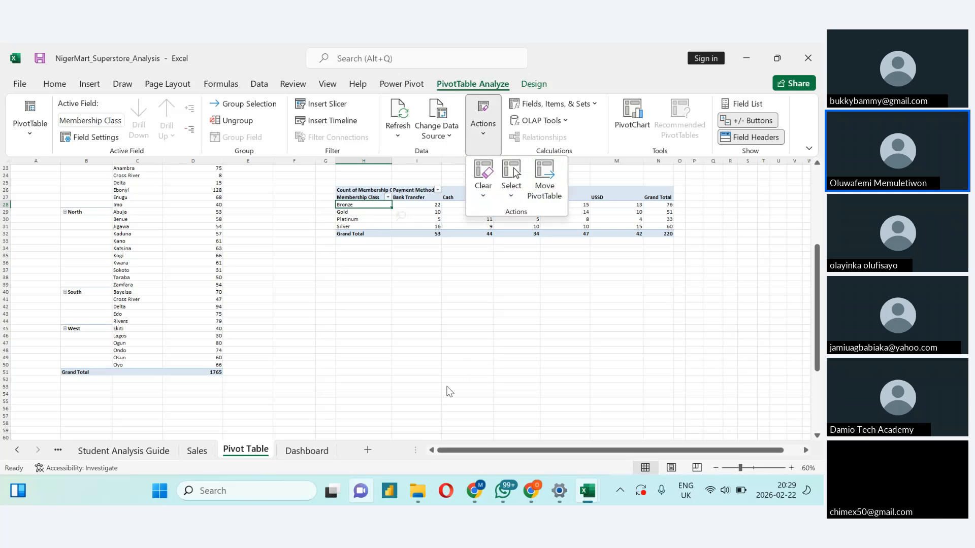
click(424, 383)
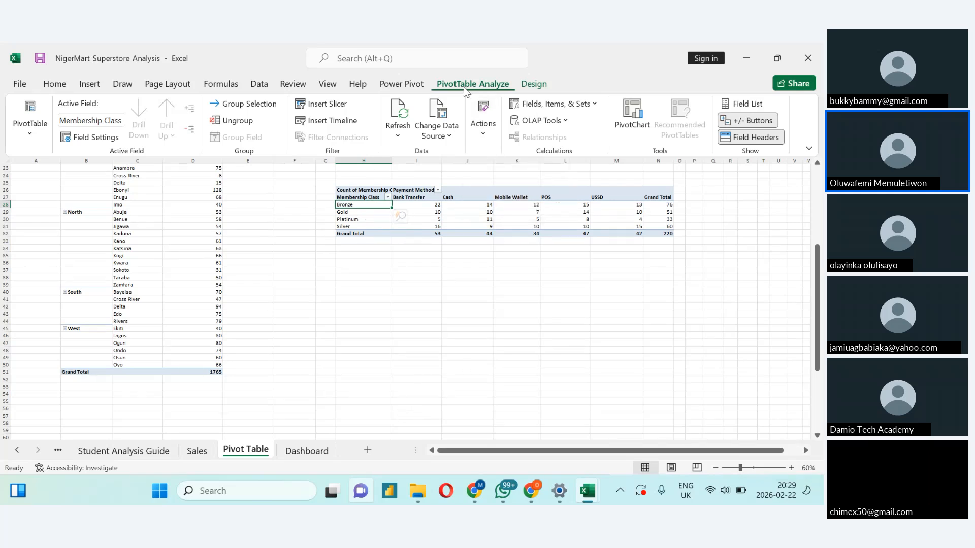
click(486, 139)
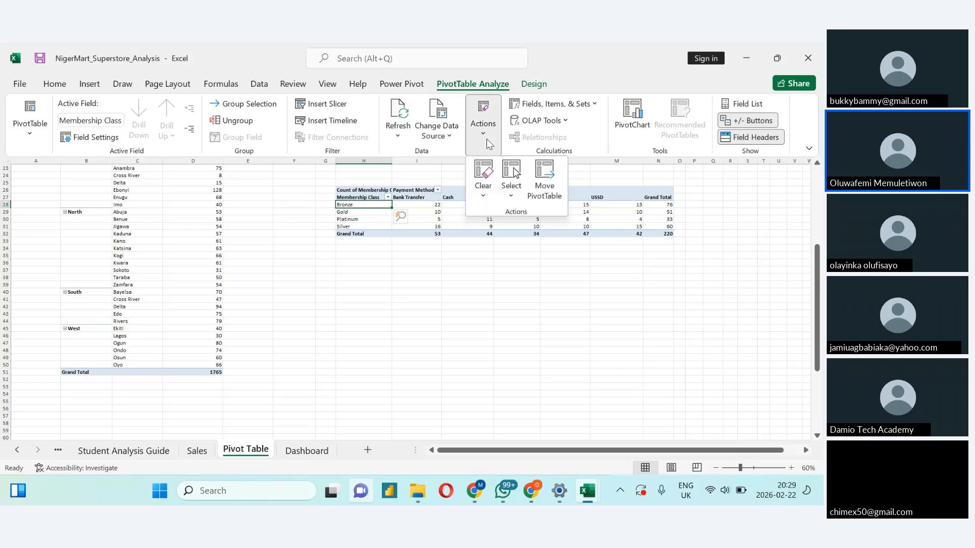
click(557, 199)
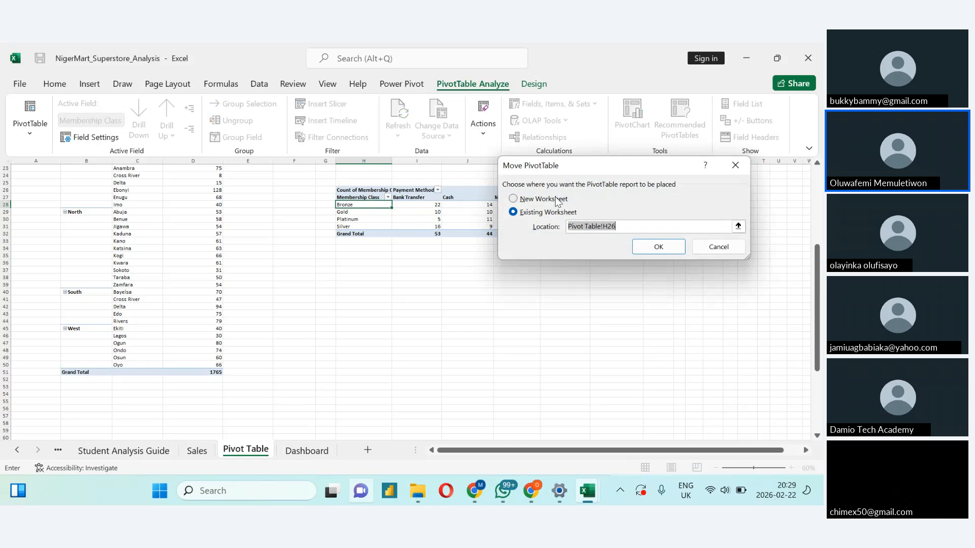
click(738, 226)
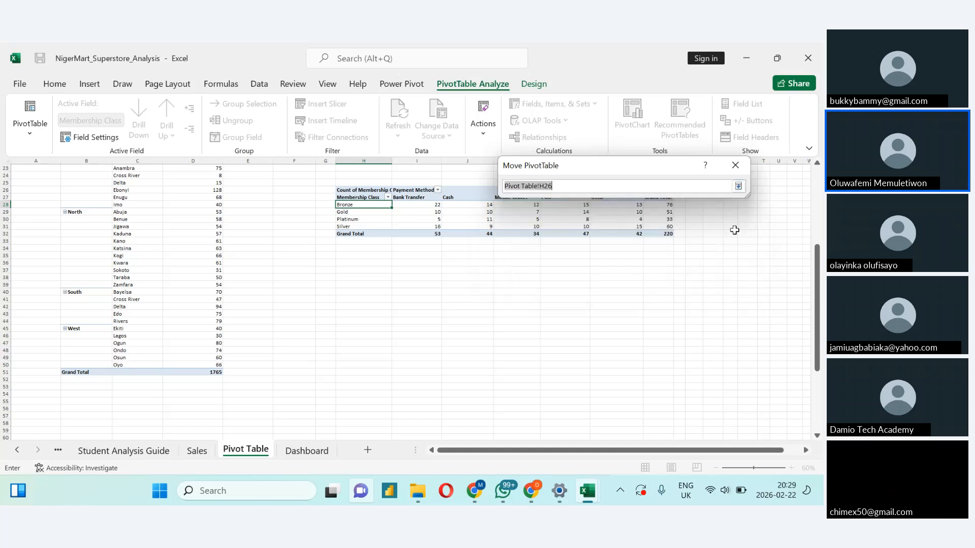
click(738, 187)
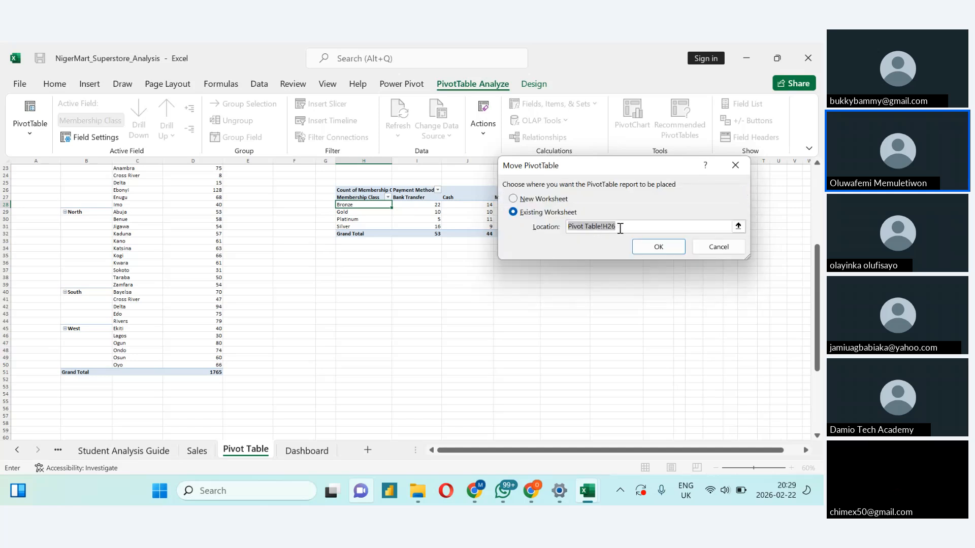
key(BackSpace)
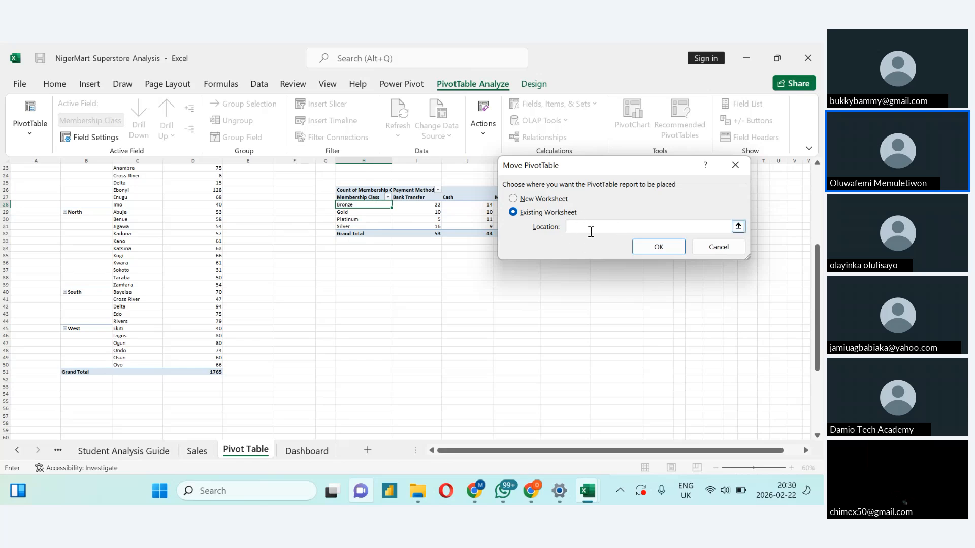
click(307, 451)
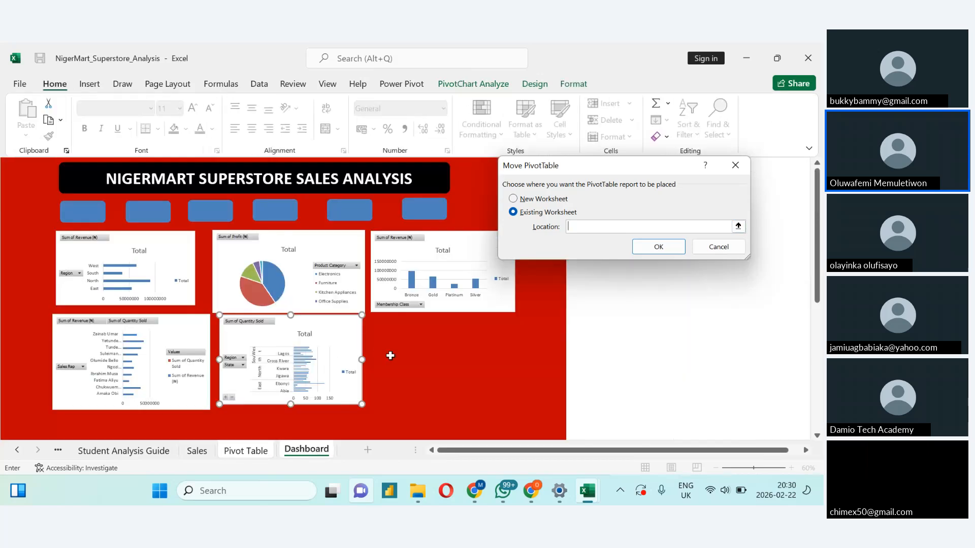
click(384, 329)
click(400, 331)
click(658, 252)
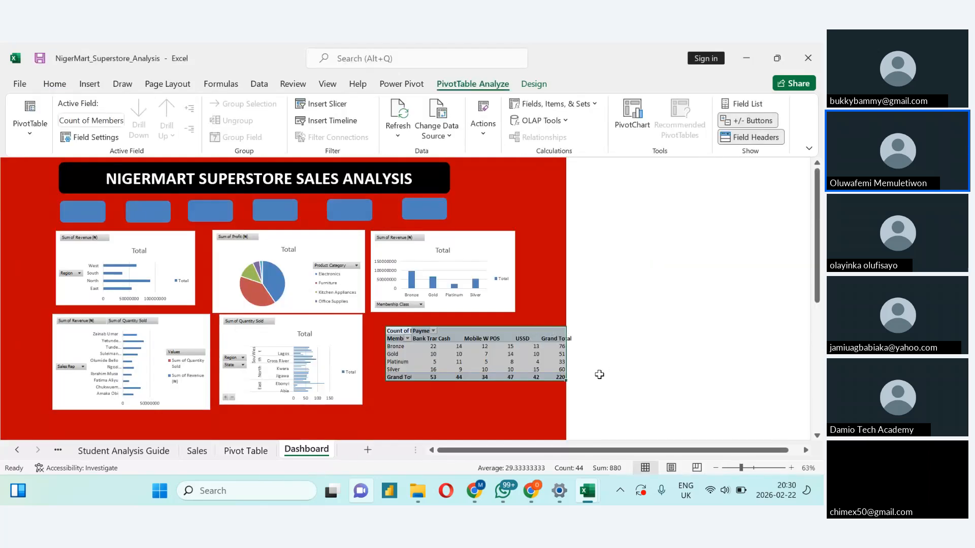
drag(631, 347, 422, 363)
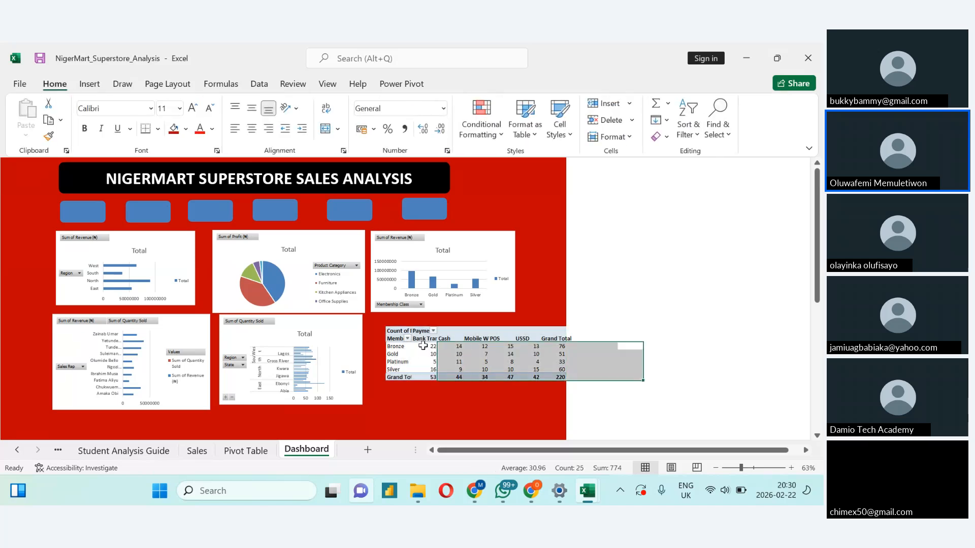
click(423, 346)
click(451, 332)
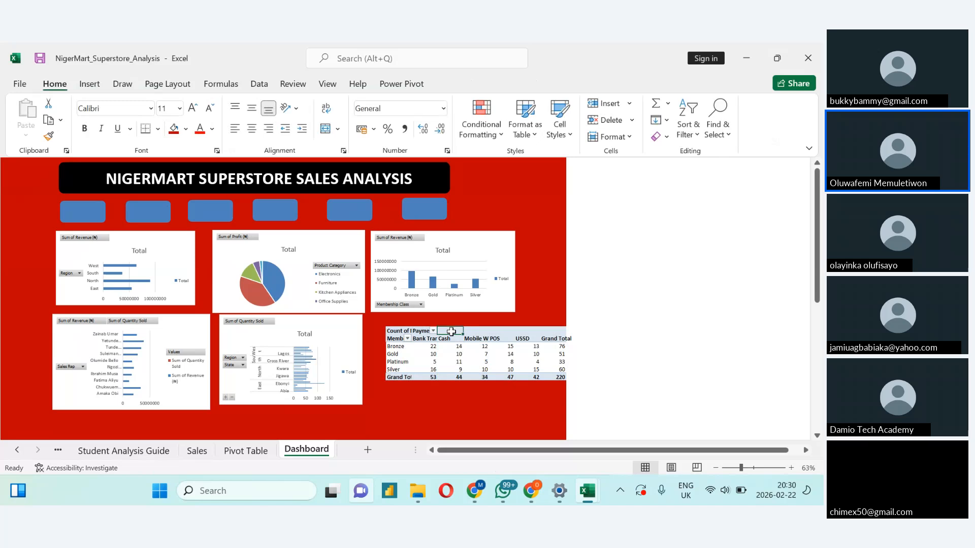
click(528, 384)
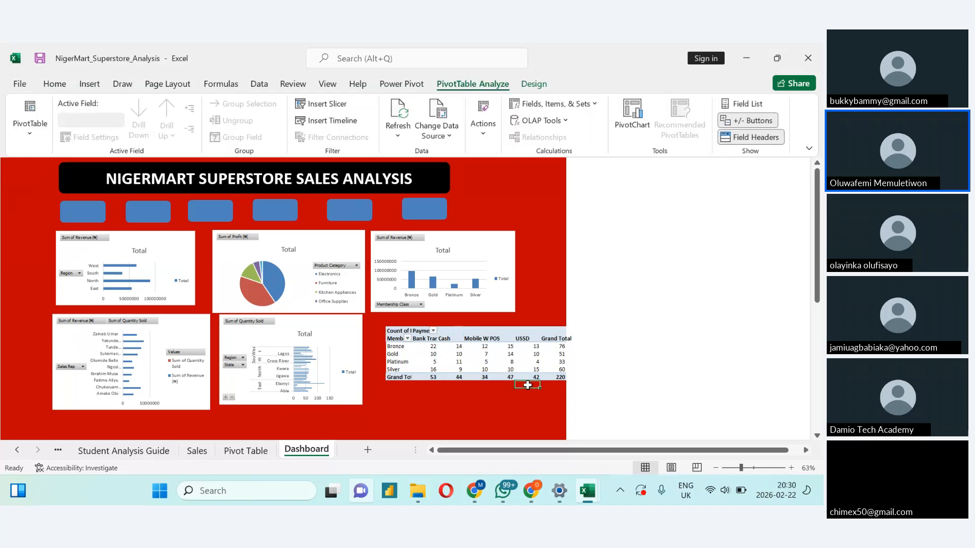
click(478, 377)
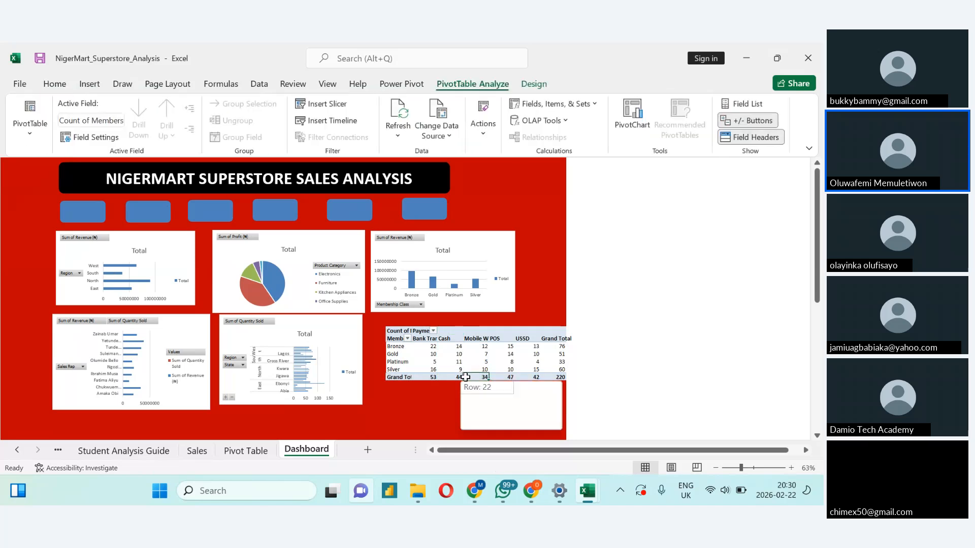
click(659, 291)
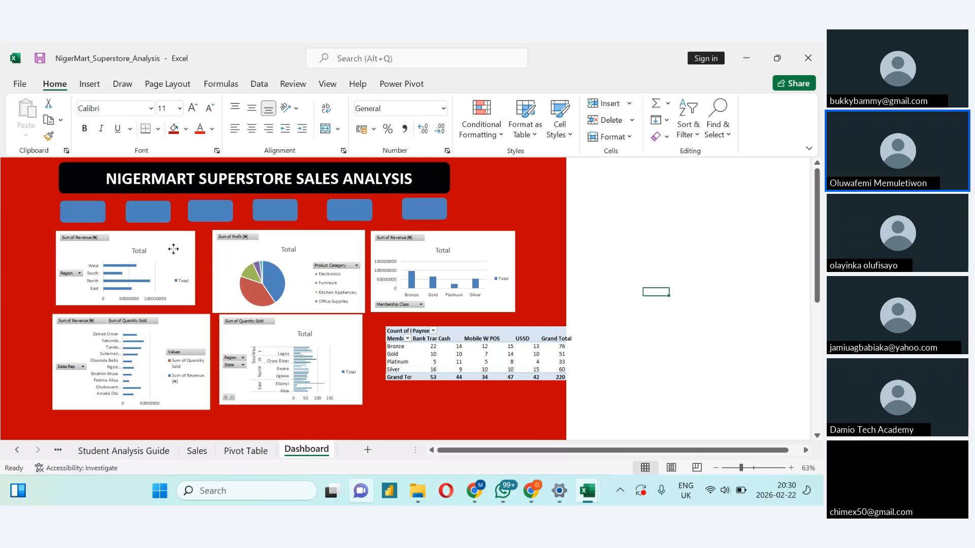
Step: Move the region revenue chart to the dashboard's left edge, extend it slightly downward, and shift the sales rep chart flush left beneath it
drag(168, 249, 119, 247)
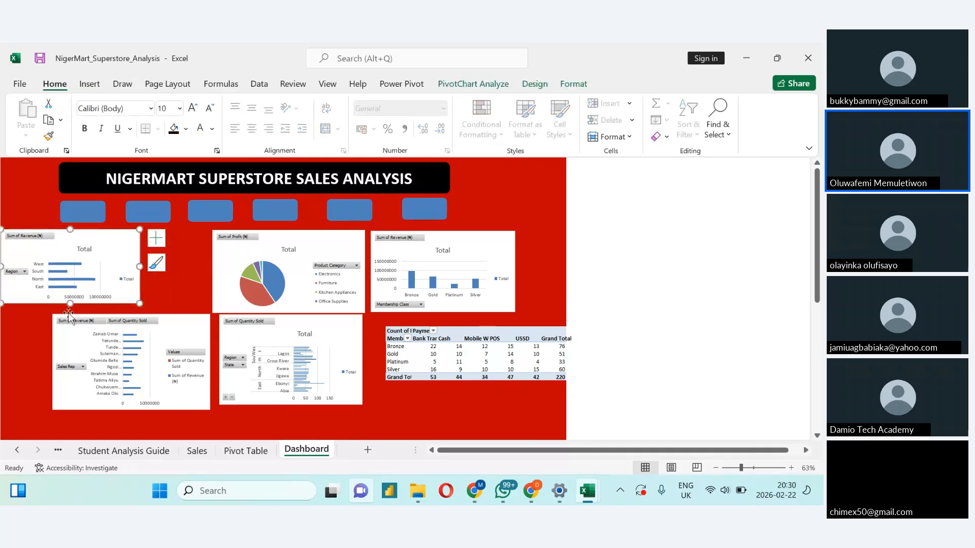
drag(70, 309, 70, 308)
drag(71, 345, 13, 344)
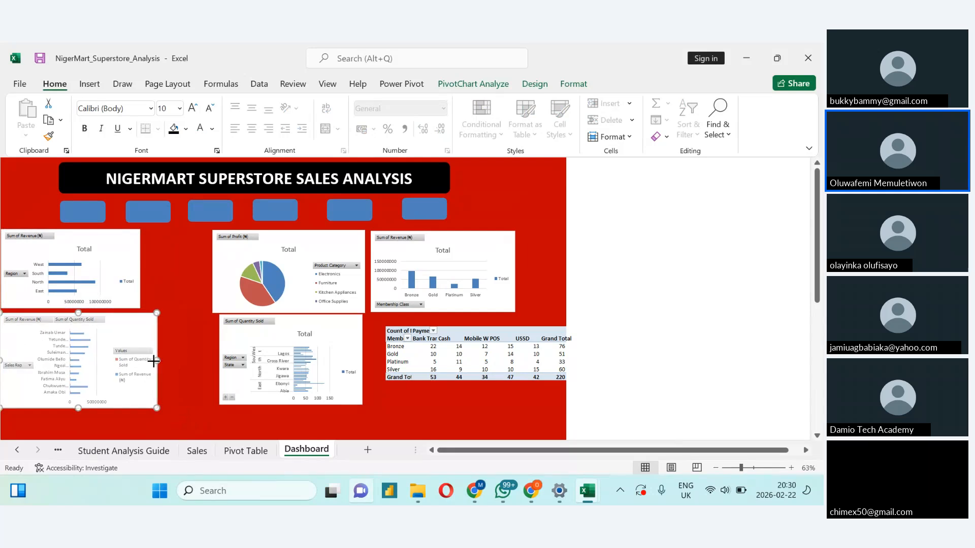
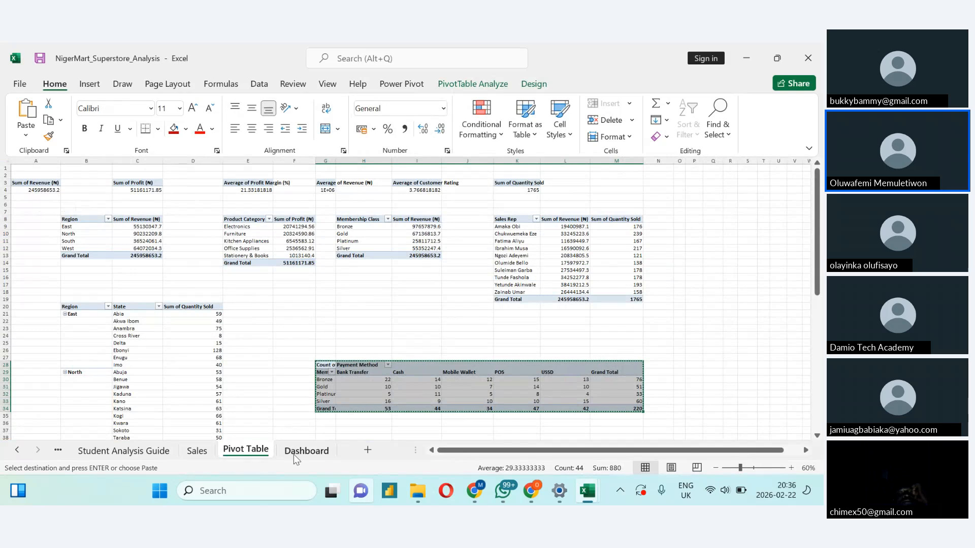
Step: Label the first KPI card on the Dashboard sheet "Total Revenue" and extend its white label box upward to fit the text
click(305, 451)
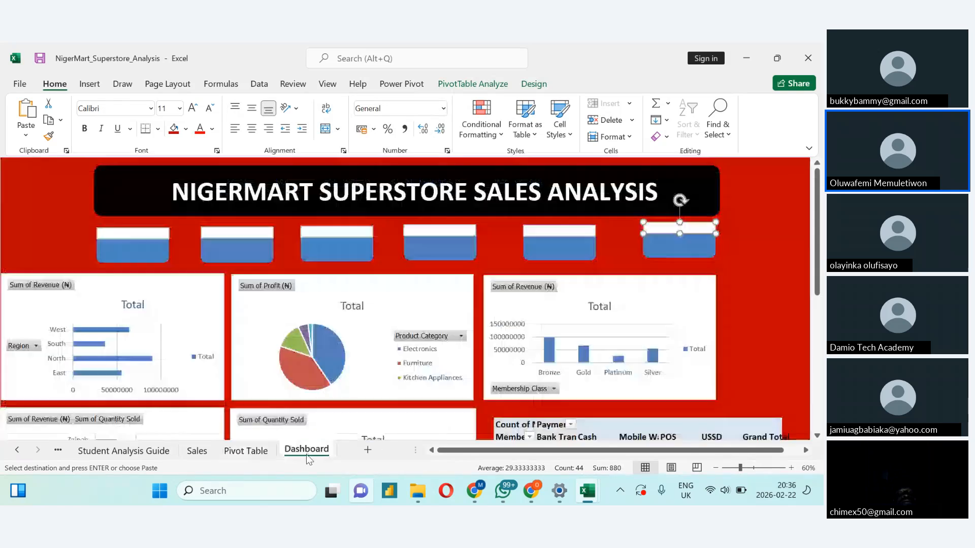
click(130, 236)
text(t)
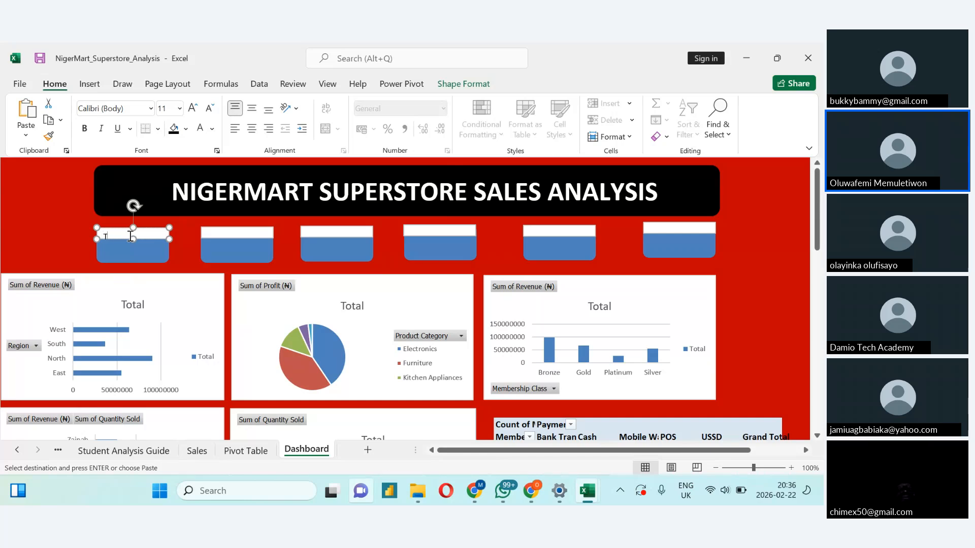
text(otal Reve)
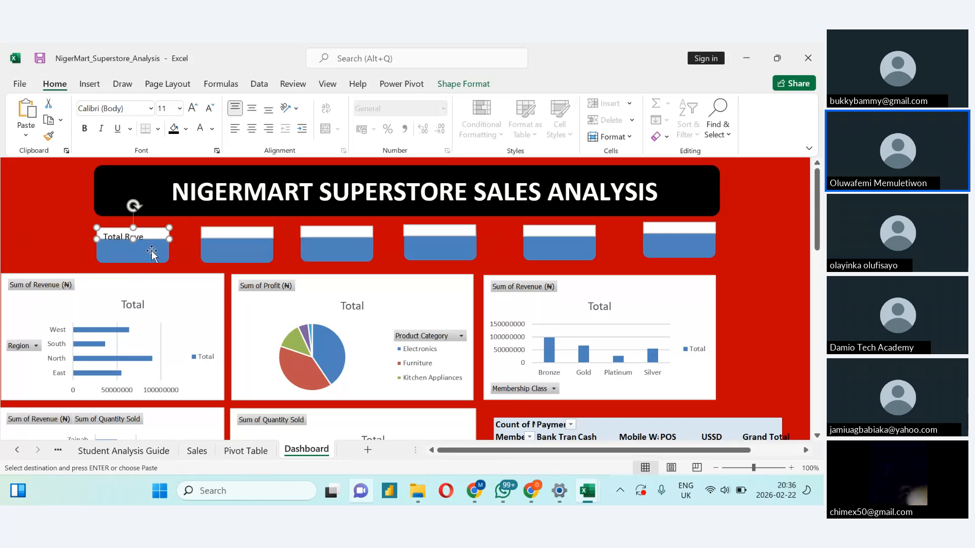
text(nue)
drag(134, 225, 134, 219)
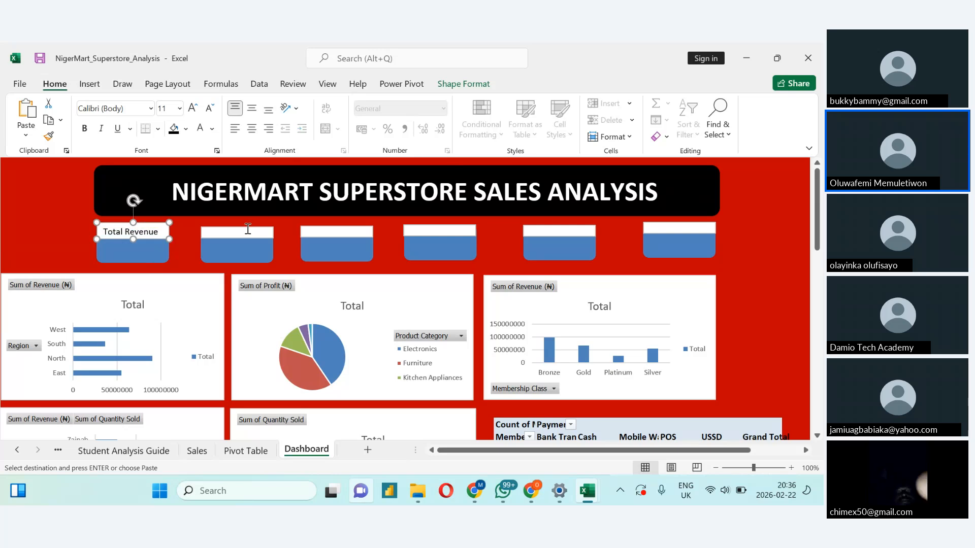
Step: Check the summary pivots, then make the second KPI card's label box slightly taller and label it "Total Profit"
click(246, 451)
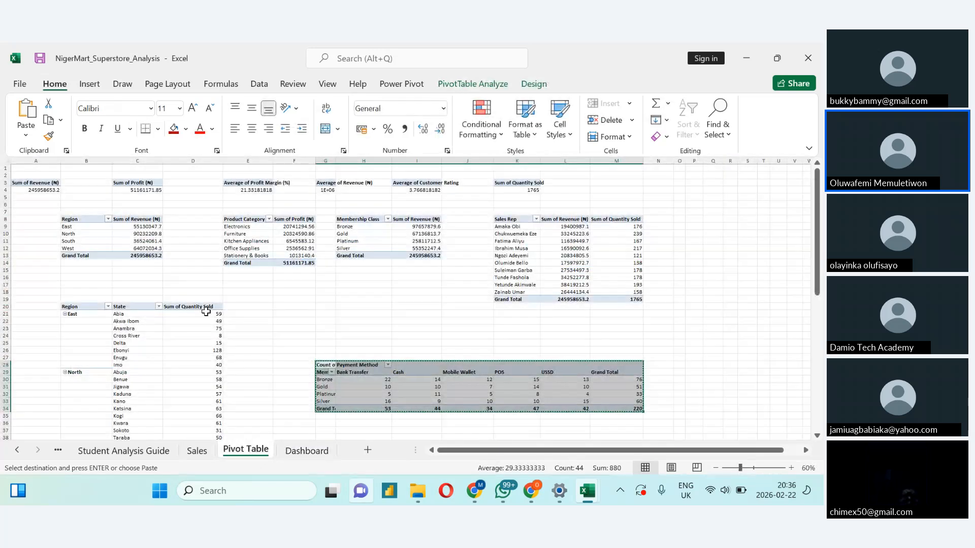
click(304, 450)
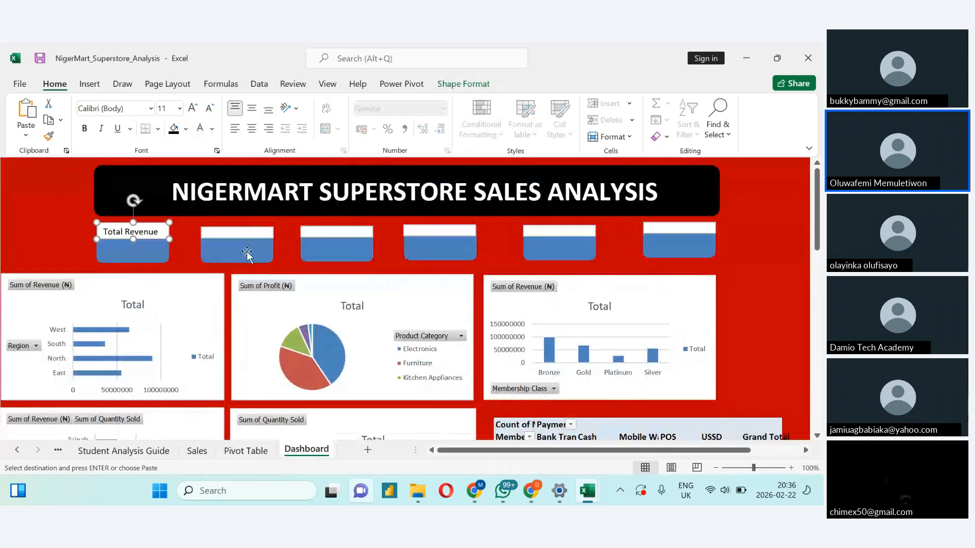
double_click(237, 233)
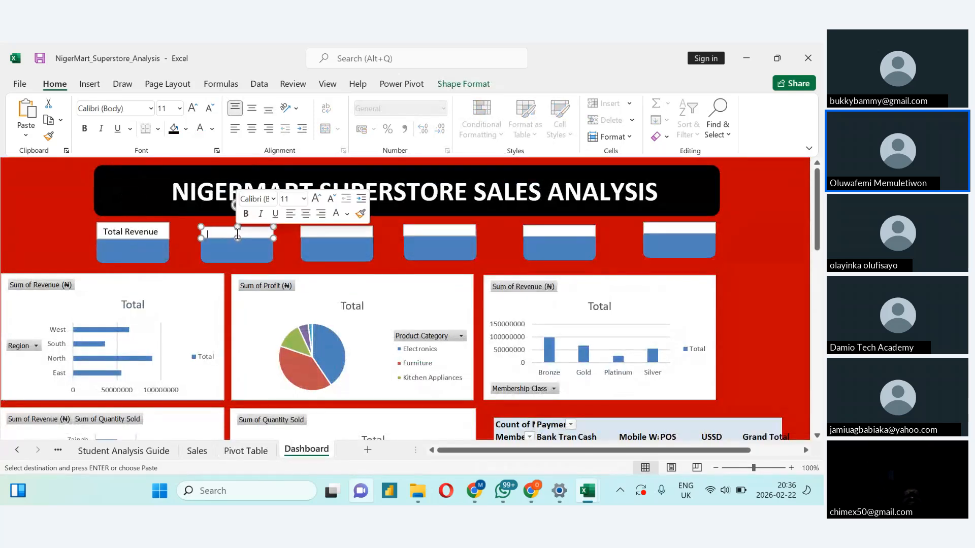
drag(237, 227, 237, 224)
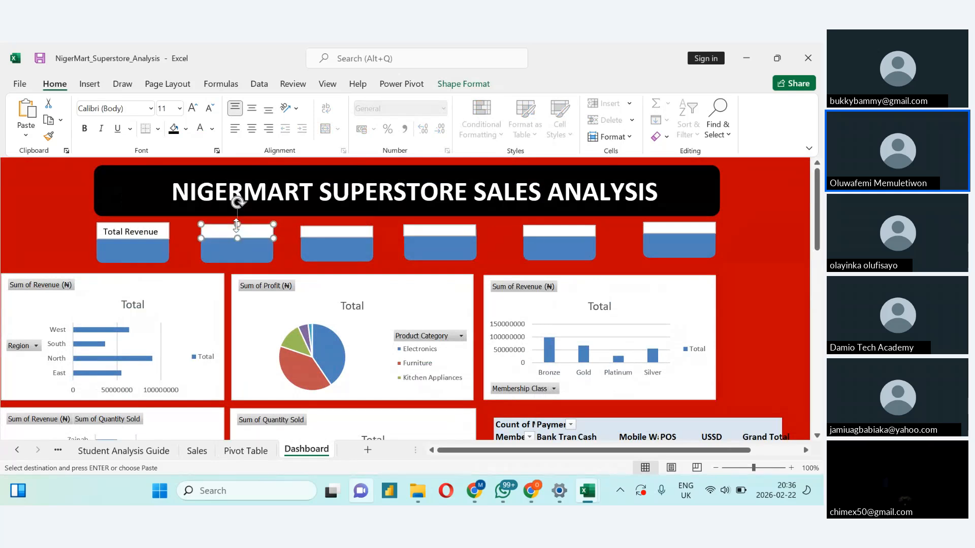
text(Total Profit)
Step: Check the next metric on the Pivot Table sheet and label the third KPI card "Average Profit Margin", making its label box slightly taller
click(322, 235)
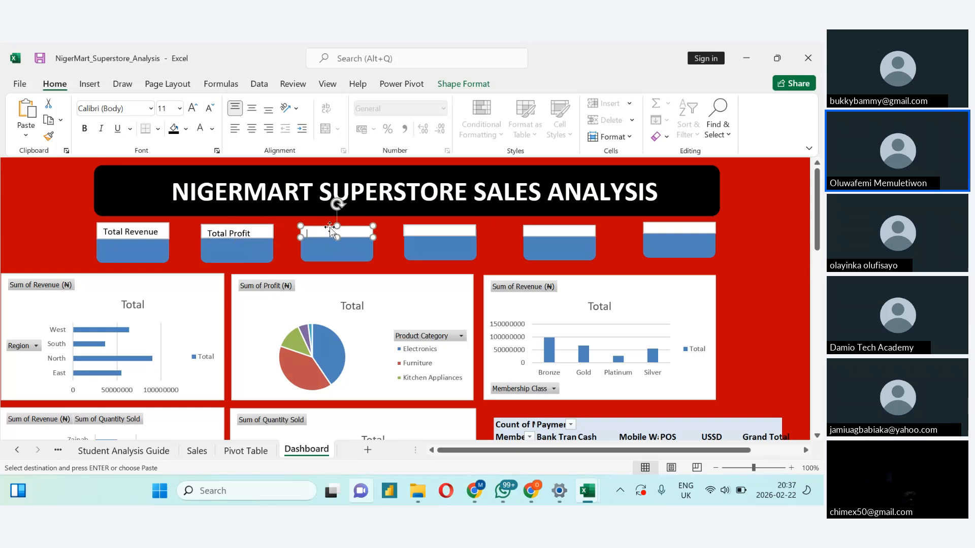
drag(337, 228, 337, 226)
click(197, 451)
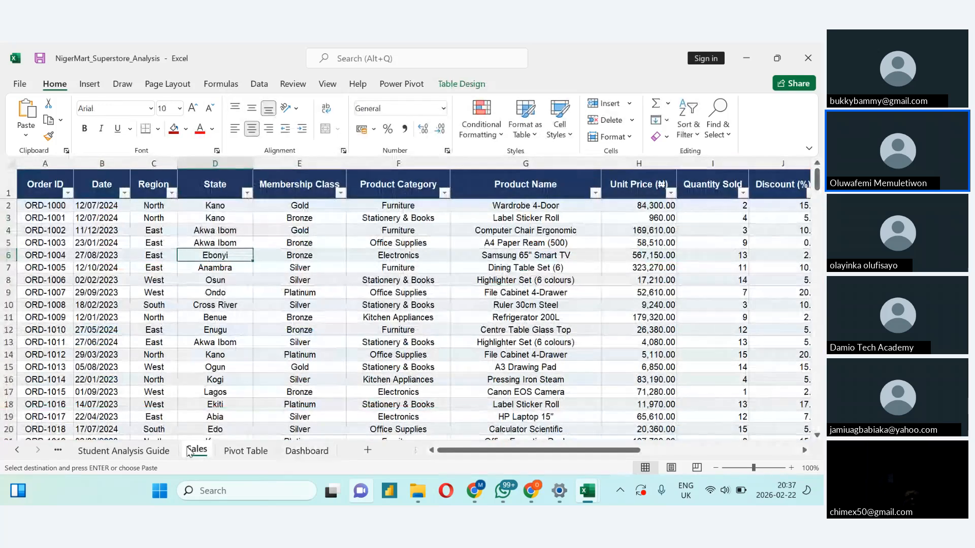
click(246, 451)
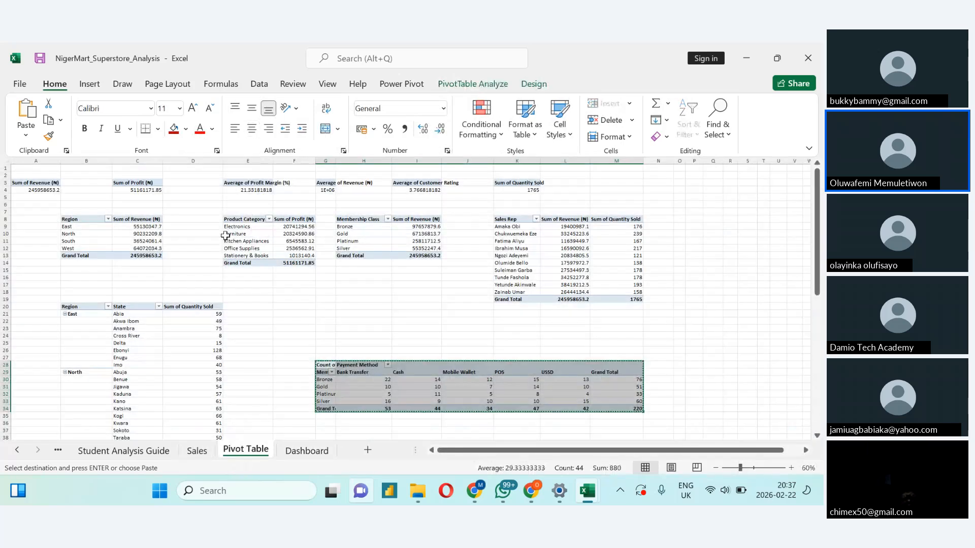
click(307, 451)
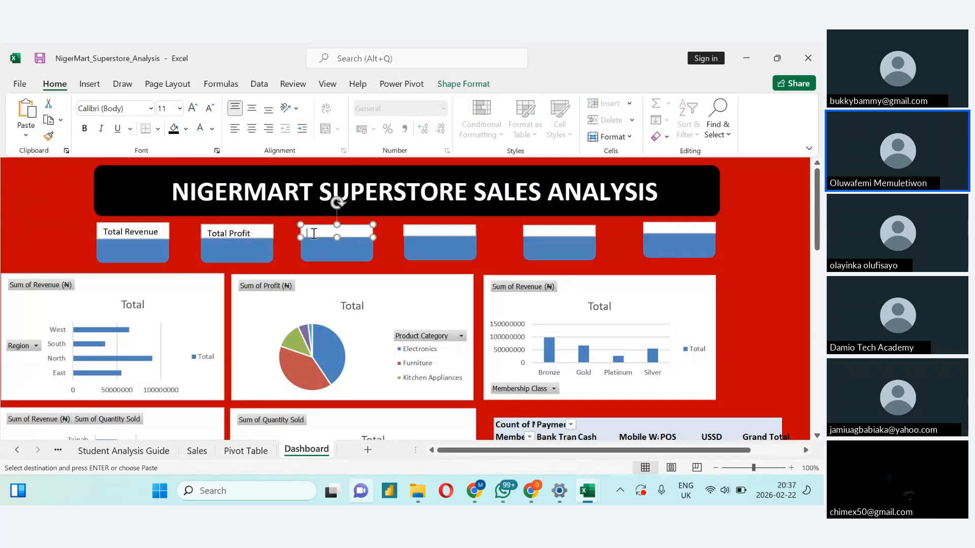
text(Aw)
key(BackSpace)
text(verage Profit Margin)
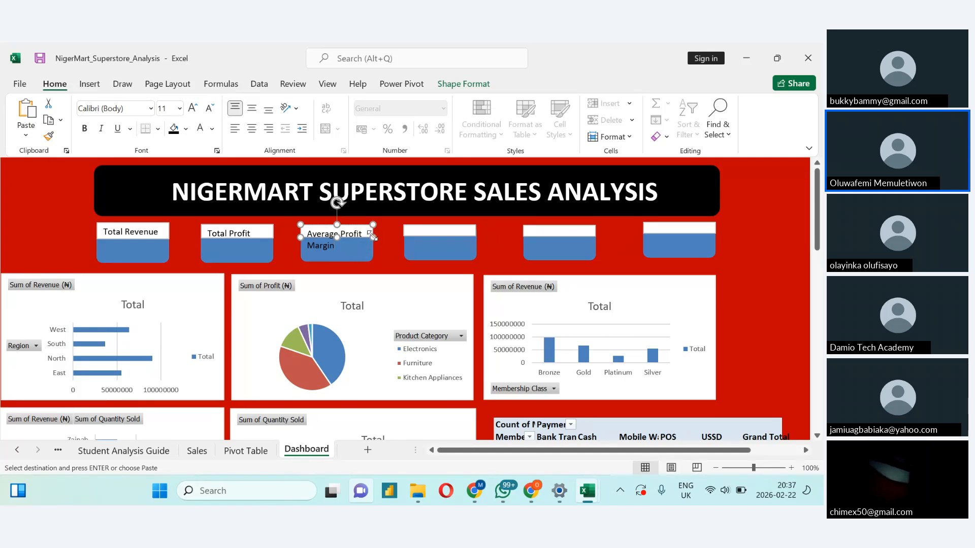
Step: Widen the Average Profit Margin label box and its blue card equally to fit the text on one line, and shift the card slightly down
drag(373, 236, 392, 242)
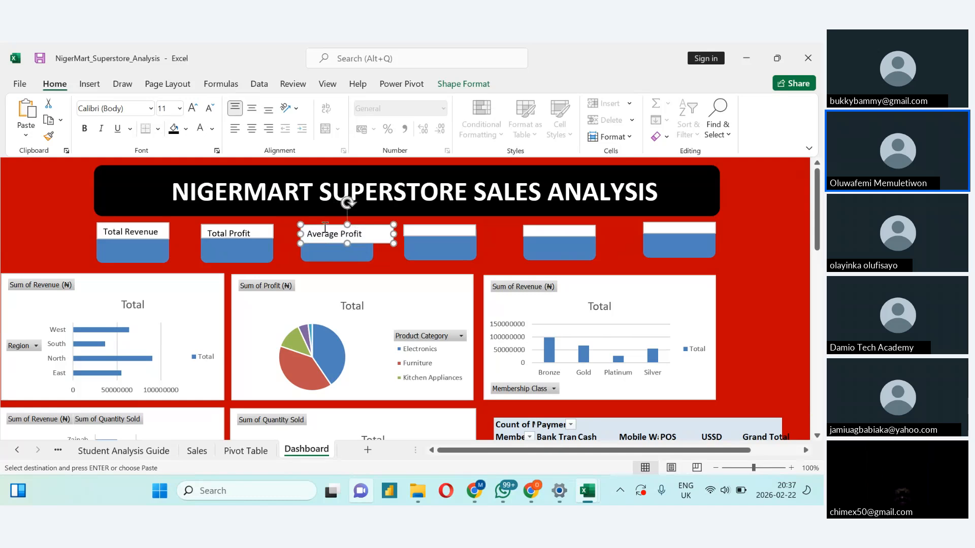
drag(300, 234, 289, 245)
click(313, 251)
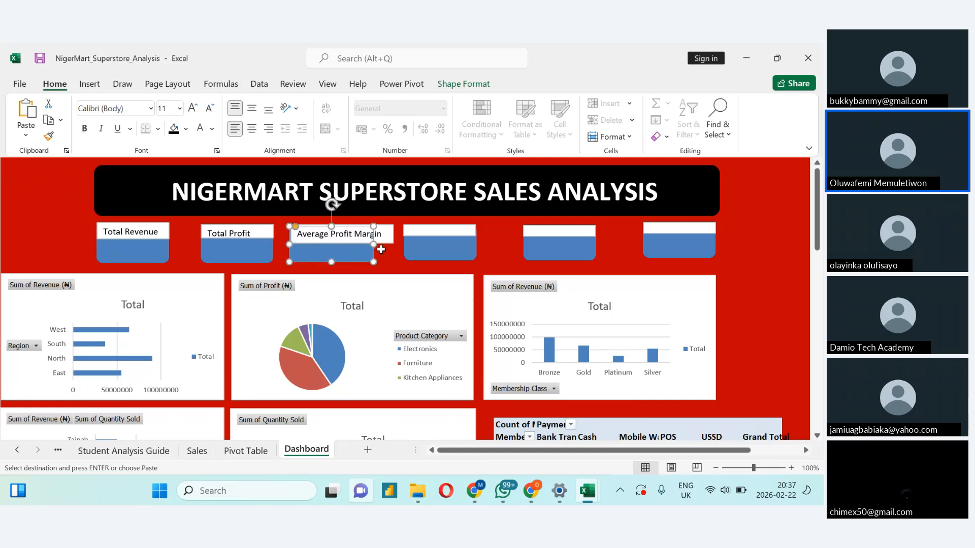
drag(374, 245, 394, 247)
click(437, 246)
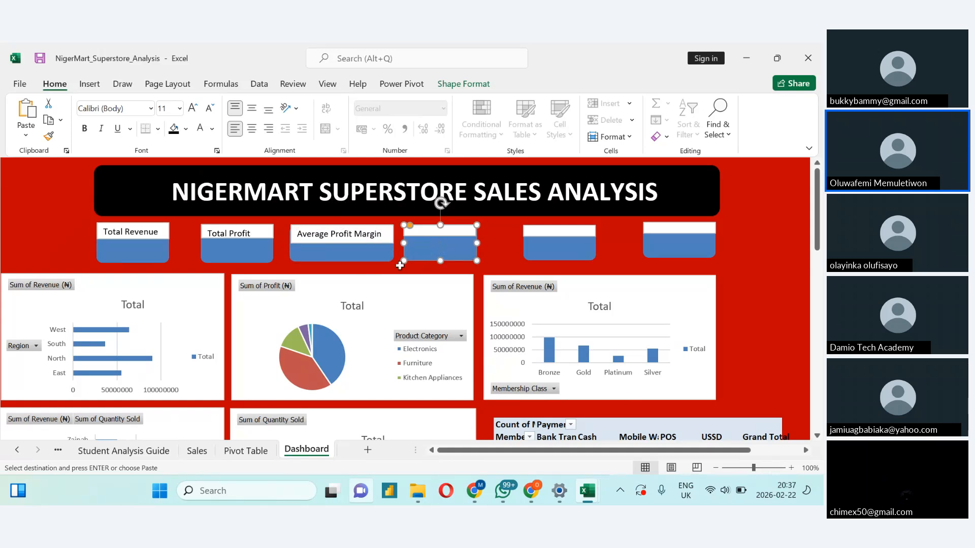
drag(313, 246, 291, 249)
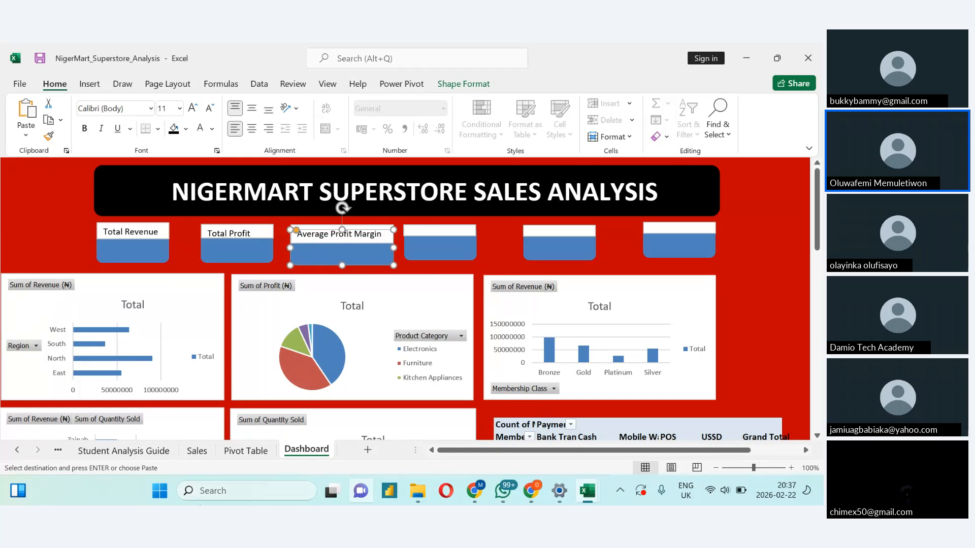
Step: Check the next metric on the Pivot Table sheet, make the fourth KPI card's label box taller and label it "Avg. Revenue"
click(245, 450)
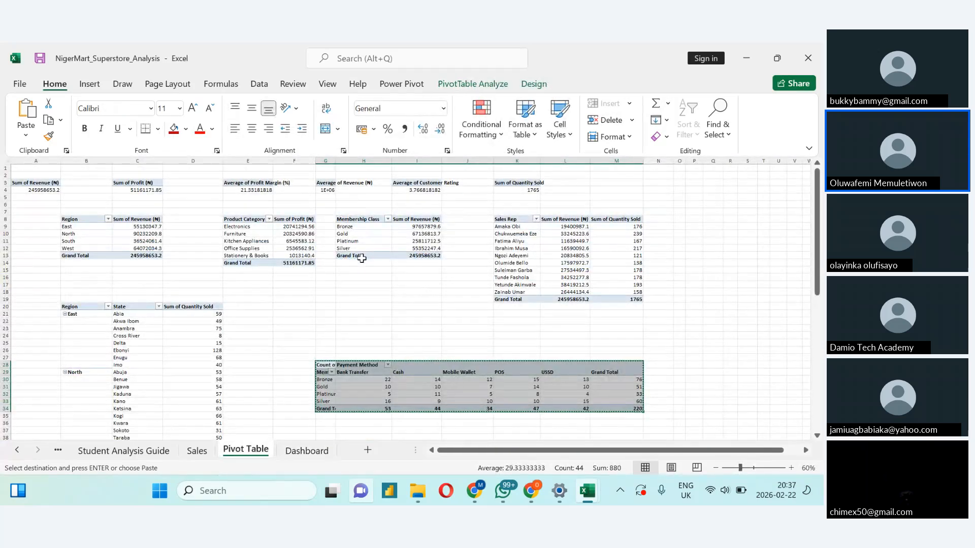
click(297, 453)
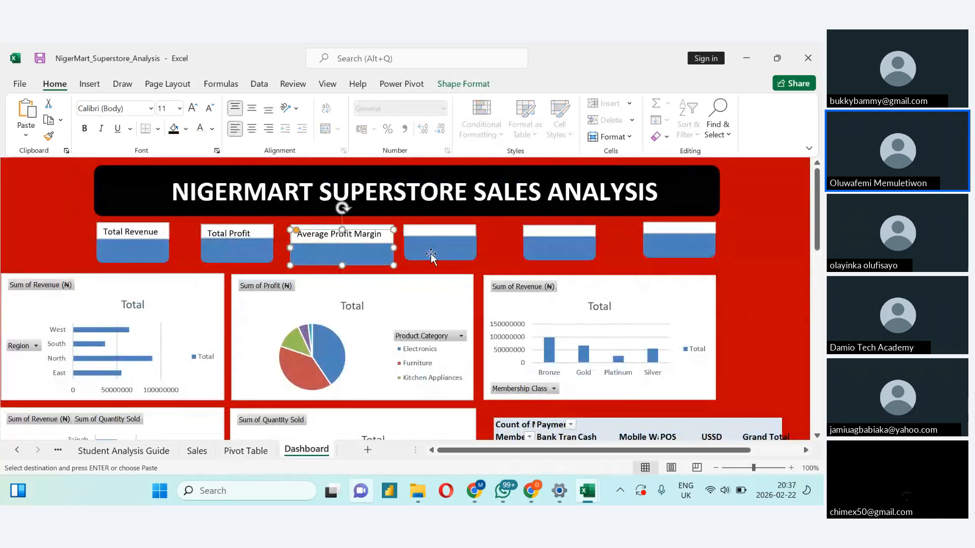
click(430, 253)
click(420, 234)
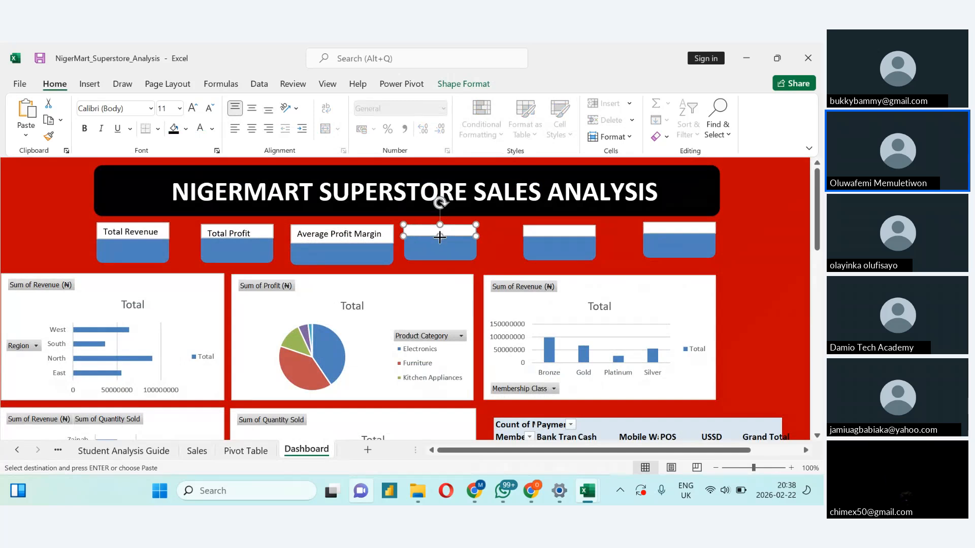
drag(440, 236, 441, 223)
click(423, 232)
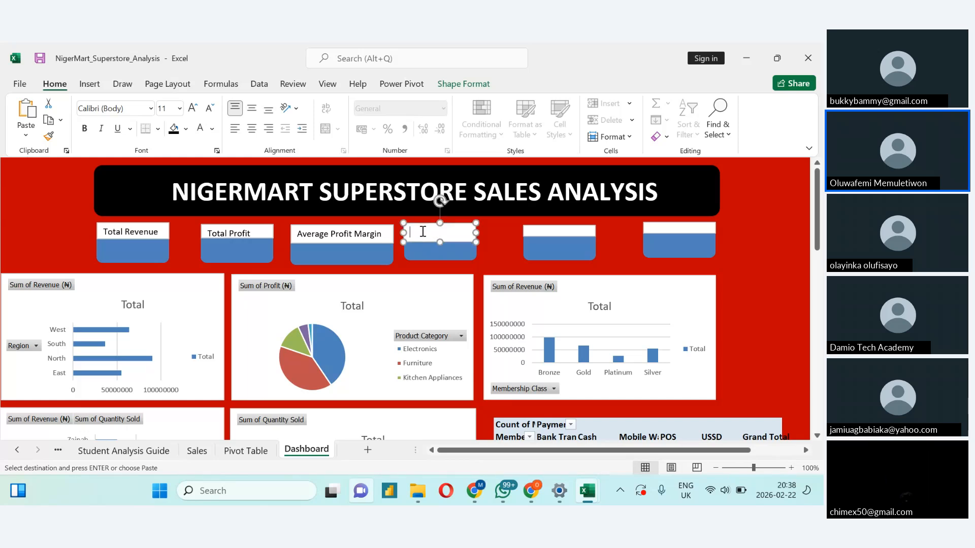
text(A)
text(verta)
key(BackSpace)
key(BackSpace)
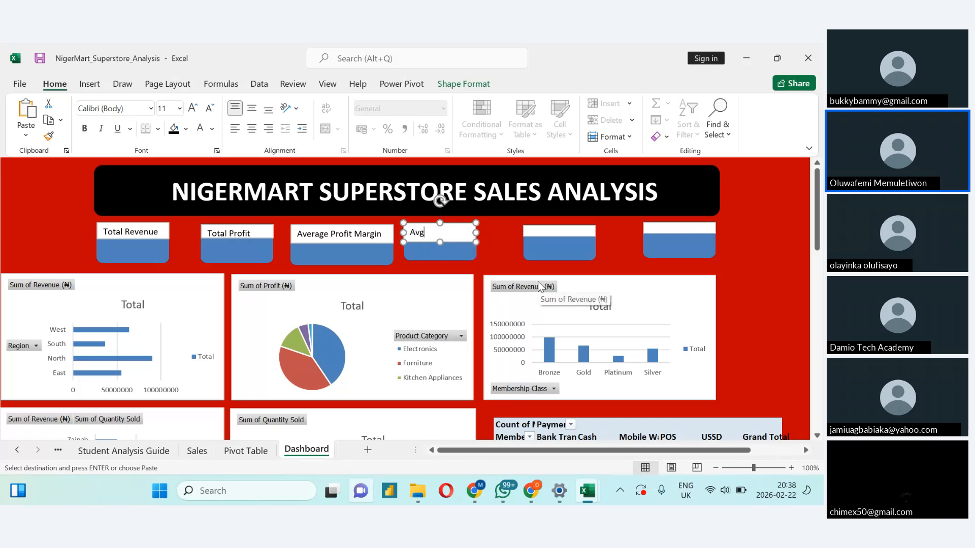
text(Revenue)
Step: Check the next metric on the Pivot Table sheet, widen the fifth KPI card and its label box leftward, and label it "Customer Rating"
click(560, 239)
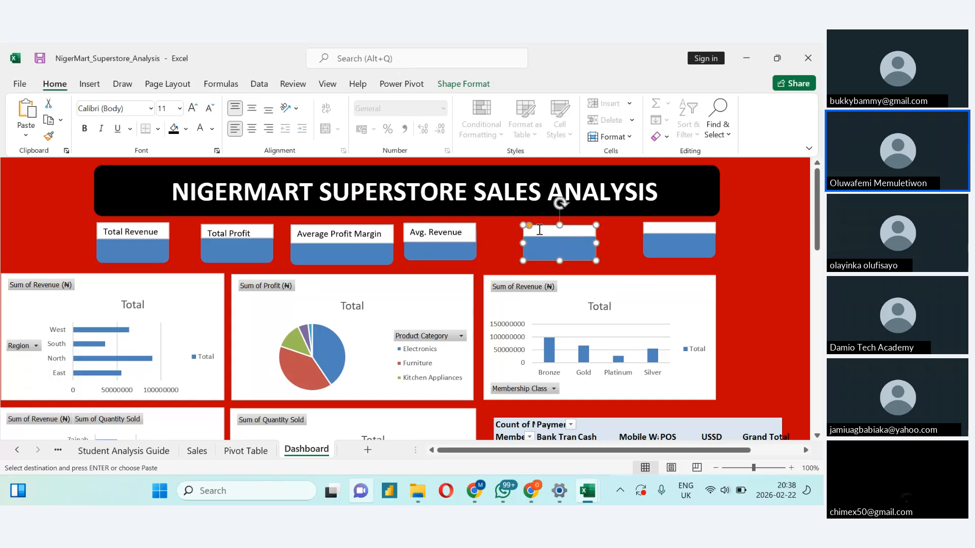
click(253, 451)
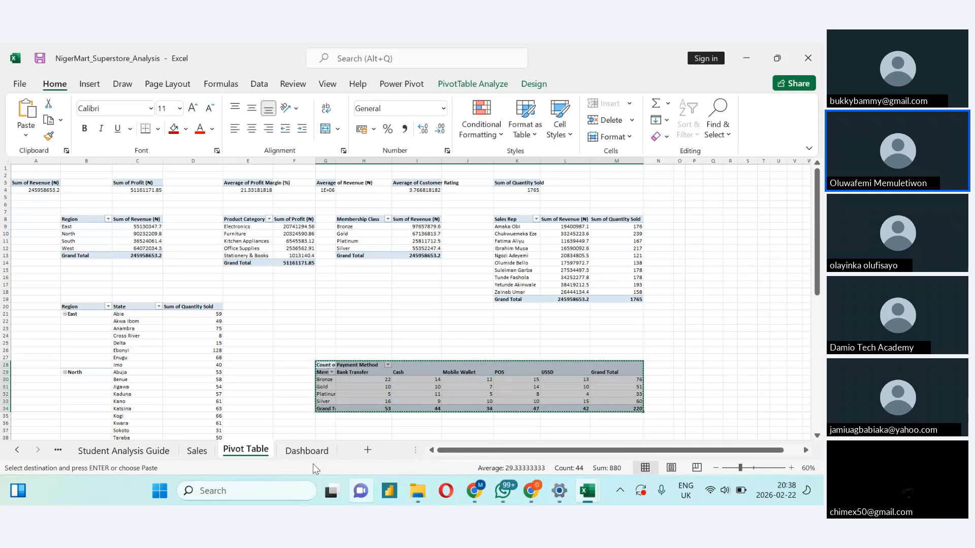
click(307, 451)
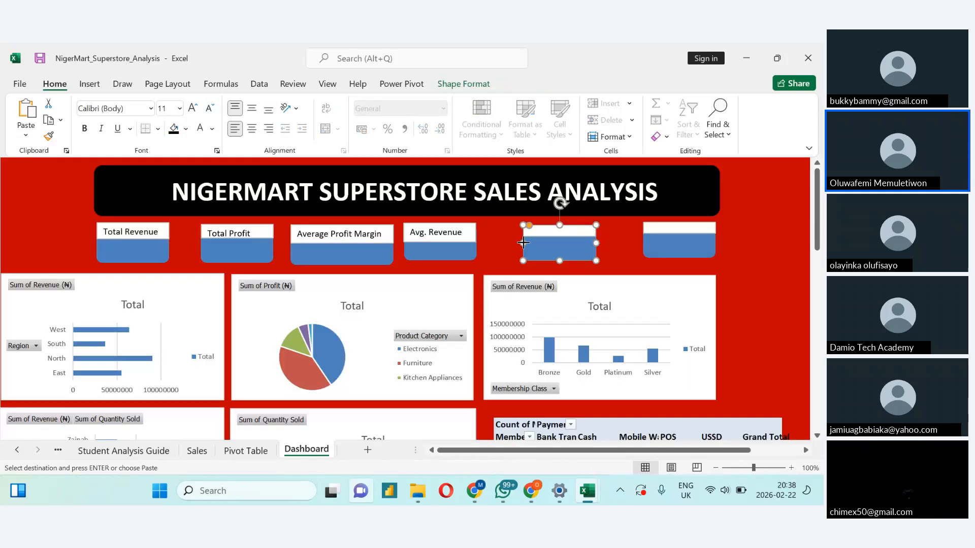
drag(556, 242, 504, 242)
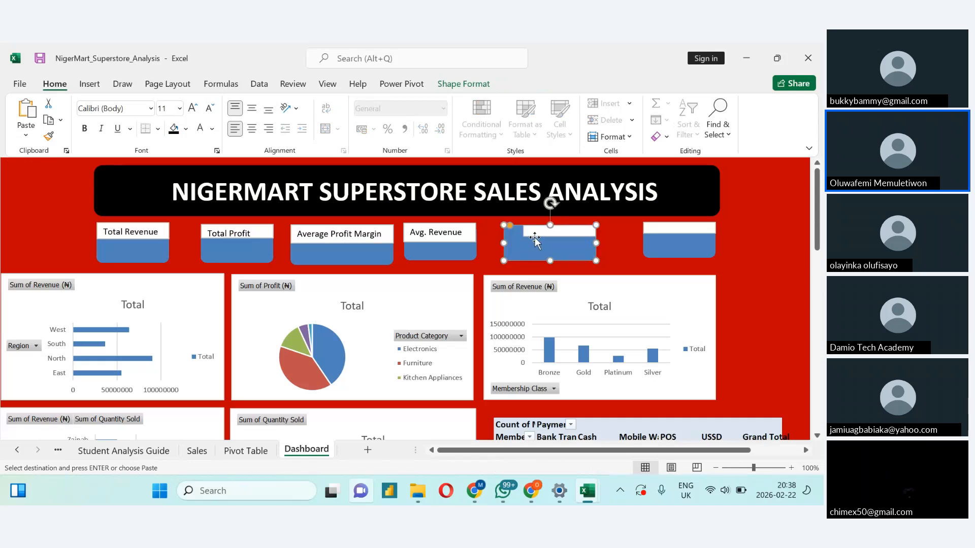
click(535, 234)
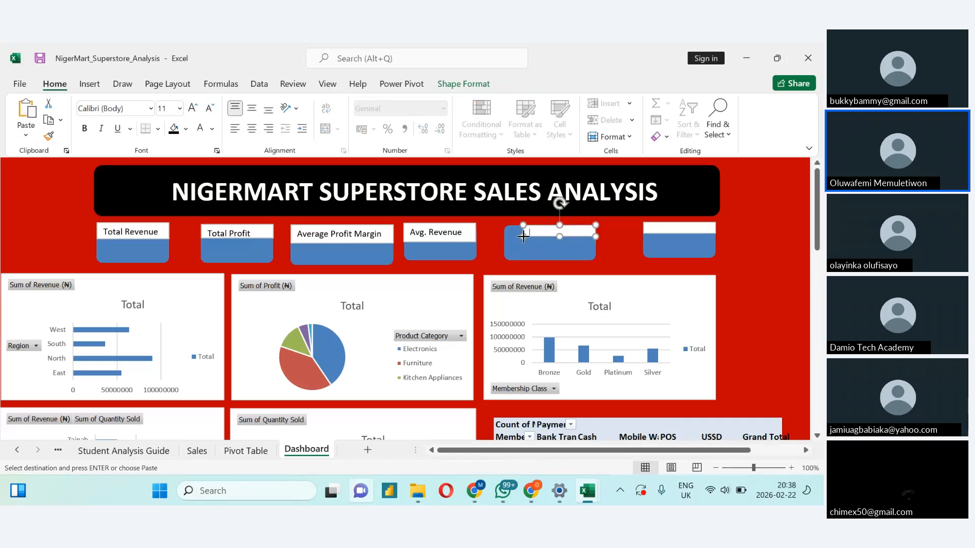
drag(523, 234, 503, 241)
click(518, 233)
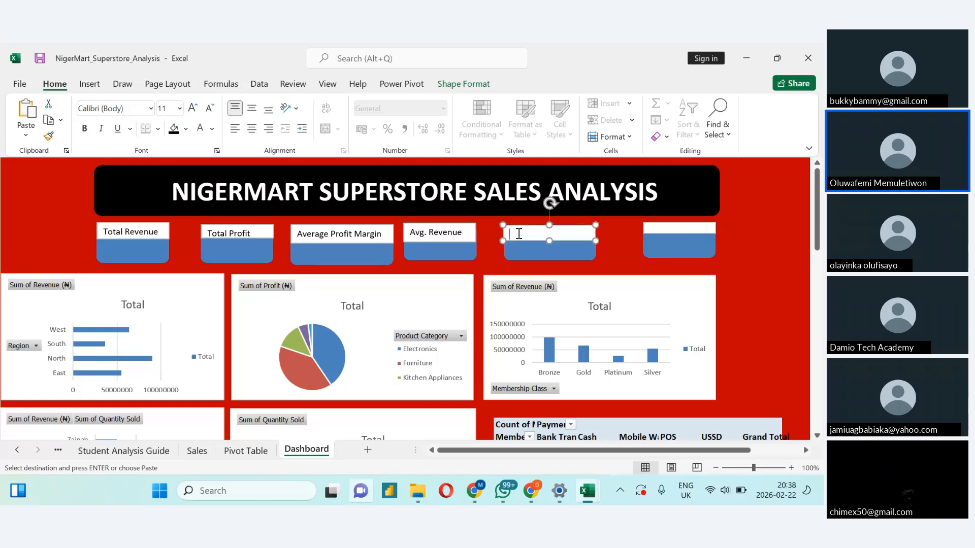
text(Customer Rating)
Step: Label the sixth KPI card "Quantity Sold"
click(661, 231)
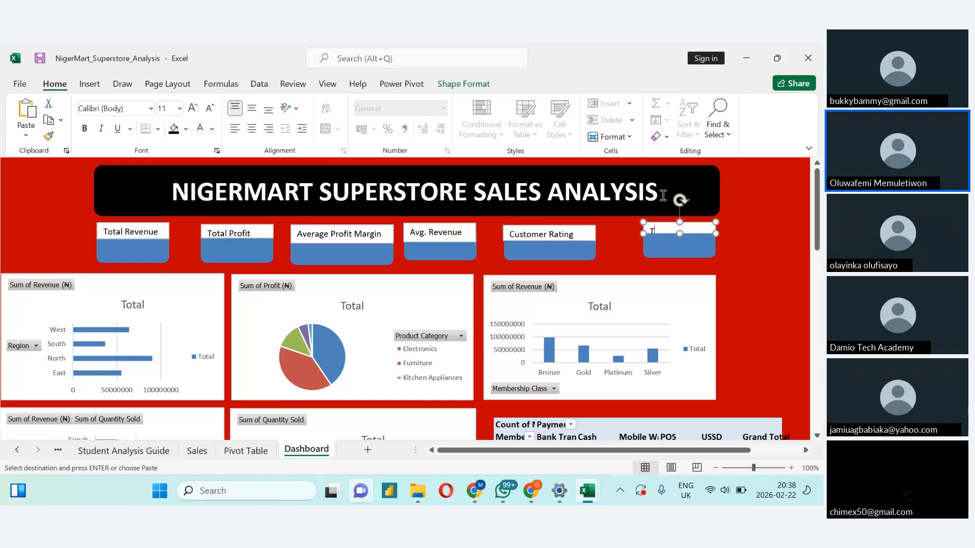
text(Quantity SOld)
key(BackSpace)
key(BackSpace)
key(BackSpace)
text(old)
Step: Shift the Quantity Sold card's blue shape slightly down and widen both the shape and its label box leftward to matching widths
drag(691, 249, 693, 254)
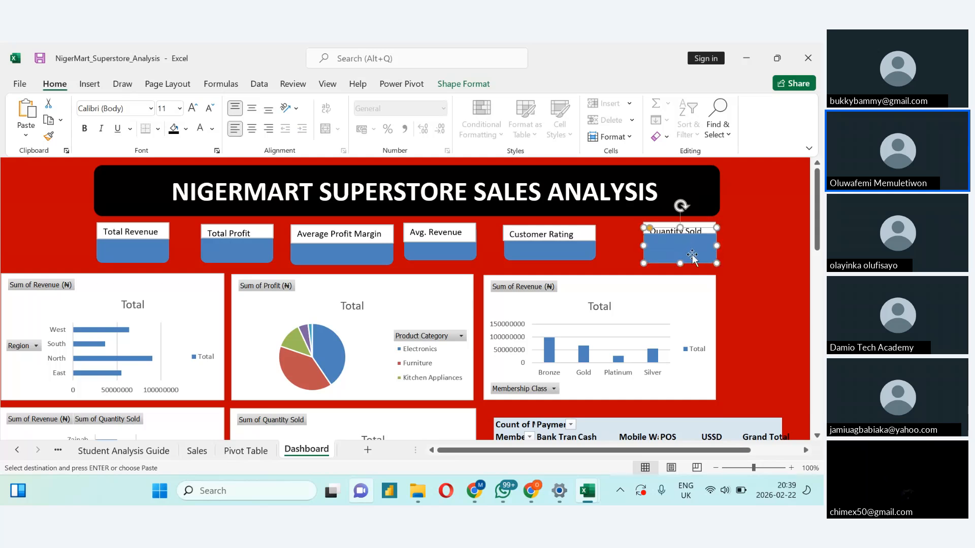
drag(657, 222, 631, 246)
click(652, 251)
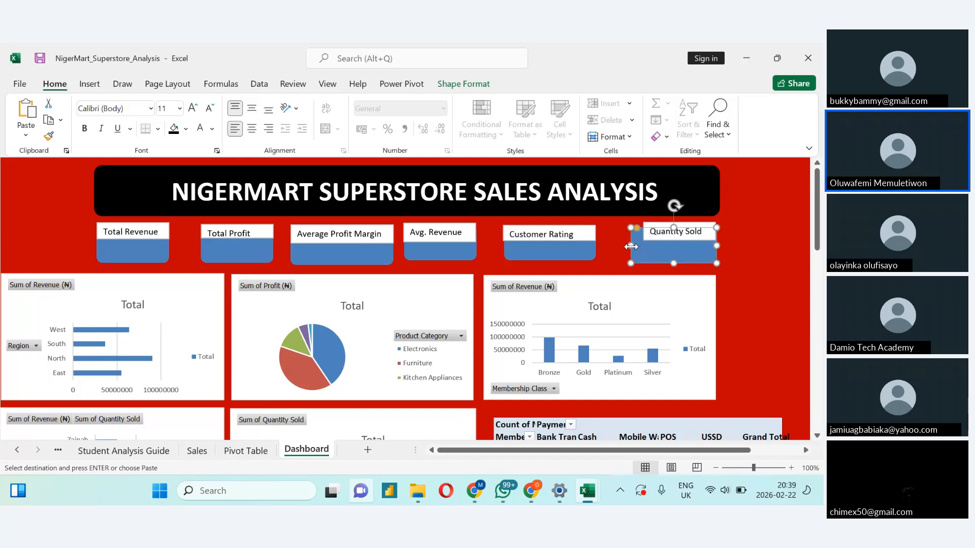
click(646, 228)
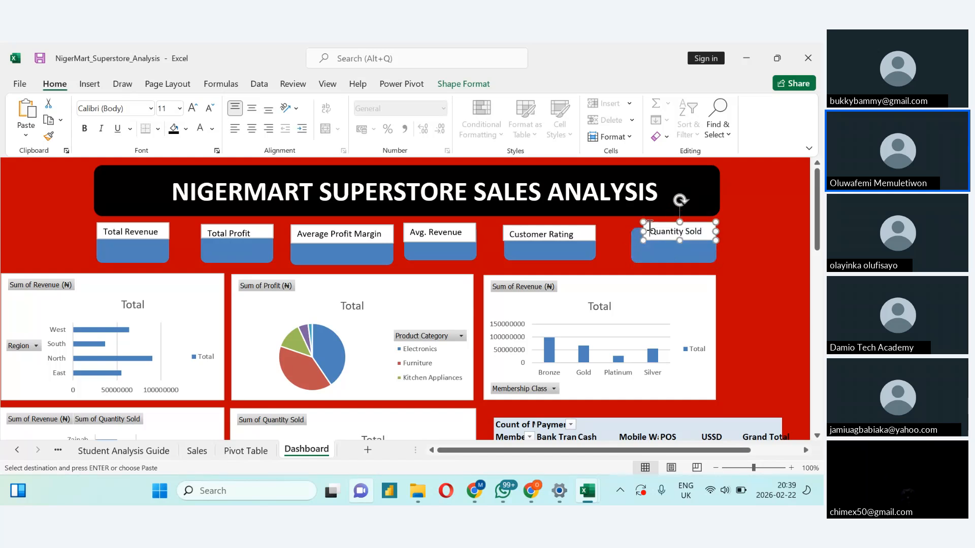
drag(640, 232, 625, 232)
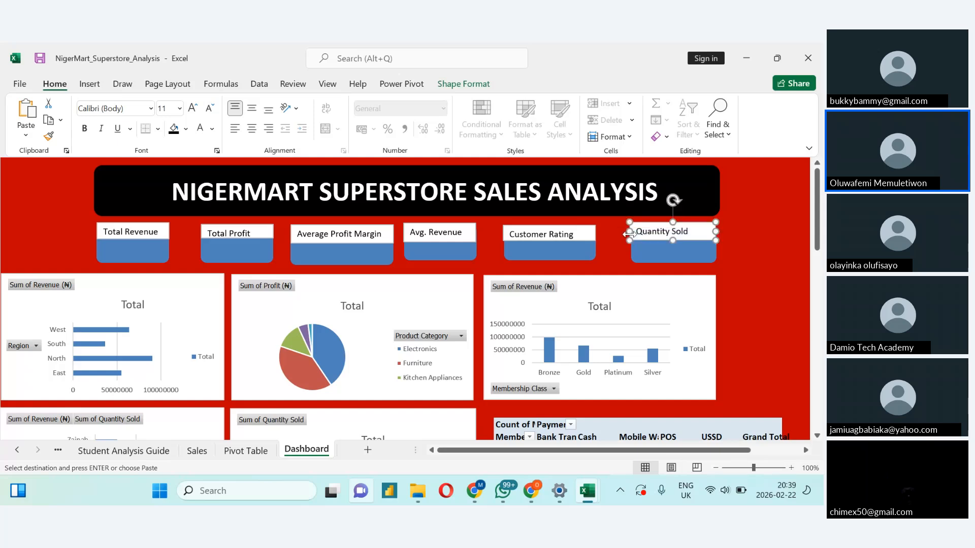
click(730, 238)
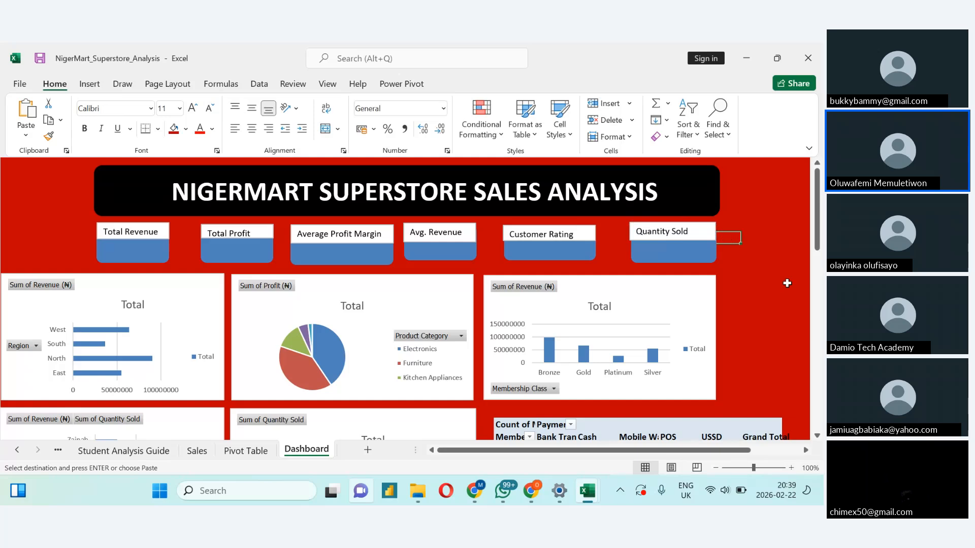
click(676, 255)
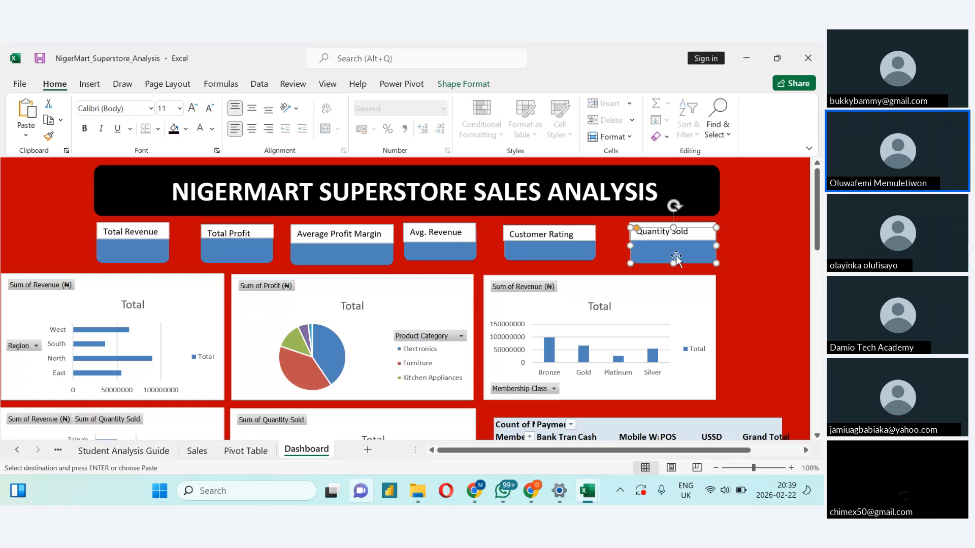
Step: Nudge the Quantity Sold card's blue shape slightly left and the Customer Rating card's blue shape slightly down
key(Left)
key(Left)
key(Left)
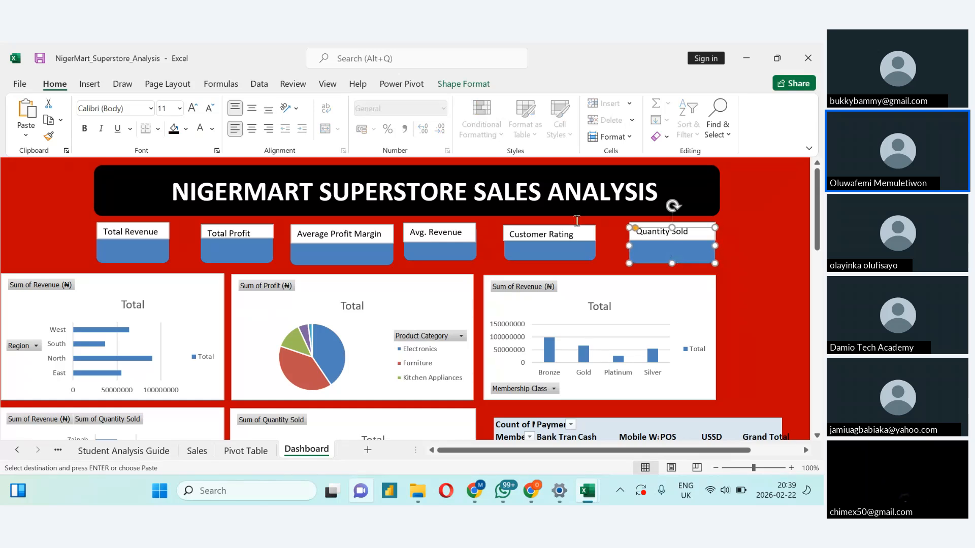
click(554, 249)
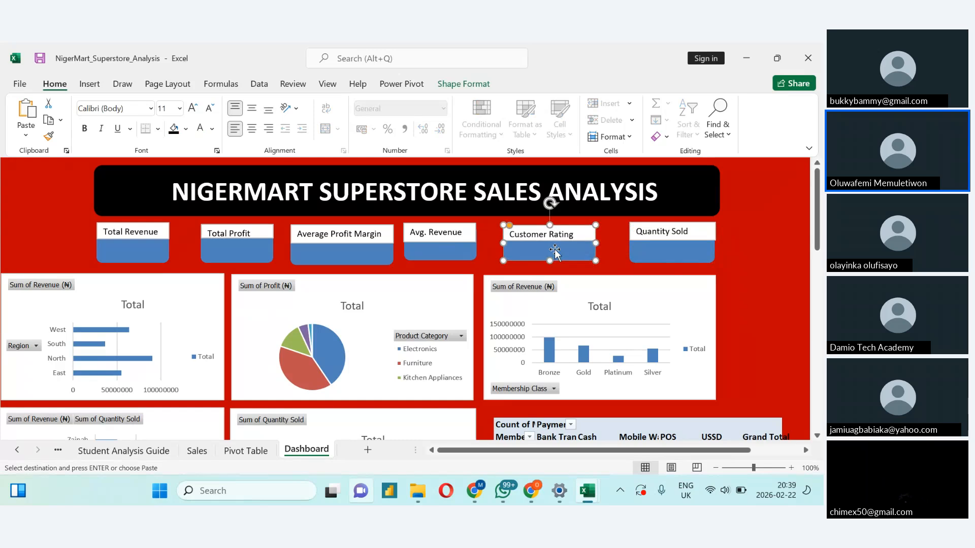
key(Down)
key(Down)
key(Down)
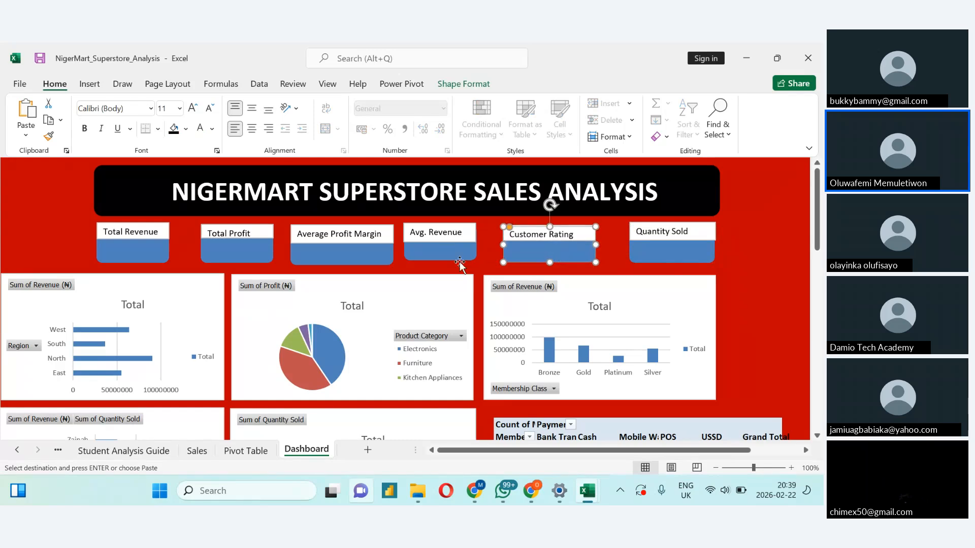
Step: Nudge the Avg. Revenue card's blue shape down and shift its label box slightly down and right to line up with it
click(440, 255)
key(Down)
key(Down)
key(Down)
key(Down)
key(Down)
key(Down)
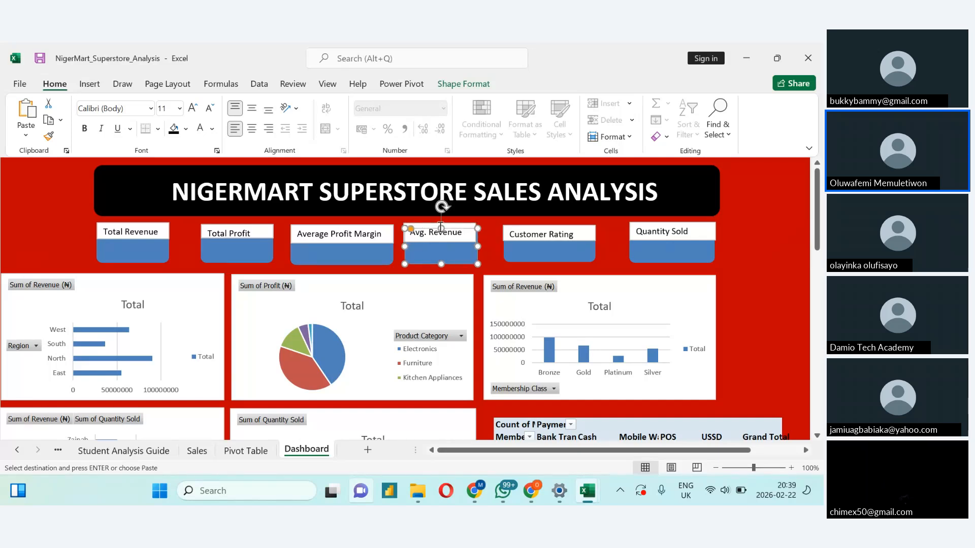
key(Escape)
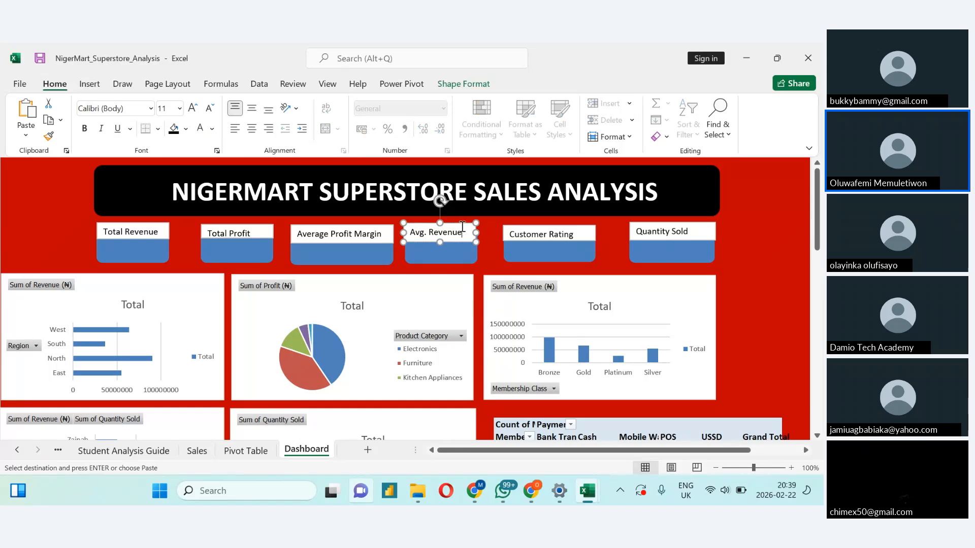
drag(457, 222, 459, 224)
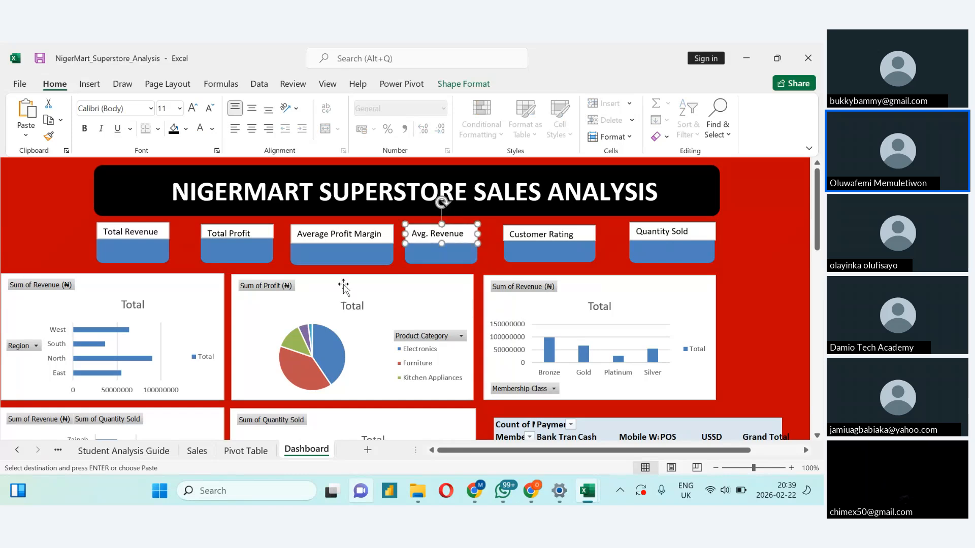
click(484, 250)
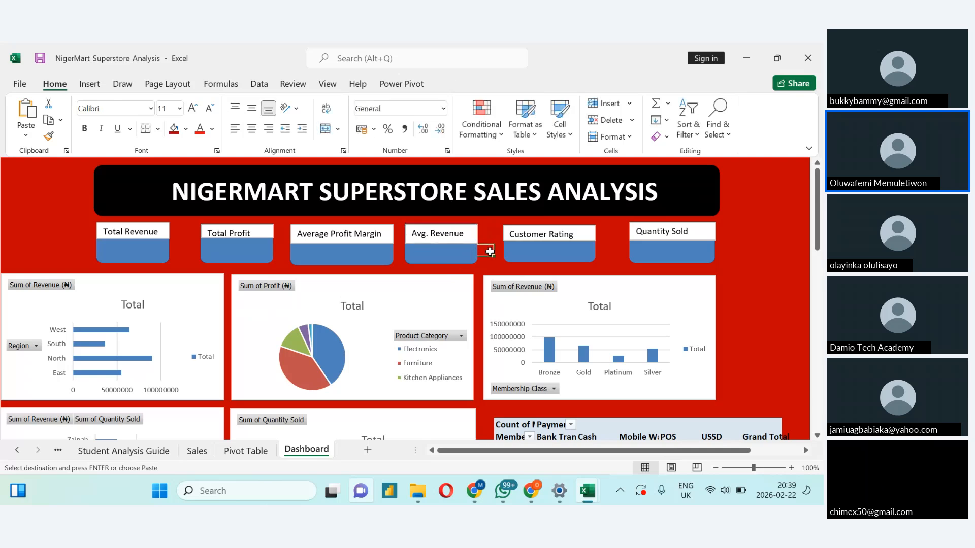
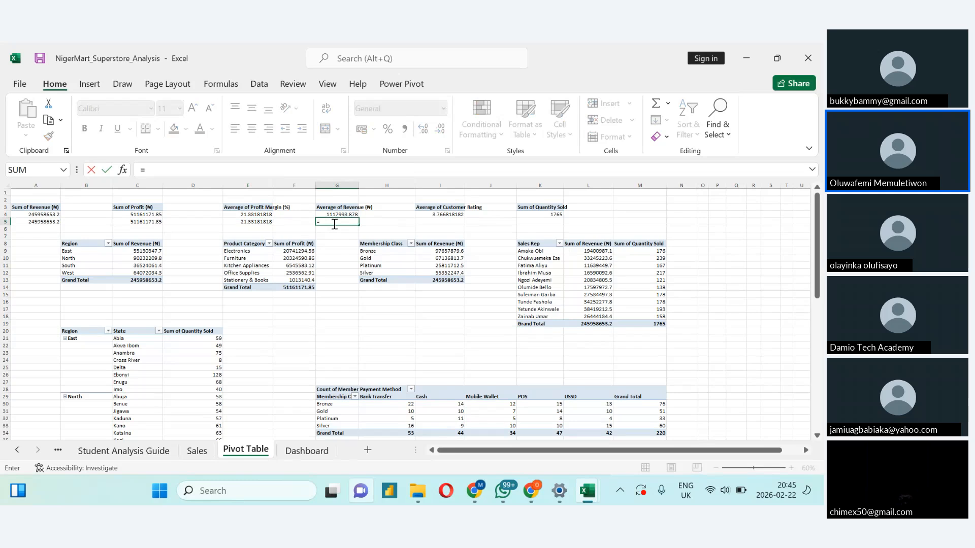
Step: Complete G5 on the Pivot Table sheet as a reference to the average revenue in G4, and reference the average customer rating from I4 in I5
click(331, 215)
key(Return)
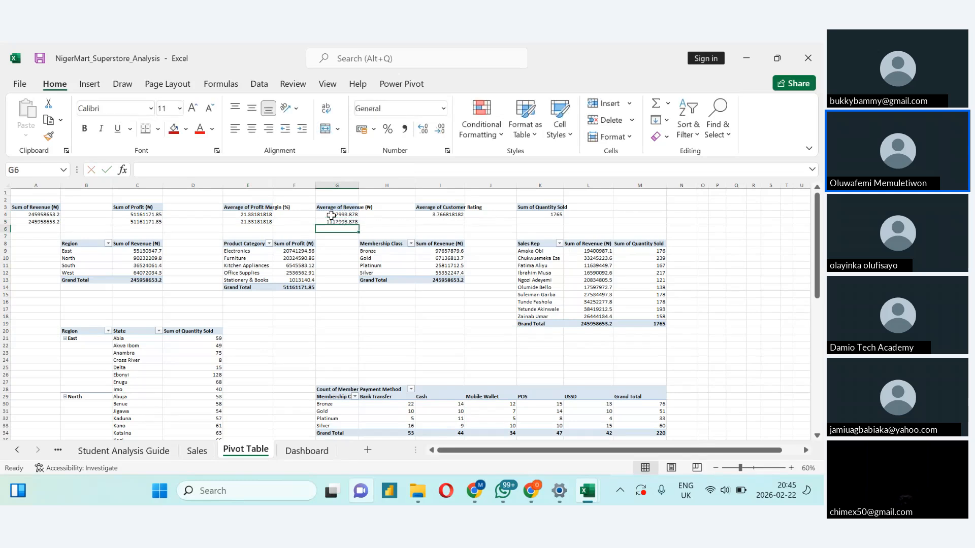
click(428, 222)
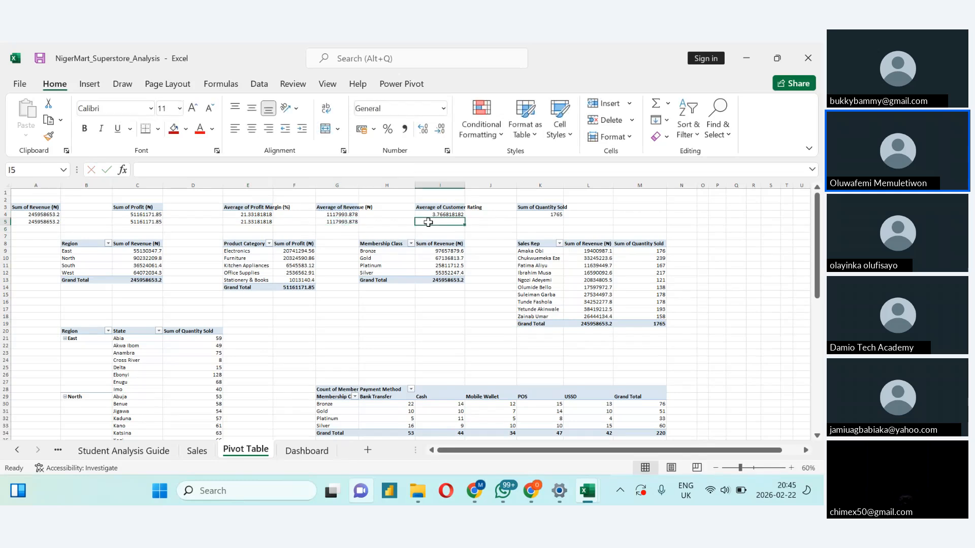
text(=)
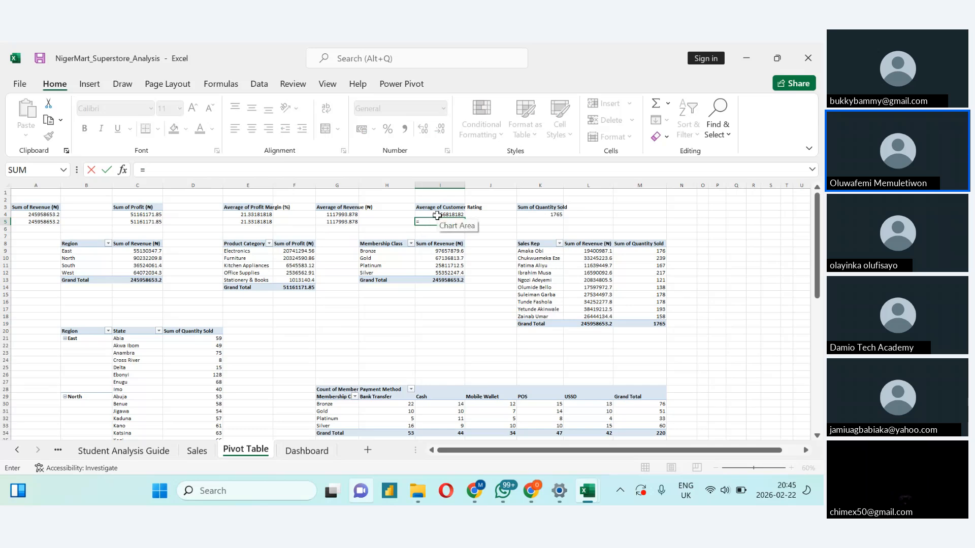
click(437, 215)
key(Return)
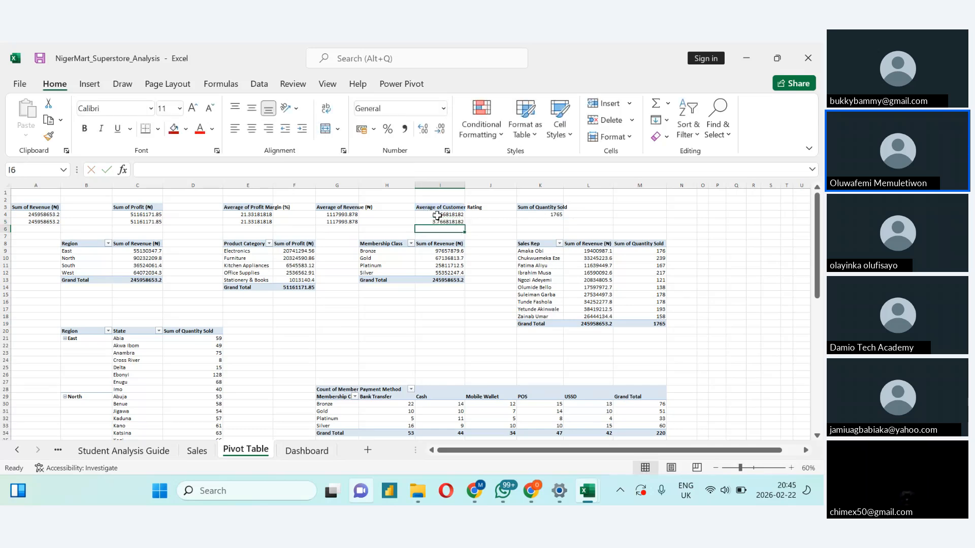
Step: Reference the total quantity sold from K4 in cell K5 using GETPIVOTDATA
click(536, 221)
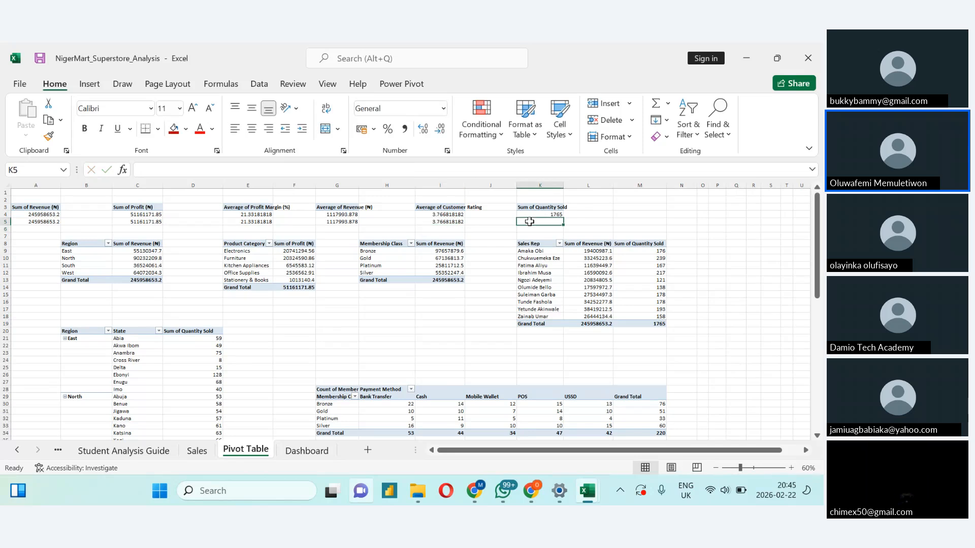
text(=)
click(536, 214)
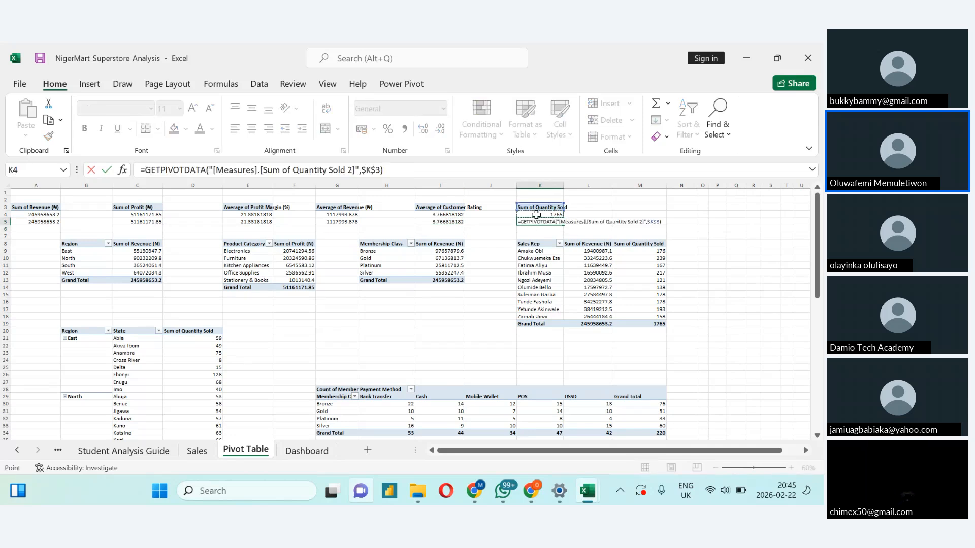
key(Return)
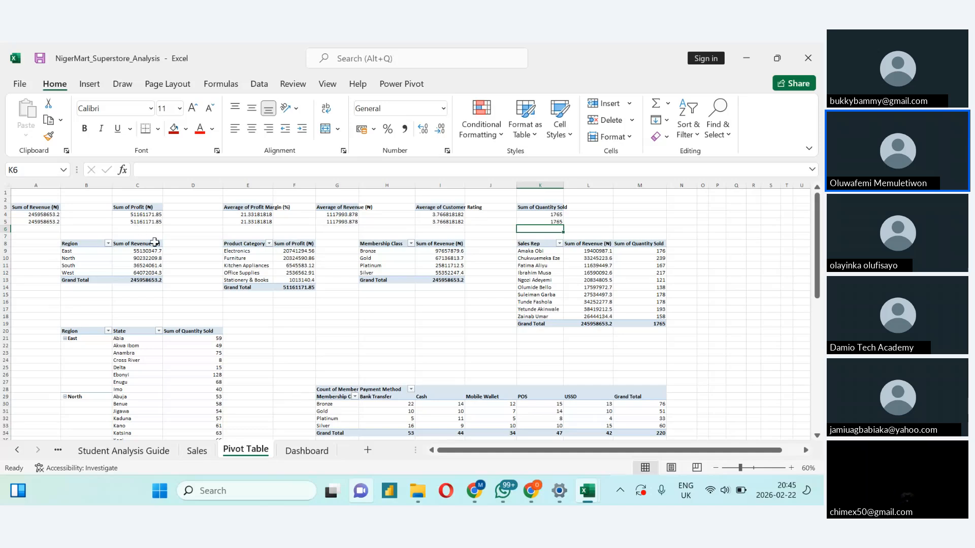
Step: Link the Total Profit card's blue shape on the Dashboard sheet to 'Pivot Table'!C5 and bottom-align its text
click(305, 451)
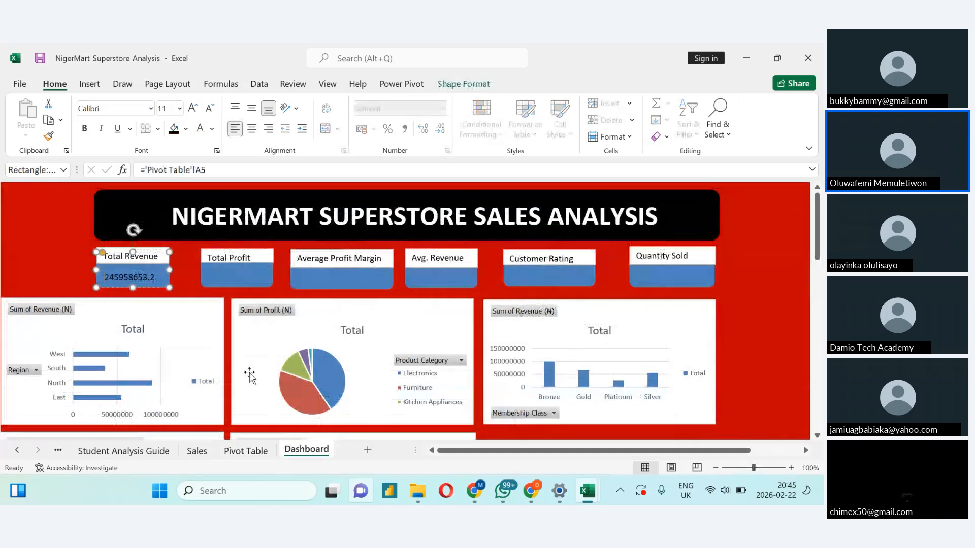
click(218, 273)
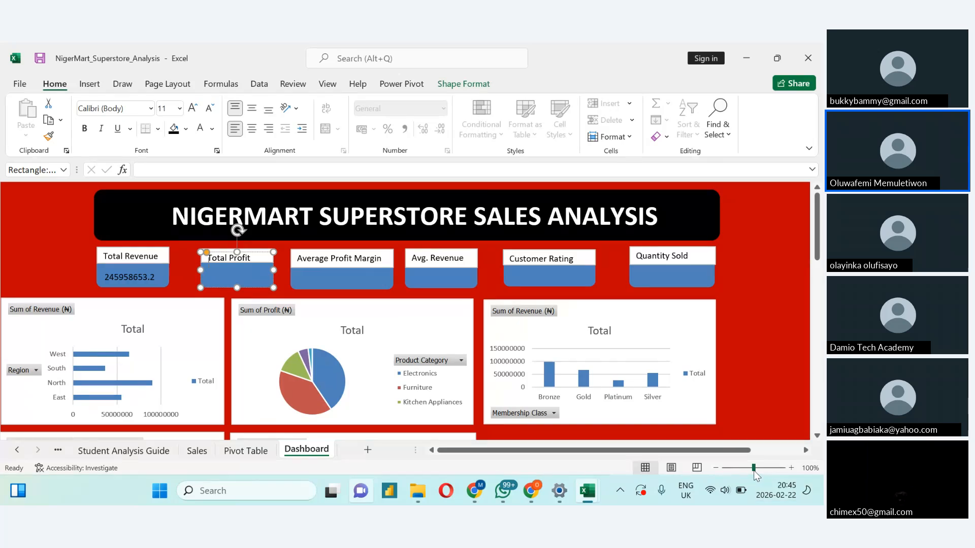
drag(755, 470, 760, 468)
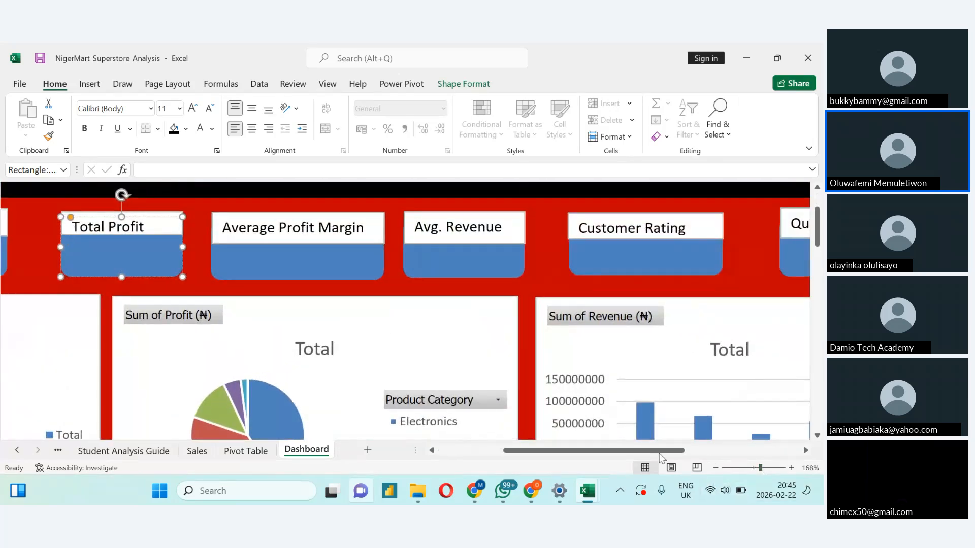
drag(654, 453, 638, 453)
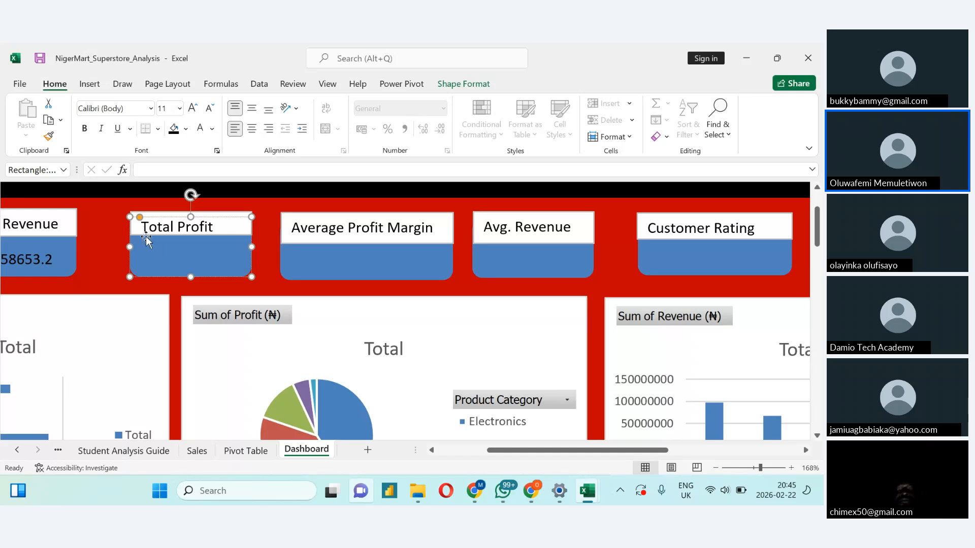
click(164, 171)
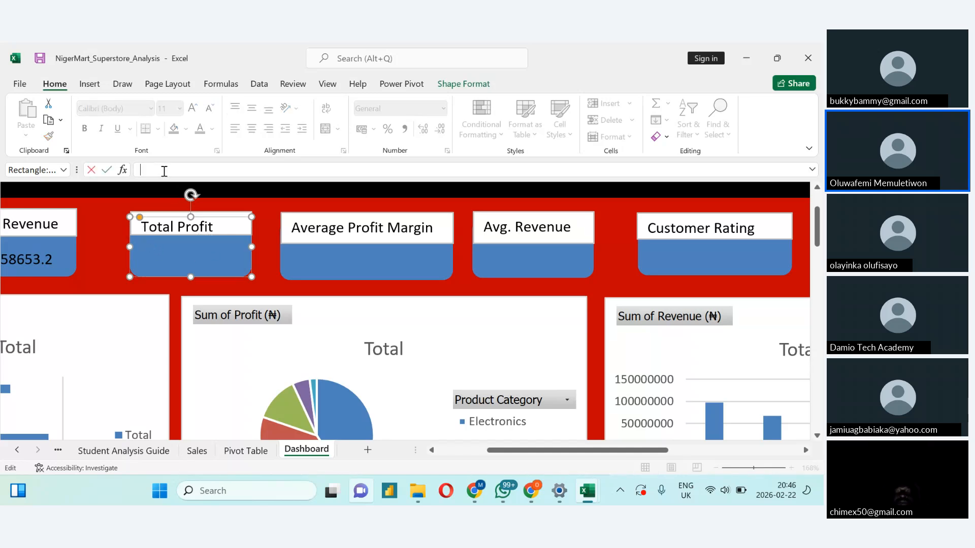
text(=)
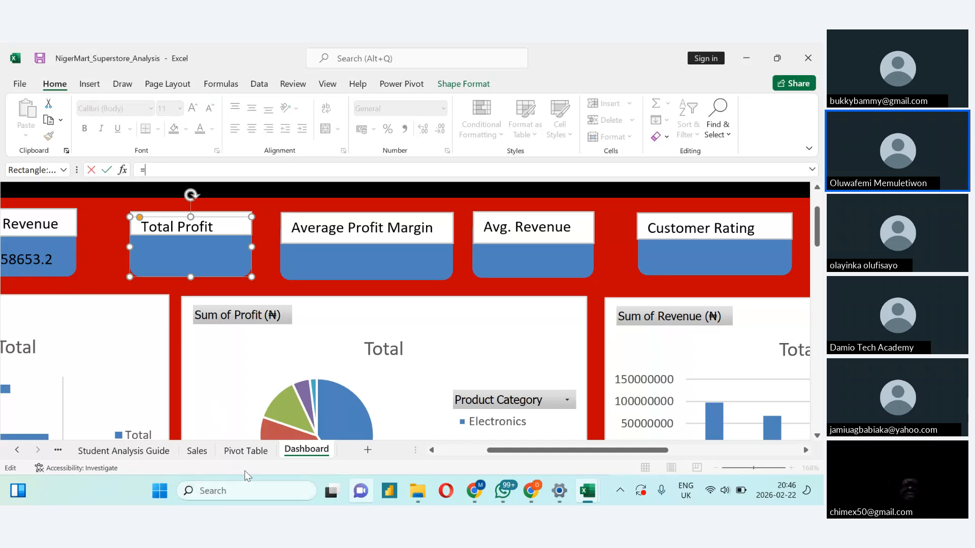
click(244, 452)
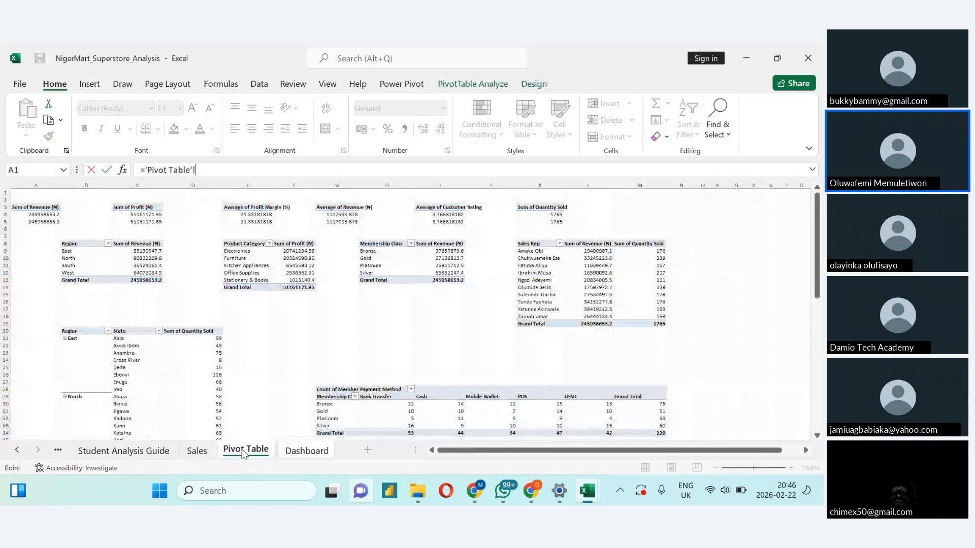
click(145, 223)
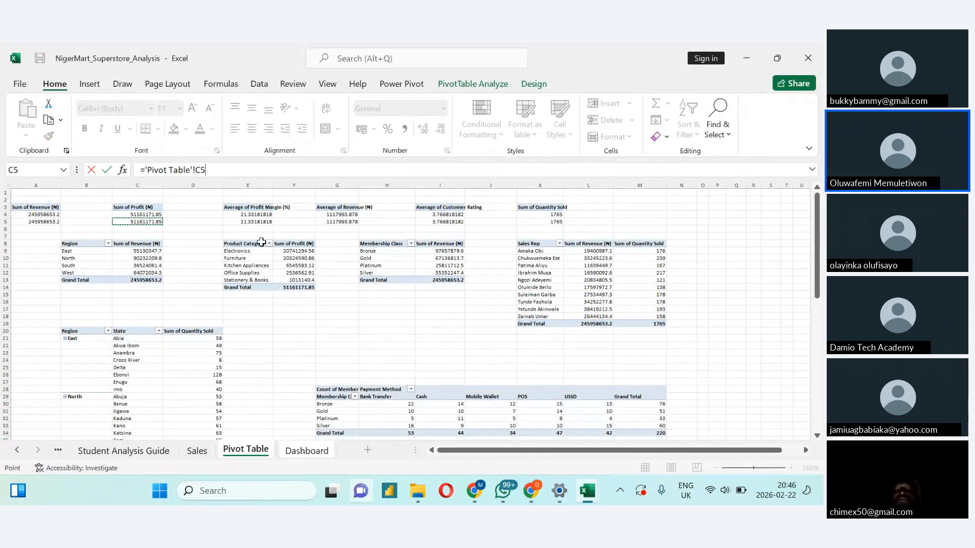
key(Return)
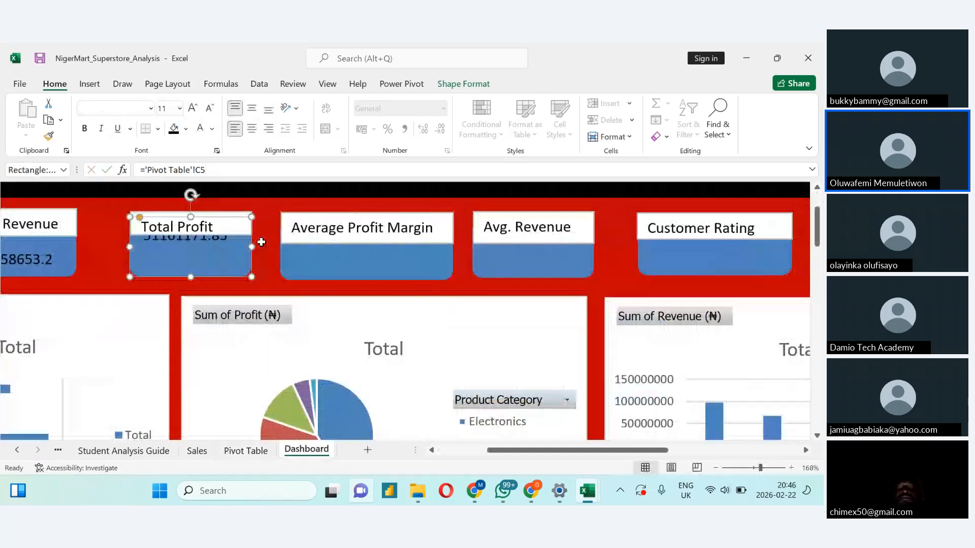
click(253, 111)
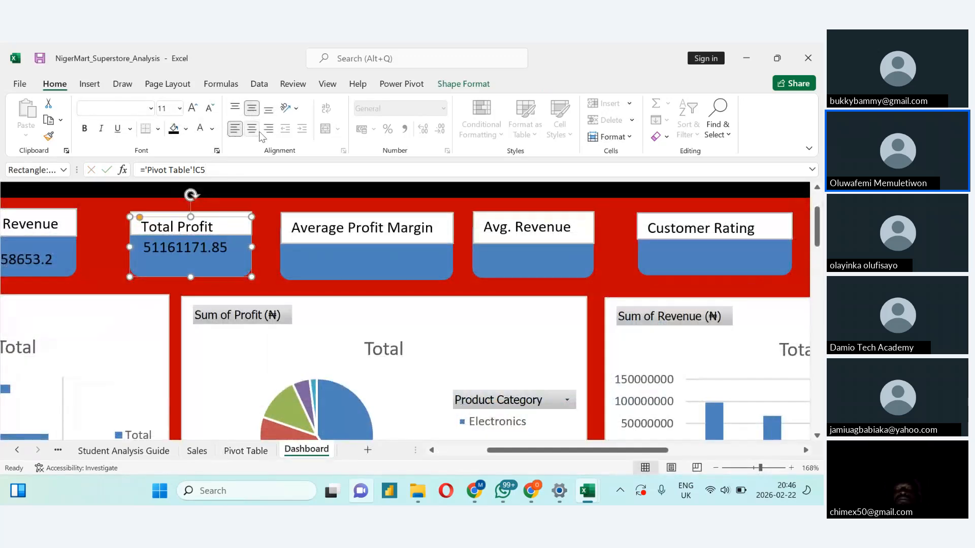
click(268, 109)
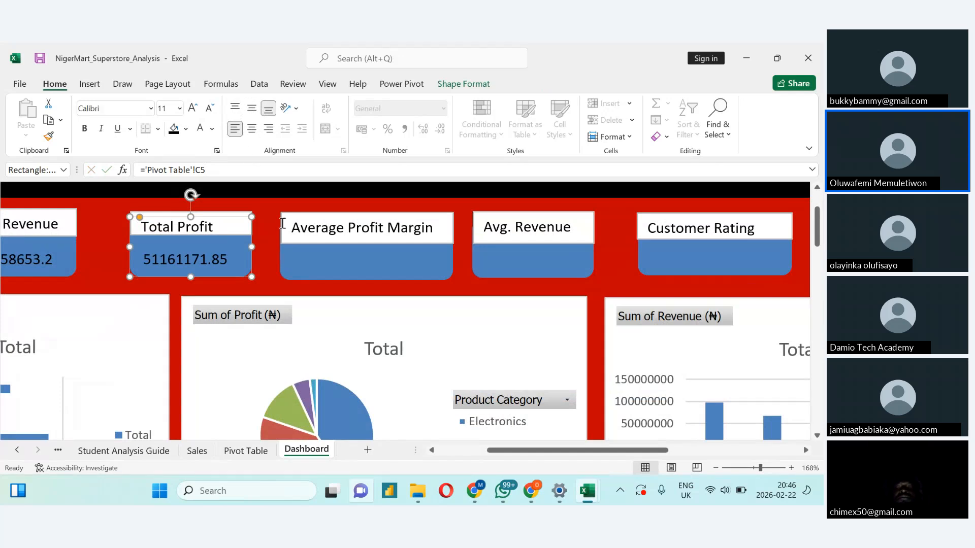
Step: Link the Average Profit Margin card's blue shape to 'Pivot Table'!E5, with its text bottom-aligned and centred horizontally
click(306, 261)
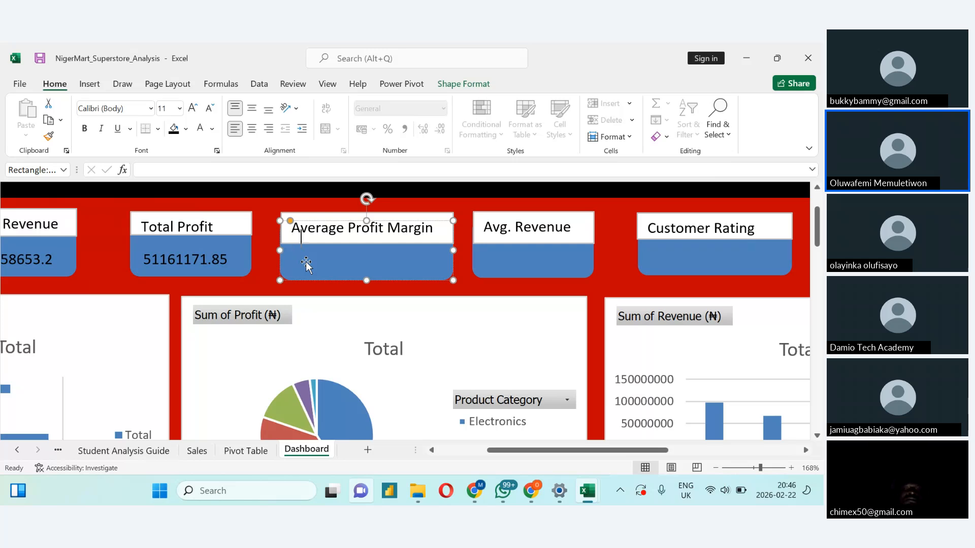
click(158, 172)
text(=)
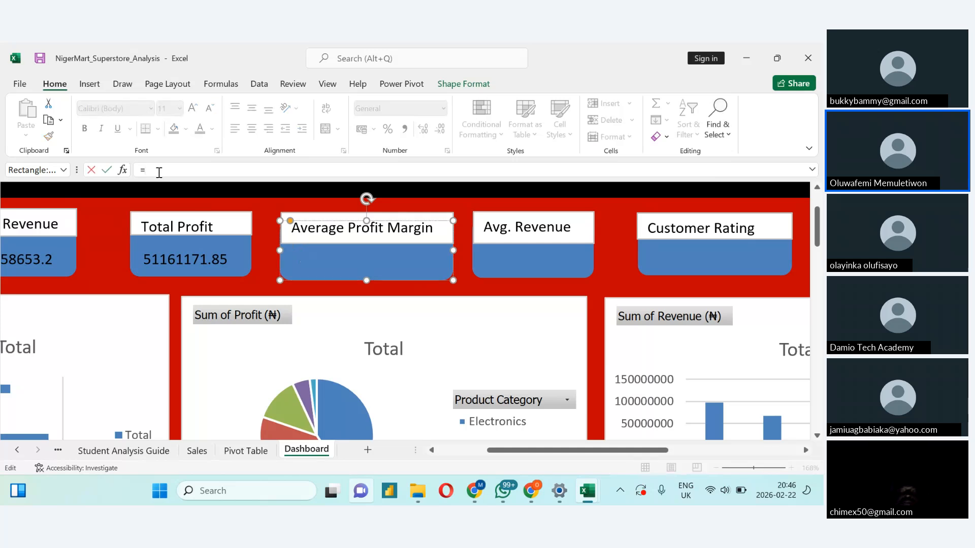
click(245, 451)
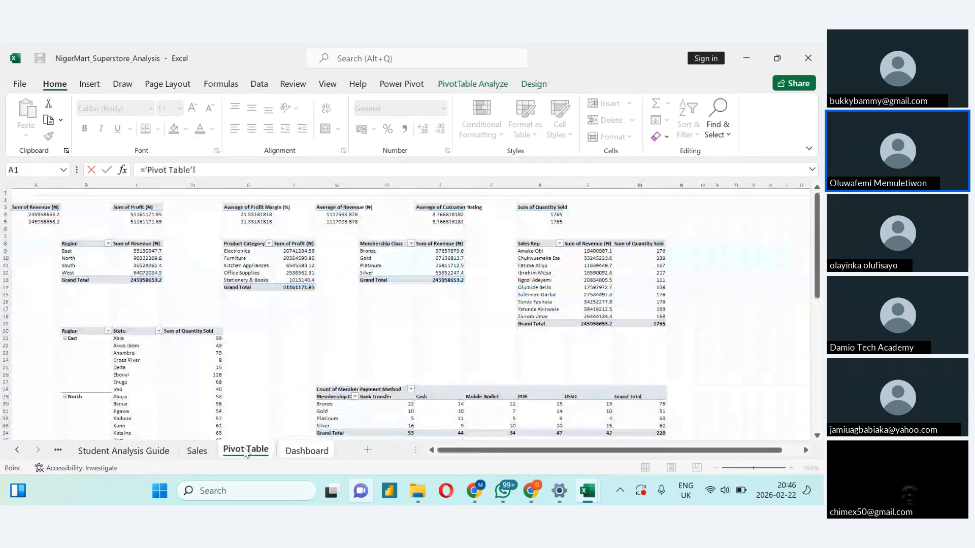
click(252, 226)
click(252, 222)
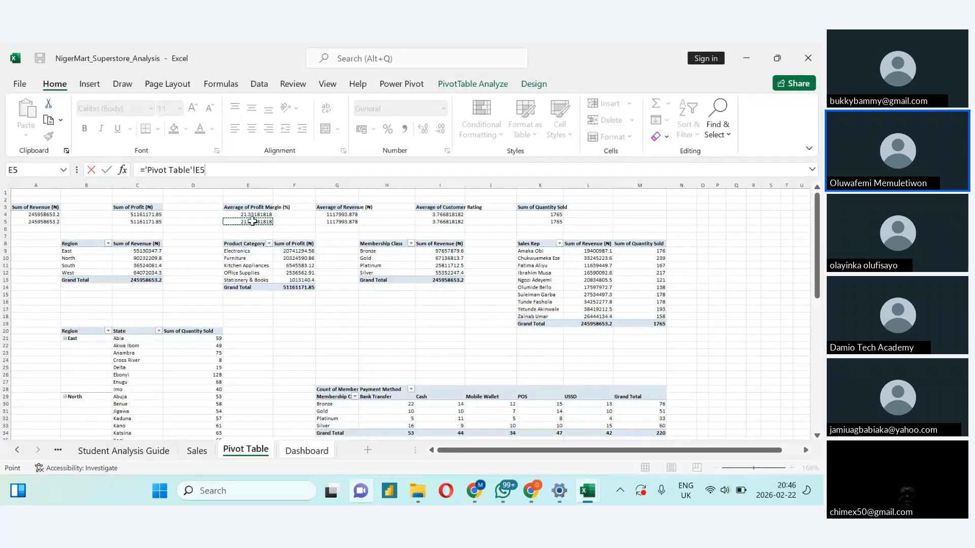
key(Return)
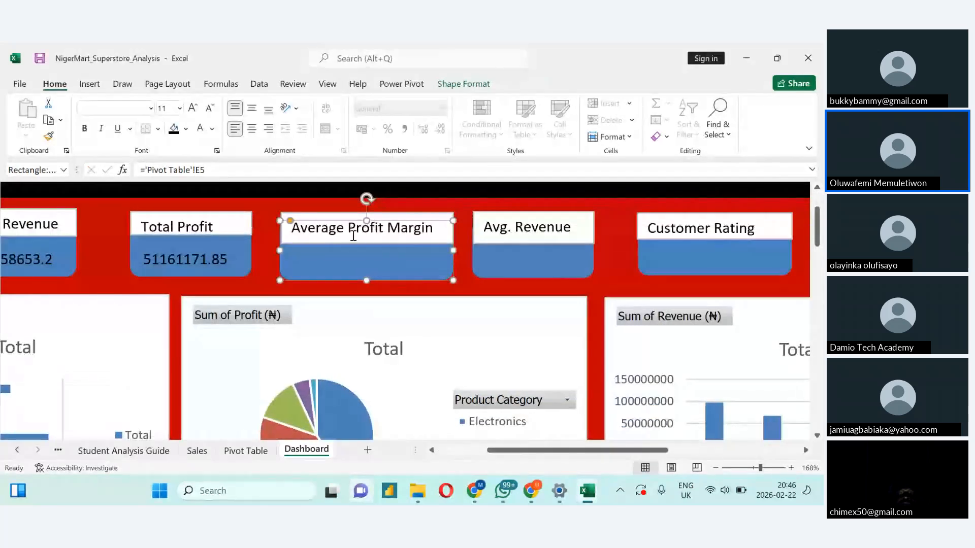
click(263, 110)
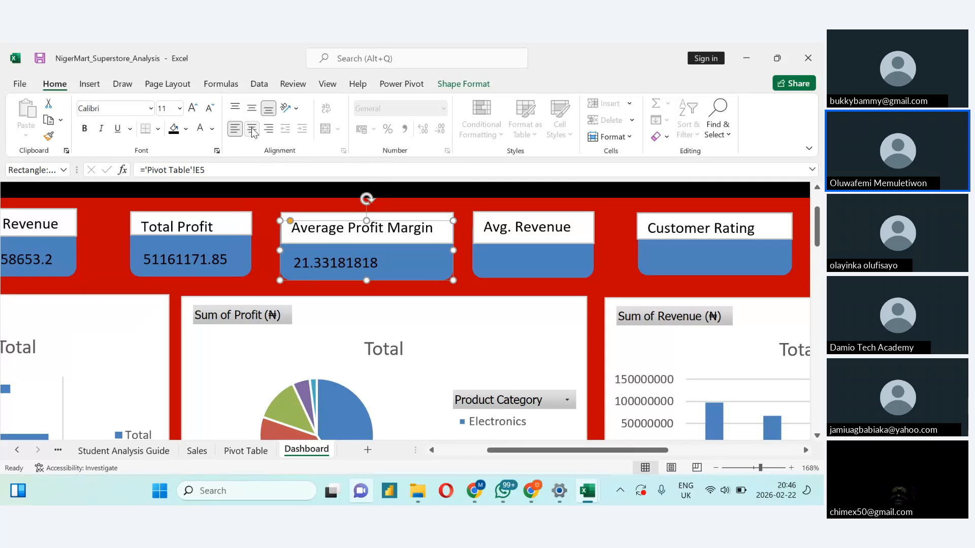
click(253, 130)
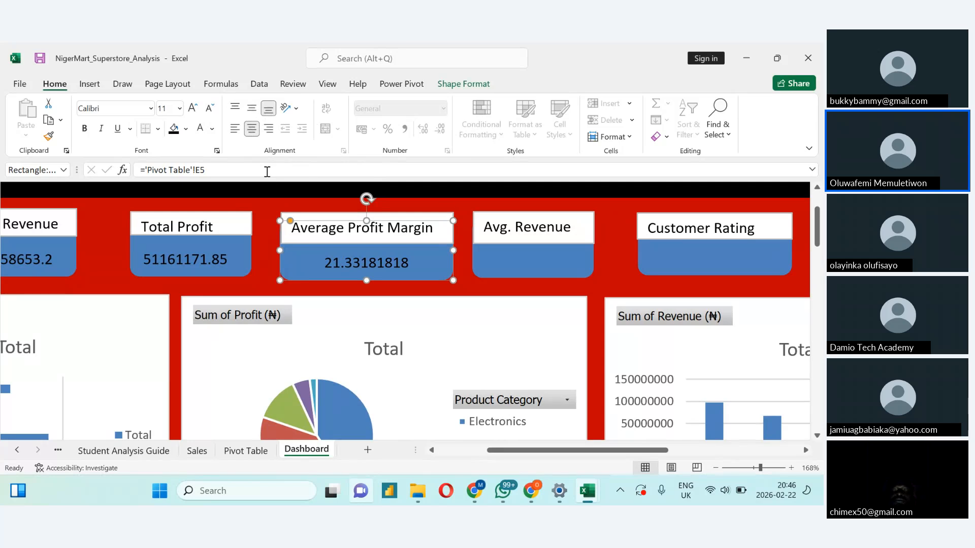
Step: Link the Avg. Revenue card's blue shape on the Dashboard sheet to 'Pivot Table'!G5 and bottom-align its text
click(492, 263)
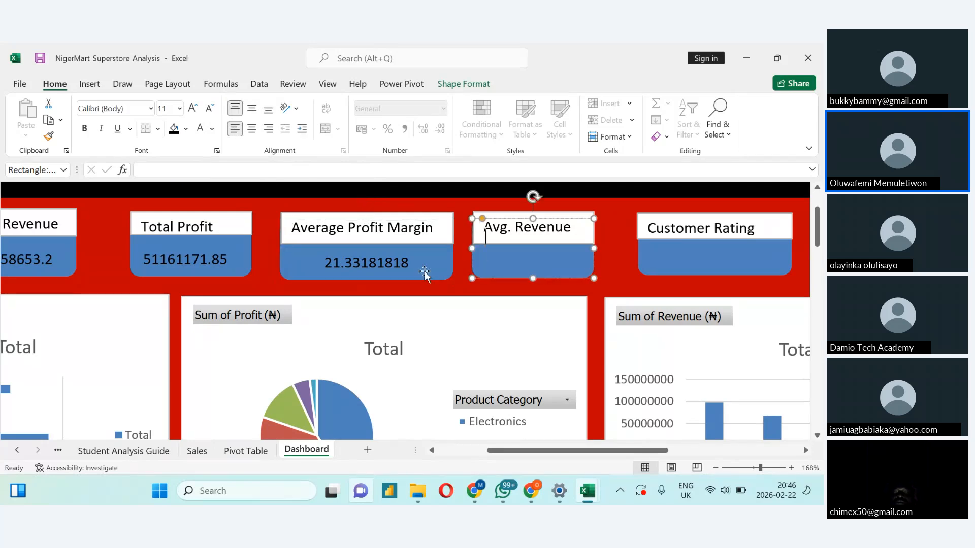
click(246, 450)
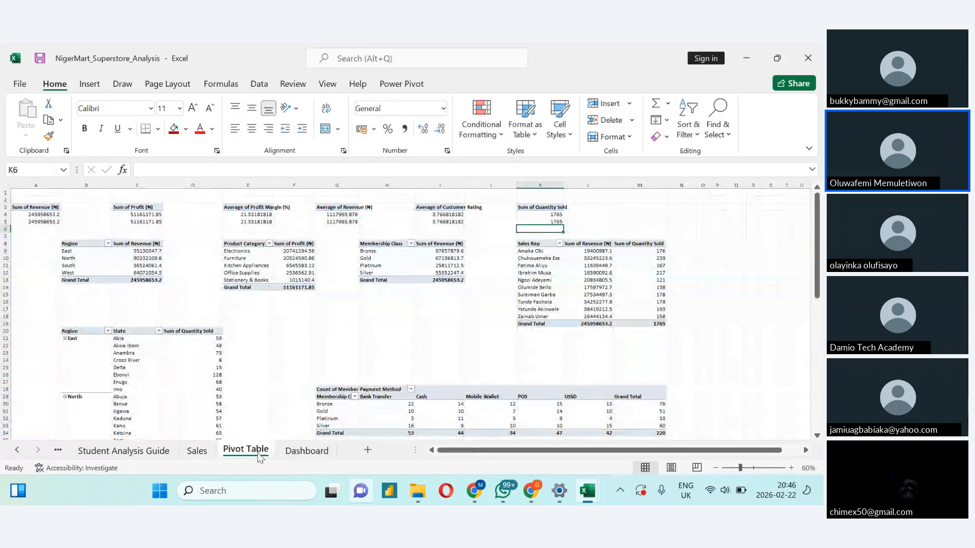
click(339, 222)
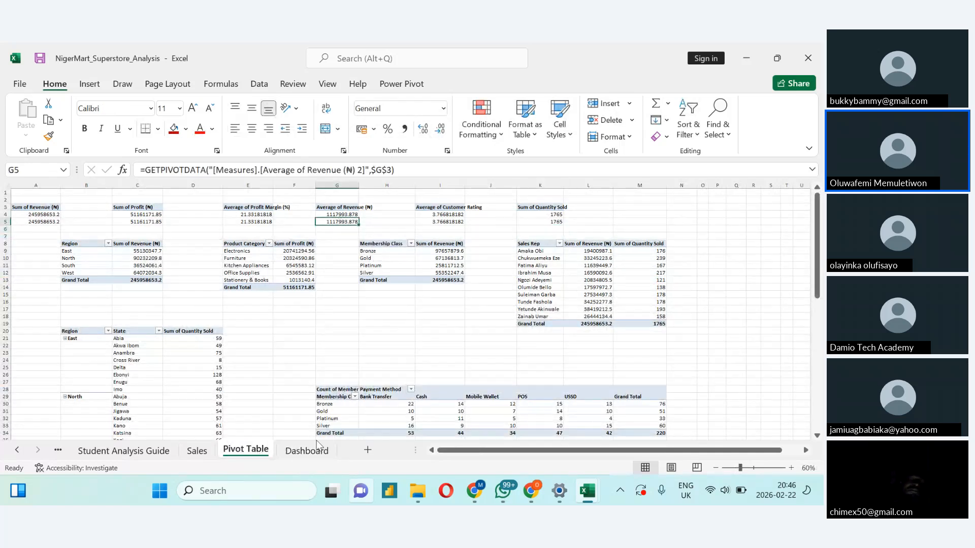
click(304, 451)
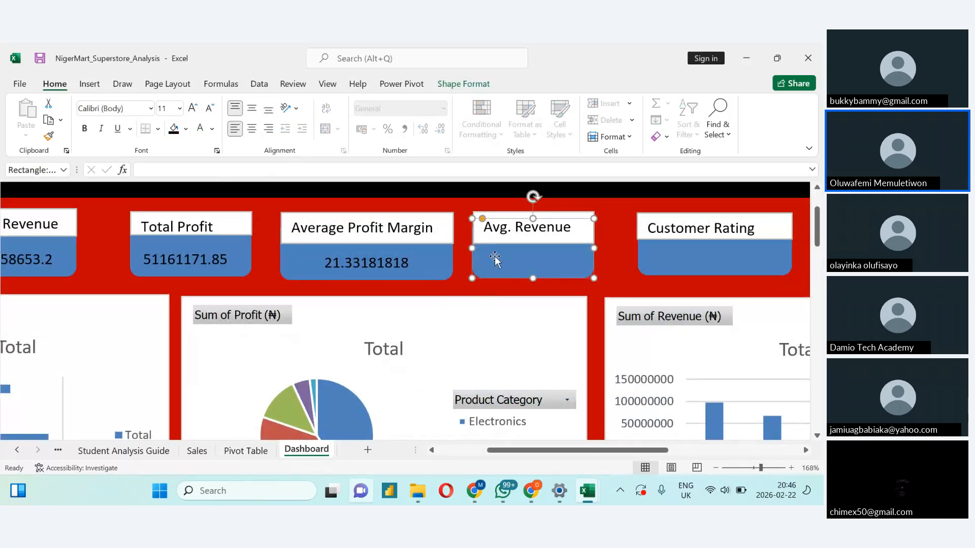
click(152, 175)
click(152, 175)
text(=)
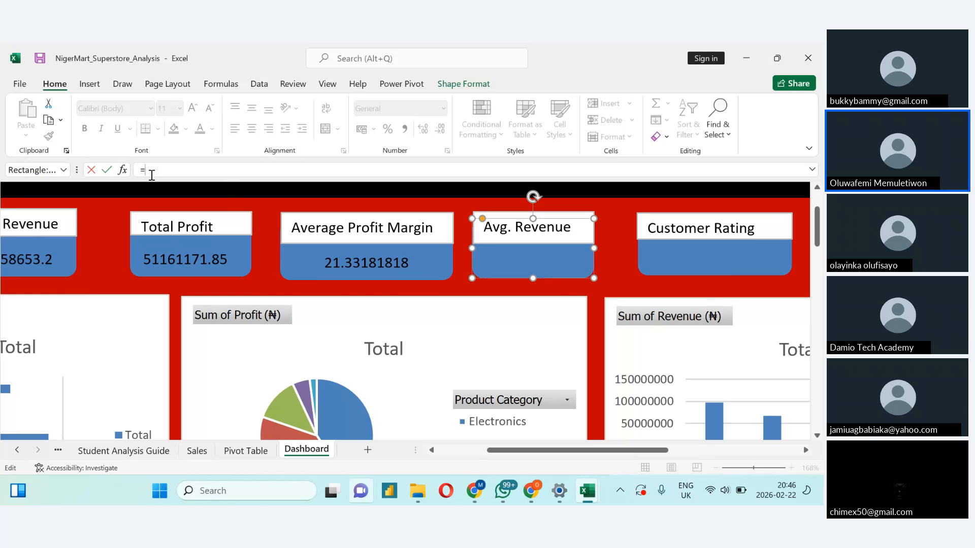
click(241, 453)
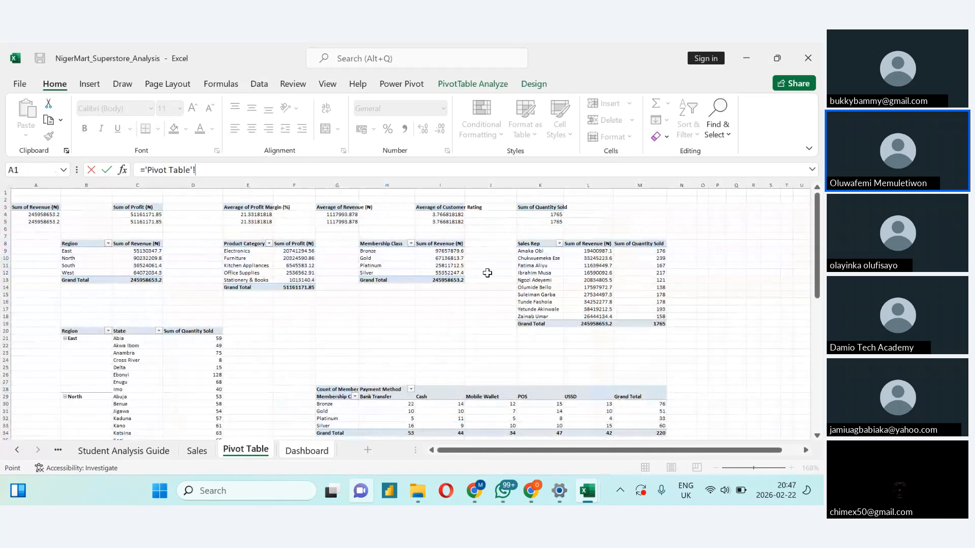
click(347, 222)
key(Return)
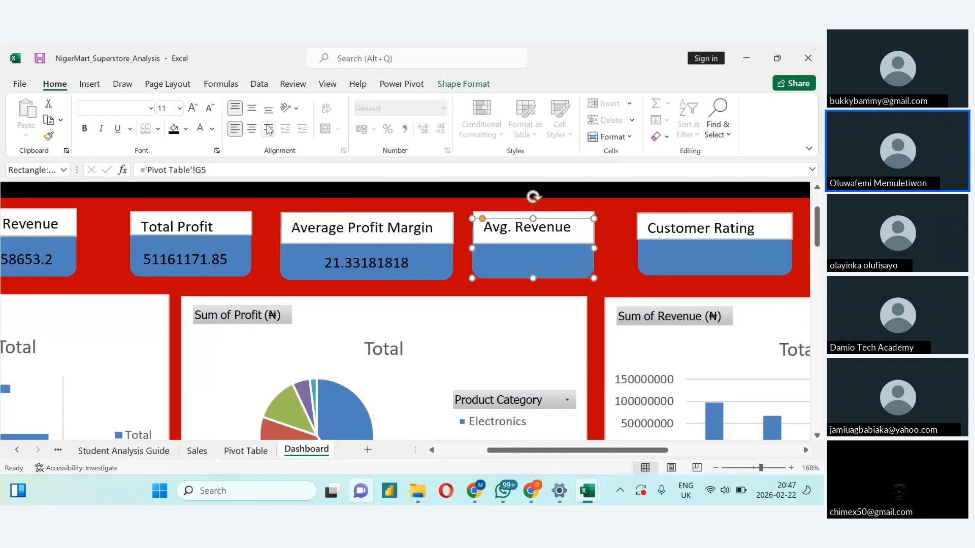
click(268, 108)
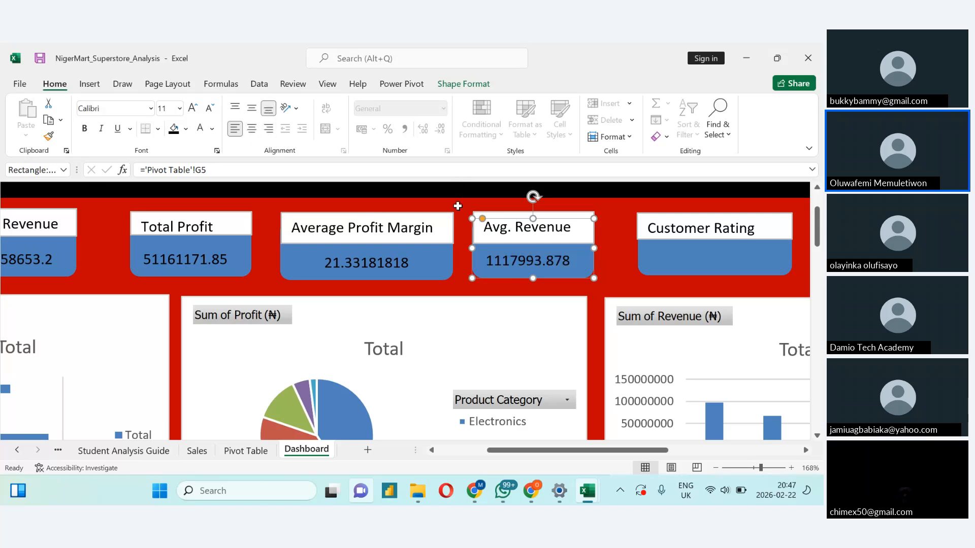
Step: Link the Customer Rating card's blue shape to 'Pivot Table'!I5, with its text bottom-aligned and centred horizontally
click(708, 268)
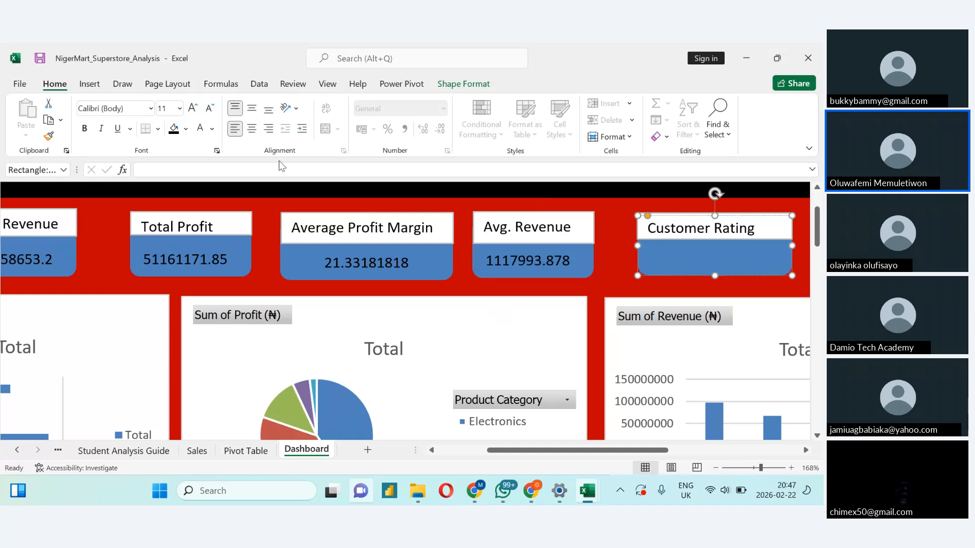
text(=)
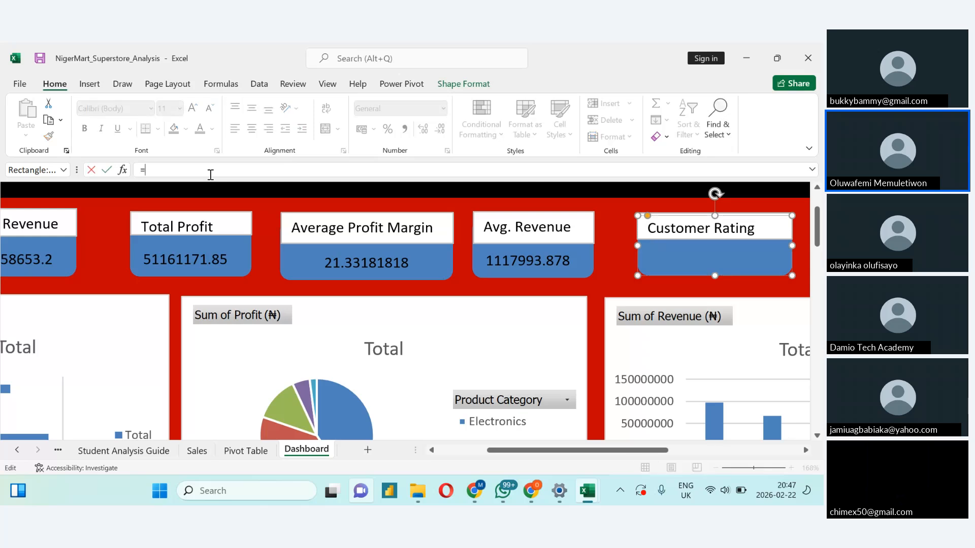
click(264, 450)
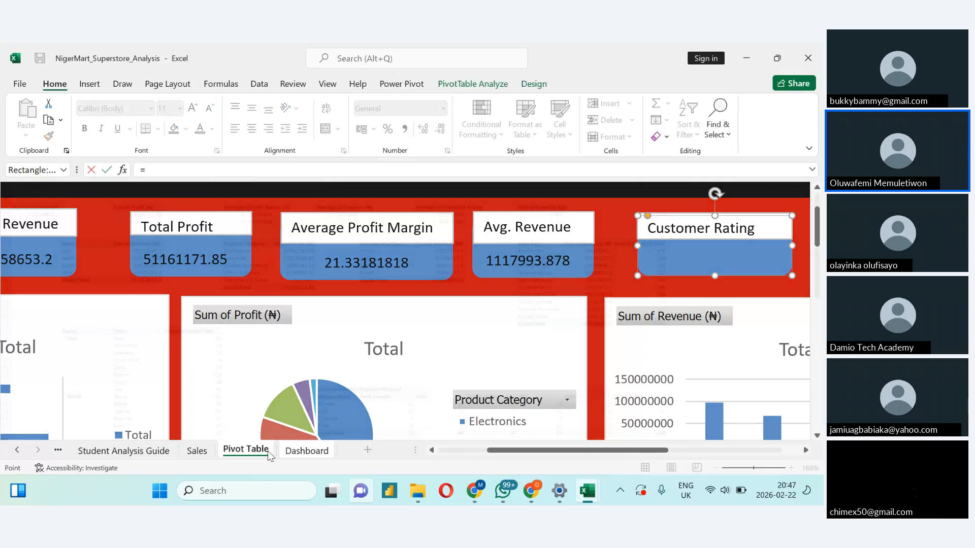
click(444, 222)
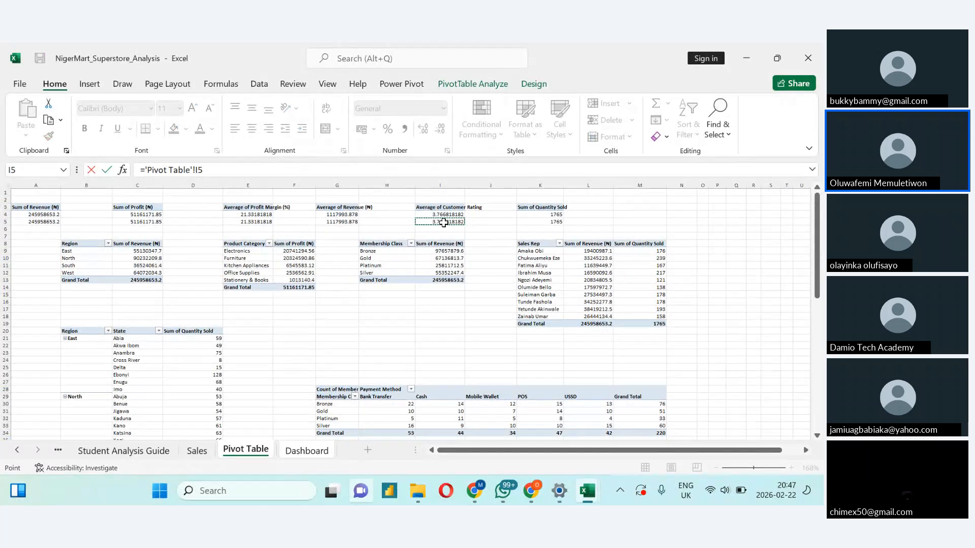
key(Return)
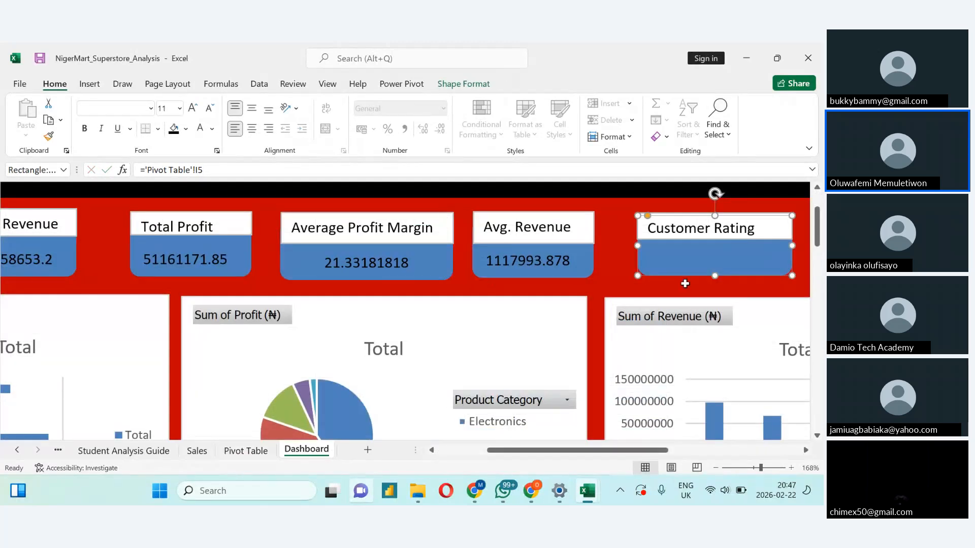
click(268, 109)
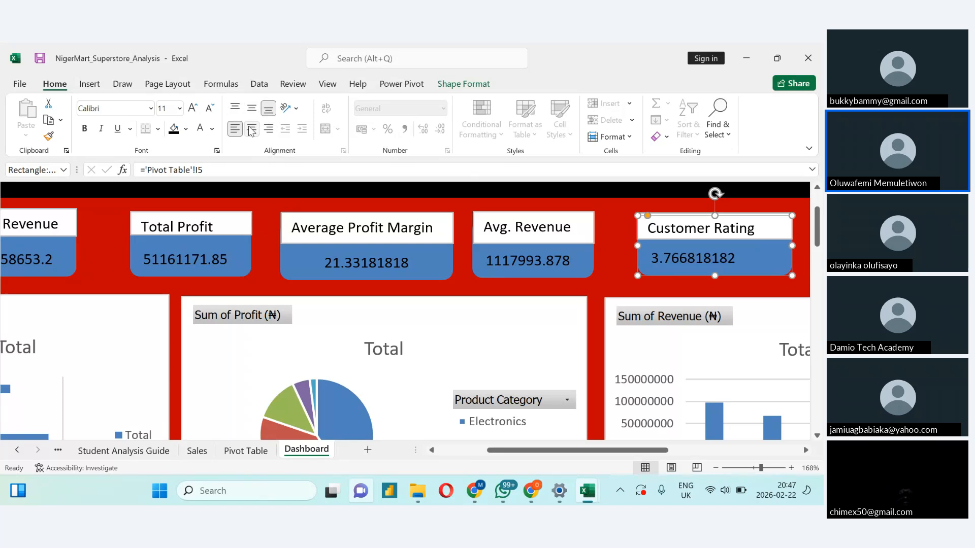
click(251, 129)
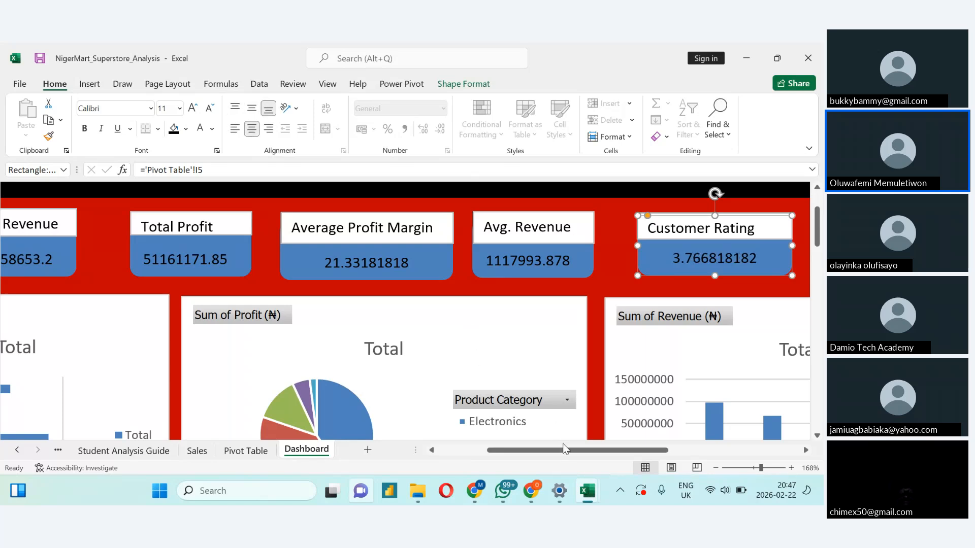
Step: Link the Quantity Sold card's blue shape to 'Pivot Table'!K5, with its text bottom-aligned and centred horizontally
drag(566, 447, 629, 448)
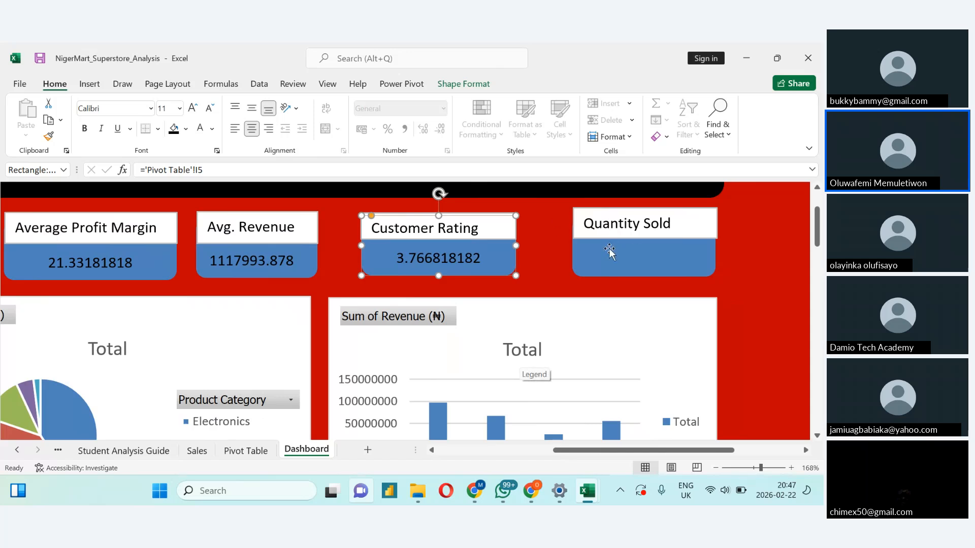
click(609, 250)
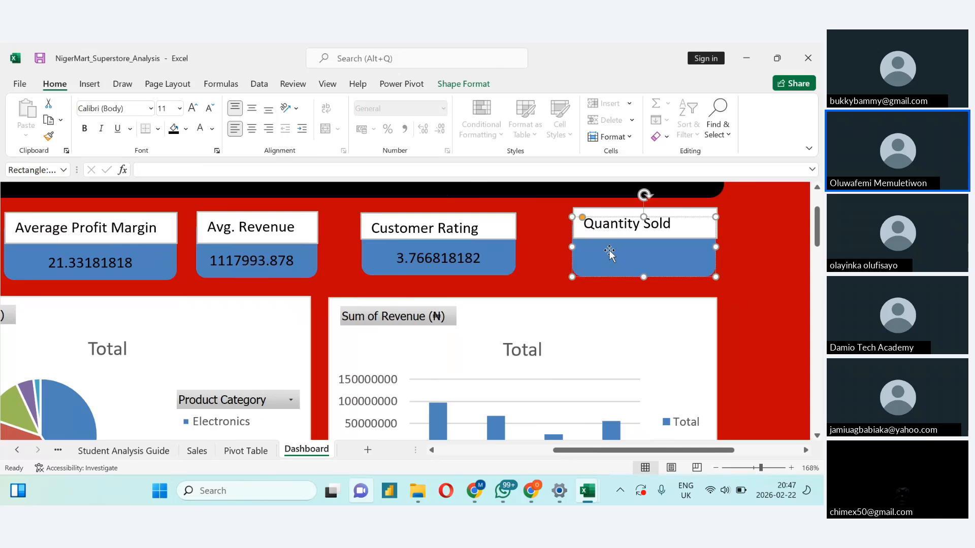
click(225, 170)
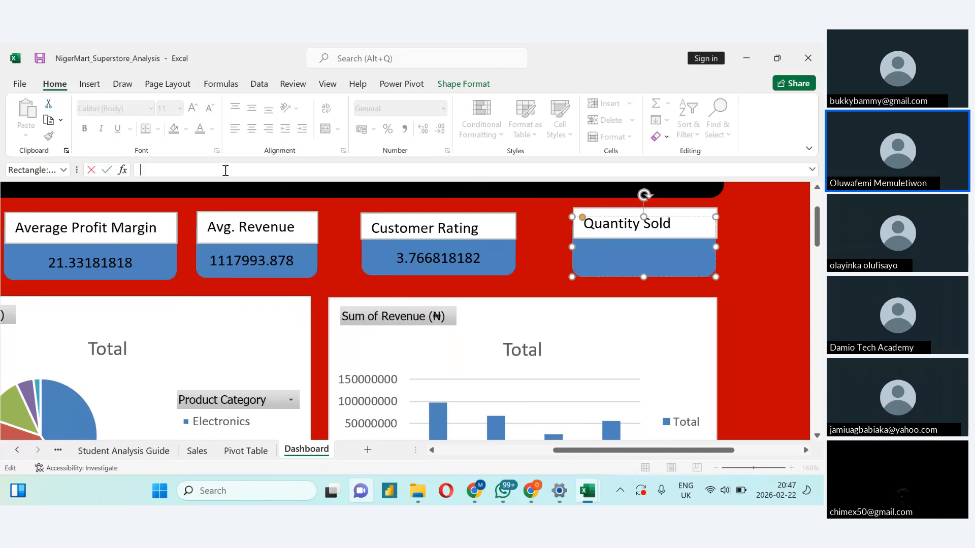
text(=)
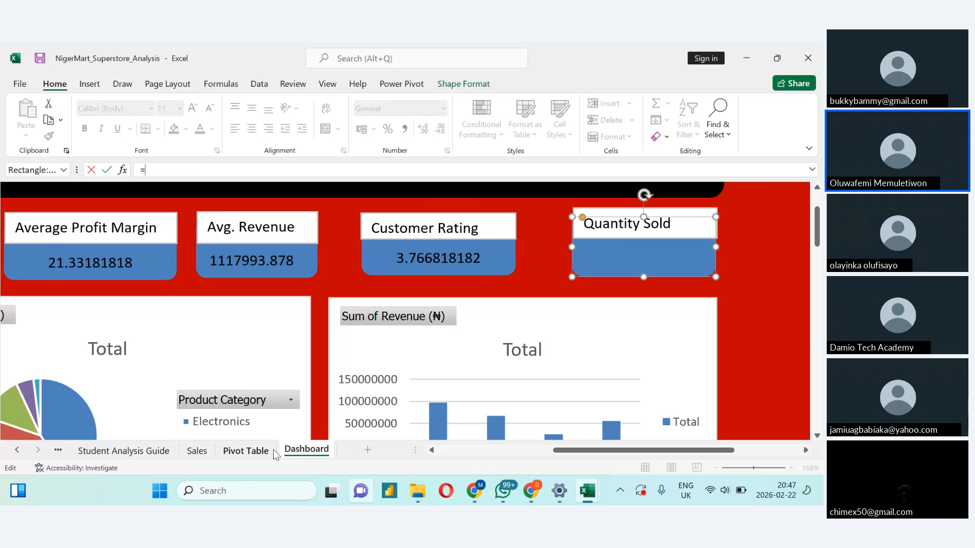
click(246, 451)
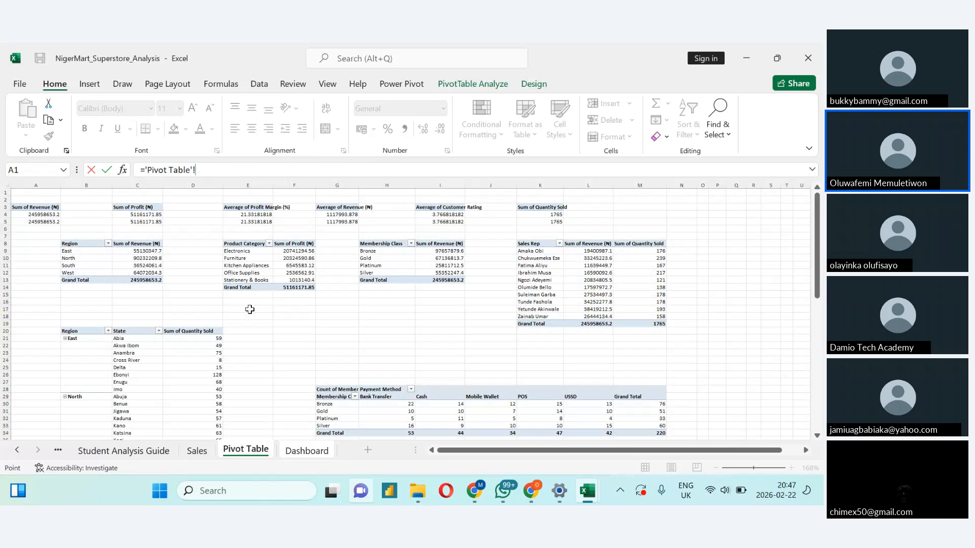
click(544, 222)
key(Return)
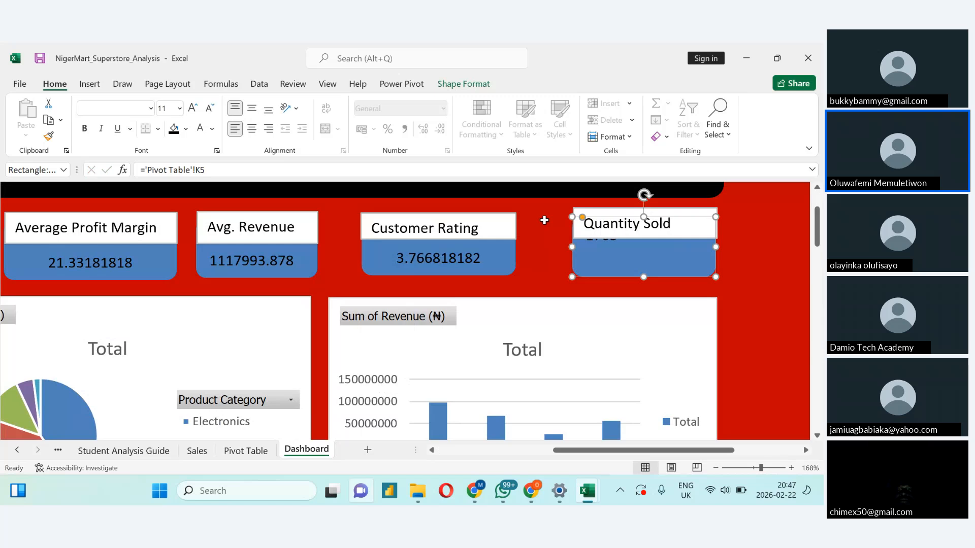
click(269, 111)
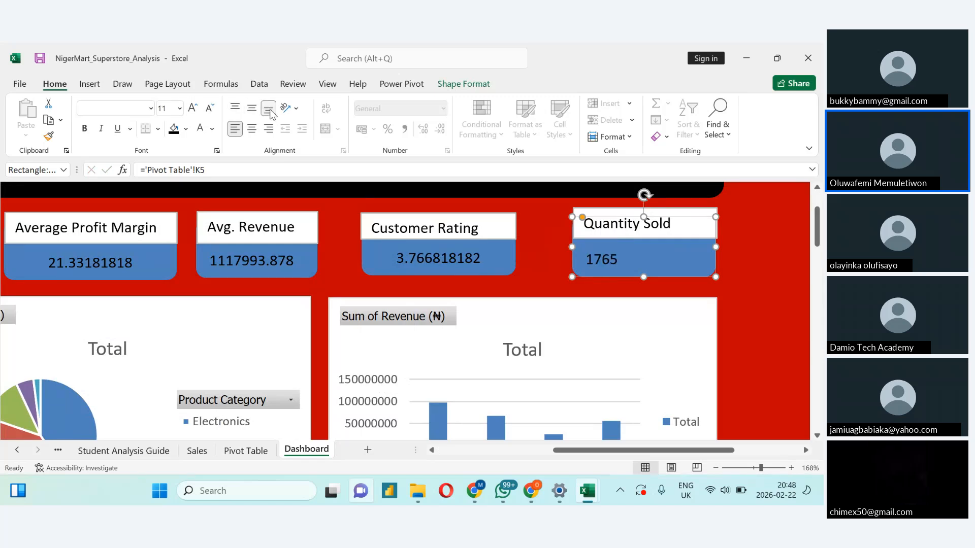
click(251, 130)
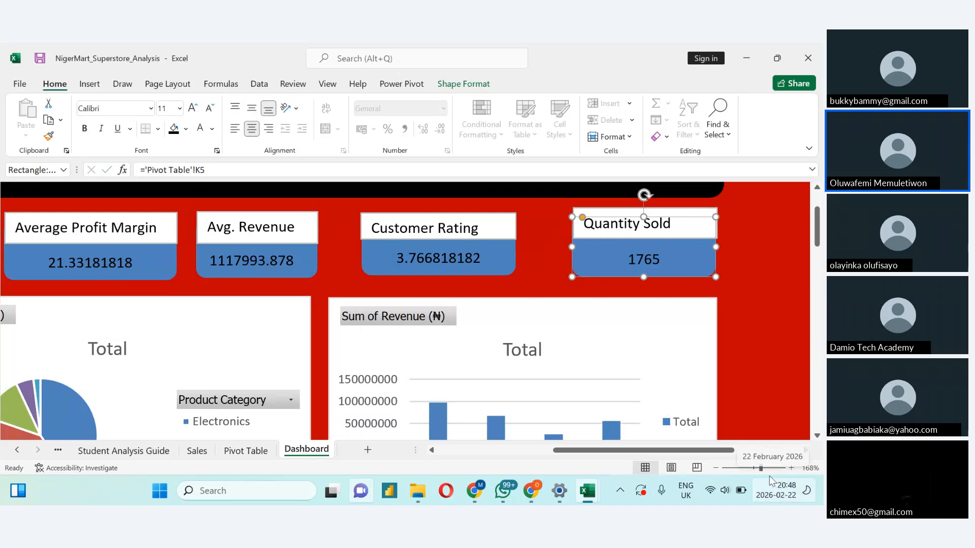
click(765, 437)
drag(763, 470, 744, 473)
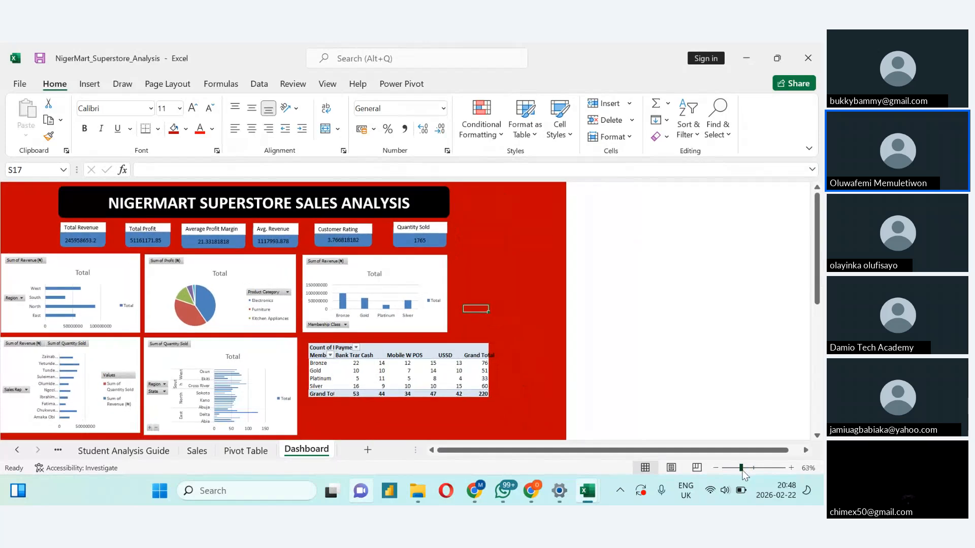
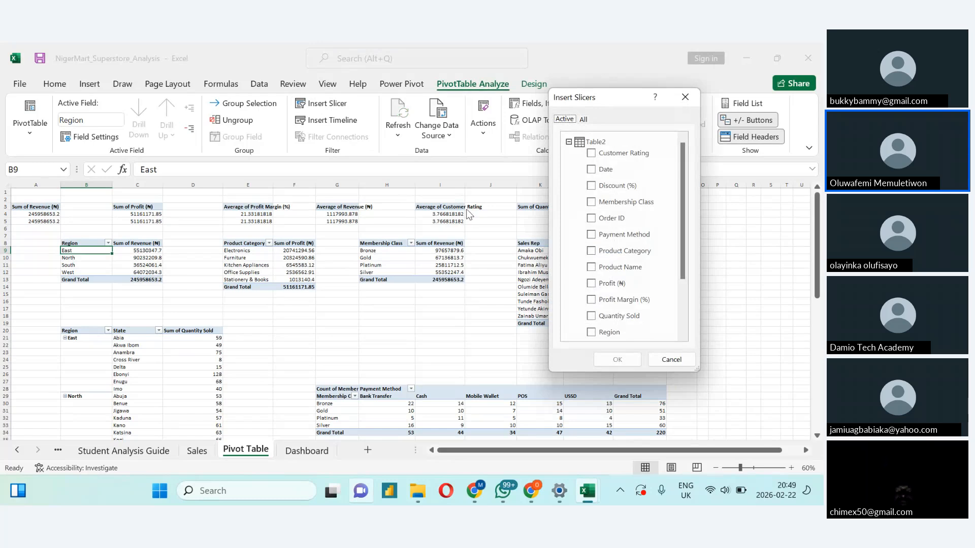
Step: Insert slicers for Region, Payment Method and Membership Class from the region revenue pivot table
click(588, 331)
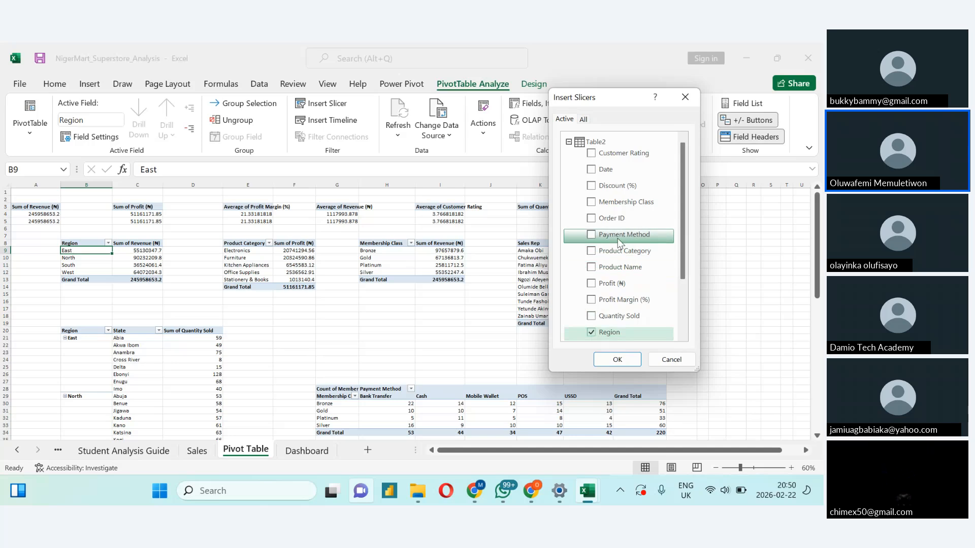
click(592, 235)
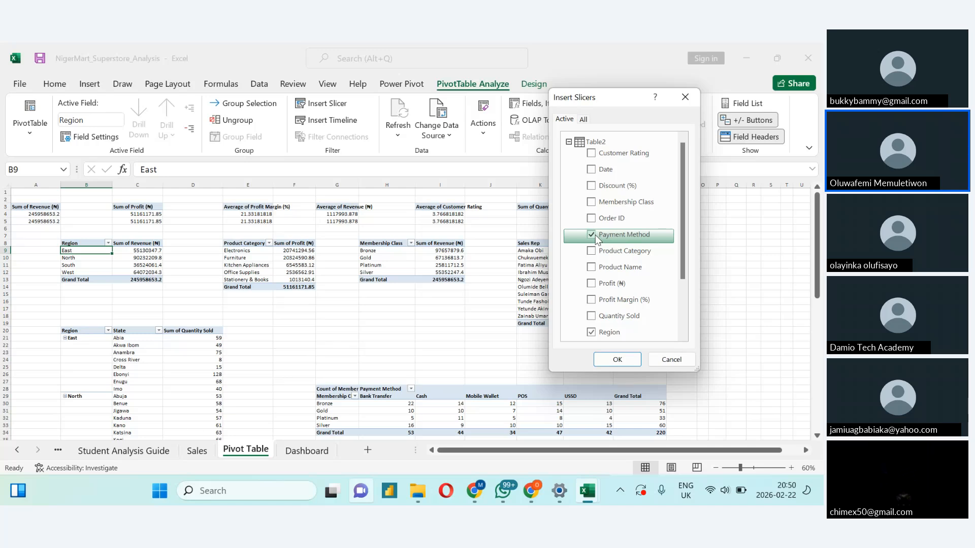
click(591, 203)
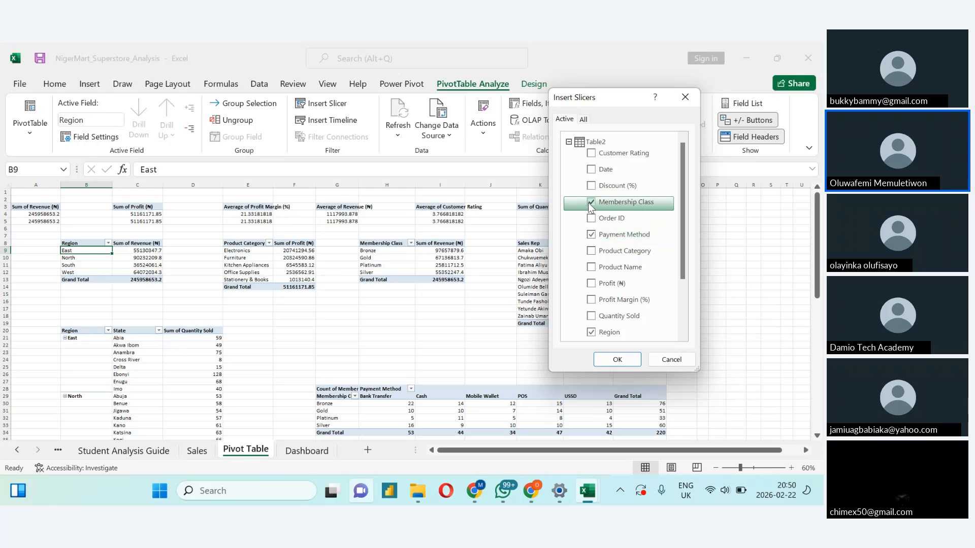
click(619, 363)
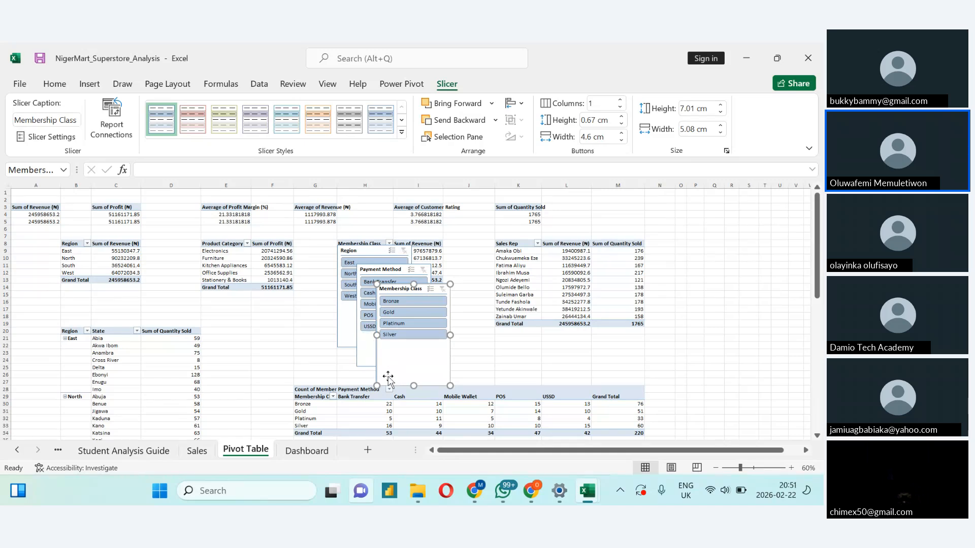
ctrl+click(365, 356)
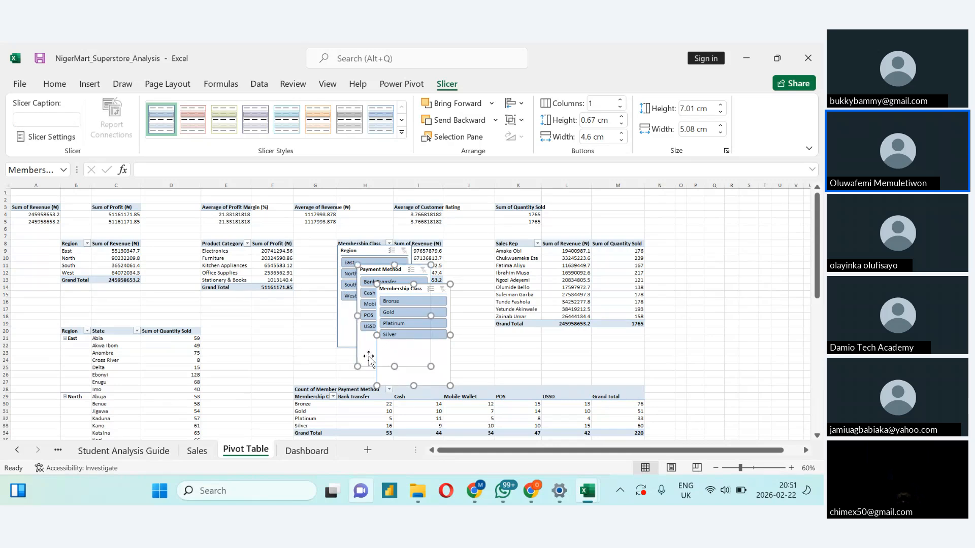
ctrl+click(348, 337)
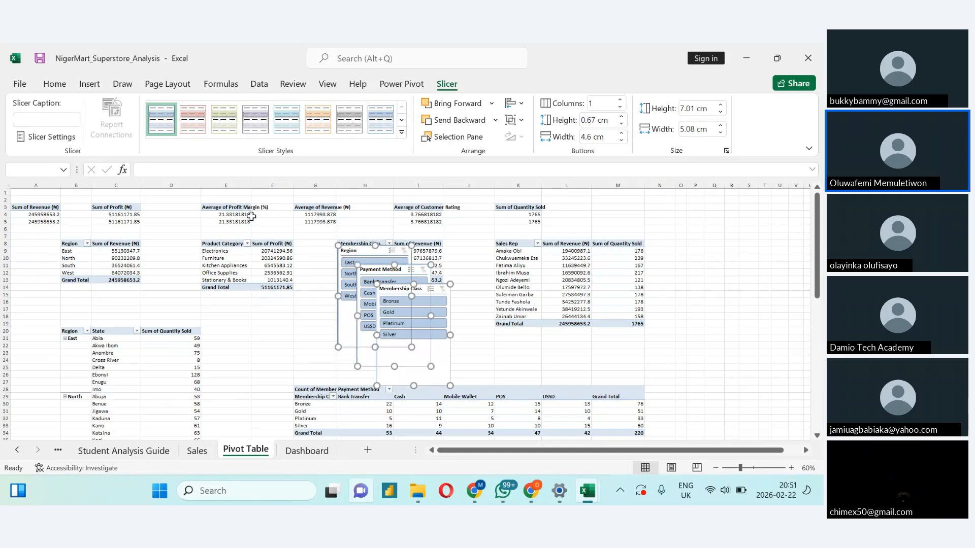
click(305, 335)
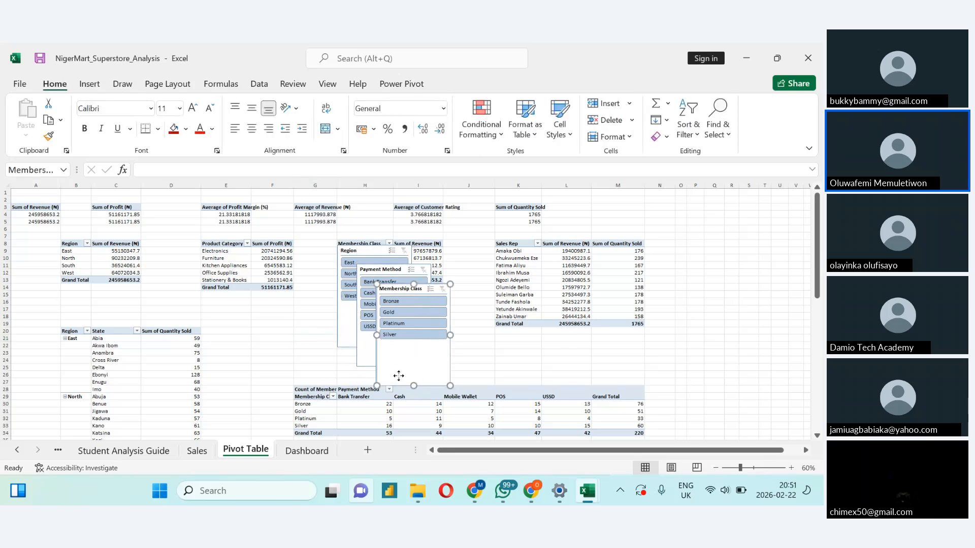
Step: Move the Membership Class slicer clear of the Payment Method slicer and select PivotTable35 and PivotTable12 as its report connections
drag(398, 374, 481, 375)
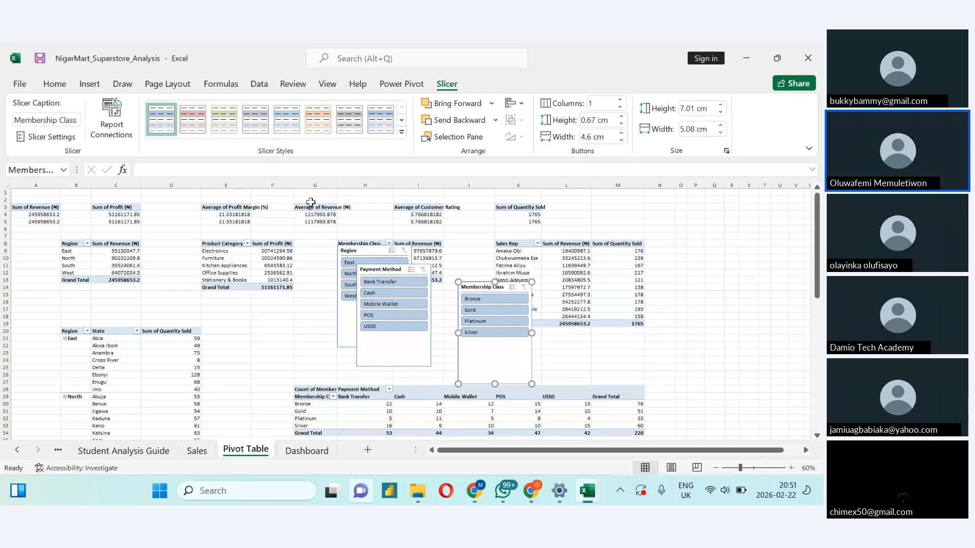
click(111, 118)
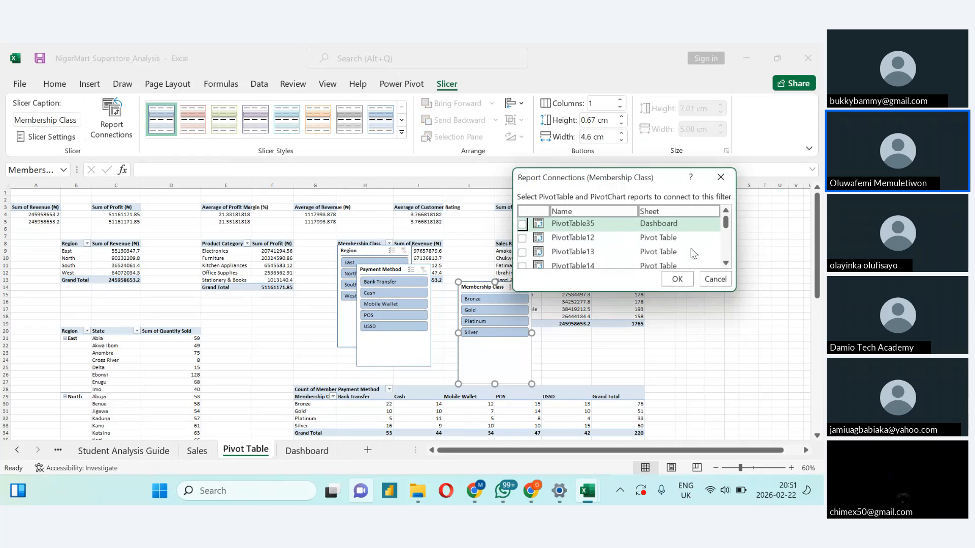
scroll(721, 237, down, 2)
scroll(723, 251, down, 2)
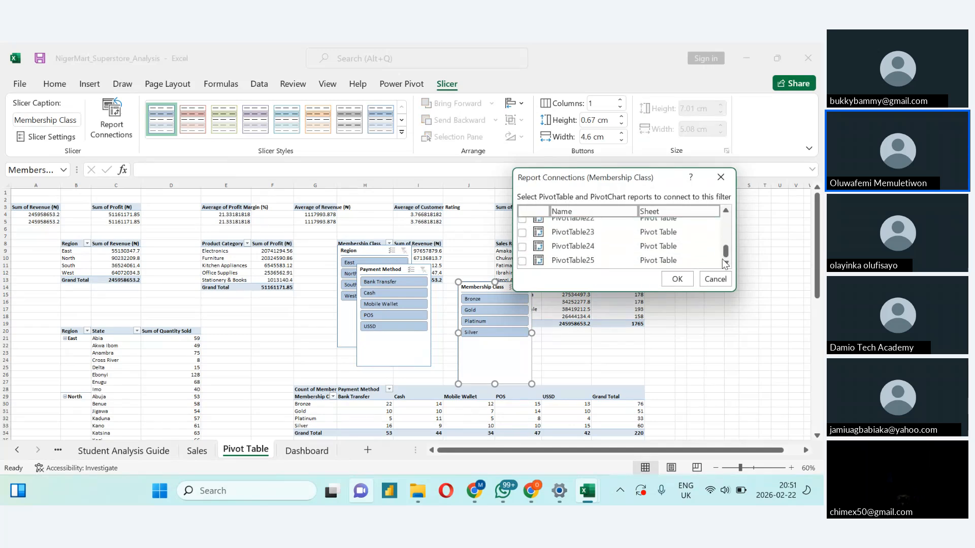
scroll(721, 248, up, 4)
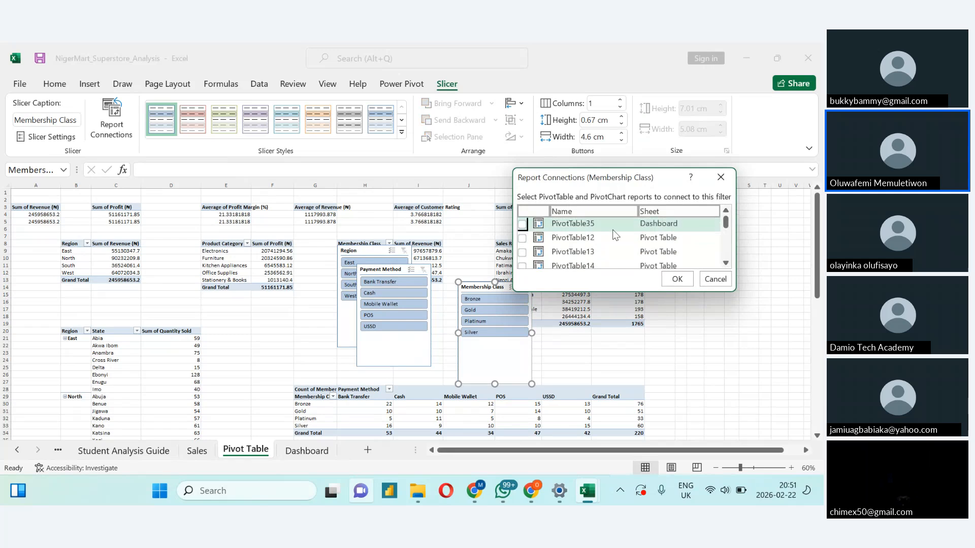
click(522, 223)
click(522, 238)
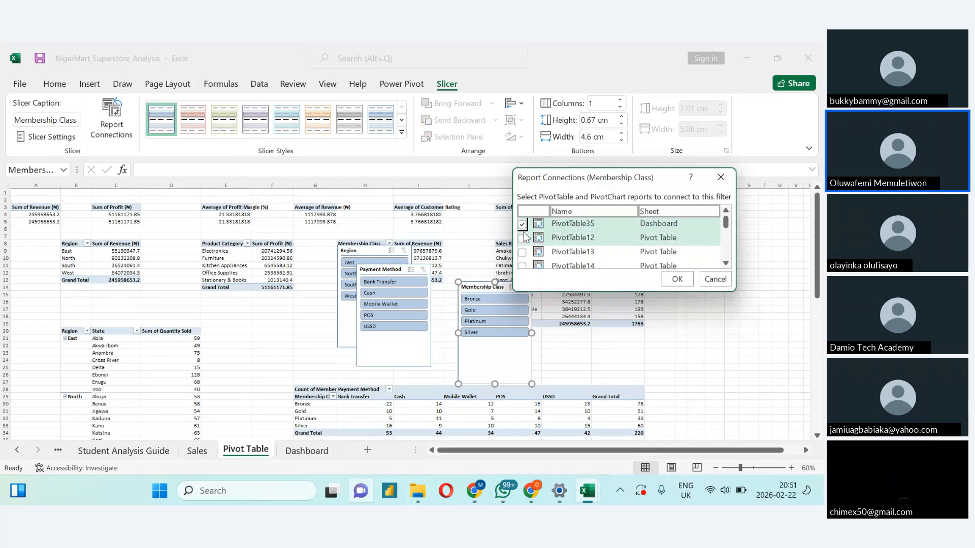
Step: Select PivotTable13, 14, 15, 16 and 17 in the Membership Class slicer's report connections
click(522, 252)
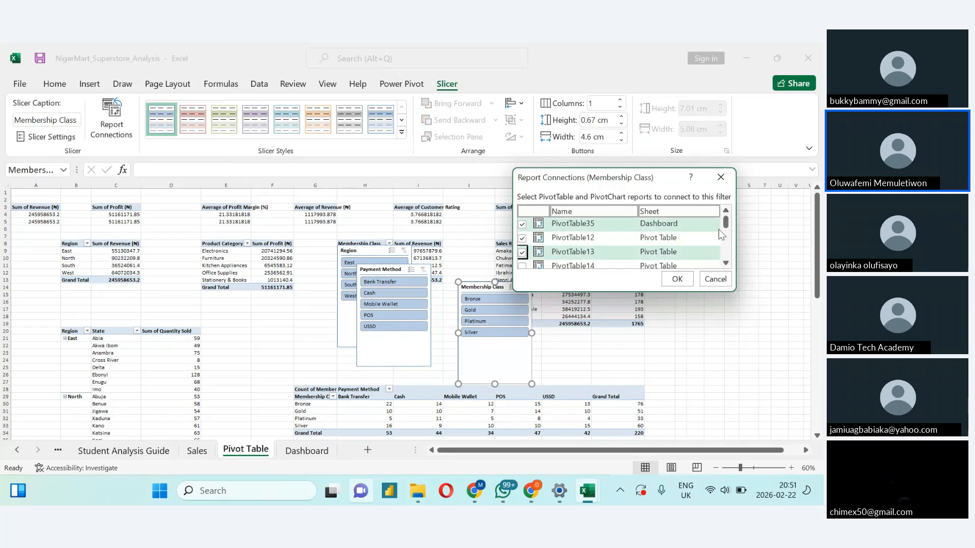
scroll(724, 228, down, 1)
click(522, 227)
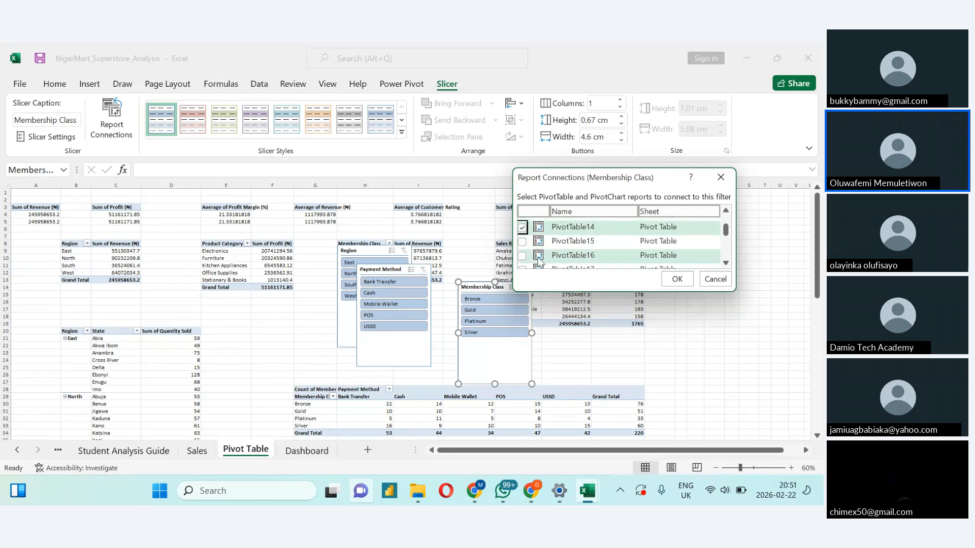
click(522, 242)
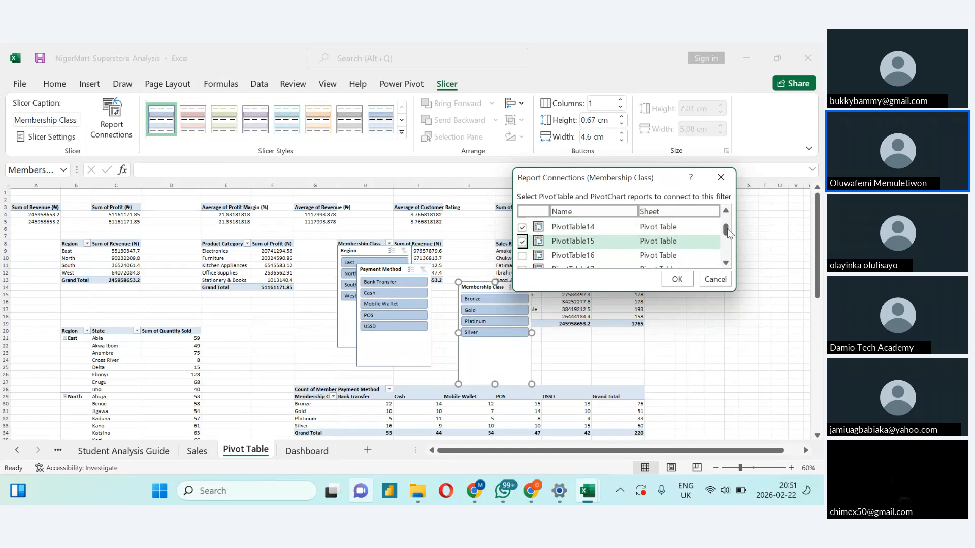
mouse_move(727, 229)
mouse_down()
mouse_move(727, 221)
mouse_move(727, 234)
mouse_up()
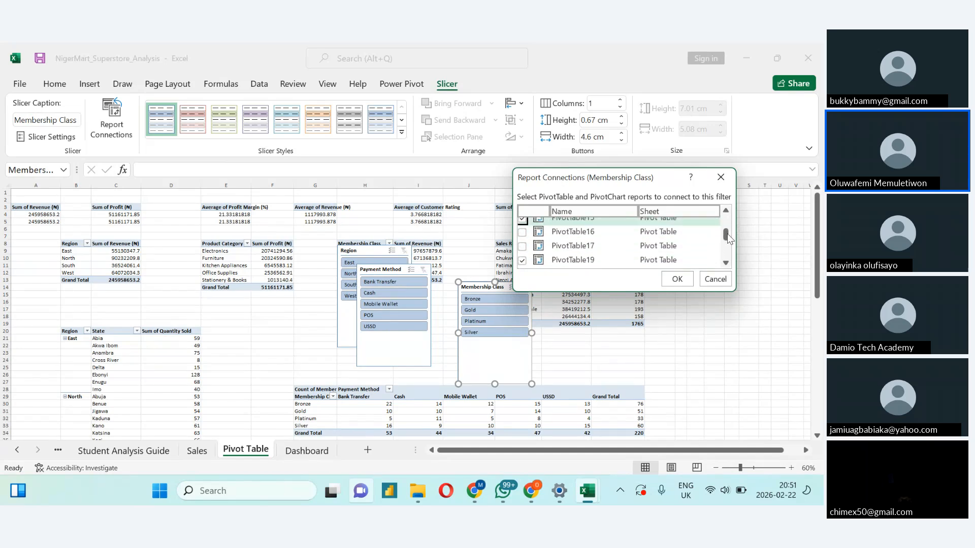
click(522, 233)
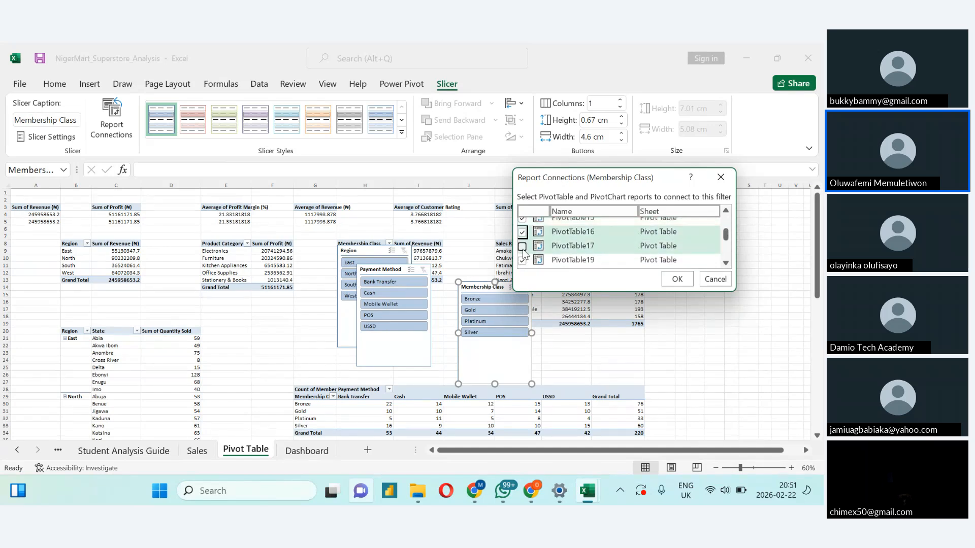
click(522, 247)
Step: Add PivotTable20 through PivotTable25 to the Membership Class slicer's report connections and apply them
drag(727, 238, 727, 246)
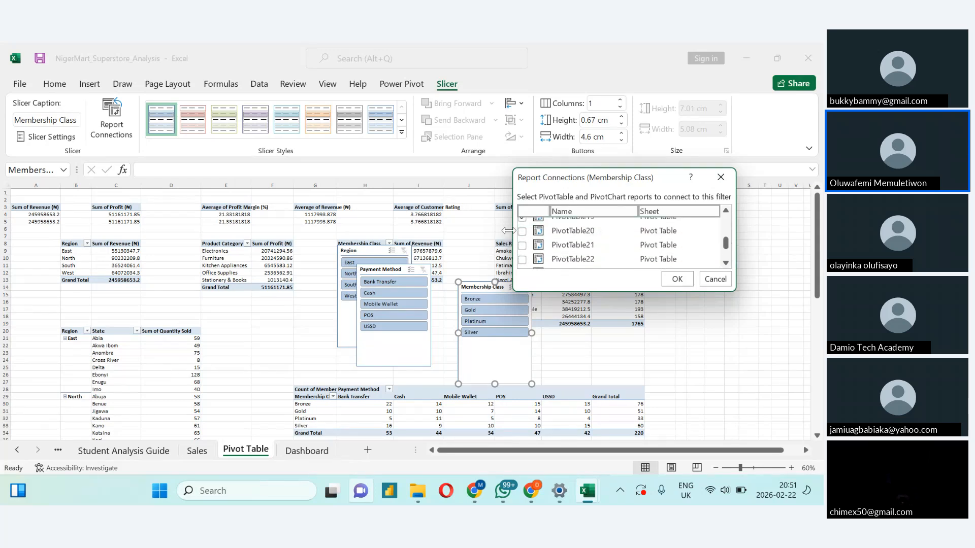
click(523, 231)
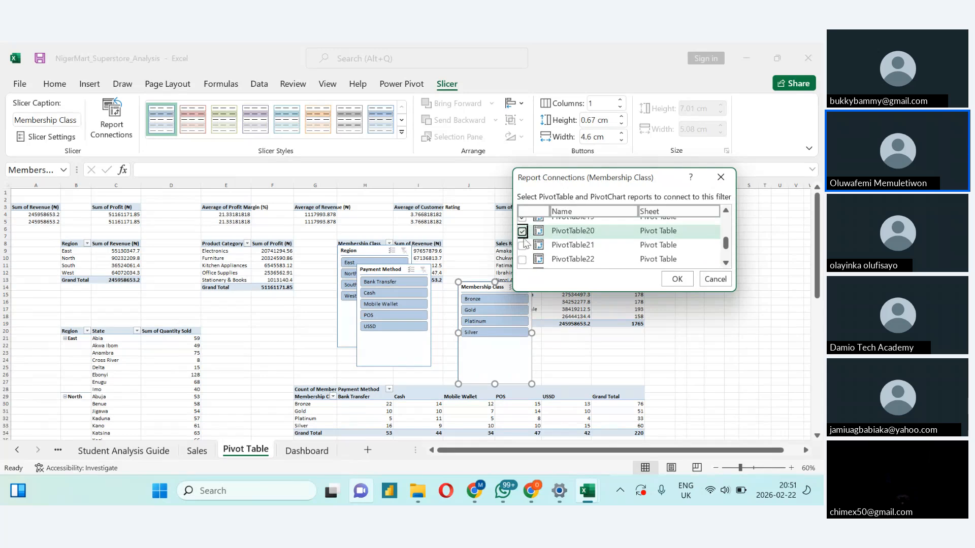
click(524, 249)
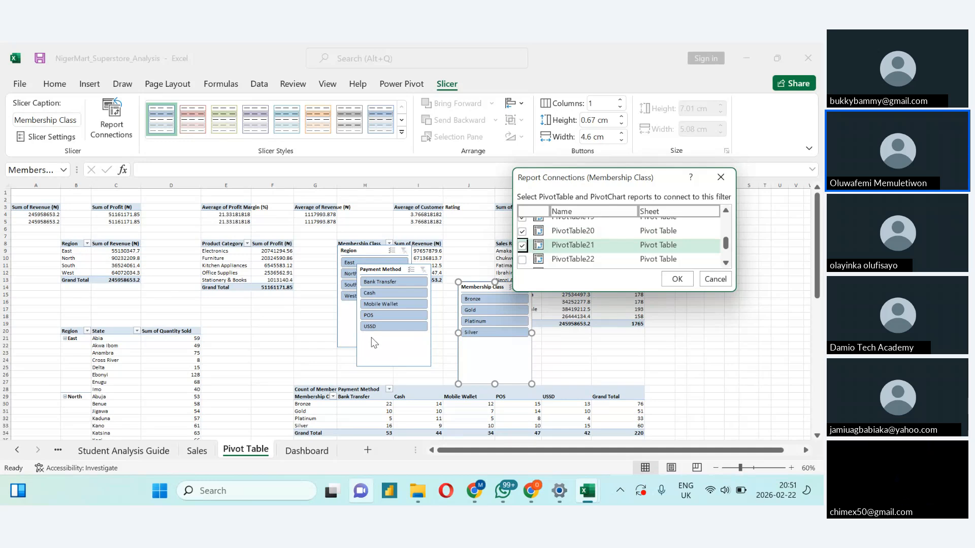
click(522, 260)
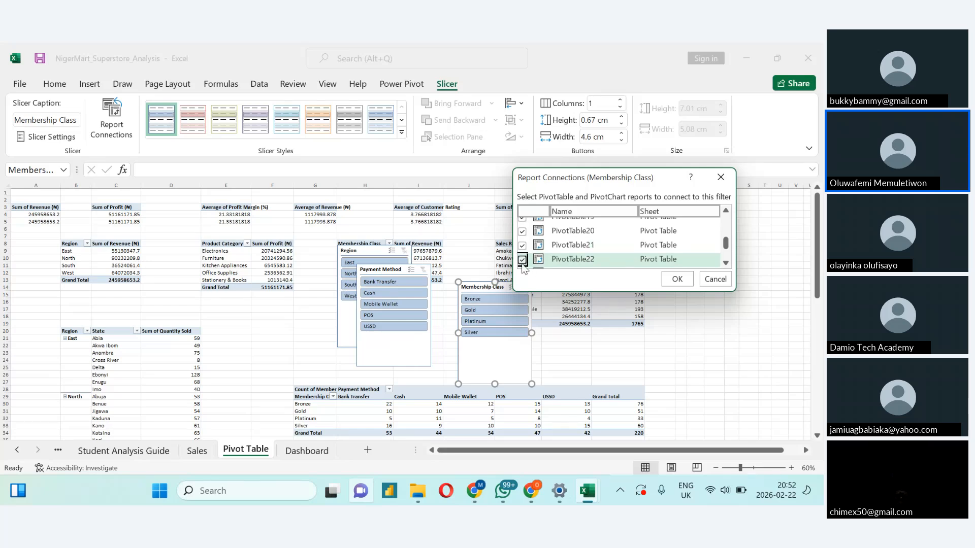
click(726, 263)
click(726, 263)
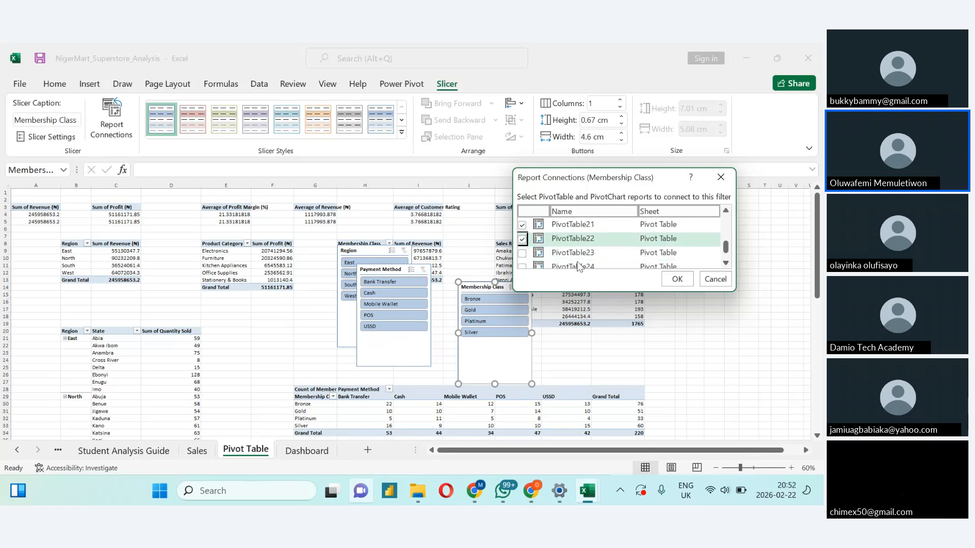
click(521, 253)
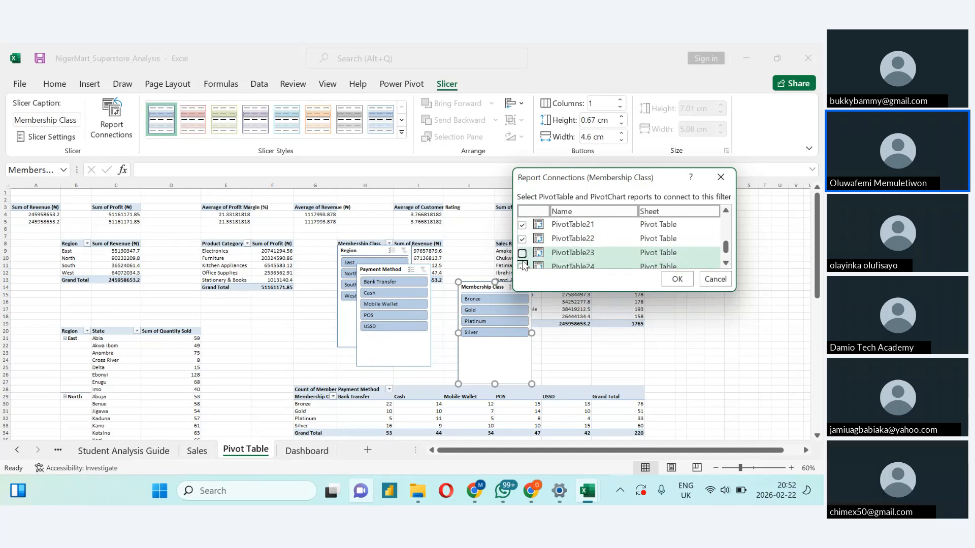
click(726, 263)
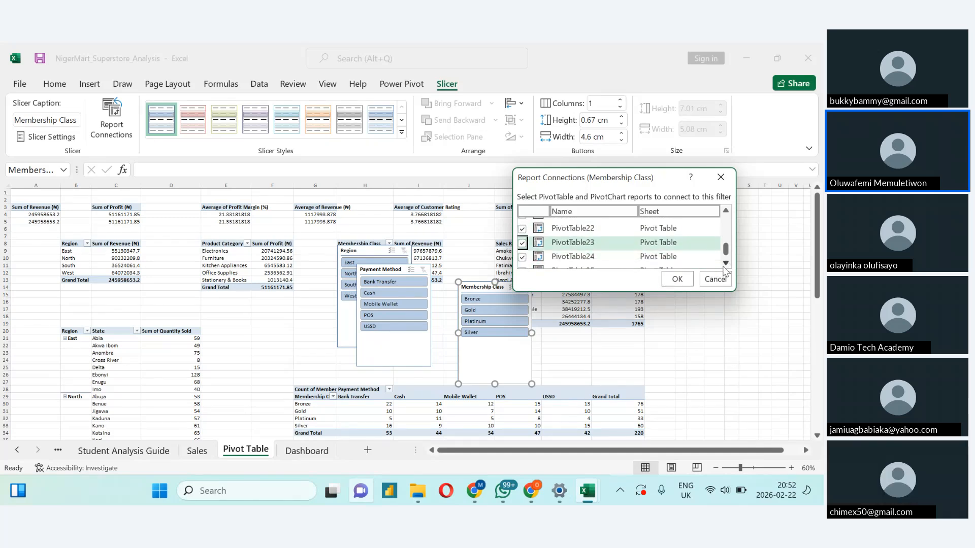
click(726, 262)
click(522, 261)
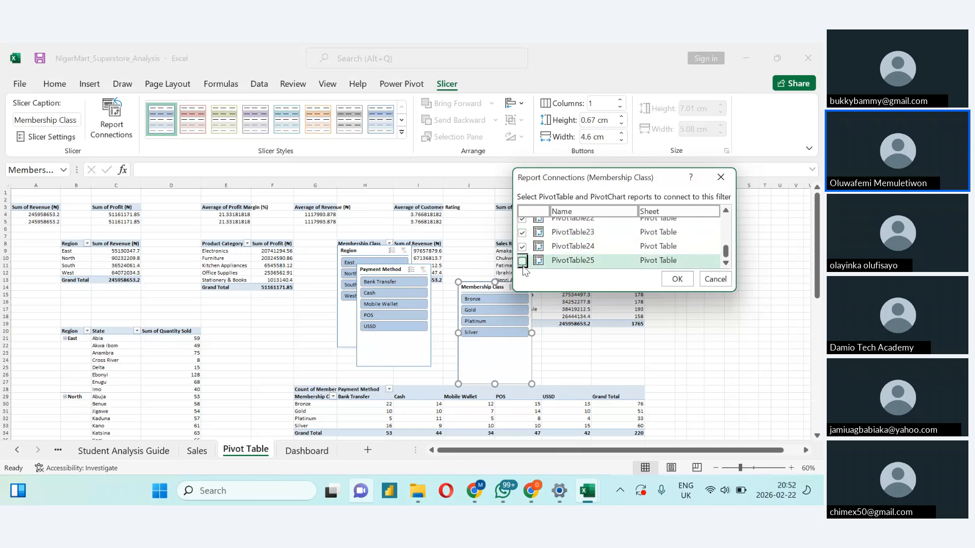
click(675, 280)
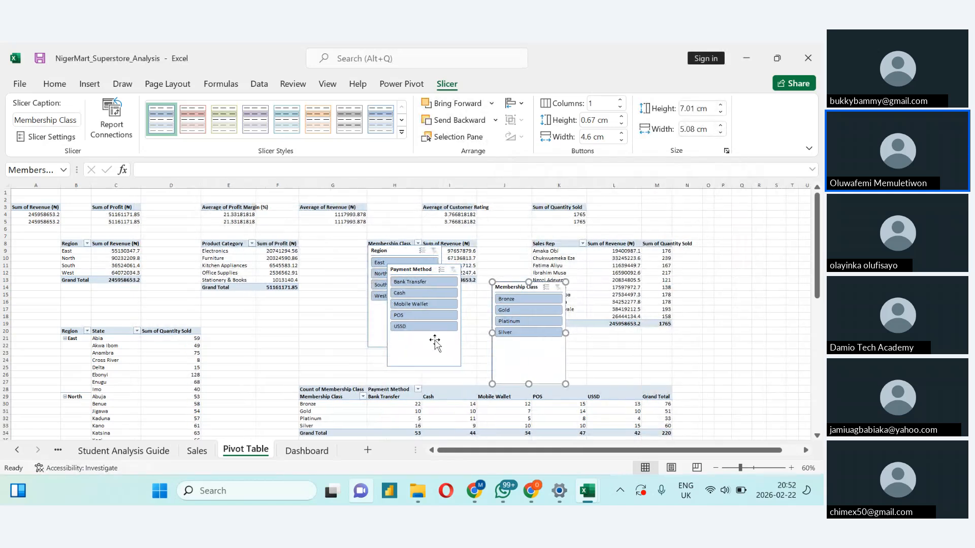
Step: Move the Payment Method slicer up beside the Region slicer's buttons and connect it to PivotTable35 on the Dashboard sheet
drag(434, 341, 466, 322)
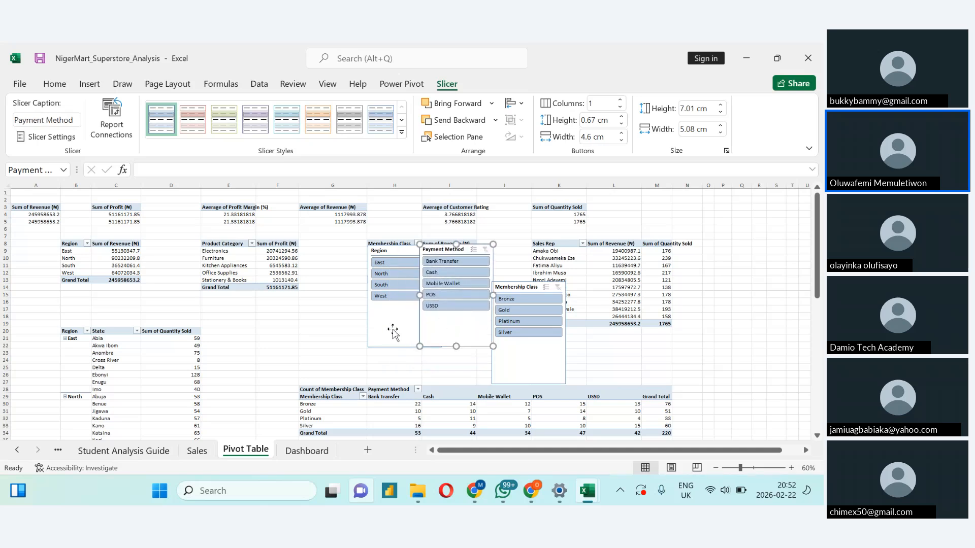
click(111, 119)
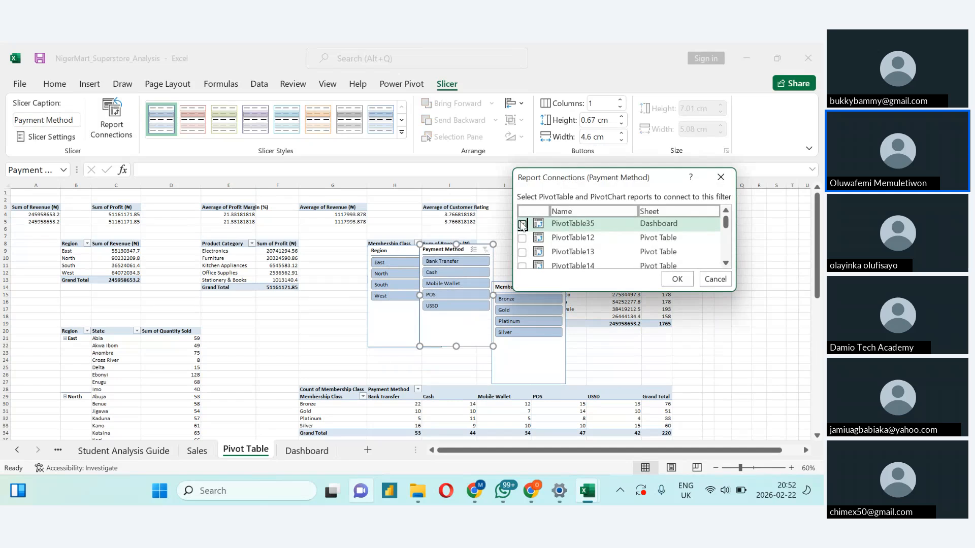
key(Down)
key(Return)
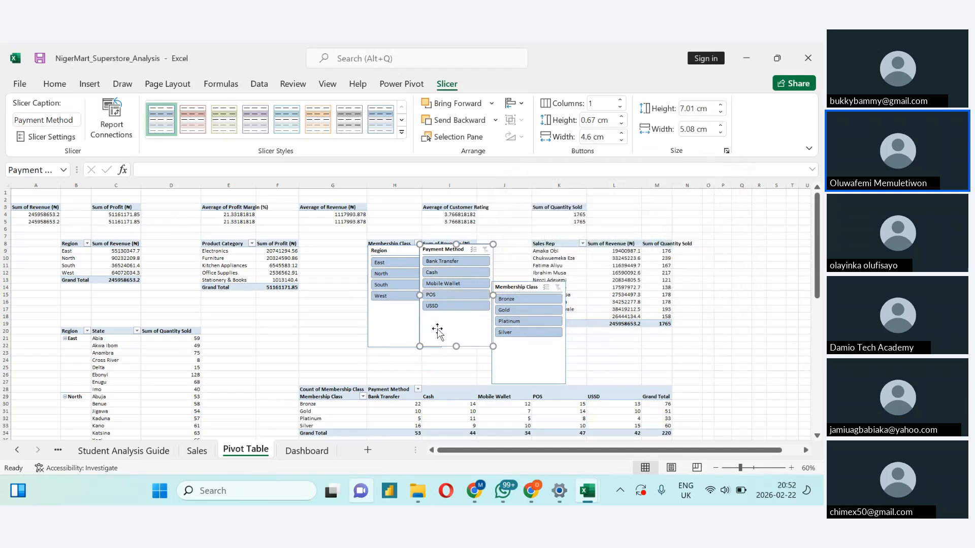
Step: Reopen the Payment Method slicer's report connections and select PivotTable12 through PivotTable17
click(122, 132)
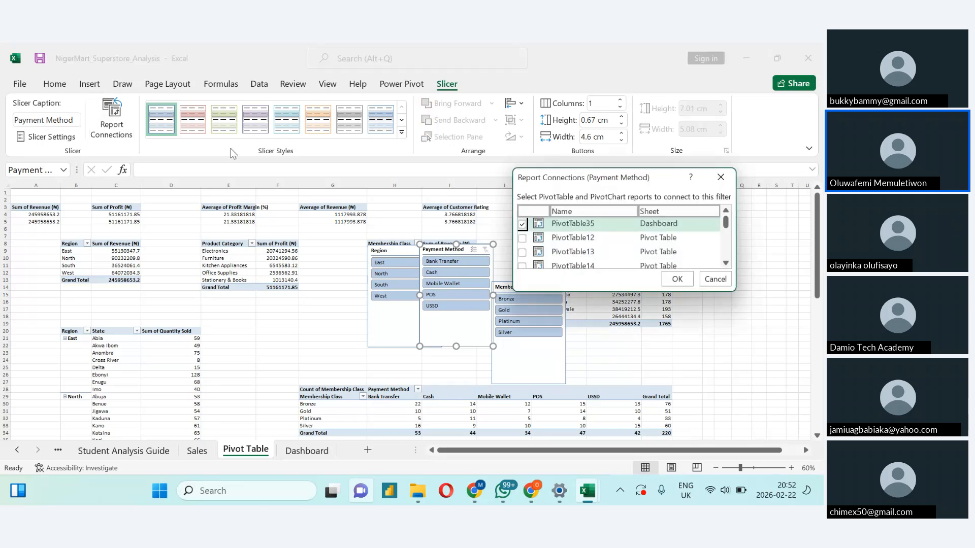
click(522, 238)
click(522, 252)
click(523, 265)
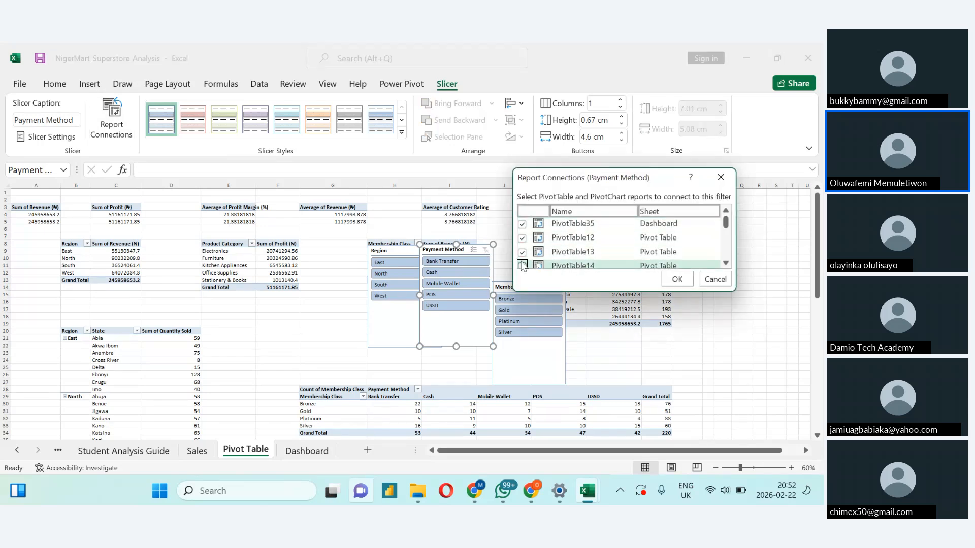
drag(726, 224, 726, 236)
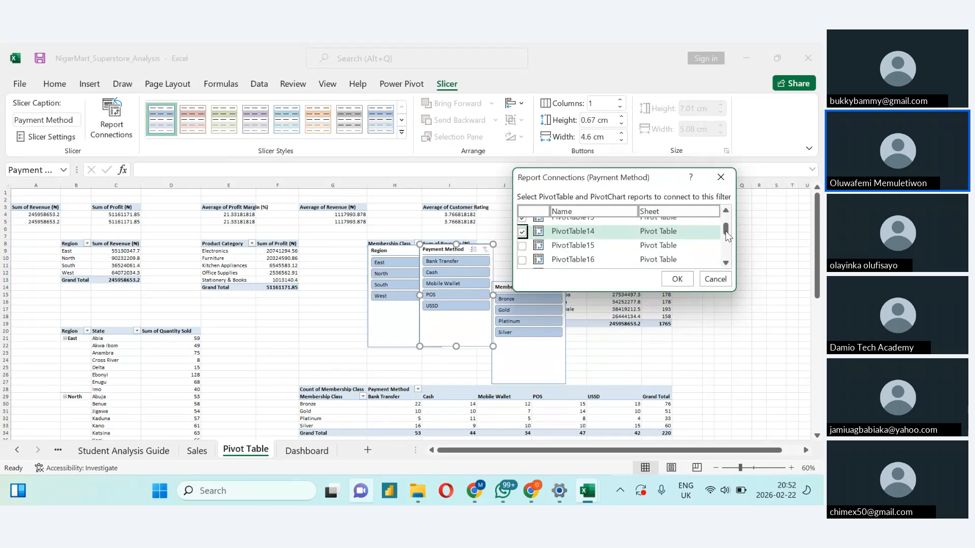
click(521, 239)
click(522, 254)
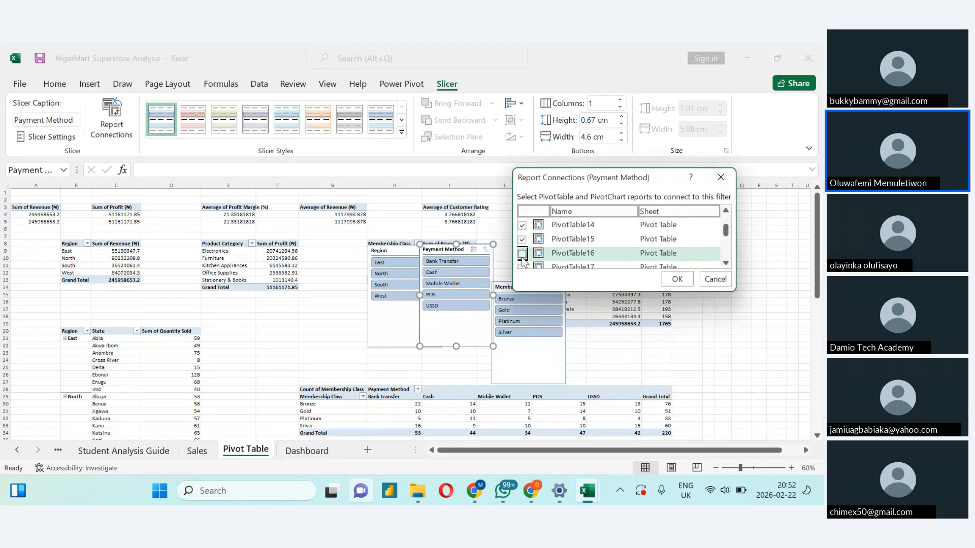
click(522, 265)
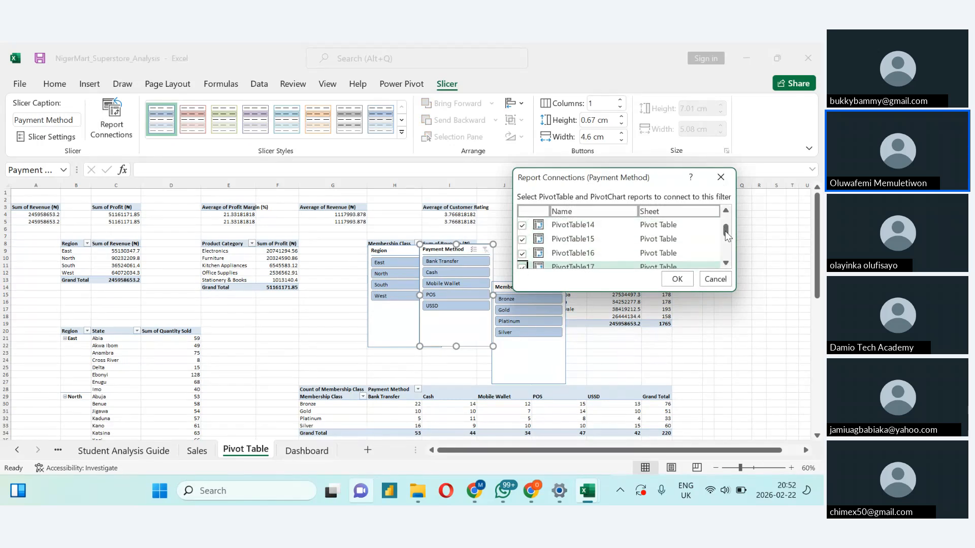
Step: Add PivotTable20 through PivotTable25 to the Payment Method slicer's report connections and apply them
drag(726, 231, 725, 242)
click(521, 242)
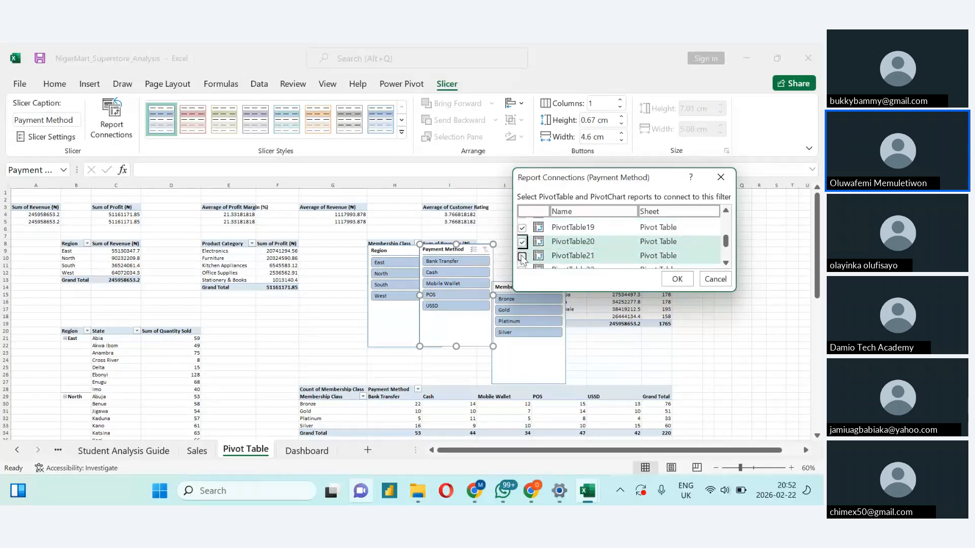
click(522, 256)
drag(725, 242, 725, 258)
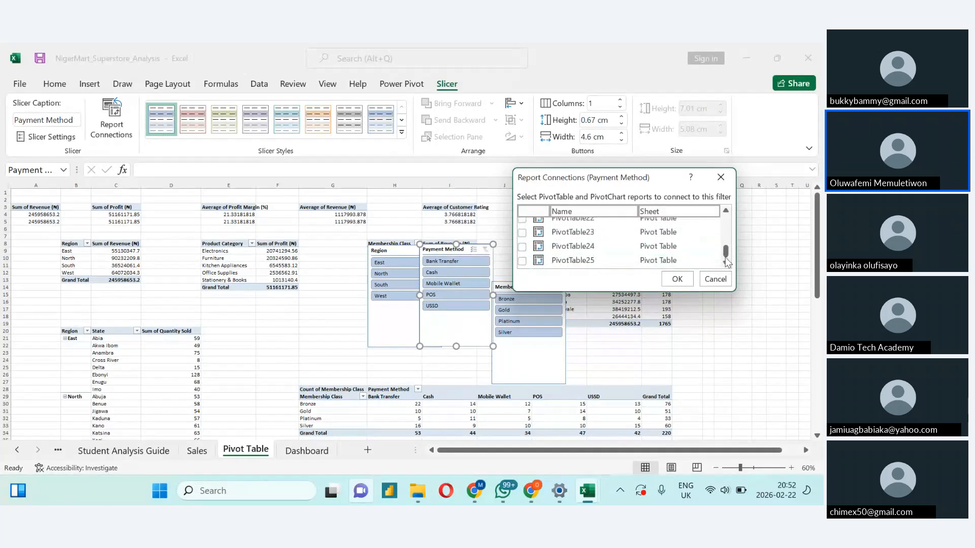
click(522, 261)
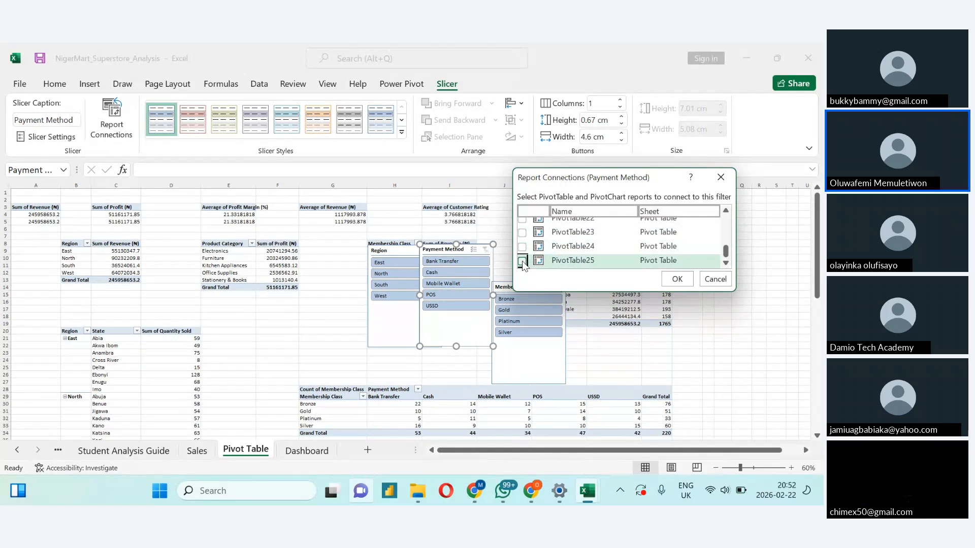
click(522, 247)
click(522, 234)
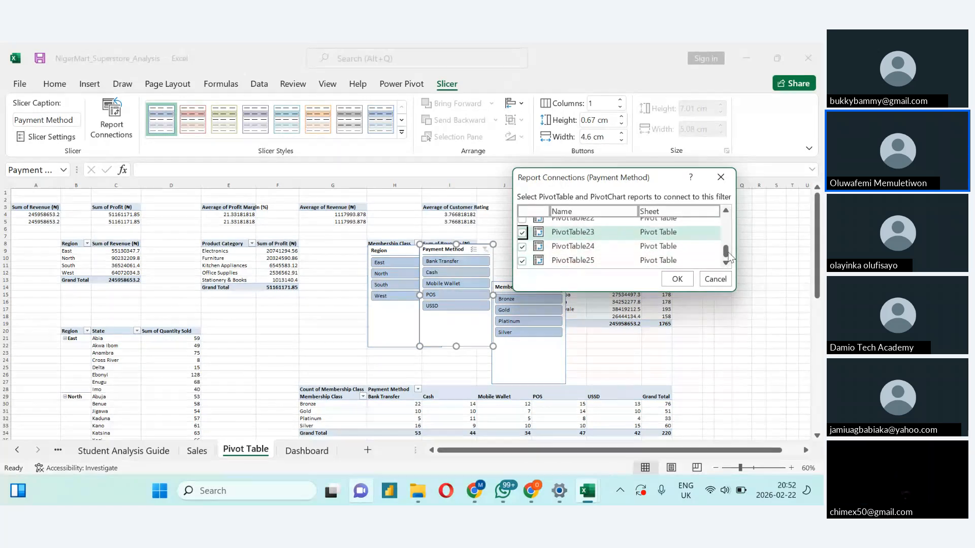
click(523, 240)
mouse_move(729, 257)
mouse_down()
mouse_move(726, 240)
mouse_move(723, 260)
mouse_up()
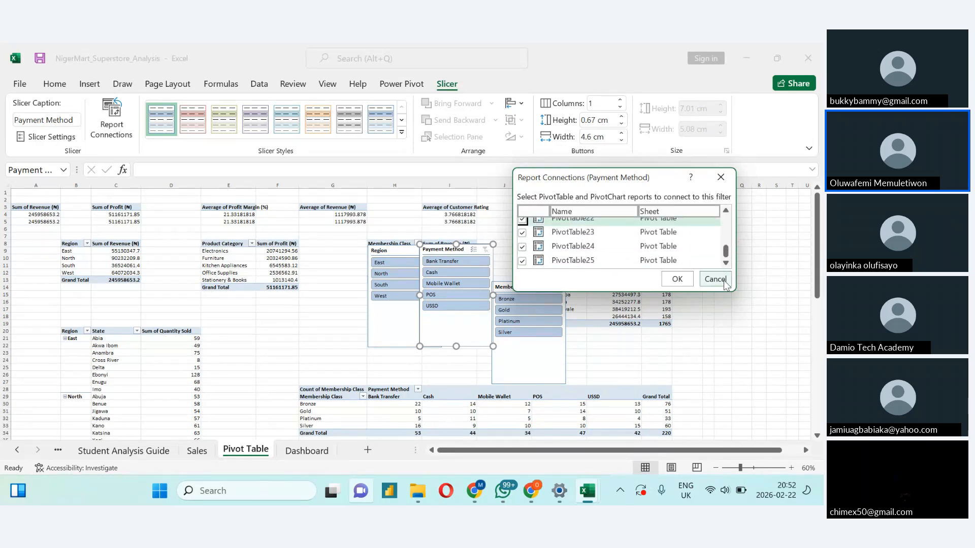
click(671, 284)
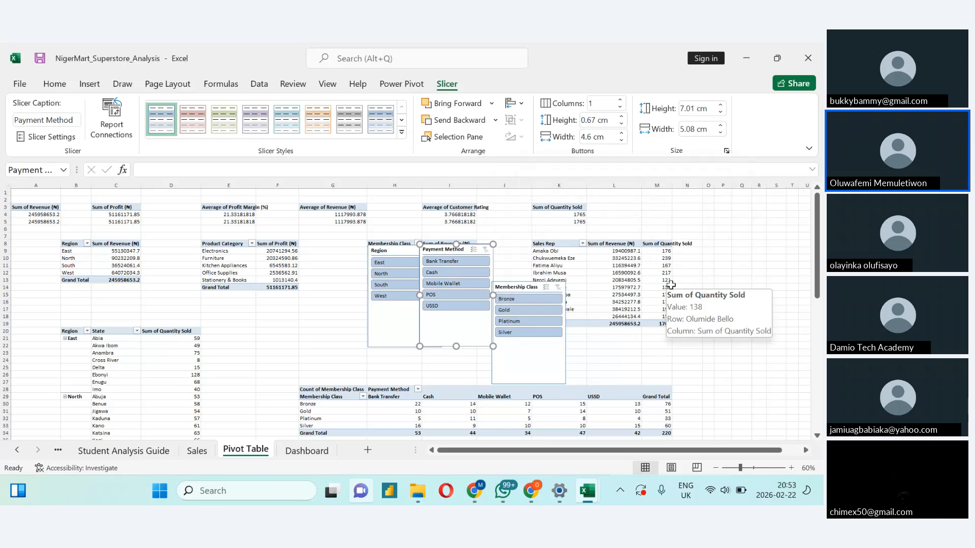
Step: Open the Region slicer's report connections and select PivotTable35, PivotTable12, PivotTable13 and PivotTable14
click(393, 315)
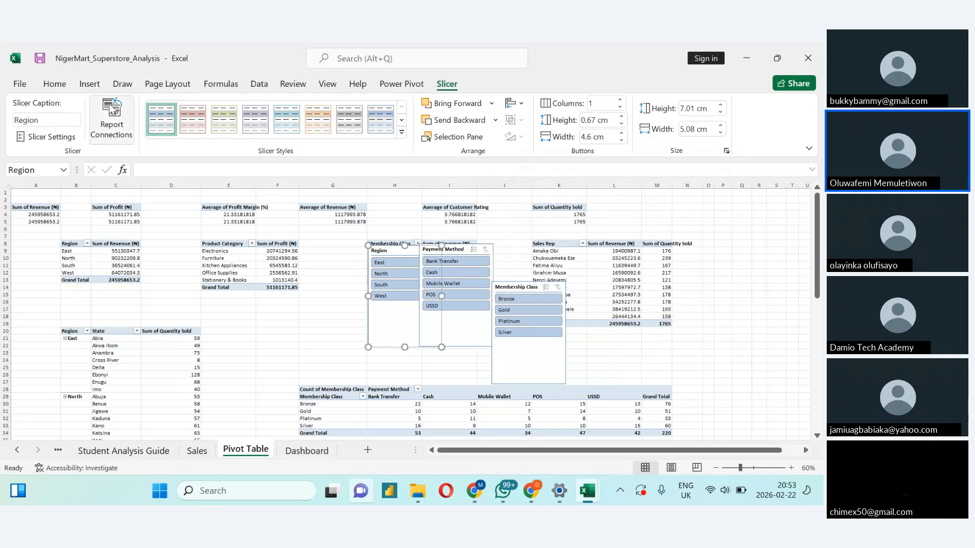
click(112, 117)
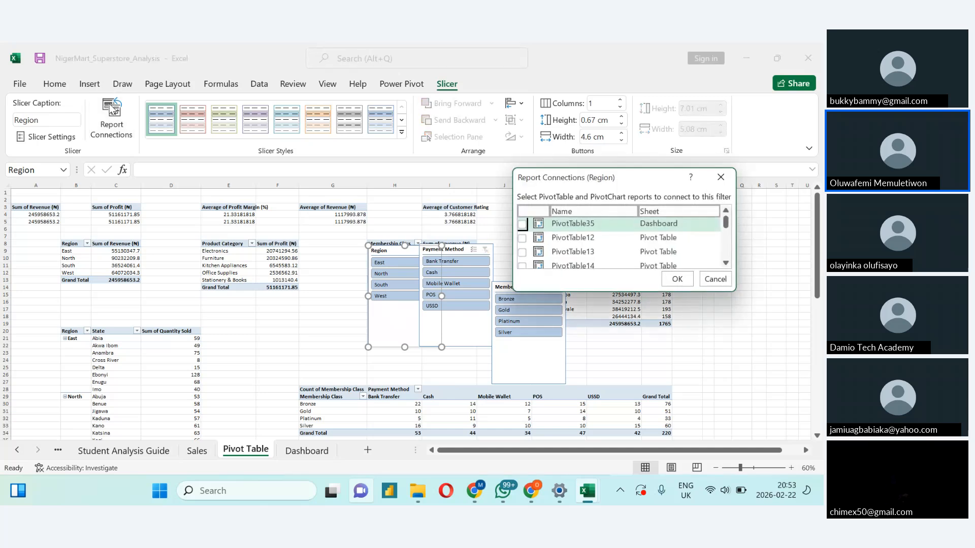
click(522, 225)
click(522, 238)
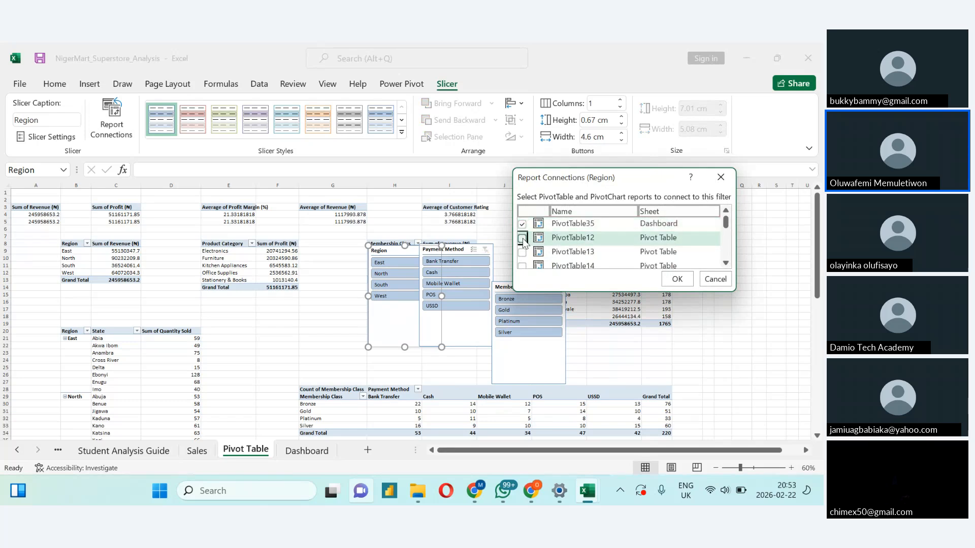
click(522, 251)
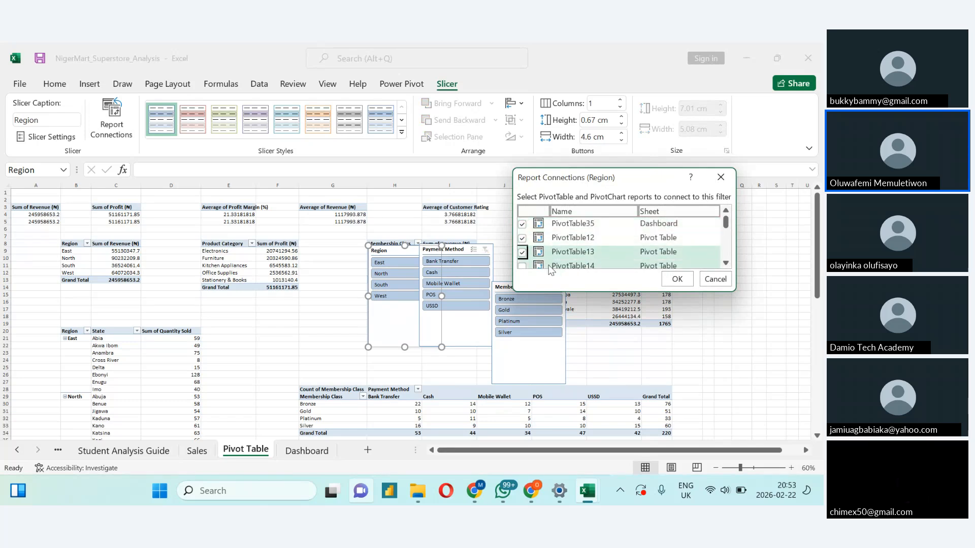
click(526, 265)
Step: Select PivotTable15, PivotTable16 and PivotTable17 in the Region slicer's report connections
scroll(660, 223, down, 2)
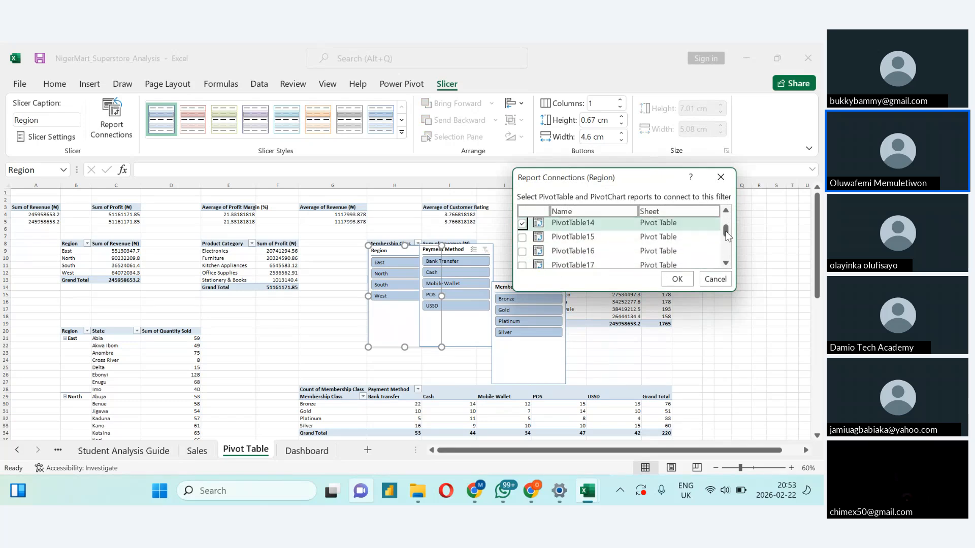
click(522, 227)
click(522, 240)
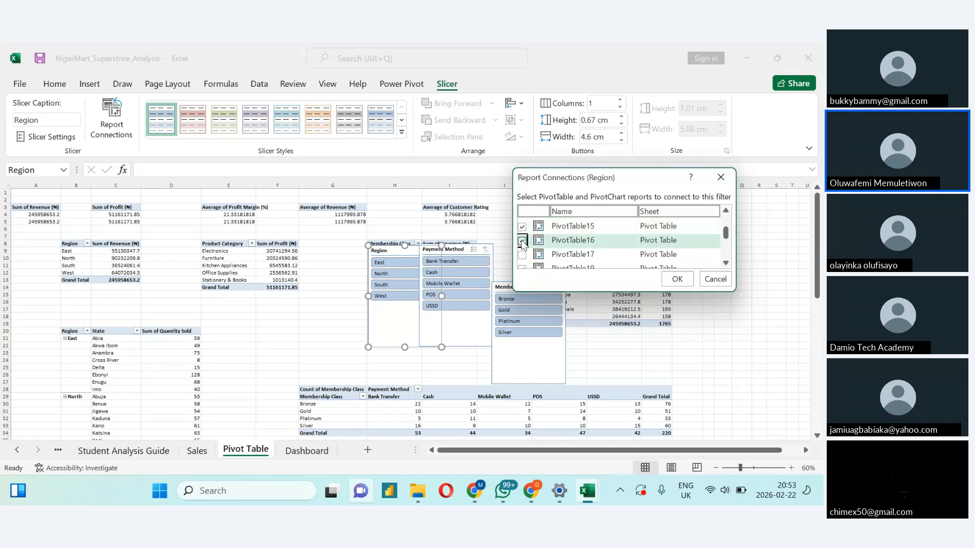
click(522, 255)
Step: Add PivotTable20 through PivotTable25 to the Region slicer's report connections and apply them
drag(726, 233, 726, 241)
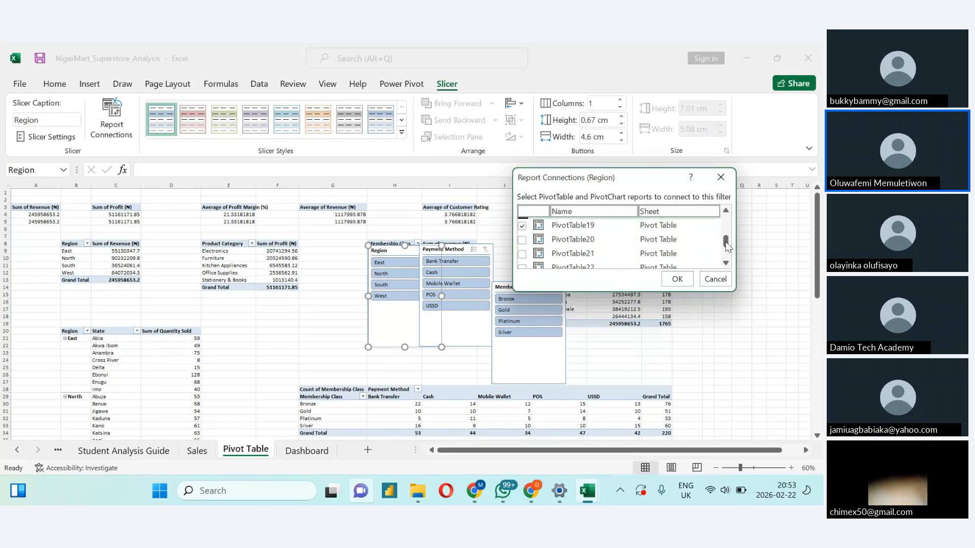
click(522, 239)
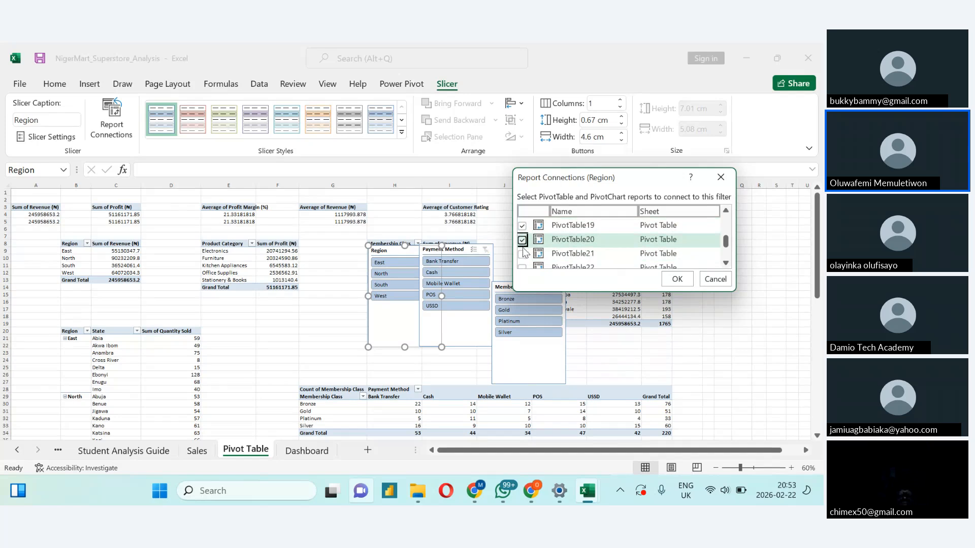
click(522, 253)
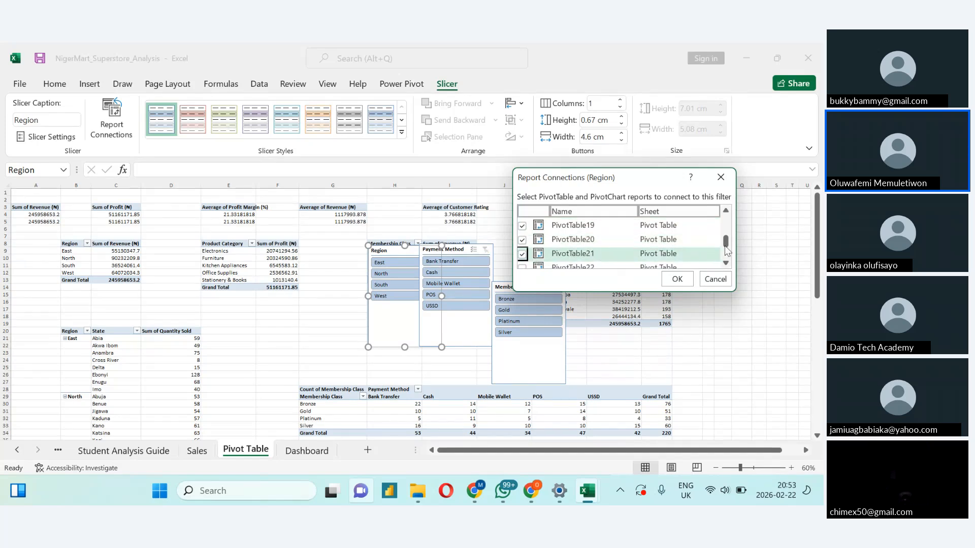
drag(727, 250, 727, 257)
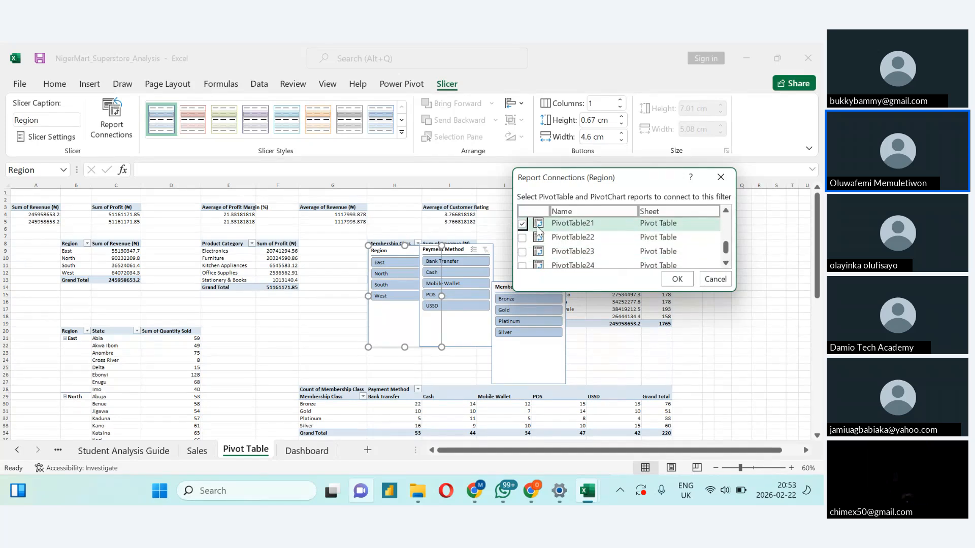
click(521, 237)
click(522, 252)
click(522, 265)
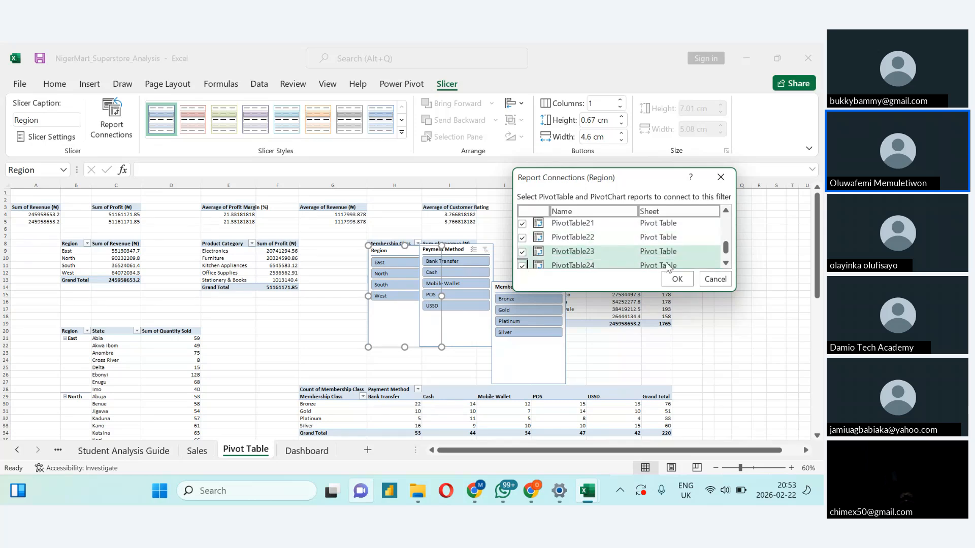
click(726, 260)
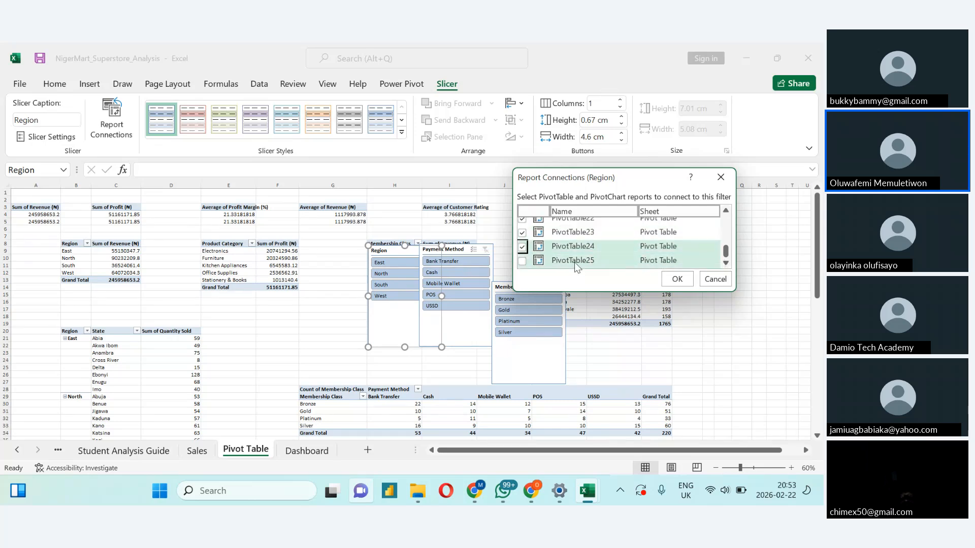
click(522, 261)
click(677, 279)
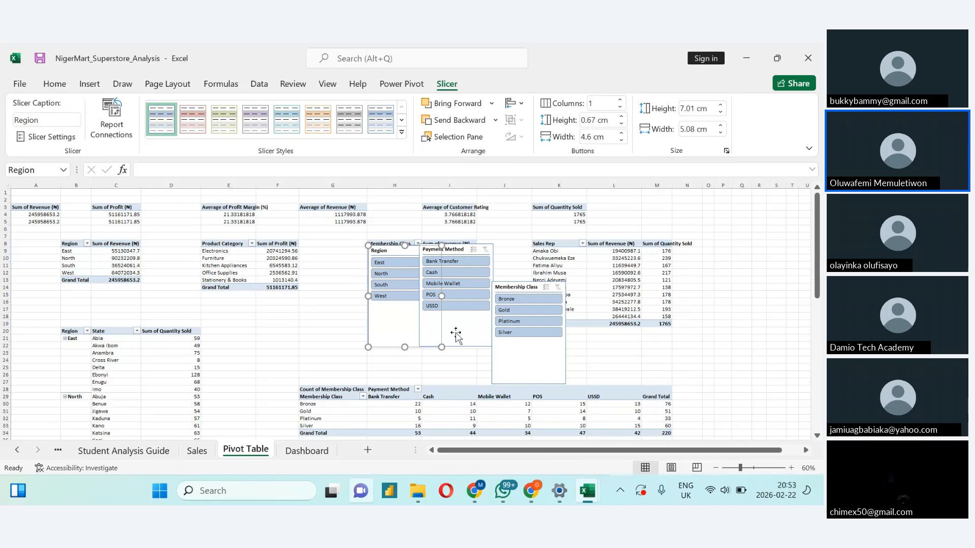
Step: Copy the Region, Payment Method and Membership Class slicers from the Pivot Table sheet to the Dashboard sheet
ctrl+click(474, 333)
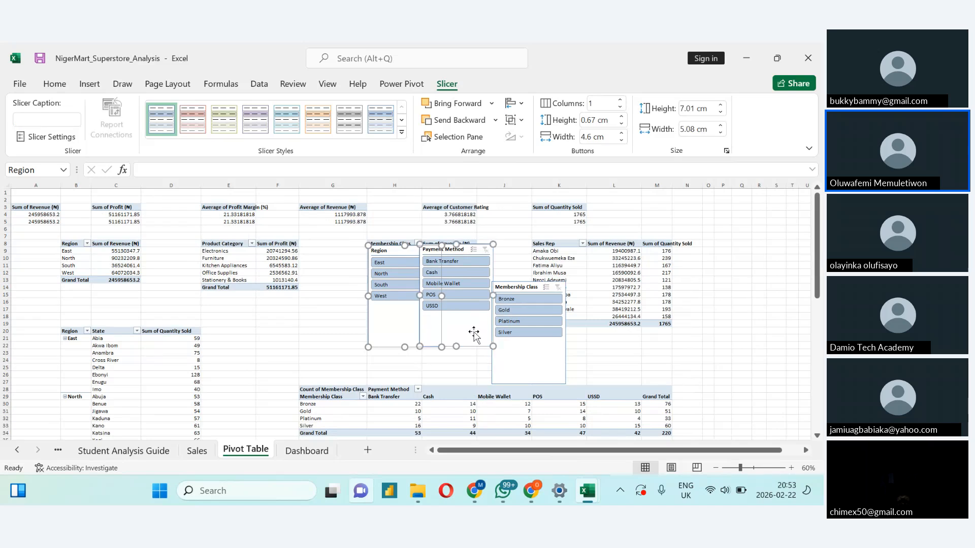
ctrl+click(510, 353)
right_click(510, 354)
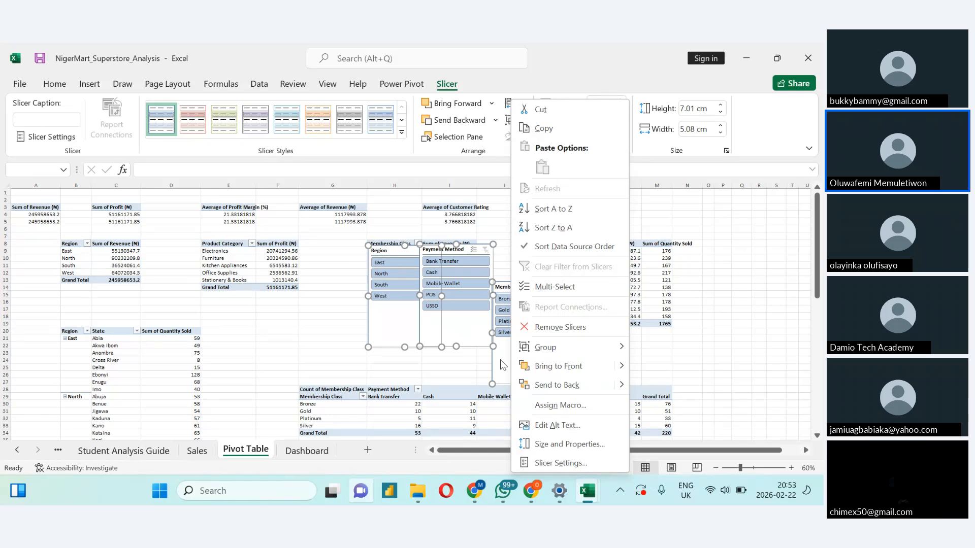
key(Escape)
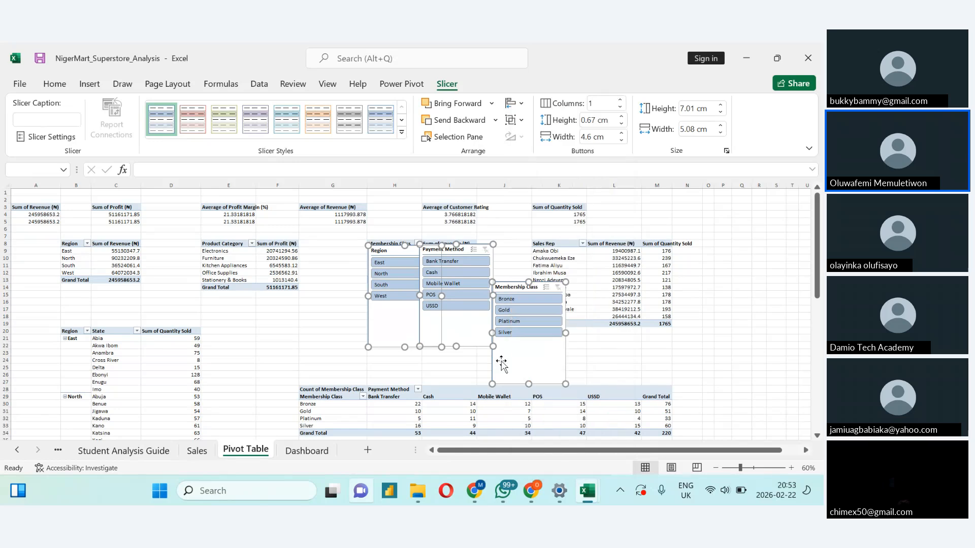
click(308, 451)
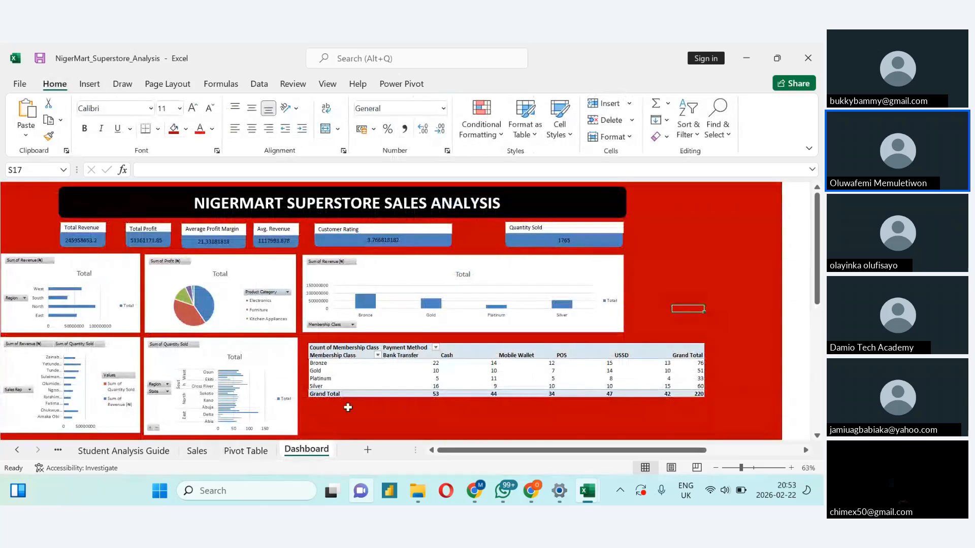
key(ctrl+v)
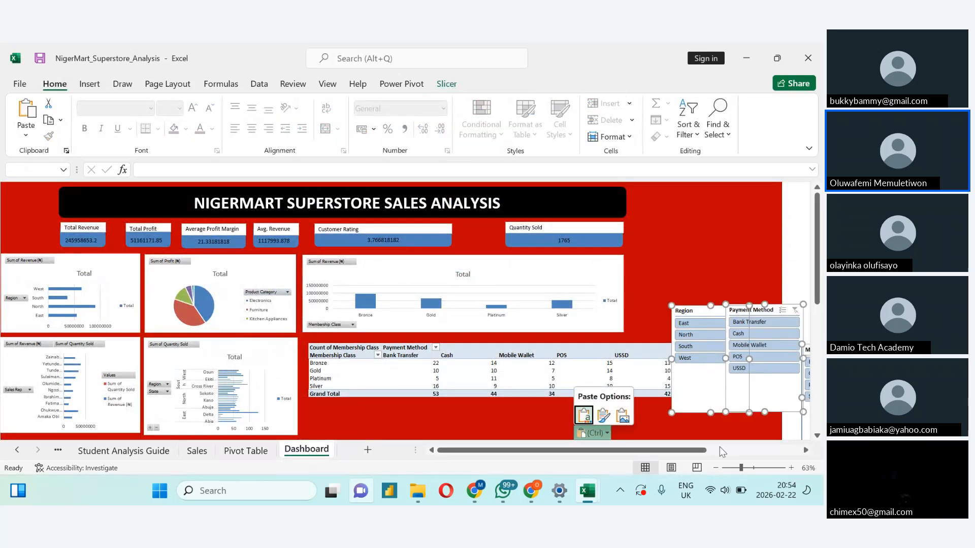
Step: Arrange the pasted slicers with Region beside the dashboard title, Payment Method next to it and a shortened Membership Class below Payment Method
click(694, 385)
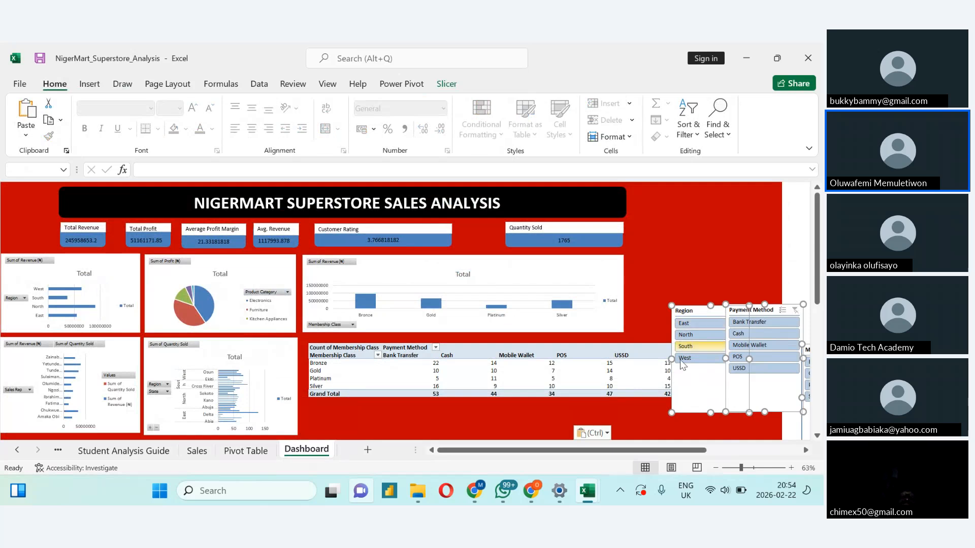
drag(685, 380, 661, 246)
click(711, 286)
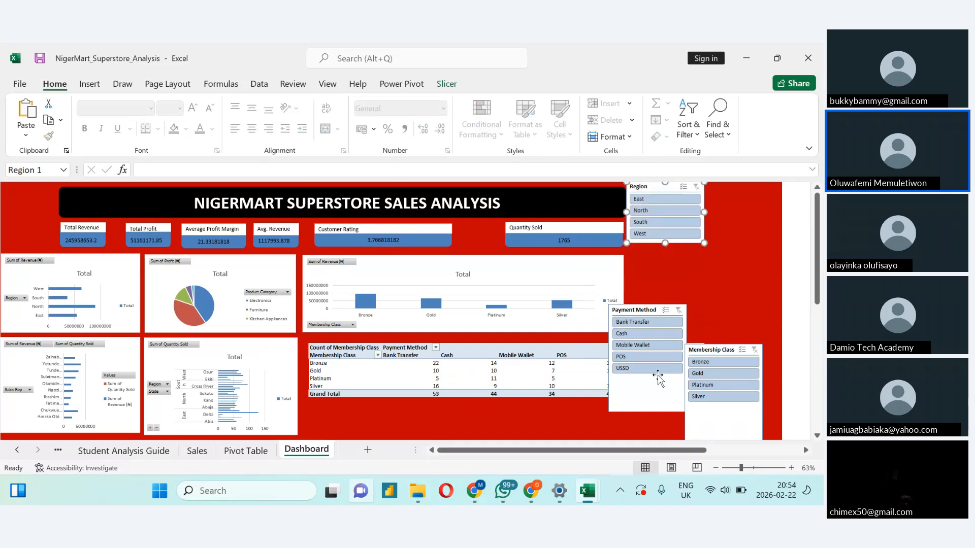
drag(657, 396, 745, 256)
drag(731, 421, 743, 335)
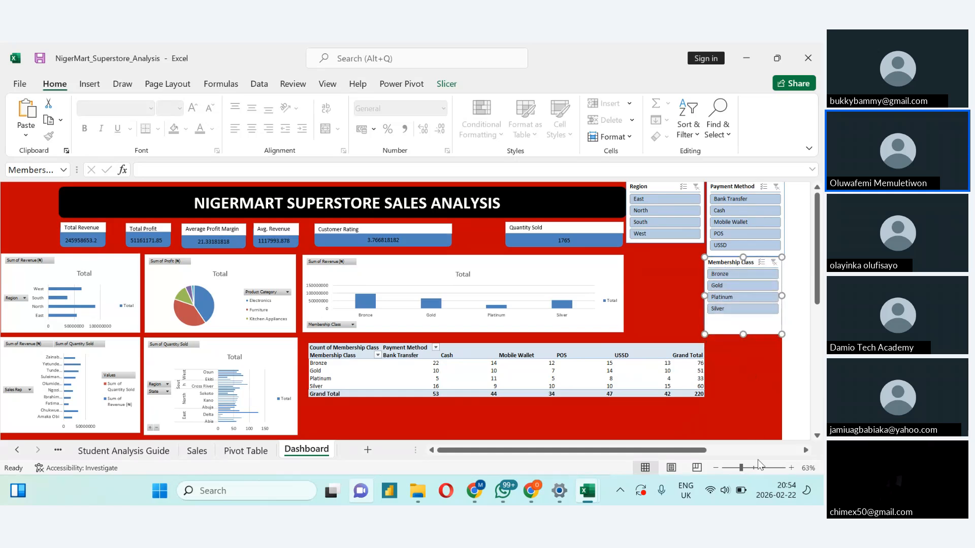
drag(742, 468, 739, 469)
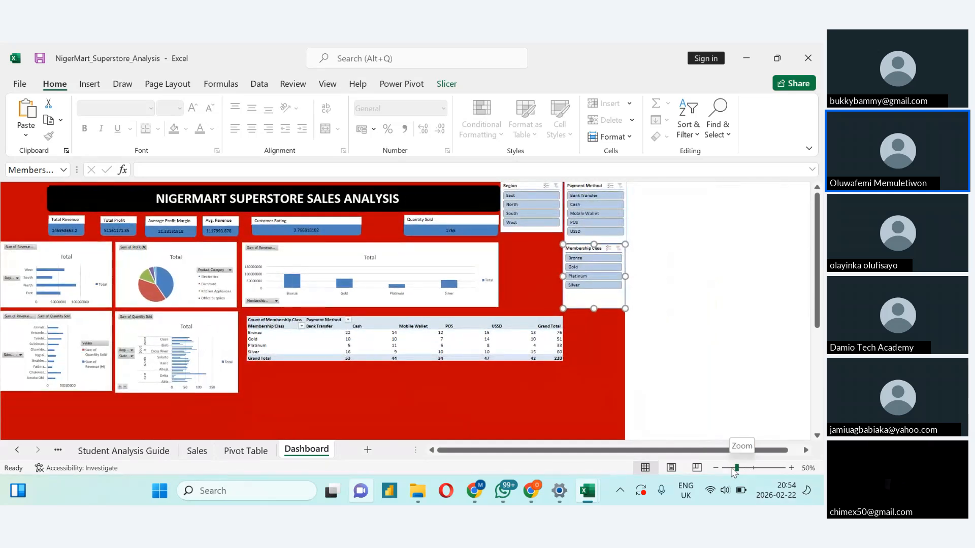
drag(740, 468, 744, 468)
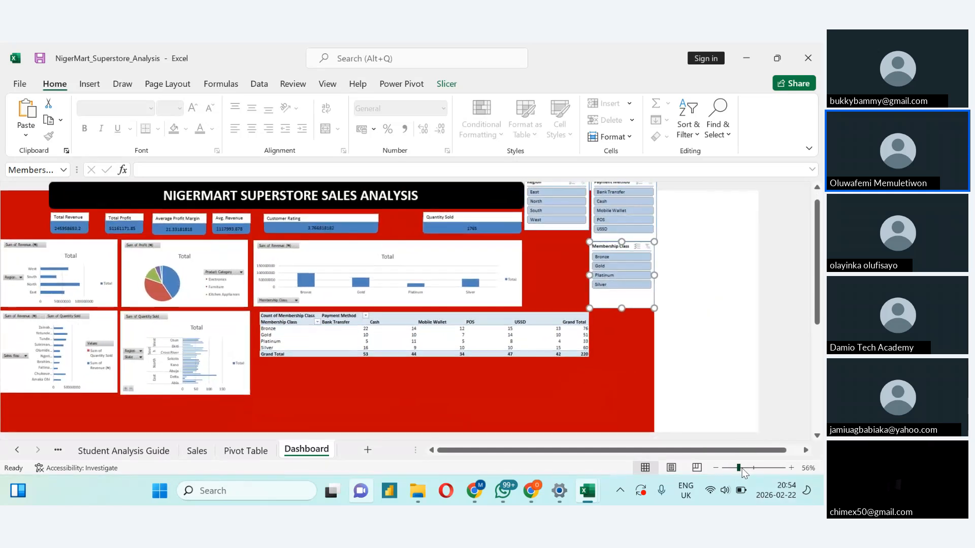
click(727, 393)
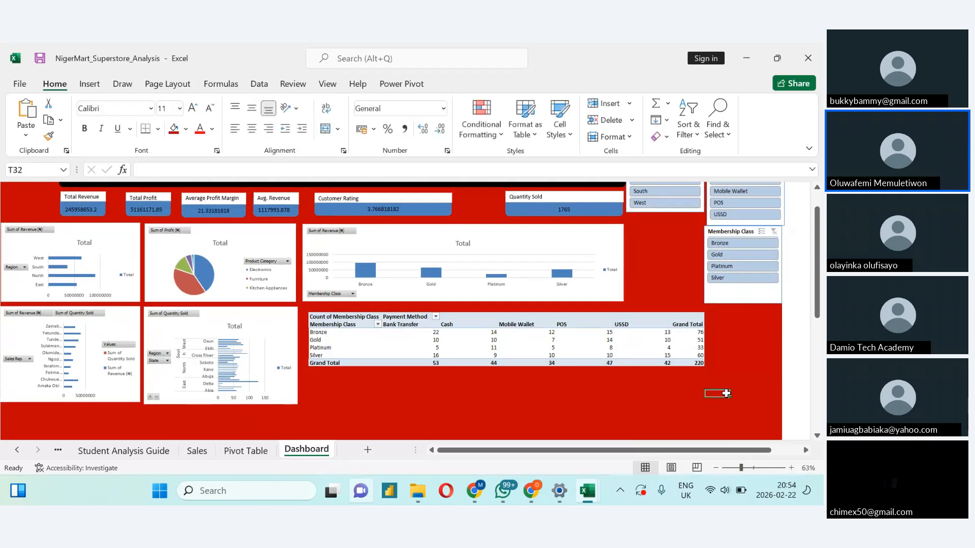
drag(814, 232, 821, 231)
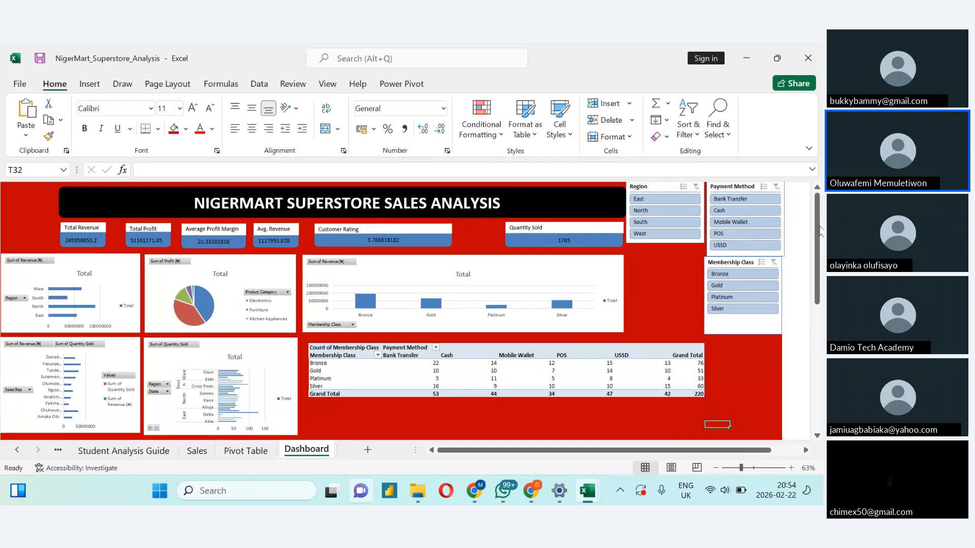
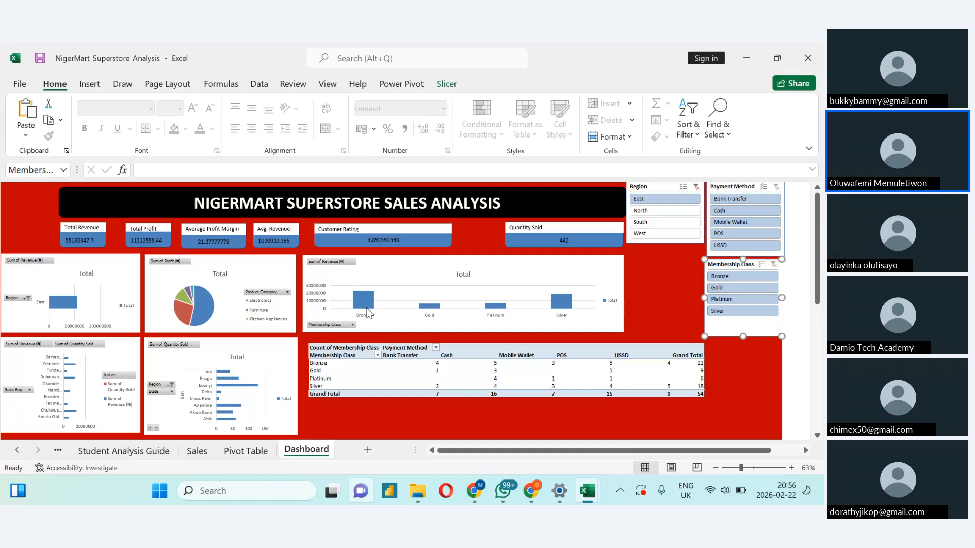
Step: Inspect the Bronze revenue bar under the East filter and clear the Region slicer's filter
mouse_move(365, 308)
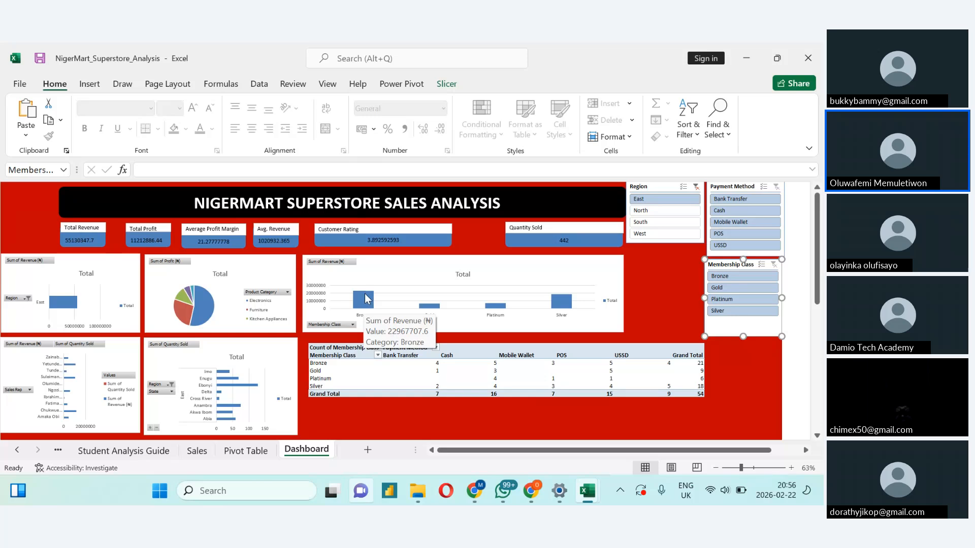
click(643, 199)
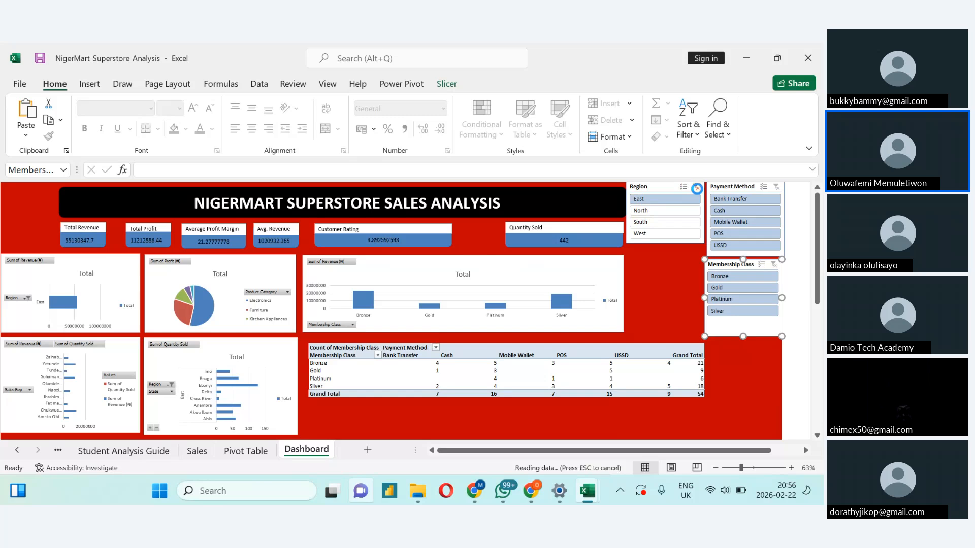
click(696, 188)
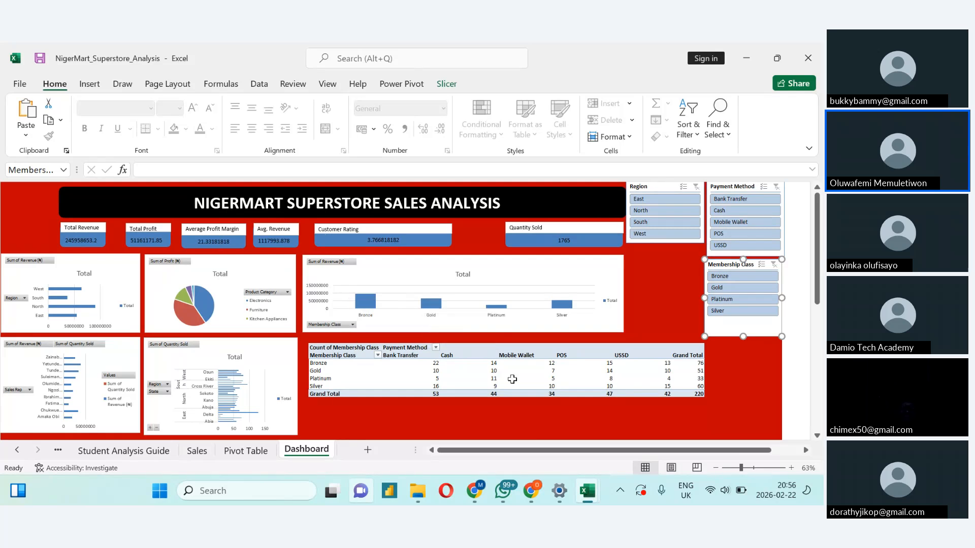
Step: Test the slicers by filtering the dashboard to the East region and Bank Transfer payments, and clear both filters
click(644, 198)
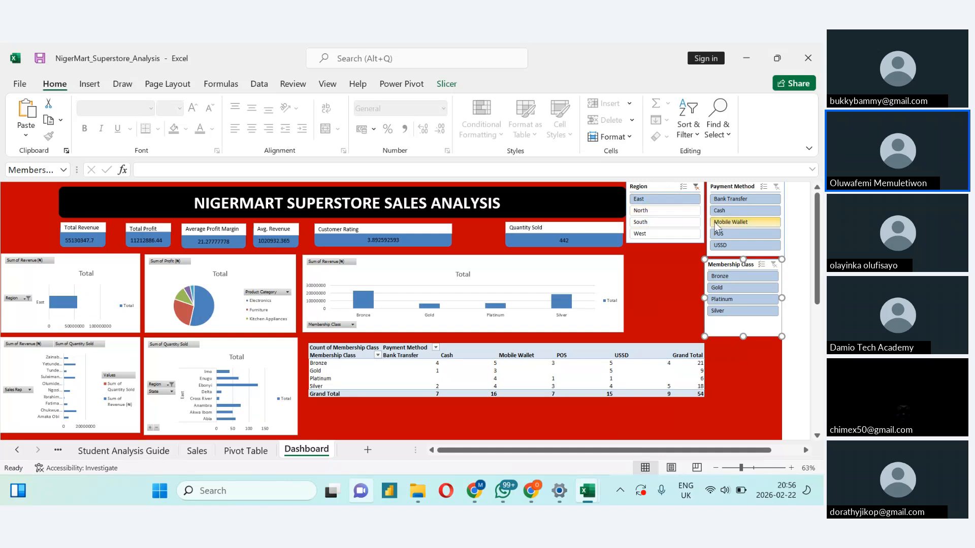
click(721, 200)
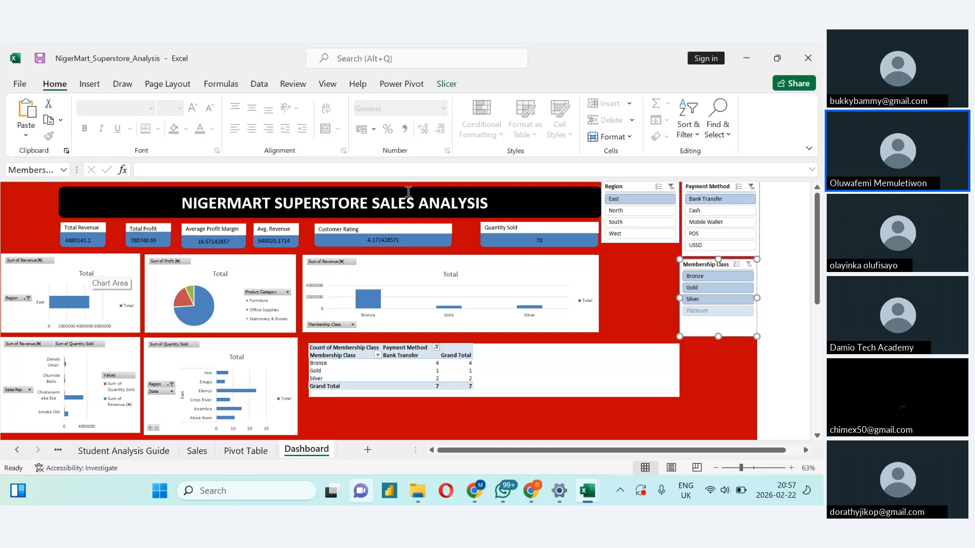
click(672, 189)
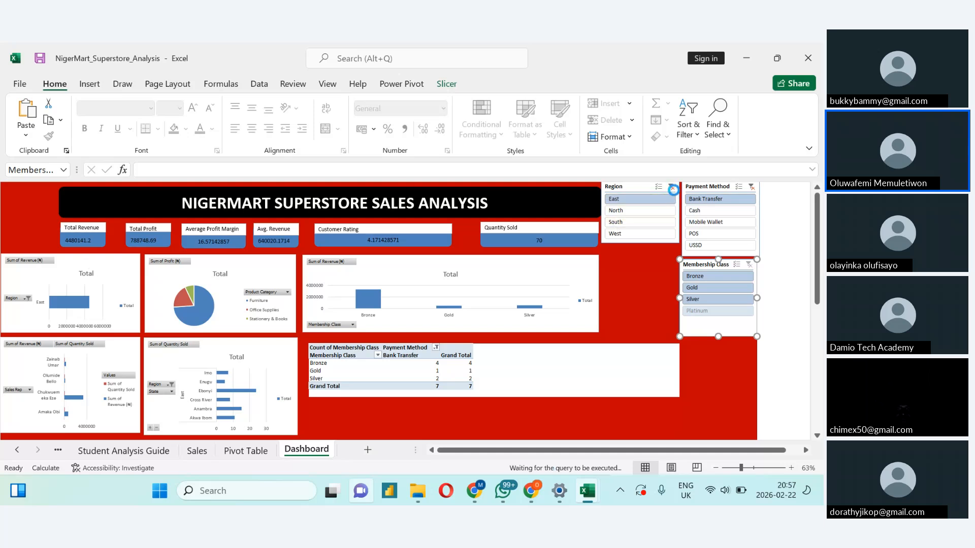
click(751, 186)
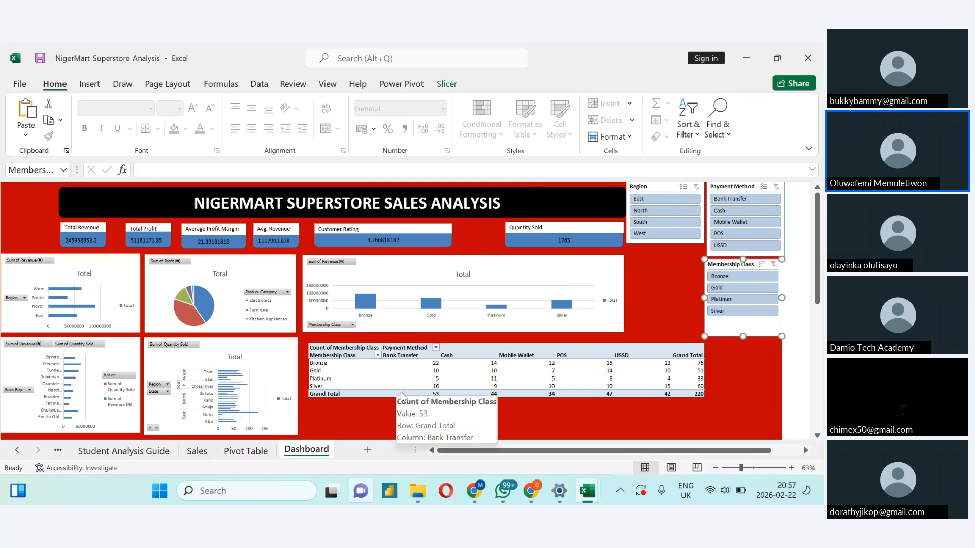
key(alt+Tab)
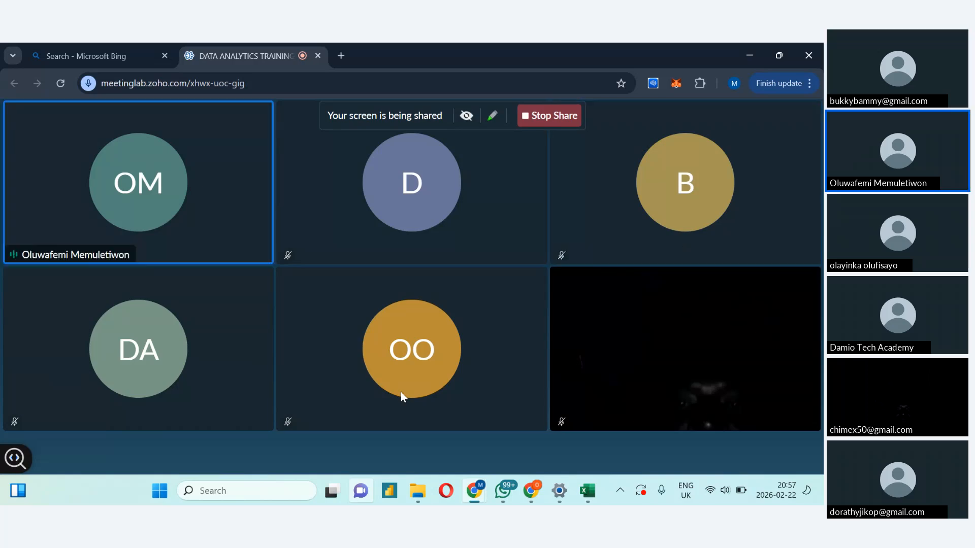
key(alt+Tab)
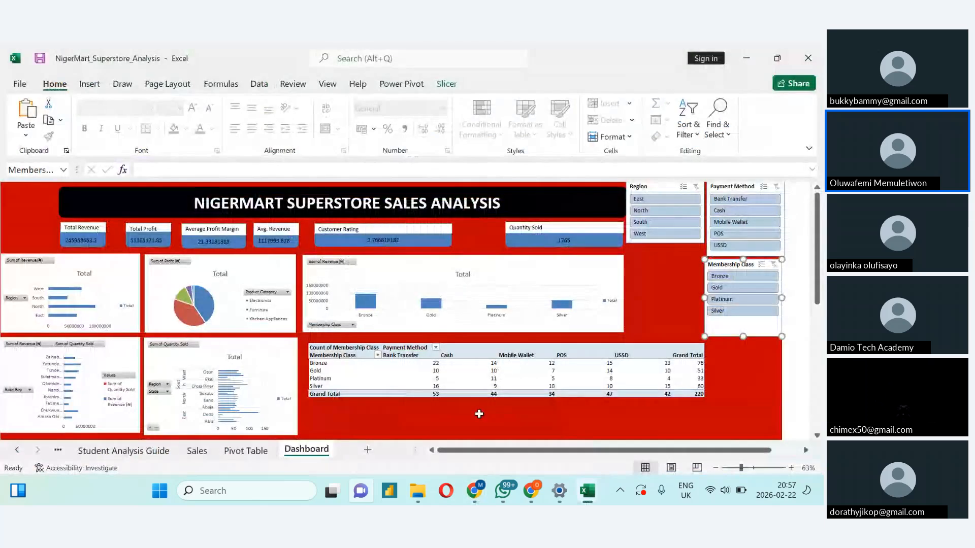
Step: On the Pivot Table sheet, shift the three overlapping slicers toward the Product Category table and separate Region from the other two
click(232, 451)
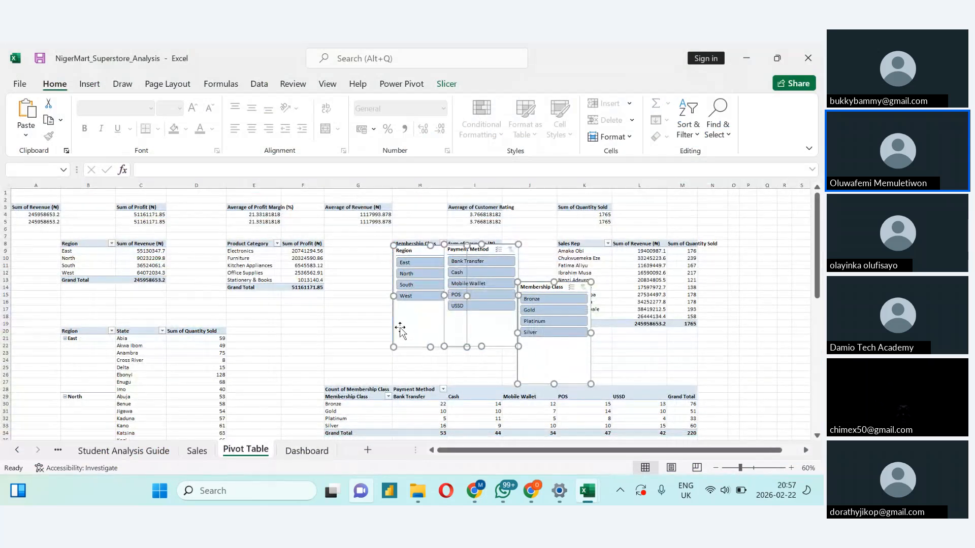
drag(400, 327, 330, 352)
click(693, 361)
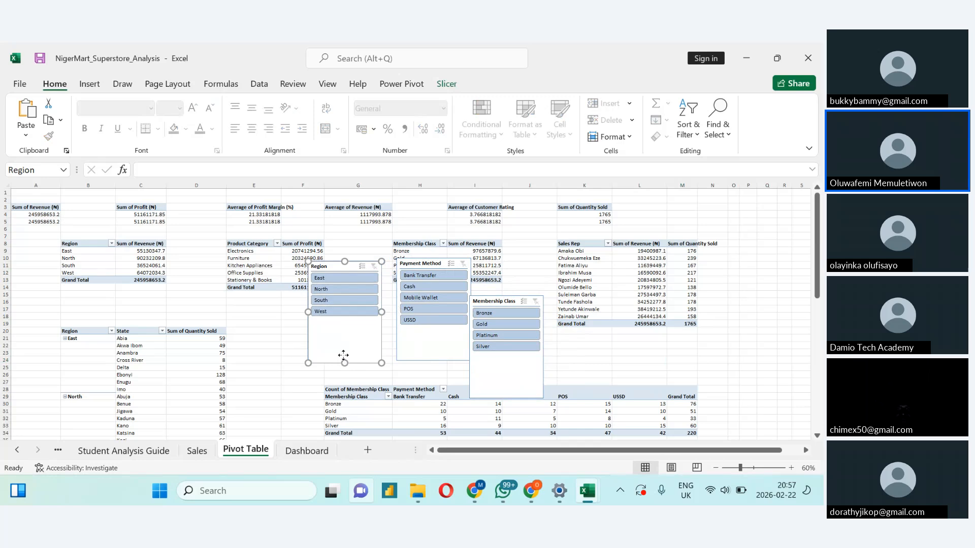
mouse_move(344, 355)
mouse_down()
mouse_move(385, 353)
mouse_move(332, 348)
mouse_up()
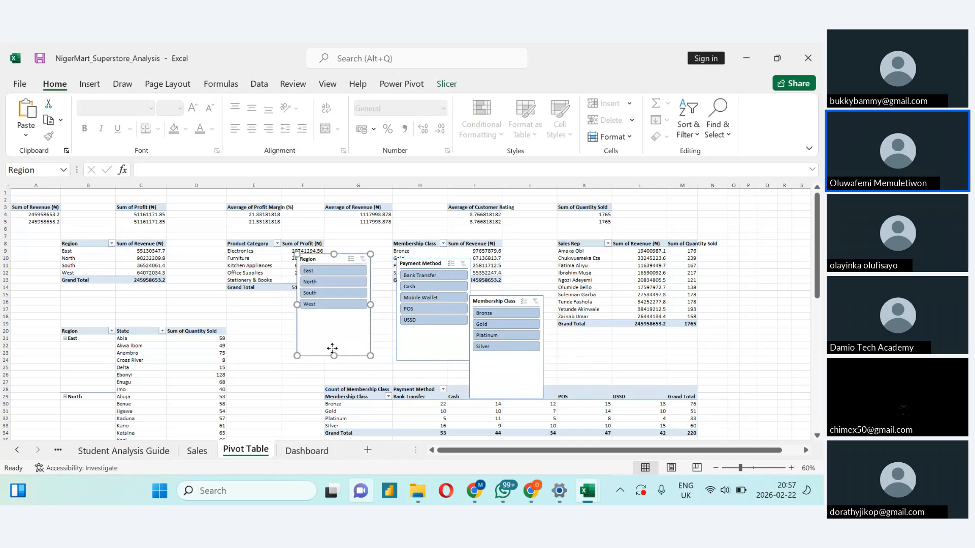
click(428, 345)
click(498, 376)
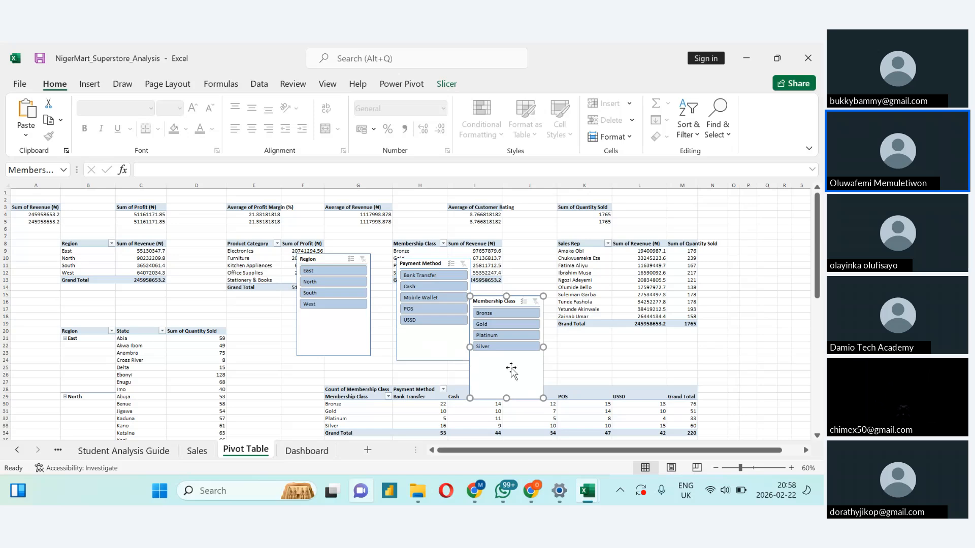
Step: Review the Membership Class slicer's report connections, keeping the Dashboard and Pivot Table sheet pivot tables ticked
click(450, 86)
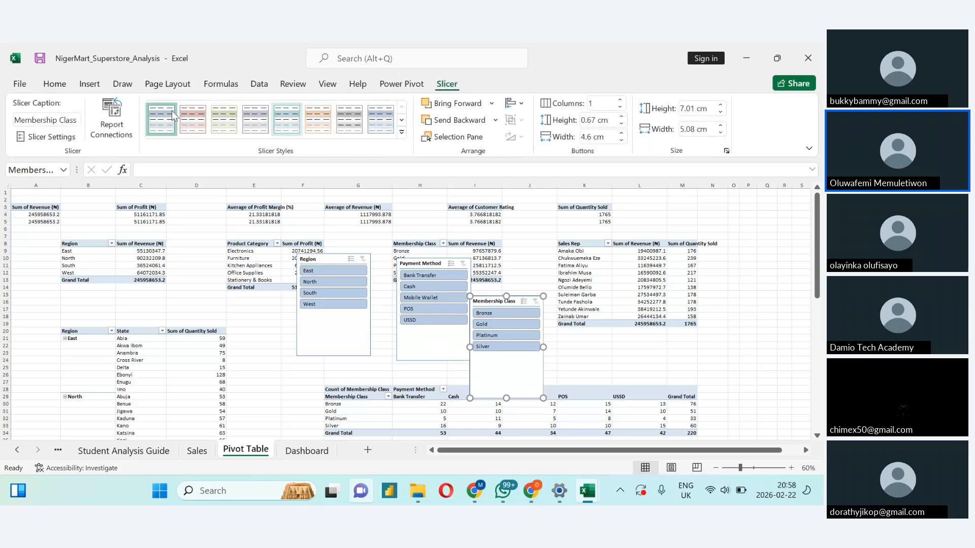
click(113, 117)
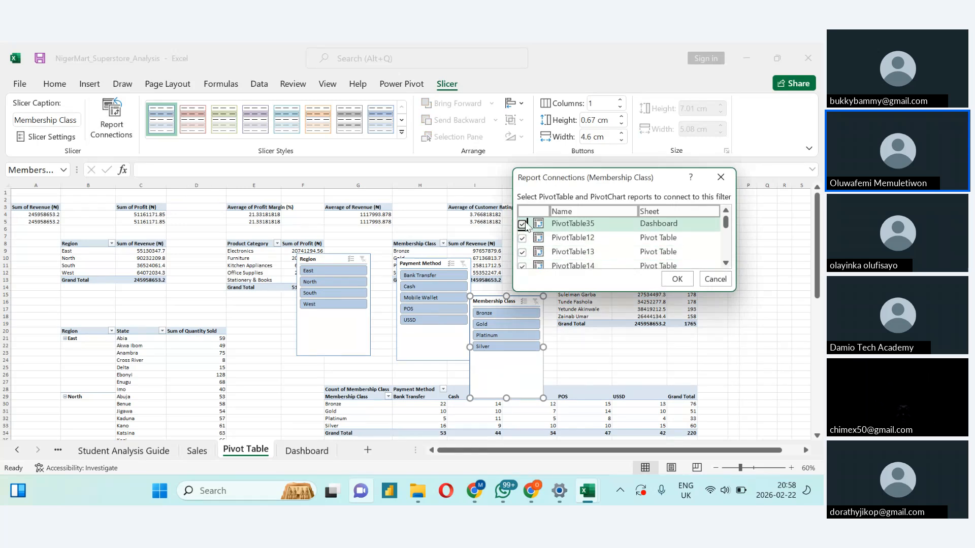
click(523, 251)
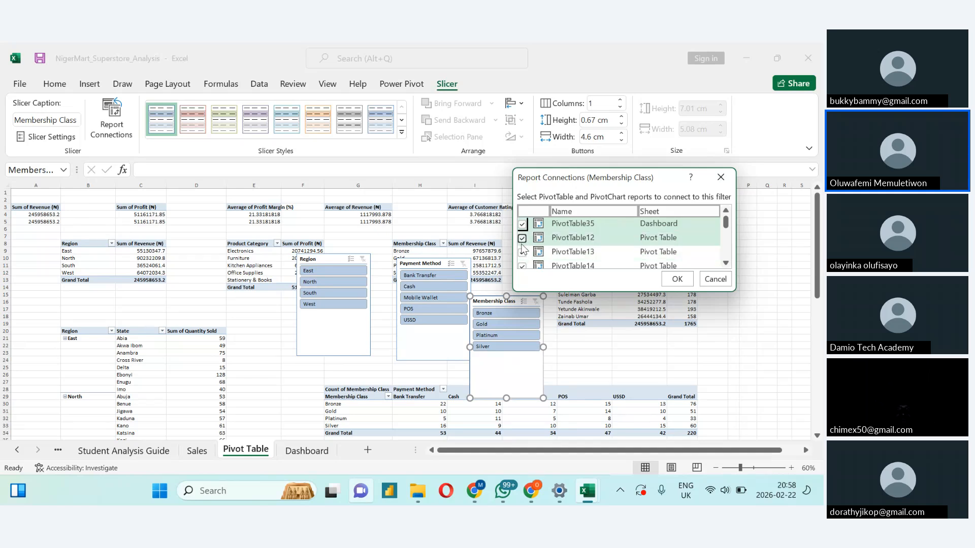
click(522, 252)
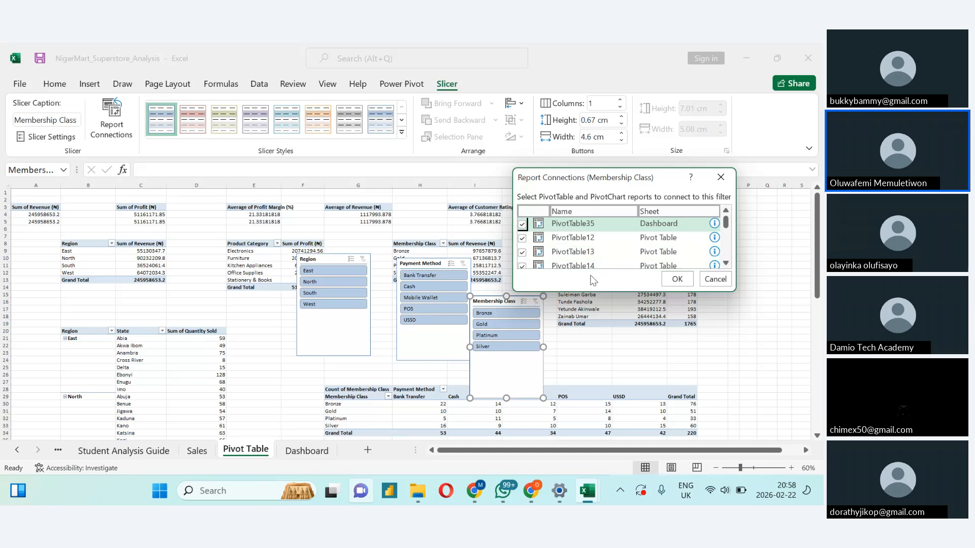
click(676, 279)
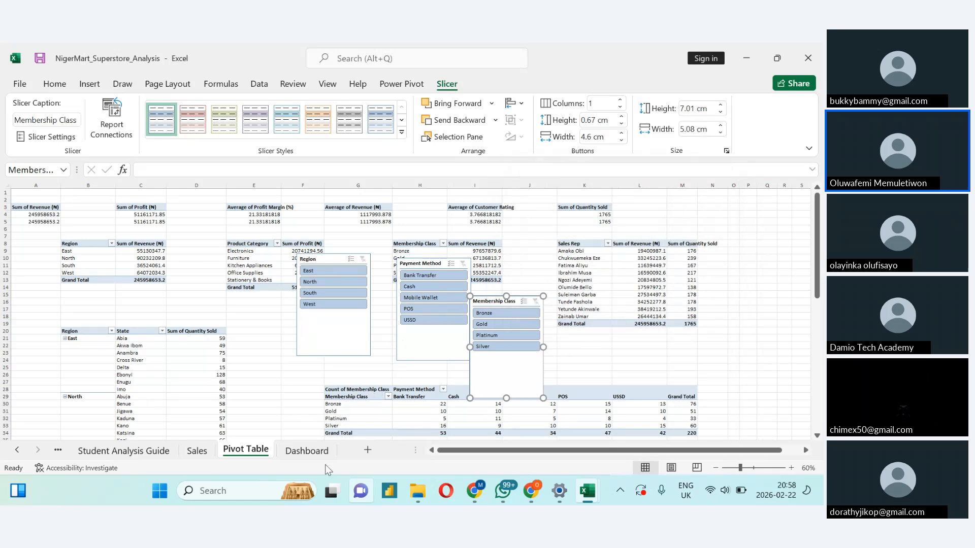
Step: Compare the slicers on the Pivot Table sheet with their copies on the Dashboard sheet
click(306, 453)
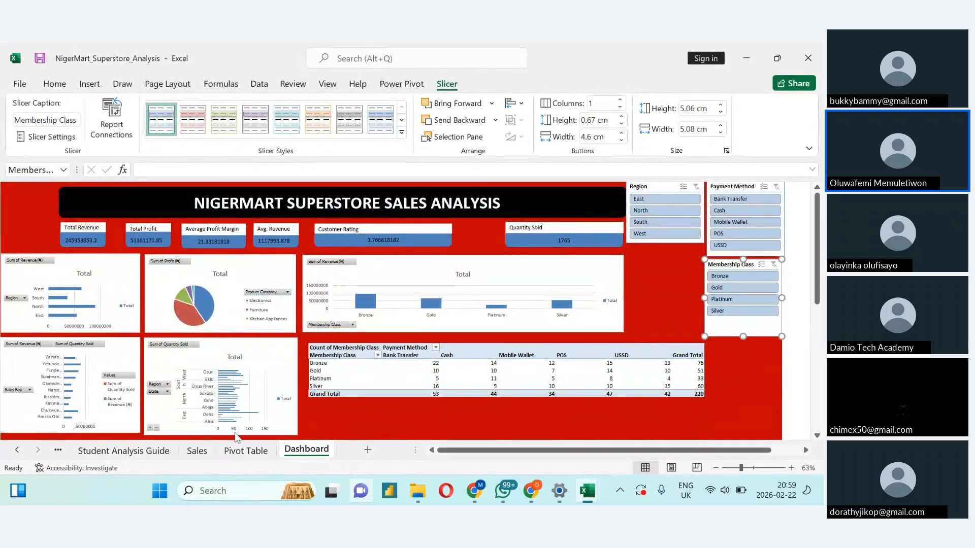
click(242, 457)
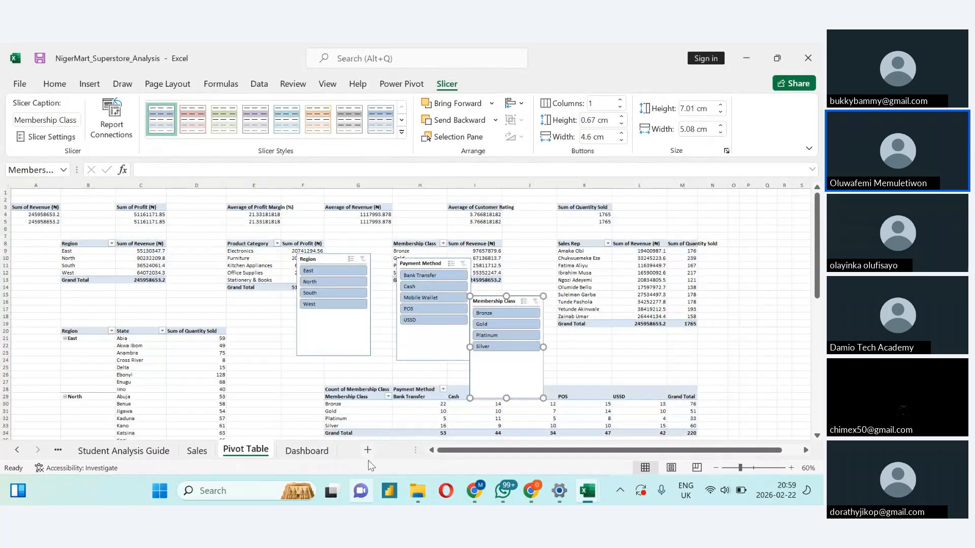
click(306, 451)
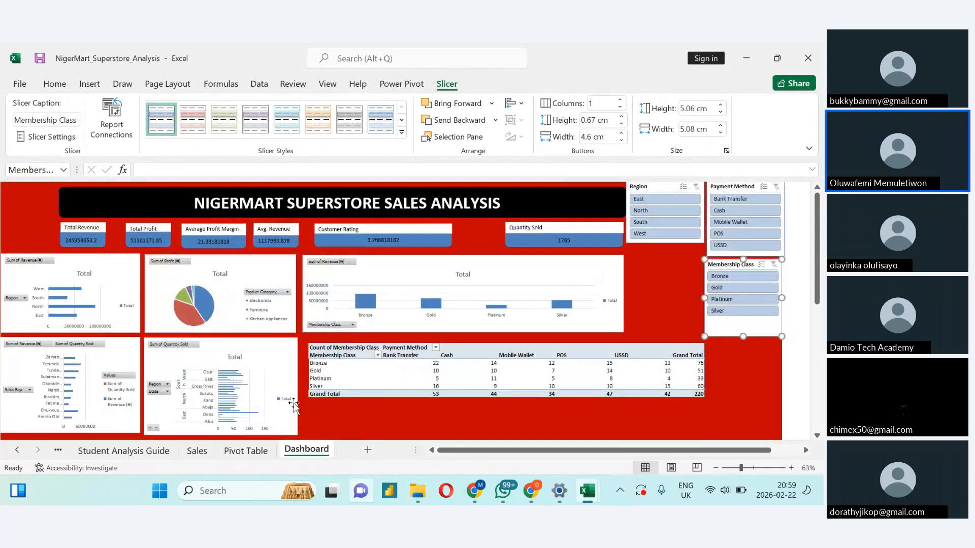
click(246, 451)
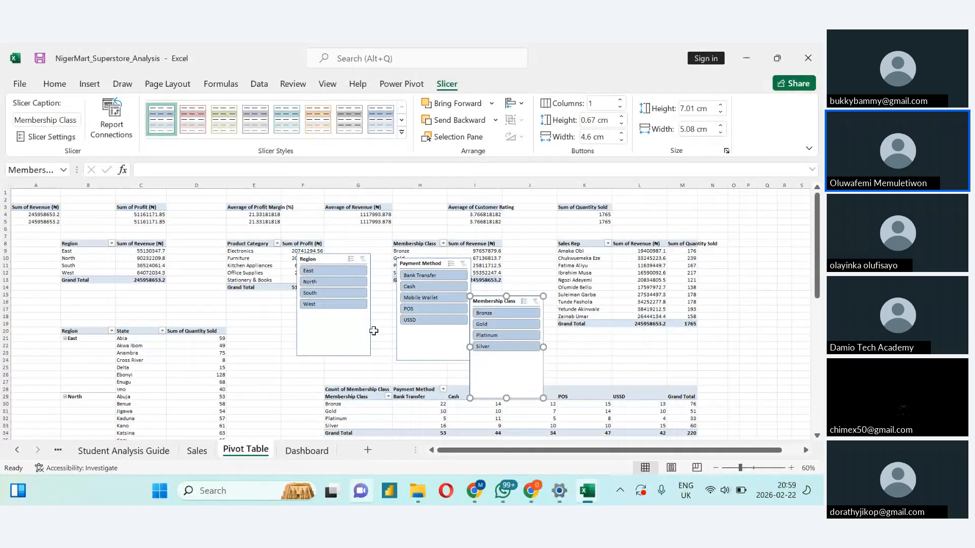
click(320, 453)
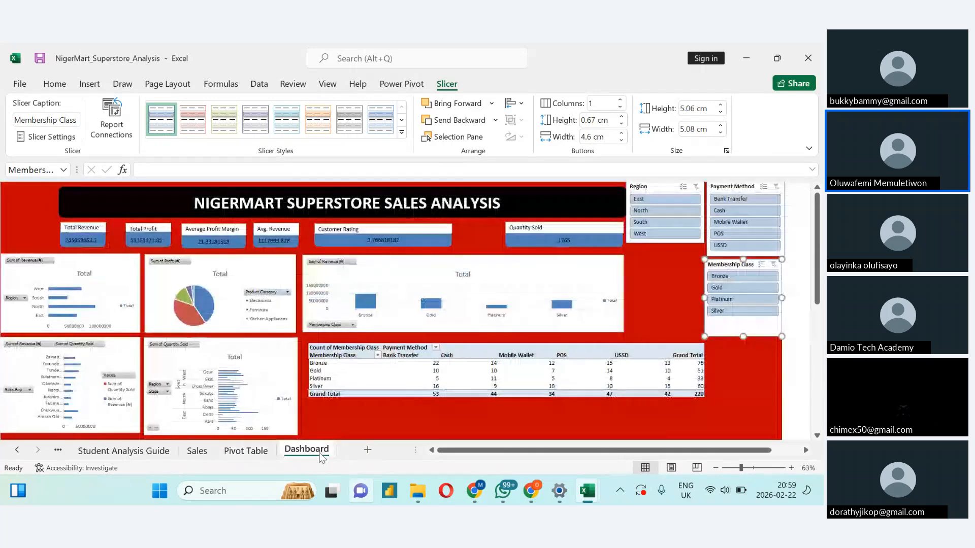
click(247, 450)
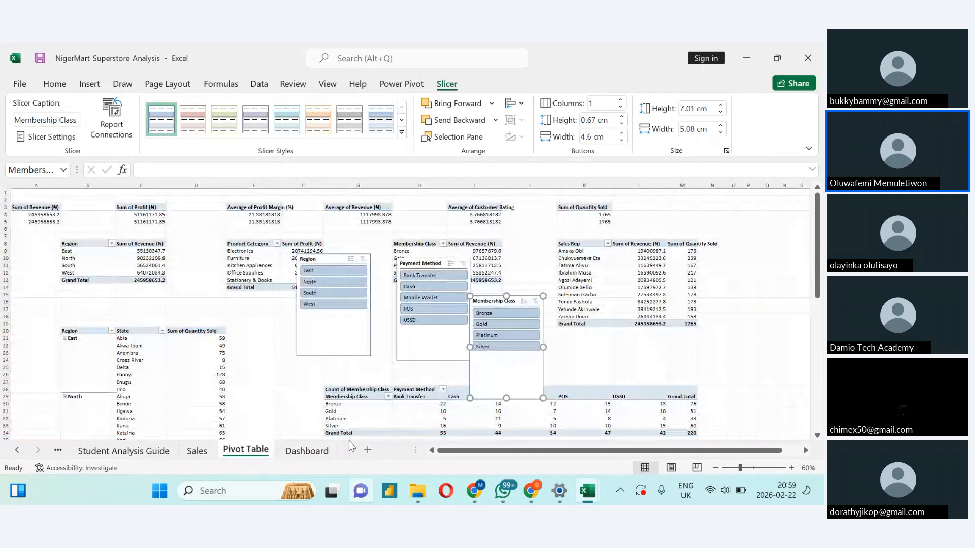
Step: Copy all three slicers from the Pivot Table sheet onto the dashboard, shift the duplicates over the charts and delete them
ctrl+click(418, 353)
ctrl+click(353, 348)
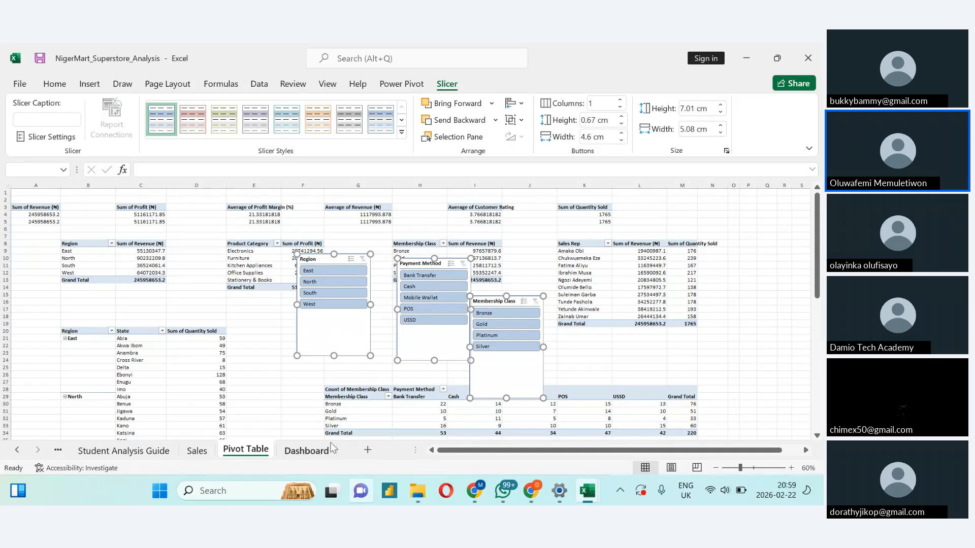
click(322, 456)
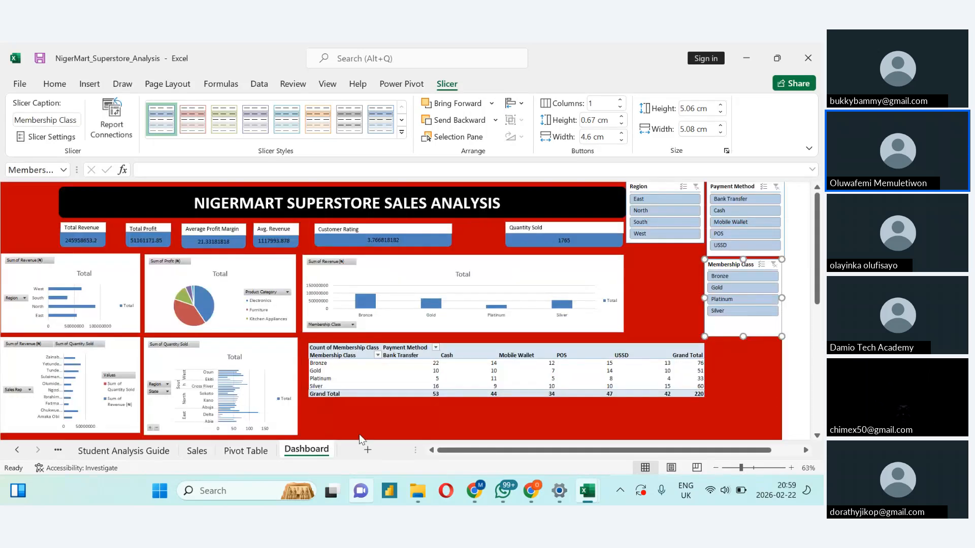
mouse_move(516, 394)
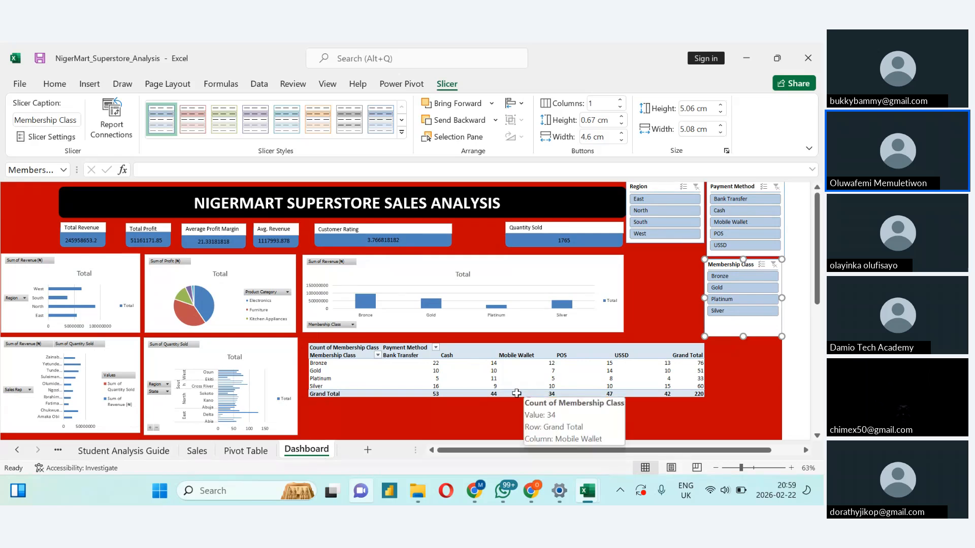
key(ctrl+v)
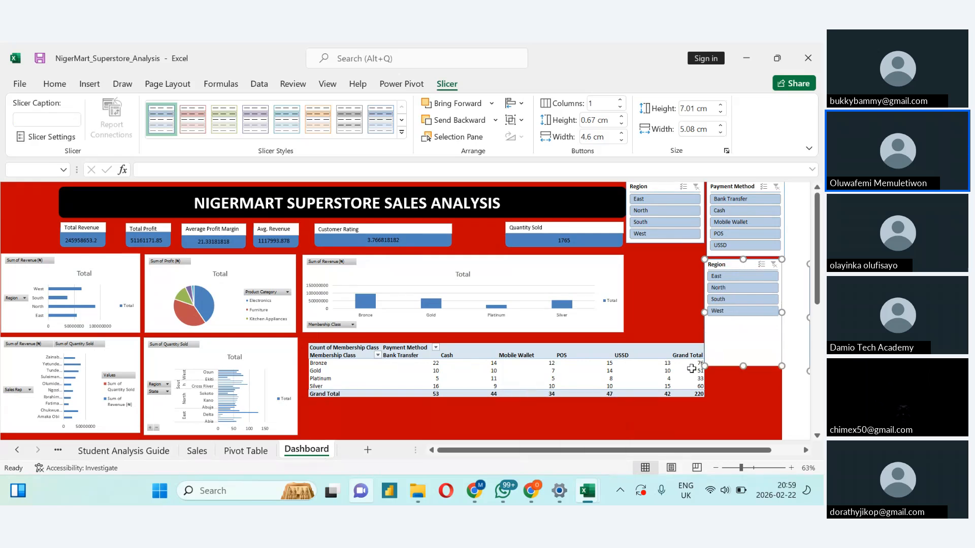
drag(723, 361, 502, 376)
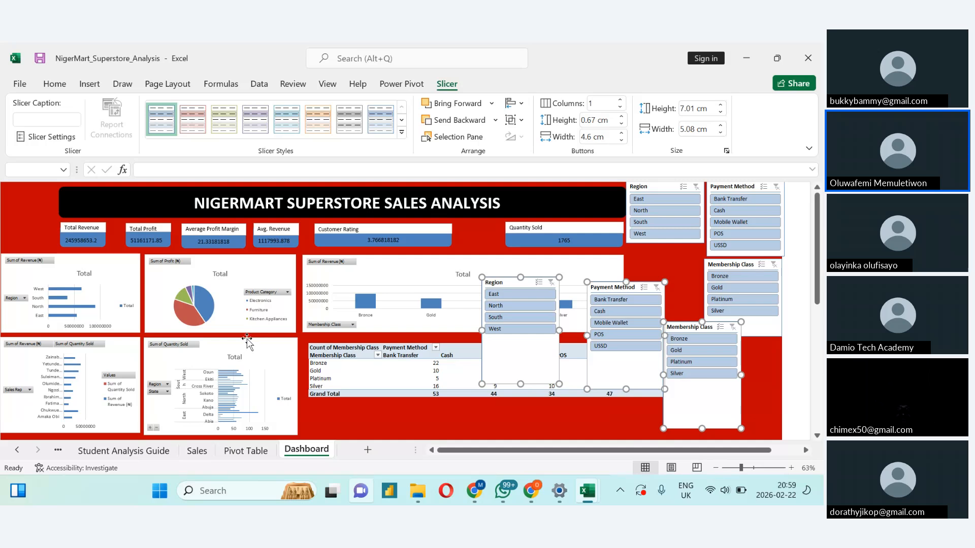
key(Delete)
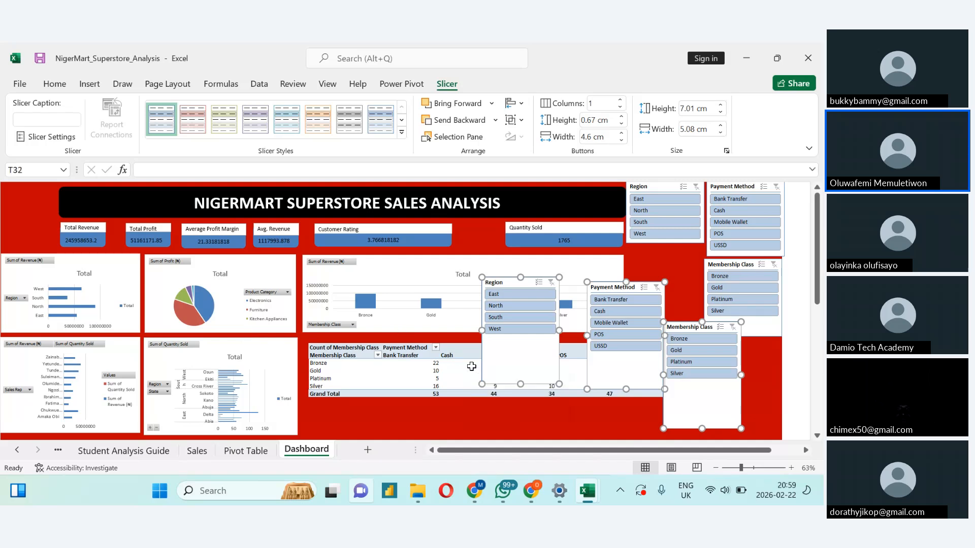
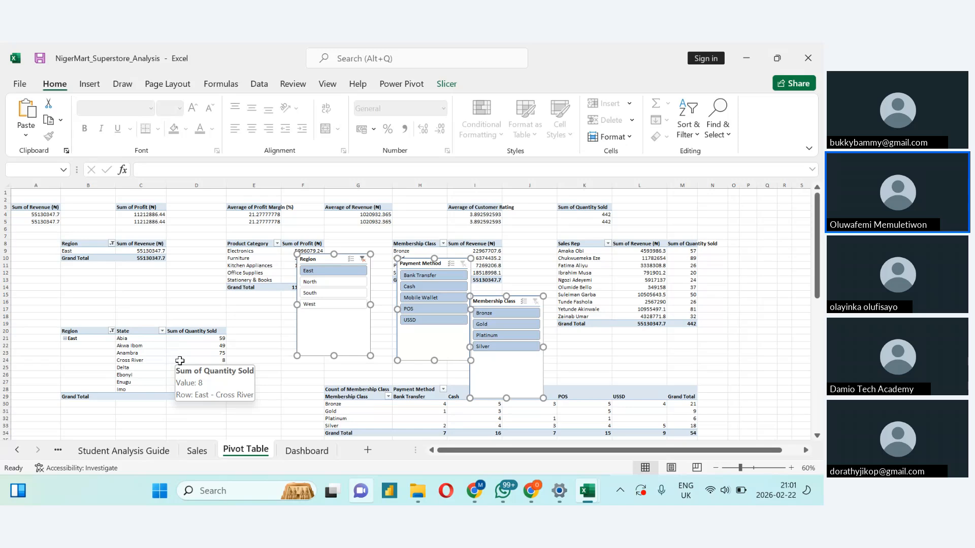
Step: Return to the Dashboard sheet and clear the Region slicer's filter
click(297, 454)
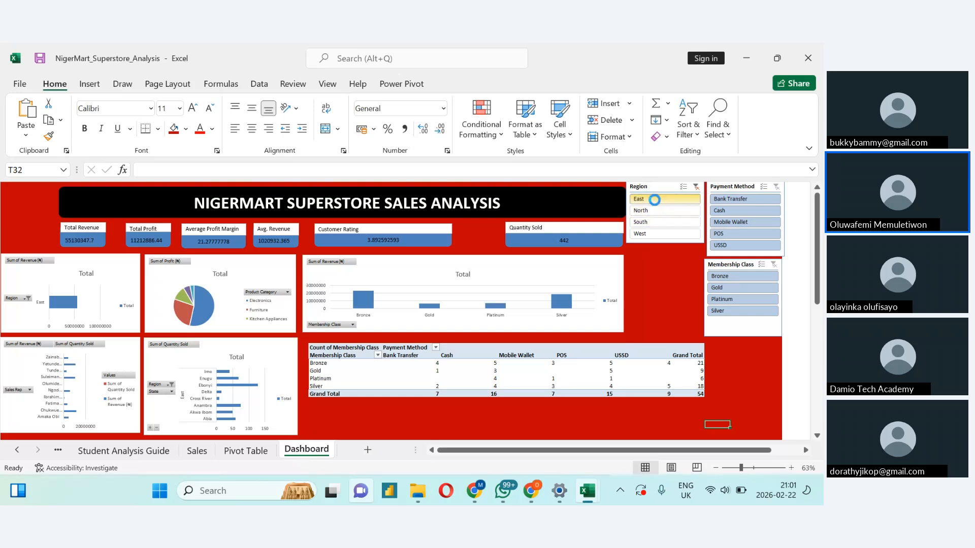
click(697, 191)
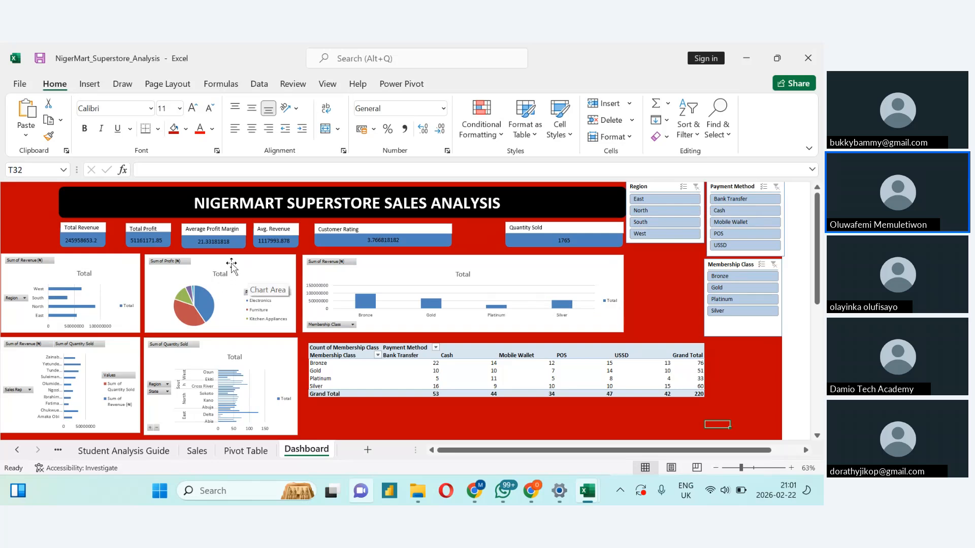
Step: Preview the available chart styles and color palettes on the revenue by region bar chart
click(130, 272)
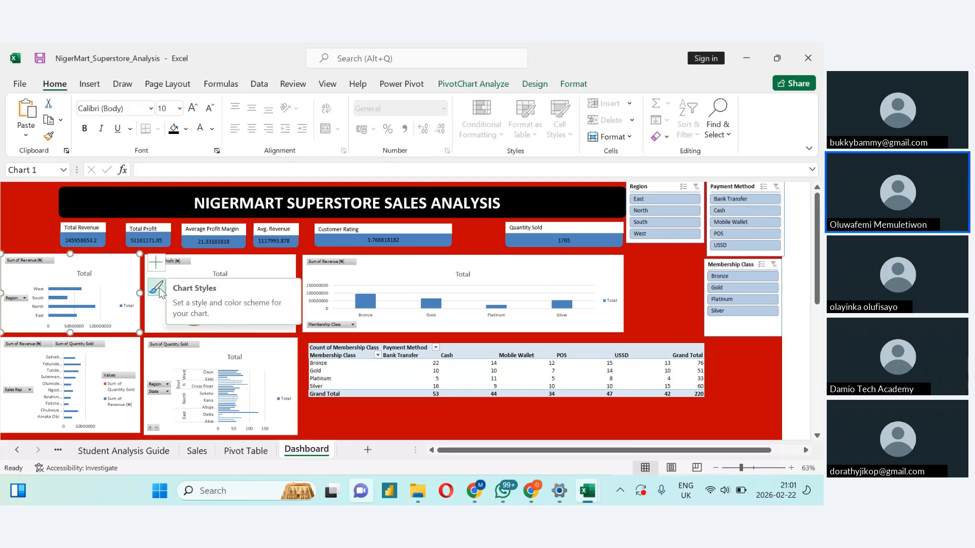
click(157, 289)
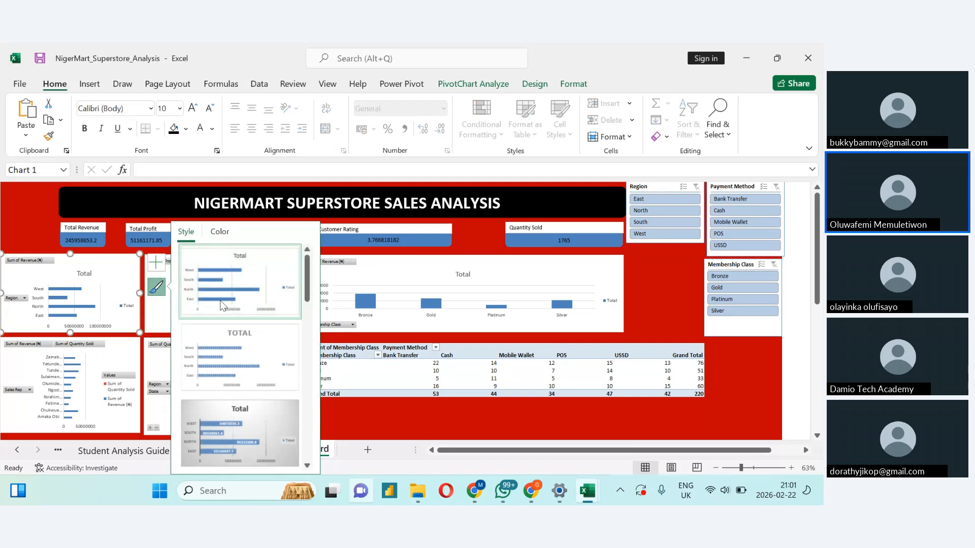
click(223, 233)
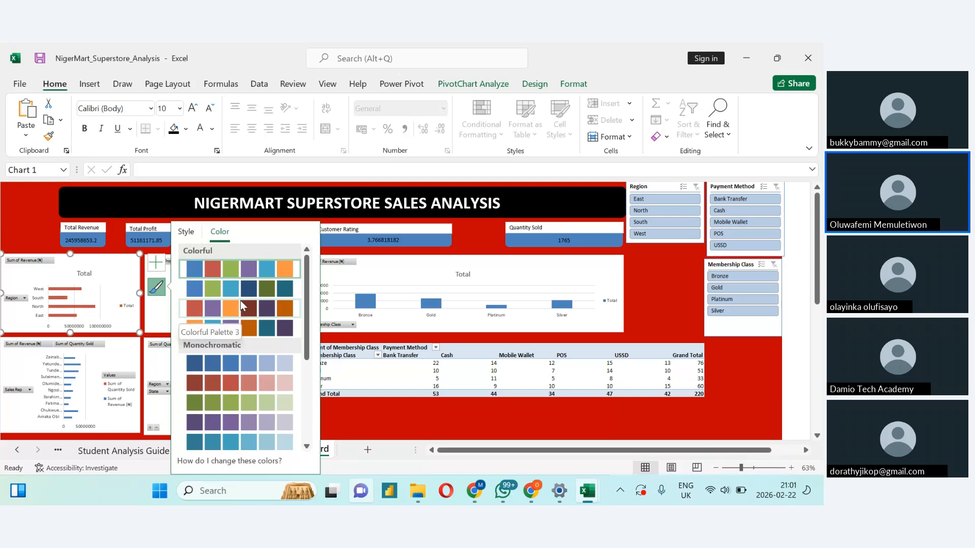
click(368, 420)
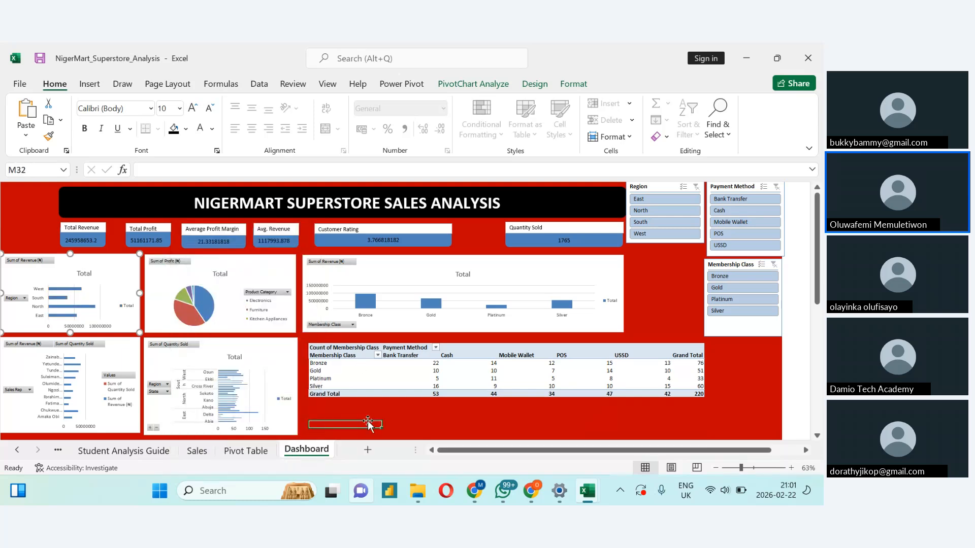
click(133, 274)
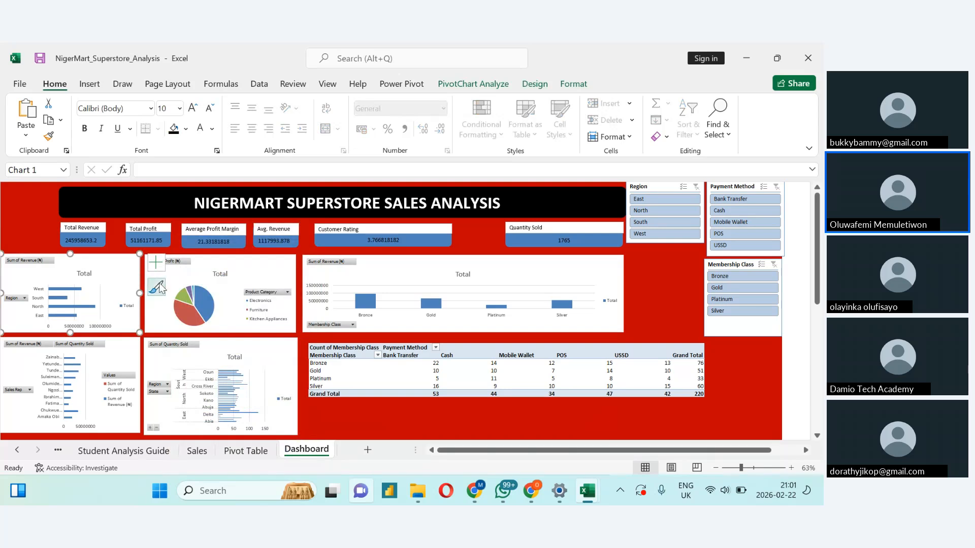
click(156, 287)
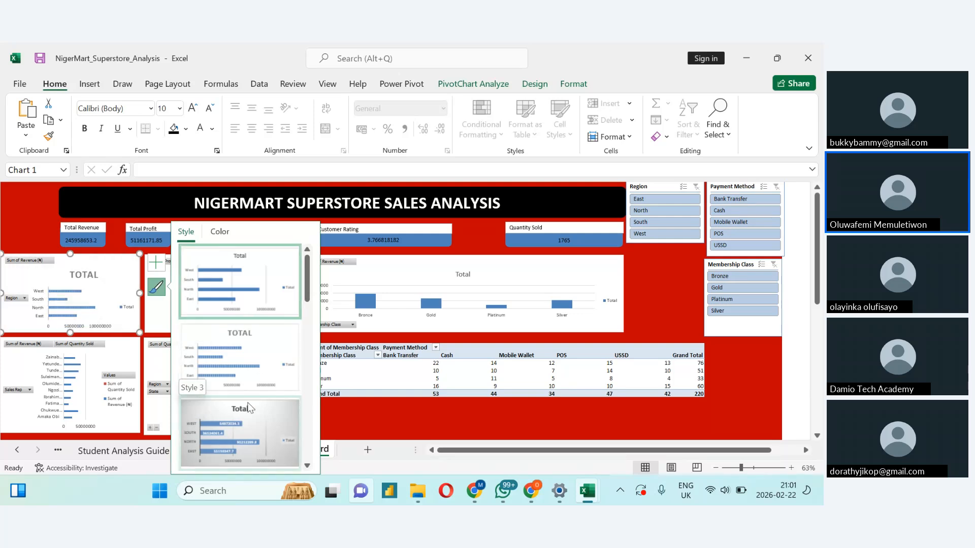
click(220, 233)
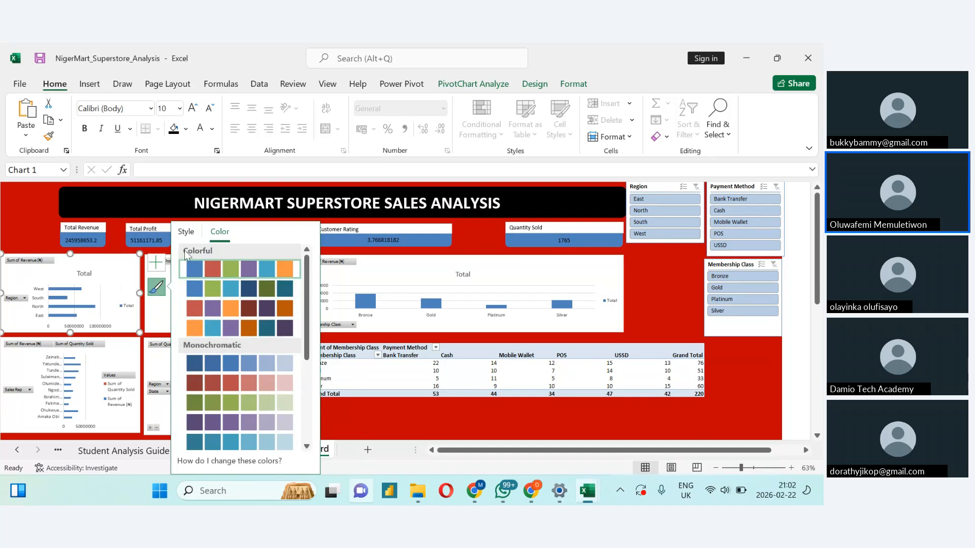
click(420, 266)
Step: Set the chart area of the revenue by region bar chart to No fill
click(120, 283)
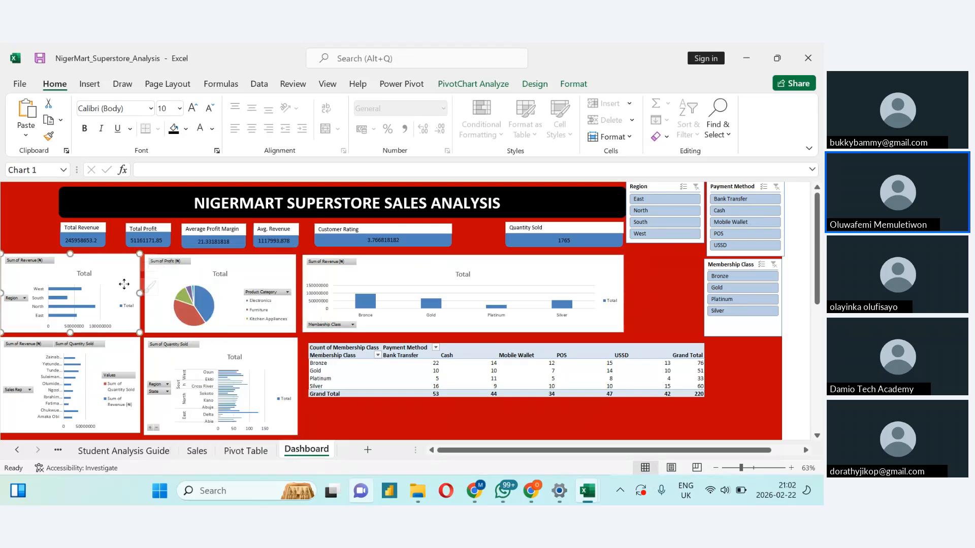
right_click(126, 289)
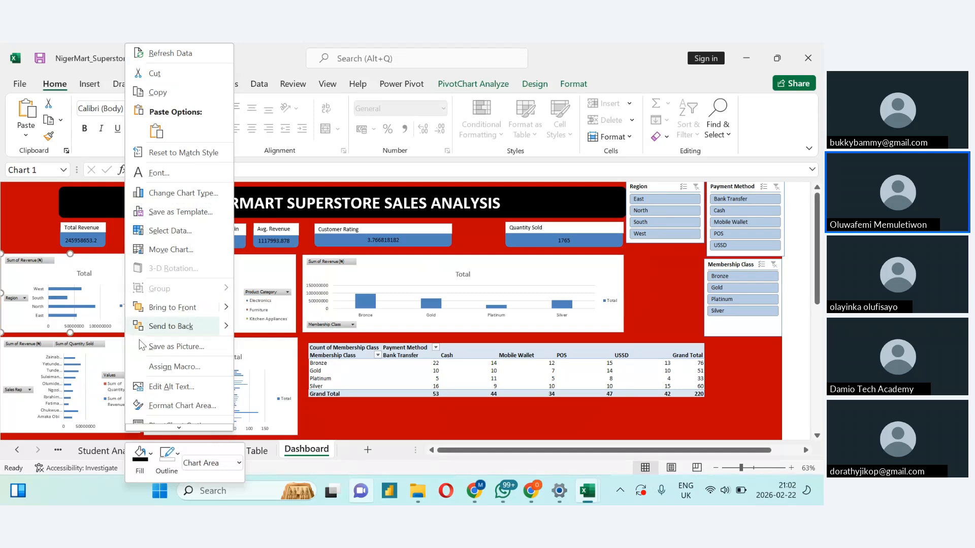
mouse_move(473, 488)
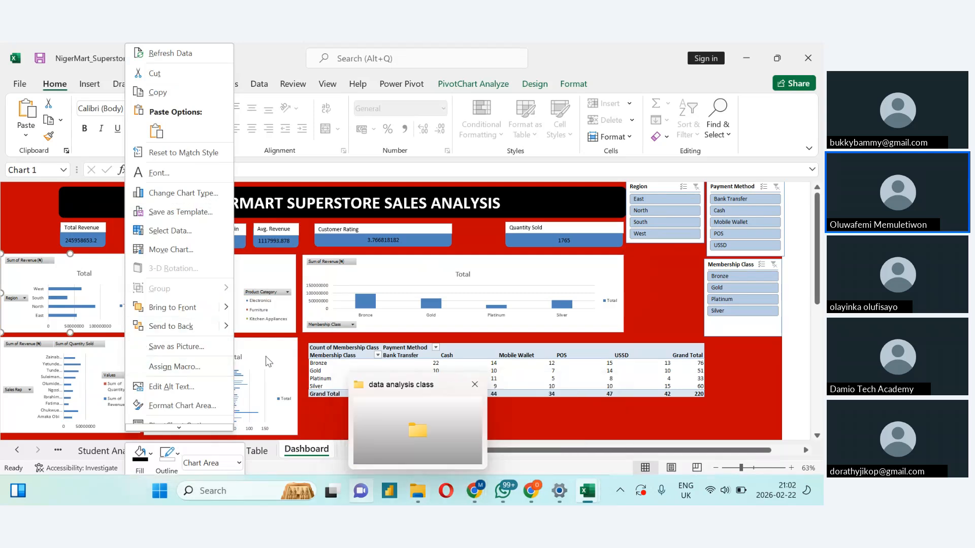
click(259, 339)
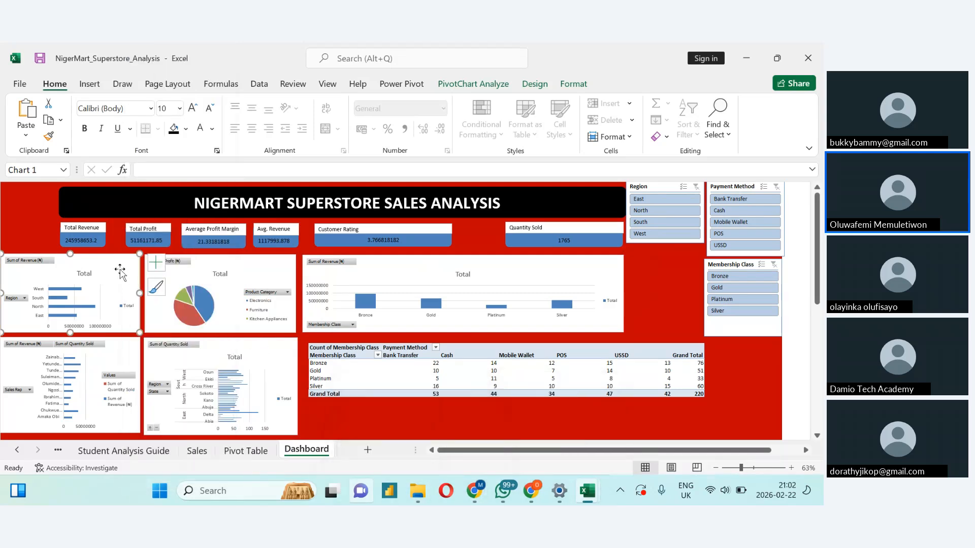
right_click(121, 273)
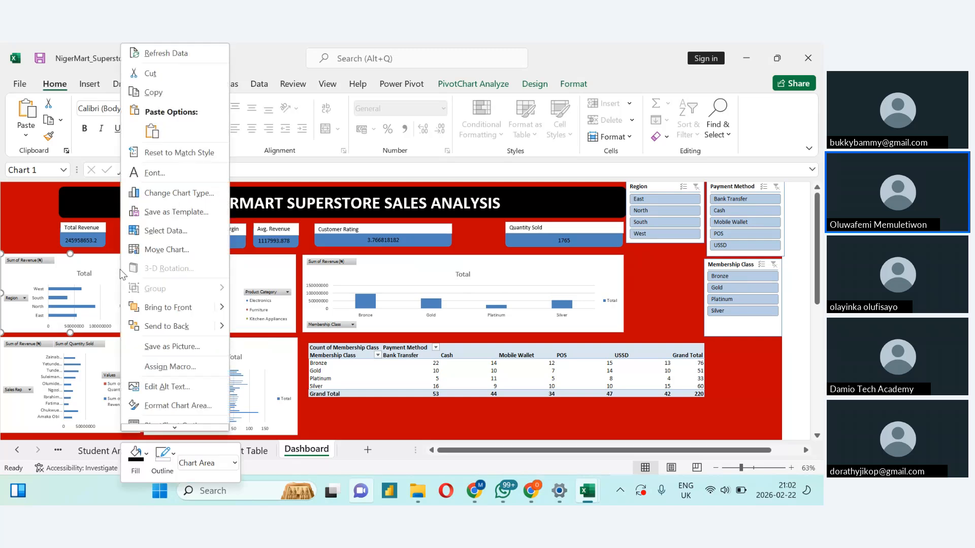
click(178, 406)
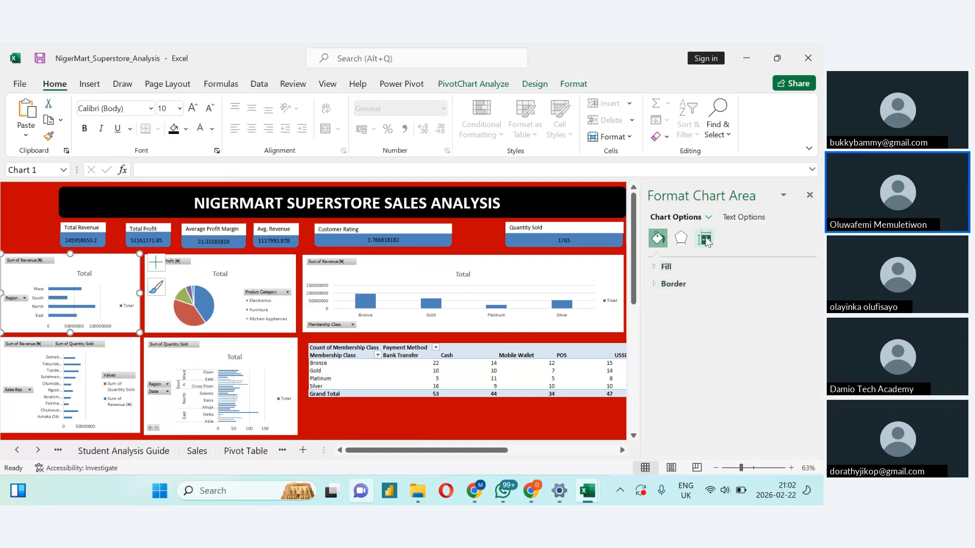
click(660, 268)
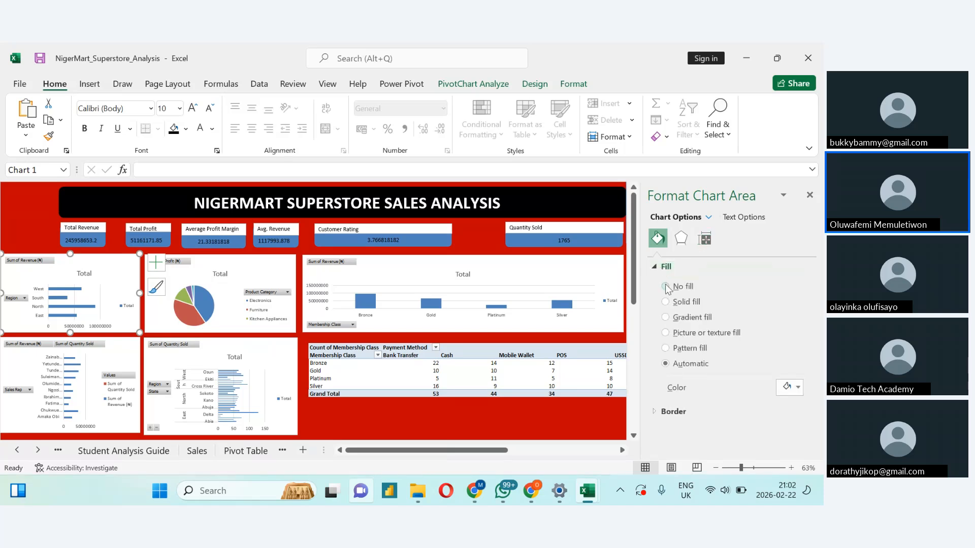
click(666, 287)
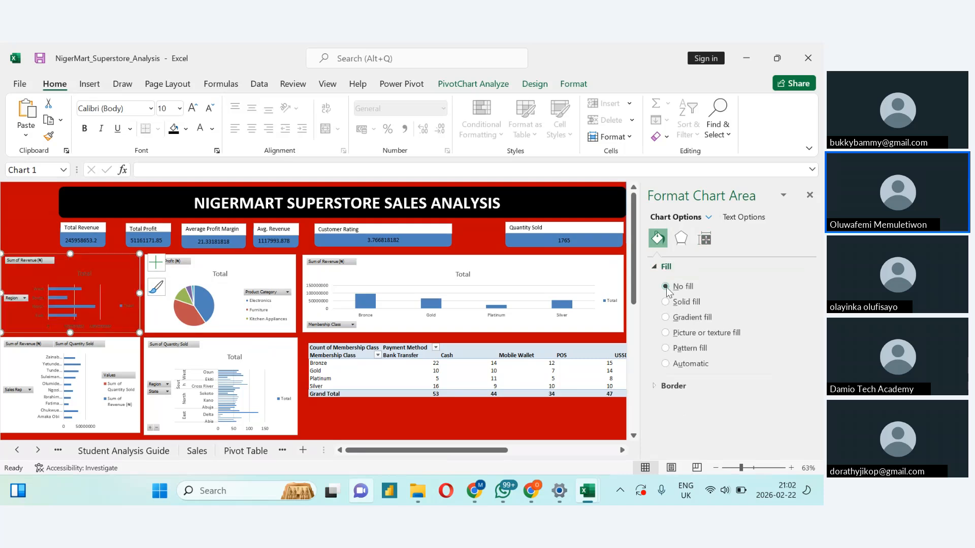
Step: Try solid dark red and light blue fills on the chart area of the revenue by region bar chart
click(666, 302)
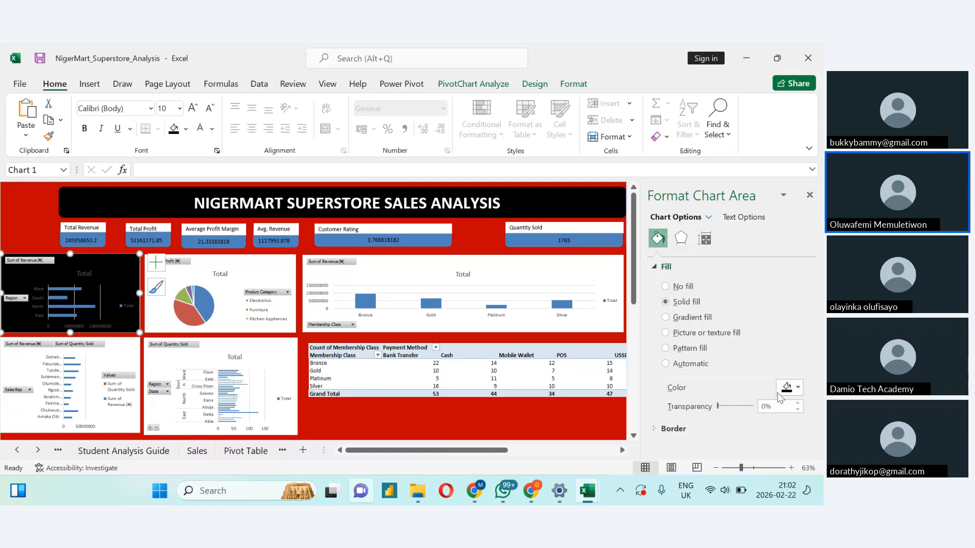
click(797, 389)
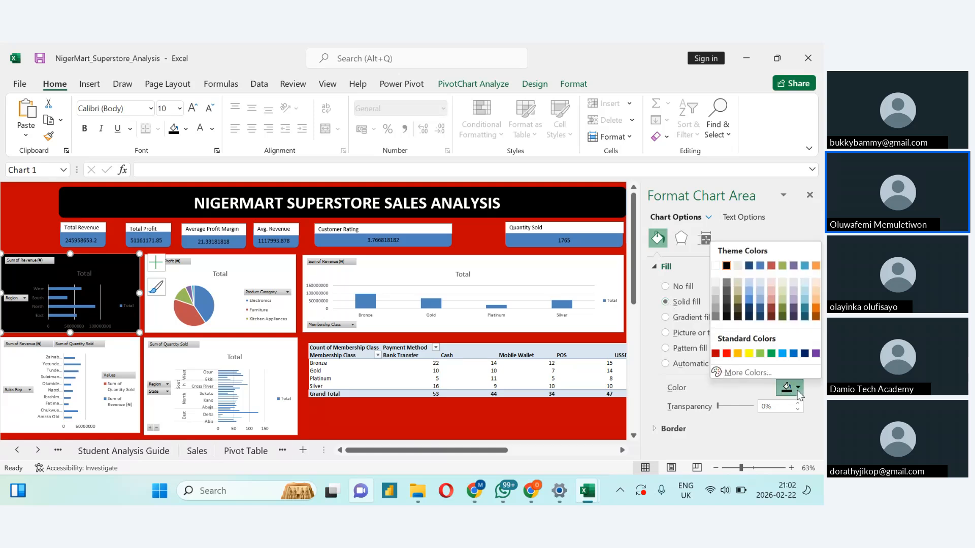
click(718, 355)
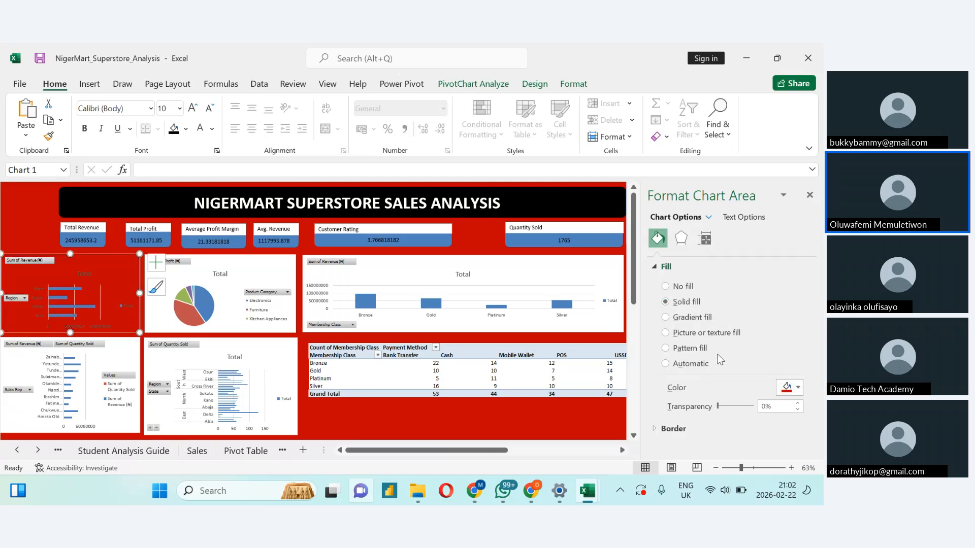
click(783, 390)
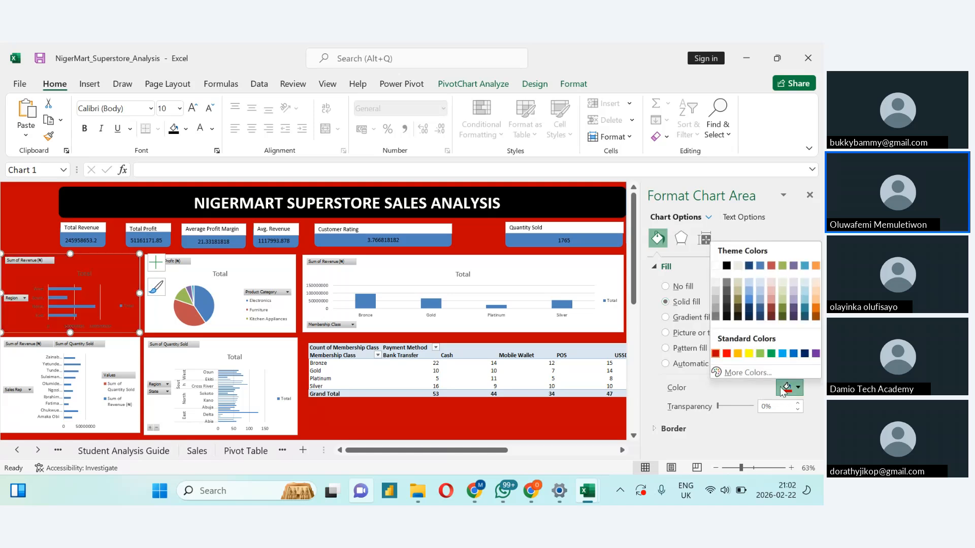
click(782, 354)
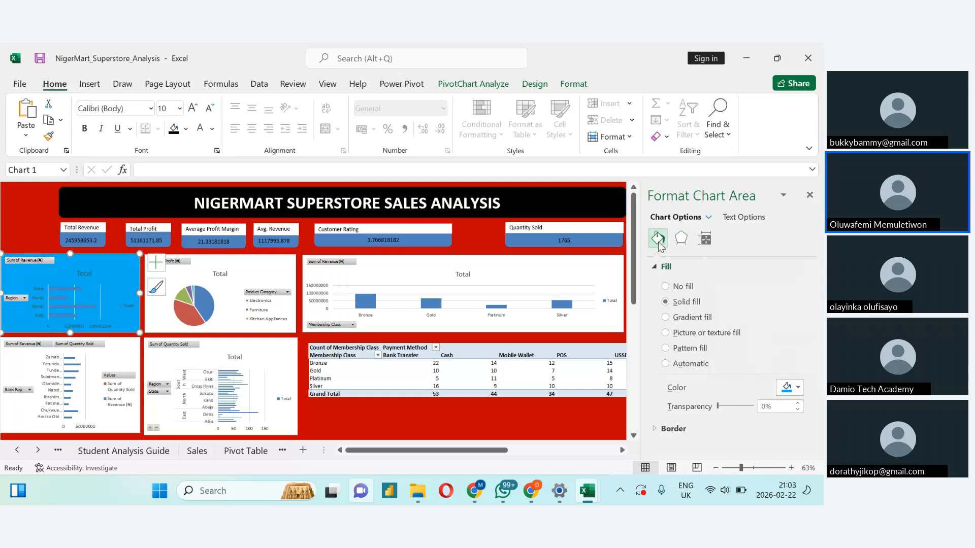
Step: Look through the effects and size settings for the revenue by region chart area
click(681, 240)
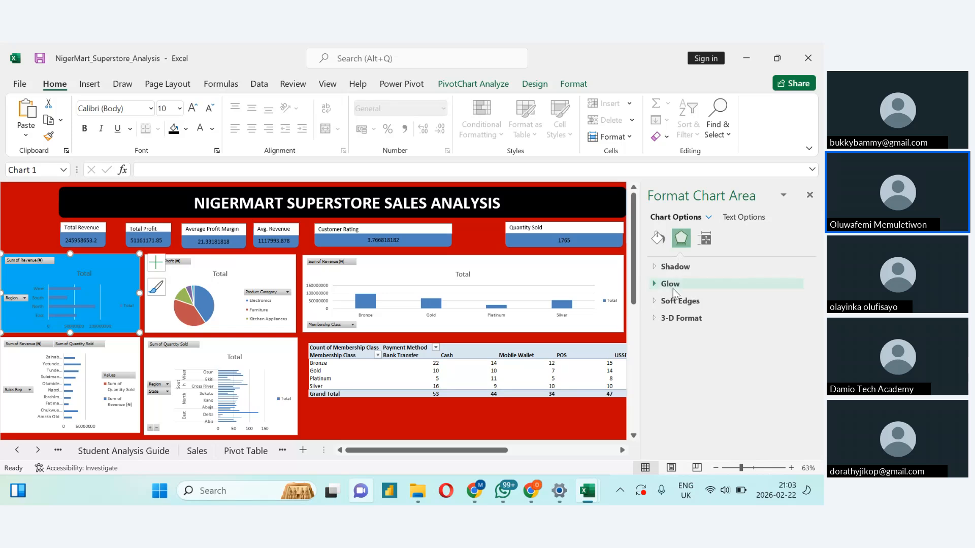
click(702, 241)
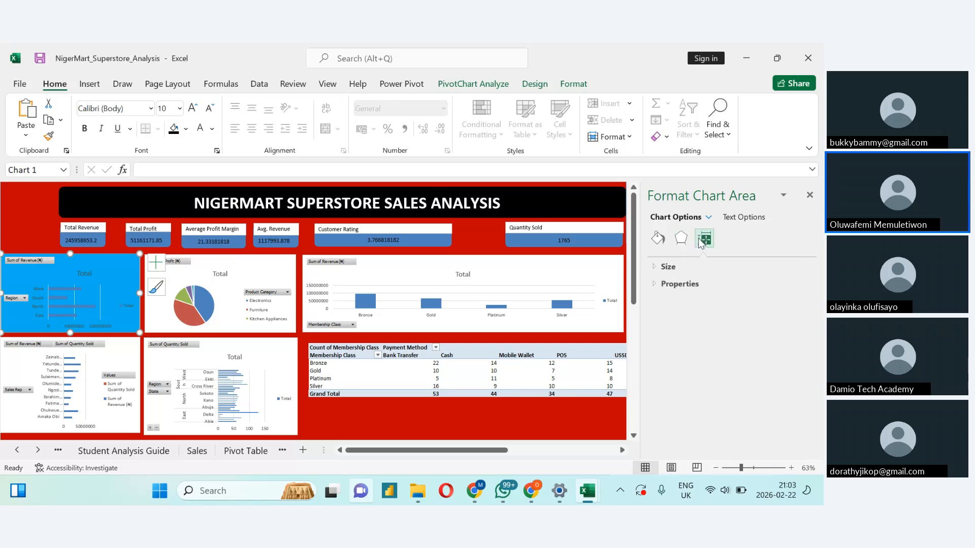
click(662, 271)
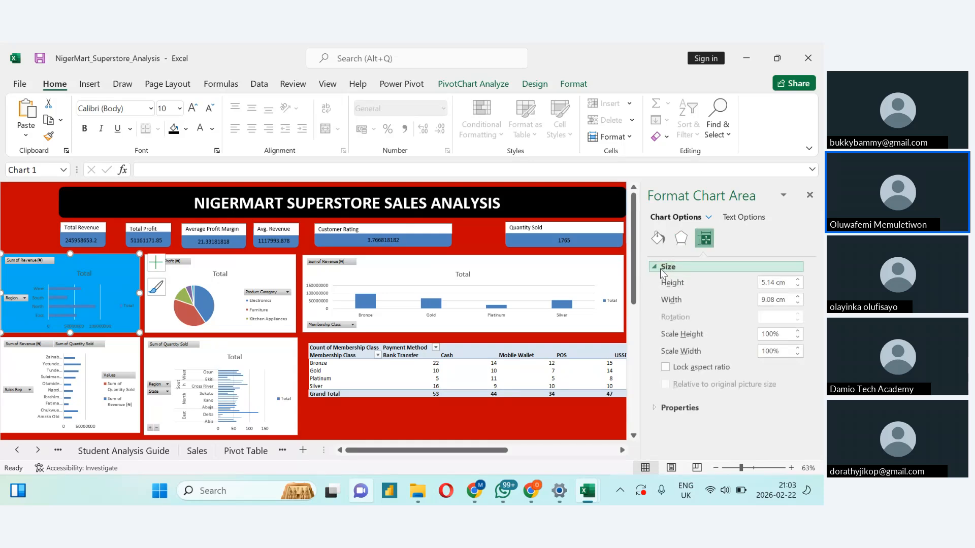
Step: Try a texture fill and a pattern fill on the revenue by region chart area
click(658, 238)
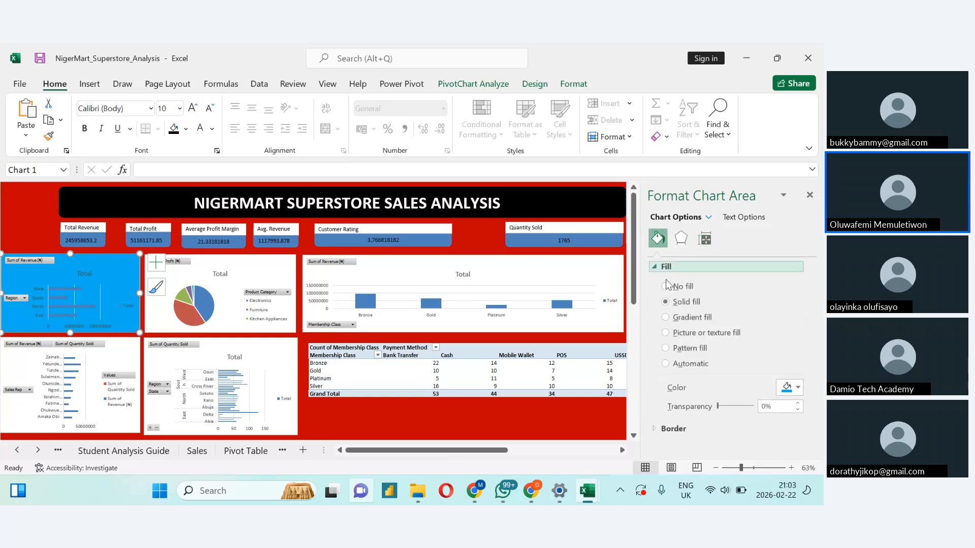
click(667, 336)
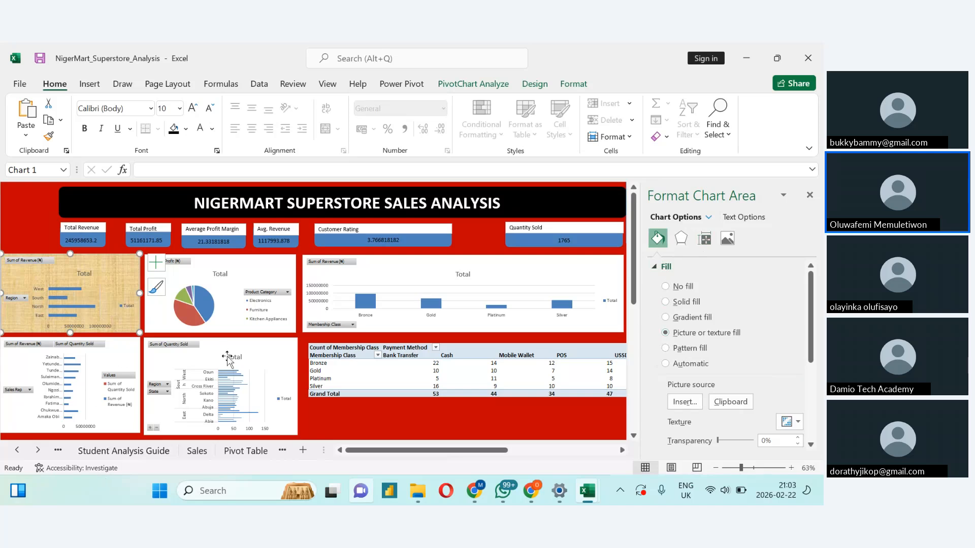
click(665, 348)
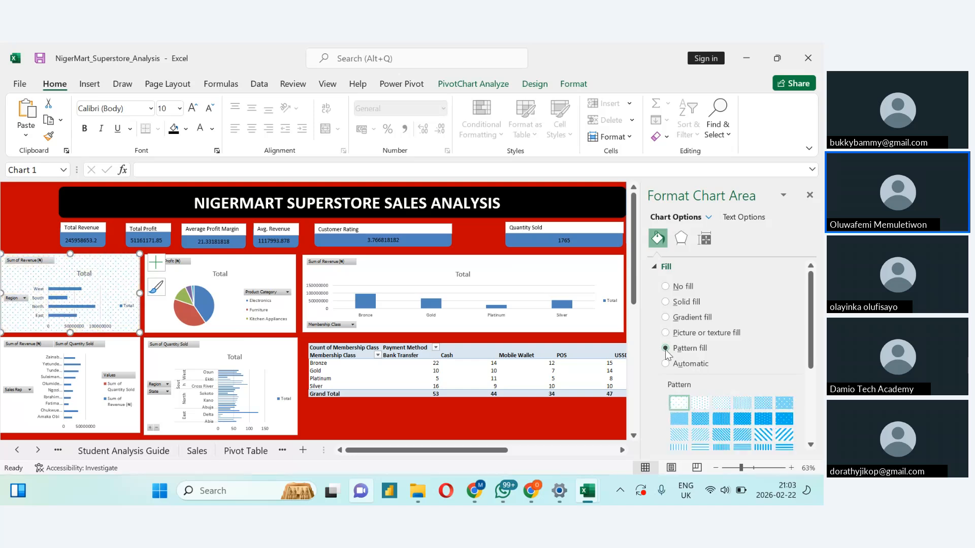
Step: Set the text fill of the revenue by region bar chart to solid red
click(742, 218)
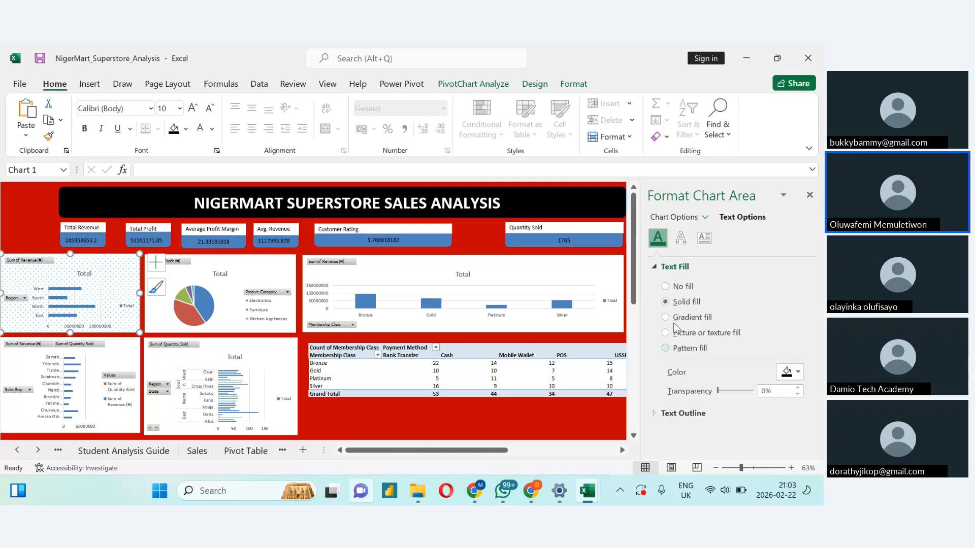
click(790, 372)
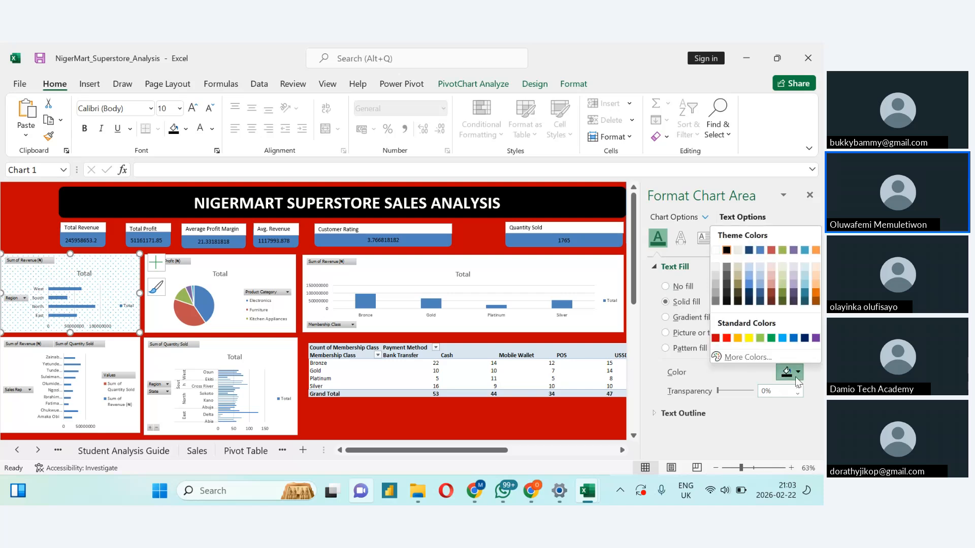
click(726, 339)
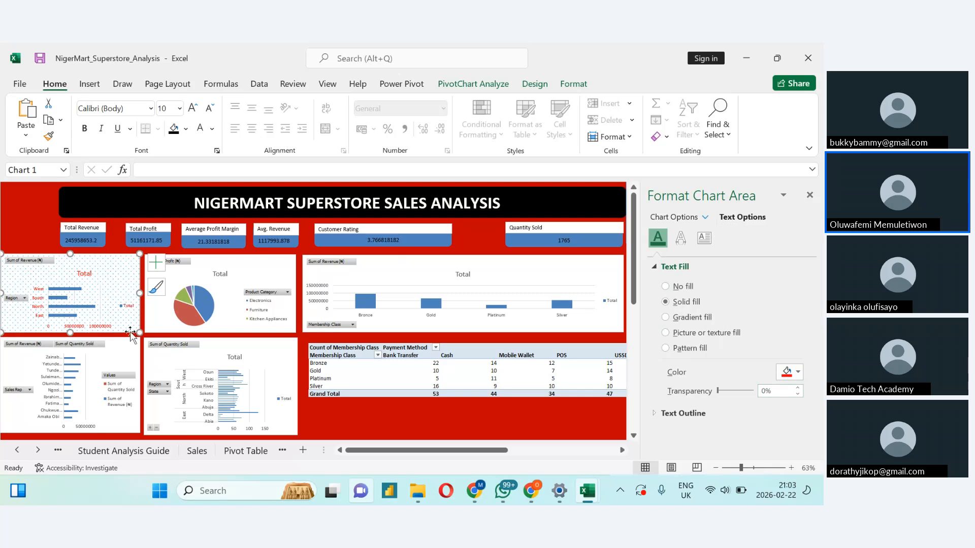
Step: Set the chart area of the revenue by region bar chart to a solid black fill
click(675, 220)
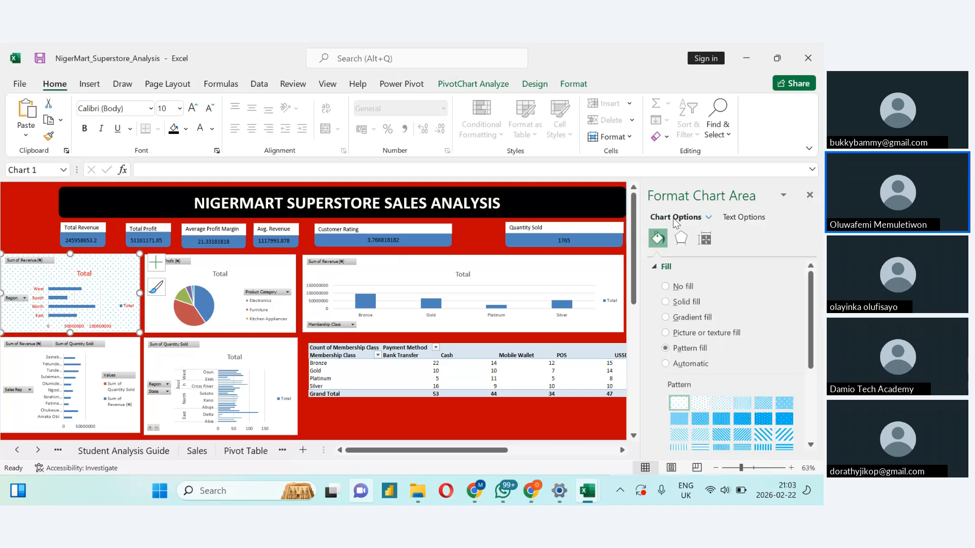
click(666, 303)
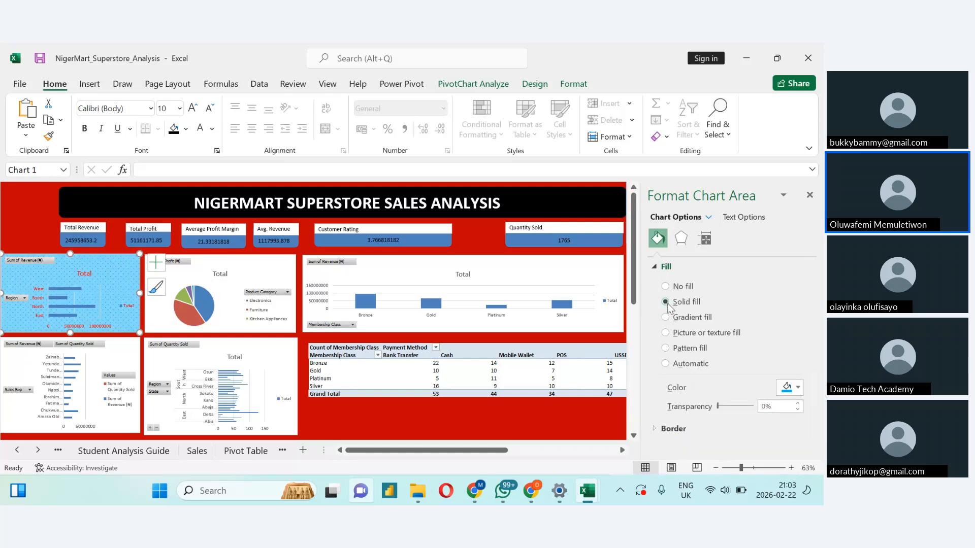
click(787, 388)
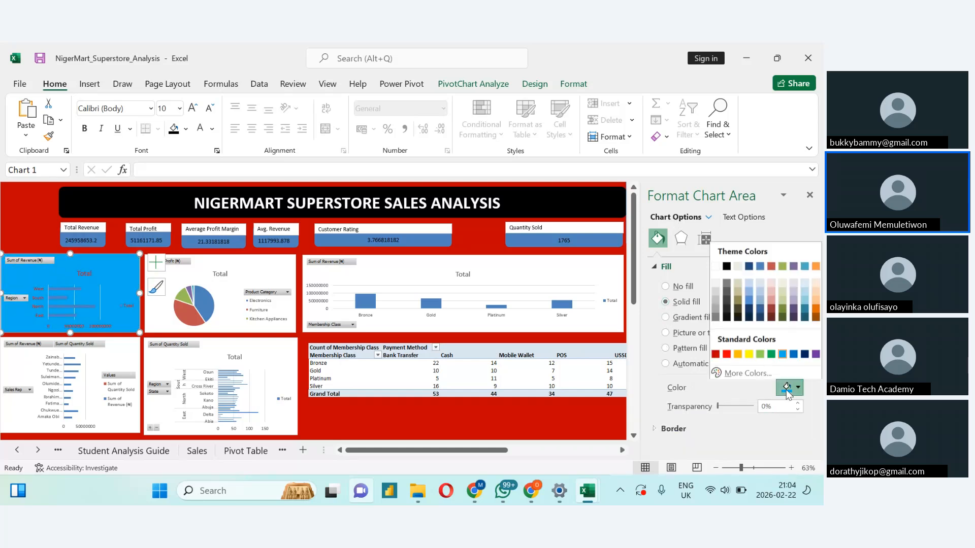
click(727, 266)
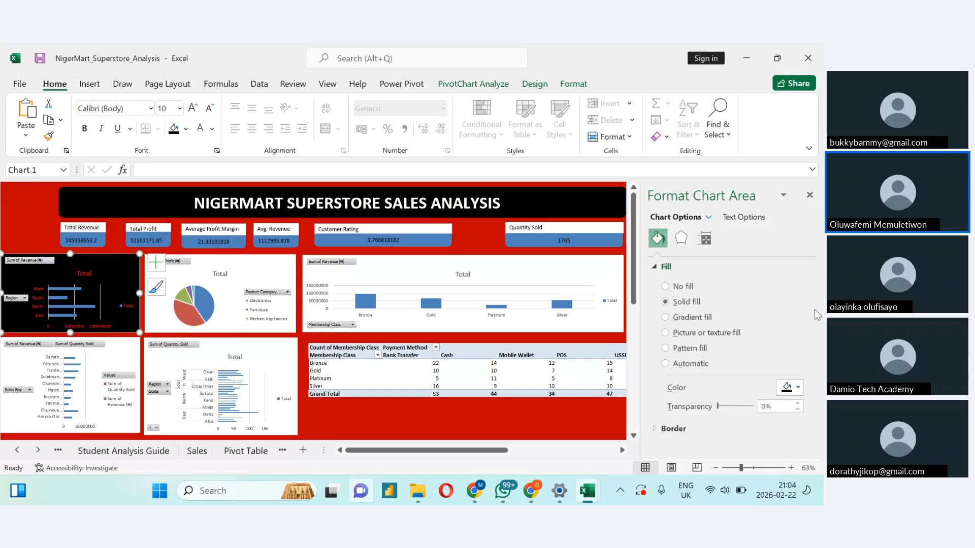
right_click(127, 285)
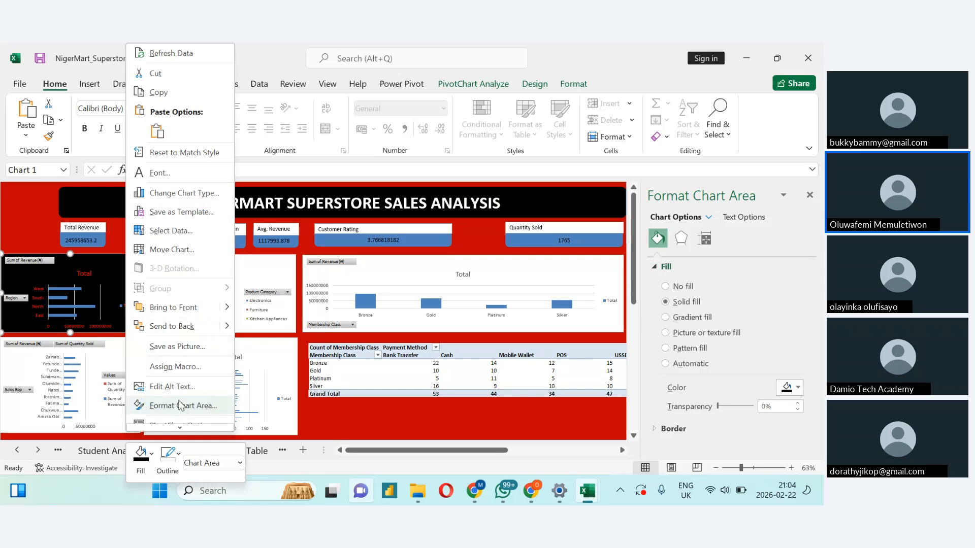
click(810, 196)
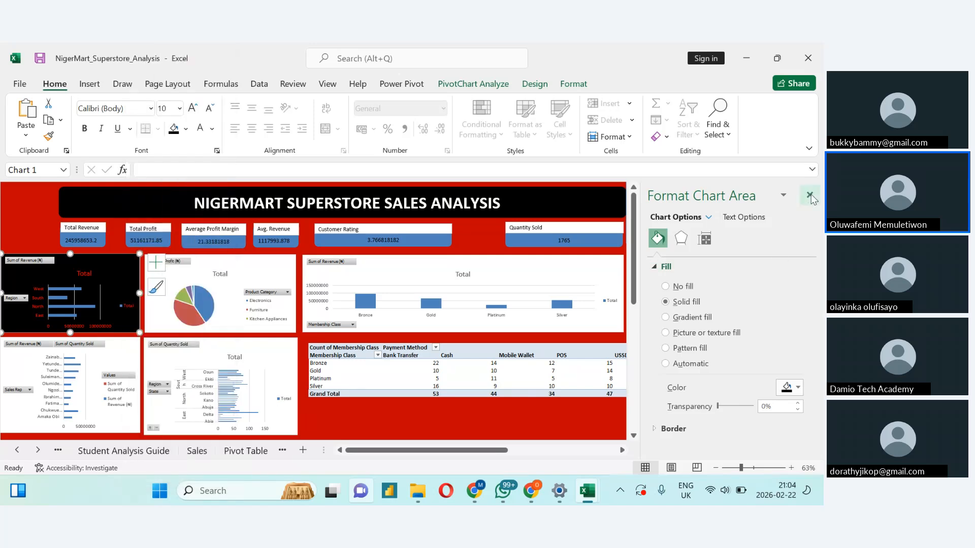
click(810, 196)
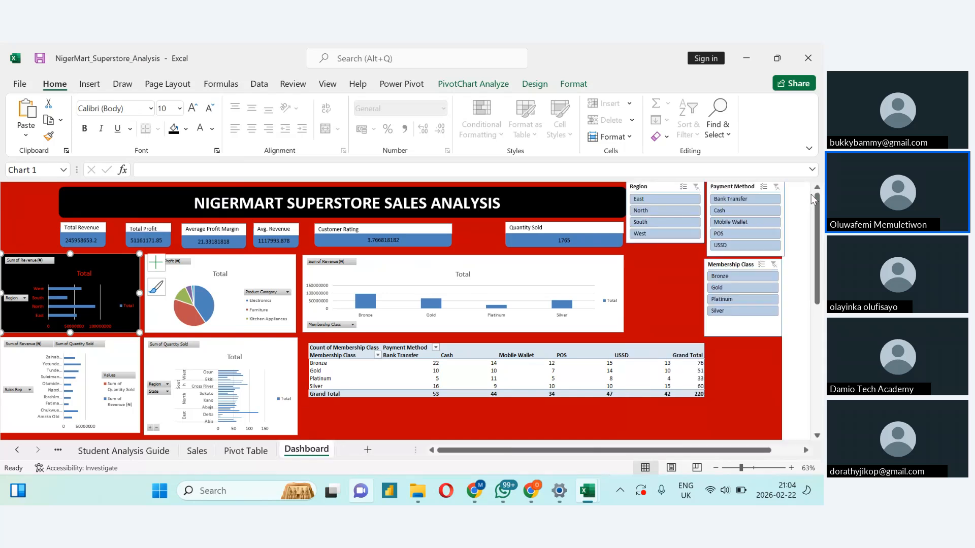
right_click(127, 278)
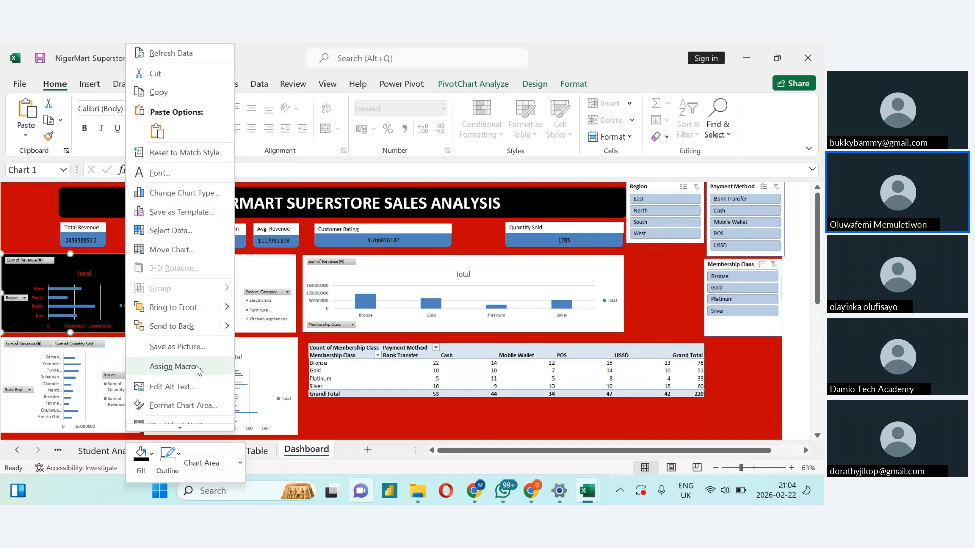
scroll(198, 401, down, 1)
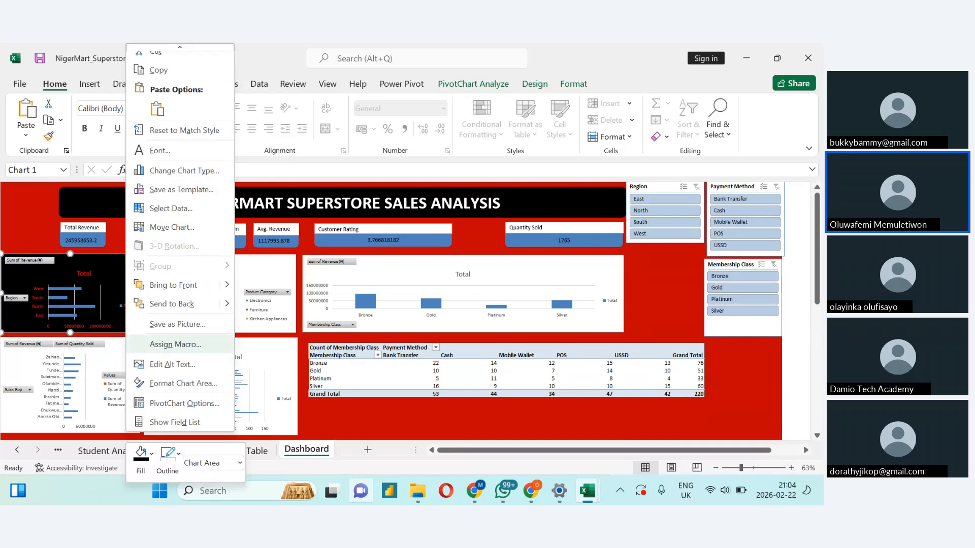
click(184, 384)
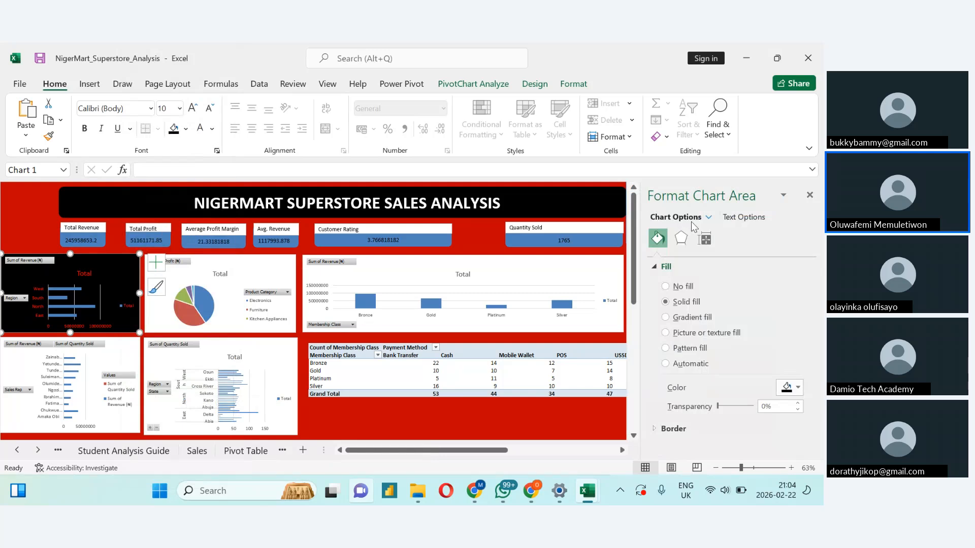
Step: Try a gradient fill on the revenue by region chart area and return to the solid black fill
click(668, 317)
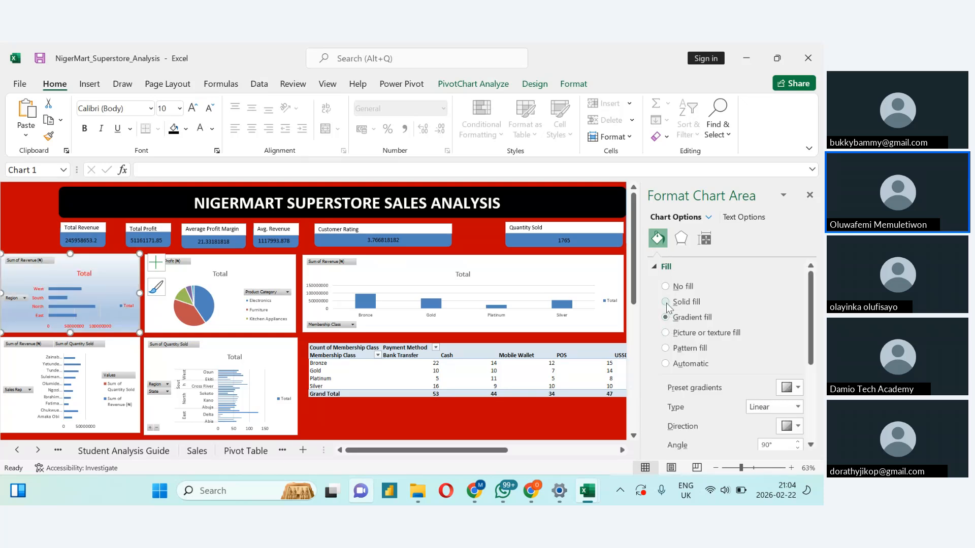
click(665, 303)
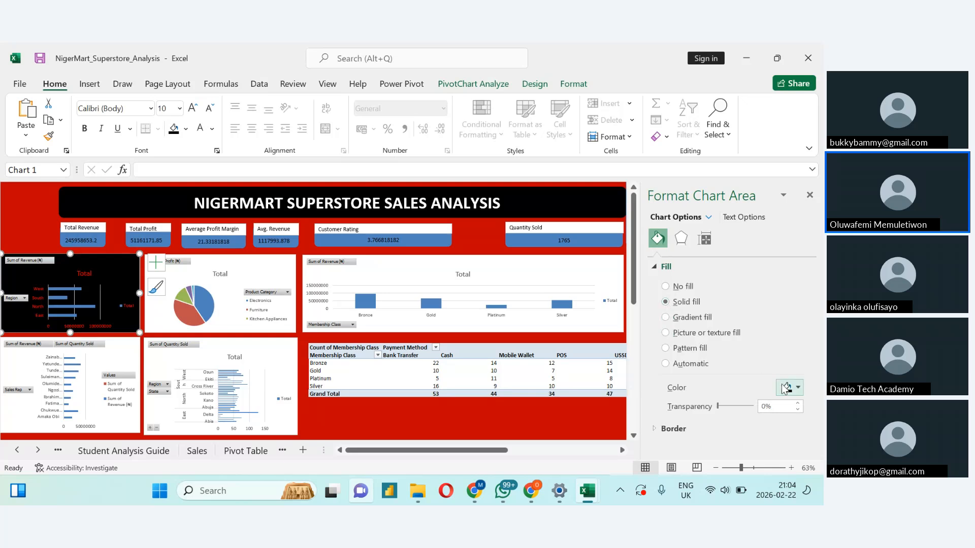
click(790, 388)
click(790, 387)
mouse_move(718, 406)
mouse_down()
mouse_move(729, 406)
mouse_move(713, 406)
mouse_up()
Step: Try No fill on the revenue by region chart's text and restore its solid red fill
click(749, 219)
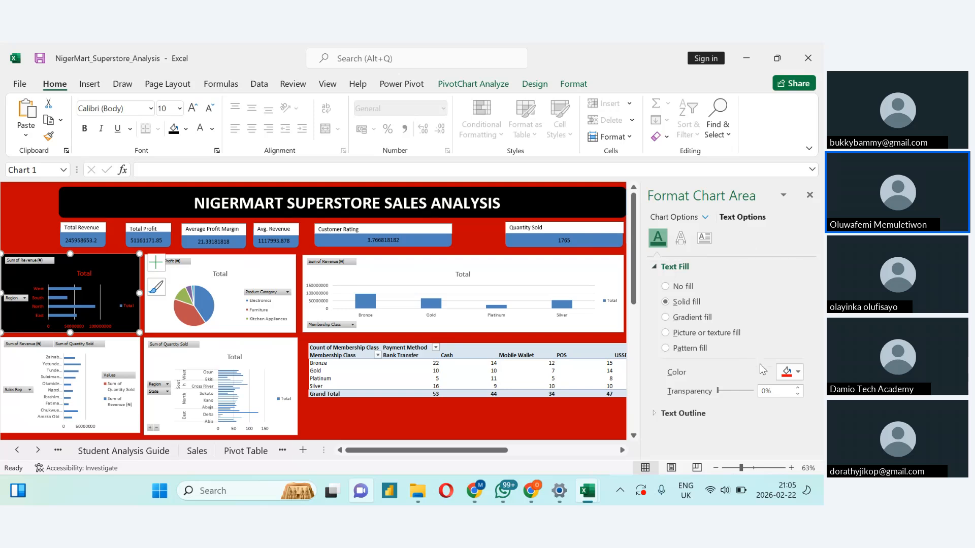
click(665, 288)
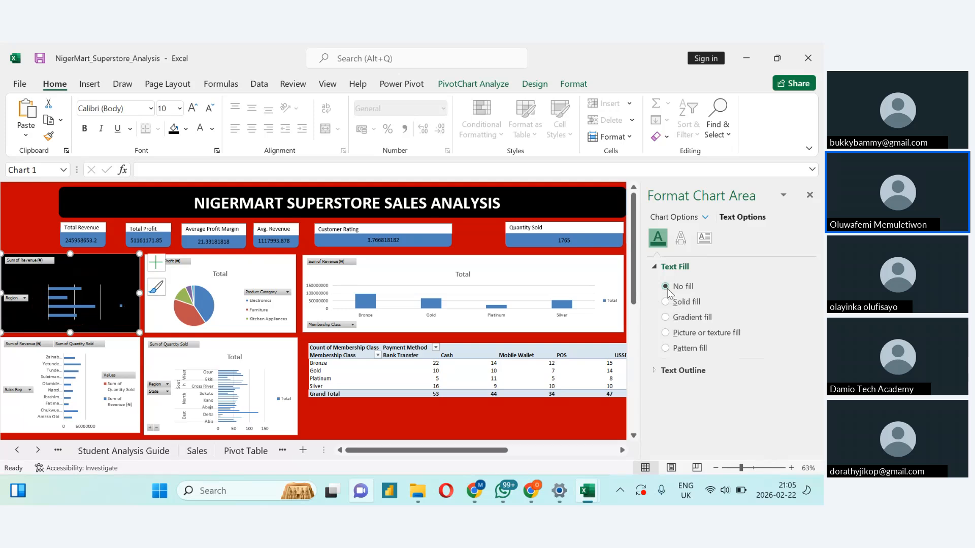
click(666, 301)
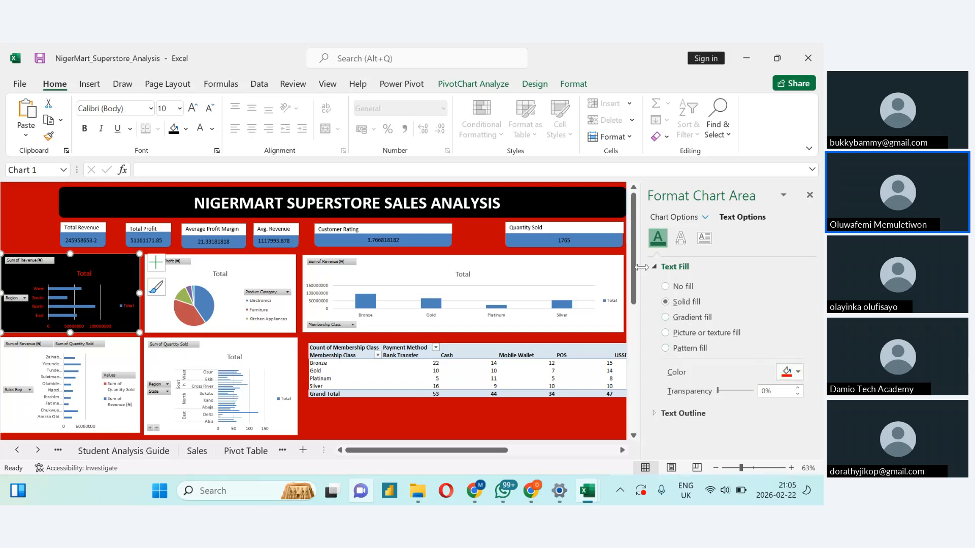
Step: Set the border of the revenue by region bar chart's plot area to a solid line
click(80, 301)
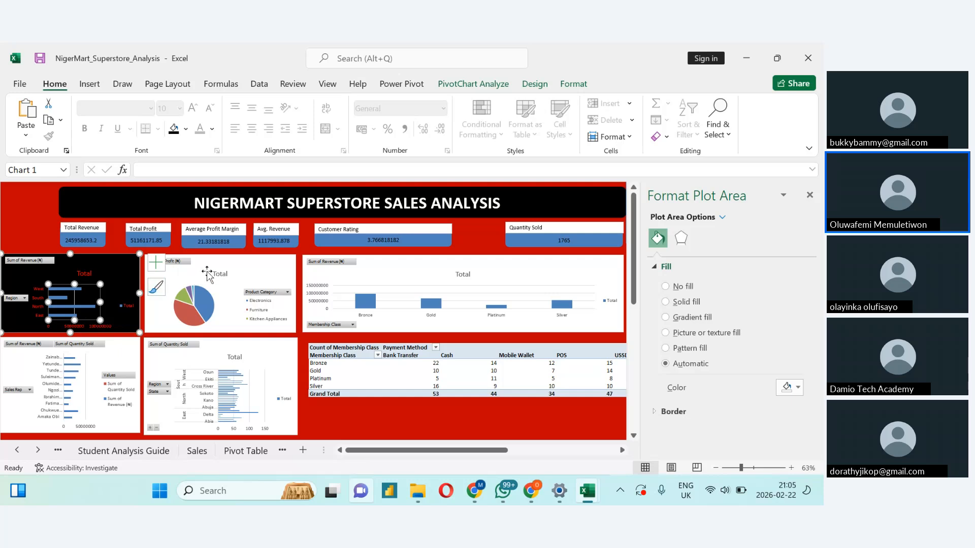
click(129, 270)
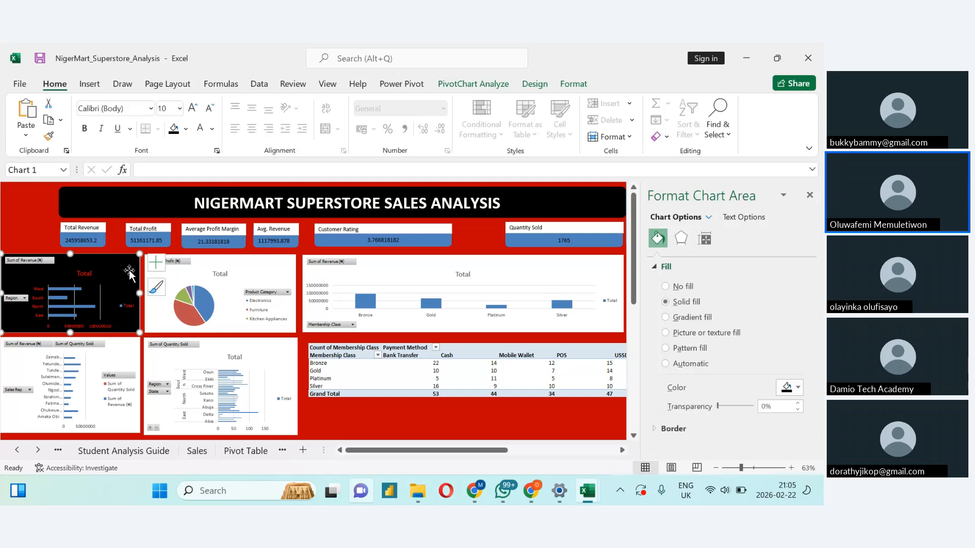
click(74, 299)
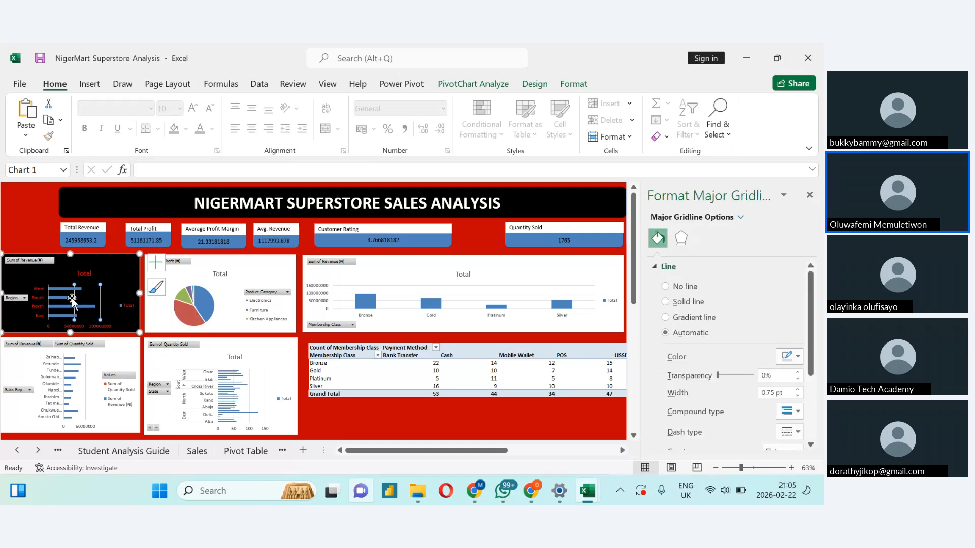
click(69, 300)
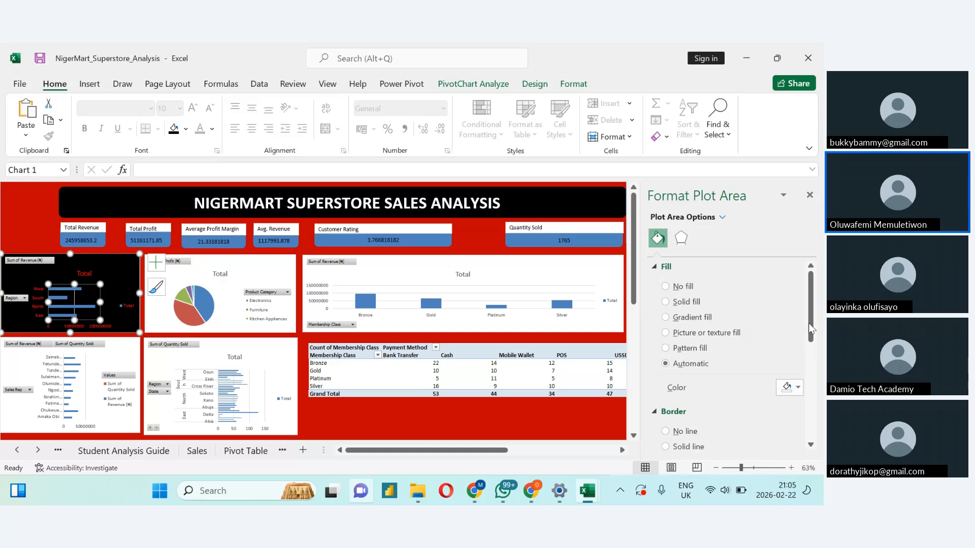
drag(808, 324, 816, 374)
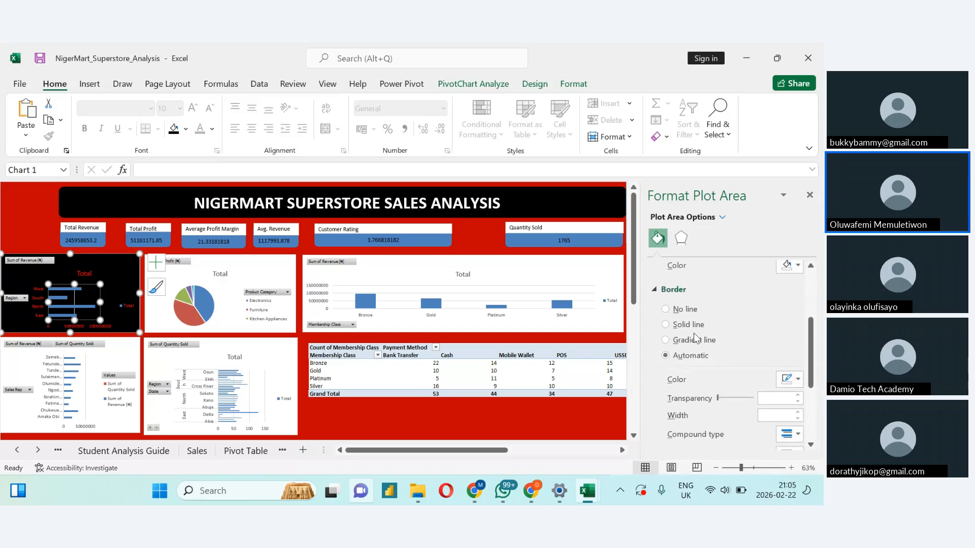
click(667, 325)
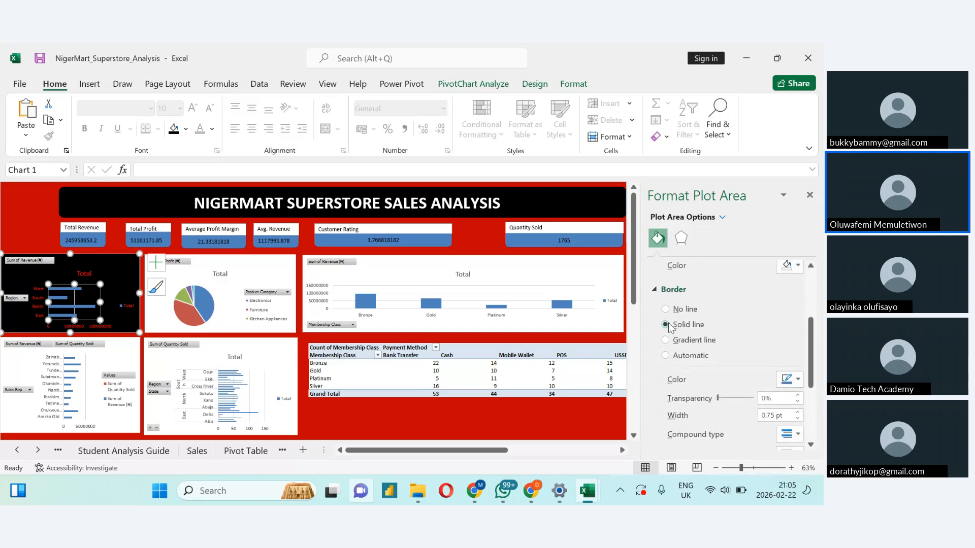
Step: Set the plot area border colour of the revenue by region chart to red
click(793, 380)
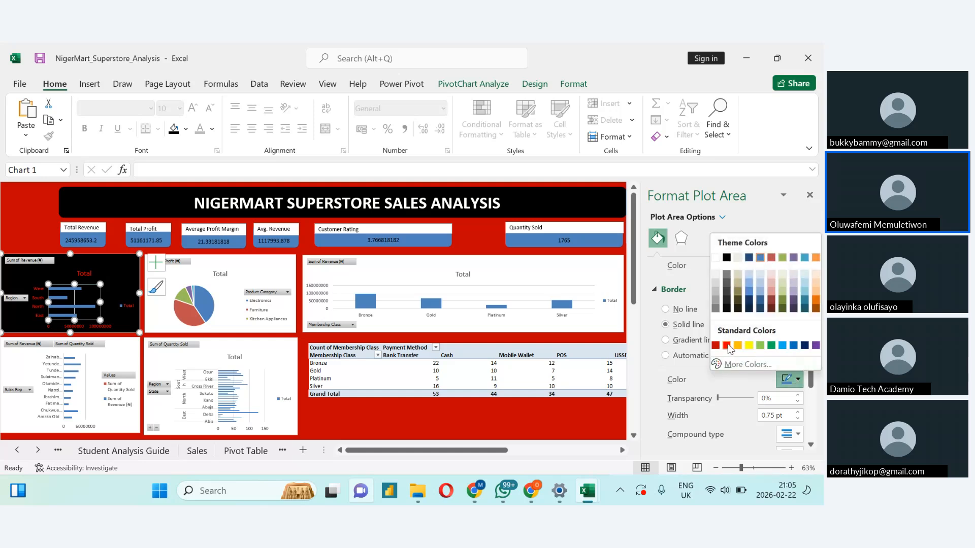
click(727, 346)
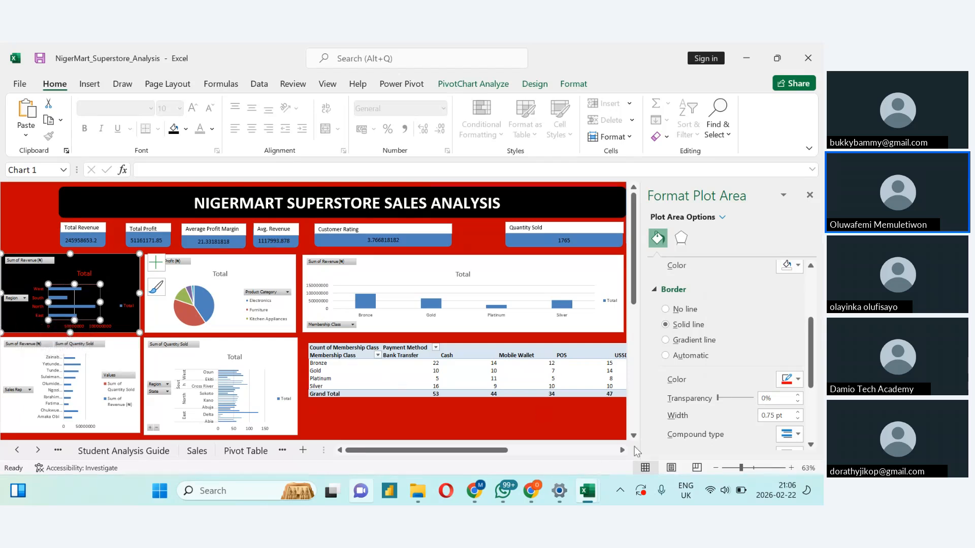
click(798, 379)
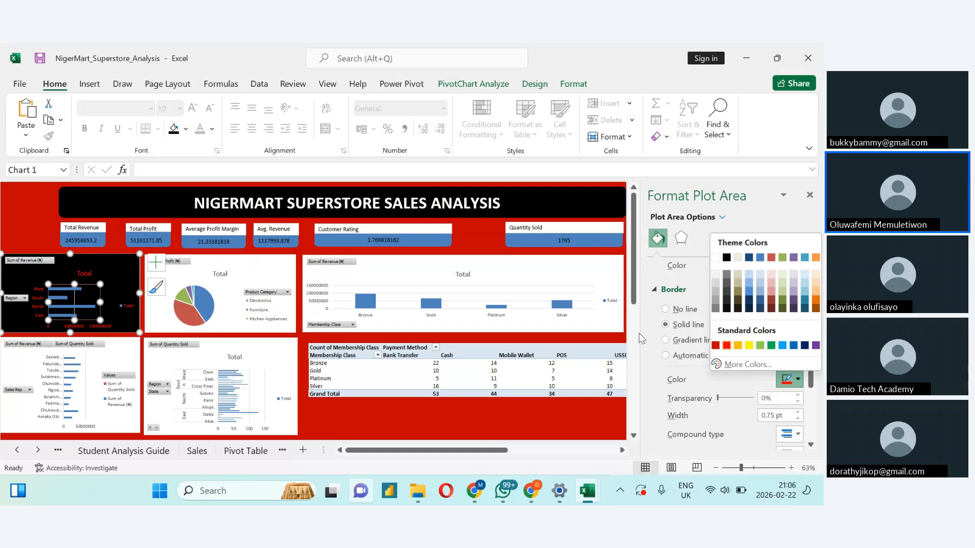
click(643, 356)
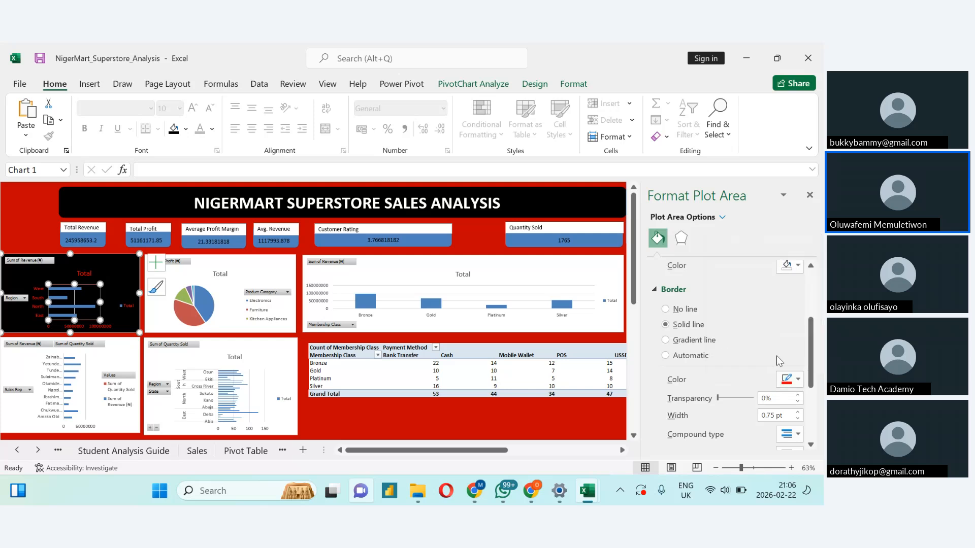
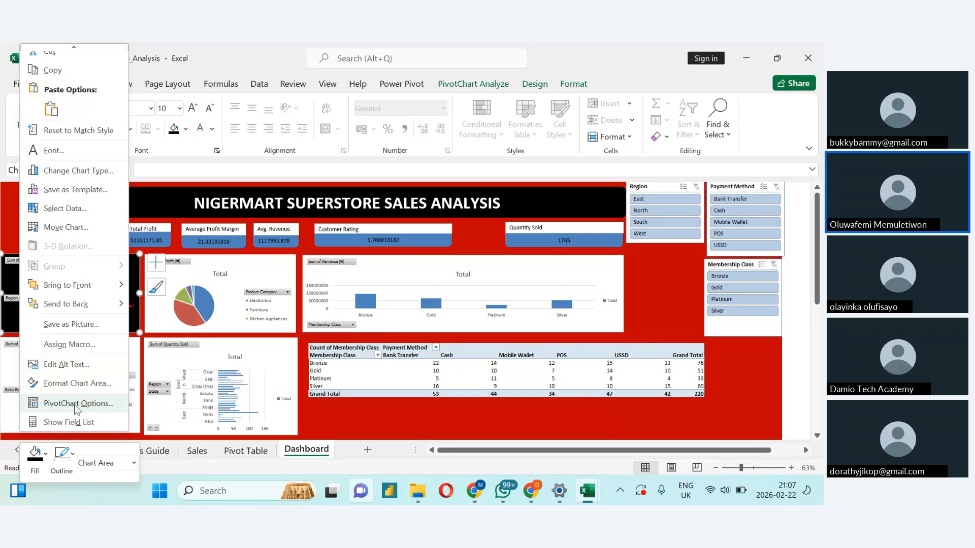
Step: Examine the revenue by region chart's options and its Sum of Revenue and Region field buttons for available formatting
click(359, 426)
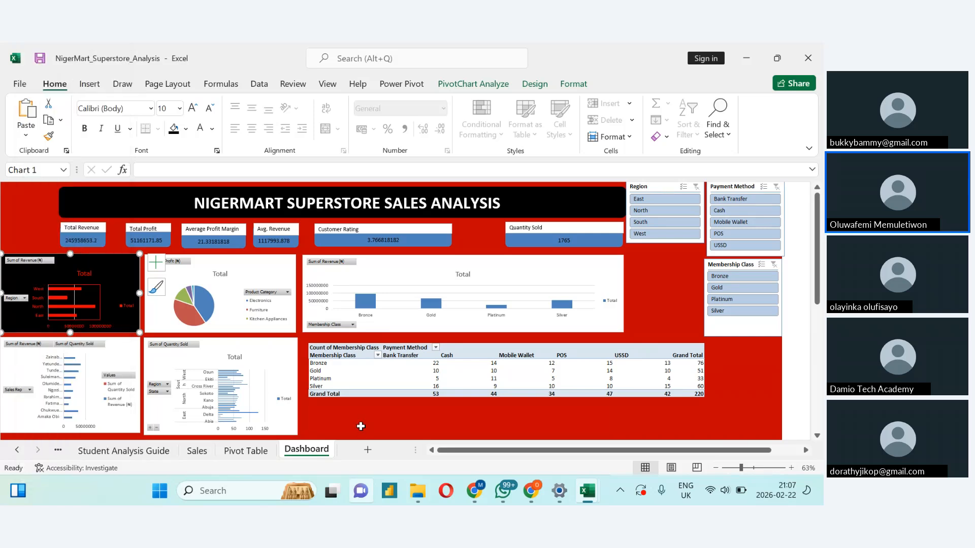
right_click(127, 275)
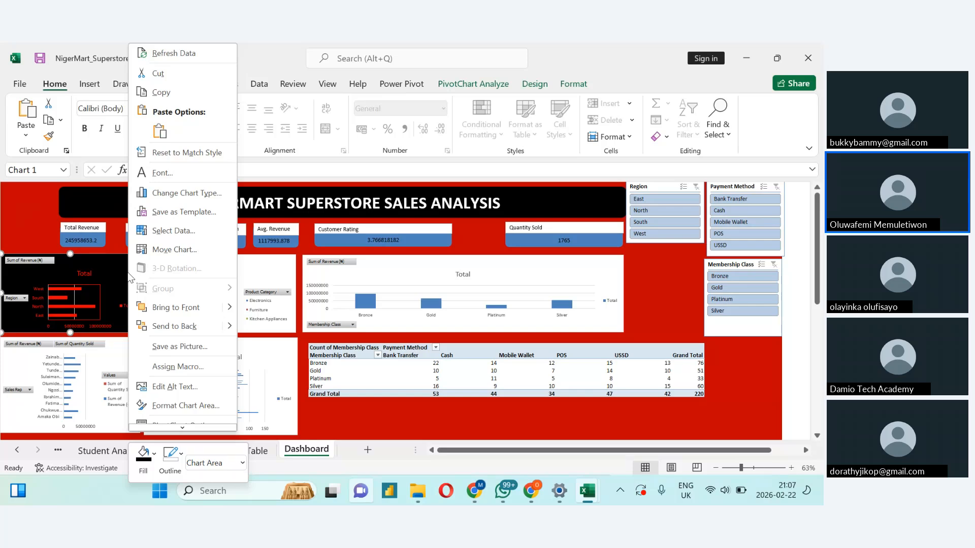
scroll(137, 280, down, 1)
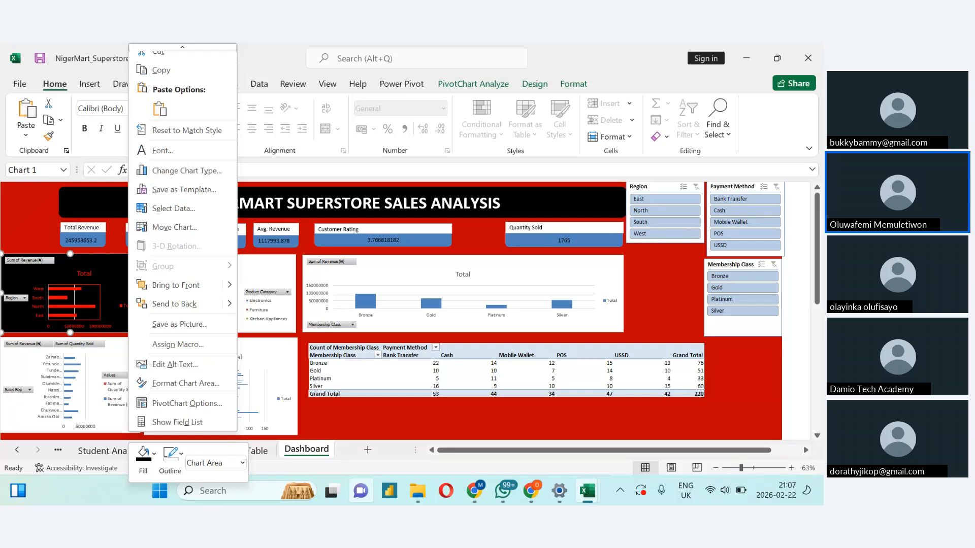
scroll(183, 238, up, 1)
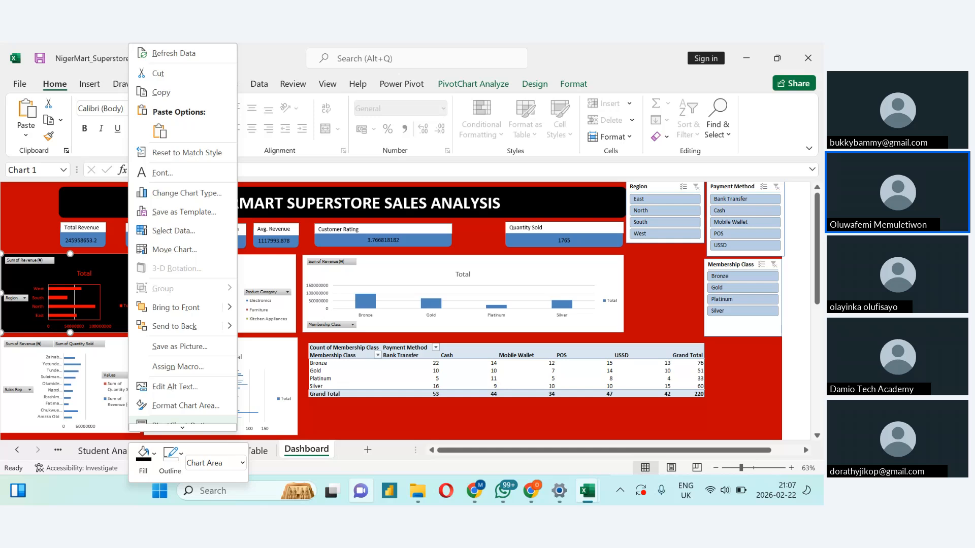
click(107, 278)
right_click(108, 279)
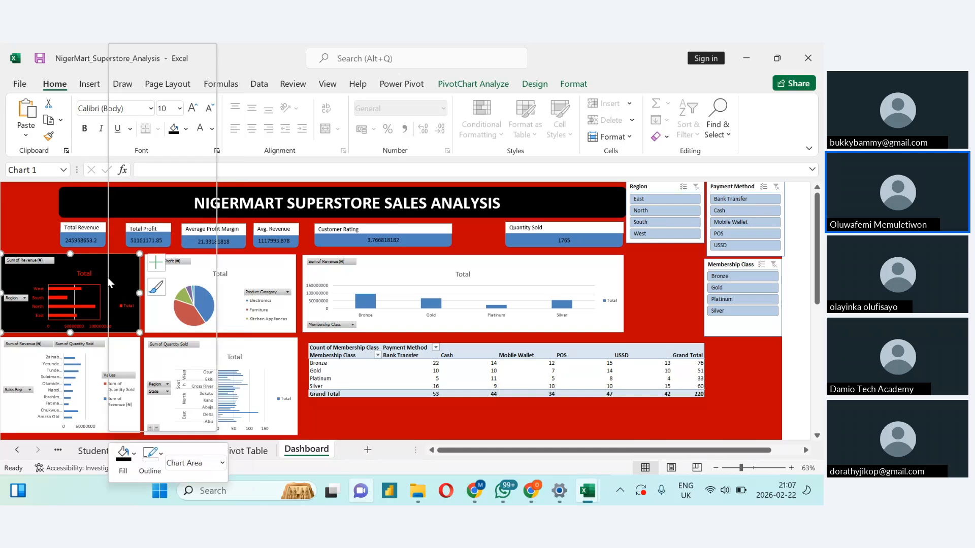
click(19, 303)
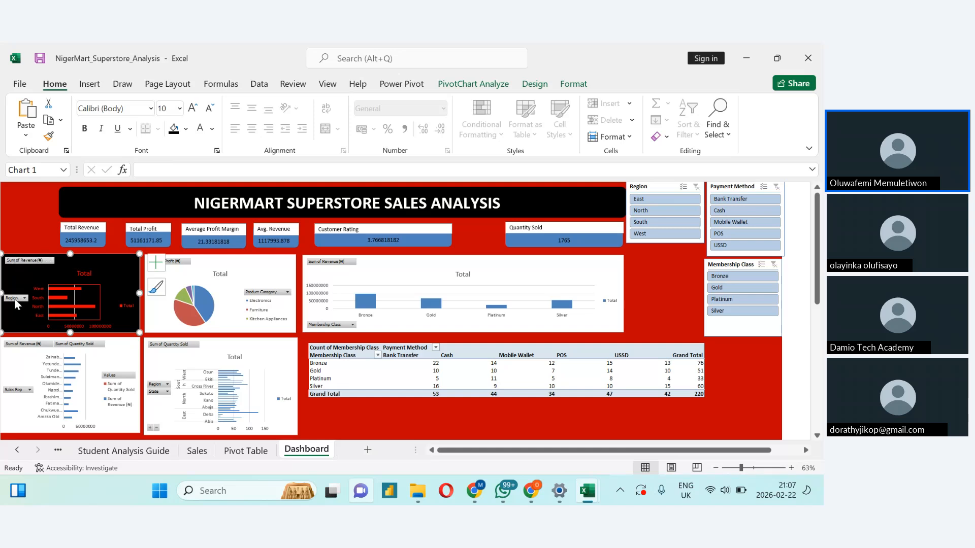
click(22, 262)
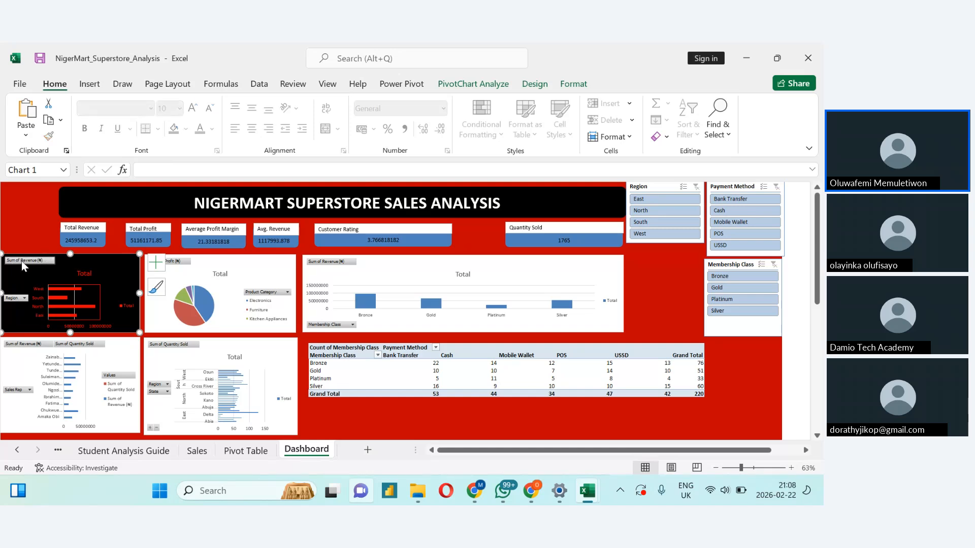
click(16, 299)
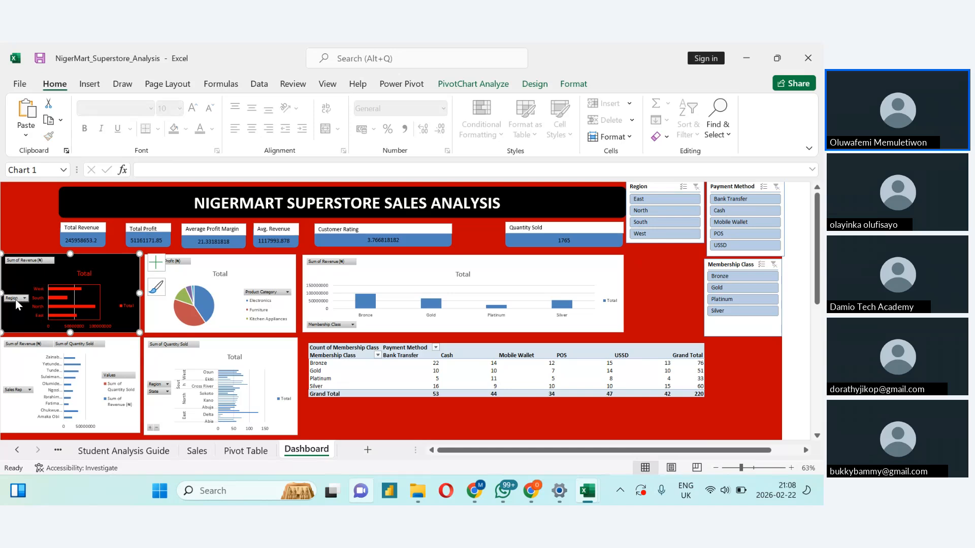
click(571, 85)
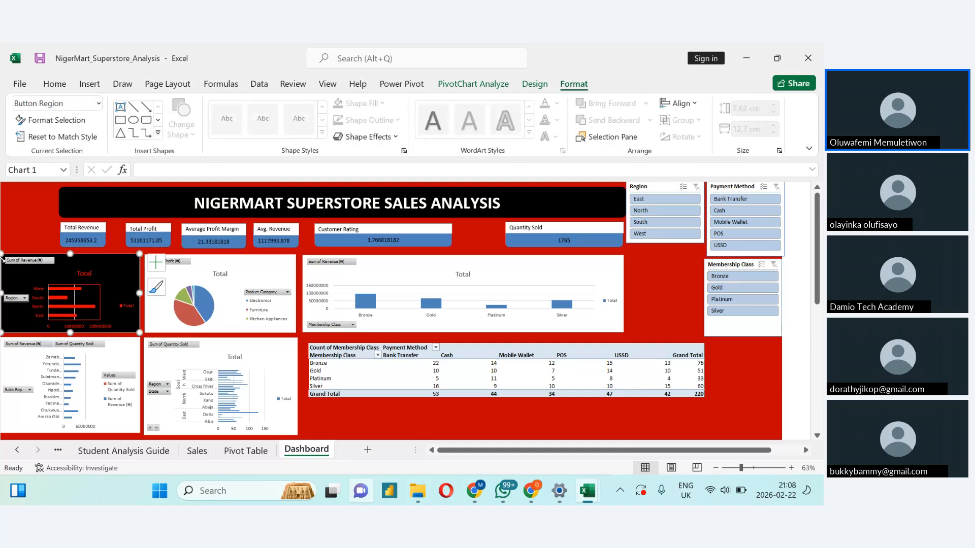
Step: Compare the available options of the sales rep chart with those of the revenue by region chart
click(28, 367)
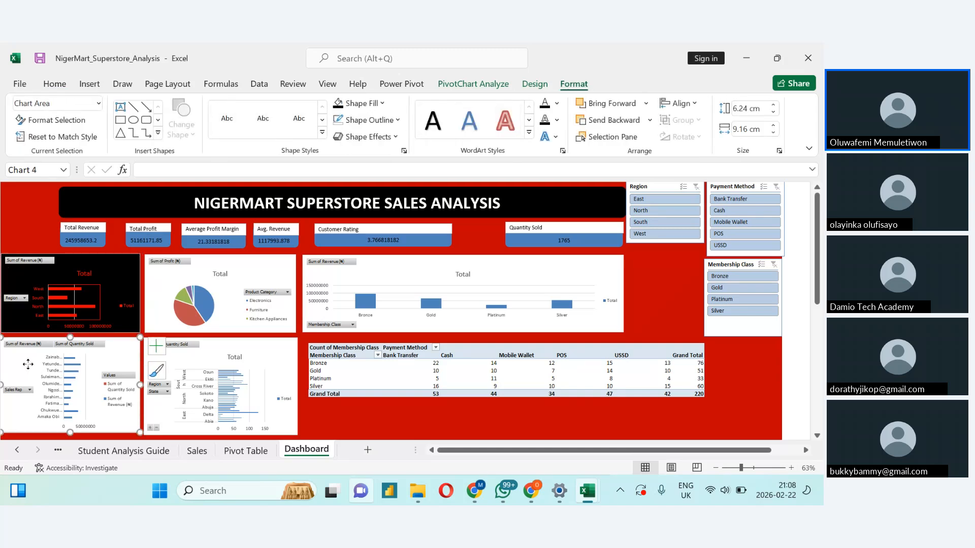
right_click(29, 369)
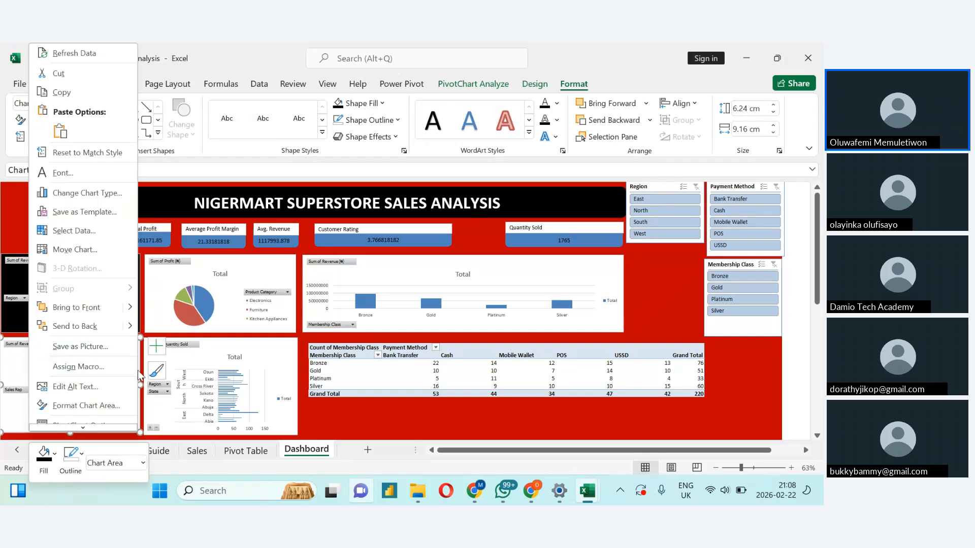
scroll(132, 376, down, 1)
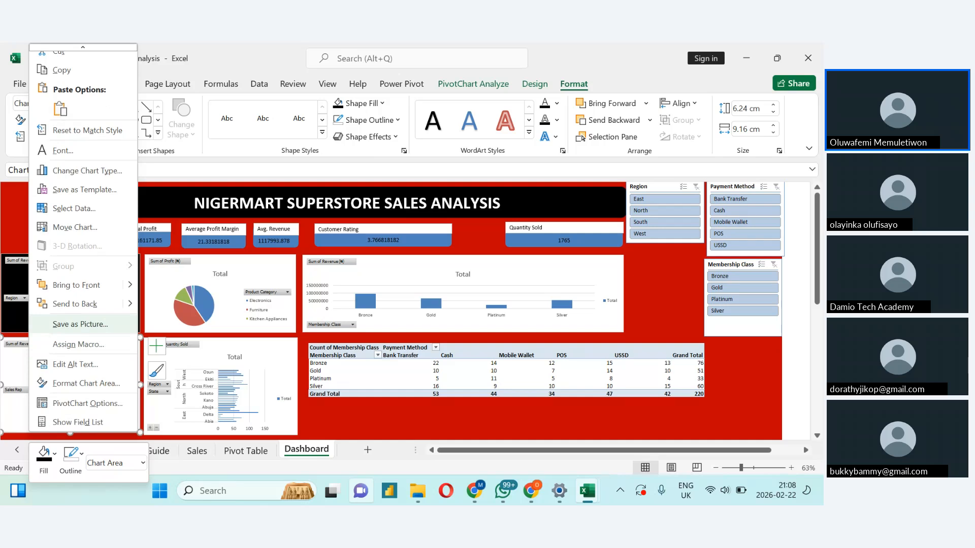
click(69, 427)
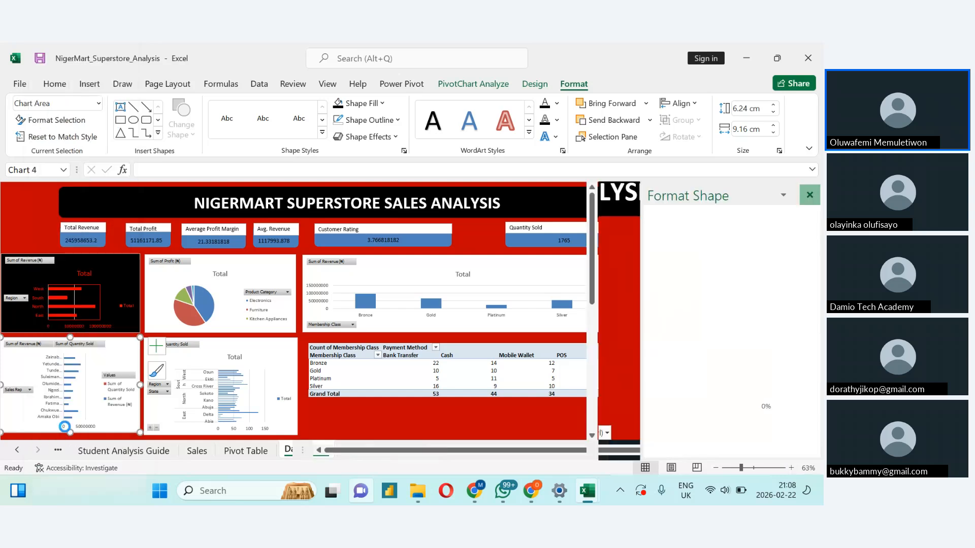
click(809, 195)
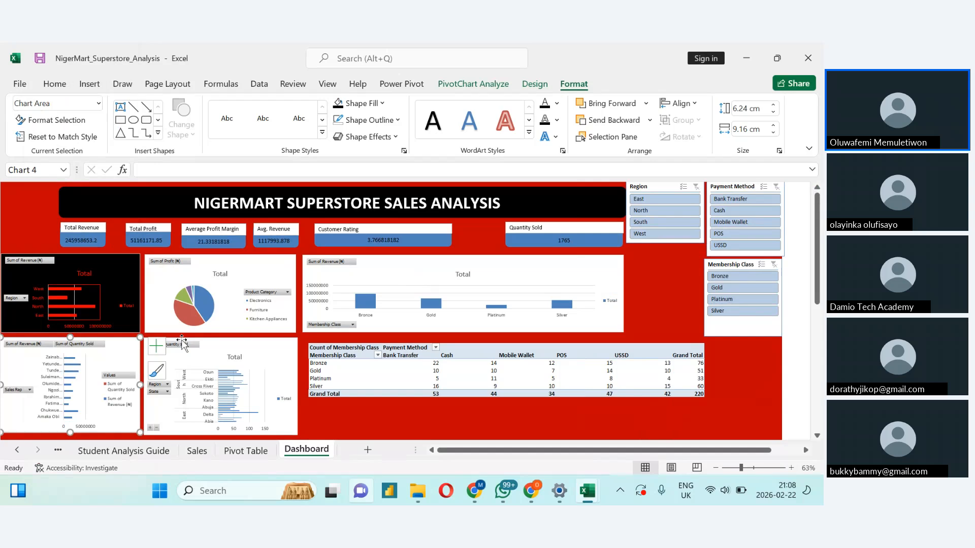
click(13, 324)
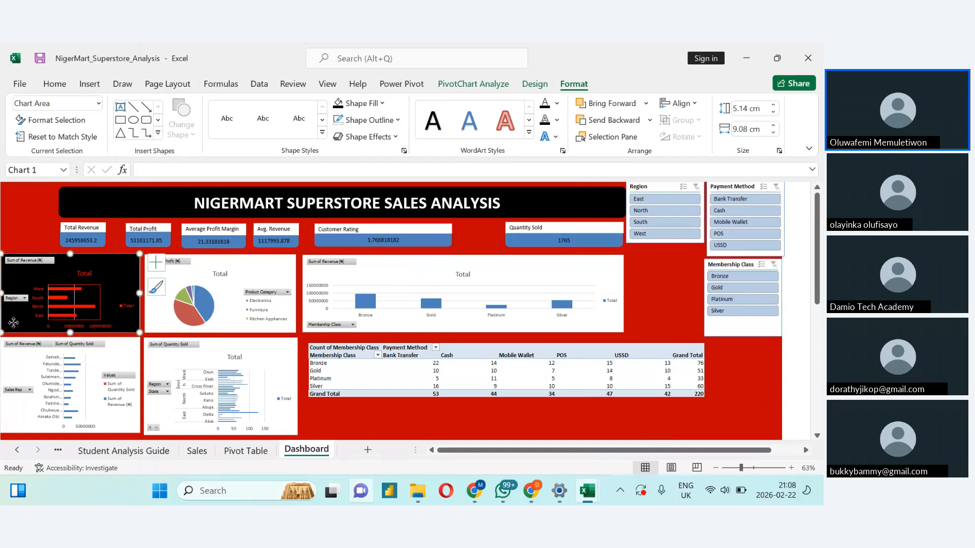
right_click(14, 323)
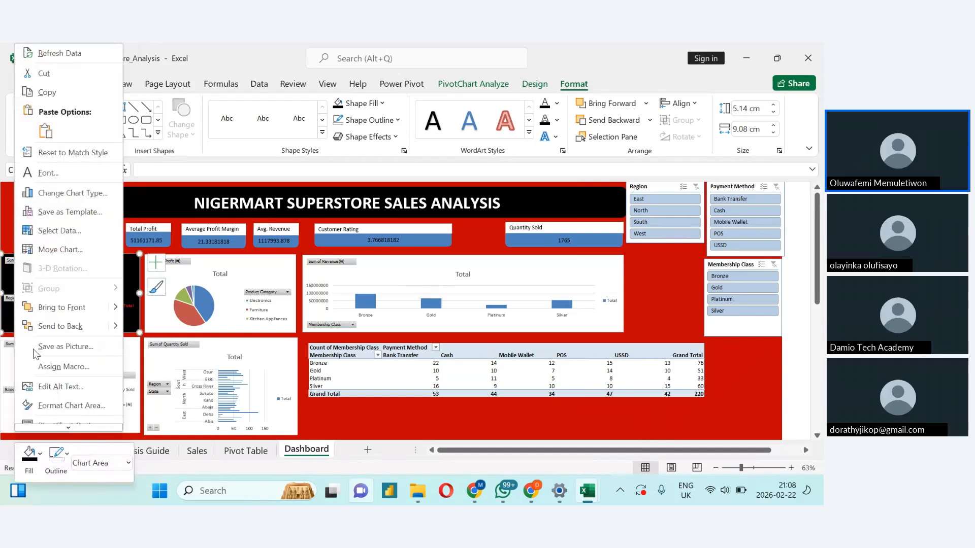
click(346, 419)
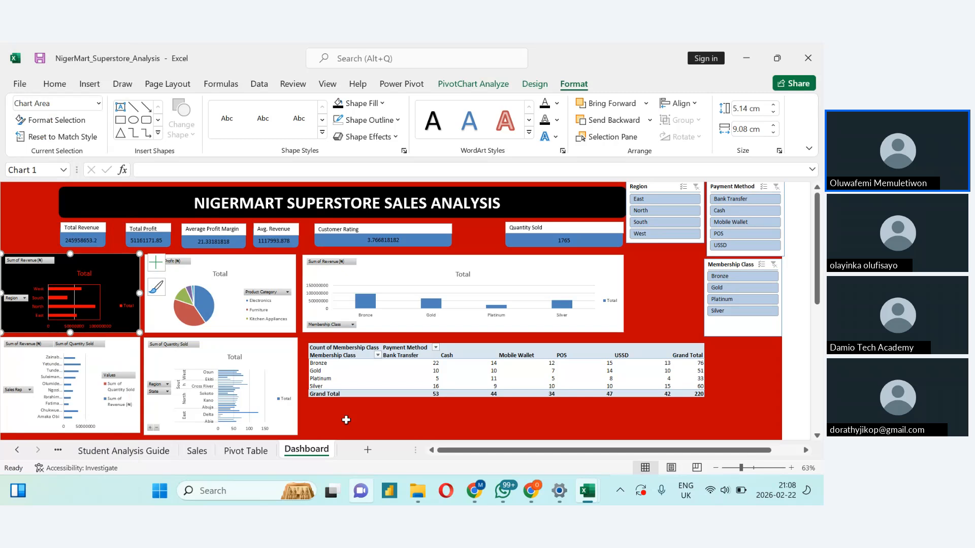
Step: Insert a clustered column PivotChart from the revenue by region pivot table on the Pivot Table sheet
click(237, 457)
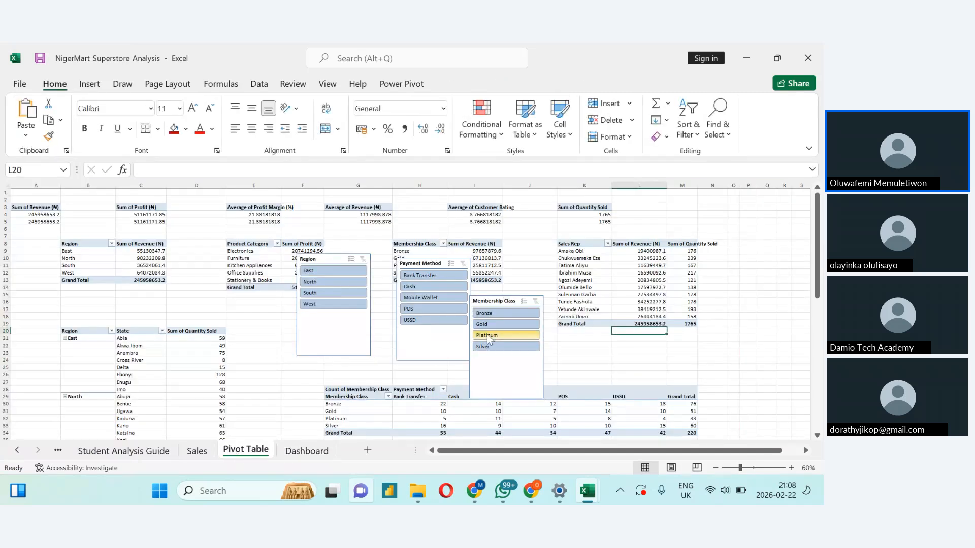
click(82, 273)
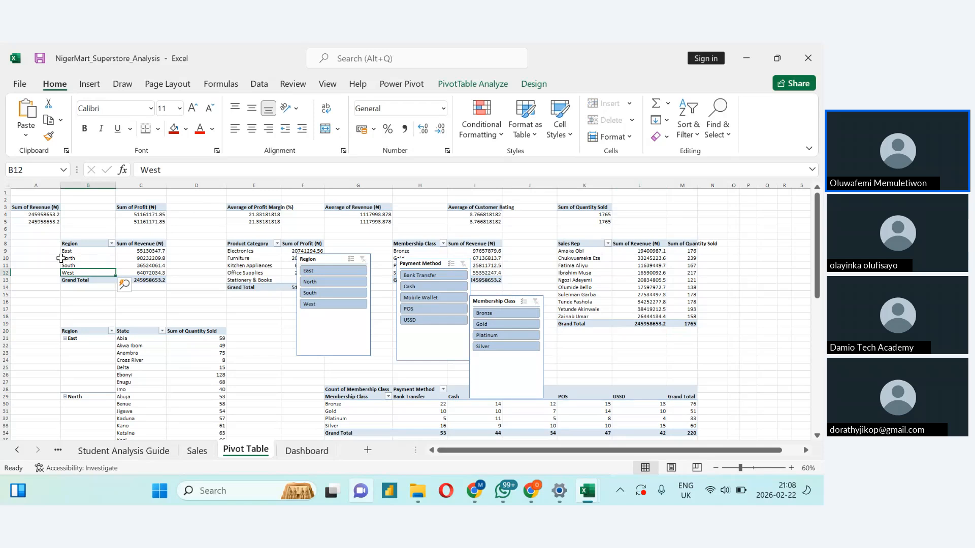
click(61, 258)
click(470, 76)
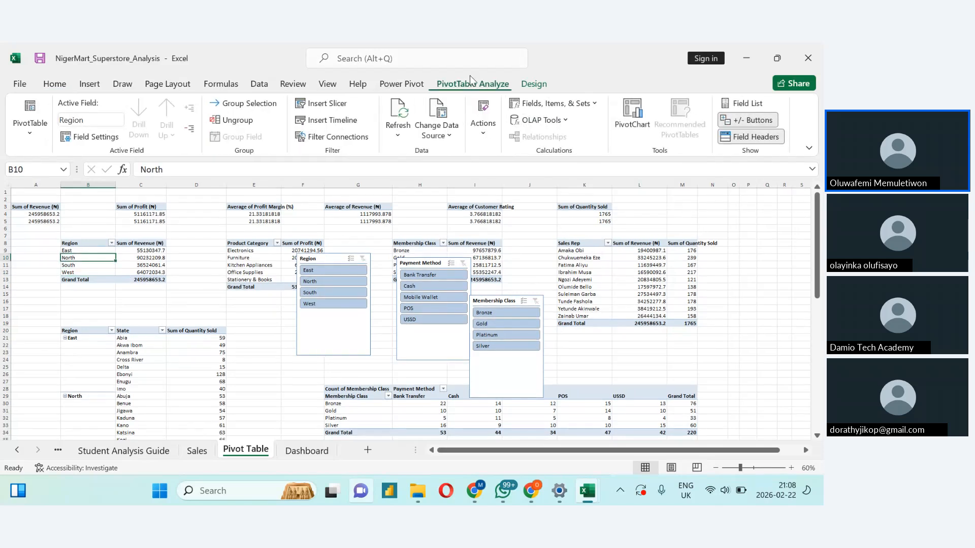
click(632, 134)
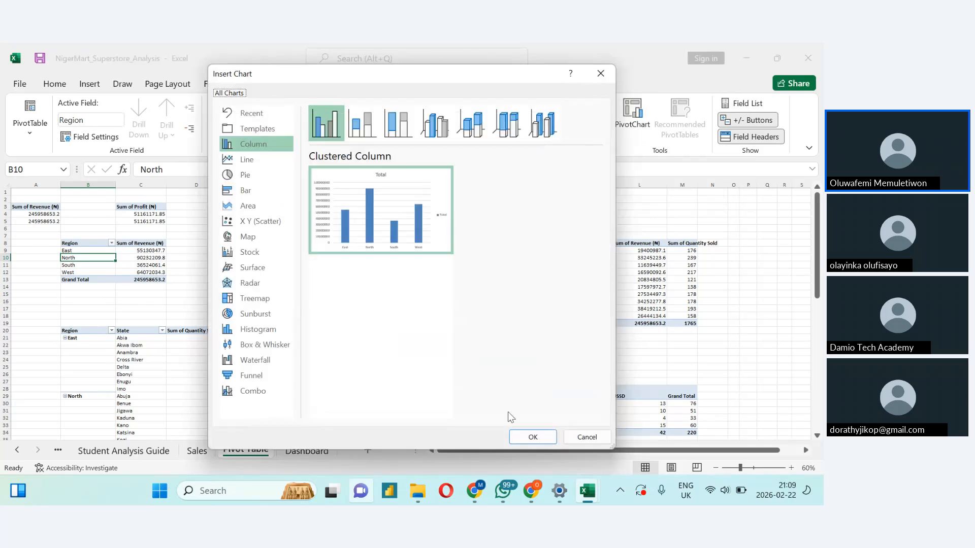
click(528, 436)
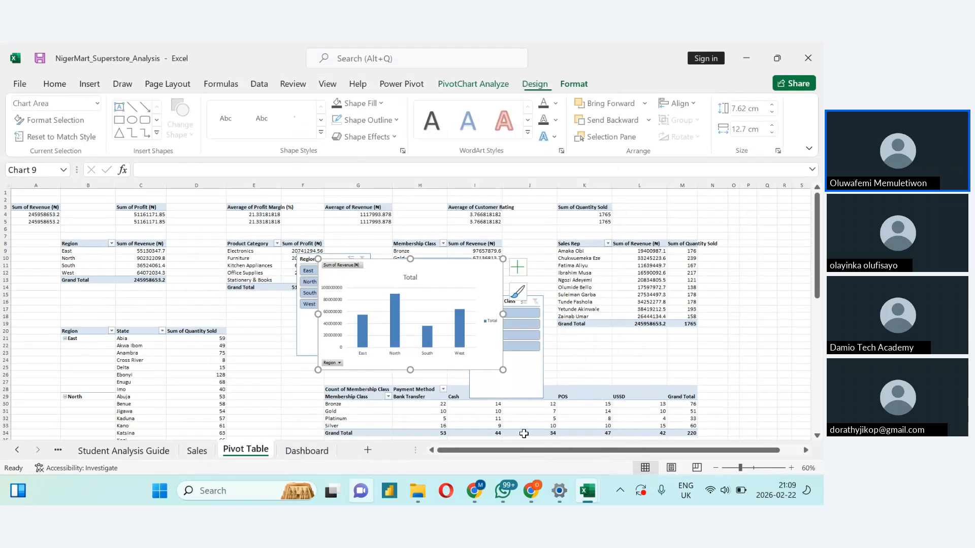
Step: Move the new column chart off the slicers, over the region pivot tables in columns B to E
click(375, 297)
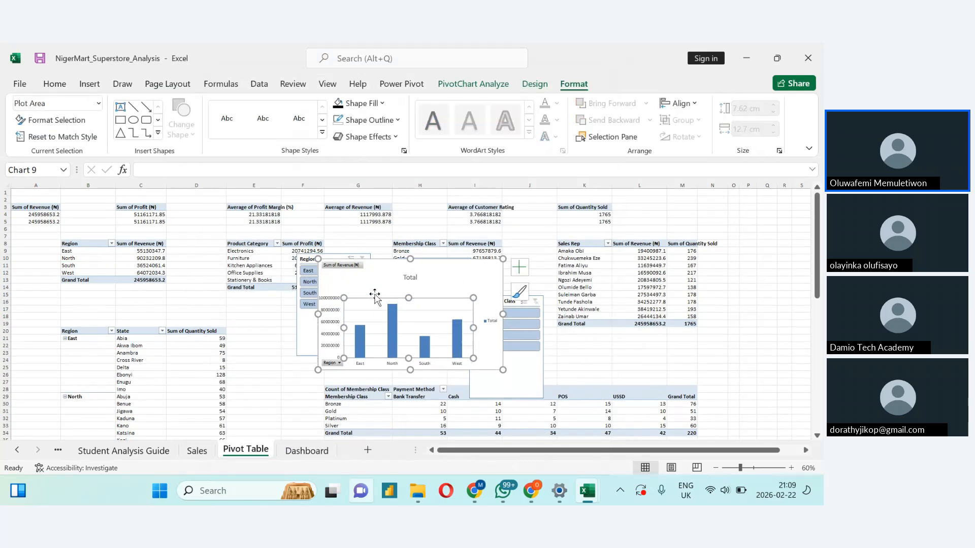
drag(374, 297, 378, 286)
click(444, 278)
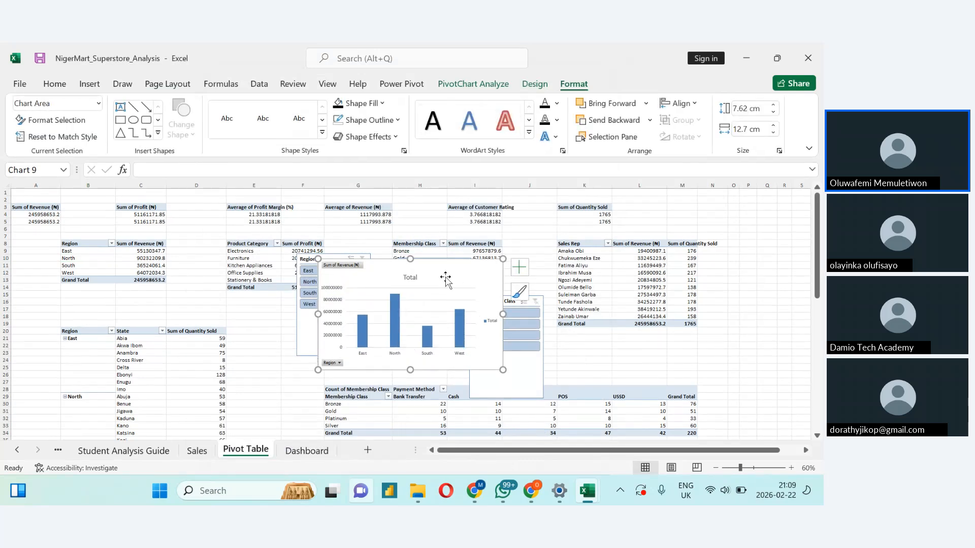
drag(445, 278, 215, 267)
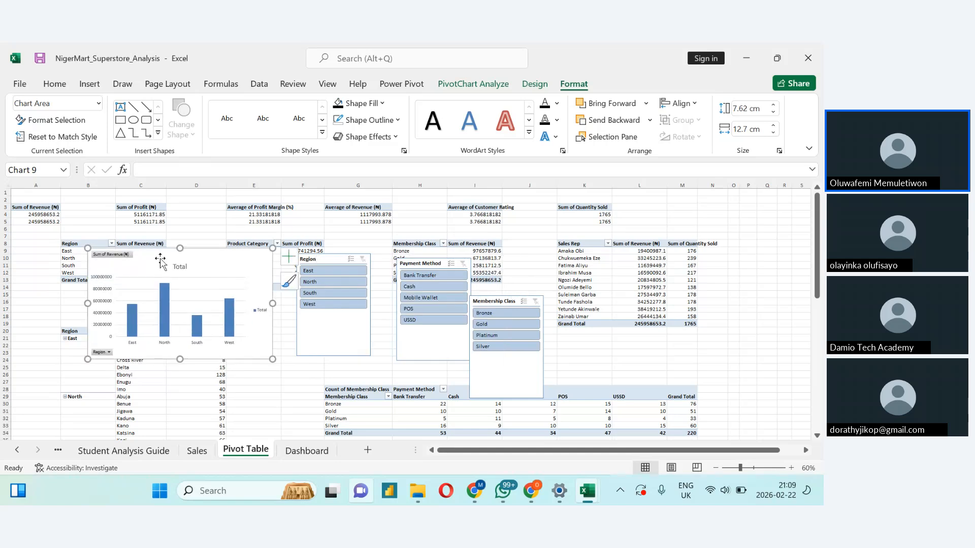
Step: Check the options of the new column chart and of its Region field button without applying any
right_click(131, 267)
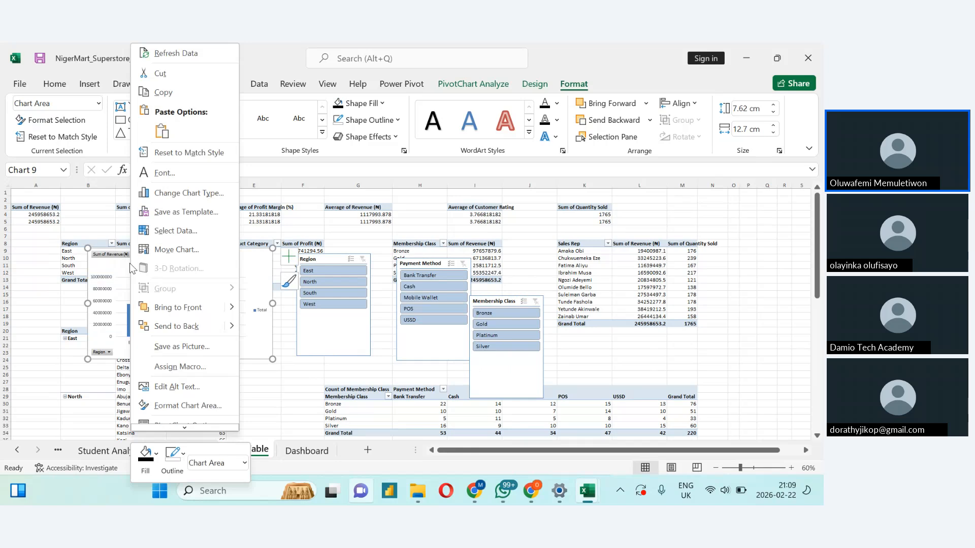
scroll(131, 267, down, 1)
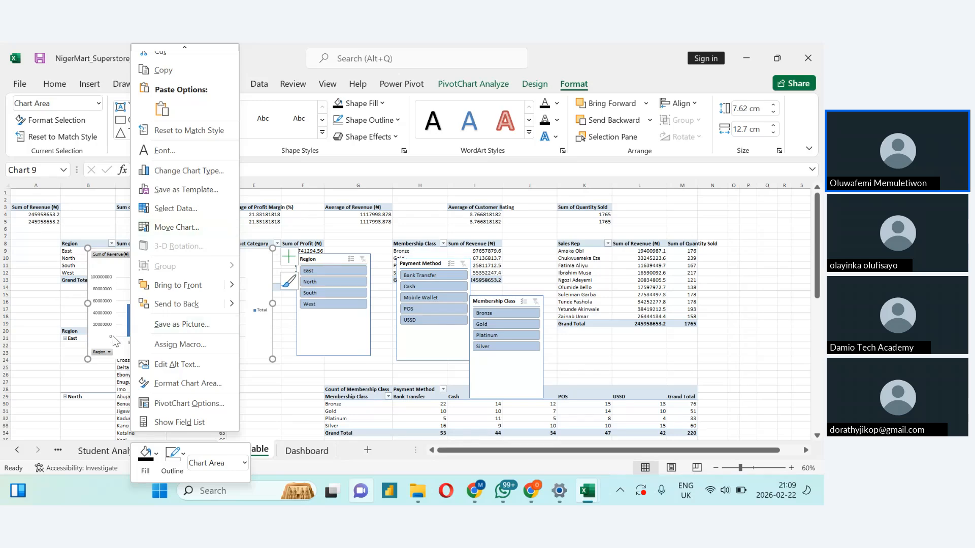
click(115, 341)
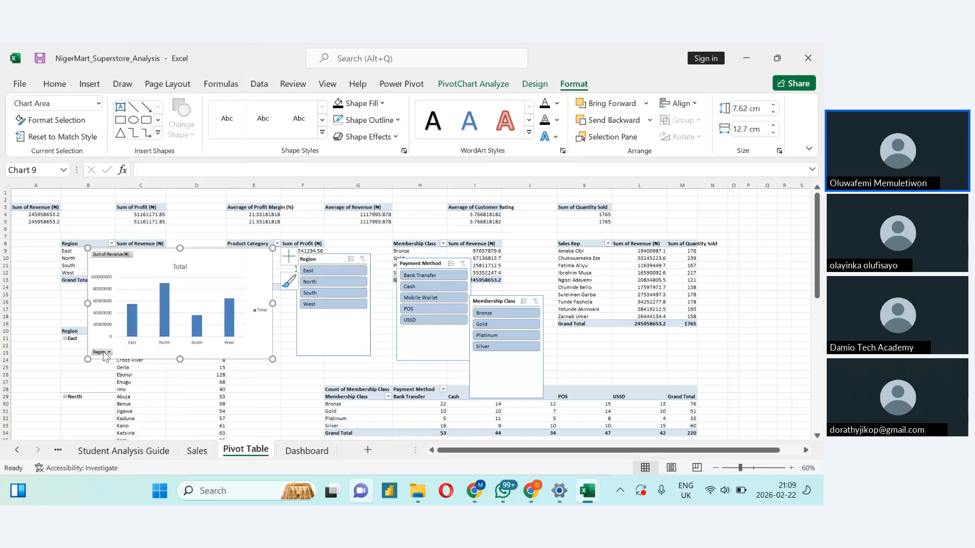
right_click(104, 355)
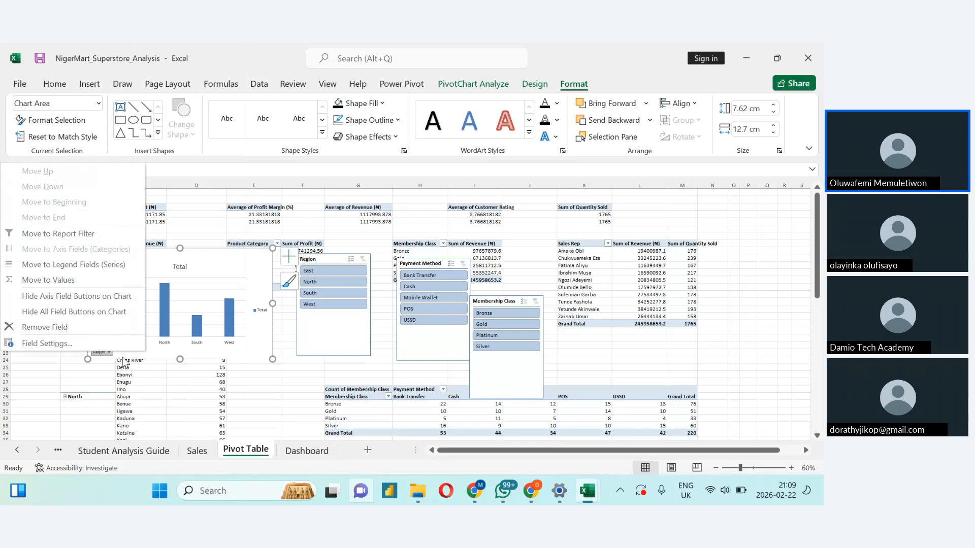
click(36, 389)
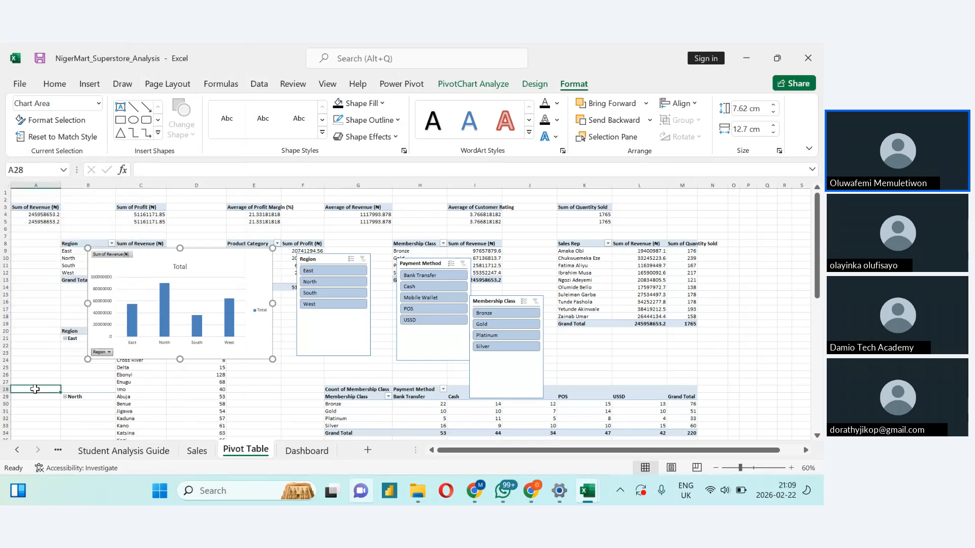
Step: Hide all field buttons on the new column chart on the Pivot Table sheet
right_click(100, 353)
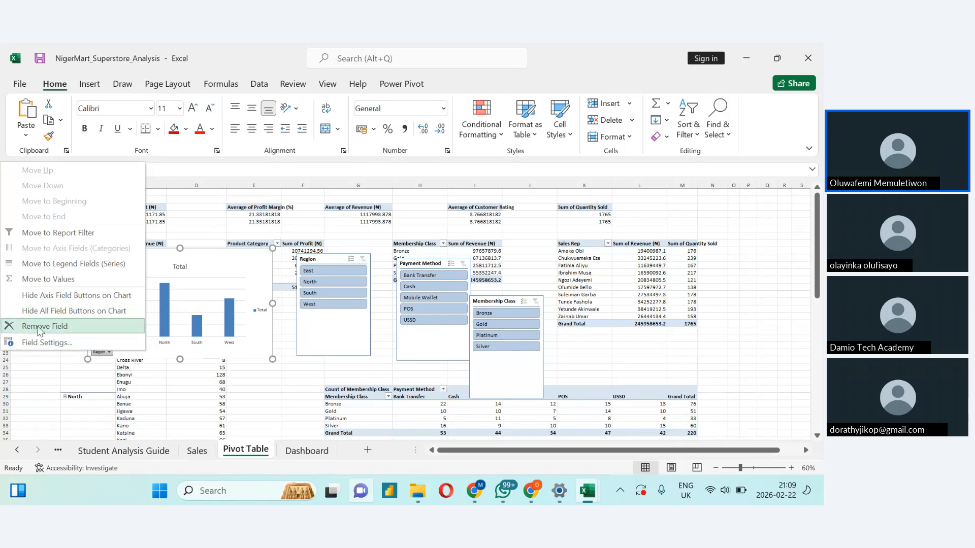
click(172, 356)
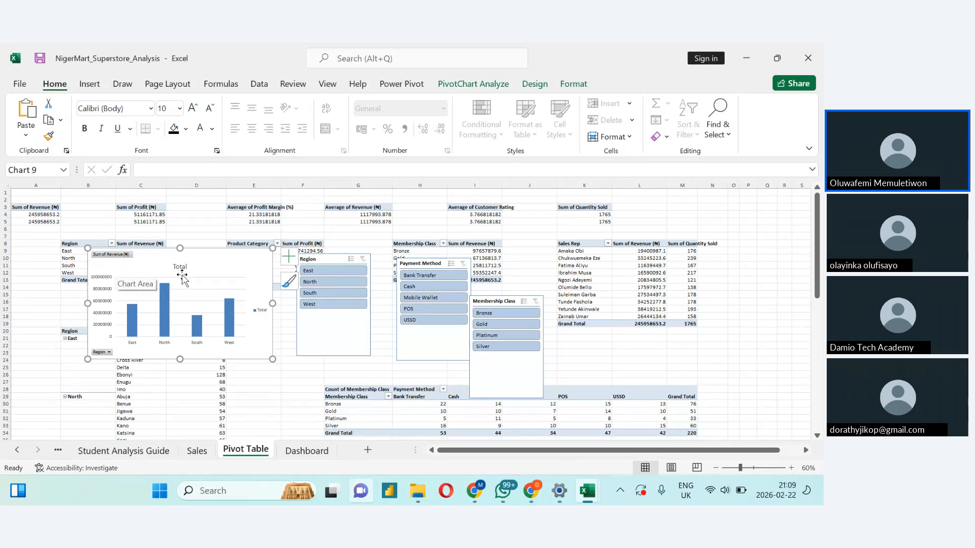
right_click(109, 357)
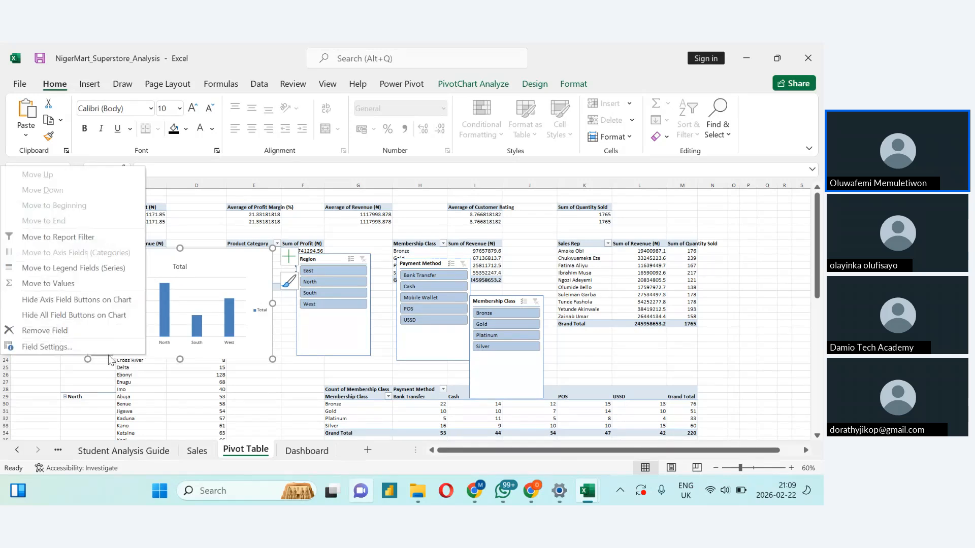
click(105, 317)
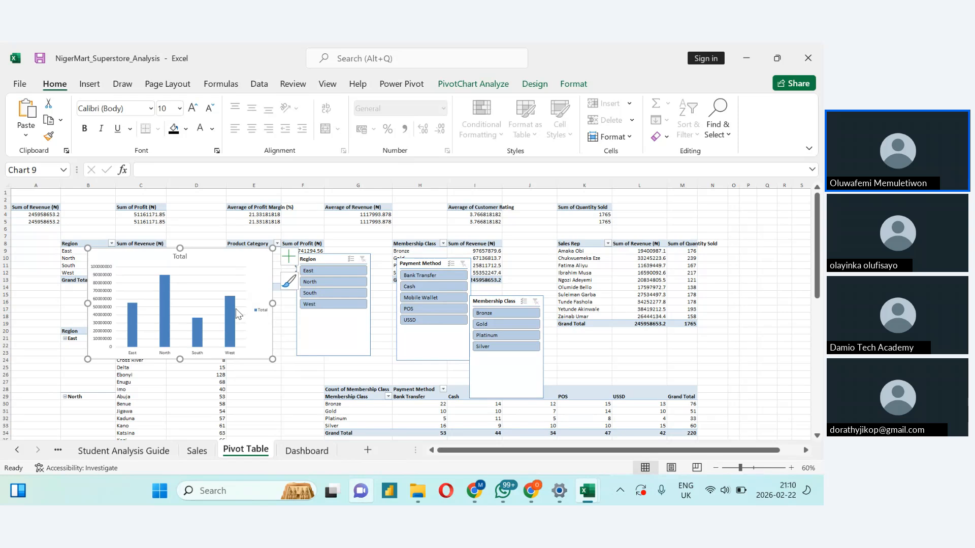
Step: Hide all field buttons on the black and red revenue by region chart on the Dashboard sheet
click(306, 451)
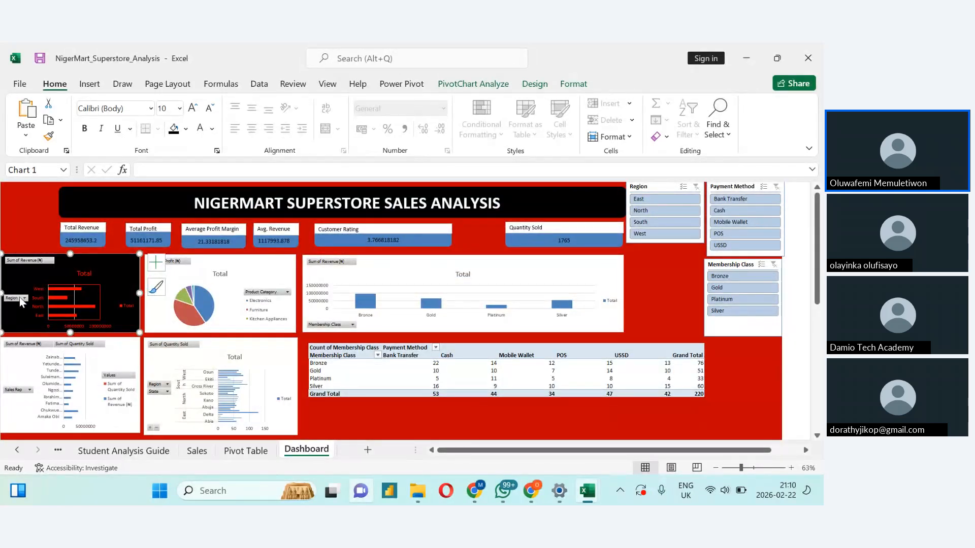
right_click(22, 300)
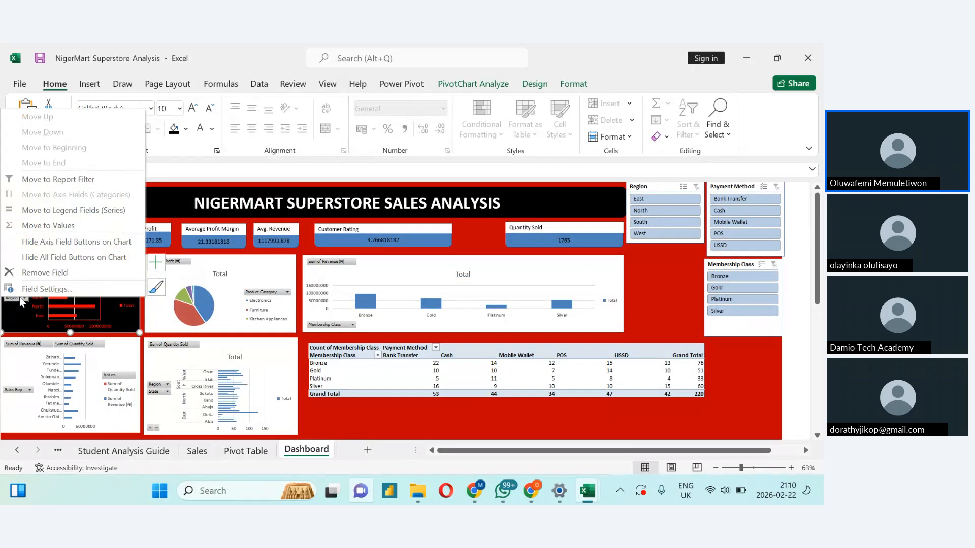
click(19, 306)
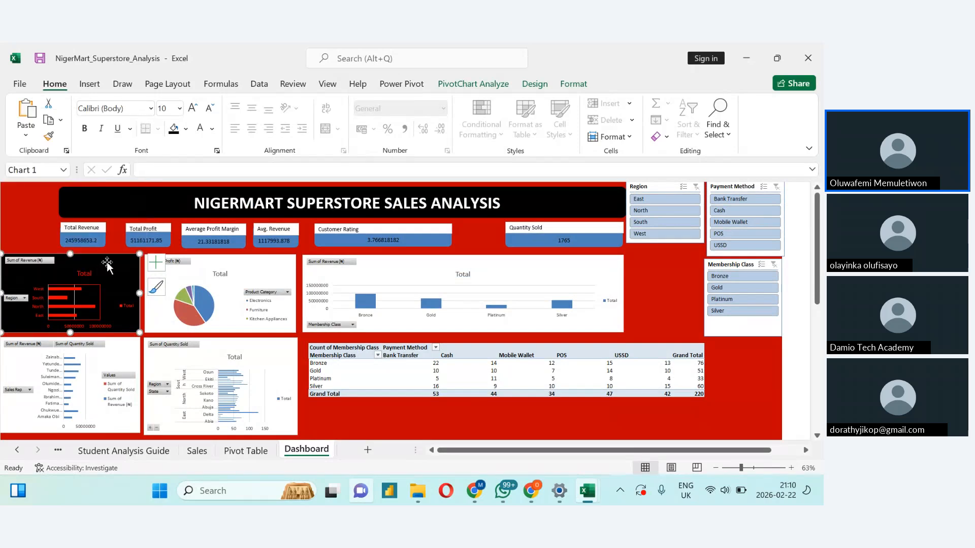
right_click(17, 300)
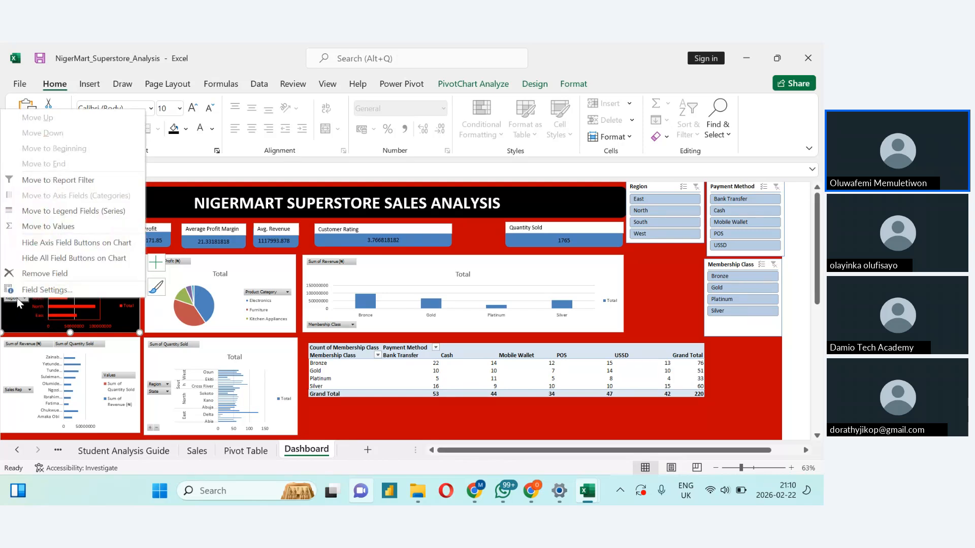
click(31, 259)
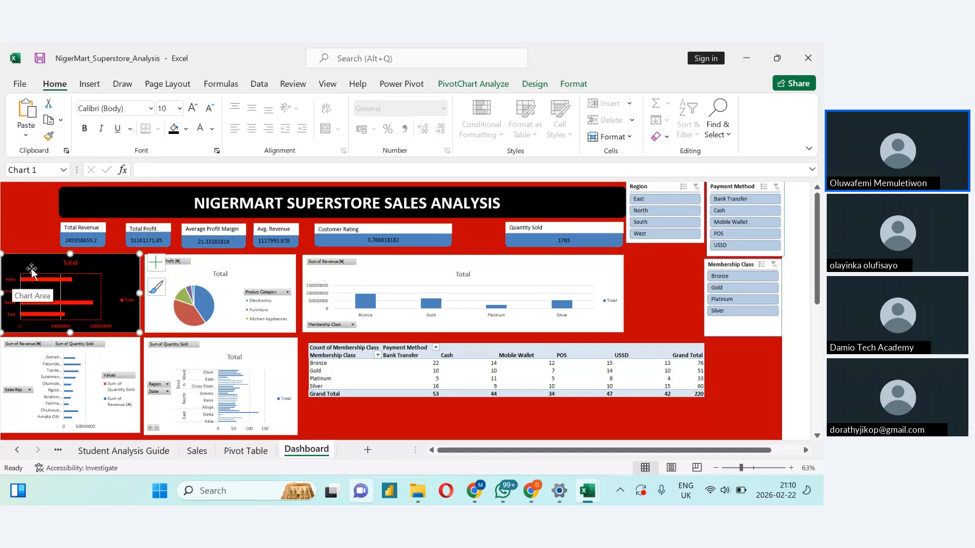
Step: Try the revenue by region chart without its title, restore it, and retitle the chart "SALES BY REGION"
click(155, 265)
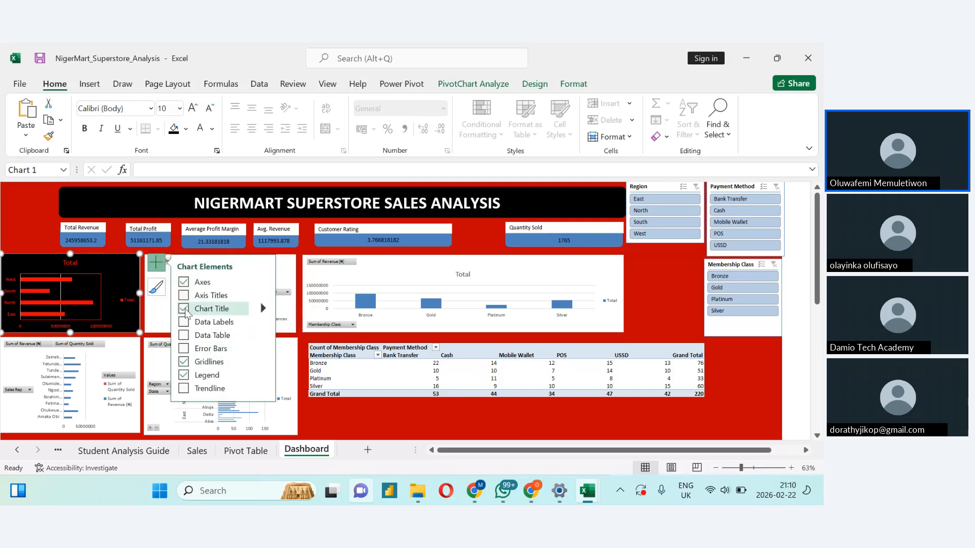
click(185, 310)
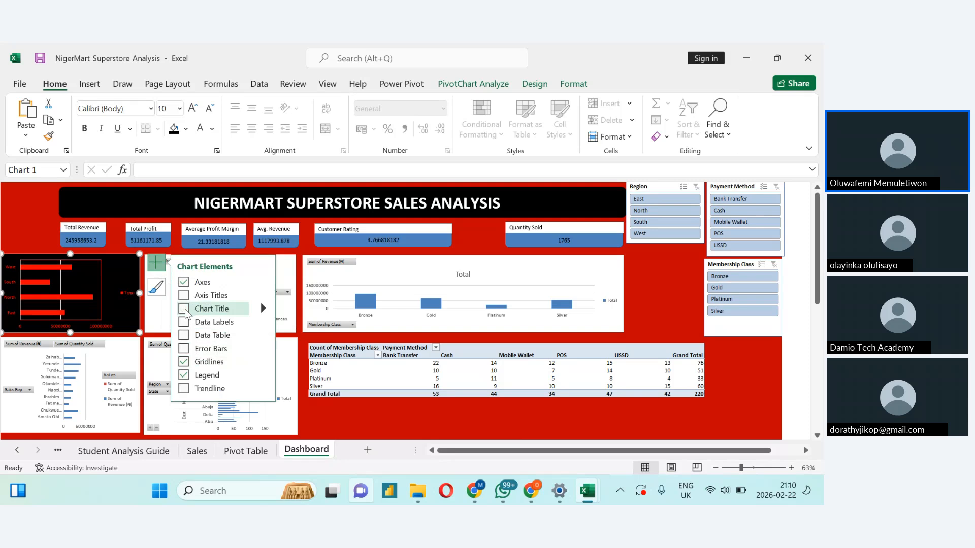
click(182, 309)
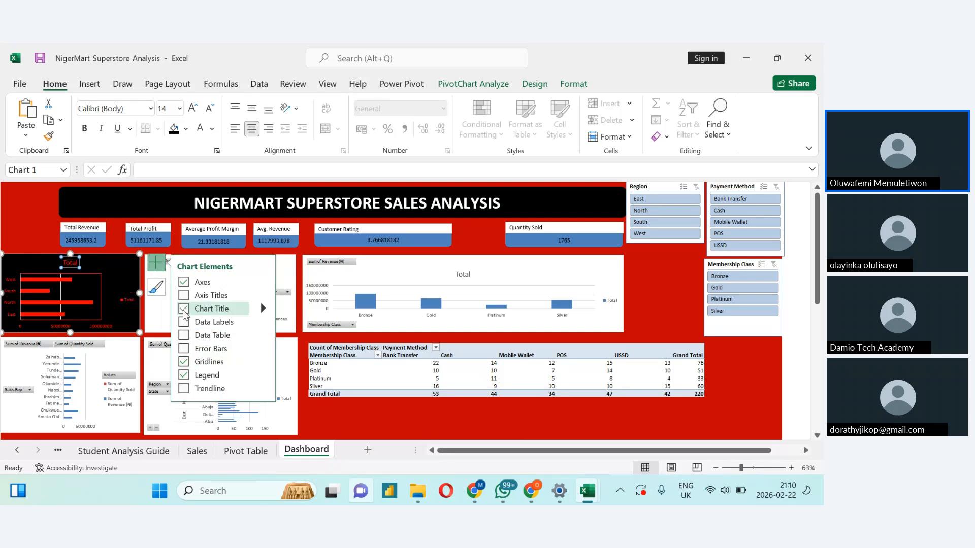
click(74, 263)
double_click(76, 263)
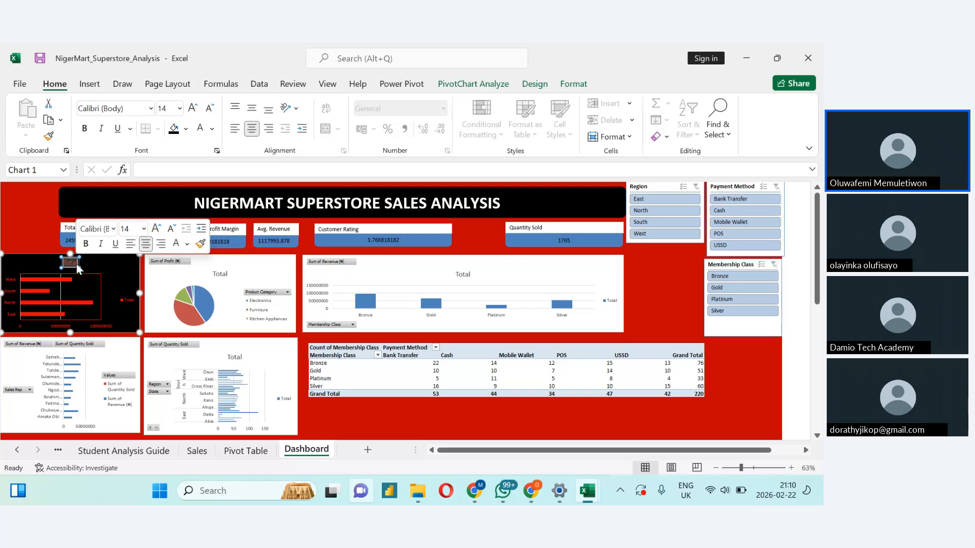
key(BackSpace)
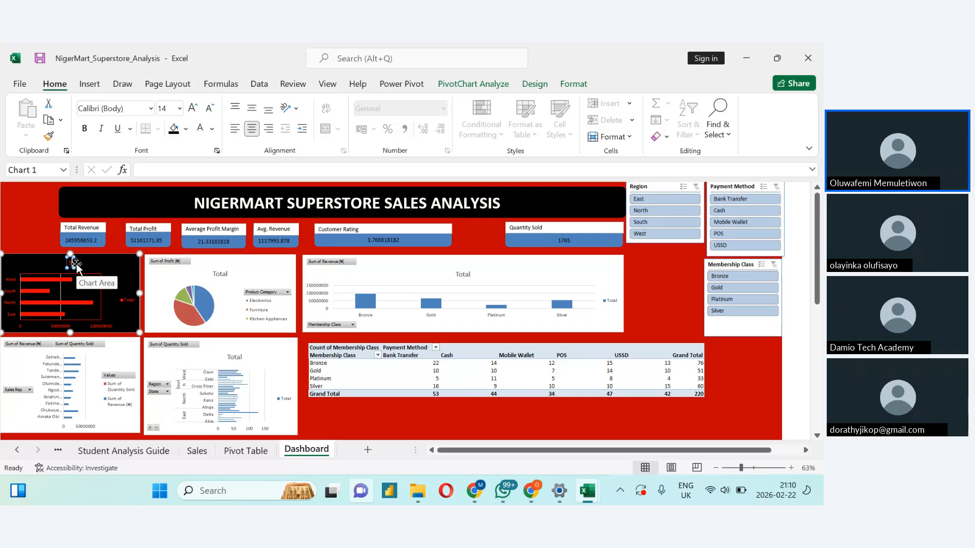
text(ALES BY REG)
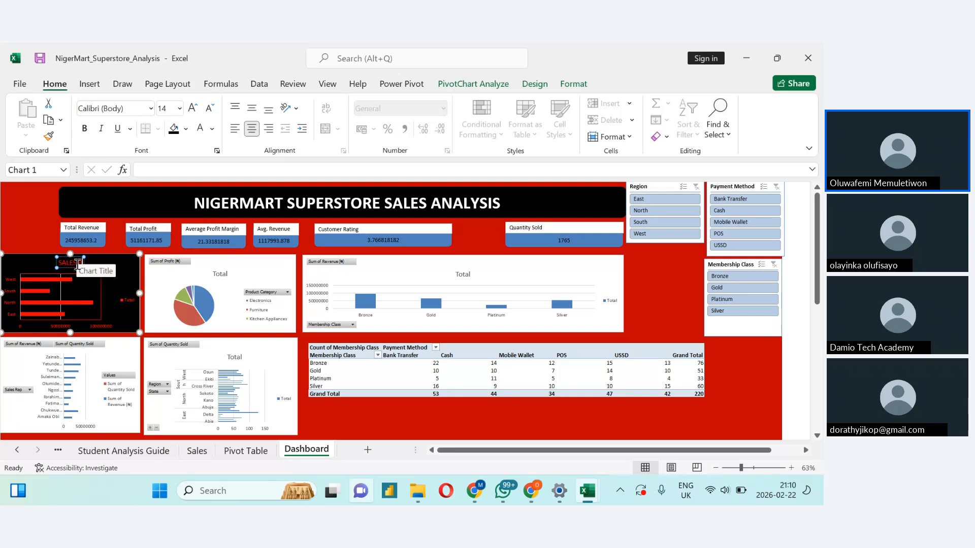
text(ION)
click(141, 279)
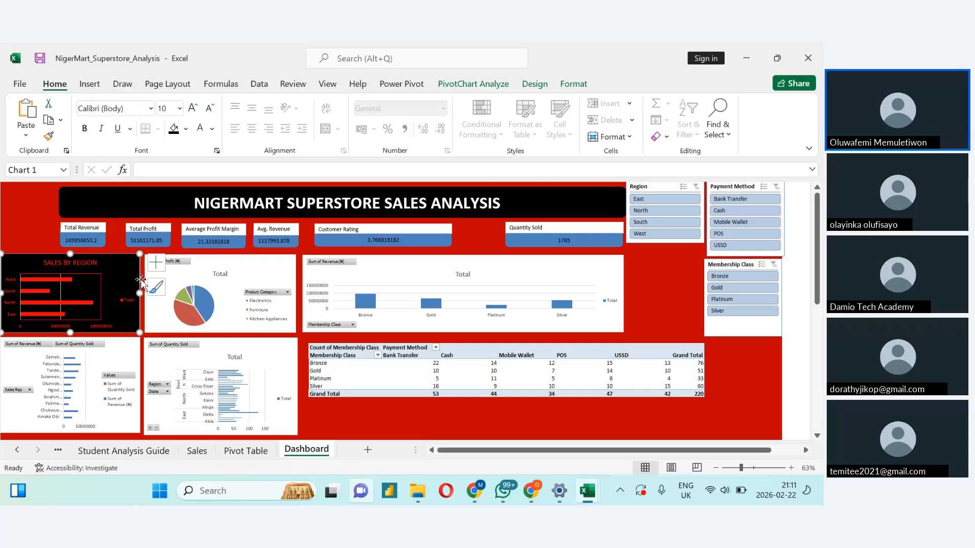
Step: Switch to the Zoho meeting in Chrome and check its chat for messages
key(alt+Tab)
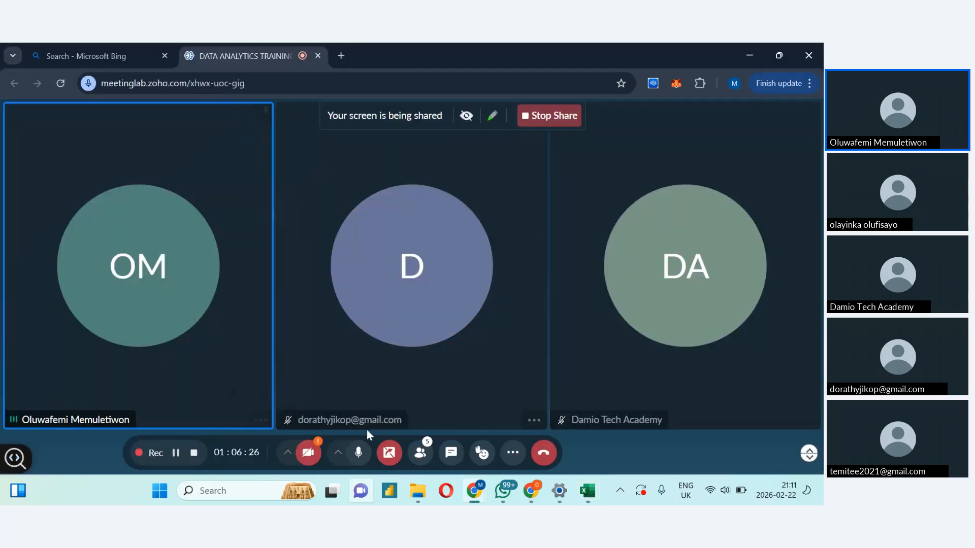
click(451, 453)
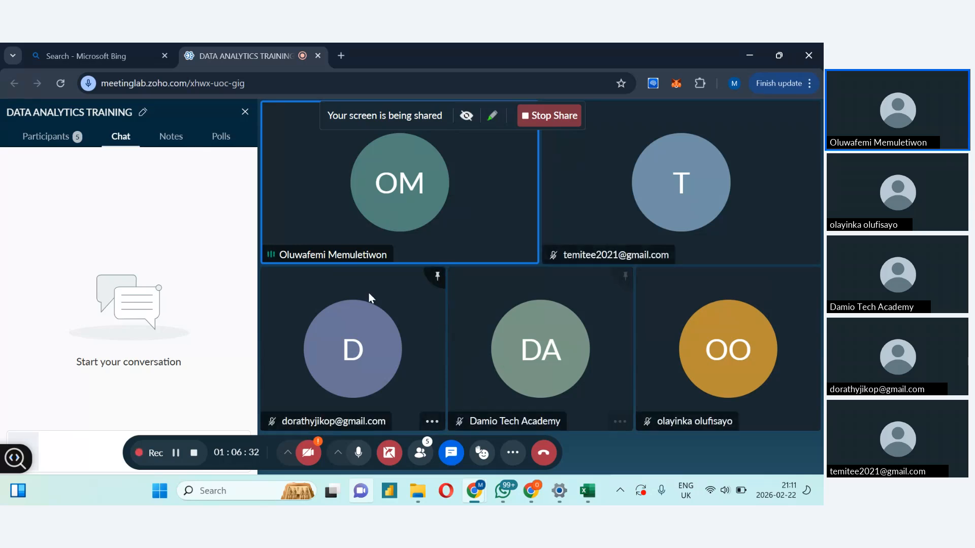
click(245, 112)
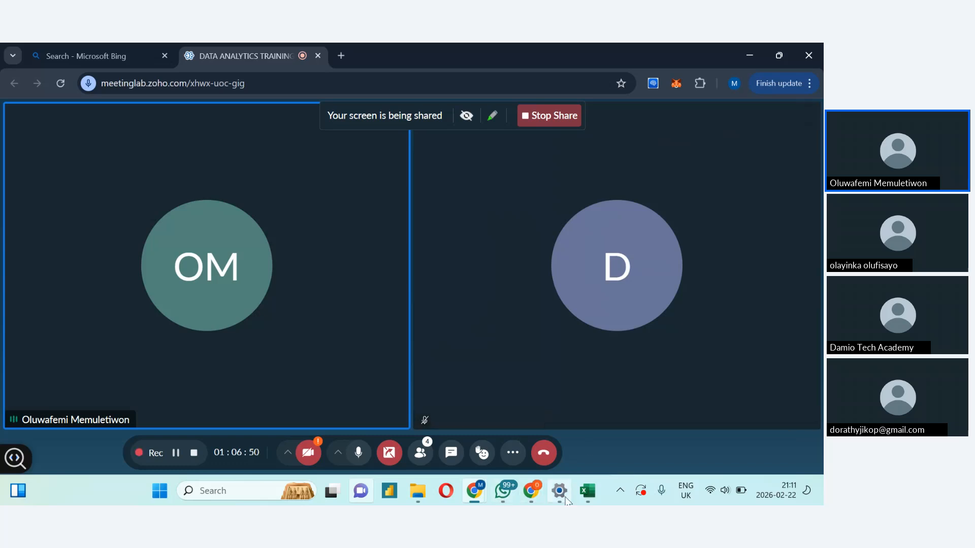
Step: Copy the whole Sales Data table from the NigerMart_Superstore_Data workbook in Excel into a new blank workbook, starting at cell A1
mouse_move(588, 495)
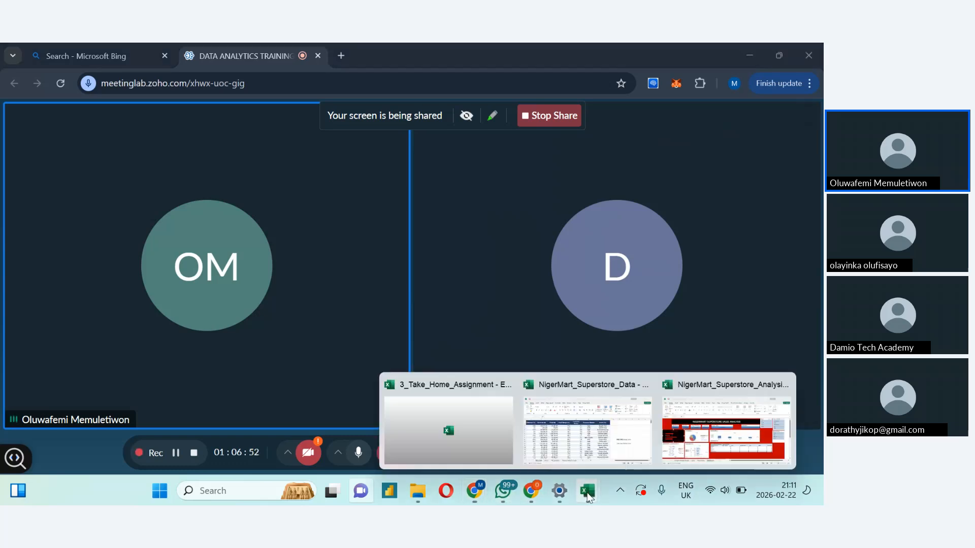
click(562, 446)
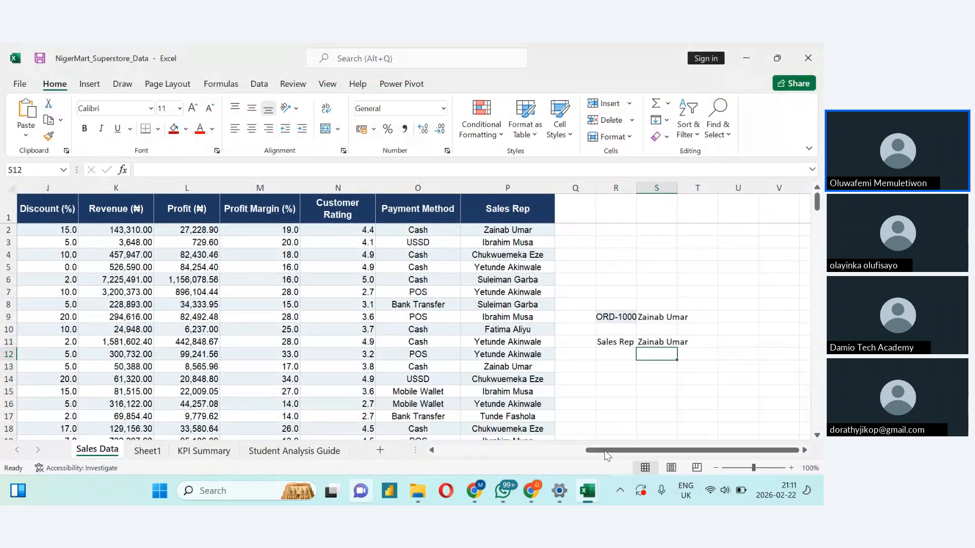
drag(607, 451, 431, 466)
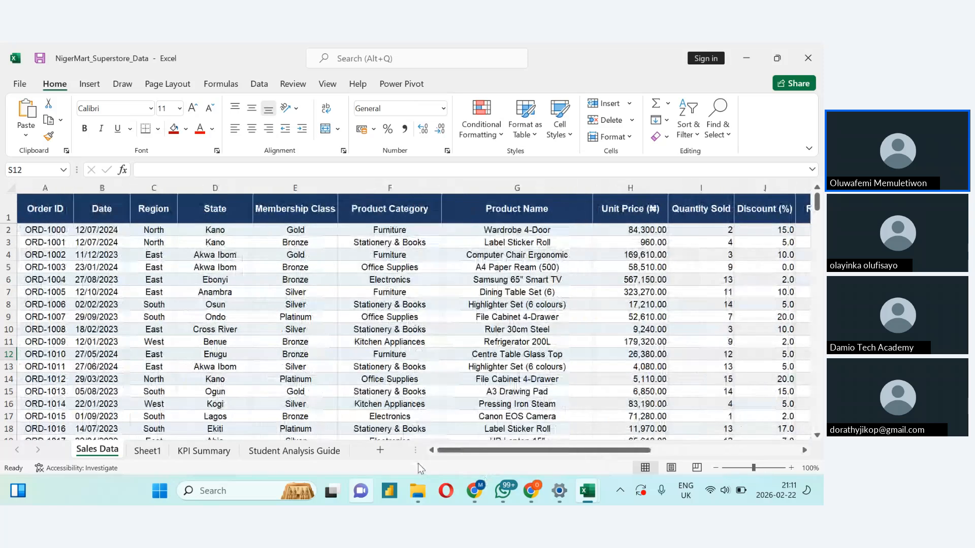
click(34, 204)
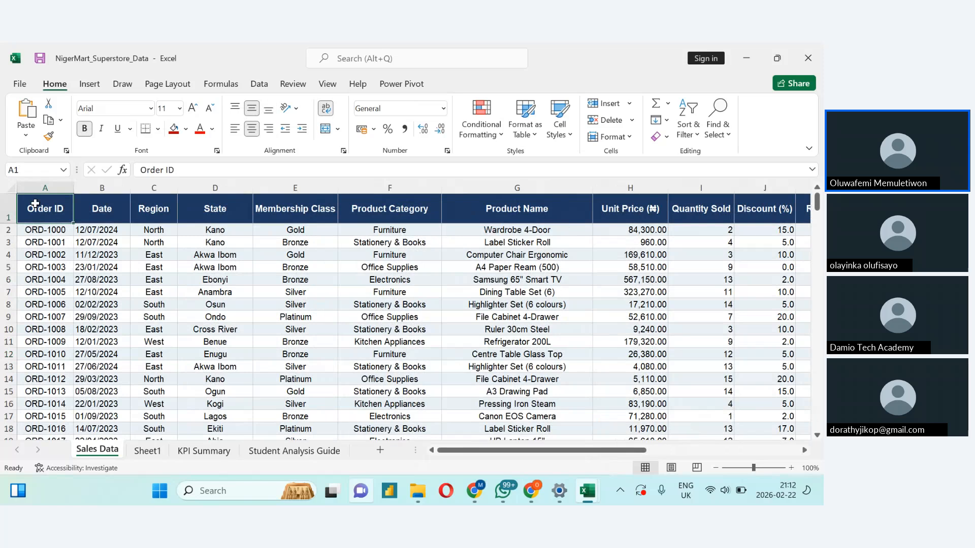
key(ctrl+shift+End)
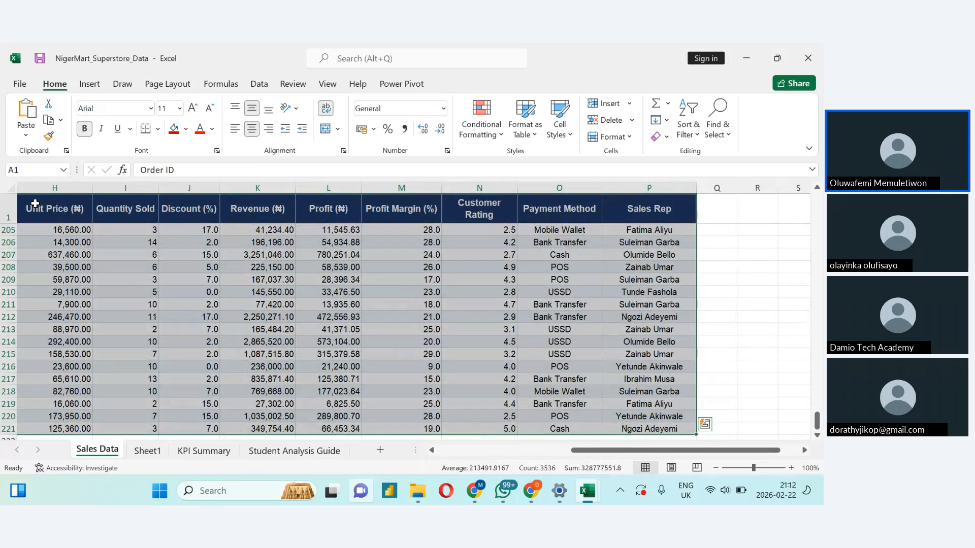
key(ctrl+c)
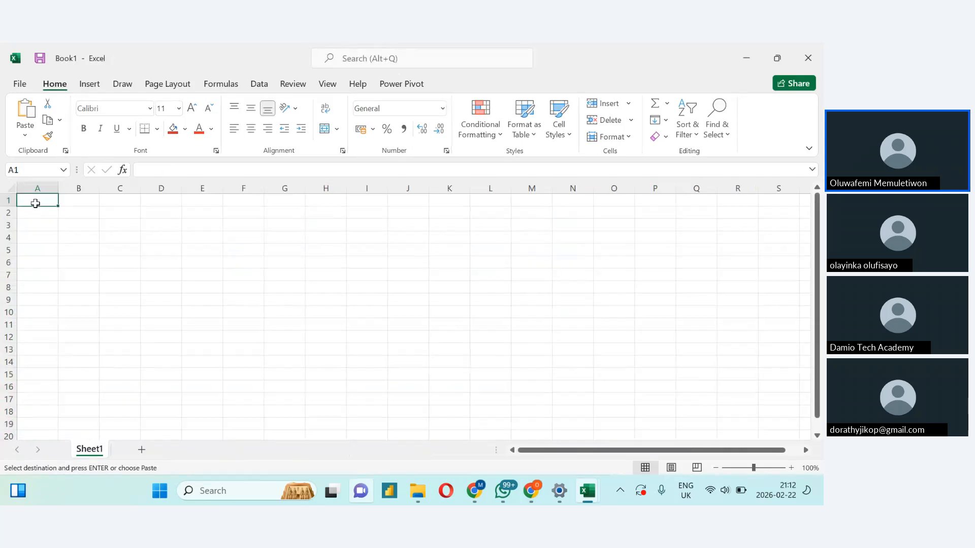
key(ctrl+v)
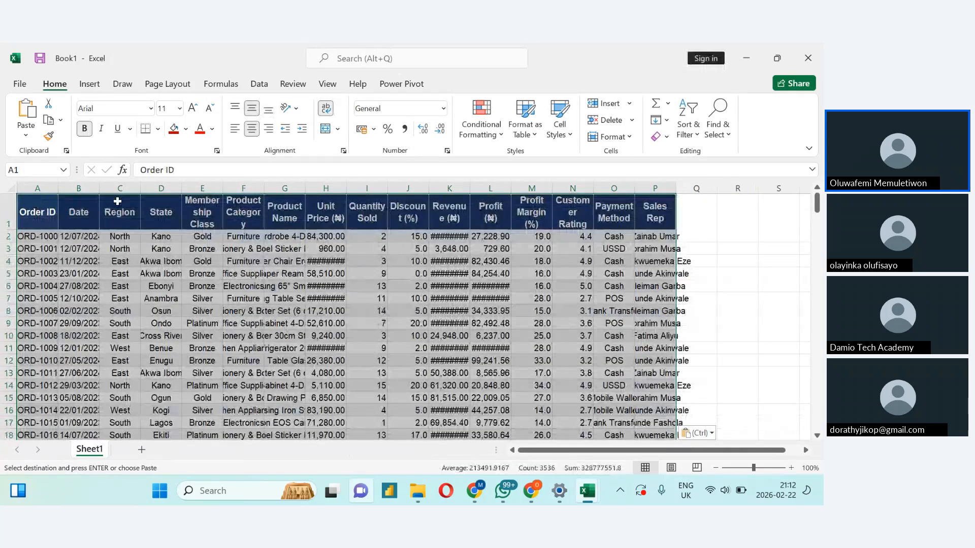
Step: Fit the widths of the Order ID, Date, Region and State columns to their contents in the new workbook
click(640, 254)
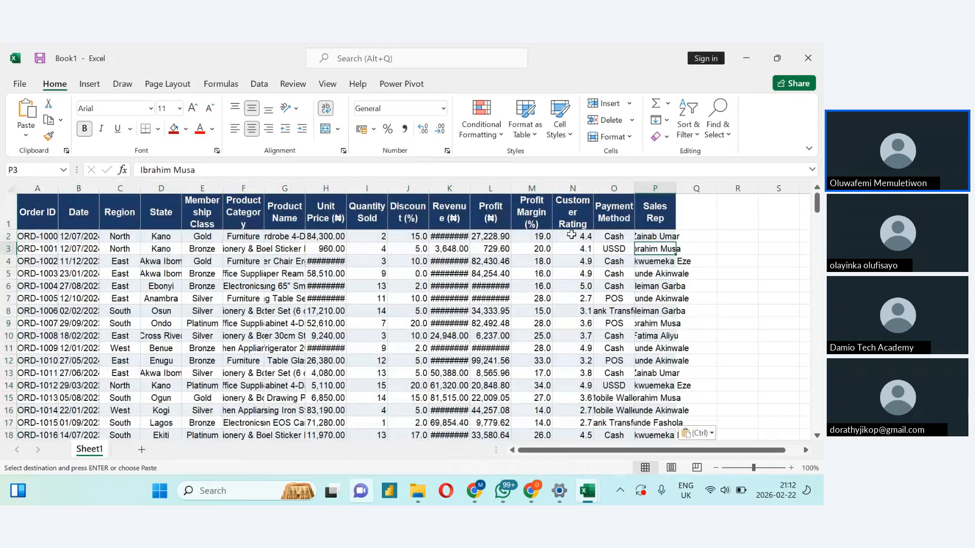
double_click(58, 189)
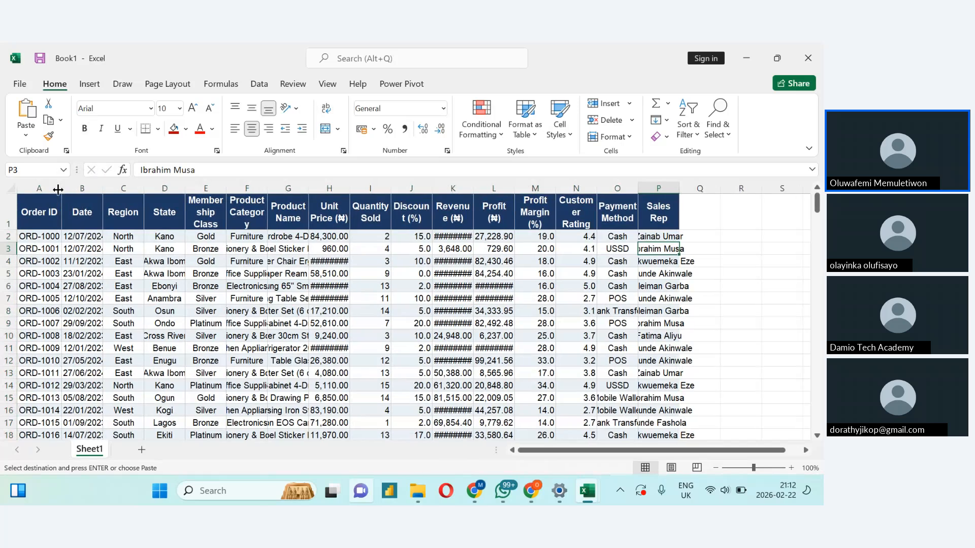
double_click(103, 189)
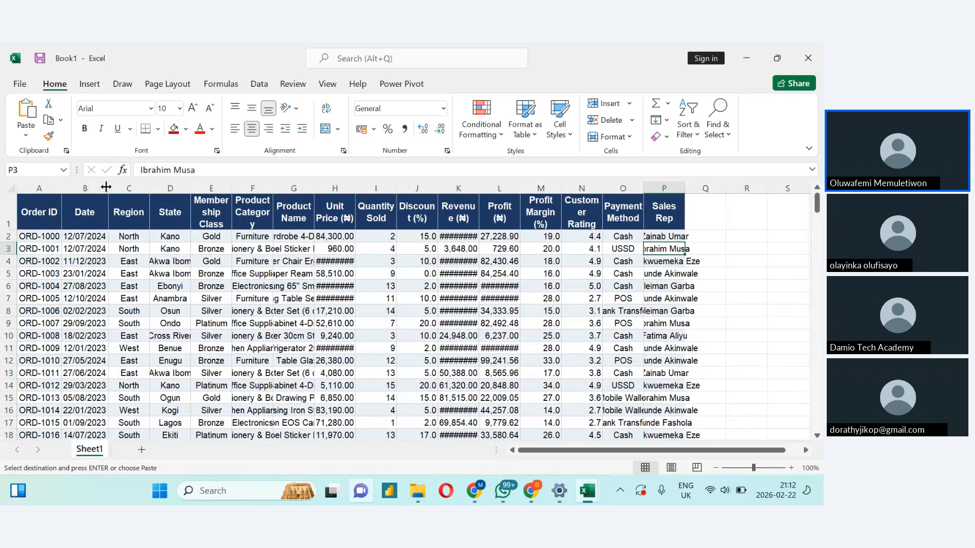
click(150, 178)
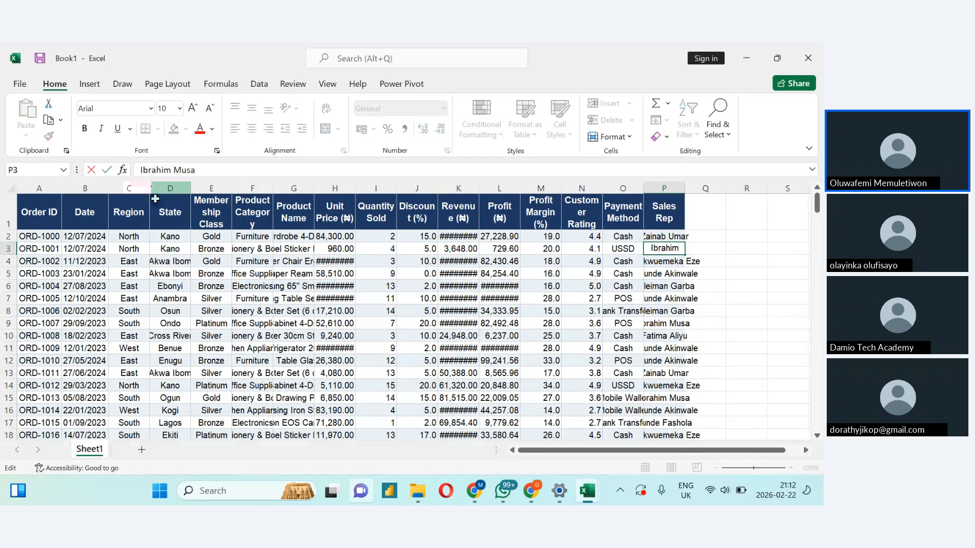
click(154, 199)
double_click(150, 189)
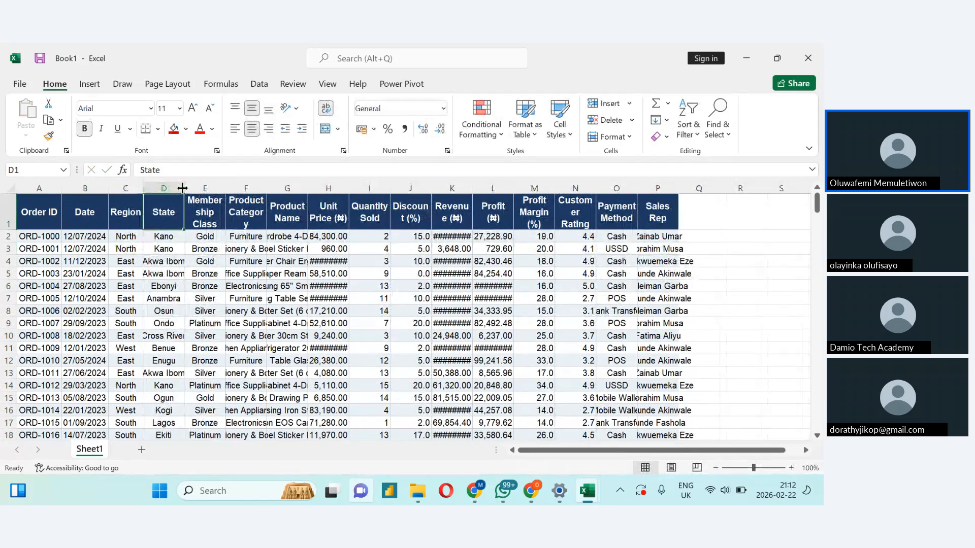
double_click(182, 188)
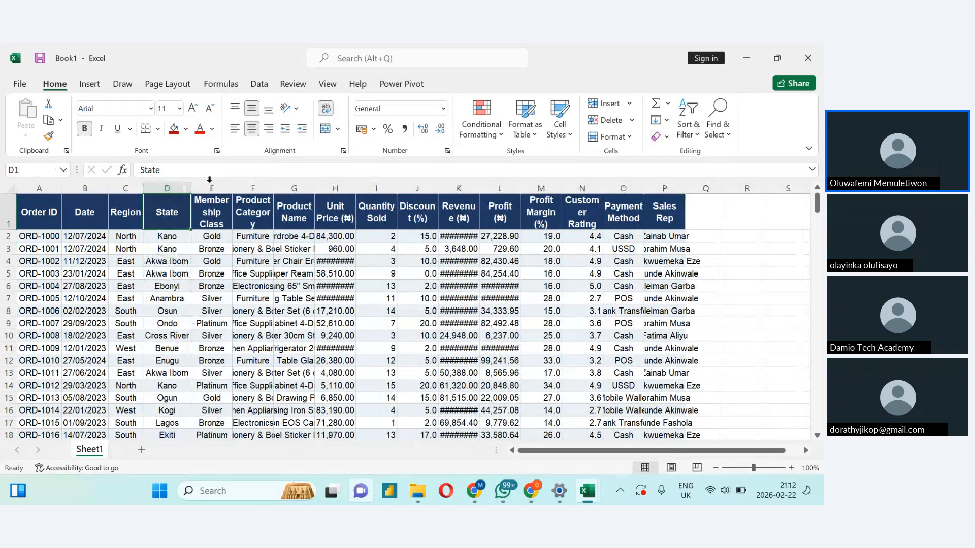
Step: Fit the widths of the Membership Class, Product Category, Product Name and Unit Price columns to their contents
double_click(231, 188)
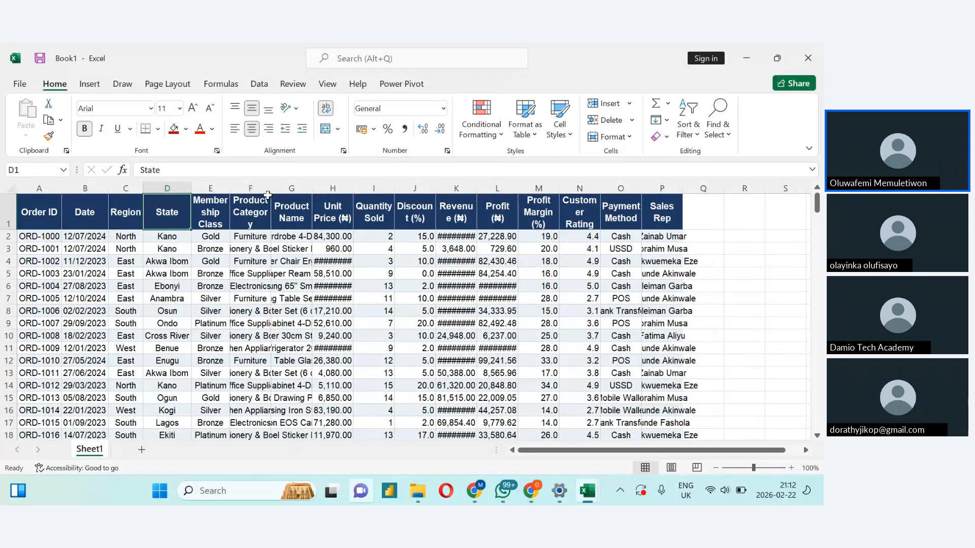
double_click(269, 193)
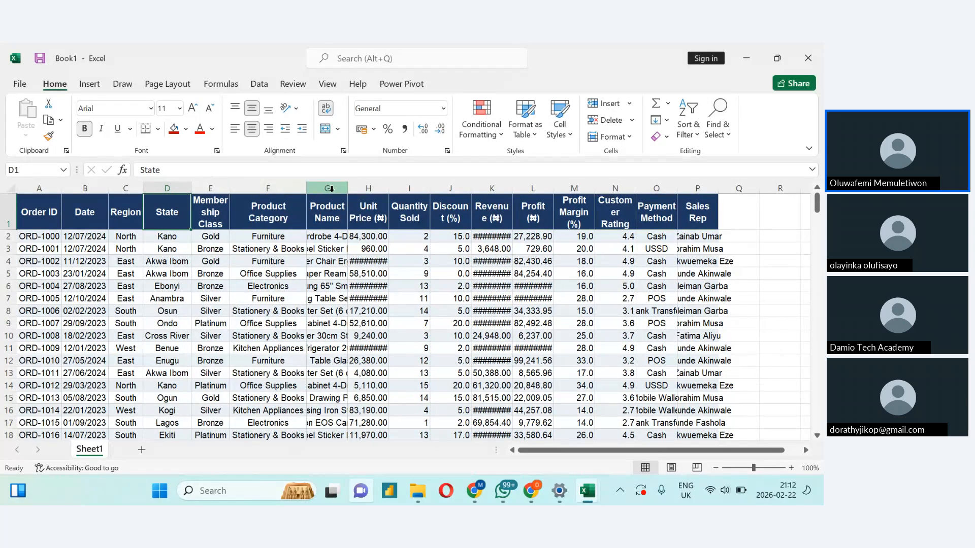
double_click(347, 189)
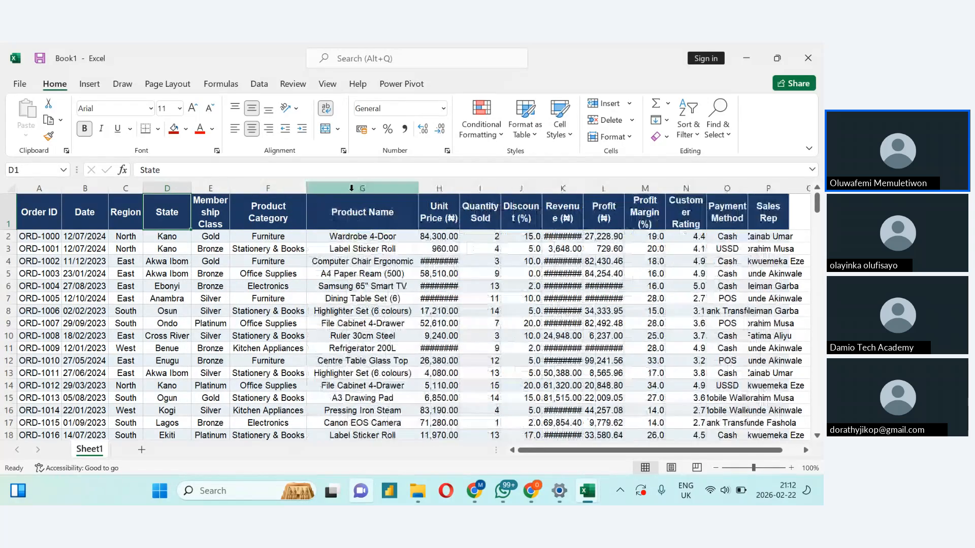
click(459, 187)
double_click(459, 187)
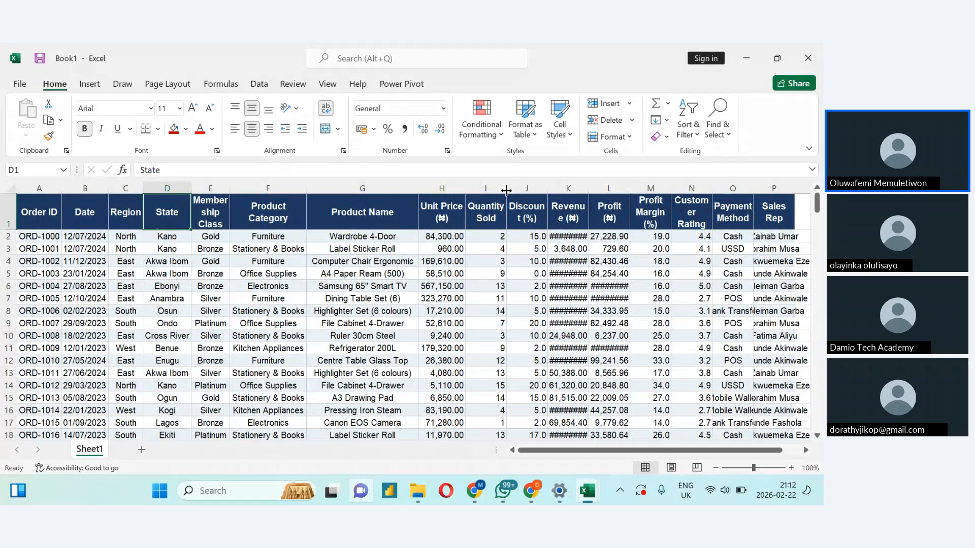
Step: Adjust the widths of the Quantity Sold, Discount, Revenue, Profit, Profit Margin and Customer Rating columns to fit their contents
double_click(506, 190)
click(547, 189)
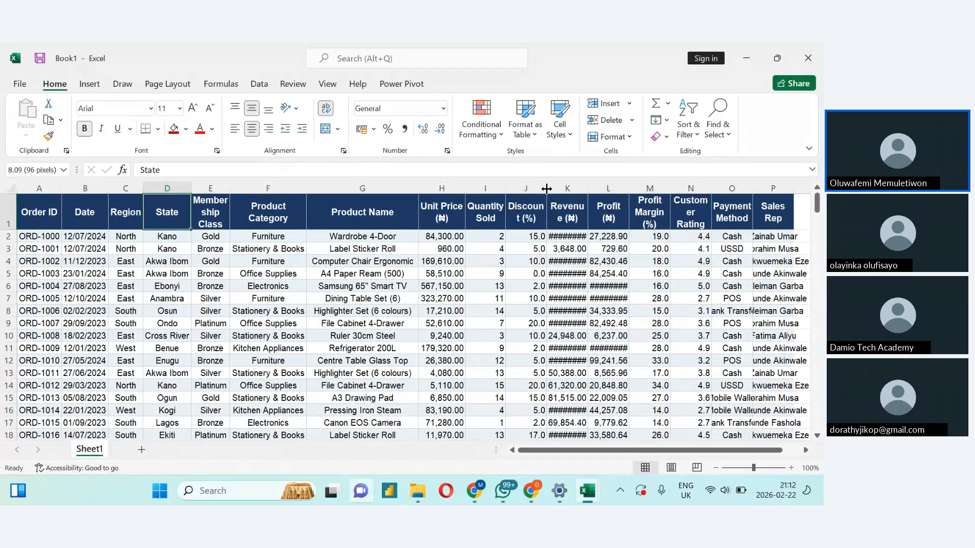
drag(546, 188, 552, 190)
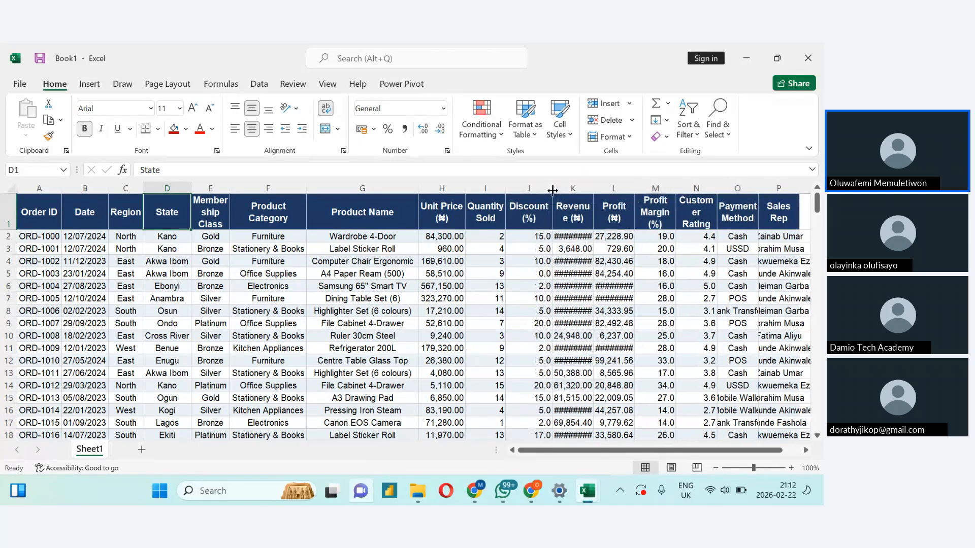
click(595, 191)
drag(595, 192, 660, 191)
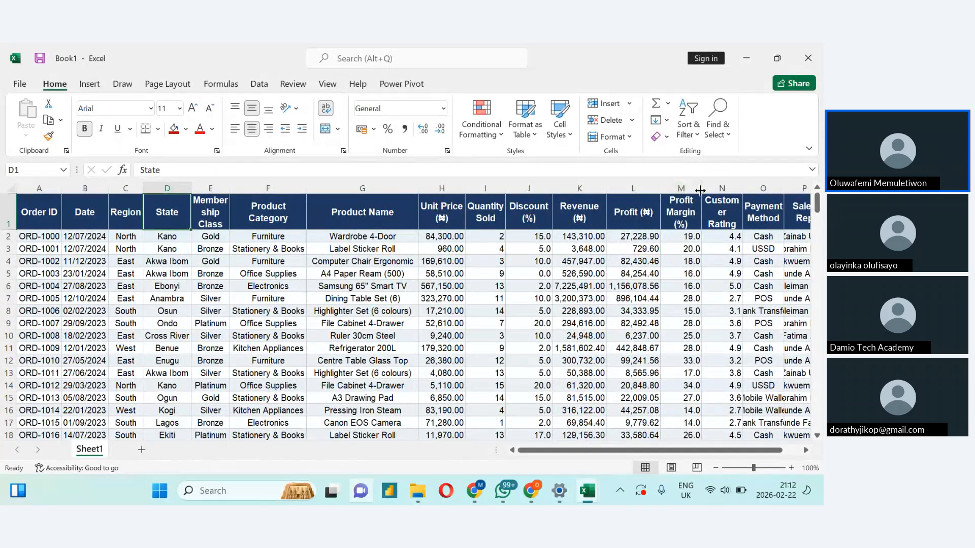
click(701, 187)
drag(701, 187, 739, 189)
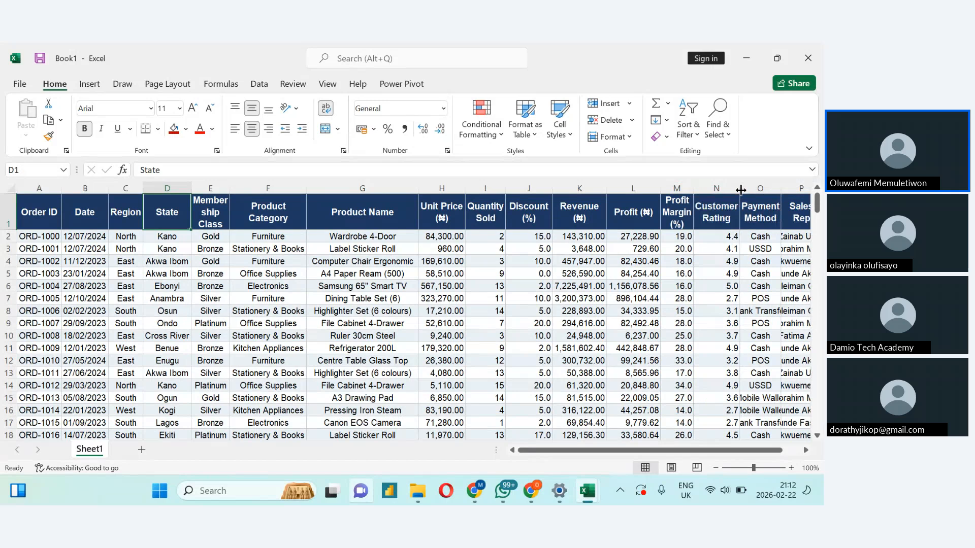
Step: Fit the widths of the Payment Method and Sales Rep columns to their contents
double_click(783, 189)
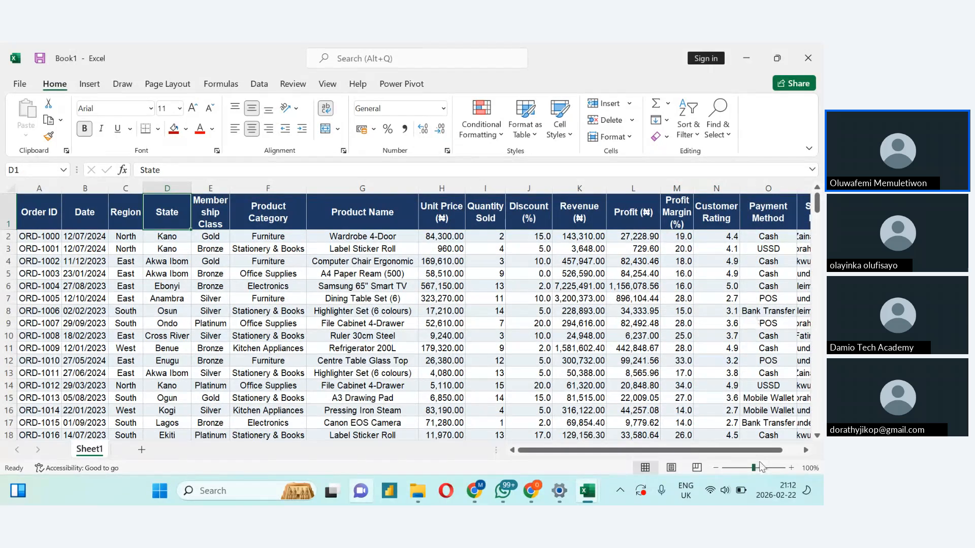
scroll(762, 330, right, 1)
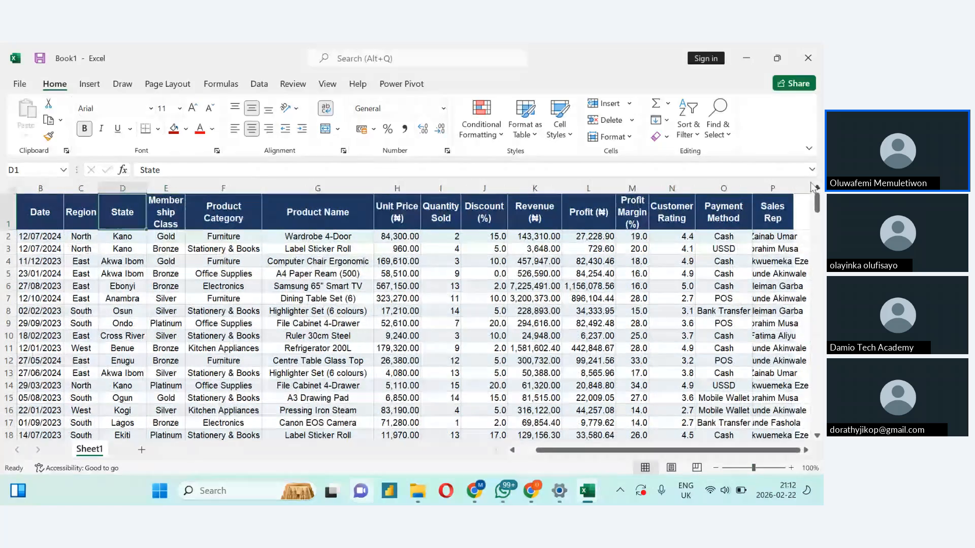
click(772, 212)
double_click(793, 187)
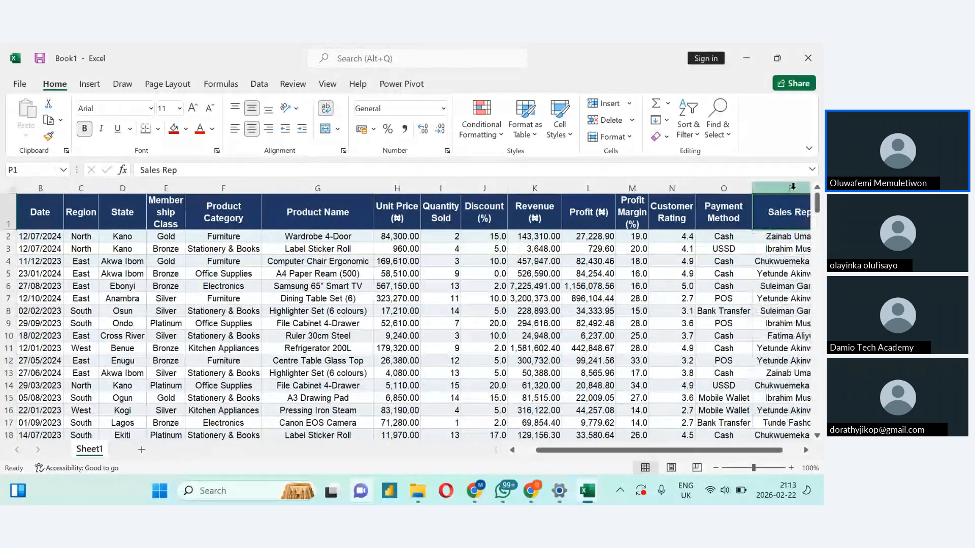
click(807, 451)
click(807, 452)
click(807, 452)
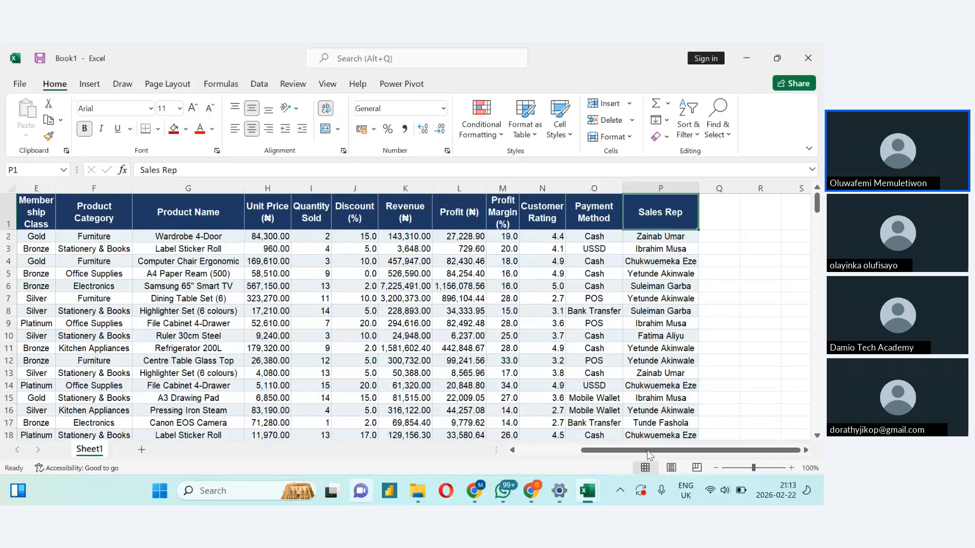
click(562, 454)
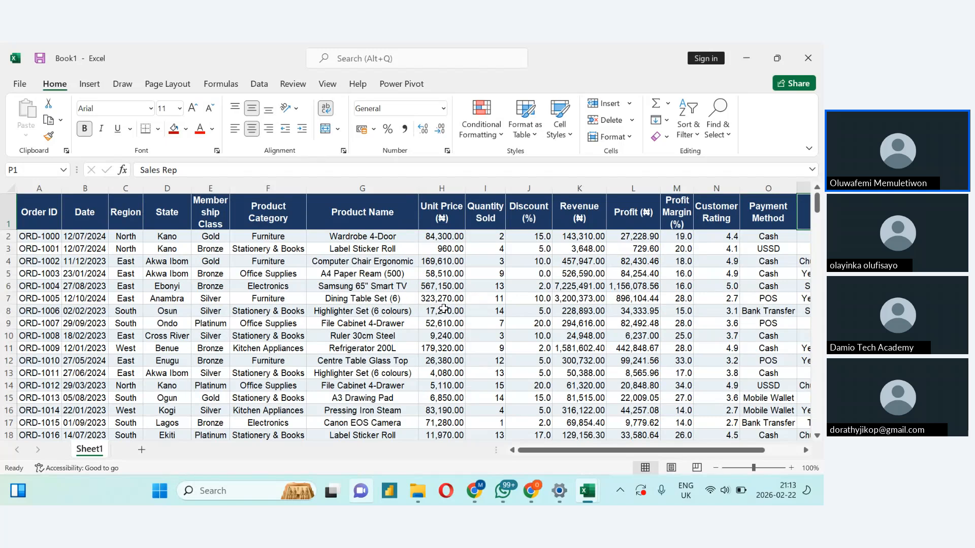
click(440, 247)
click(429, 236)
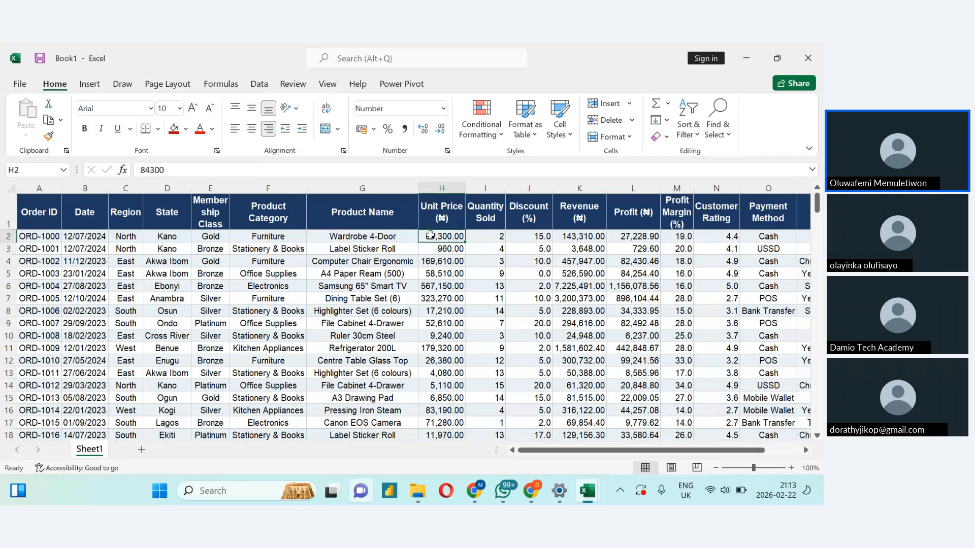
click(380, 236)
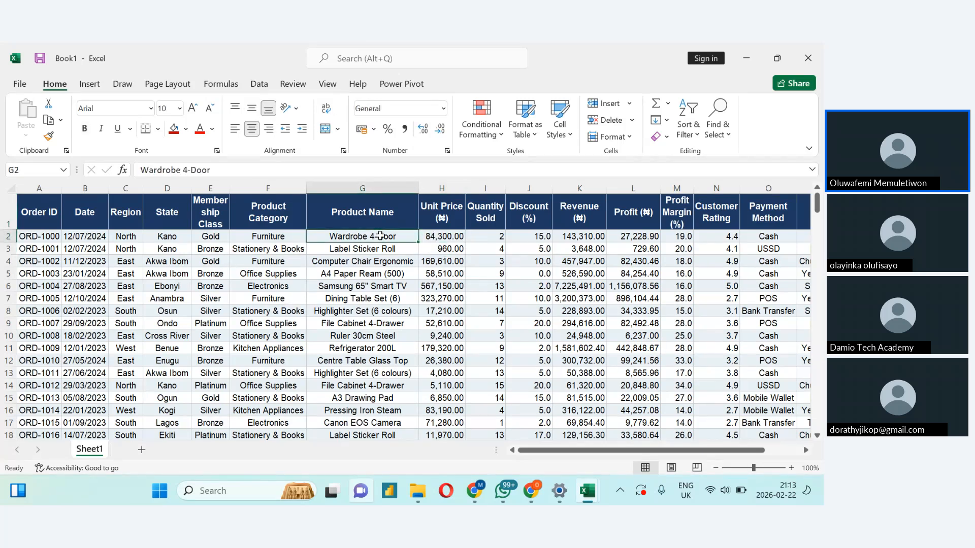
click(325, 273)
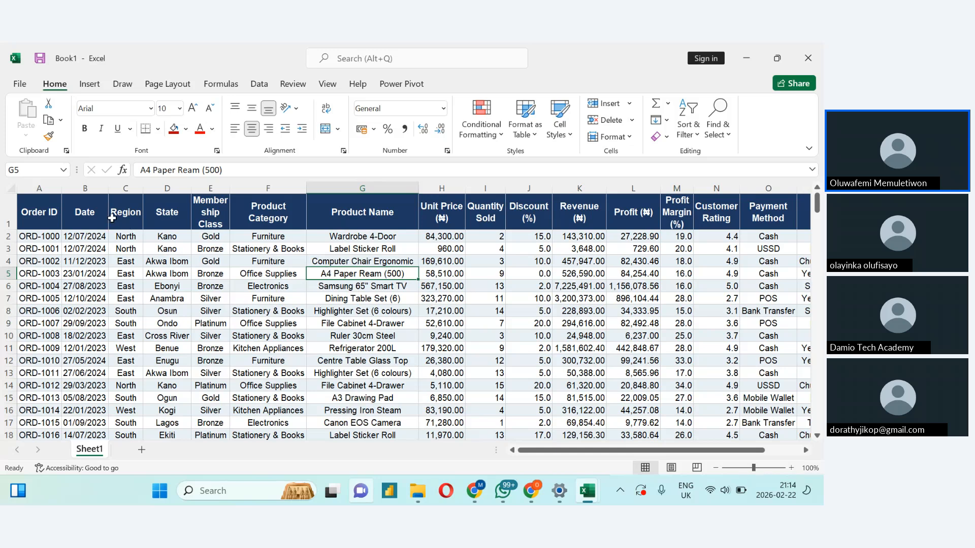
click(79, 222)
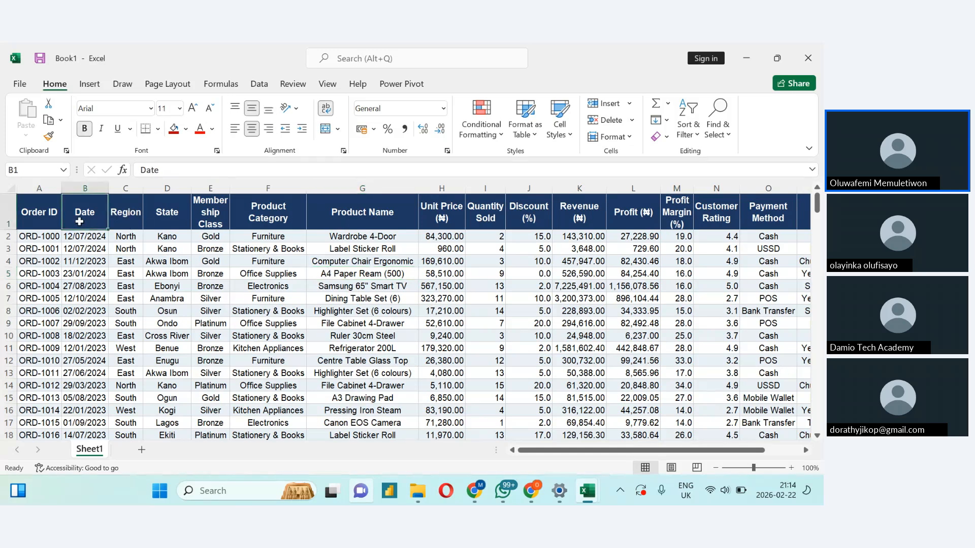
Step: Format the whole Region column as Text
click(125, 208)
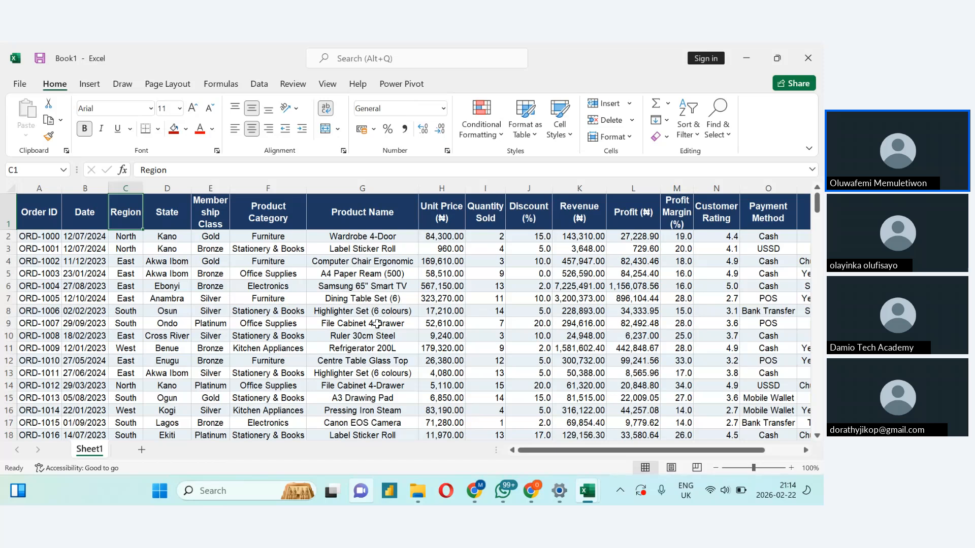
click(127, 187)
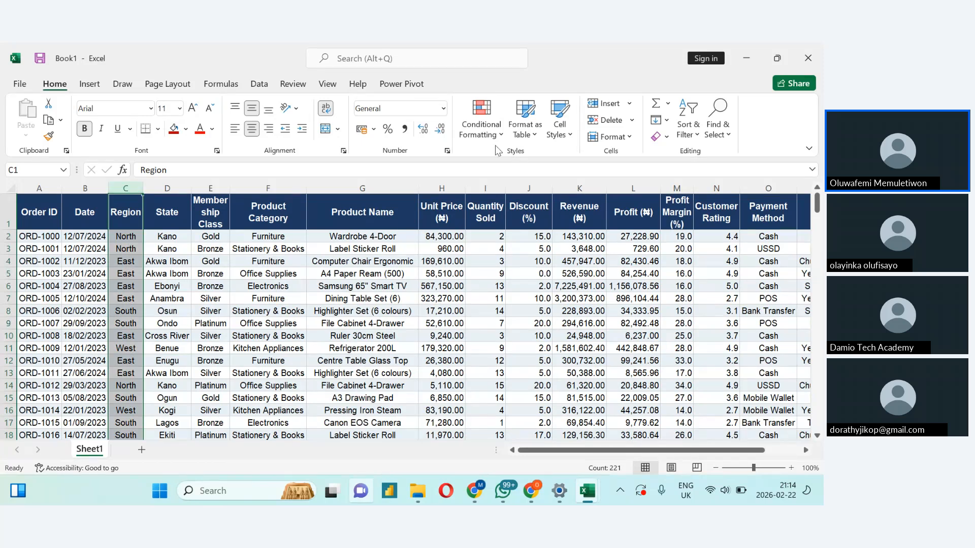
click(443, 108)
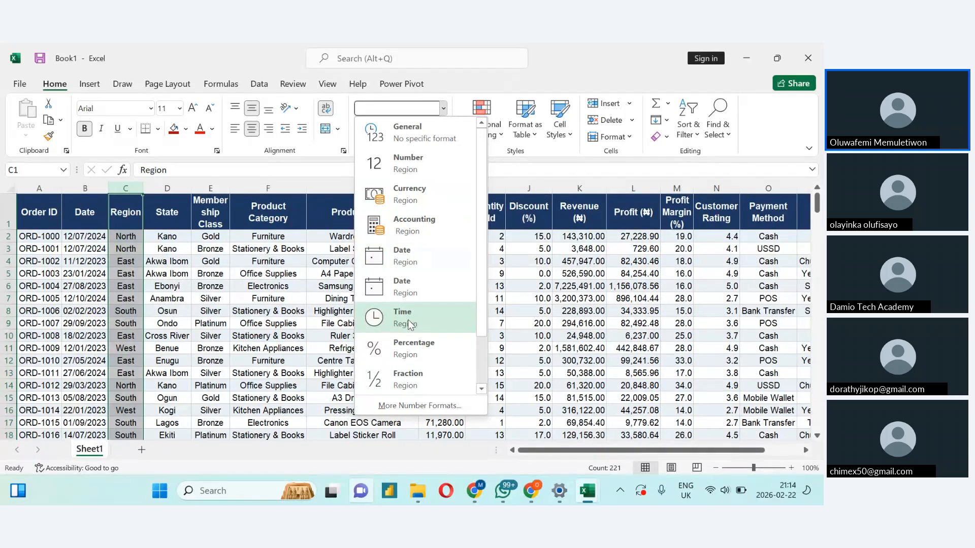
drag(480, 327, 479, 381)
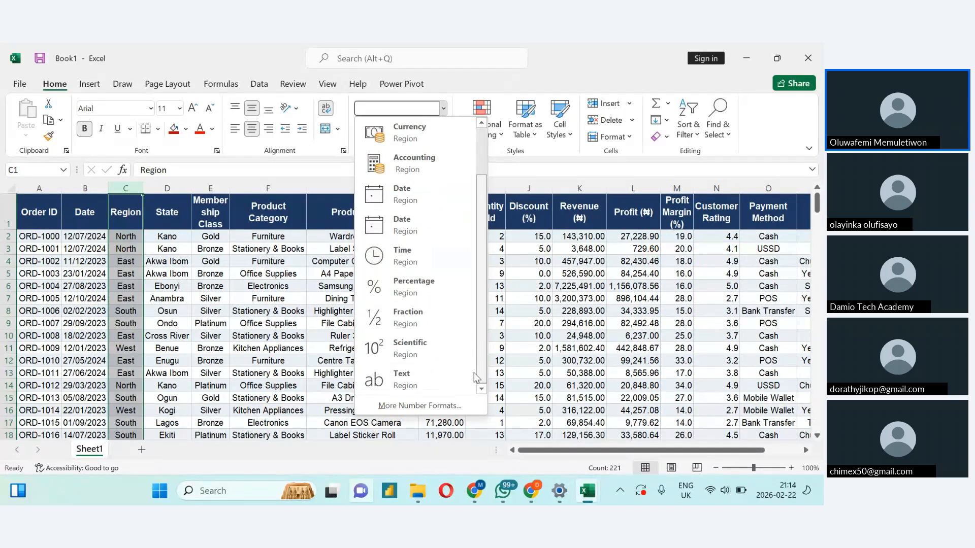
click(413, 382)
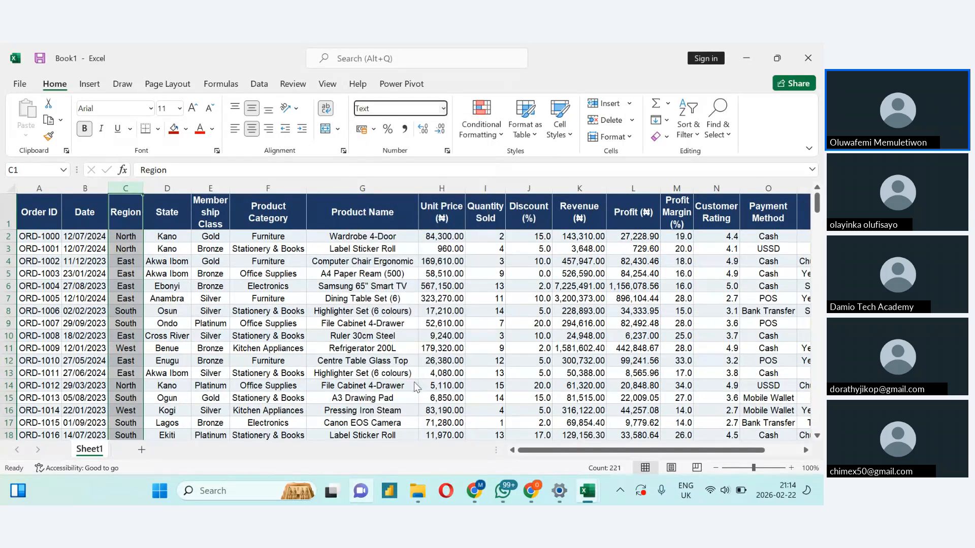
Step: Format the whole State column as Text
click(167, 348)
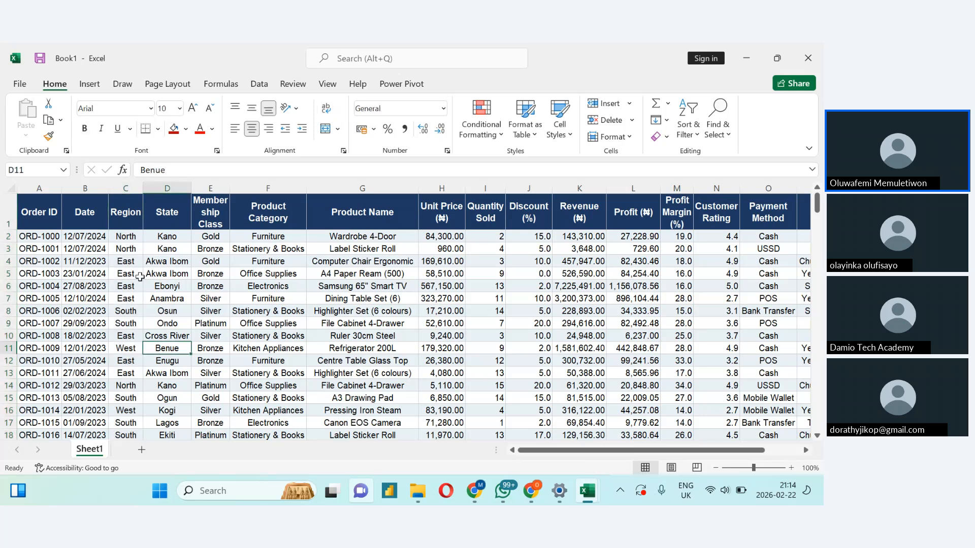
click(115, 212)
click(151, 212)
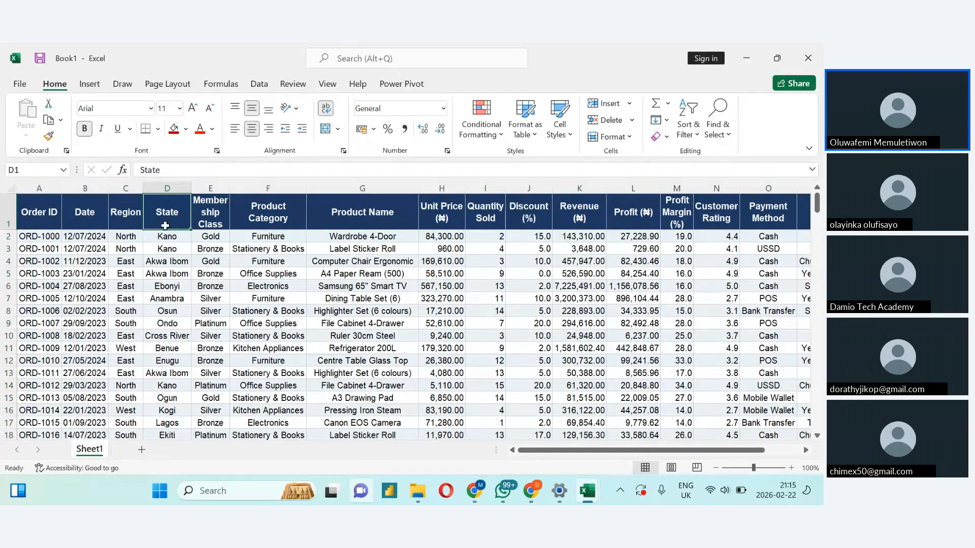
click(171, 186)
click(443, 108)
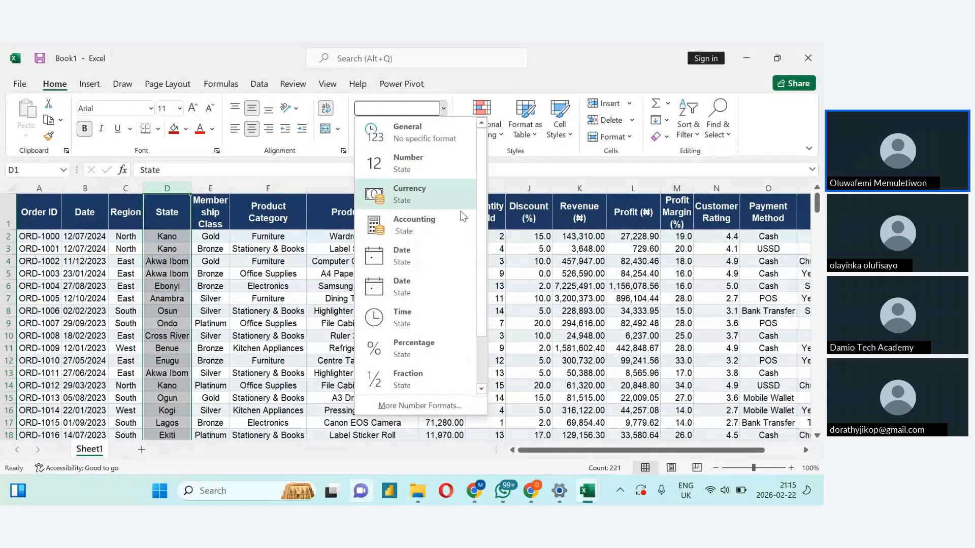
scroll(463, 217, down, 2)
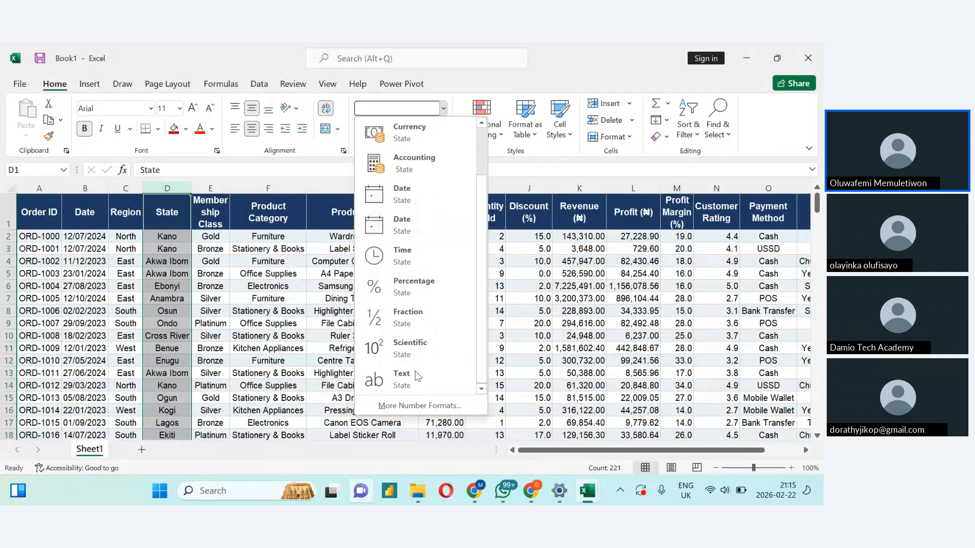
click(411, 380)
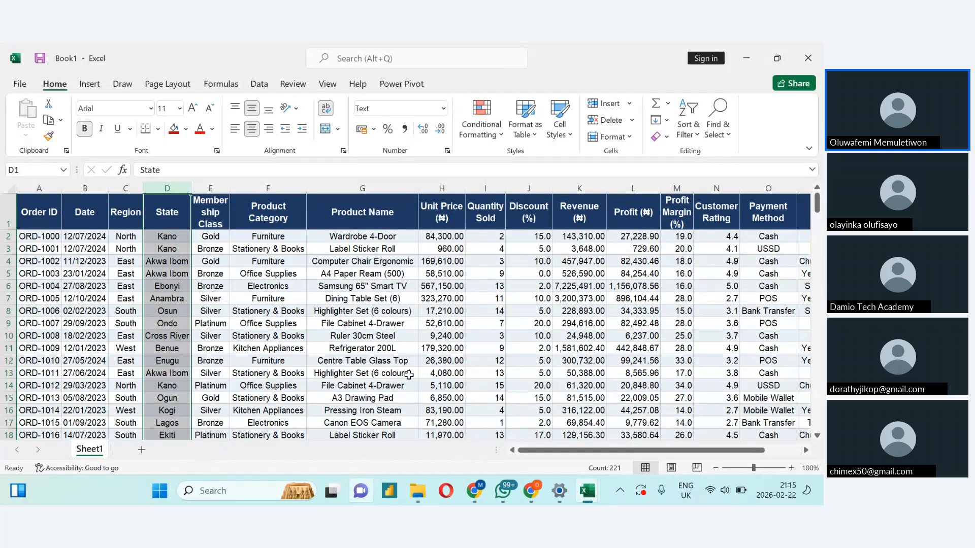
Step: Format the whole Quantity Sold column as Number
click(483, 188)
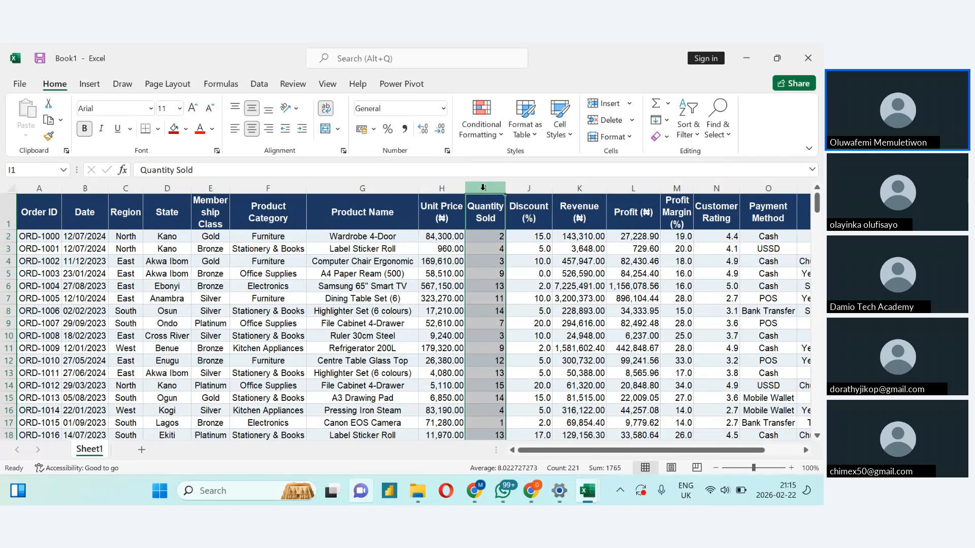
click(444, 108)
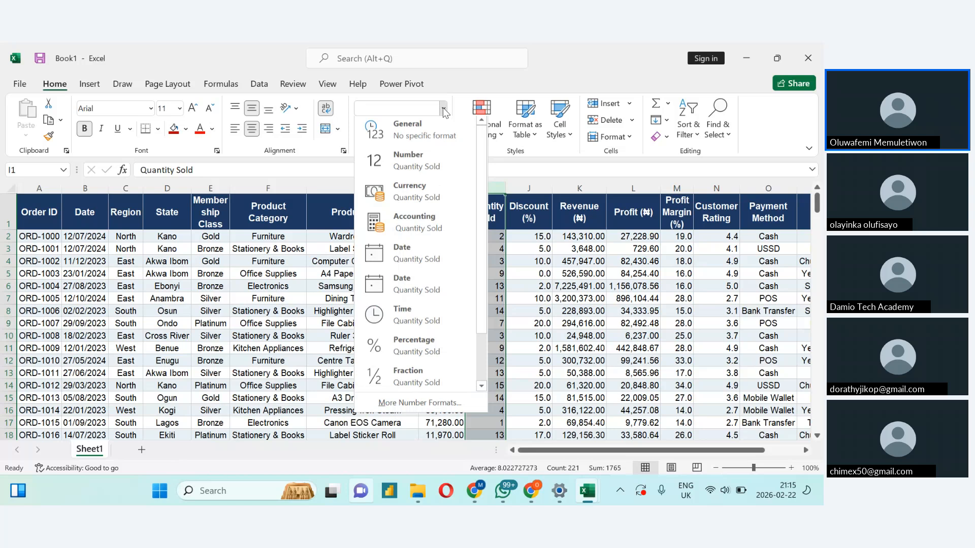
click(435, 175)
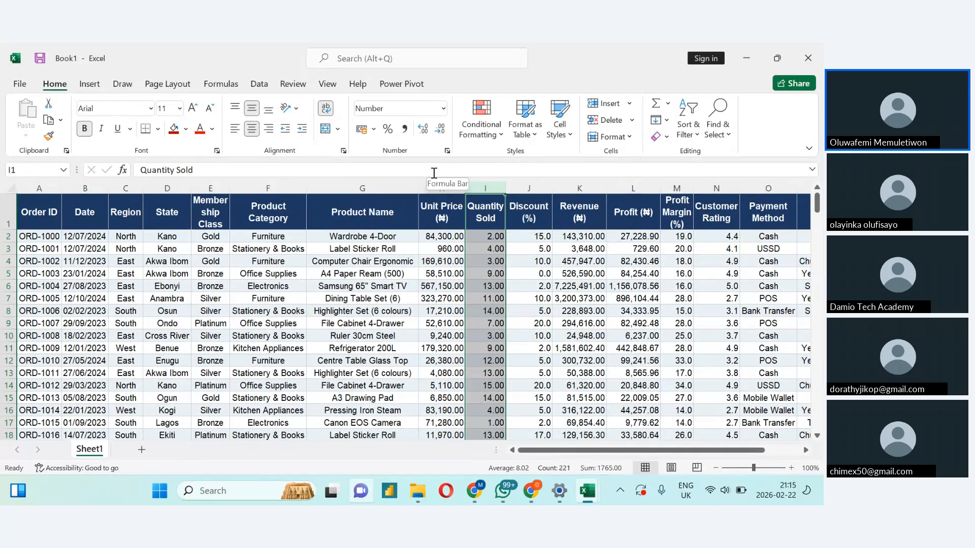
click(492, 262)
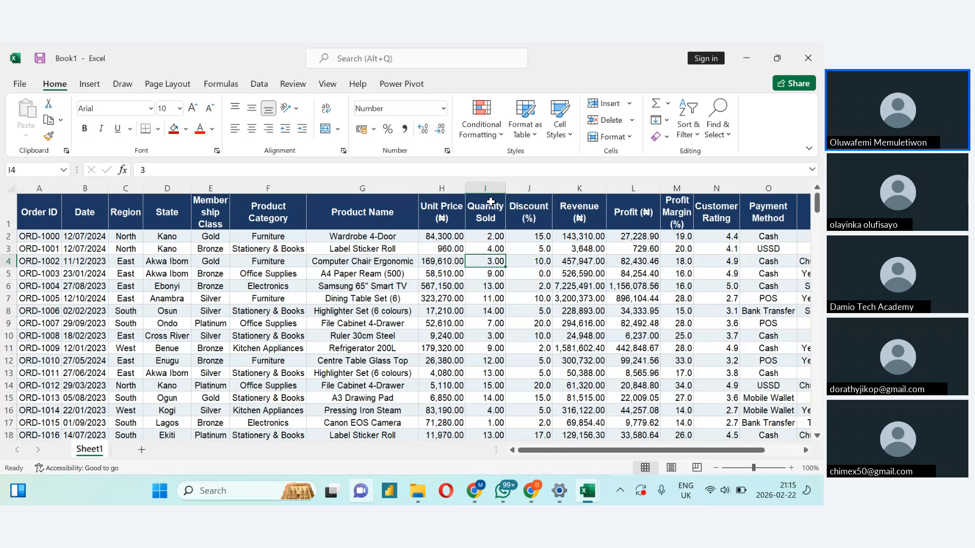
Step: Reduce the Quantity Sold column's number format to zero decimal places
click(486, 187)
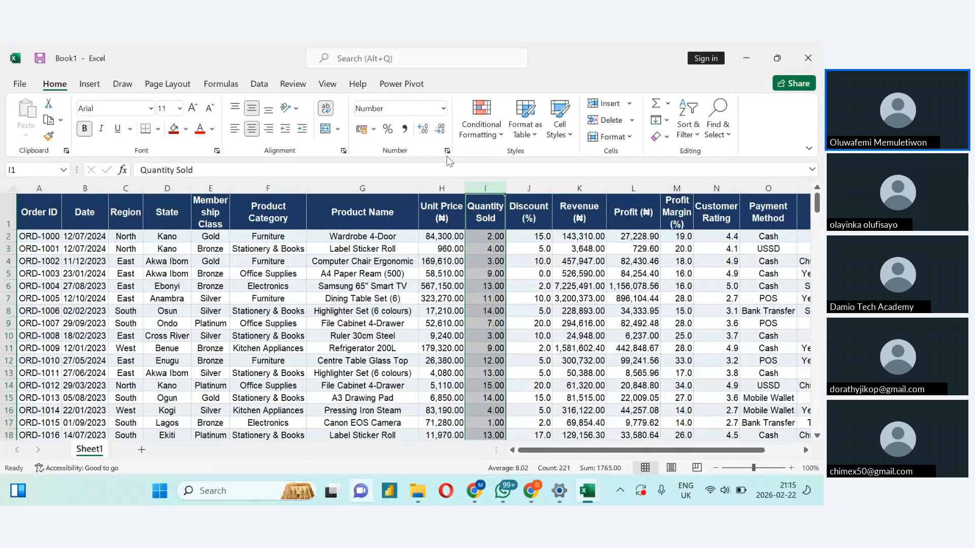
click(439, 131)
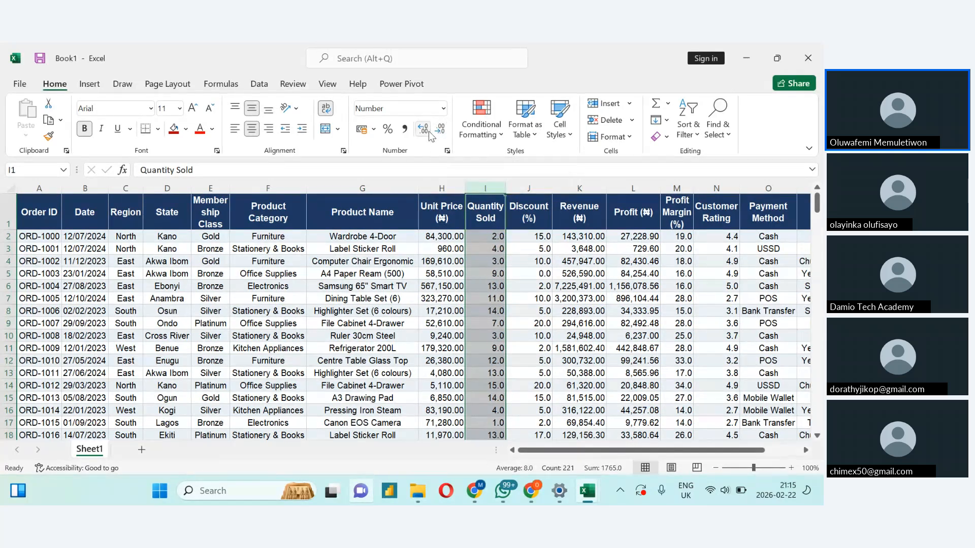
click(423, 129)
click(423, 128)
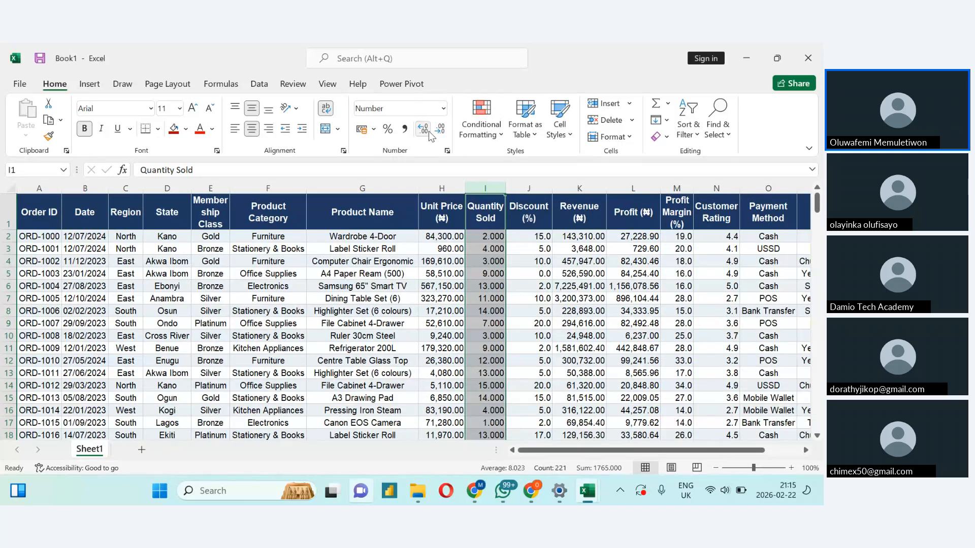
click(437, 131)
click(438, 131)
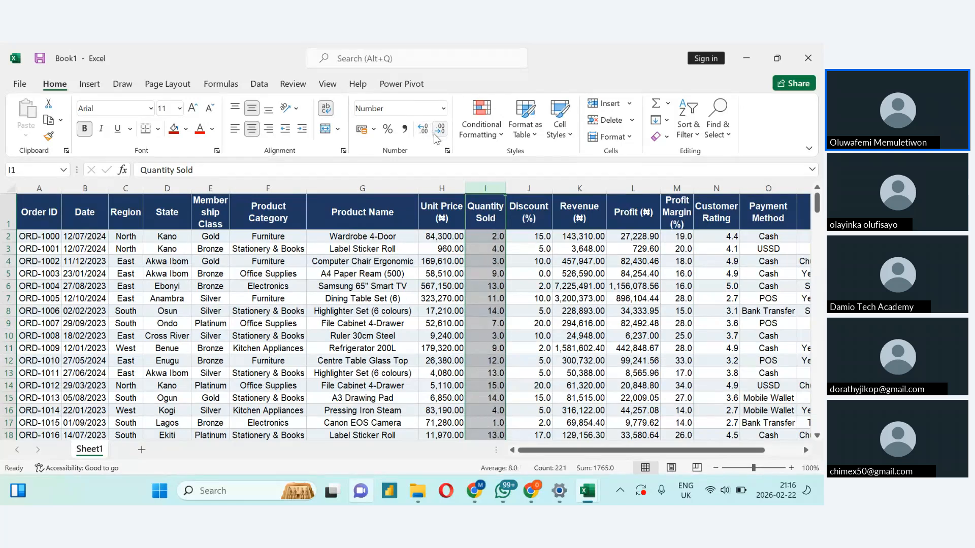
click(436, 131)
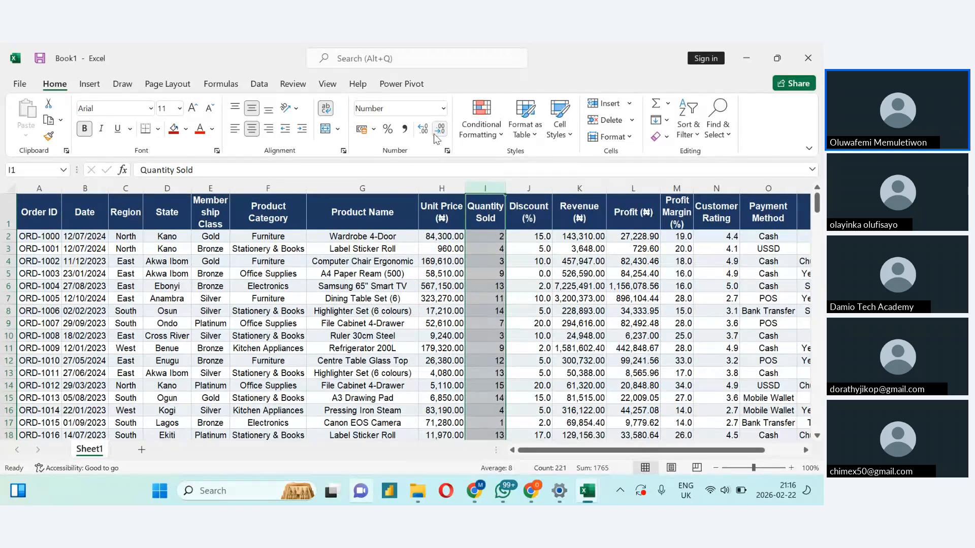
click(440, 108)
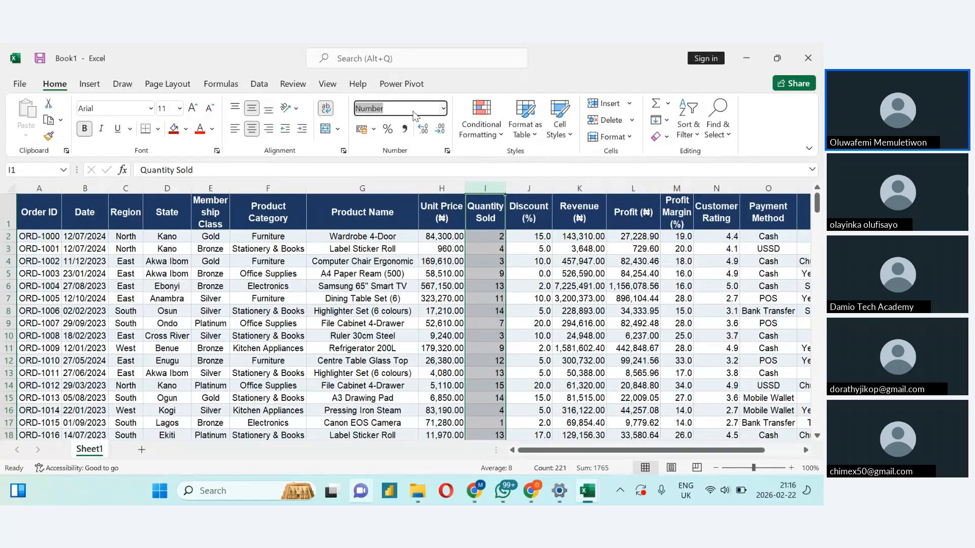
click(523, 281)
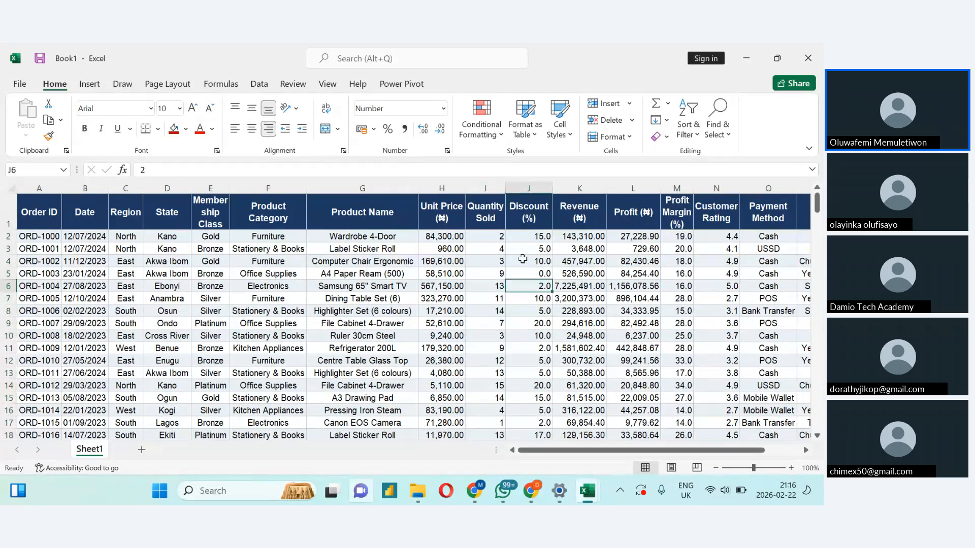
click(522, 260)
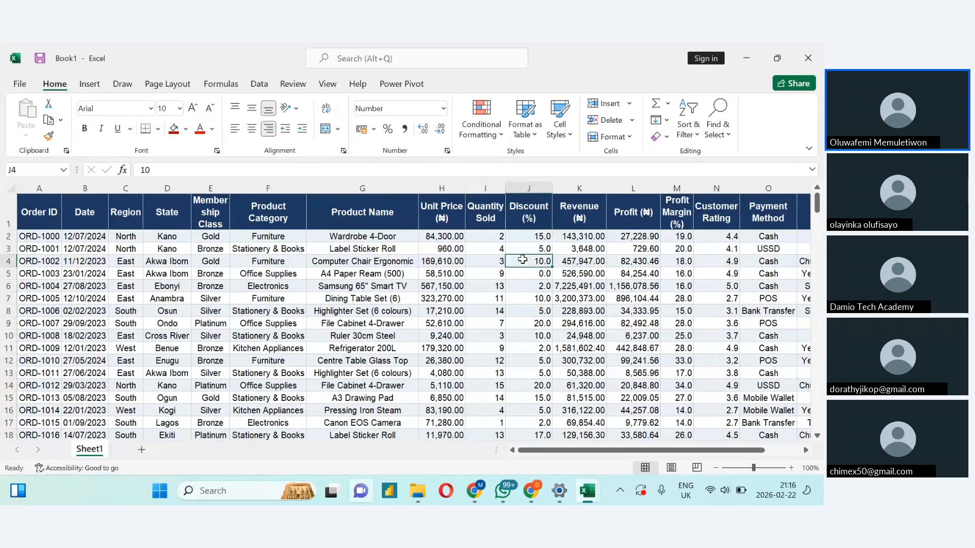
Step: Format the whole Revenue column as Currency
click(583, 249)
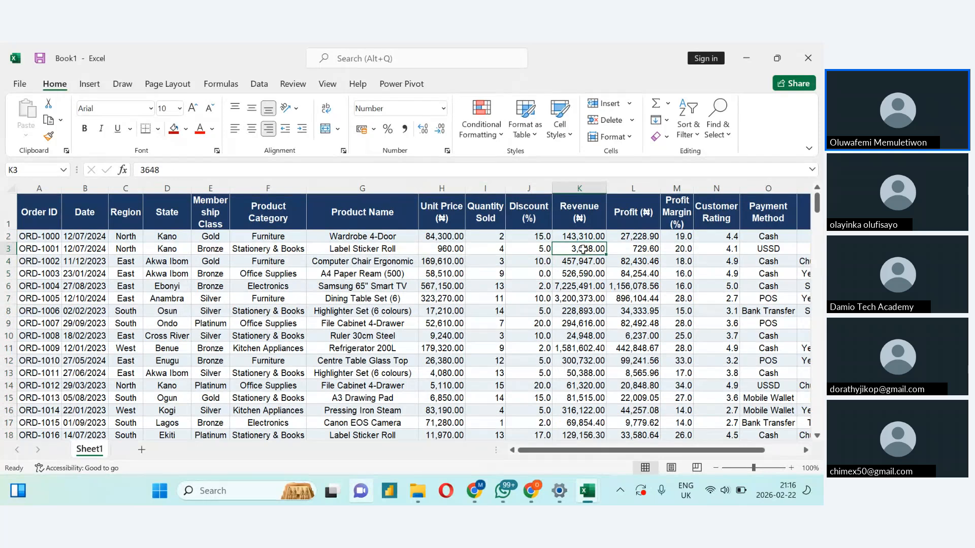
click(581, 237)
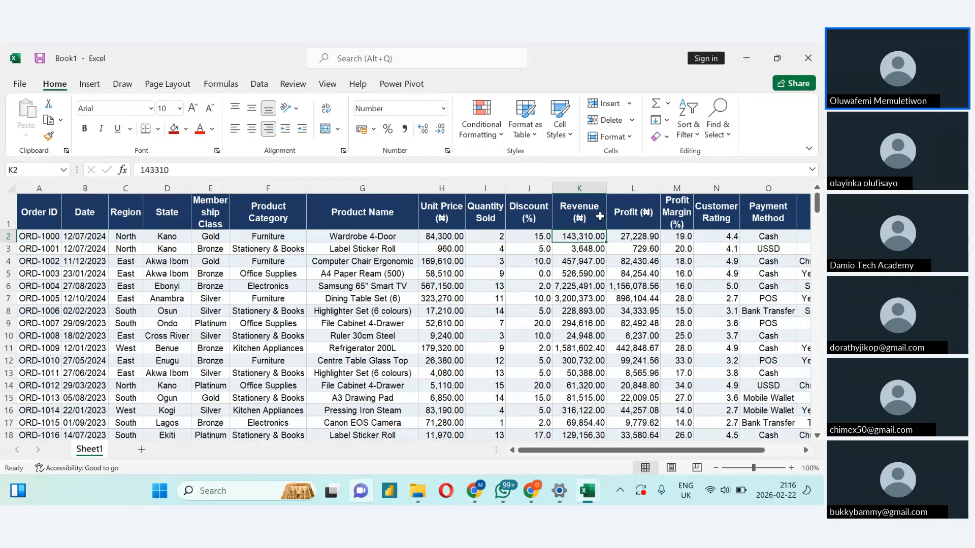
click(583, 190)
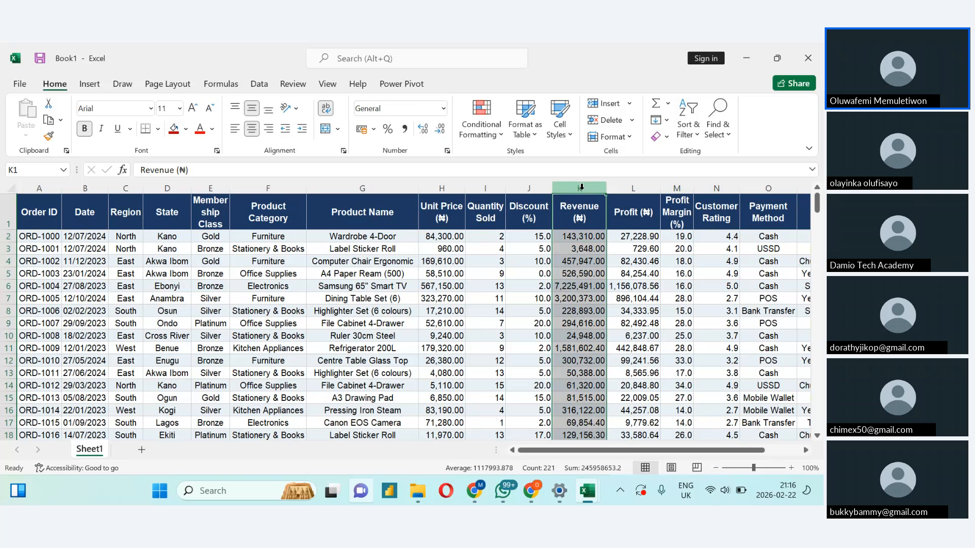
click(444, 109)
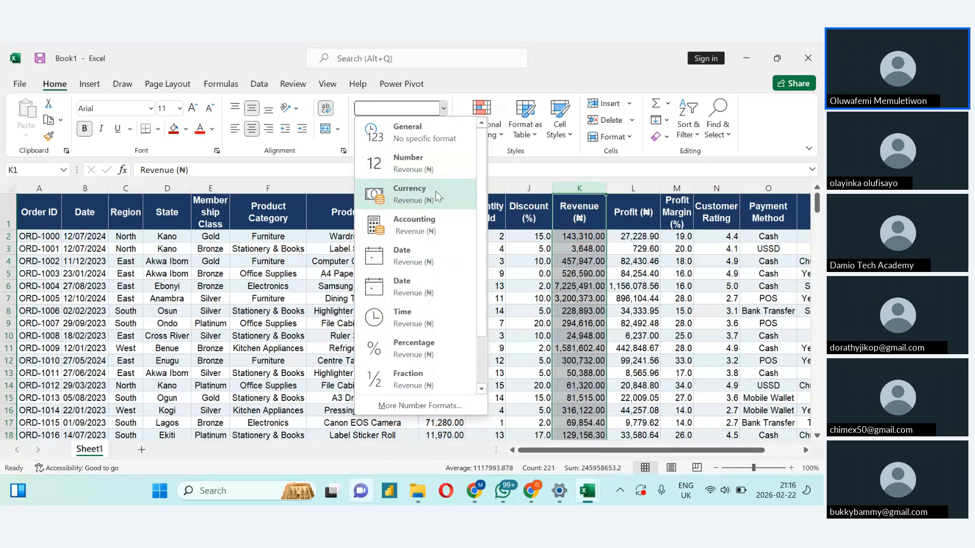
click(409, 194)
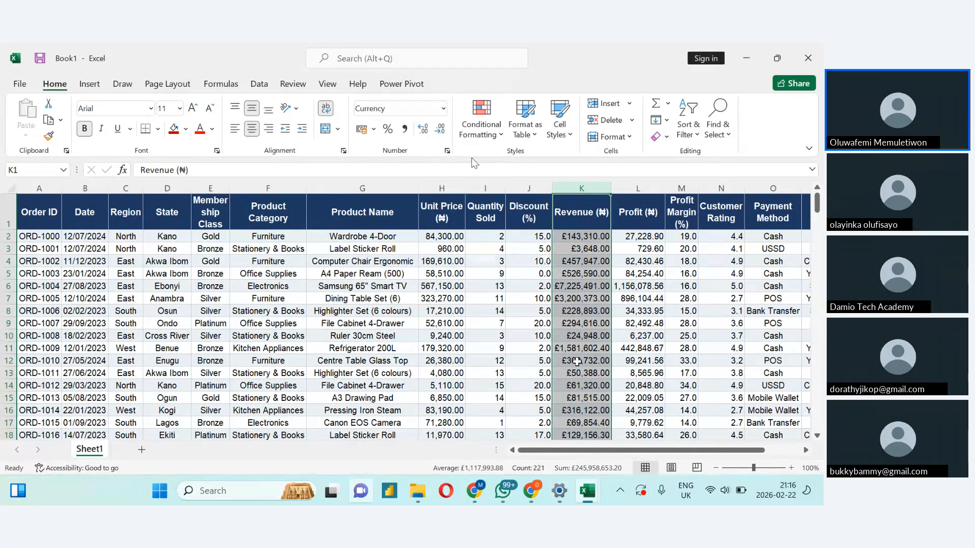
Step: Set the Revenue column's currency symbol to NGN, keeping two decimal places
click(443, 108)
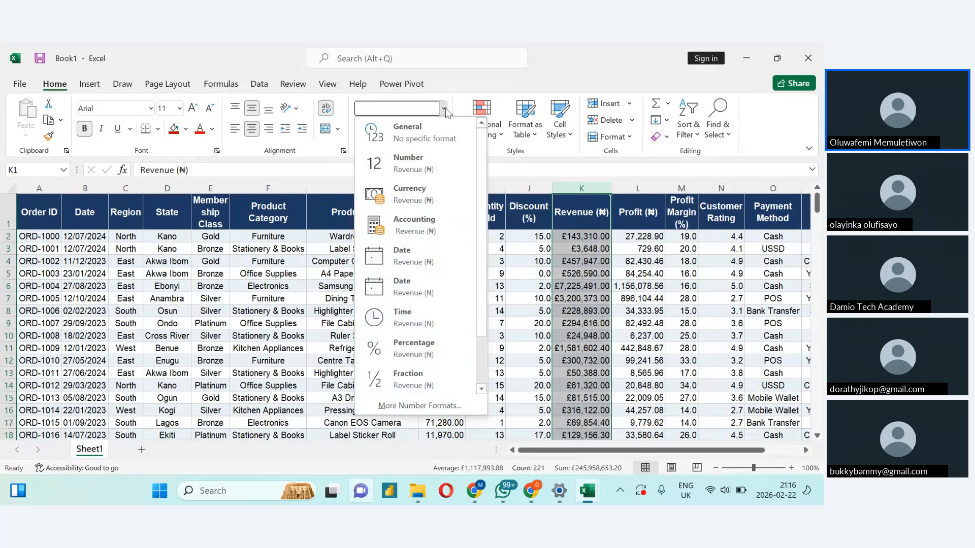
click(414, 407)
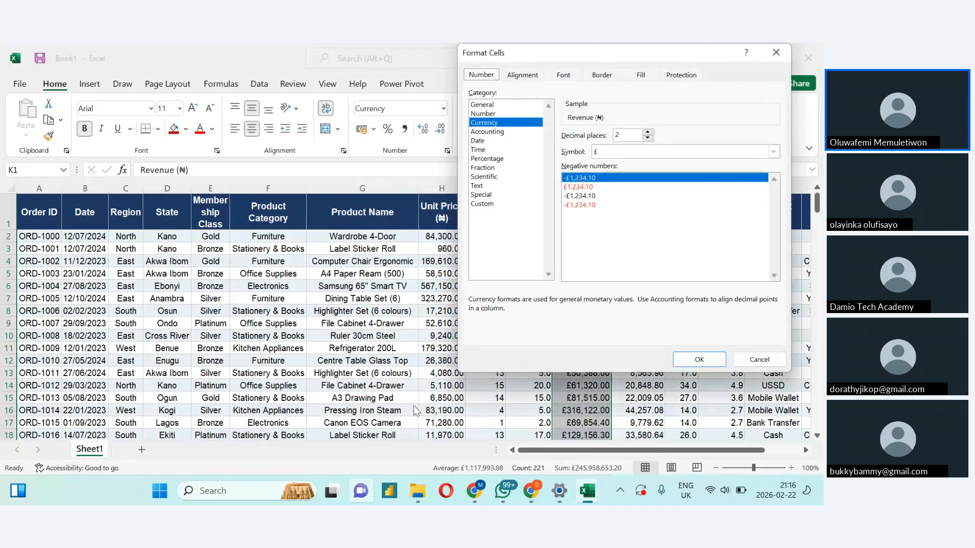
click(772, 155)
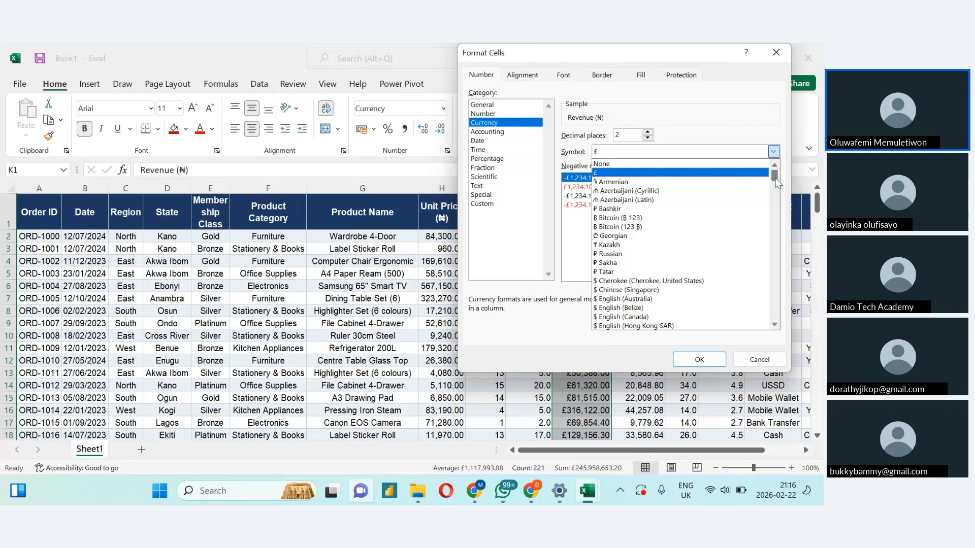
drag(776, 183, 785, 268)
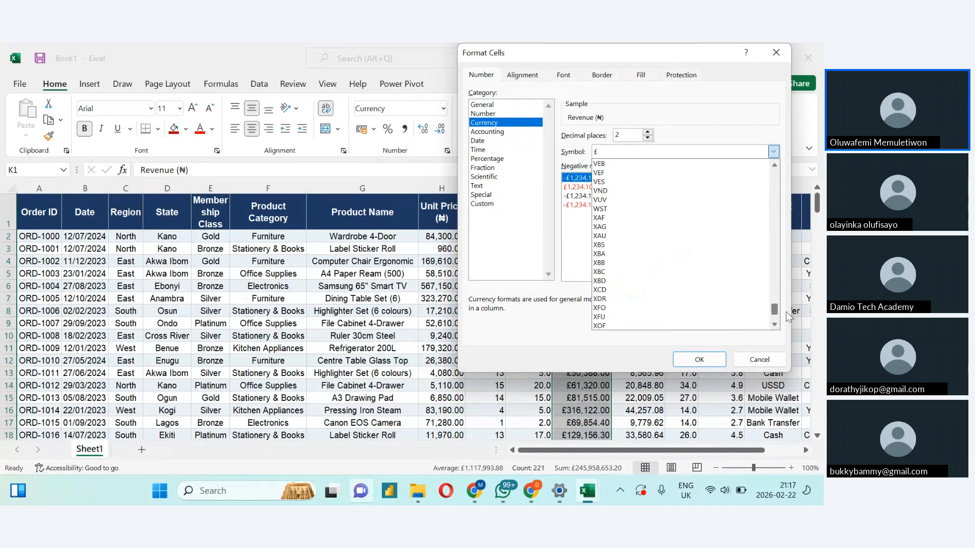
drag(788, 309, 787, 289)
scroll(787, 290, down, 1)
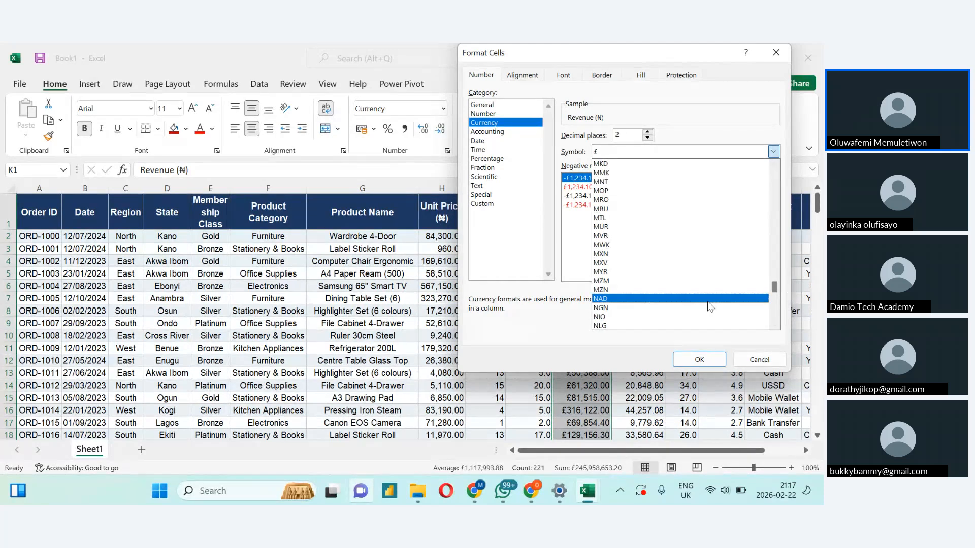
click(648, 308)
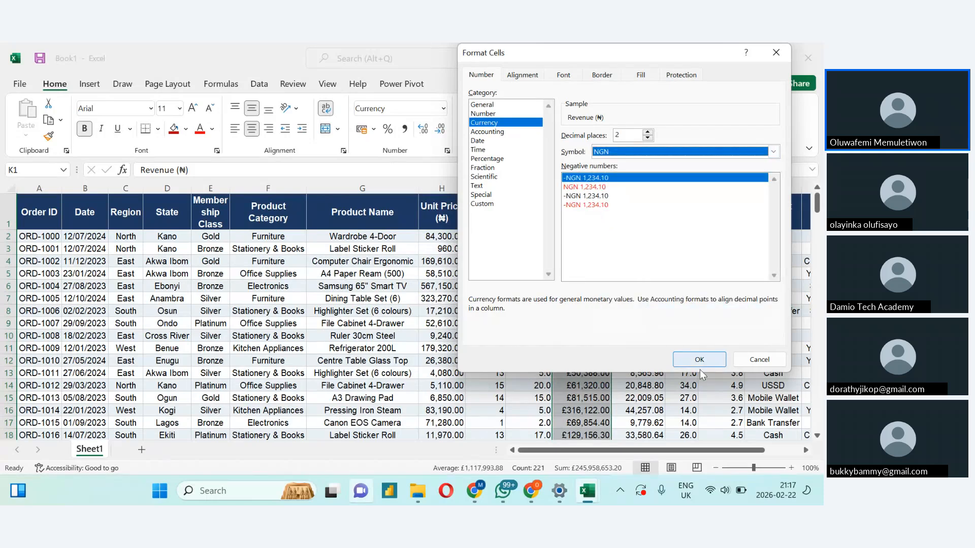
click(695, 359)
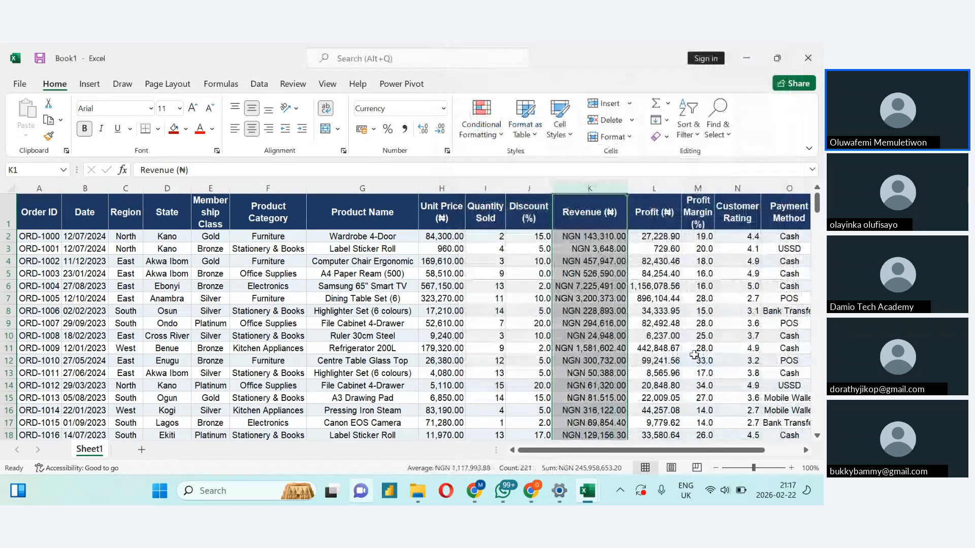
Step: Set the Revenue column's currency symbol to ₦ Yoruba
click(444, 109)
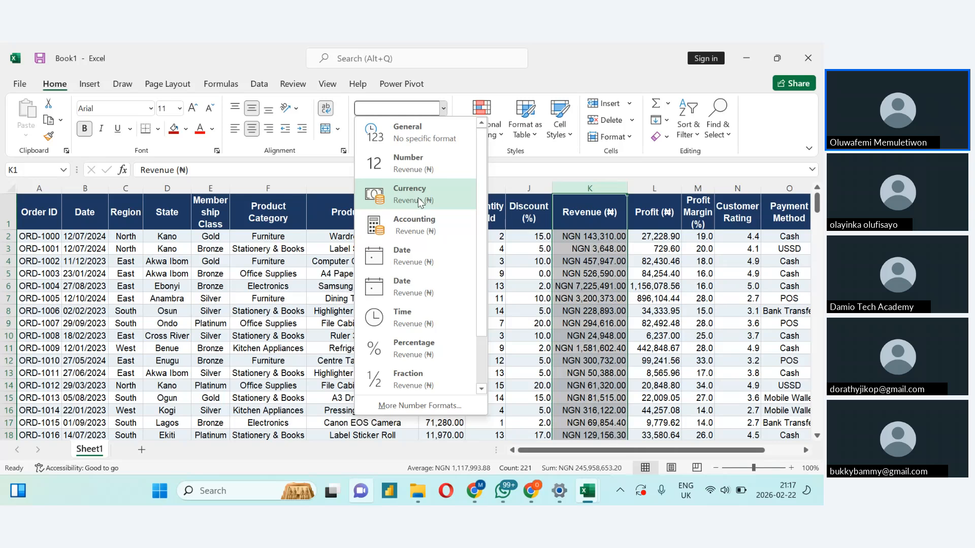
click(420, 406)
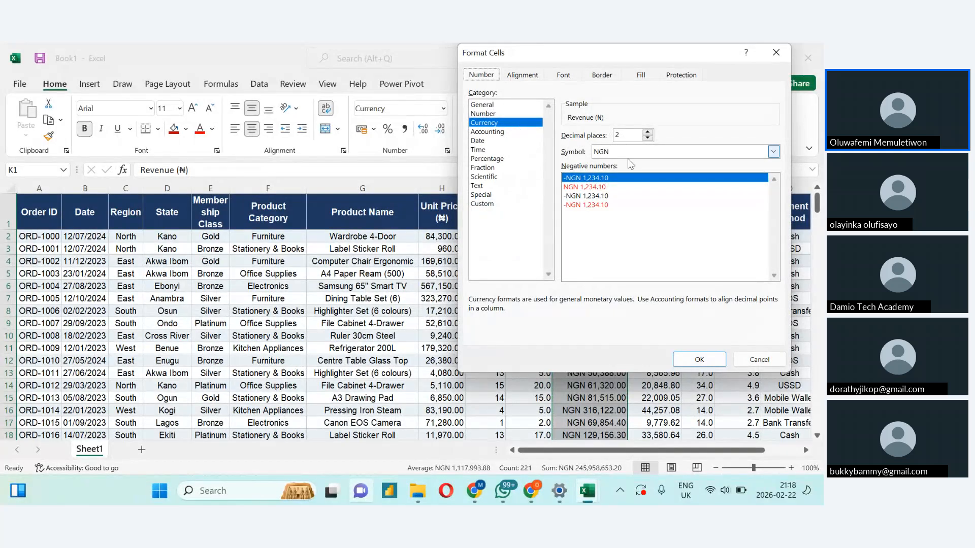
click(773, 152)
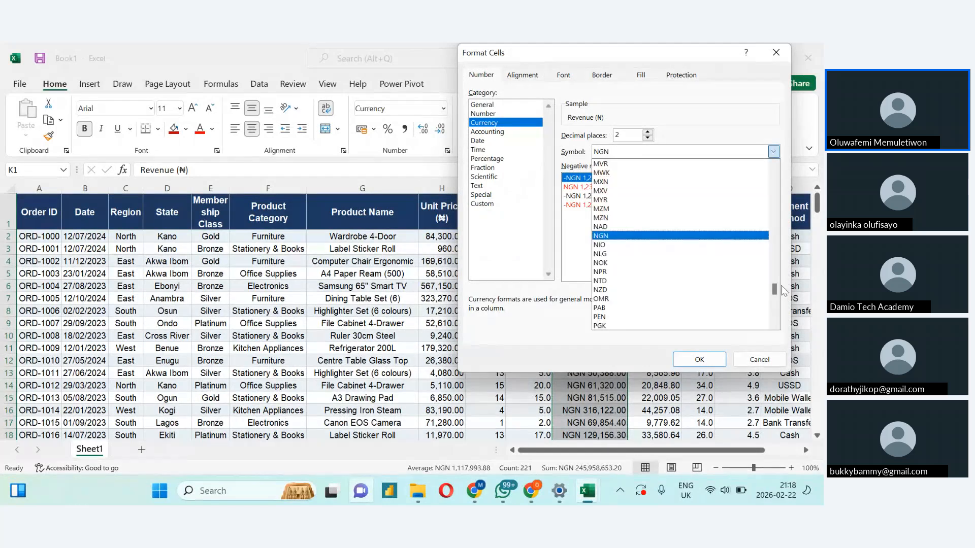
drag(775, 290, 759, 209)
scroll(759, 209, up, 1)
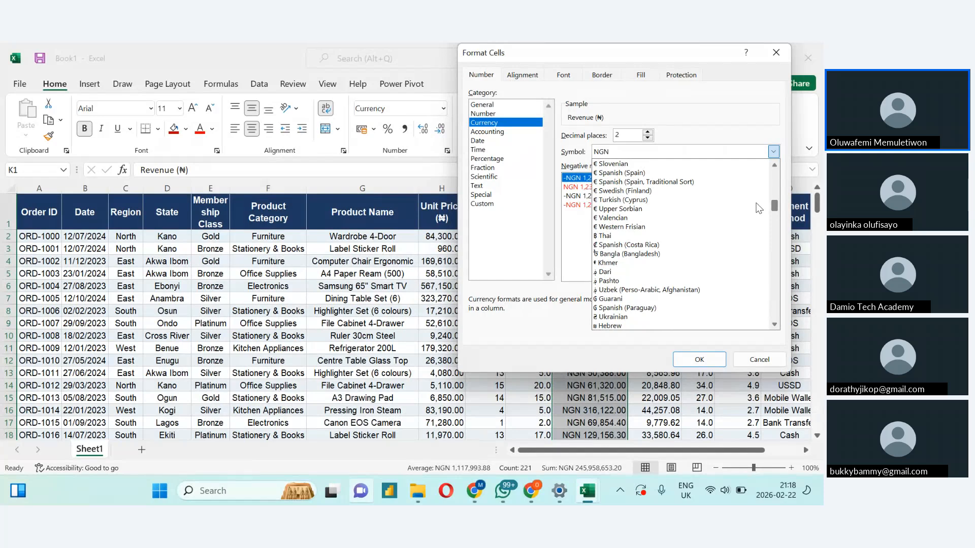
scroll(759, 209, up, 10)
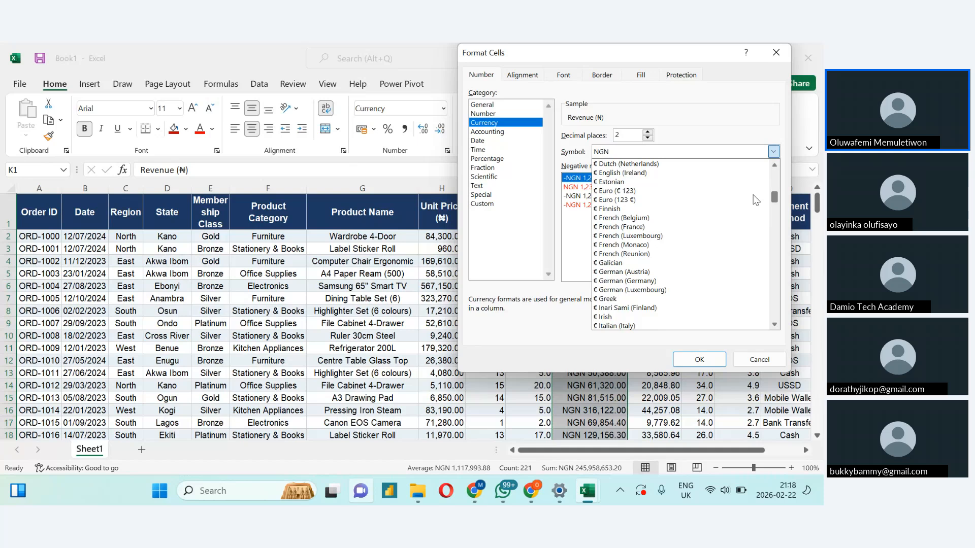
scroll(754, 199, up, 5)
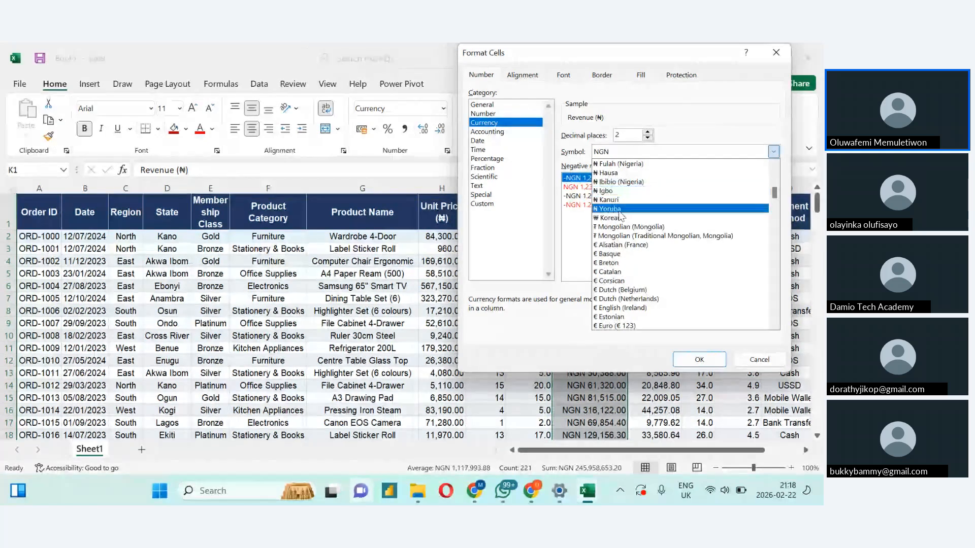
click(619, 210)
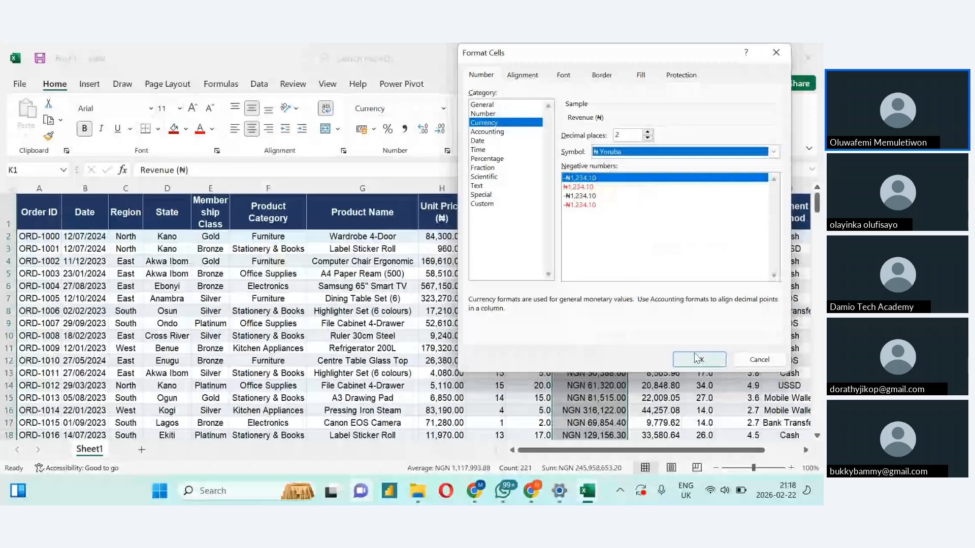
click(698, 358)
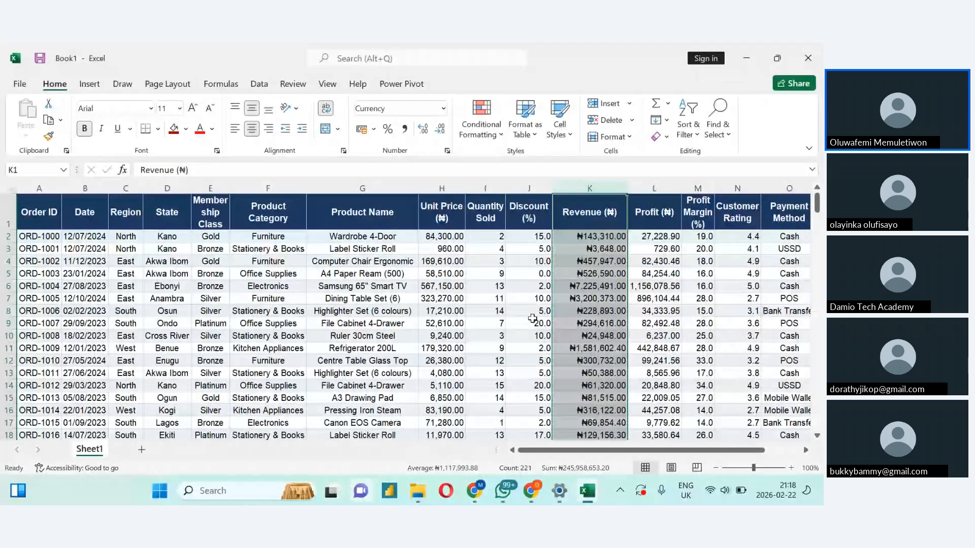
click(616, 338)
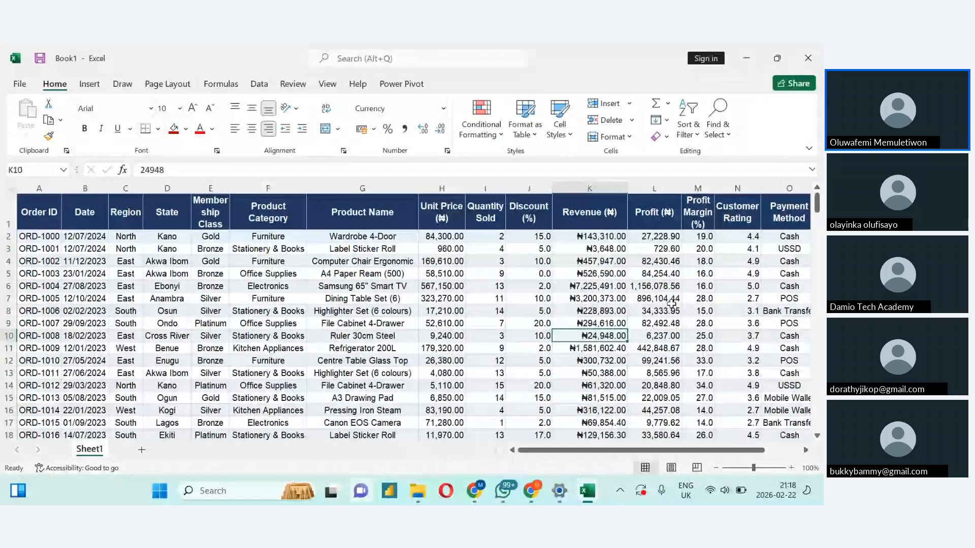
Step: Try the Percentage format with two decimal places on the whole Profit Margin column and undo it
click(698, 186)
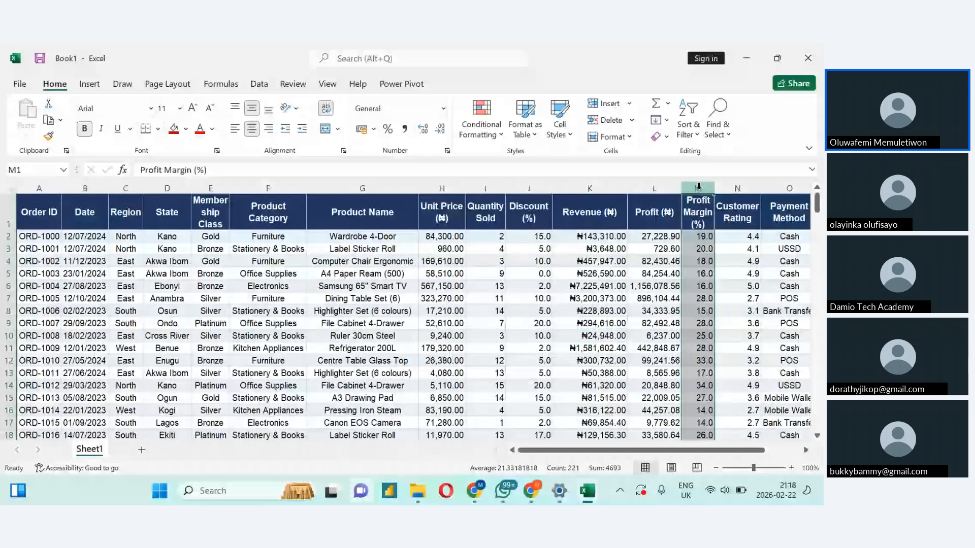
click(525, 133)
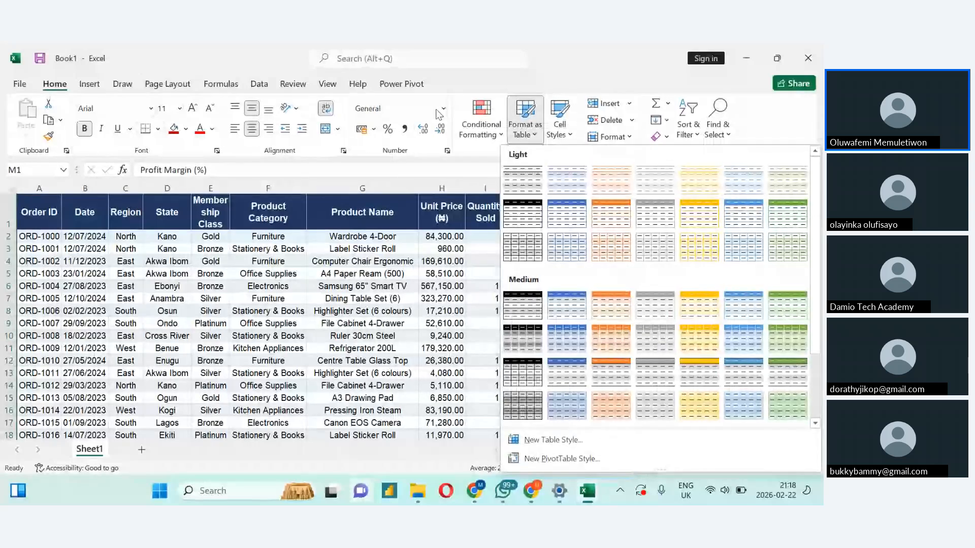
click(443, 109)
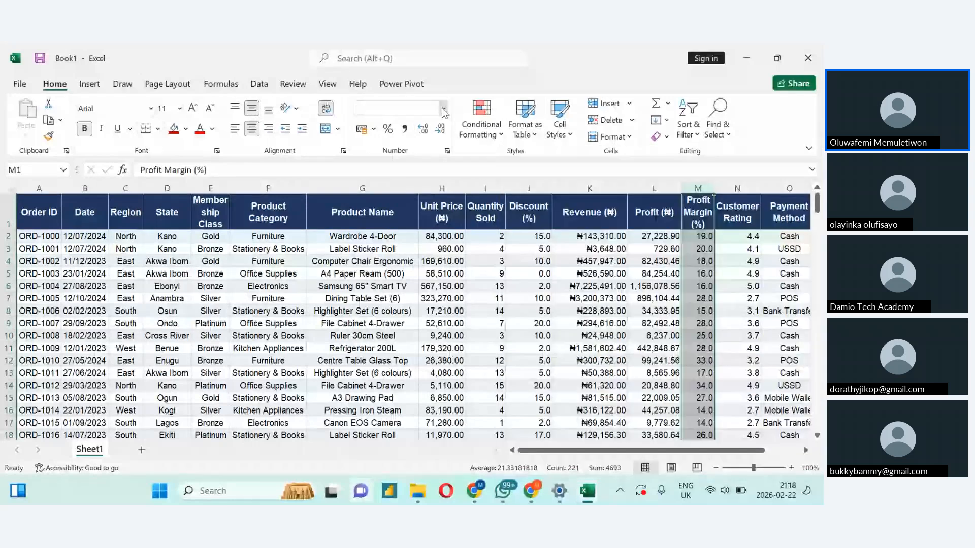
click(443, 109)
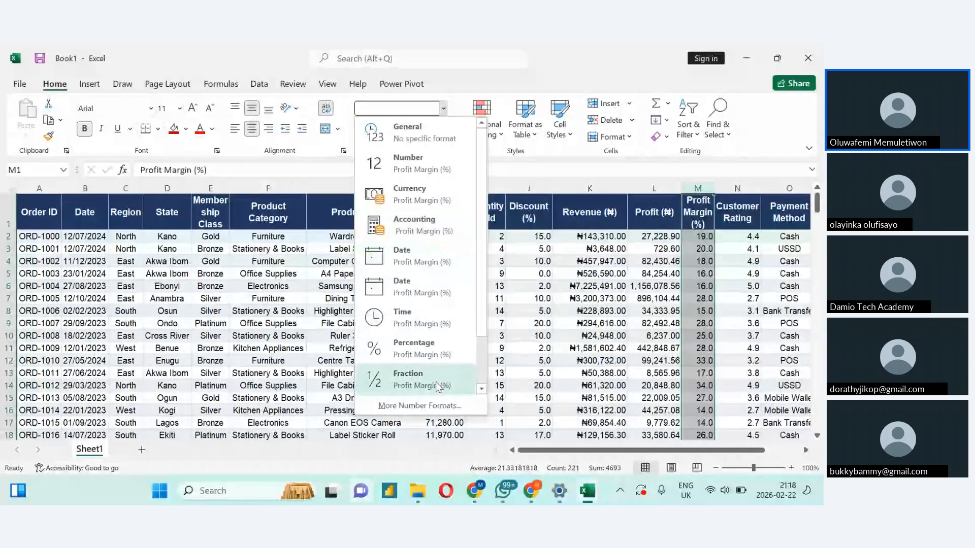
click(439, 407)
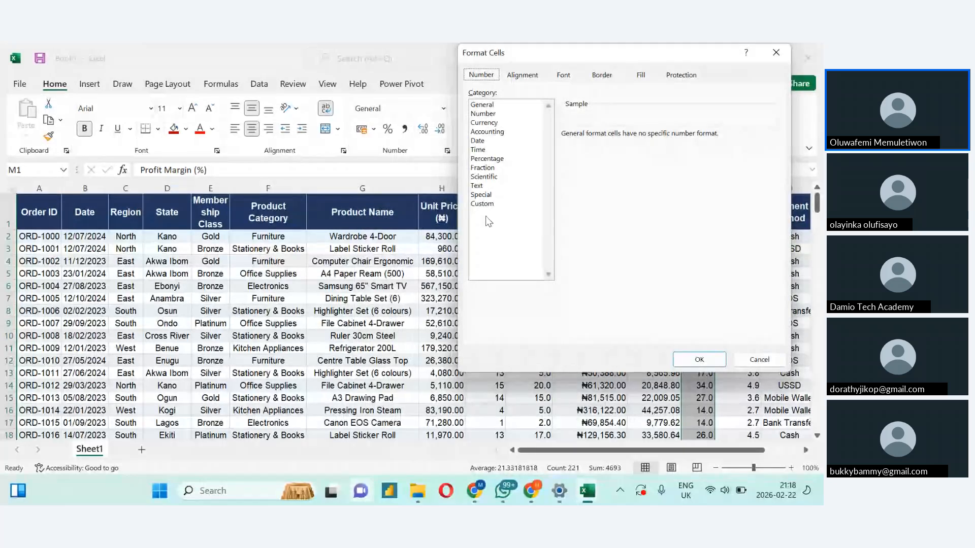
click(488, 158)
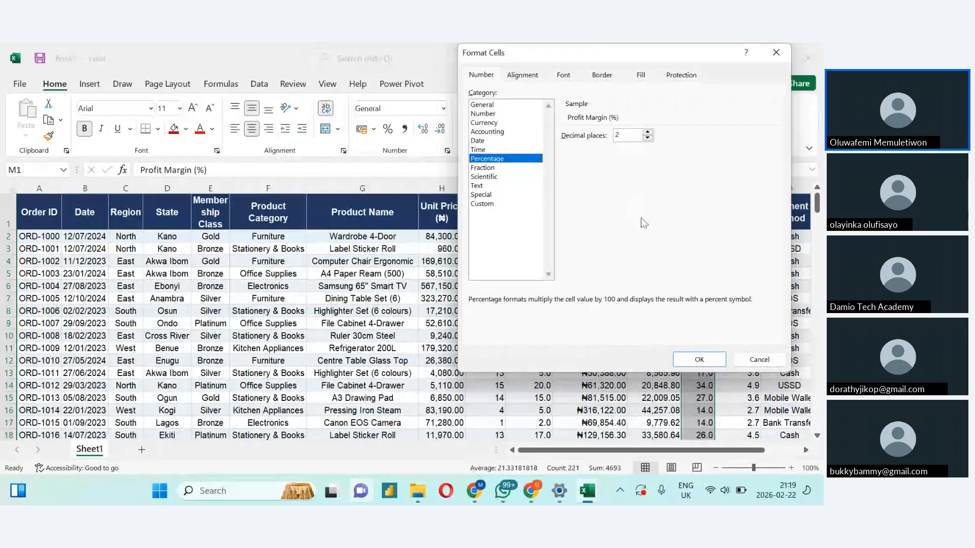
click(699, 359)
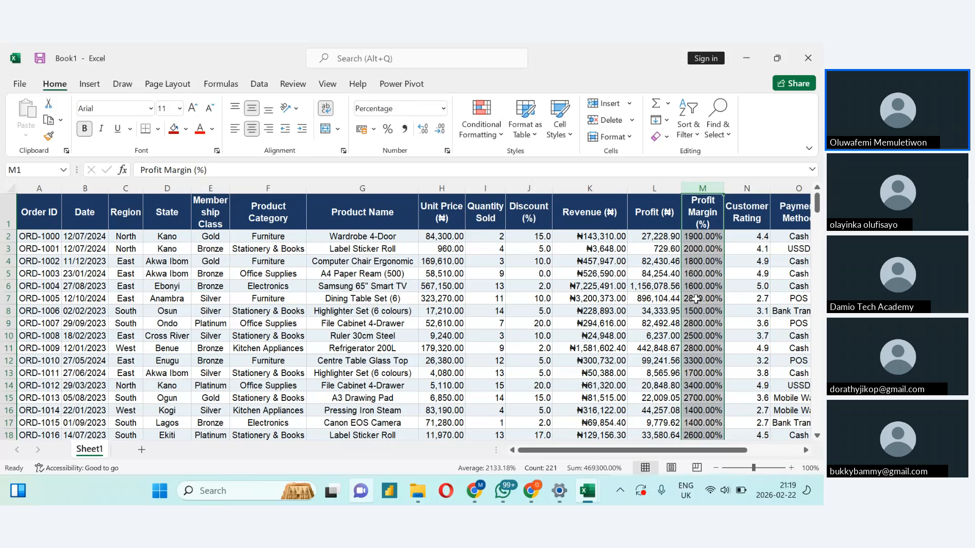
key(ctrl+z)
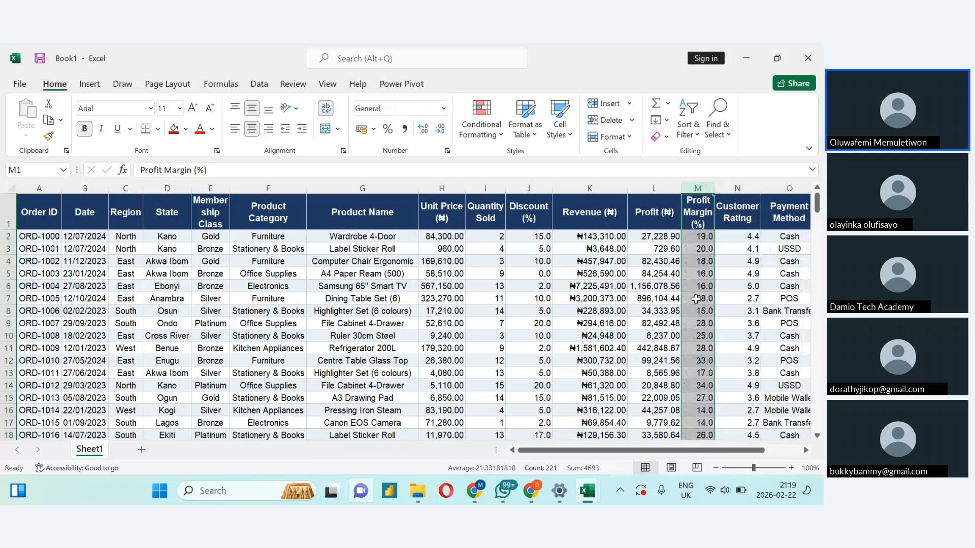
Step: Enter the sample value 0.4 in the empty cell R3, beyond the sales data
drag(735, 449, 823, 456)
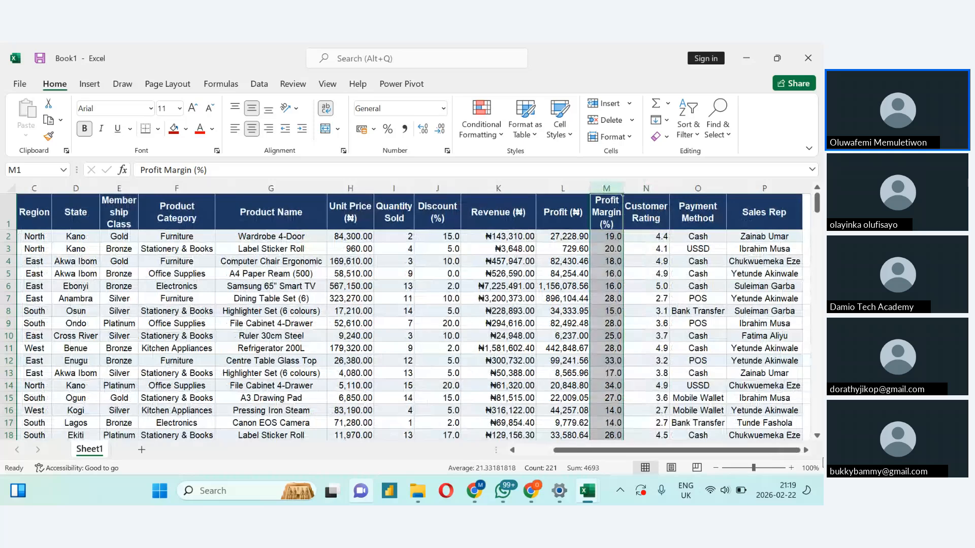
click(806, 450)
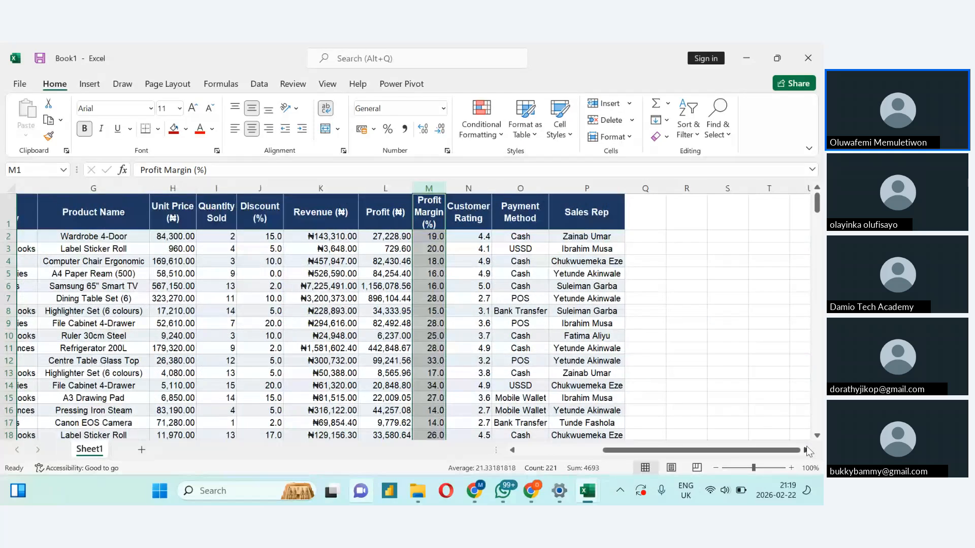
click(806, 450)
click(672, 248)
text(0)
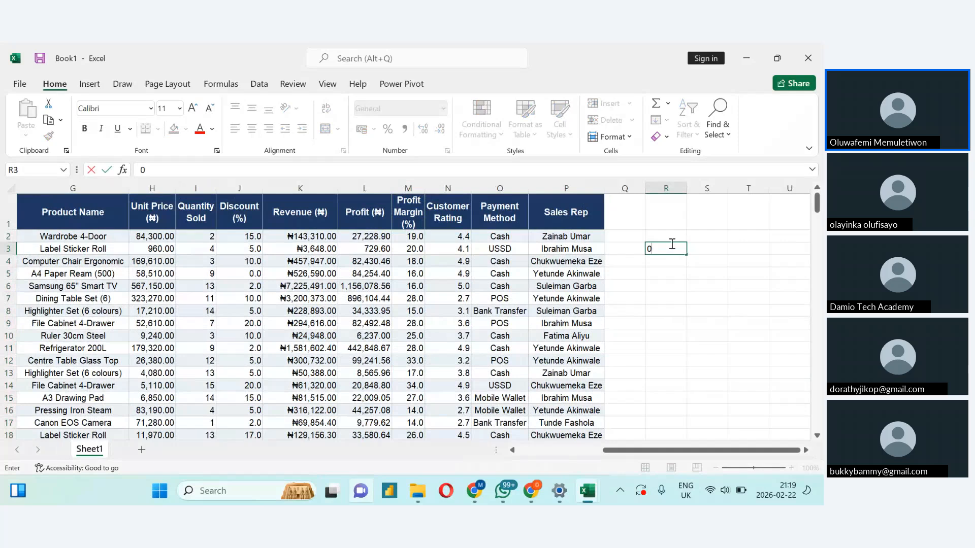
text(.4)
Step: Format the whole of column R as Percentage and return to the first columns of the sales data
click(661, 187)
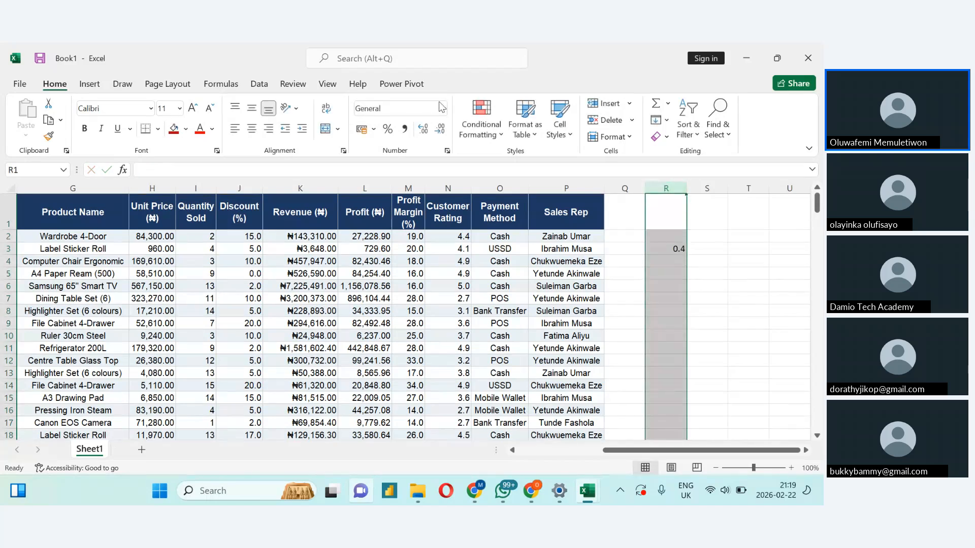
click(443, 108)
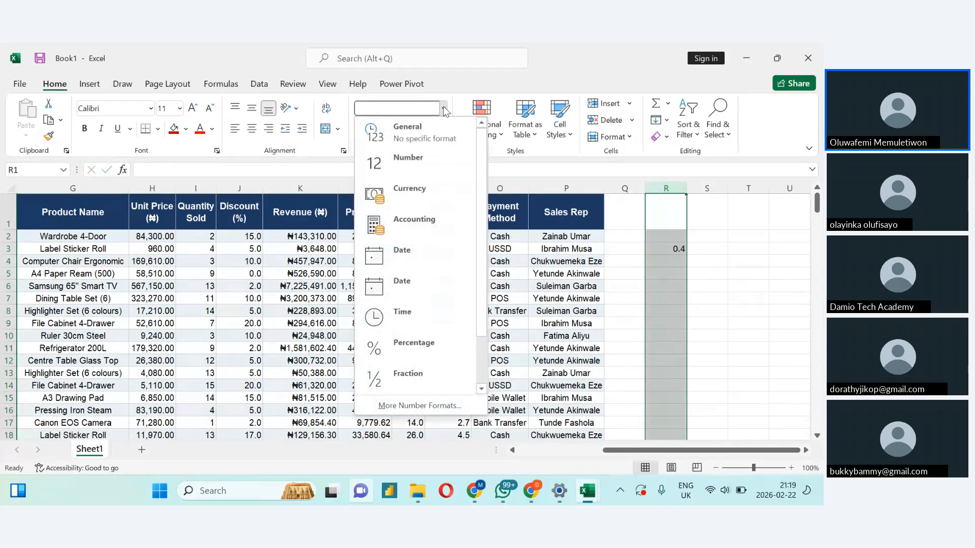
click(420, 347)
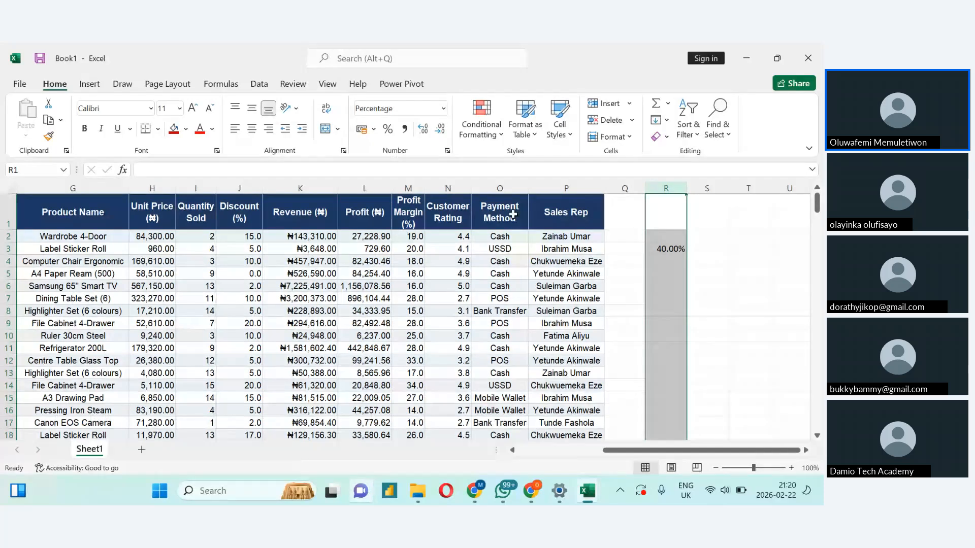
drag(636, 451, 543, 451)
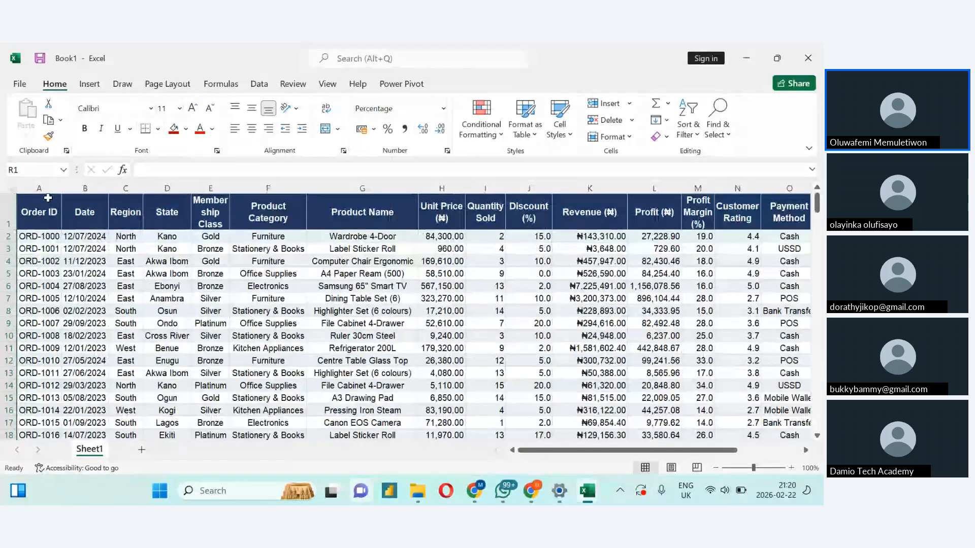
Step: Format the whole Date column in Sheet1 with the short Date number format
click(84, 187)
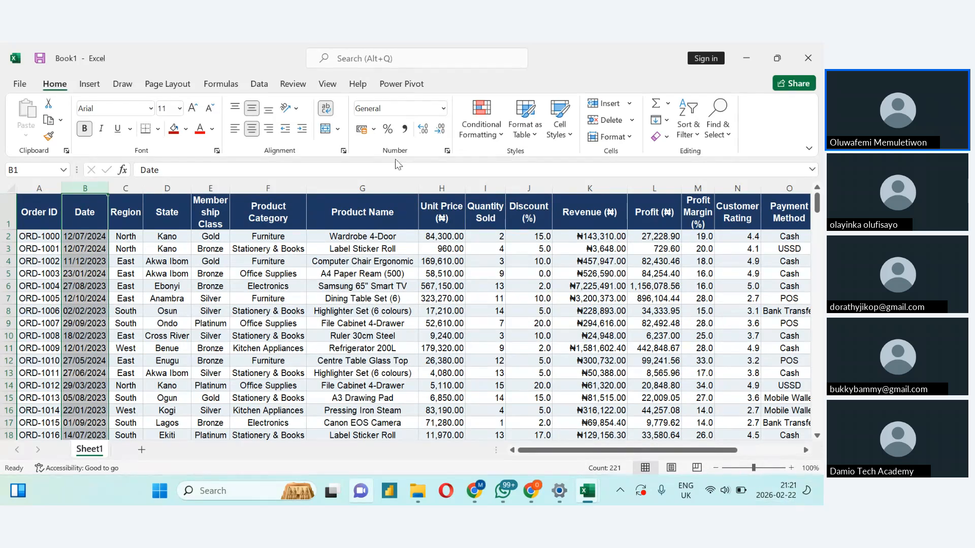
click(443, 108)
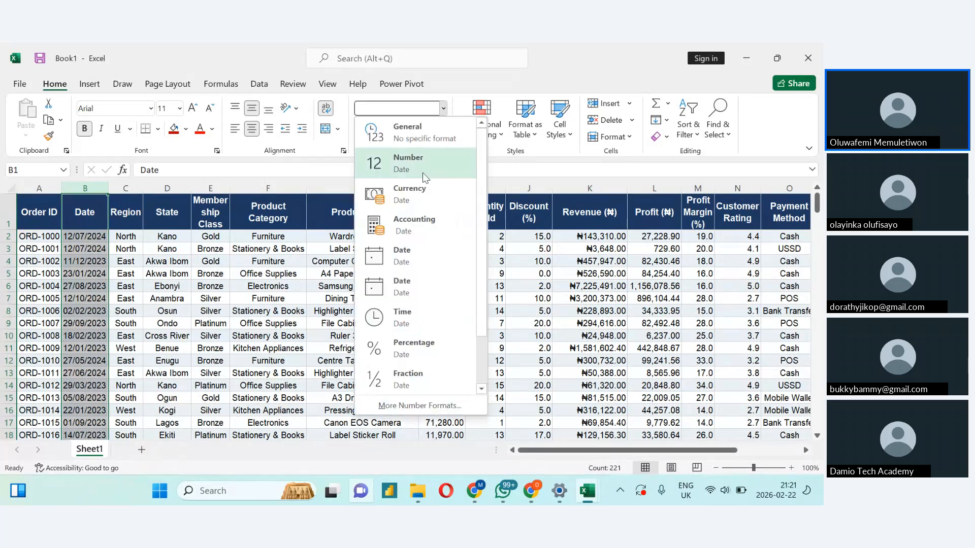
click(409, 259)
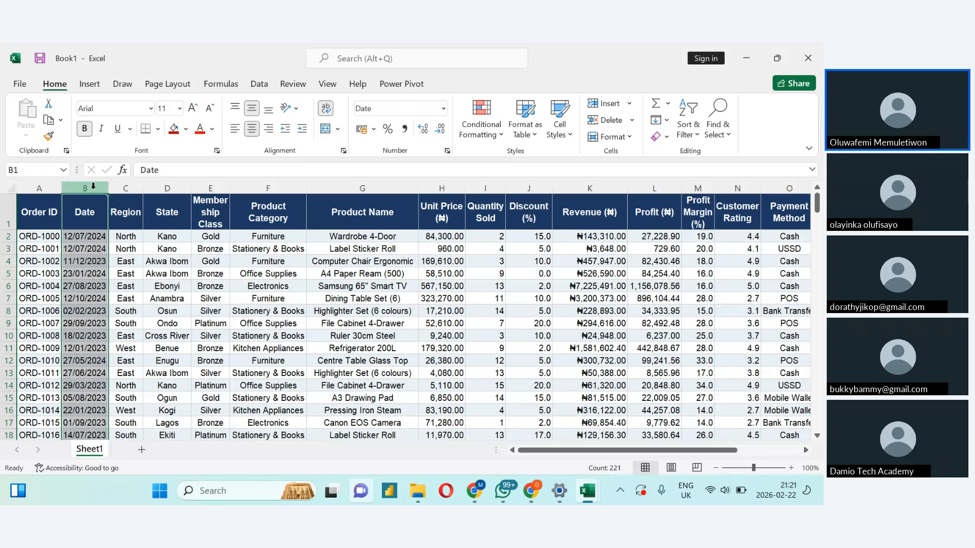
Step: Convert the Date column with Text to Columns as delimited data in DMY date format, and check the dates in its upper cells
click(259, 84)
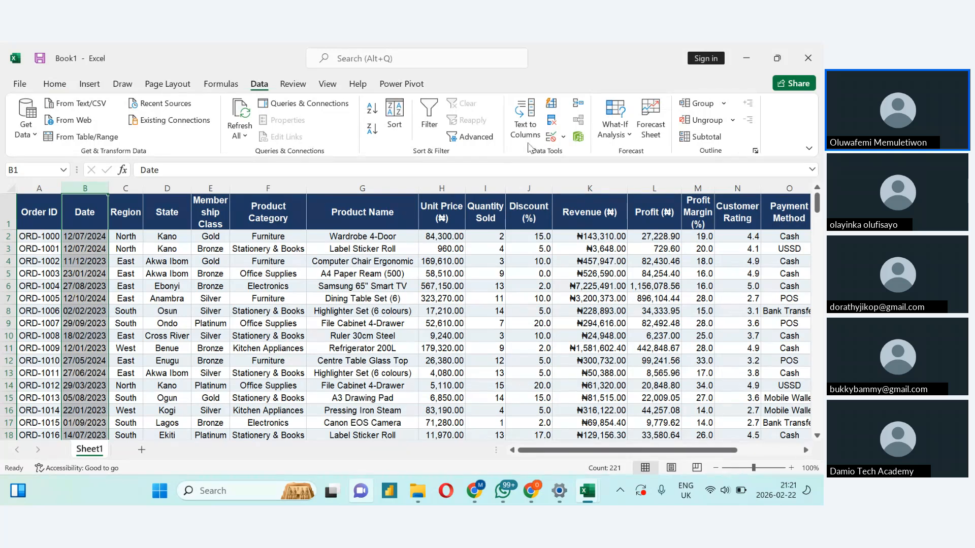
click(526, 127)
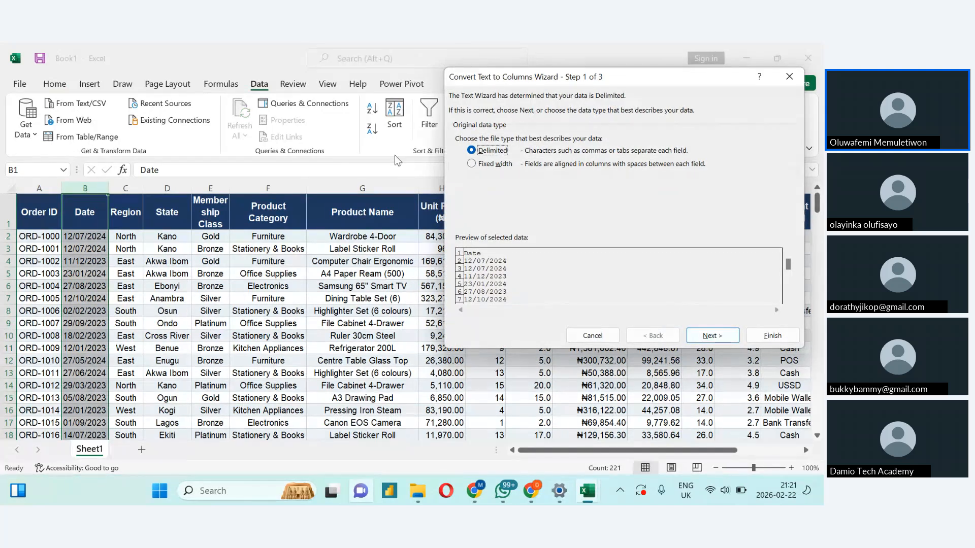
click(711, 336)
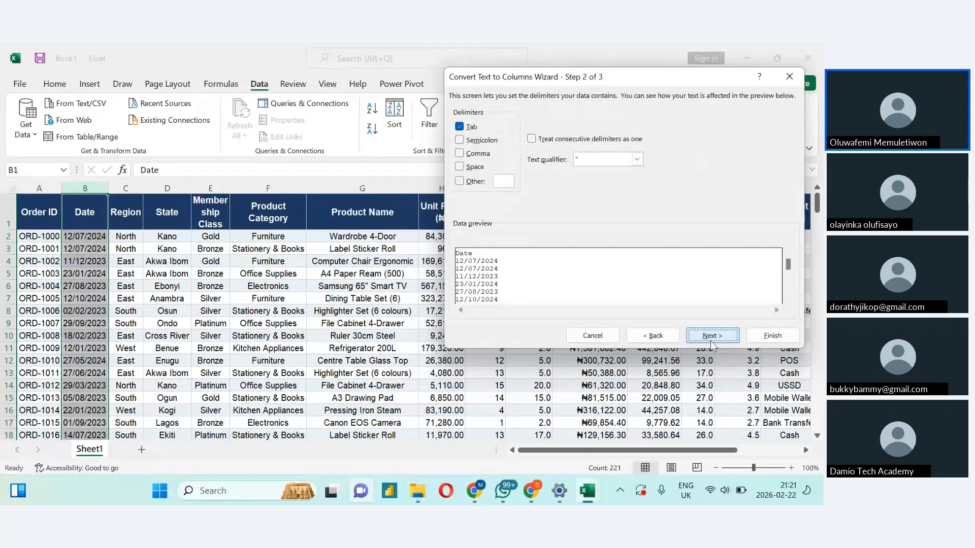
click(701, 338)
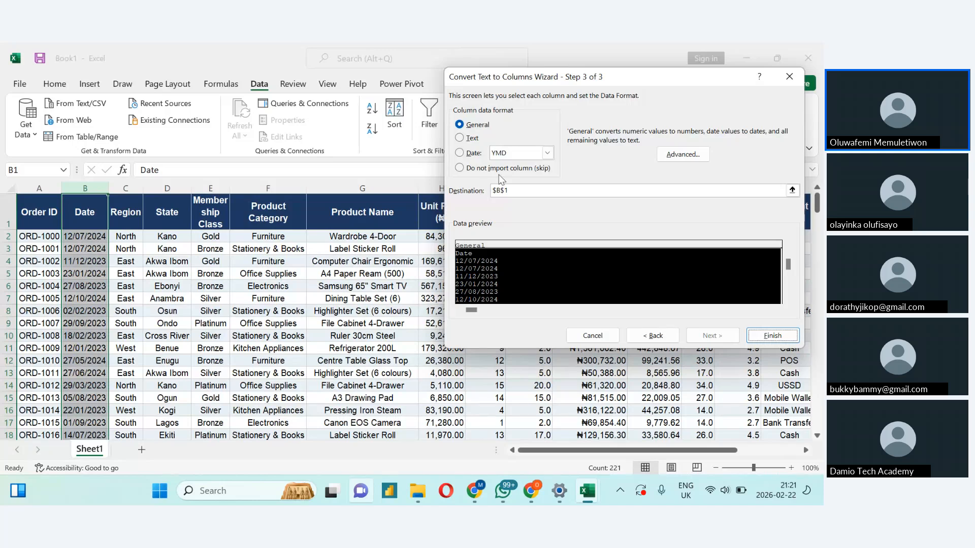
click(546, 153)
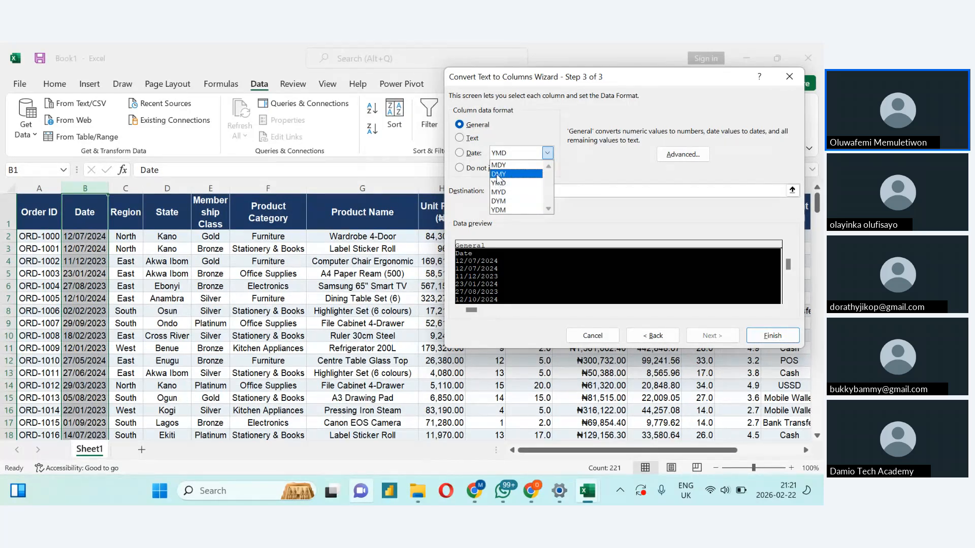
click(498, 174)
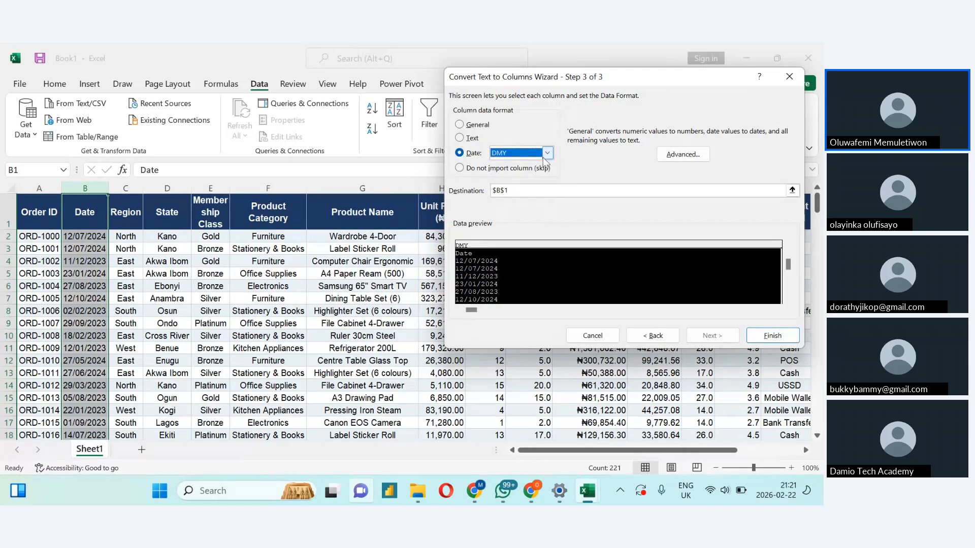
click(784, 336)
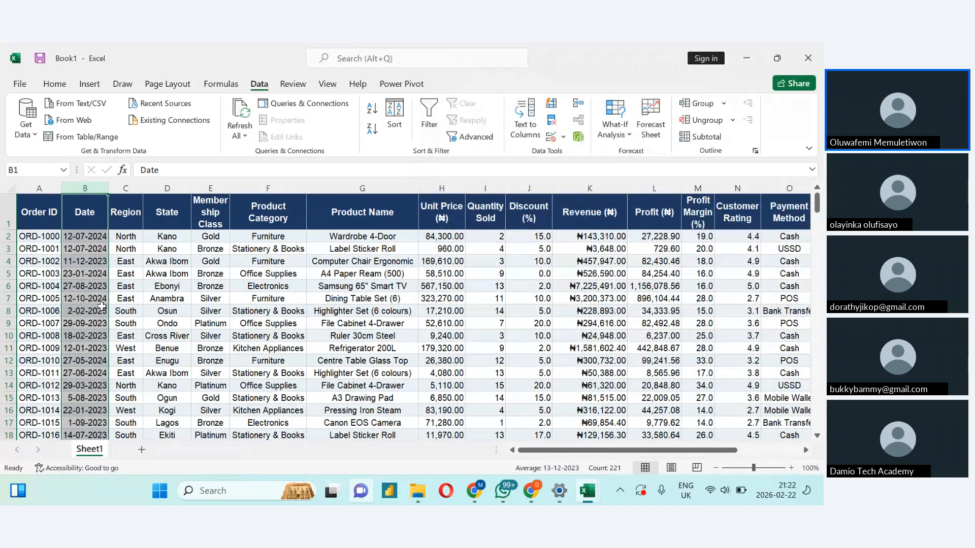
click(73, 284)
key(Up)
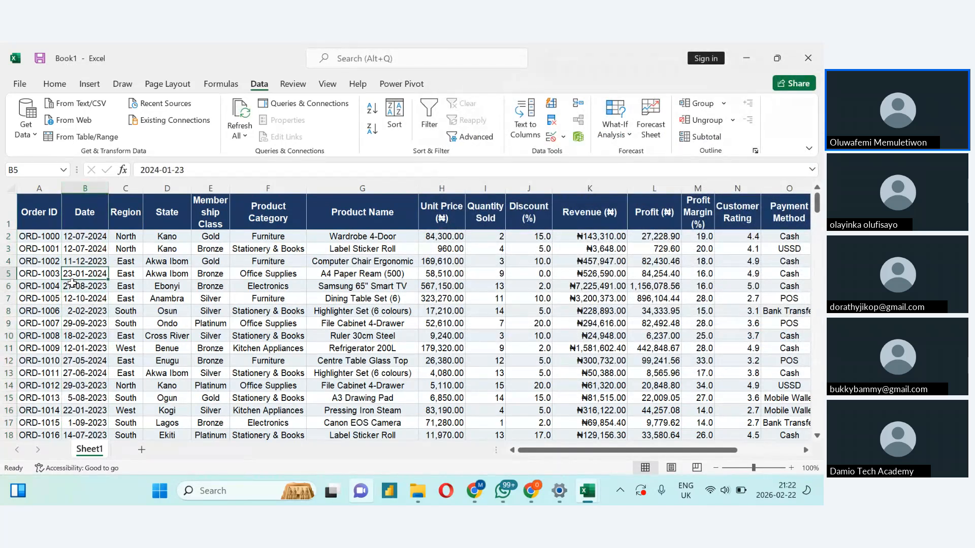
key(Up)
key(Up)
key(Up)
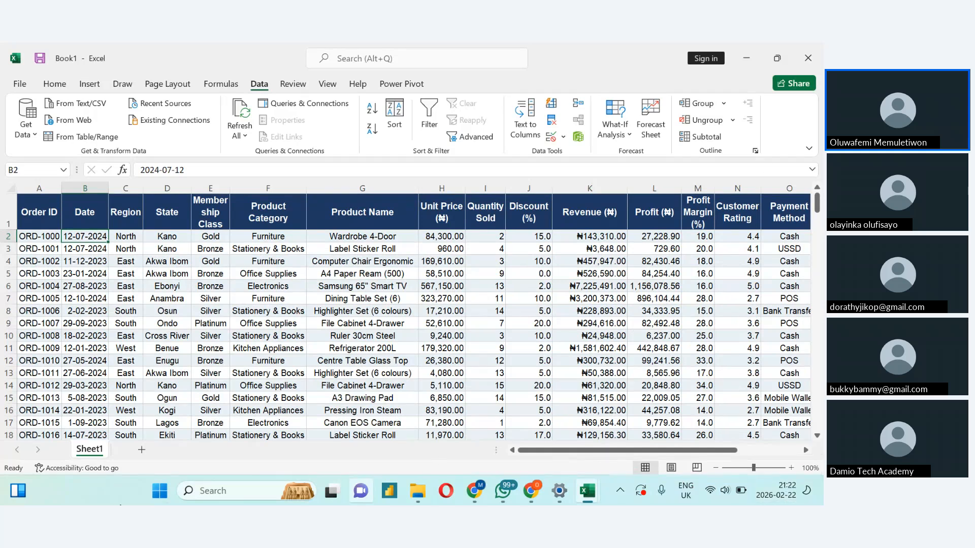
Step: Add a new worksheet and enter a comma-separated sample name in cell A5
click(142, 450)
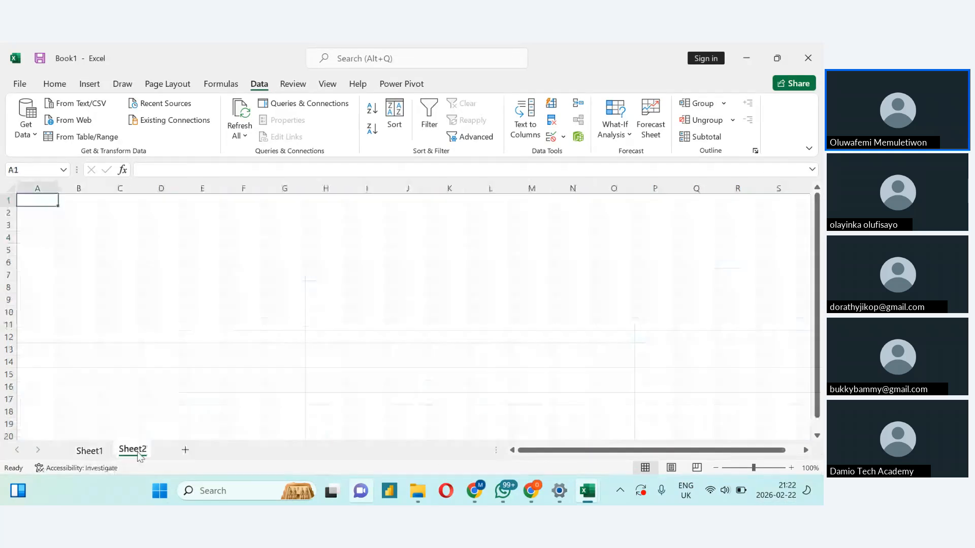
click(37, 252)
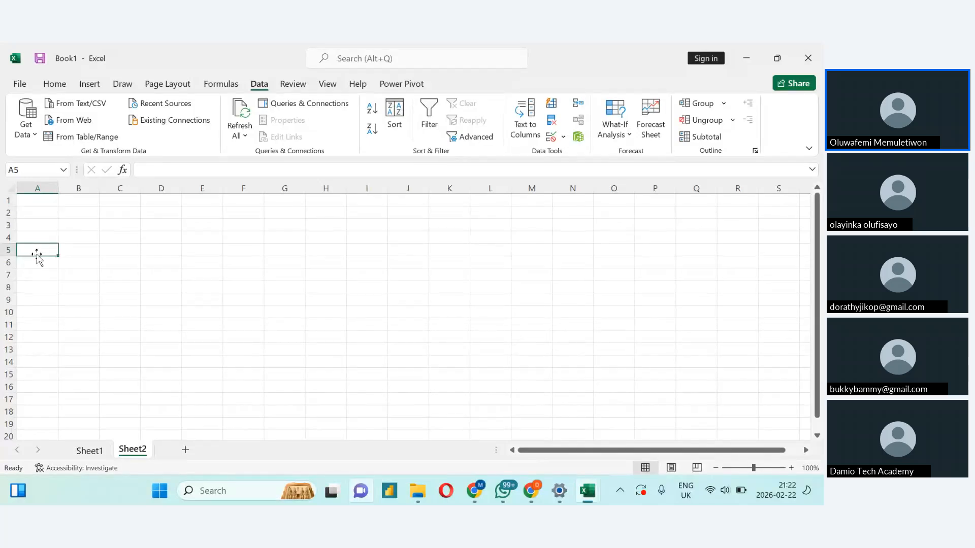
text(Ayo)
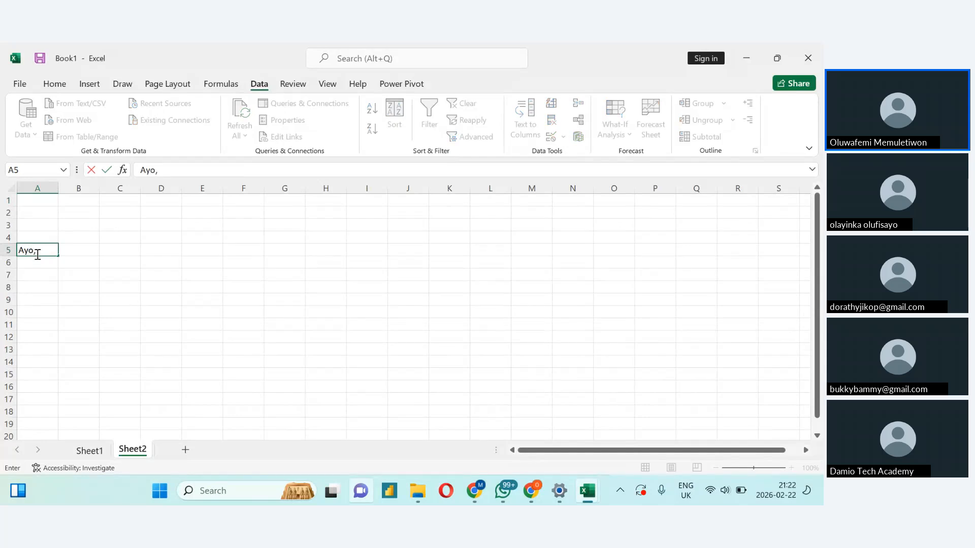
text(,mide)
click(151, 240)
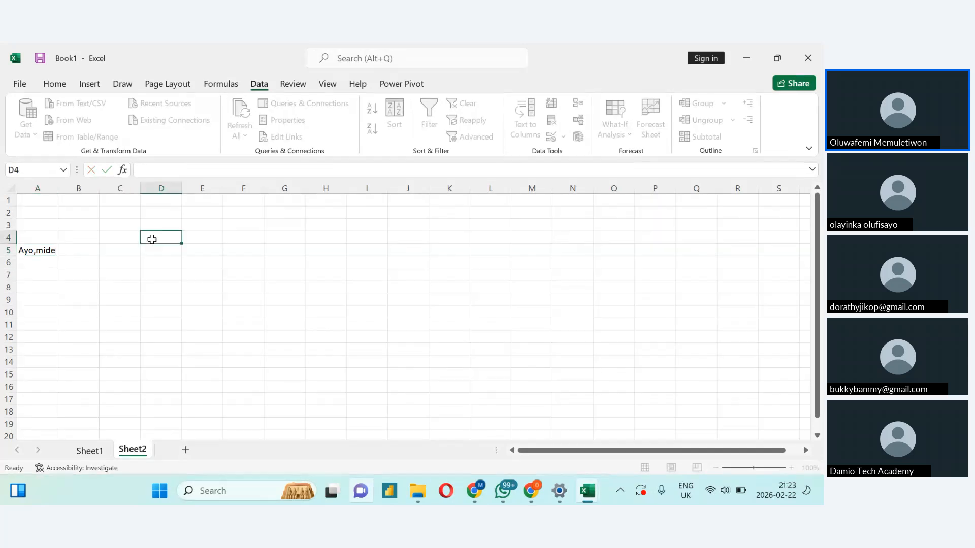
Step: Split column A of Sheet2 with Text to Columns, using Comma as a delimiter and the General data format
click(41, 187)
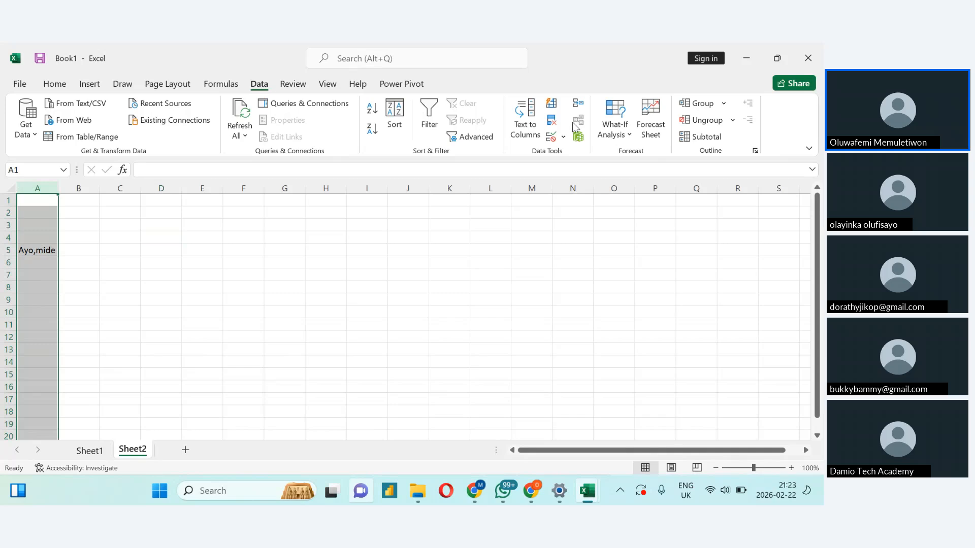
click(522, 139)
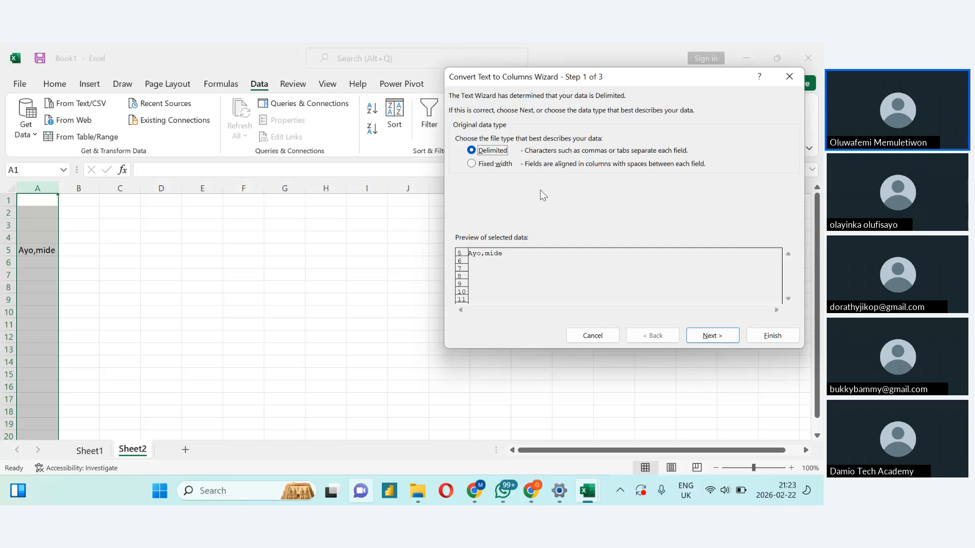
click(705, 335)
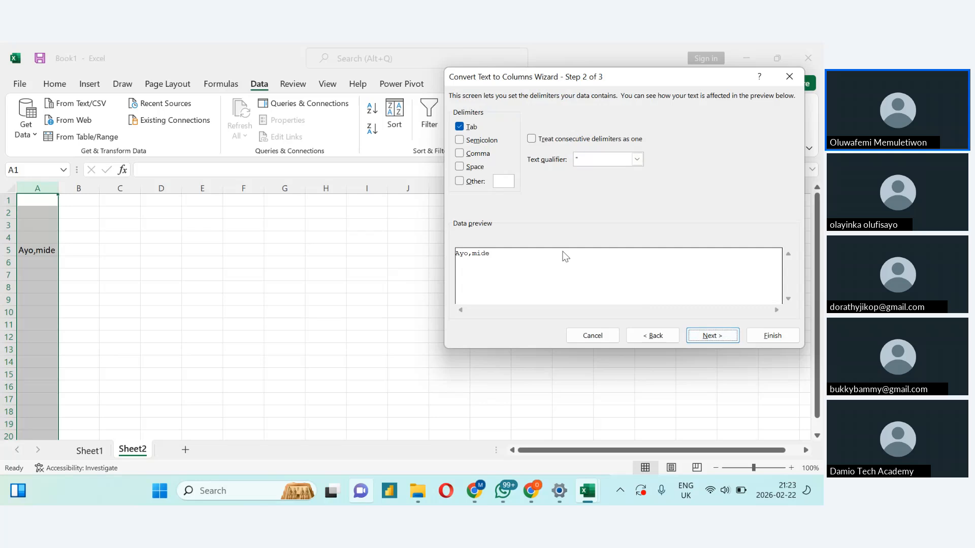
click(458, 151)
click(459, 154)
click(460, 153)
click(460, 153)
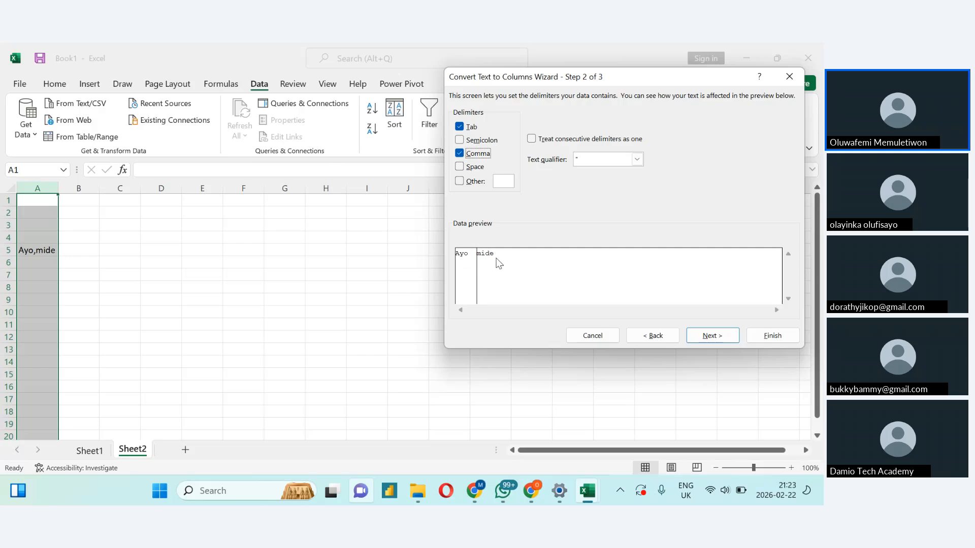
click(713, 338)
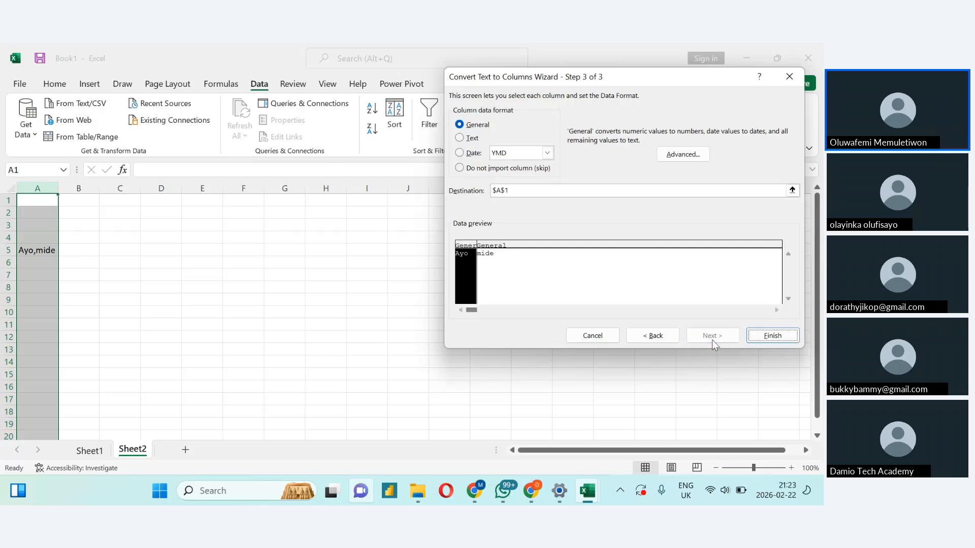
click(756, 338)
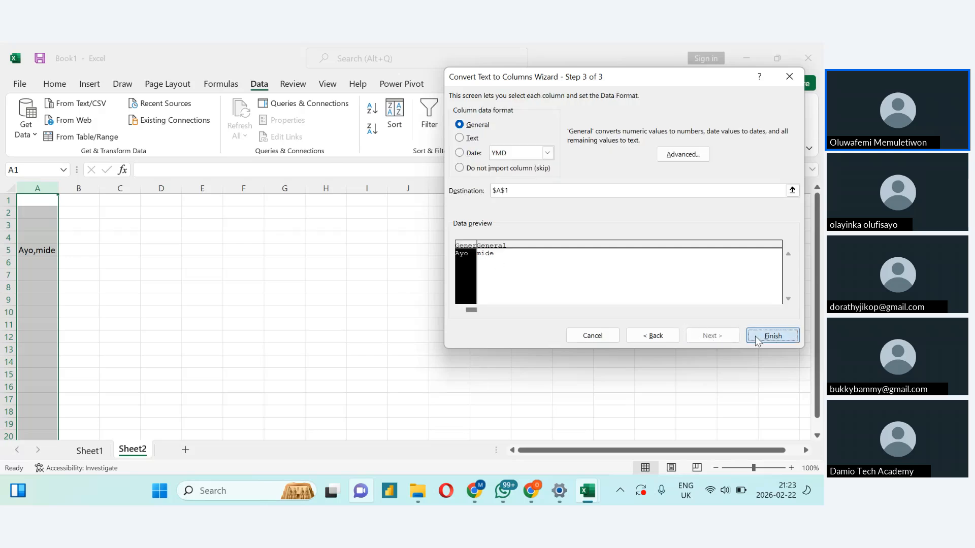
click(122, 277)
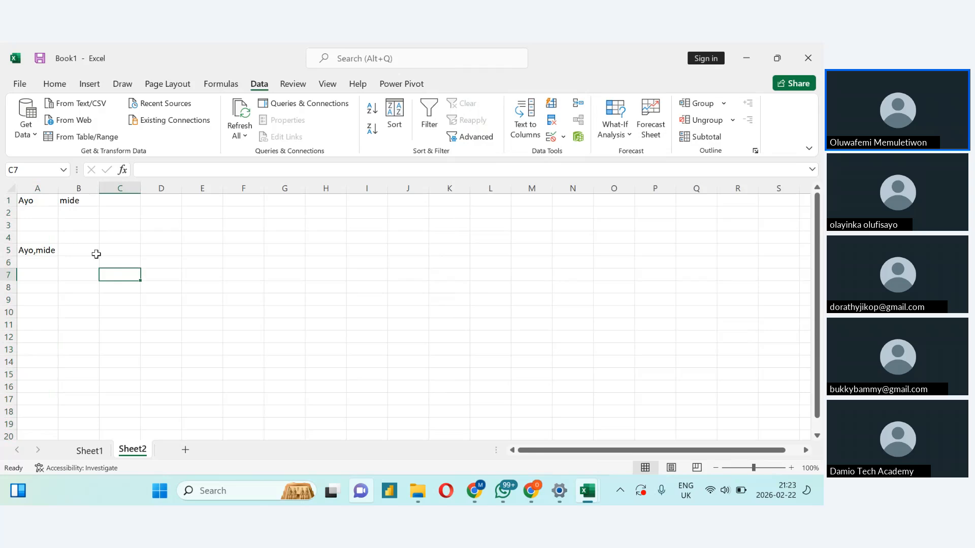
key(alt+Tab)
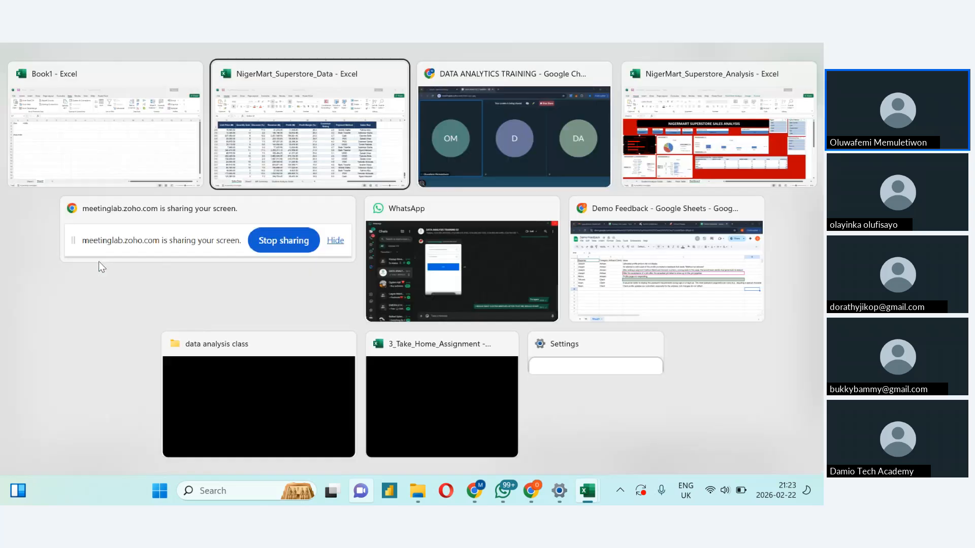
key(alt+Tab)
key(alt+Tab)
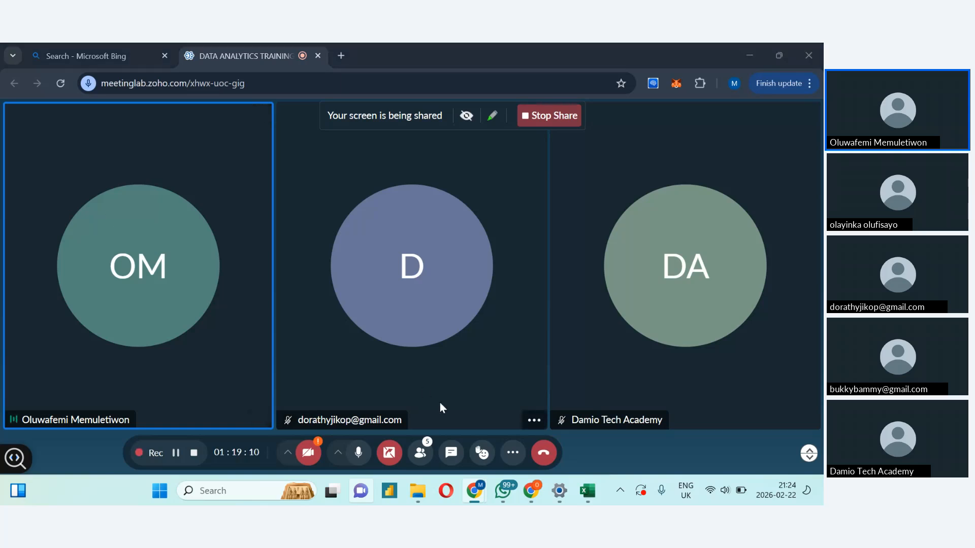
key(alt+Tab)
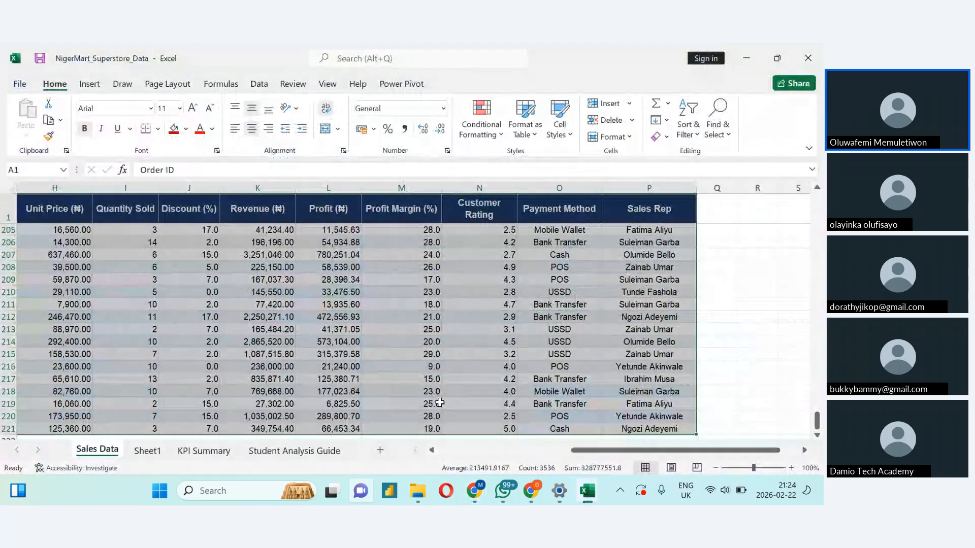
key(alt+Tab)
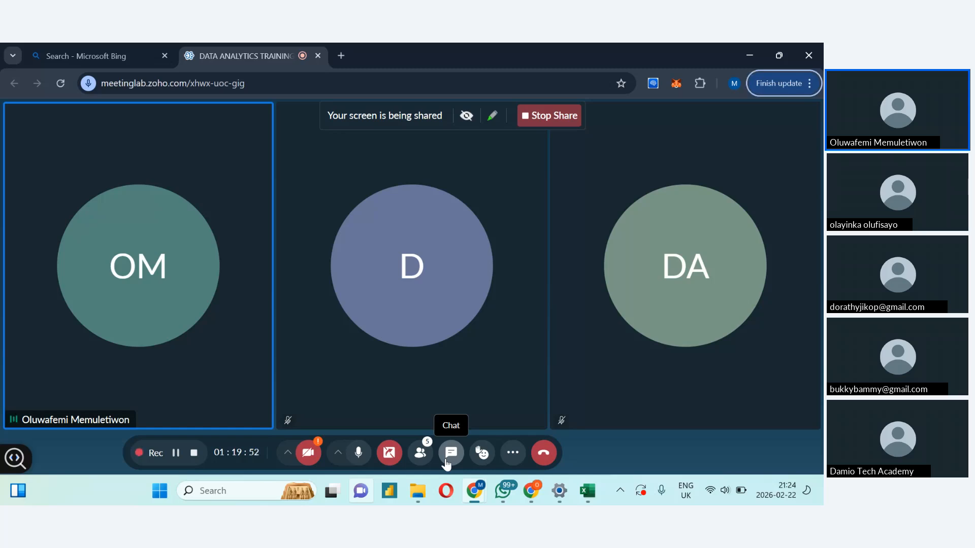
key(alt+Tab)
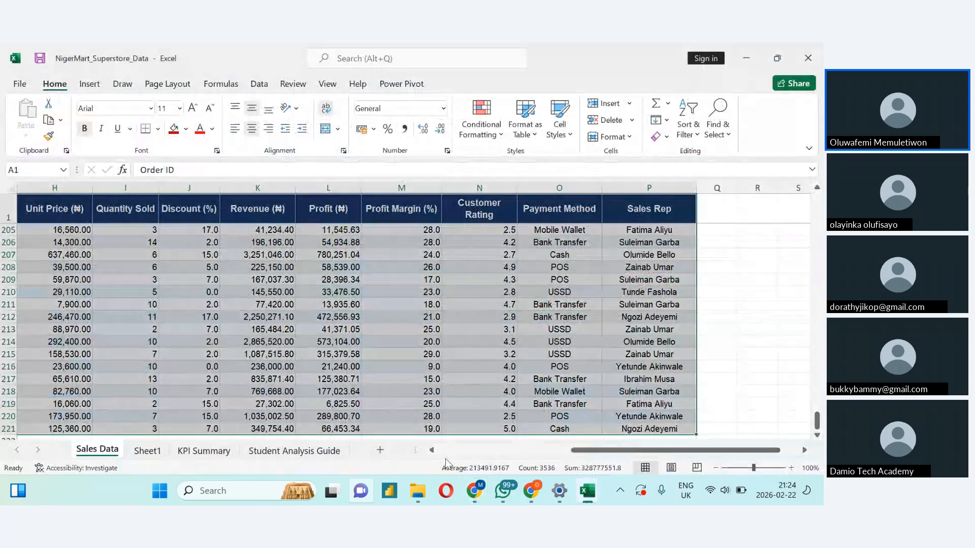
key(alt+Tab)
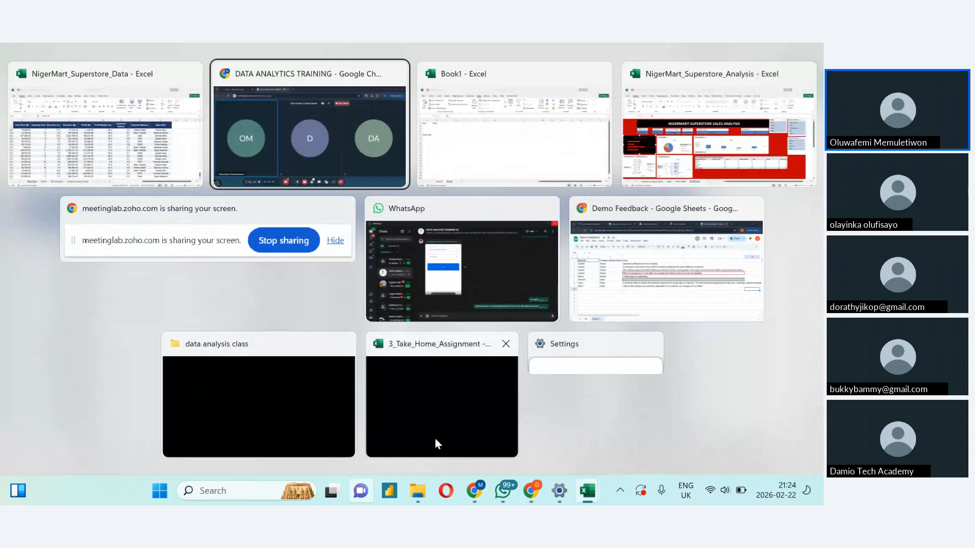
key(alt+Tab)
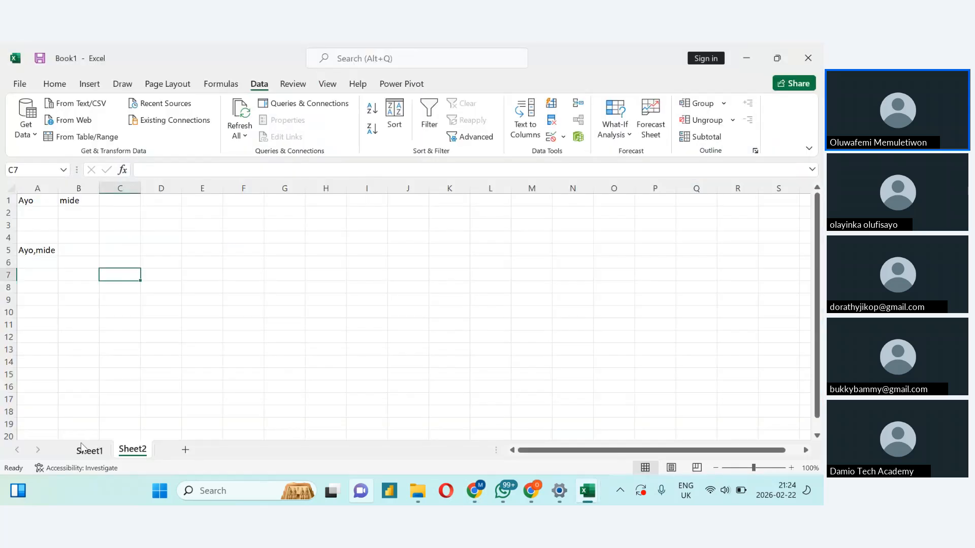
Step: Select the whole Region column on Sheet1 and check its number format
click(86, 449)
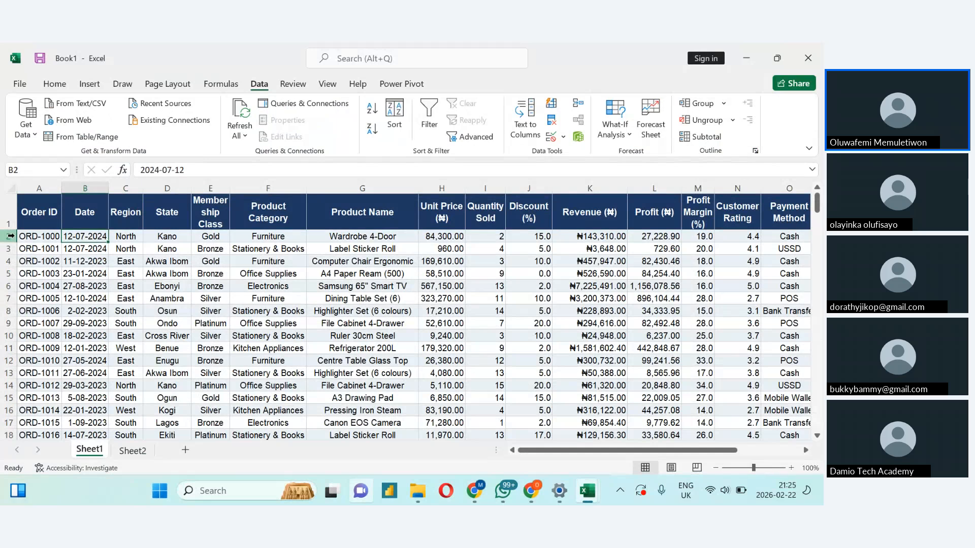
click(124, 201)
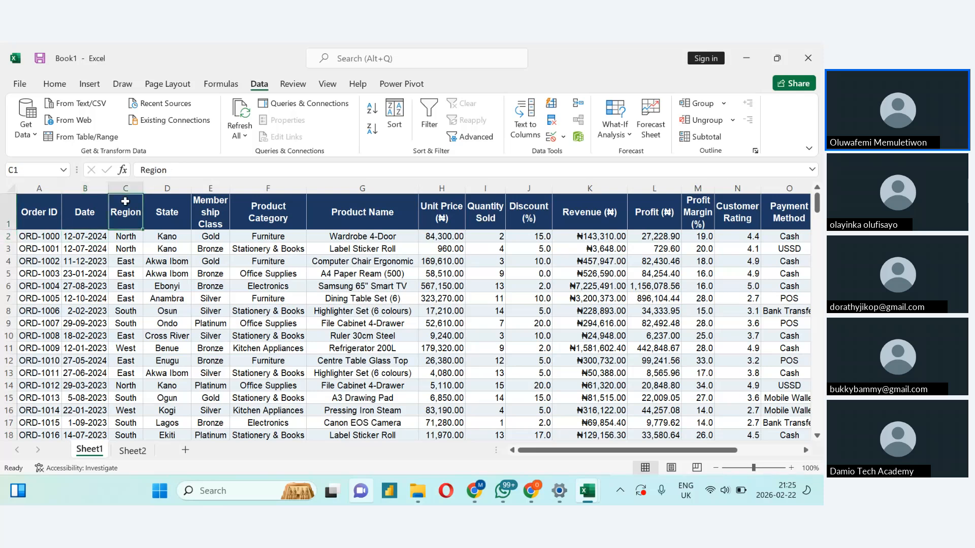
click(126, 189)
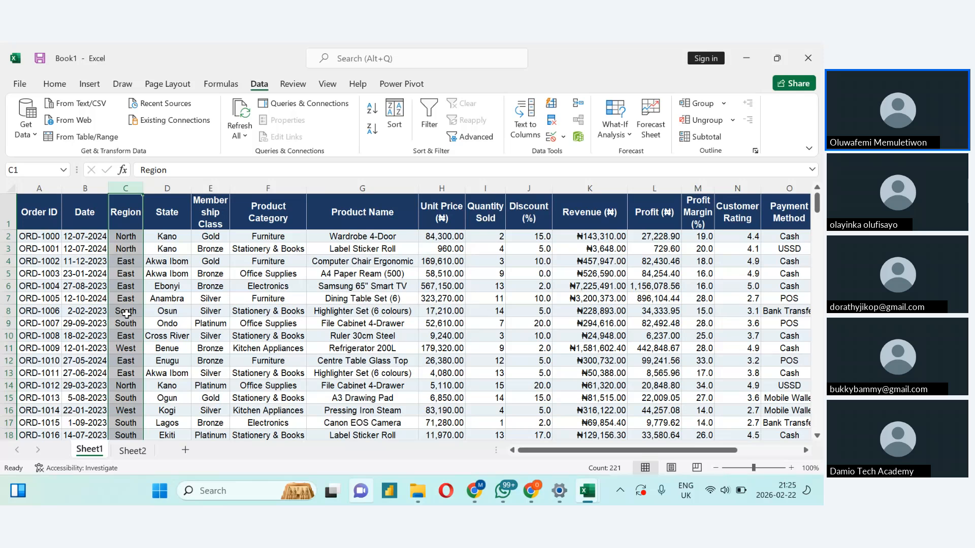
click(89, 84)
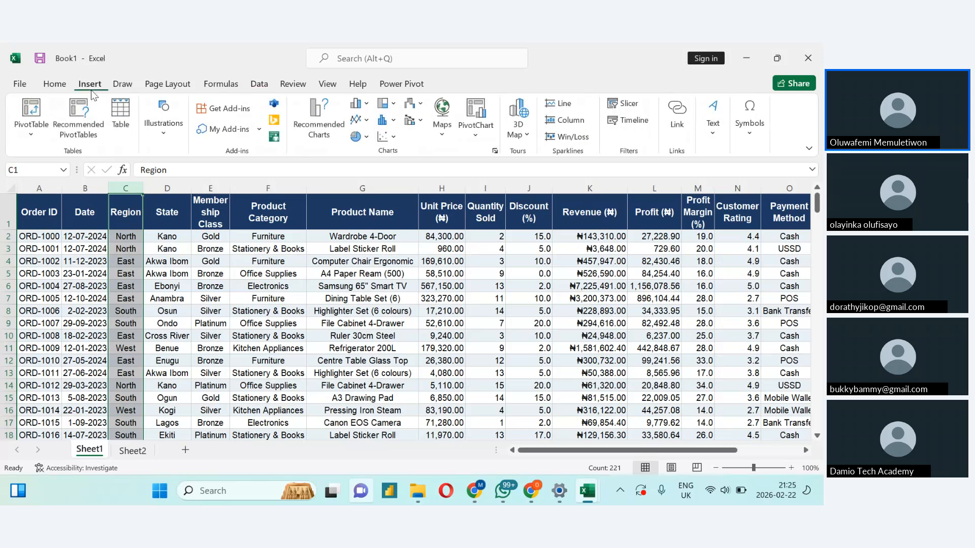
click(47, 90)
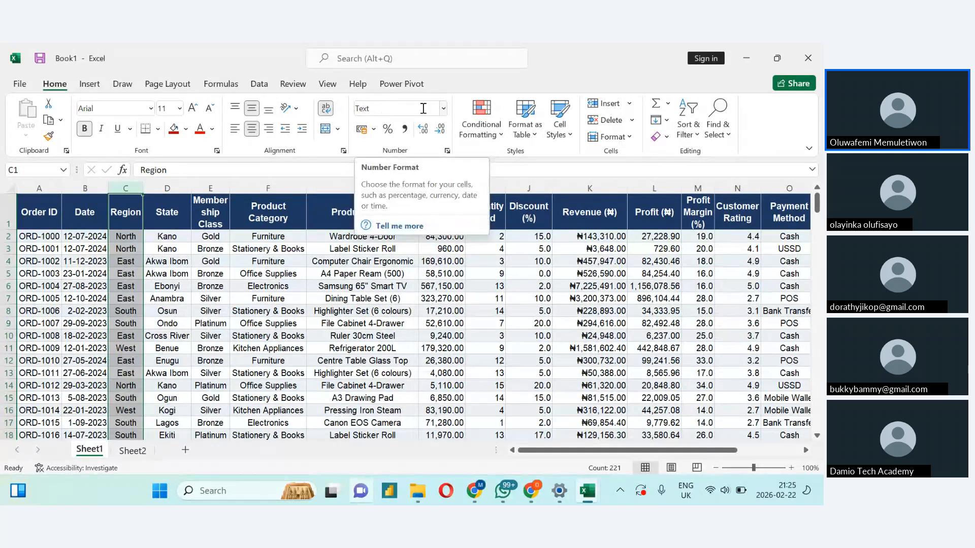
Step: Apply the Text number format to the whole Region column
click(443, 108)
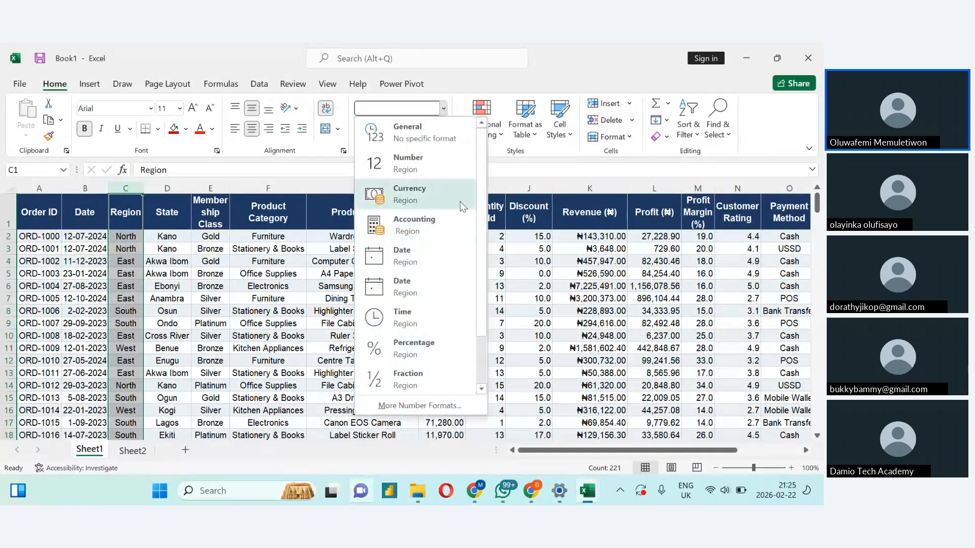
drag(479, 251, 479, 300)
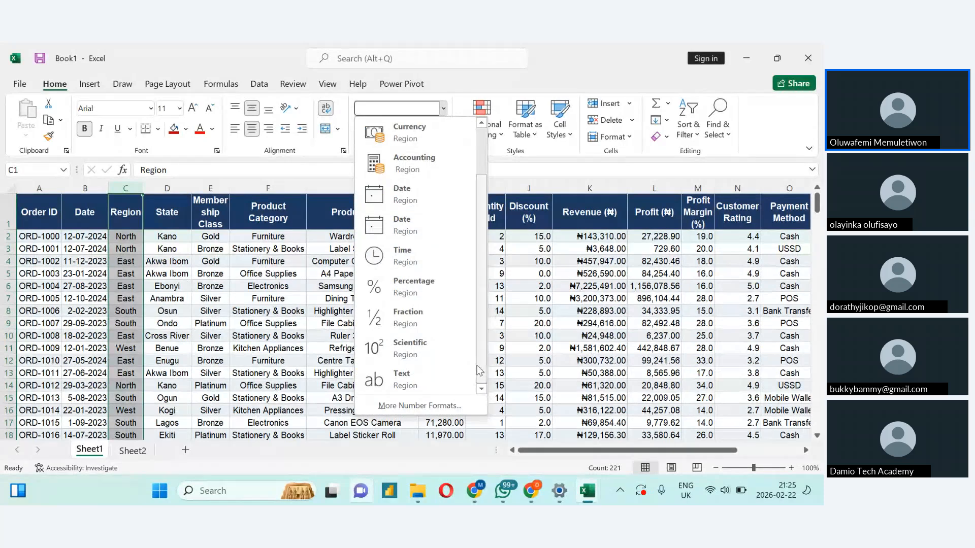
click(418, 386)
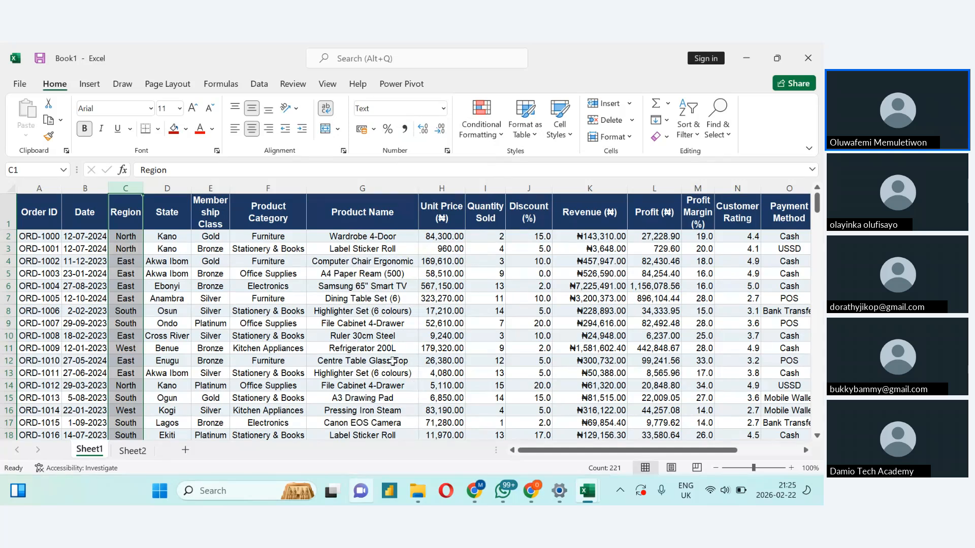
Step: Select the whole Membership Class column and set its number format to Text
click(180, 192)
click(210, 189)
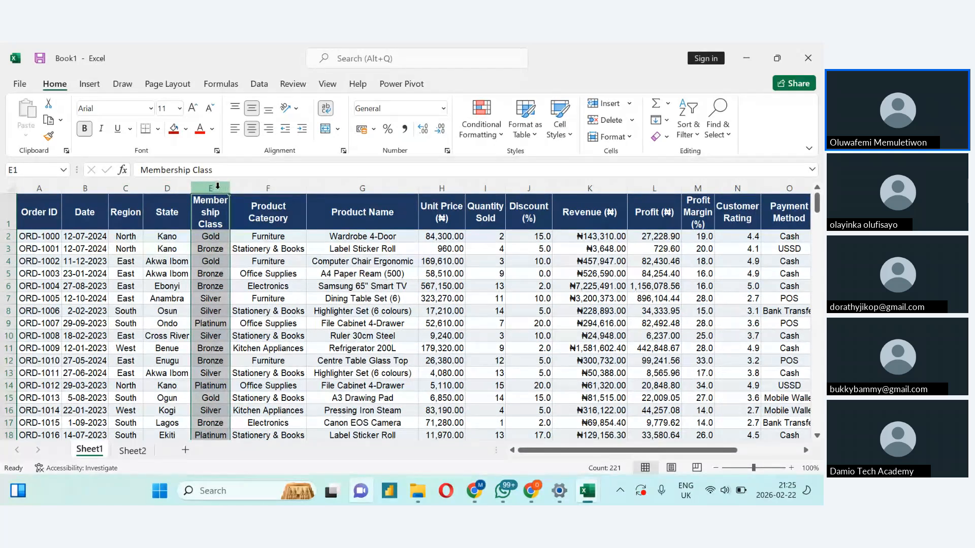
click(208, 237)
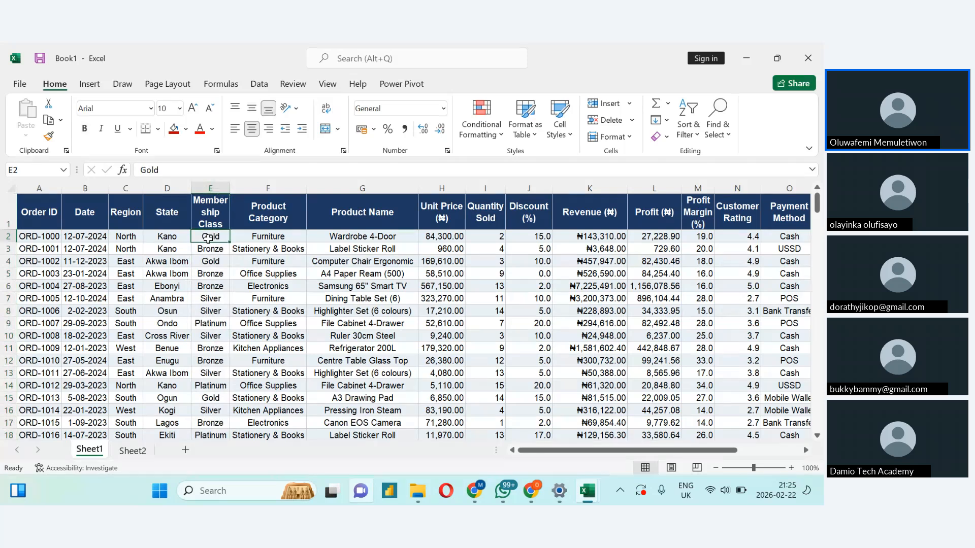
click(209, 188)
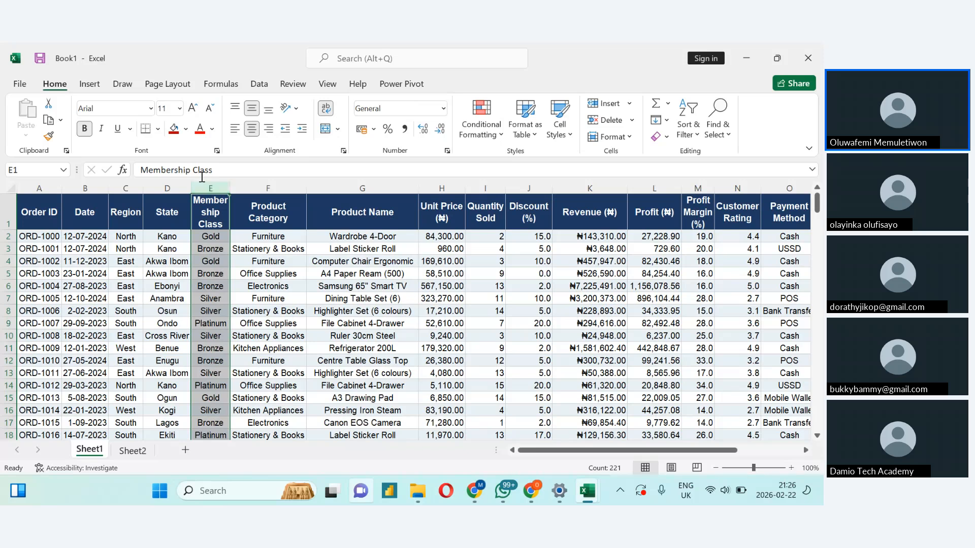
click(444, 109)
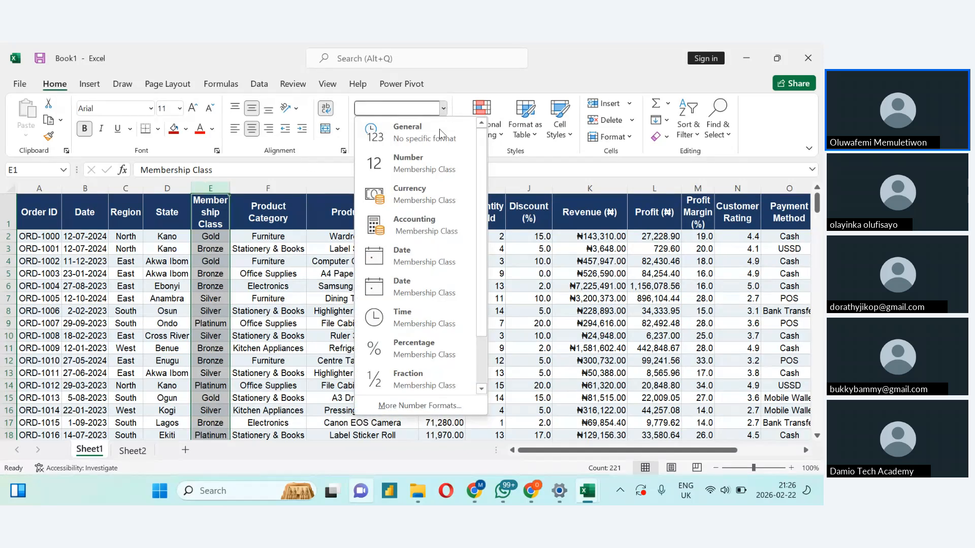
click(456, 406)
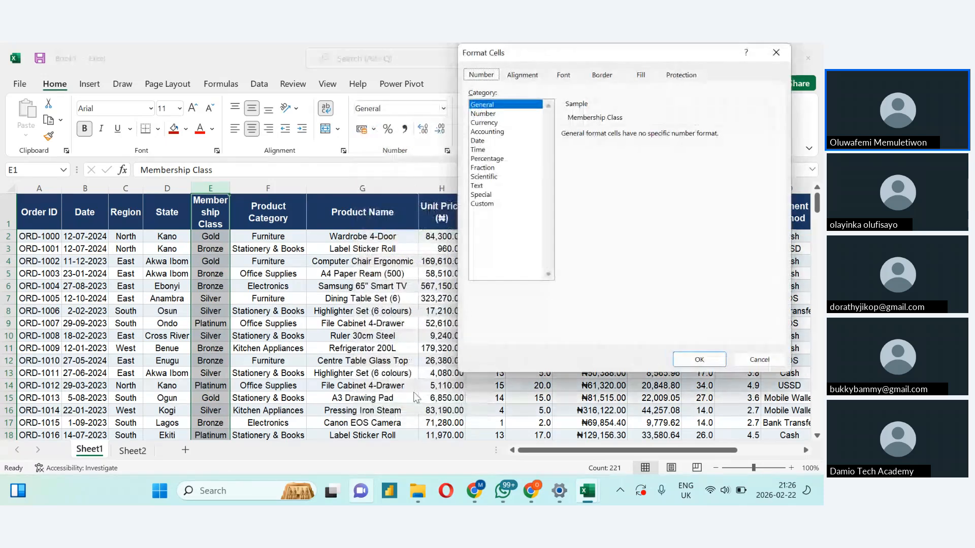
click(477, 187)
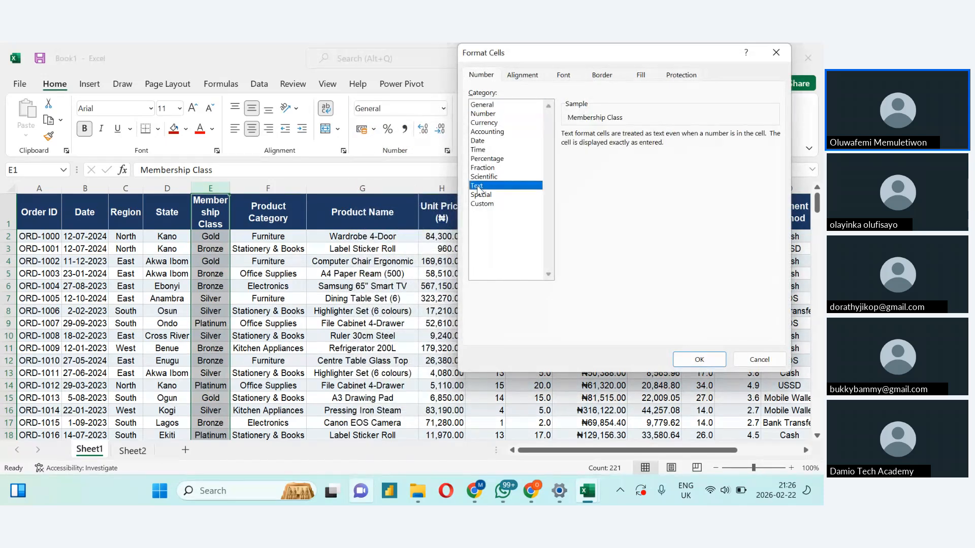
click(703, 359)
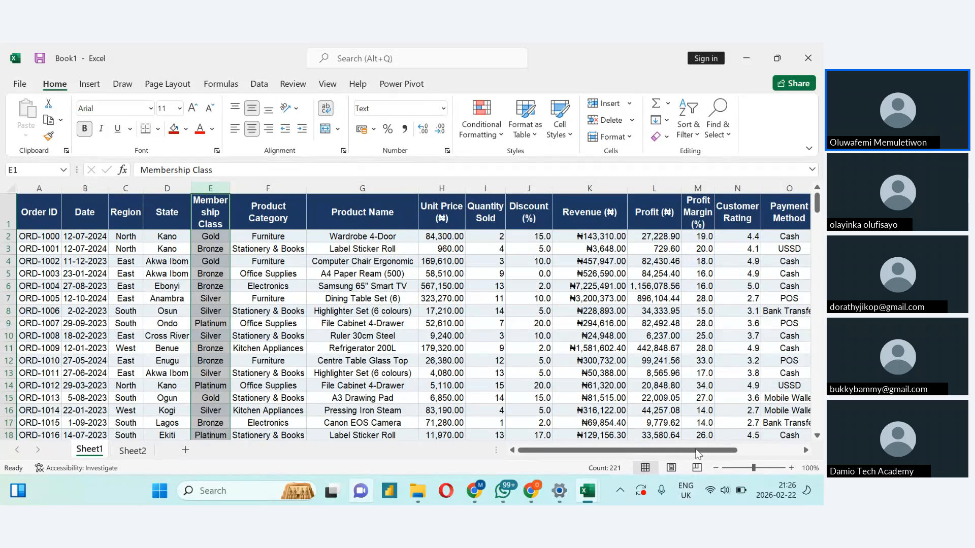
Step: Replace the sample percentage in cell R3, outside the sales table, with 0.04
drag(684, 451, 779, 453)
click(771, 270)
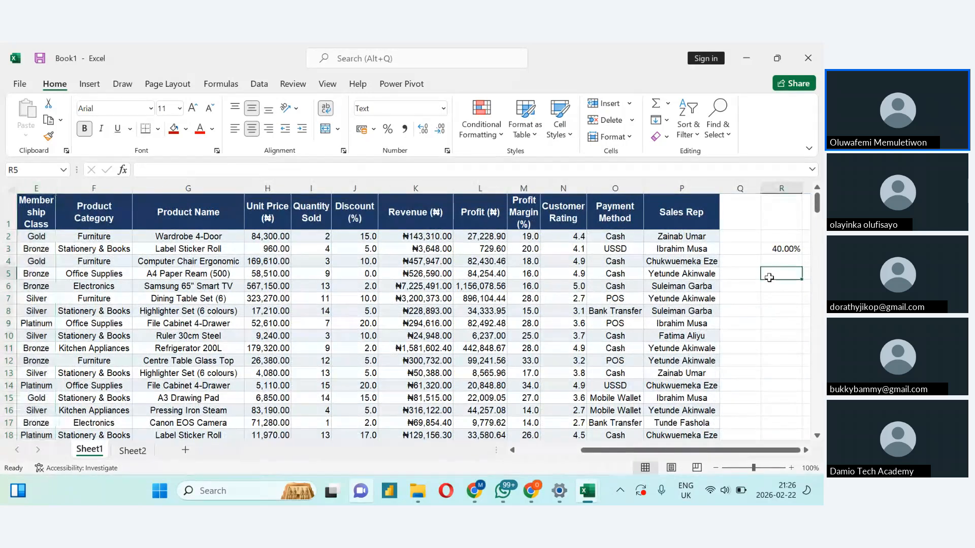
double_click(771, 249)
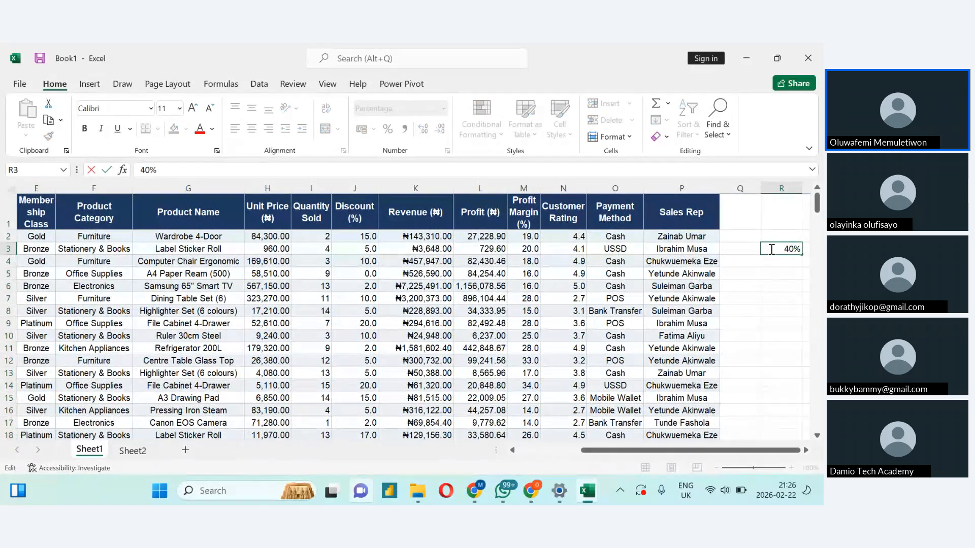
key(shift+End)
text(0.04)
key(Return)
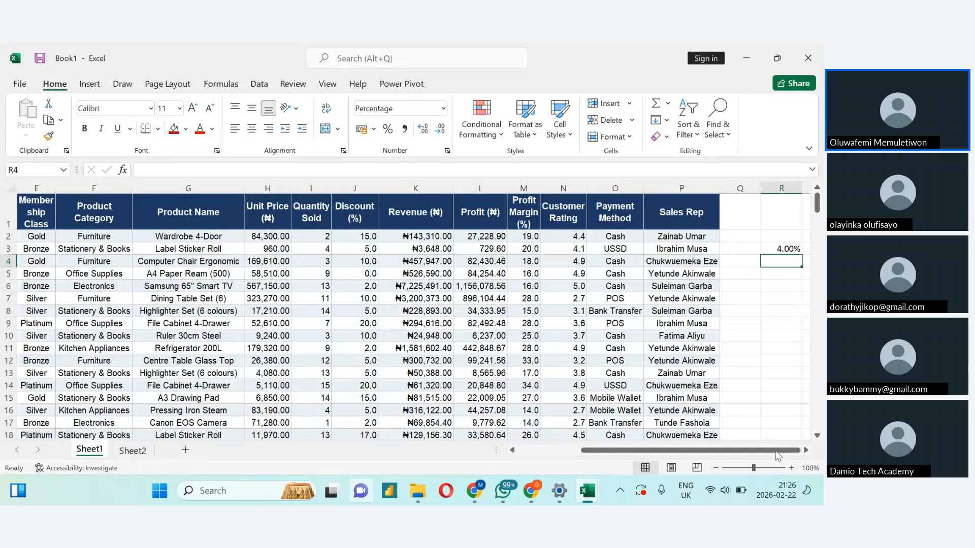
Step: Change the number format of cell R3 to General and check its decimal value
click(805, 450)
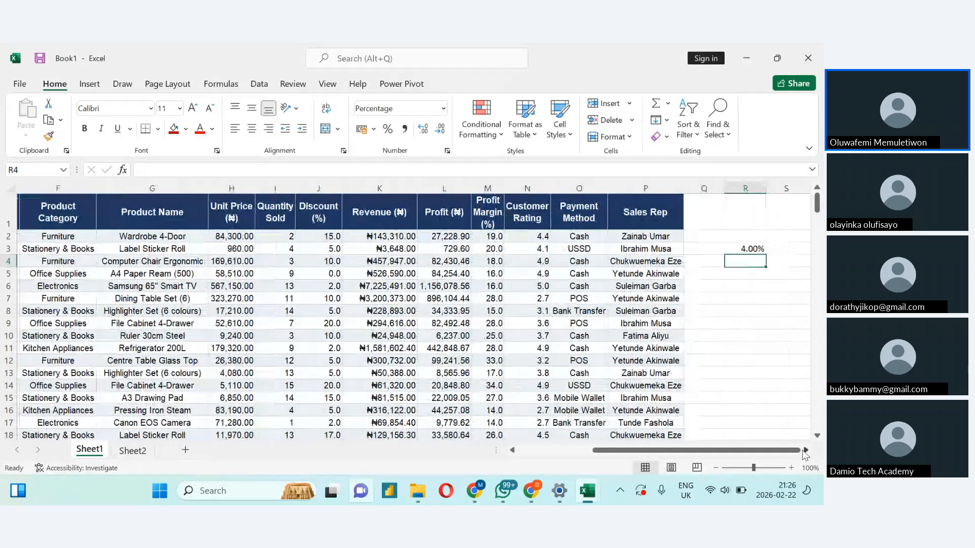
click(806, 450)
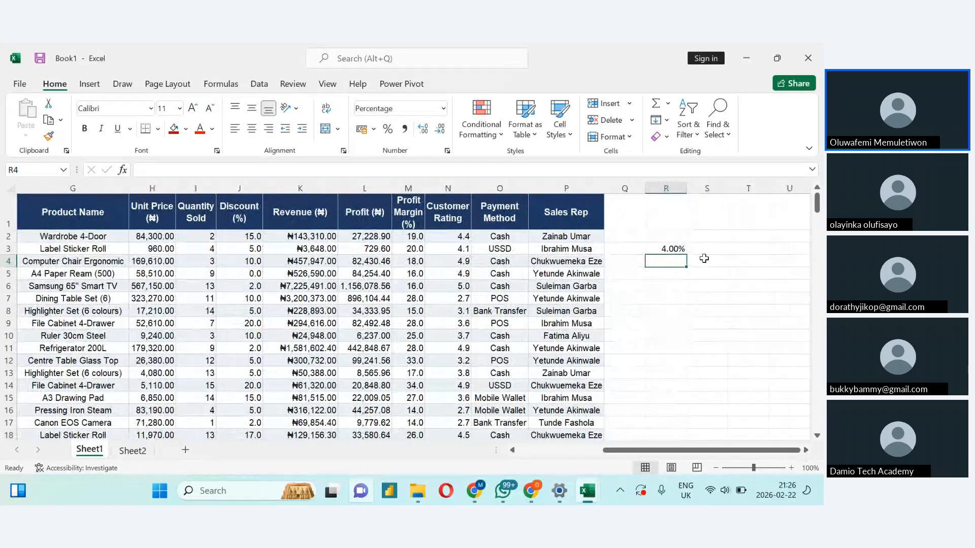
click(678, 249)
click(443, 108)
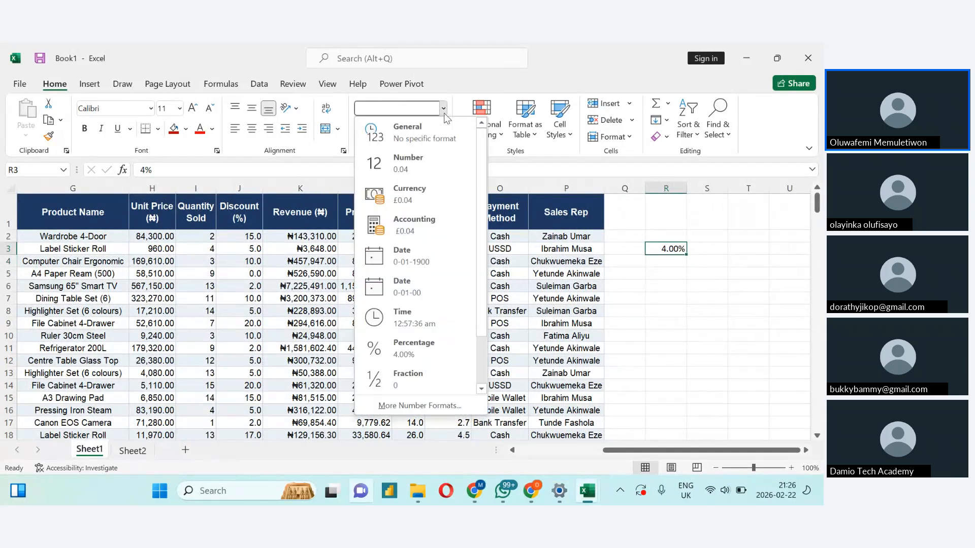
click(438, 129)
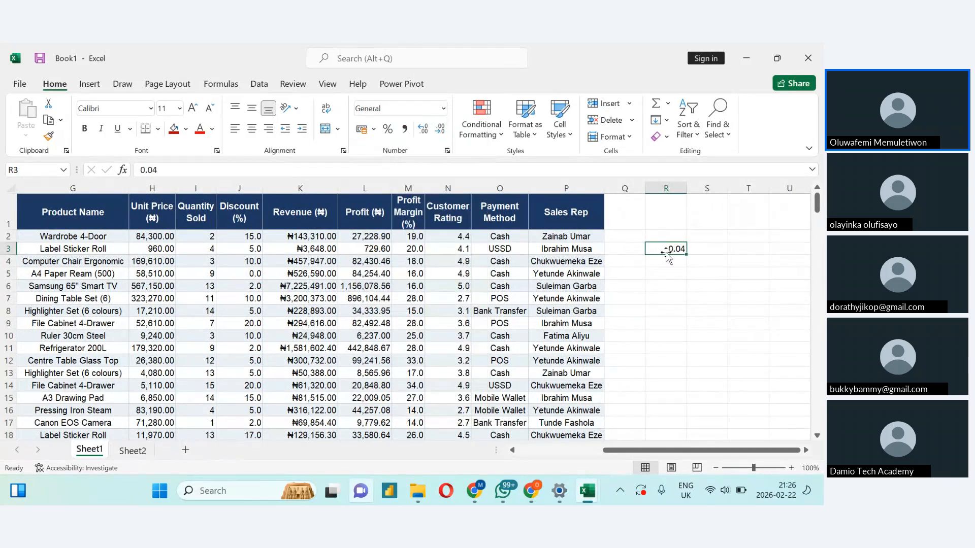
click(669, 283)
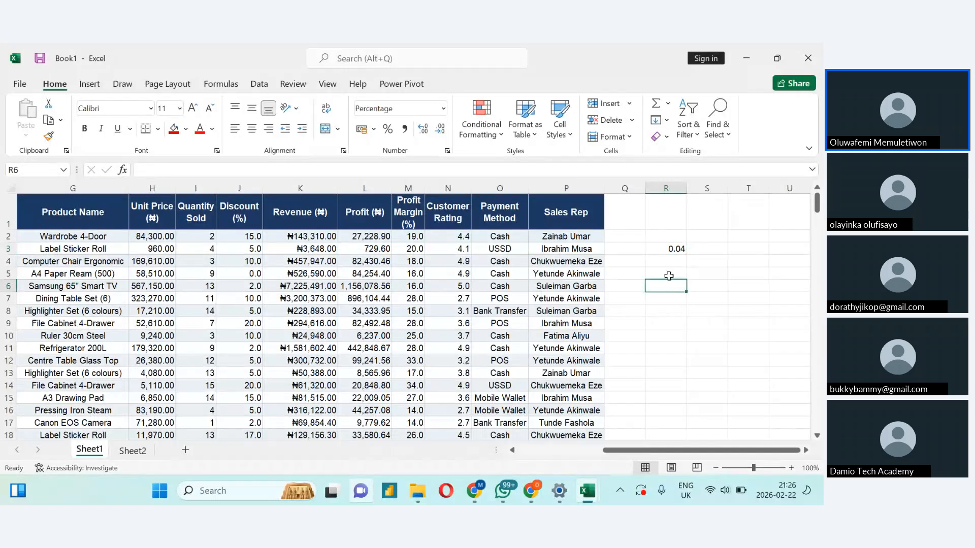
click(654, 249)
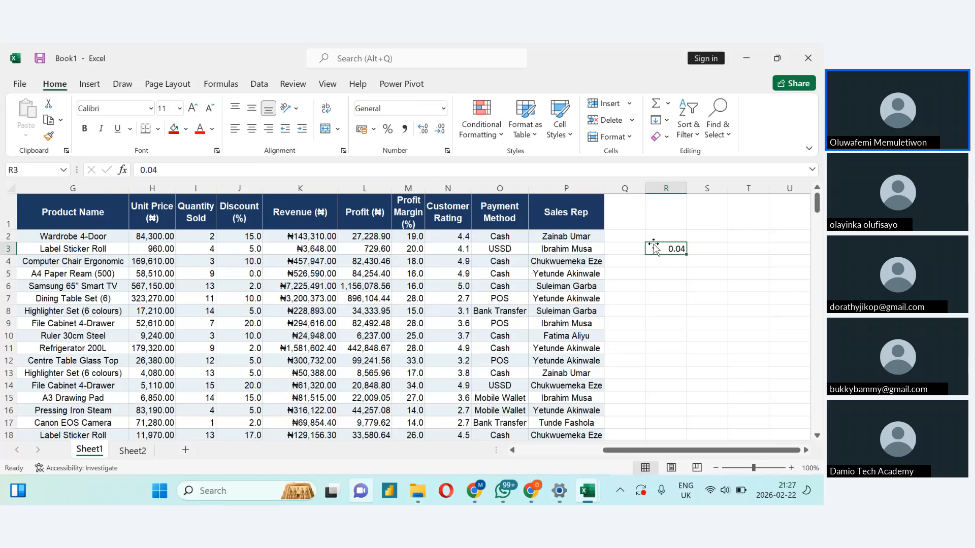
Step: Format the whole column R as Percentage with 1 decimal place
click(659, 188)
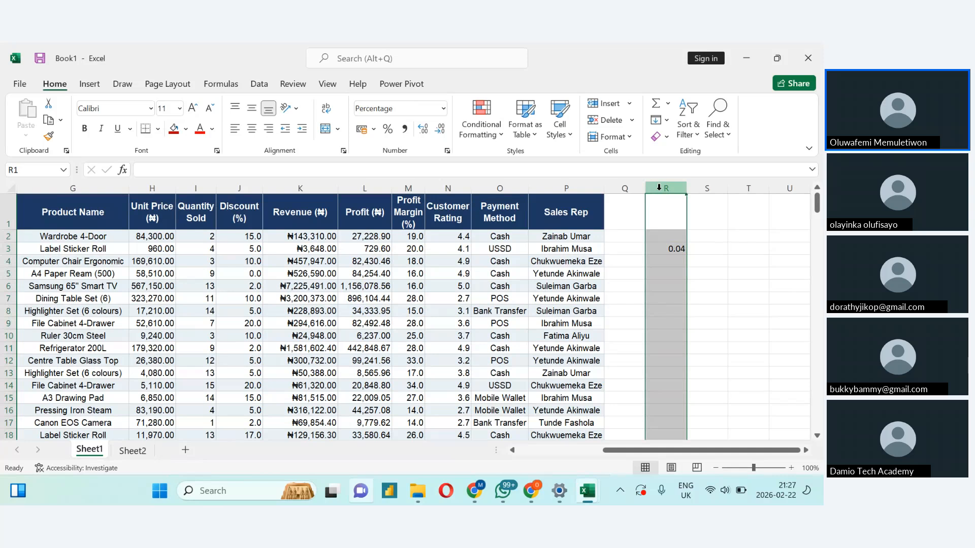
click(443, 108)
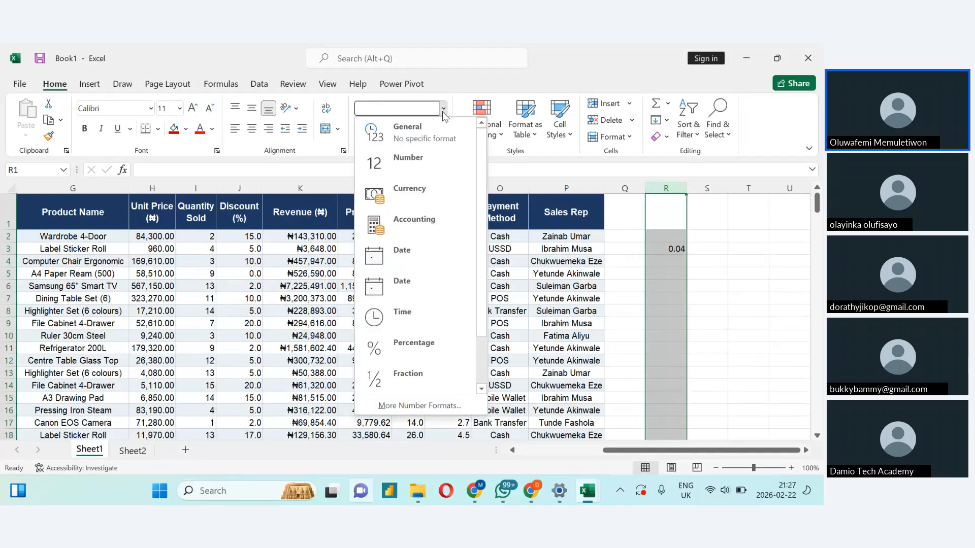
click(416, 359)
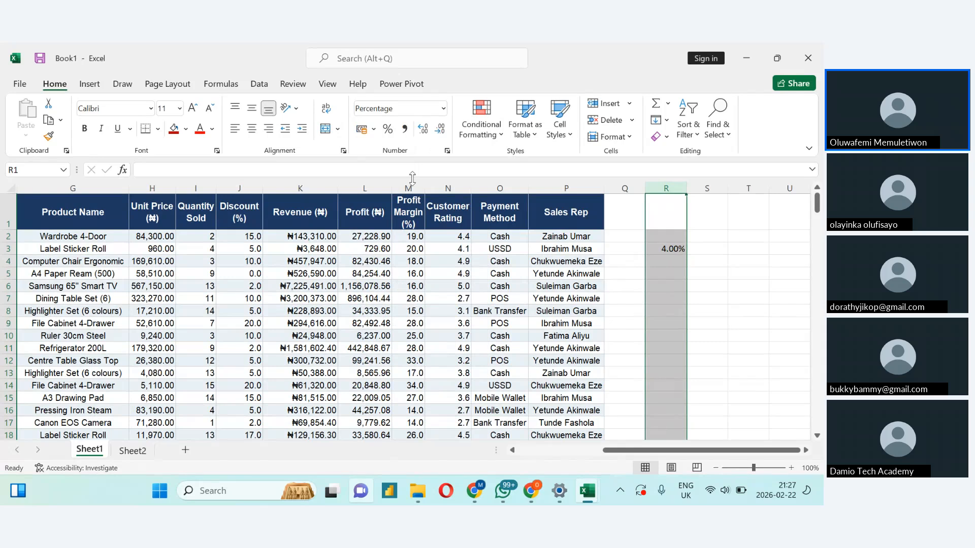
click(444, 109)
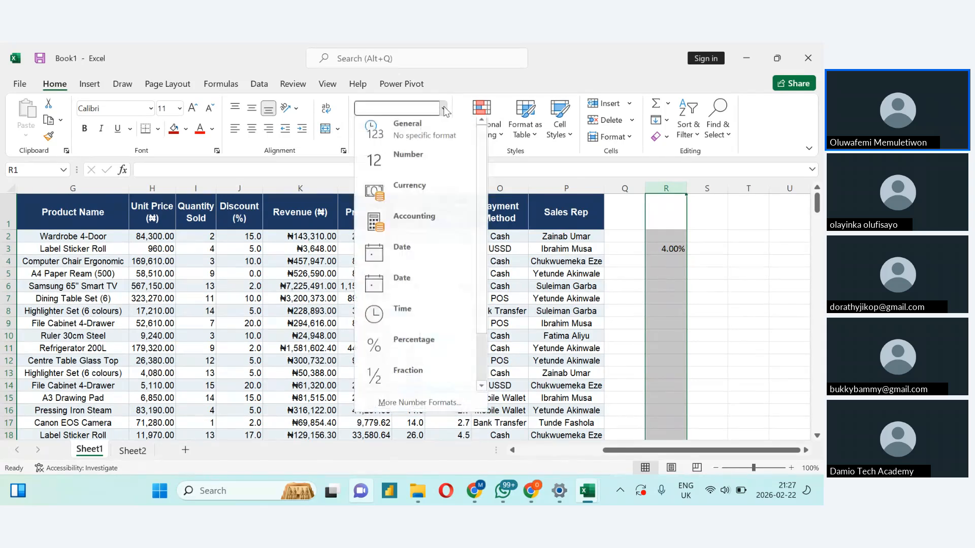
click(413, 407)
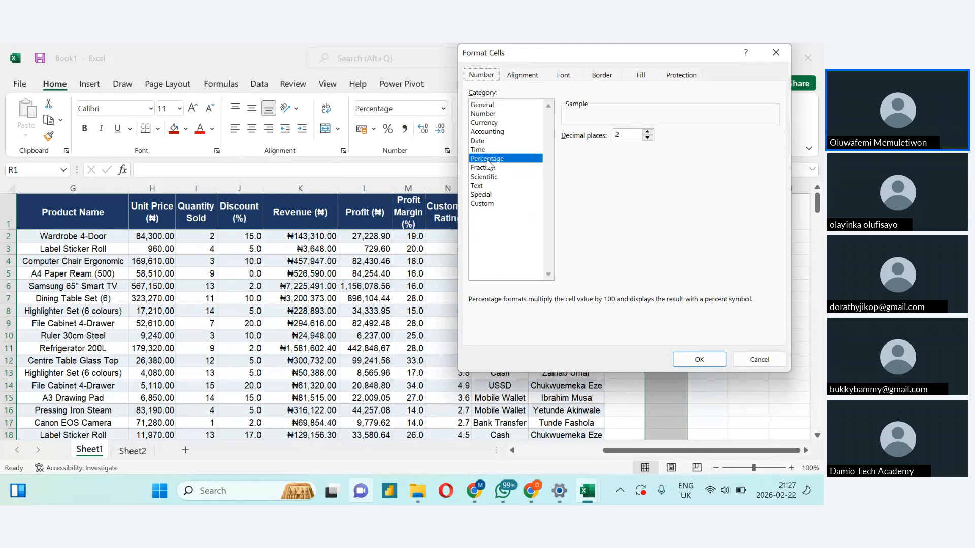
click(647, 138)
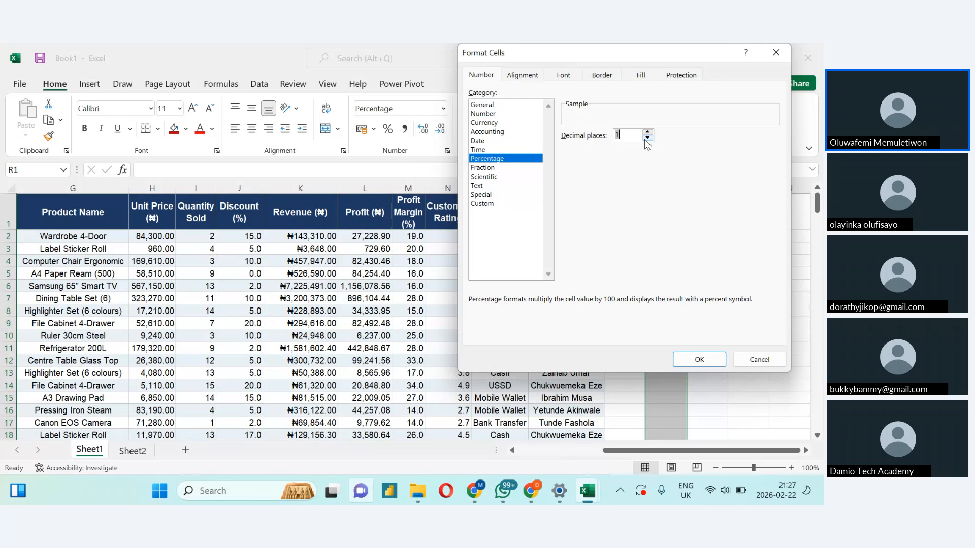
click(689, 360)
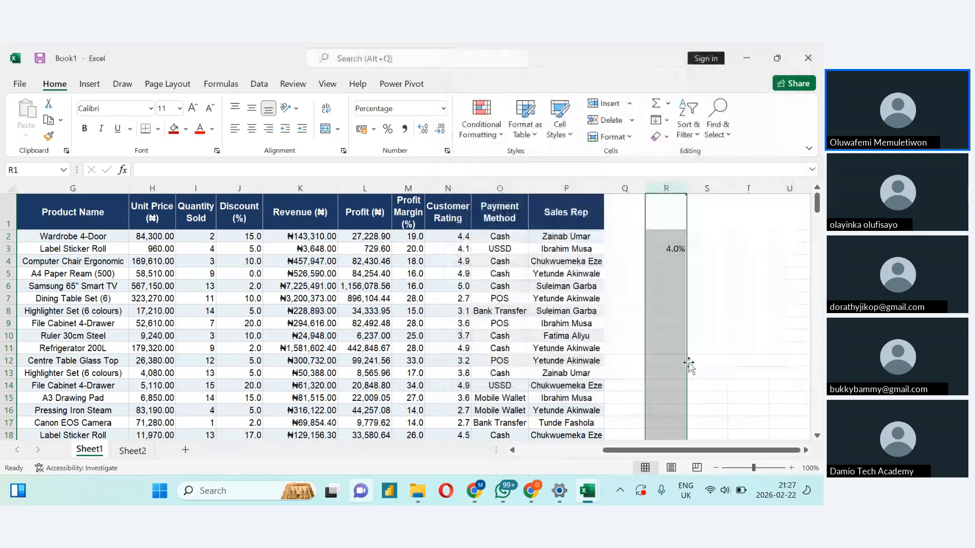
Step: Enter 0.45% in cell R5 and check how column R and cell R3 display their percentages
click(663, 270)
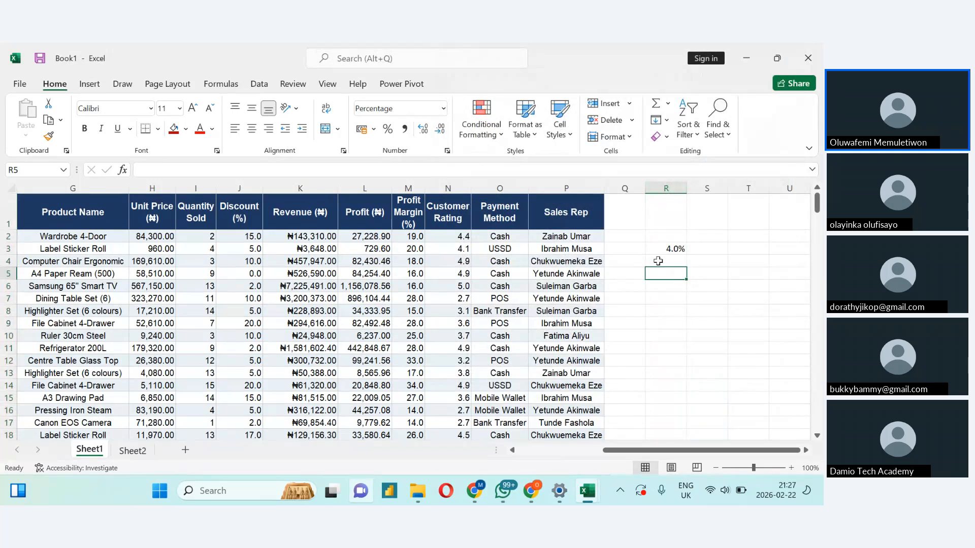
text(0.45)
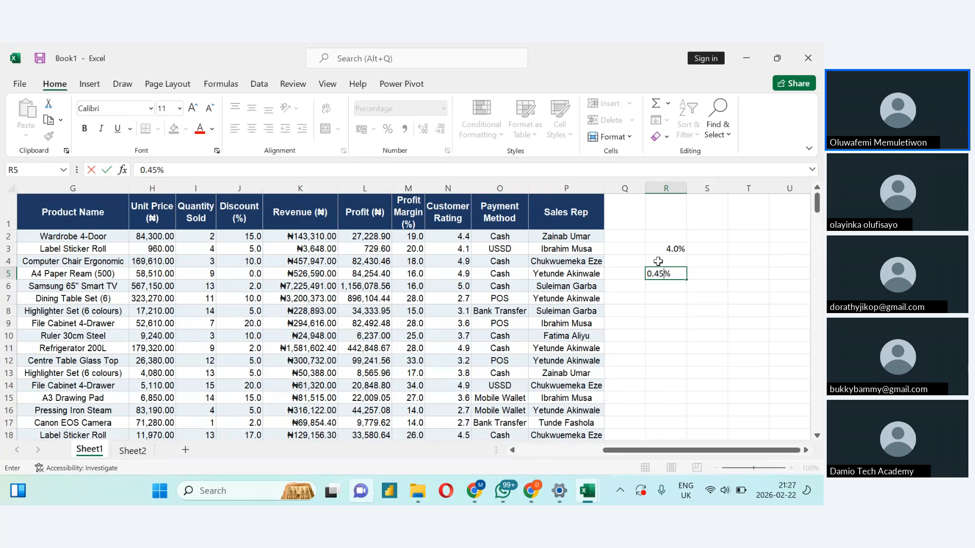
key(Return)
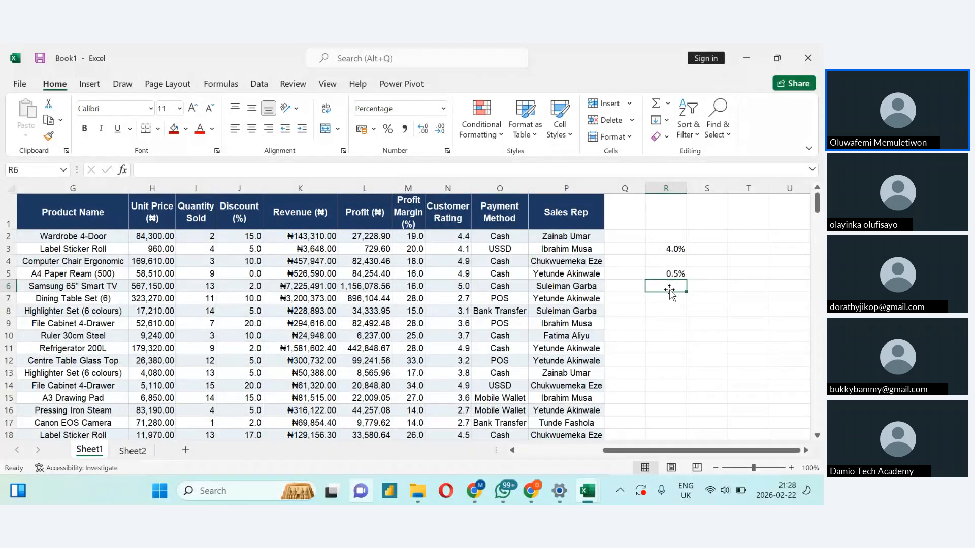
click(664, 188)
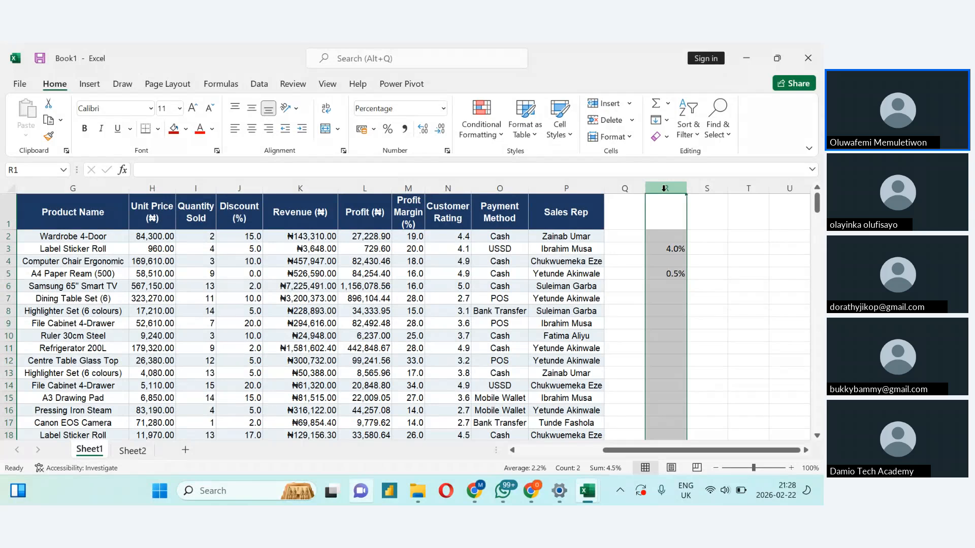
click(700, 259)
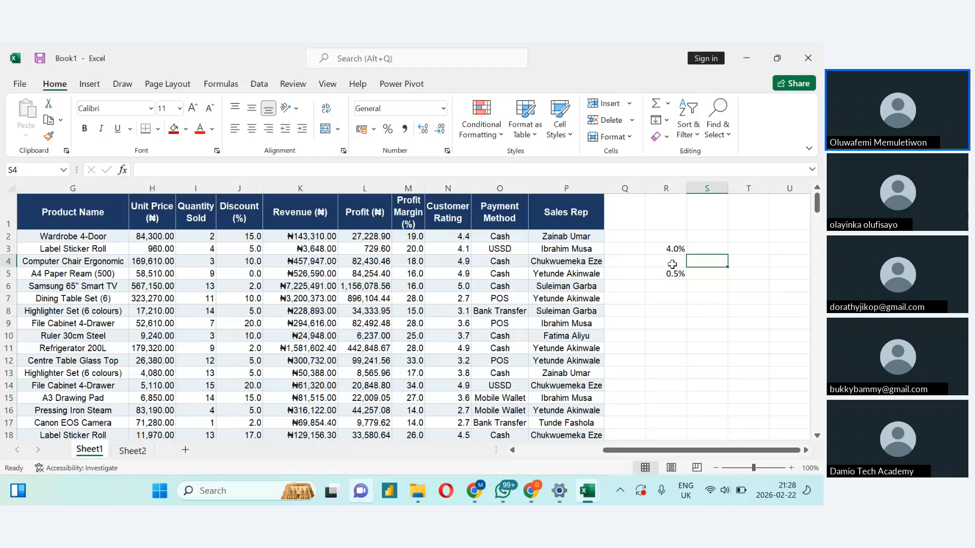
click(664, 250)
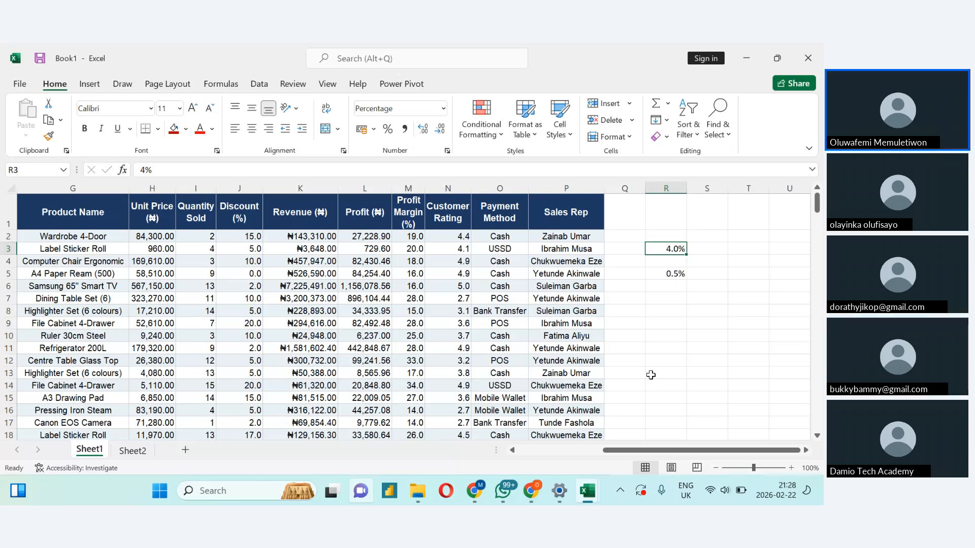
Step: Check the Date column's number format and select the table cells from B4 to K15
scroll(445, 418, left, 3)
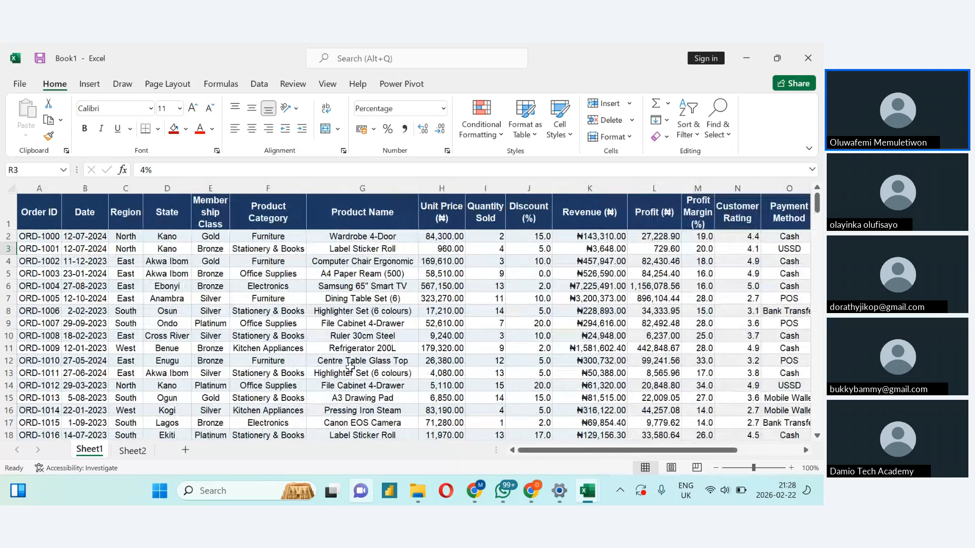
click(89, 187)
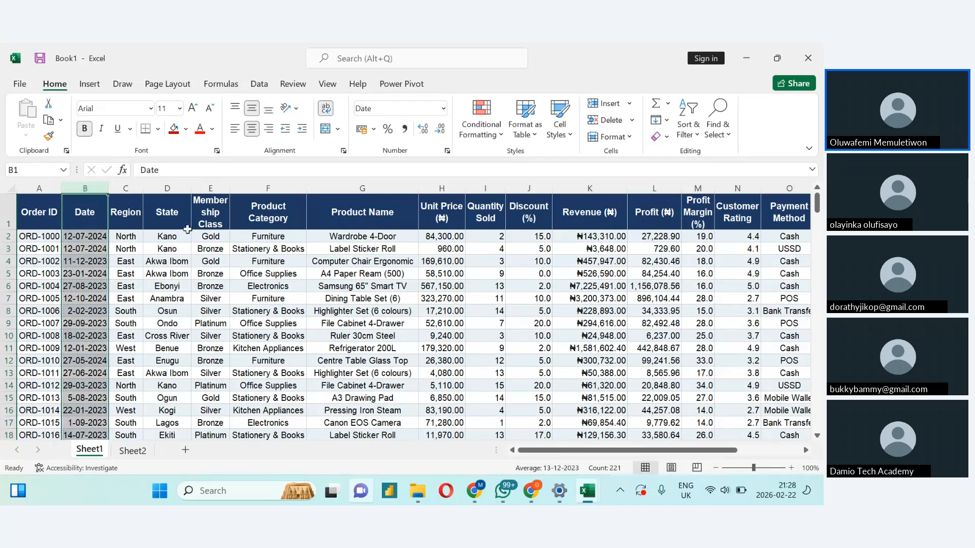
click(84, 261)
shift+click(582, 400)
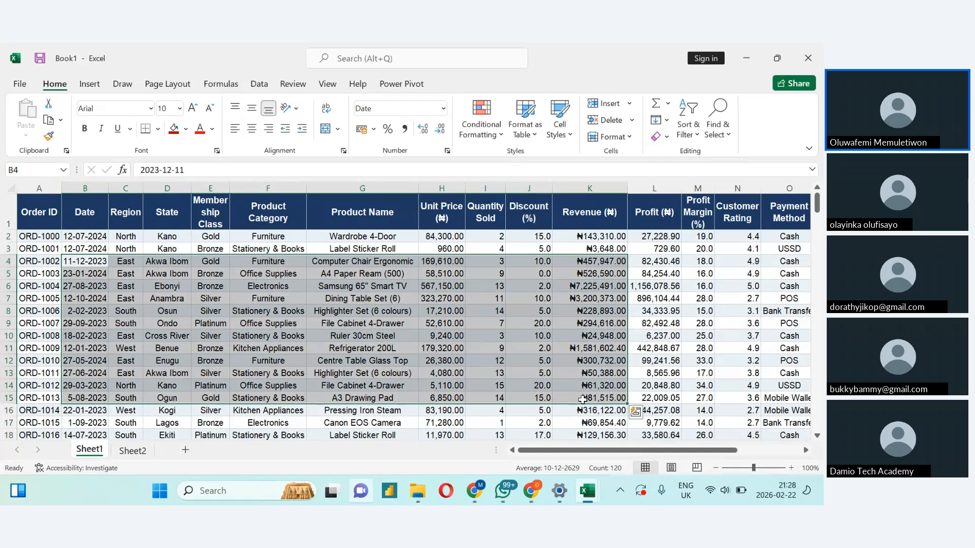
Step: Compare the system clock's date with the dates in cells B3 and B2, and check their number format
click(387, 348)
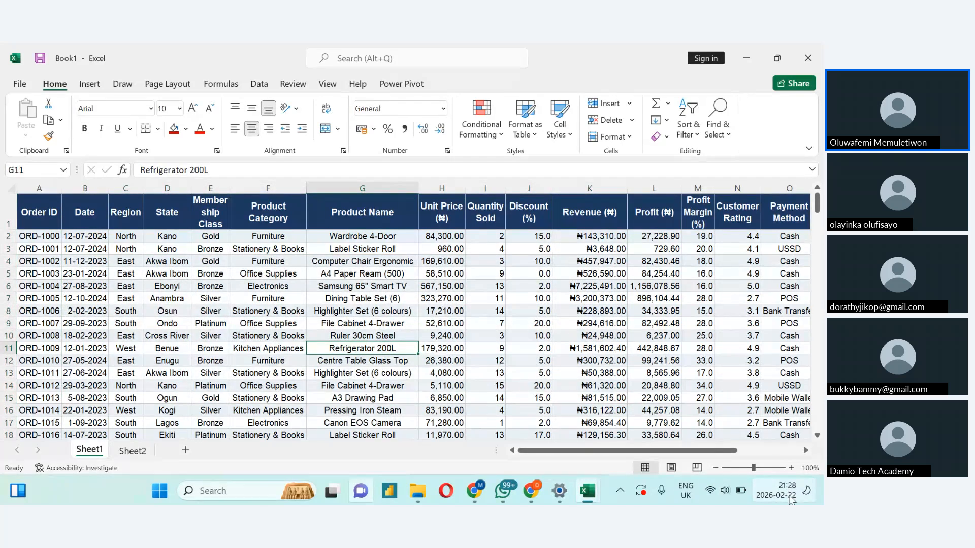
mouse_move(768, 499)
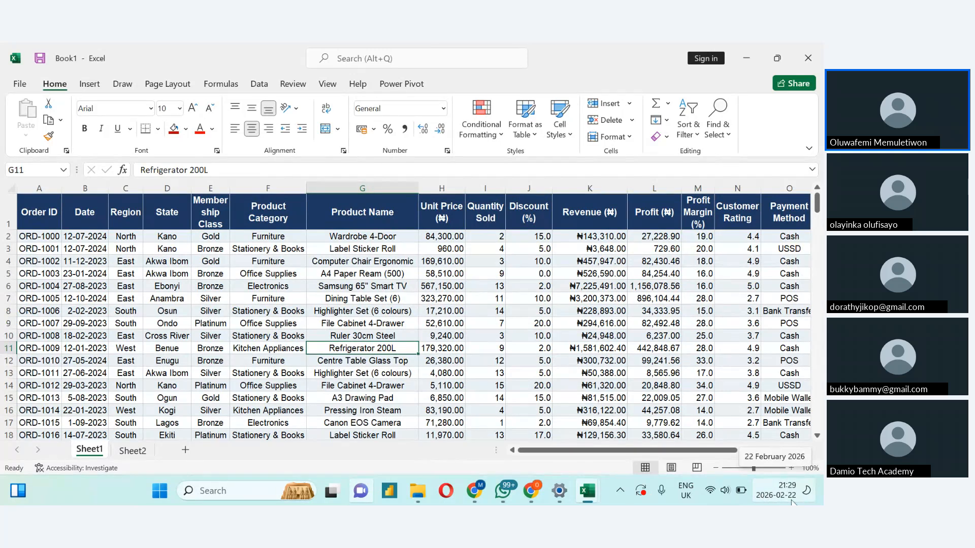
click(77, 252)
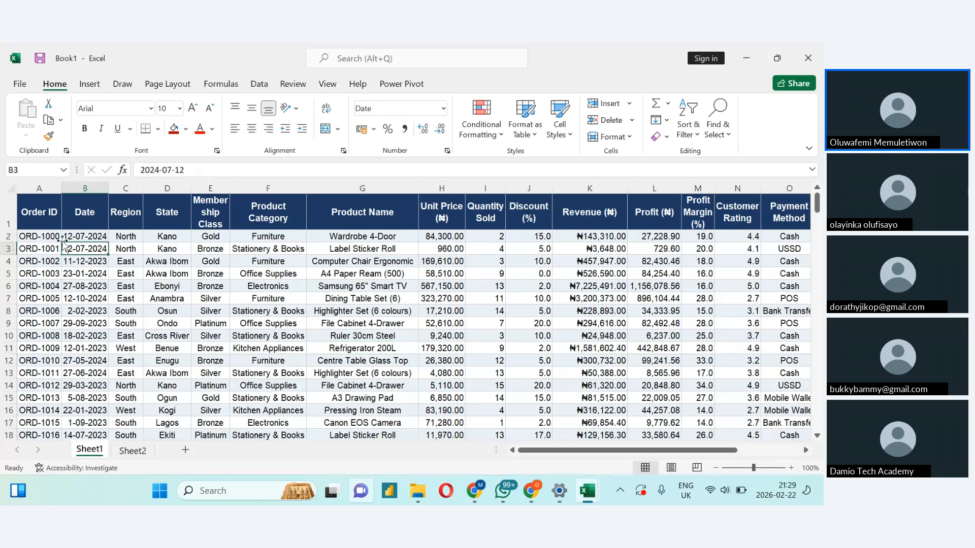
click(68, 237)
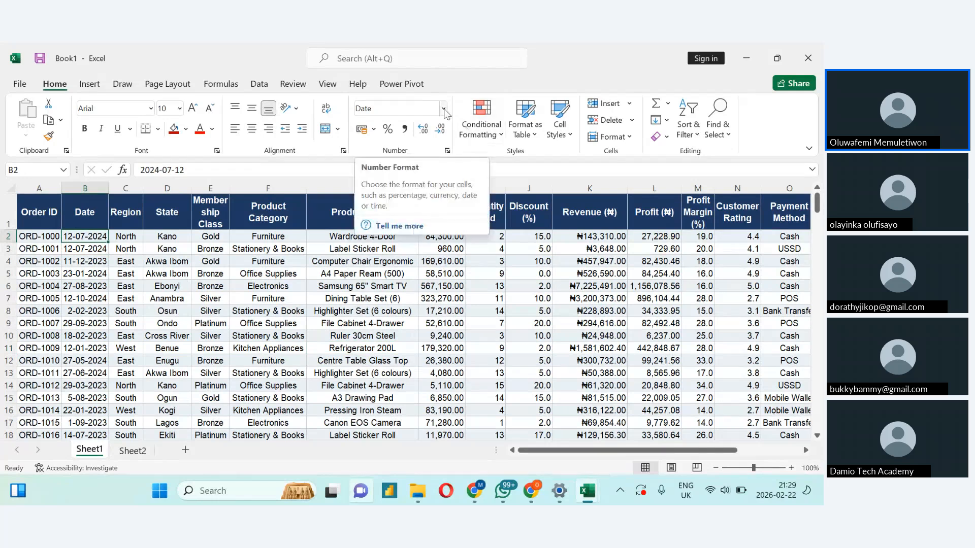
Step: Copy the date from cell B2 into empty cell T3 and autofit column T's width to it
scroll(688, 465, right, 4)
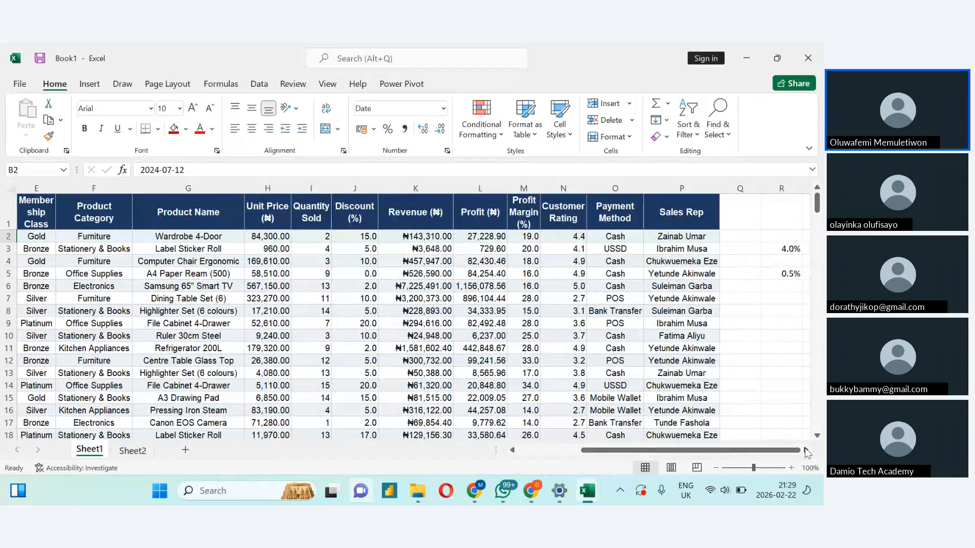
scroll(750, 327, right, 3)
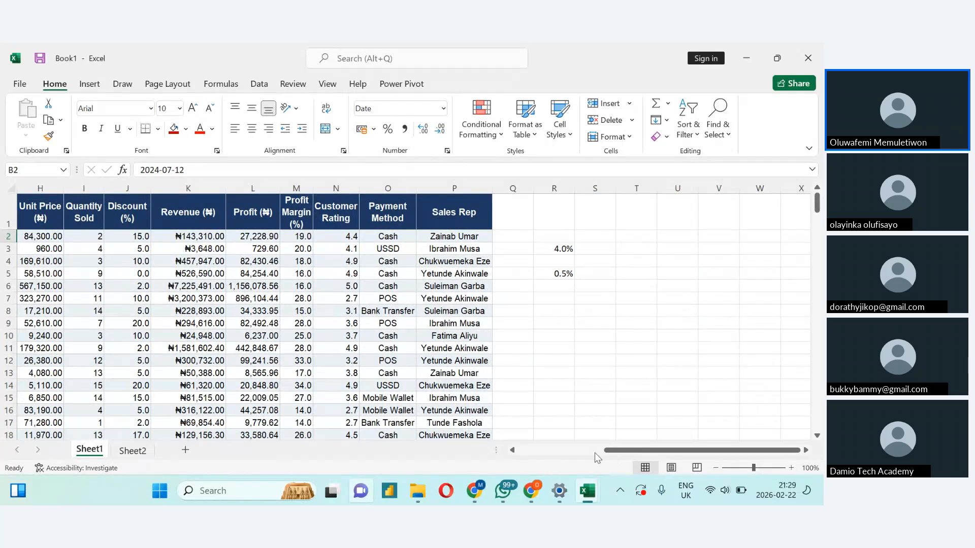
drag(607, 450, 451, 446)
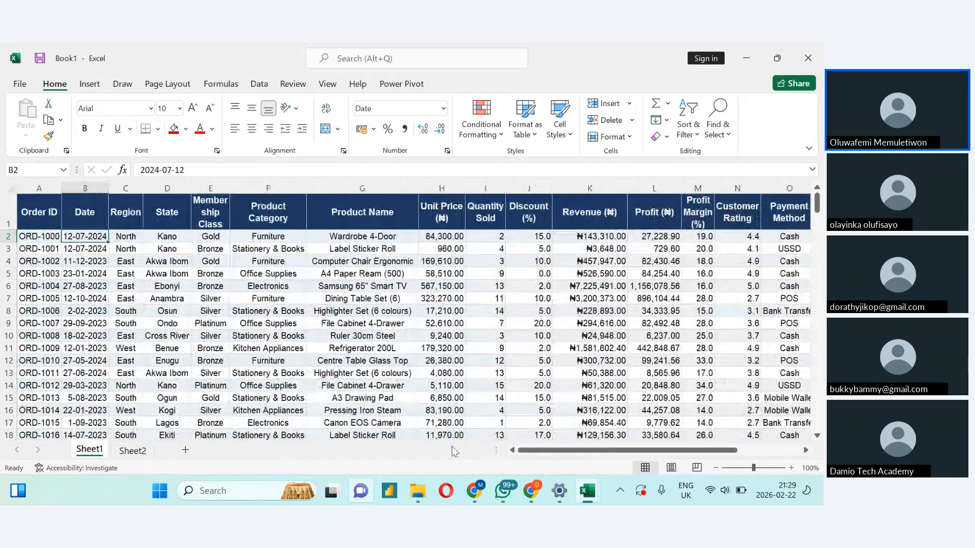
key(ctrl+c)
drag(580, 451, 755, 480)
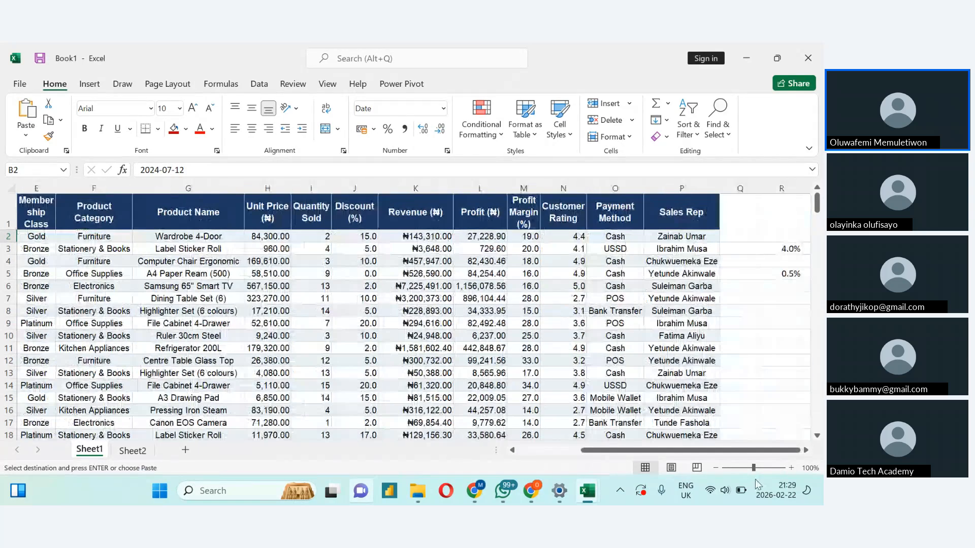
click(805, 450)
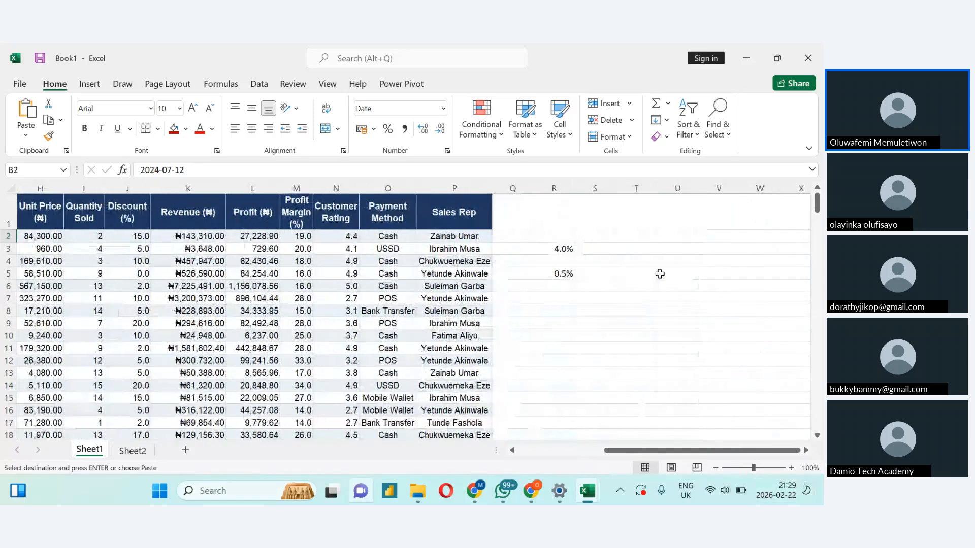
click(633, 251)
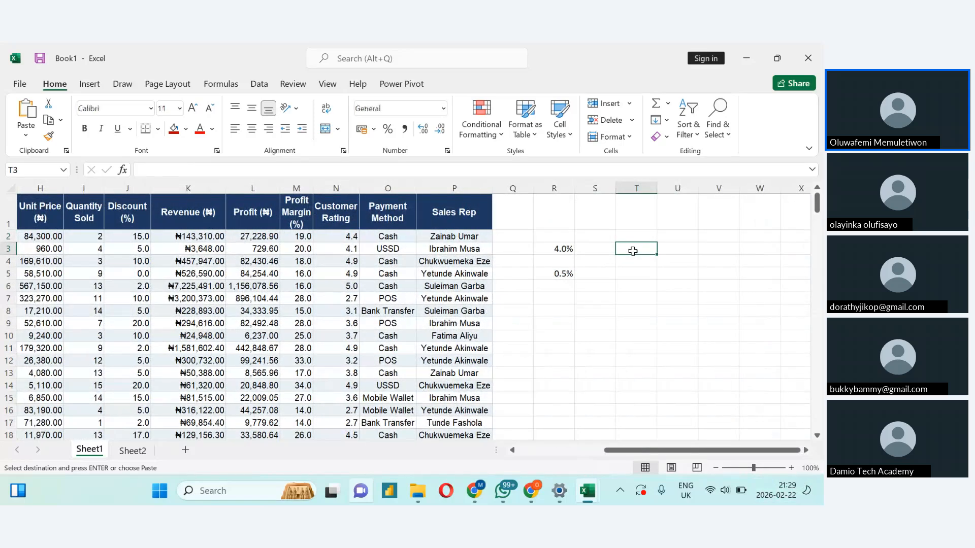
key(ctrl+v)
drag(657, 183, 657, 183)
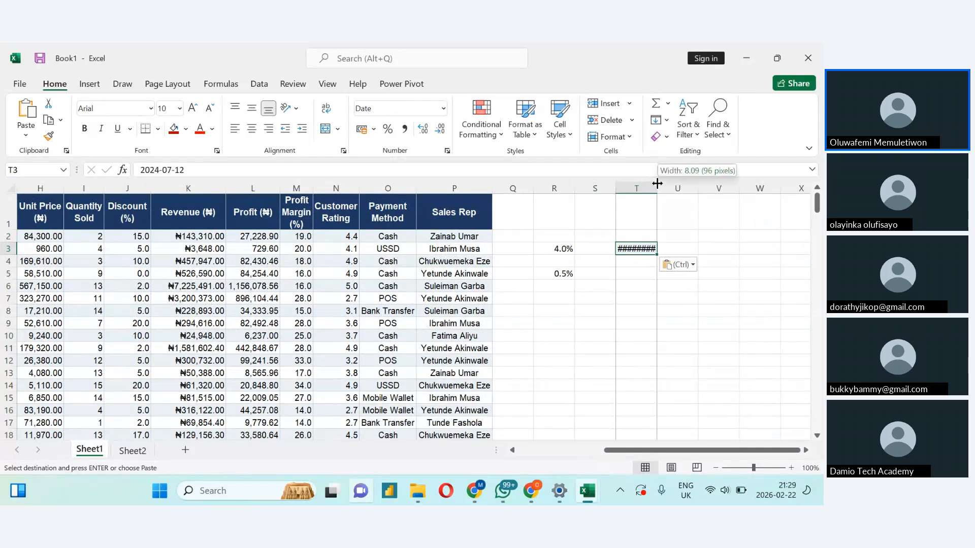
double_click(657, 183)
click(662, 320)
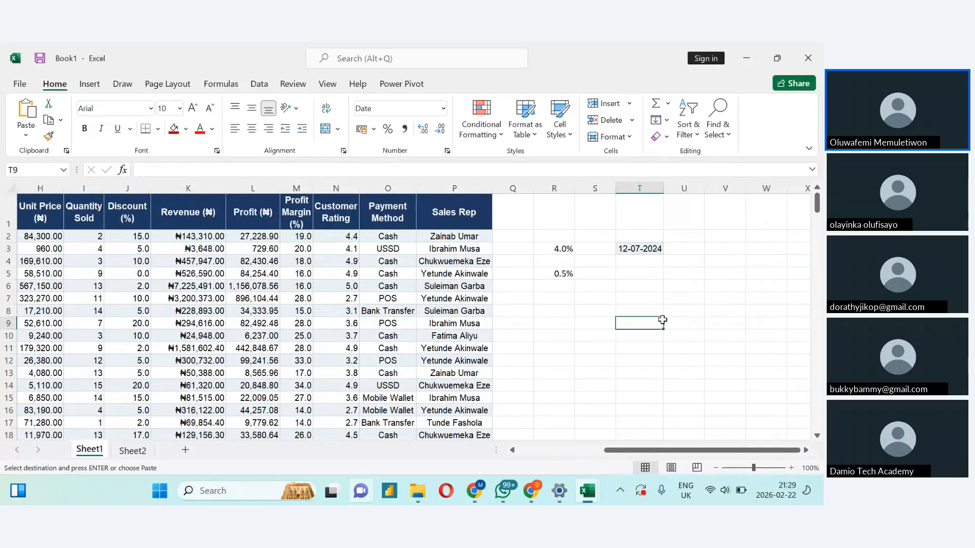
Step: Undo the column T width change and the date paste in cell T3
click(643, 250)
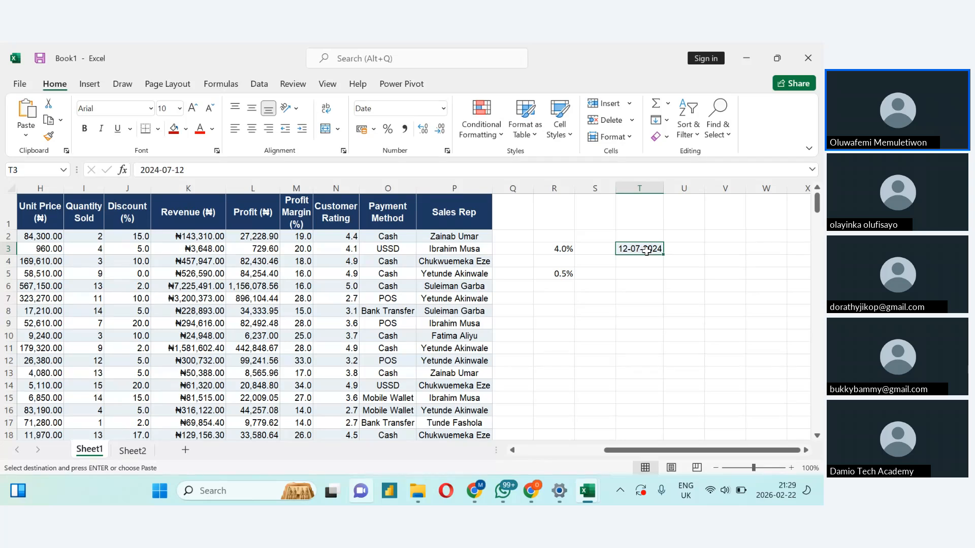
key(ctrl+z)
key(ctrl+z)
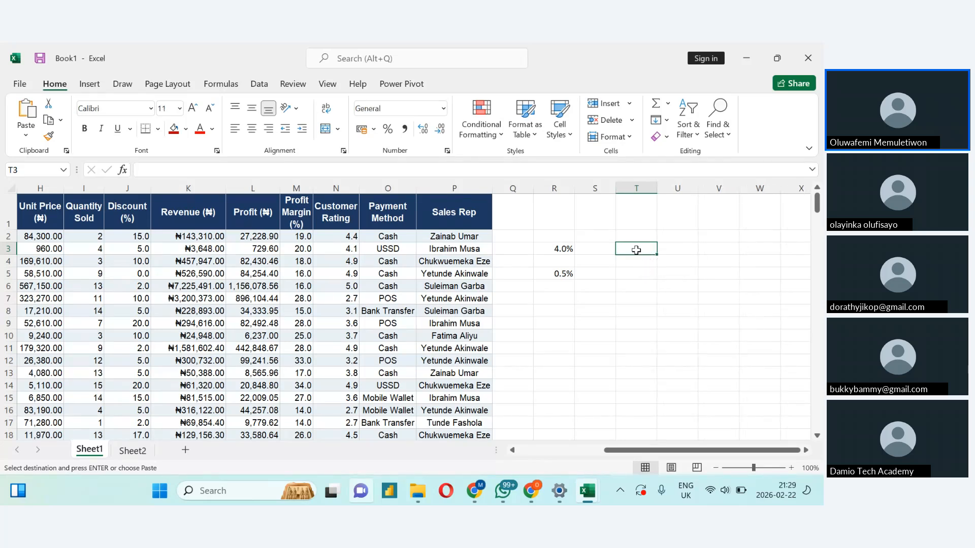
right_click(636, 250)
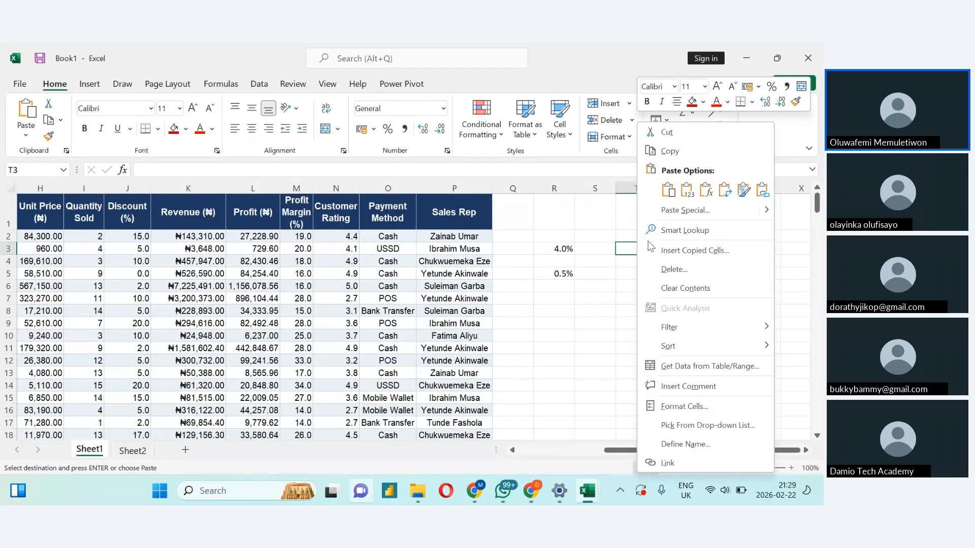
click(686, 192)
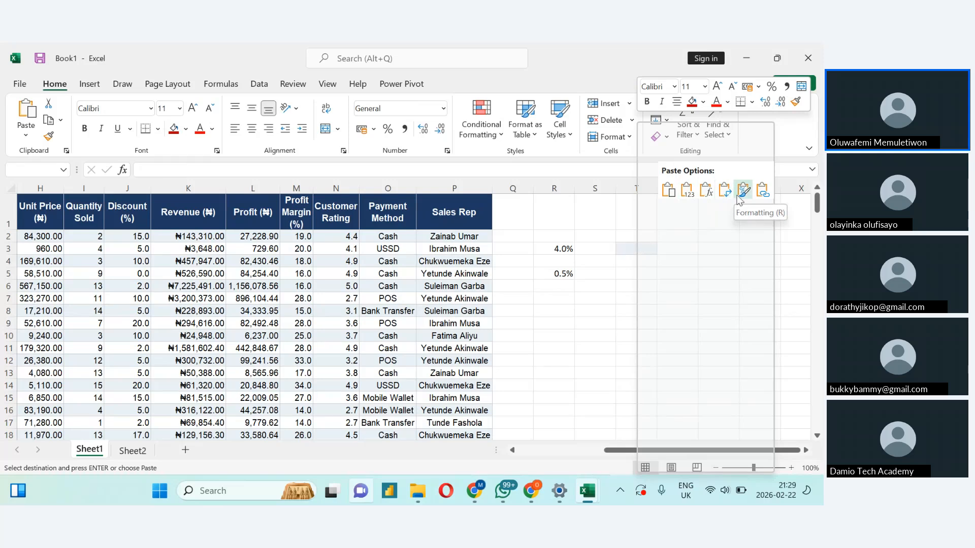
click(628, 250)
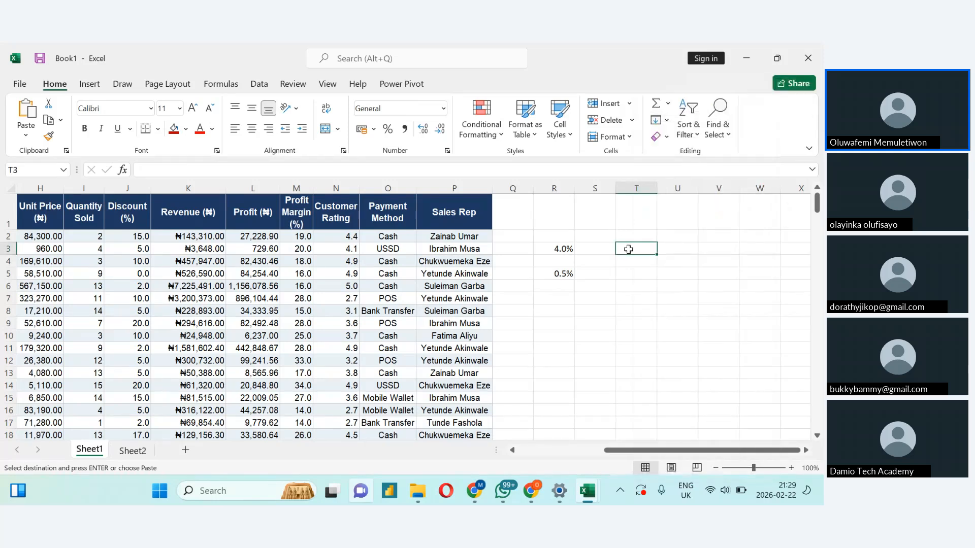
Step: Enter the date 22/02/2026 in cell T3
text(2)
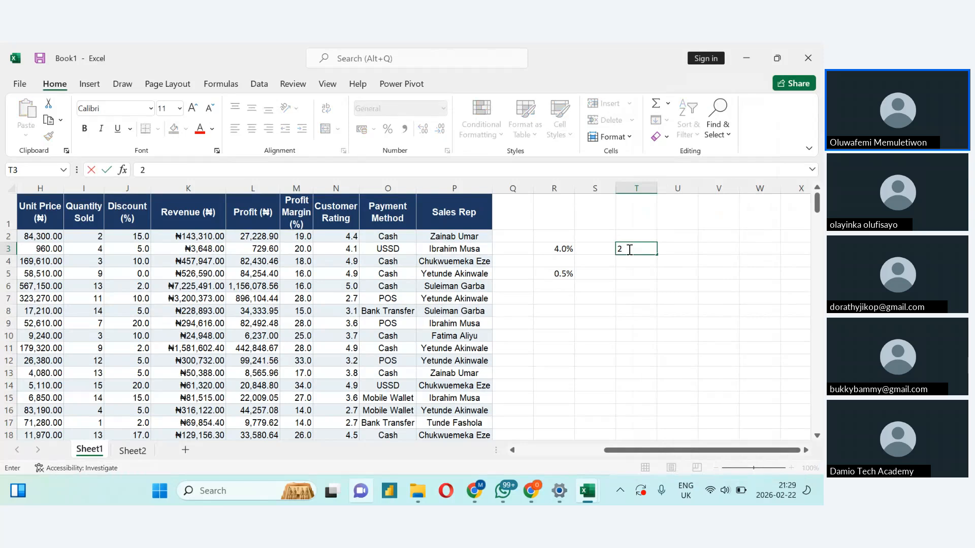
key(BackSpace)
text(1)
key(BackSpace)
text(1)
key(BackSpace)
text(20)
text(-)
key(BackSpace)
key(BackSpace)
text(2/02/2026)
click(637, 301)
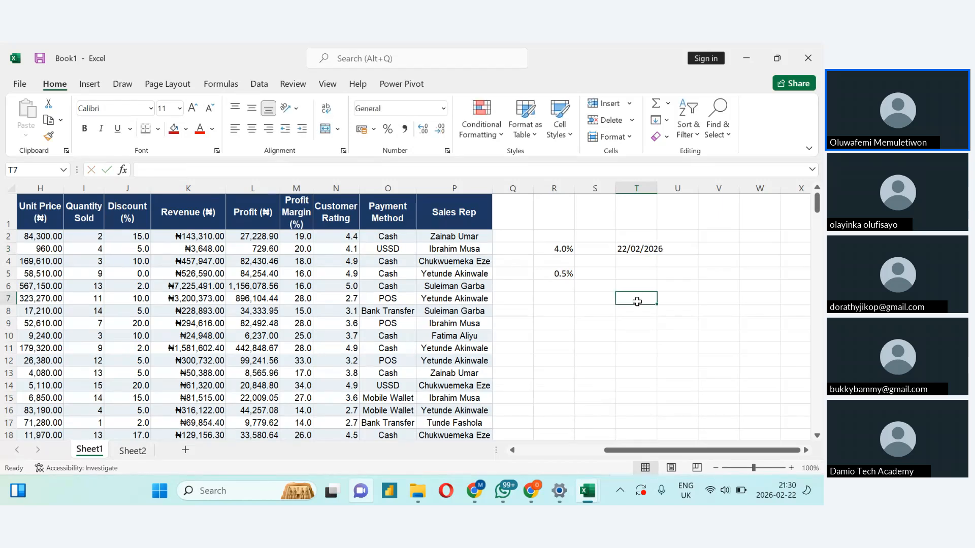
Step: Compare cell T3 with the system clock's date and format the cell as Date with the 14-03-2012 type
click(634, 250)
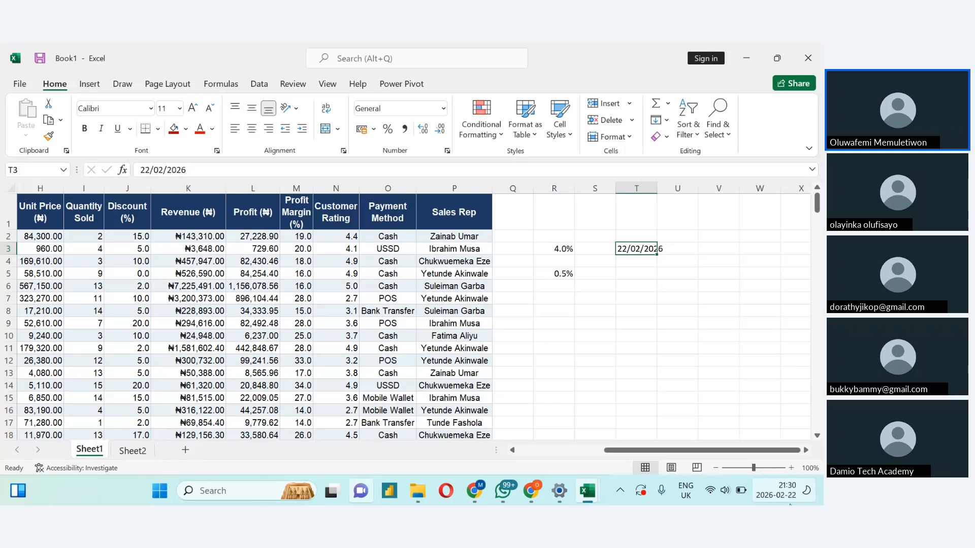
mouse_move(781, 503)
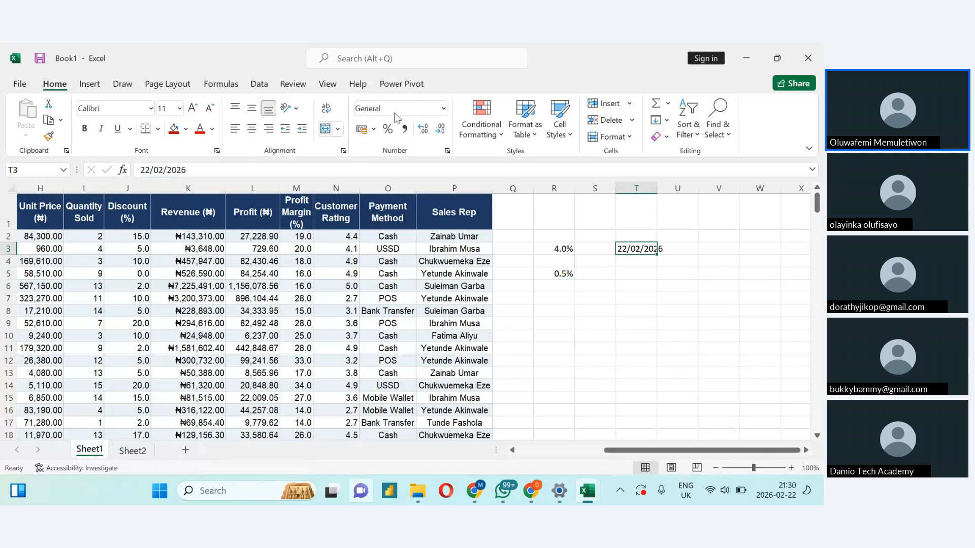
click(443, 109)
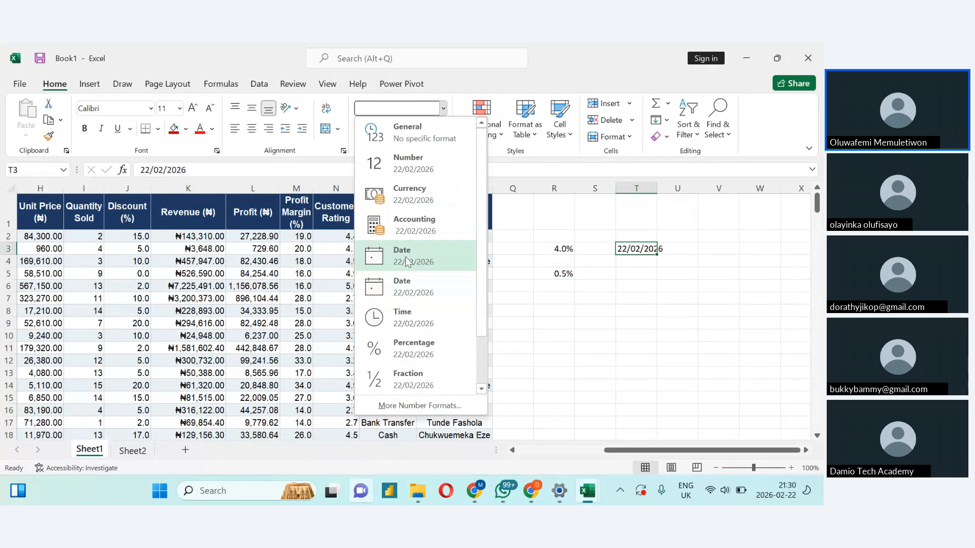
click(437, 407)
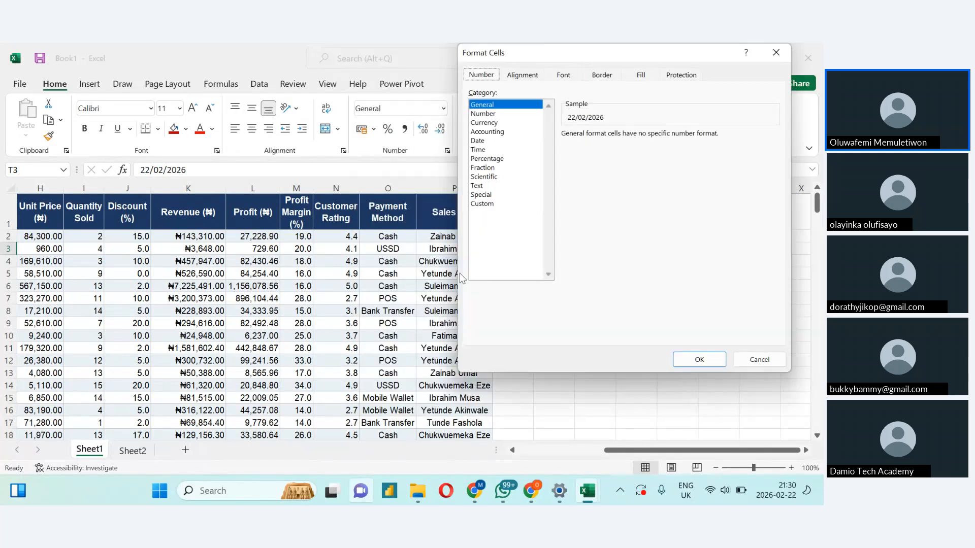
click(477, 141)
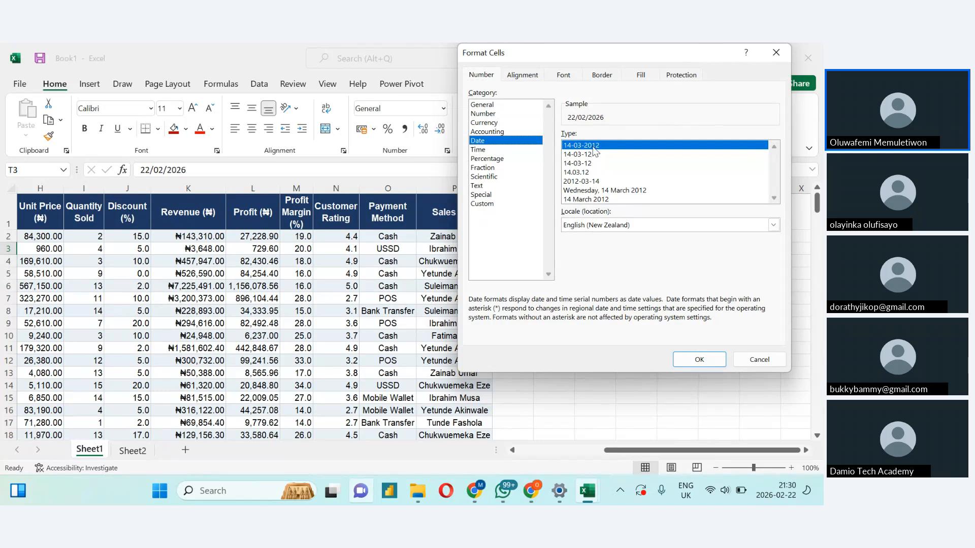
click(698, 360)
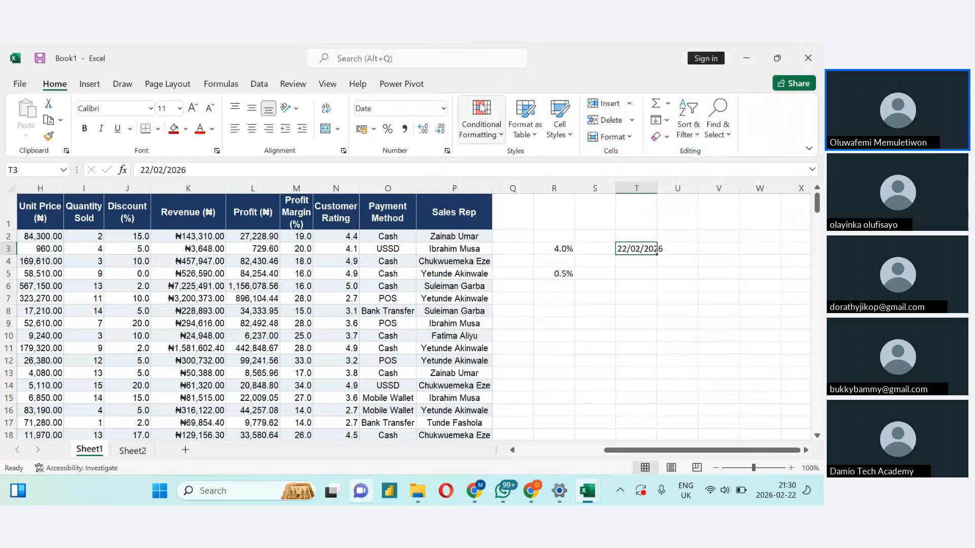
Step: Format the whole column T as Date with the 14-03-2012 type
click(643, 219)
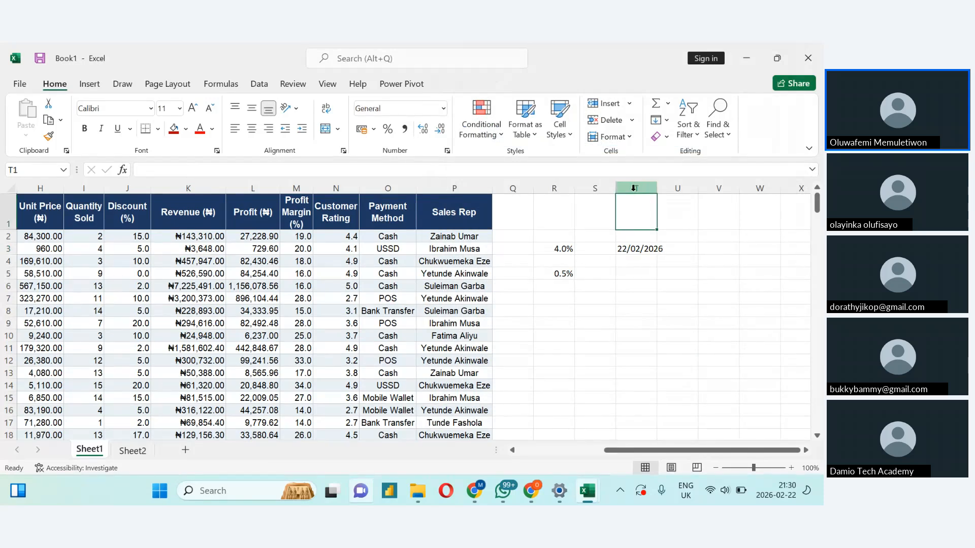
click(633, 188)
click(443, 108)
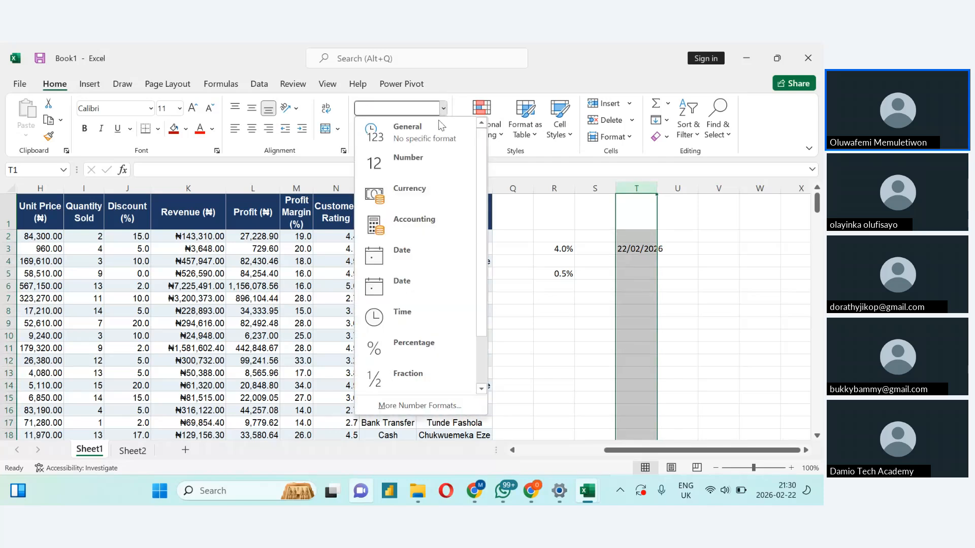
click(405, 409)
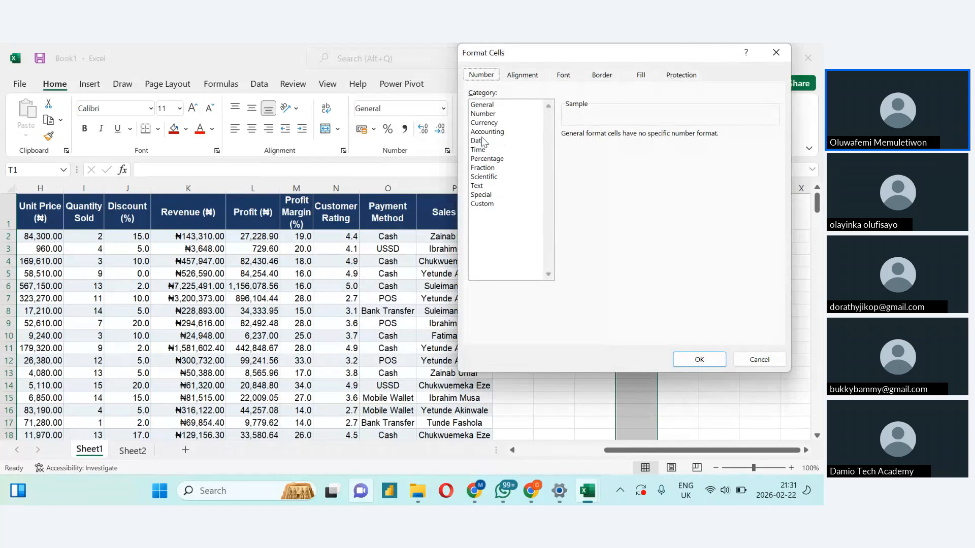
click(482, 141)
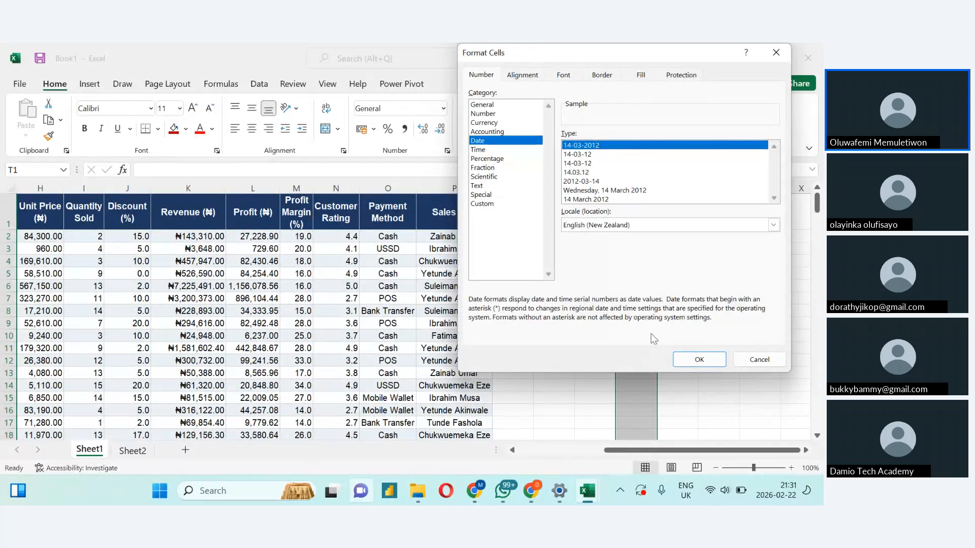
click(690, 363)
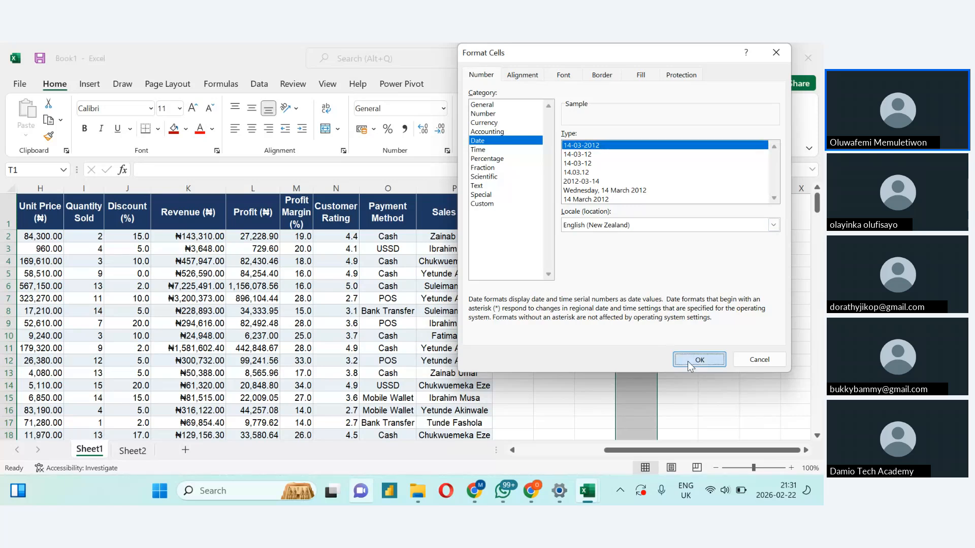
click(635, 298)
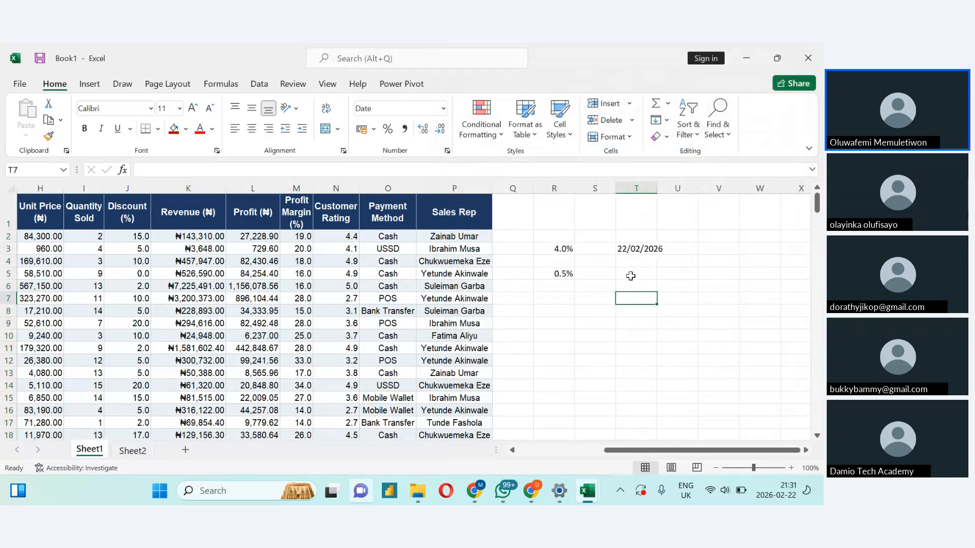
Step: Recommit the existing date entry in cell T3 and widen column T to fit it
click(626, 248)
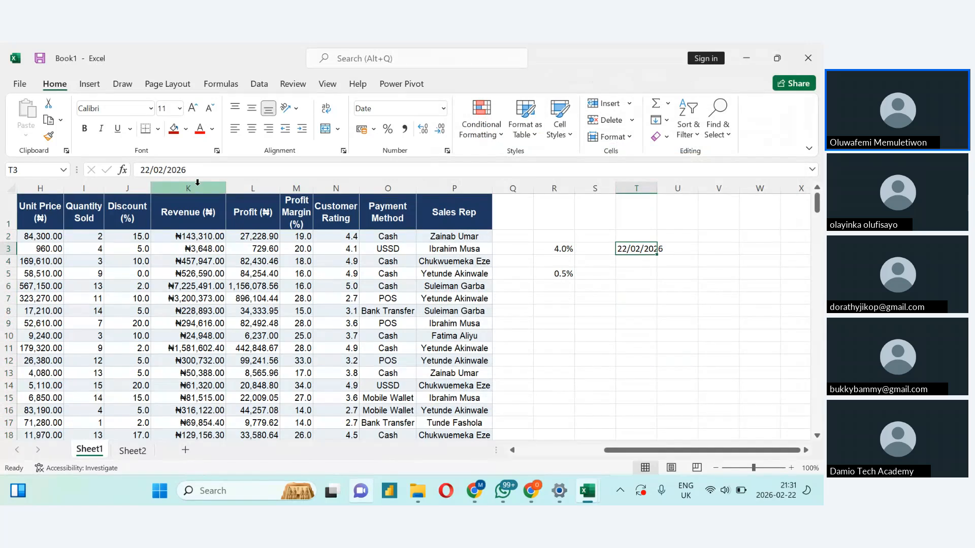
click(191, 171)
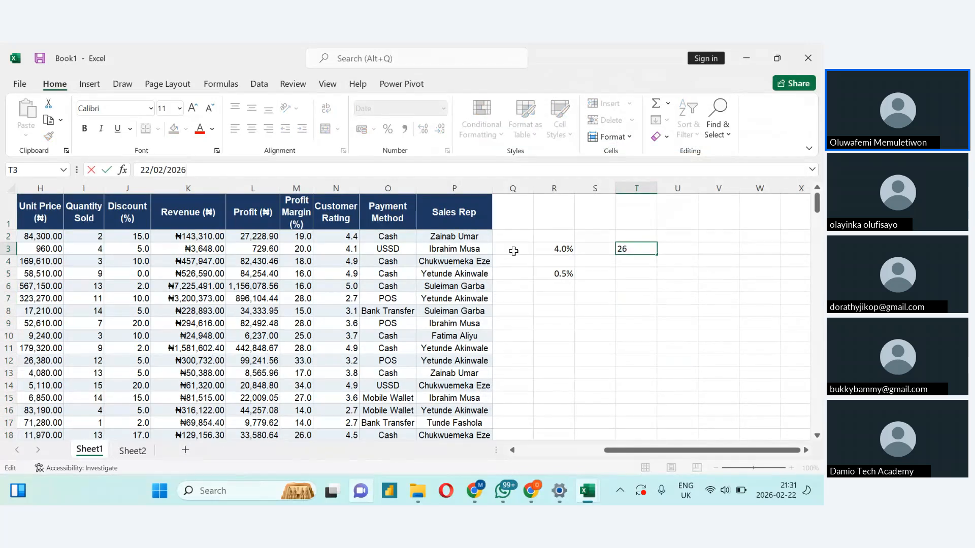
click(632, 310)
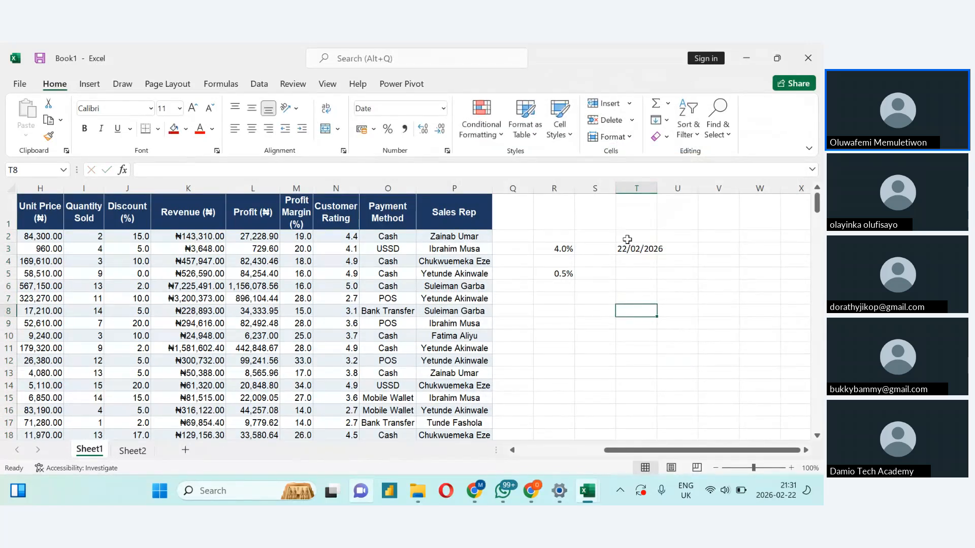
drag(657, 188, 677, 189)
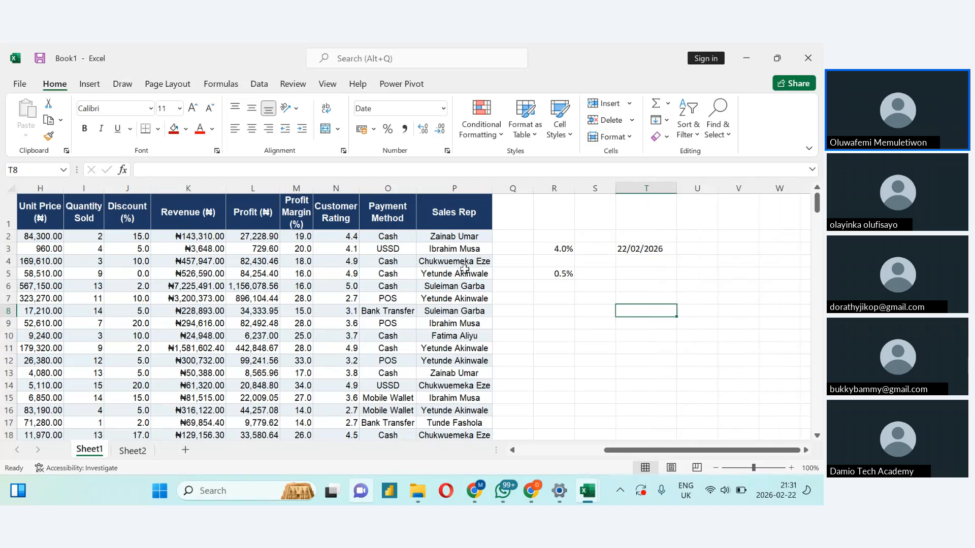
Step: Start Text to Columns on column T as Delimited data and choose Date as the column data format
click(627, 249)
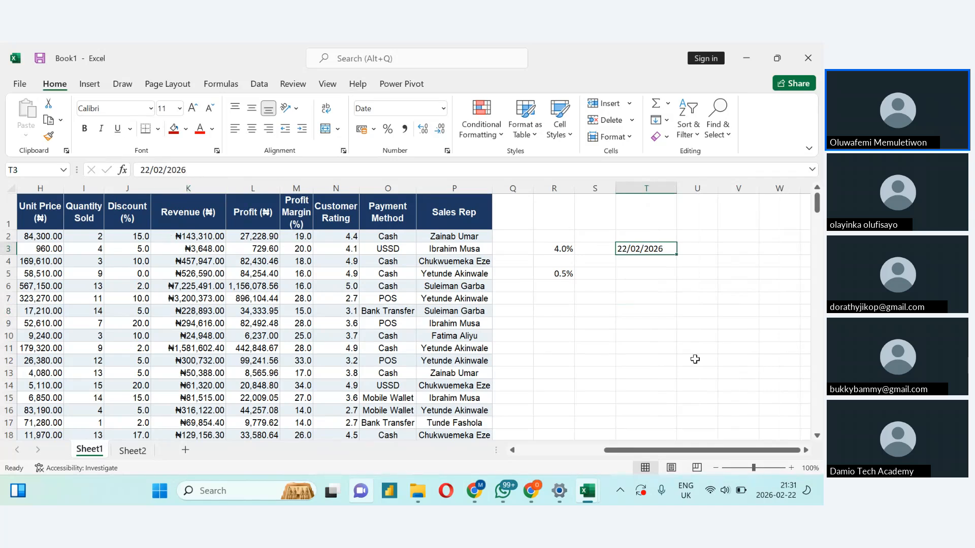
mouse_move(779, 497)
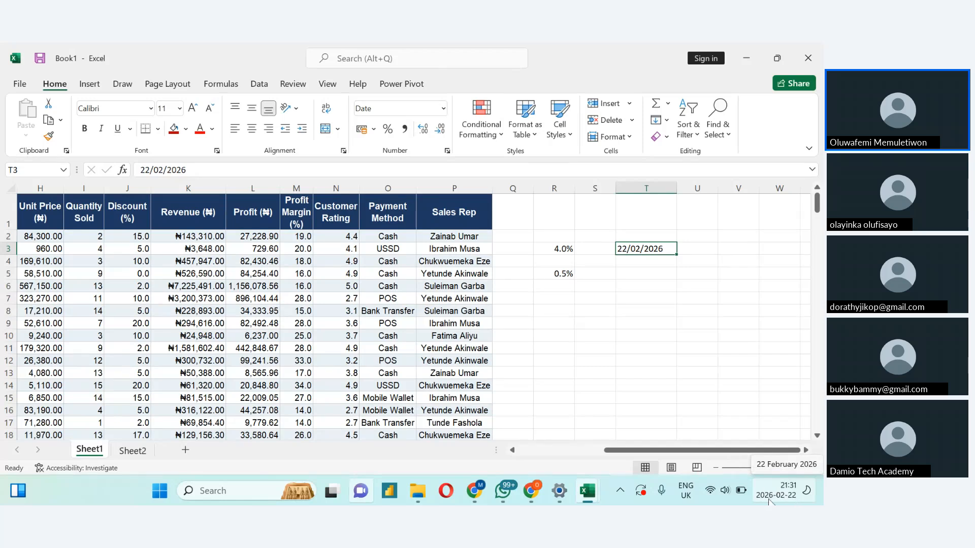
click(659, 188)
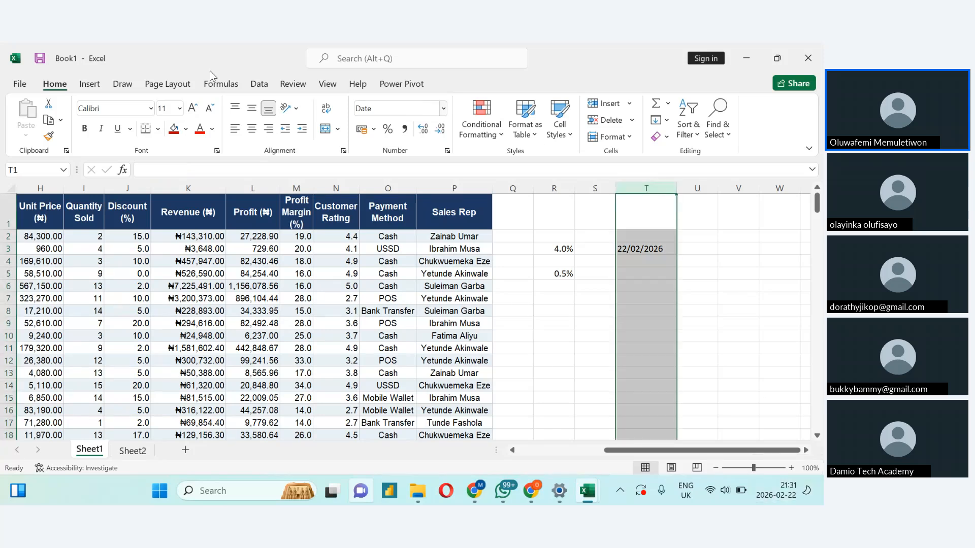
click(256, 88)
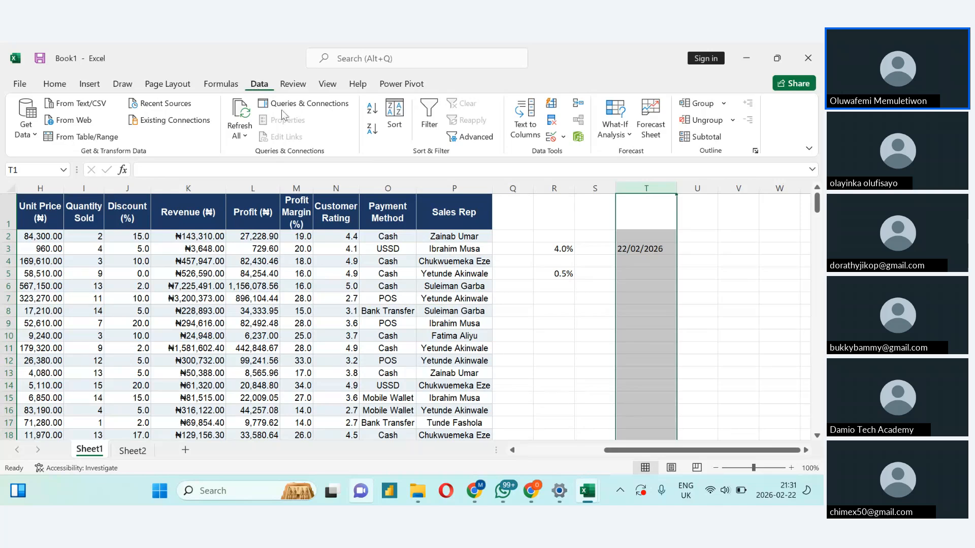
click(523, 121)
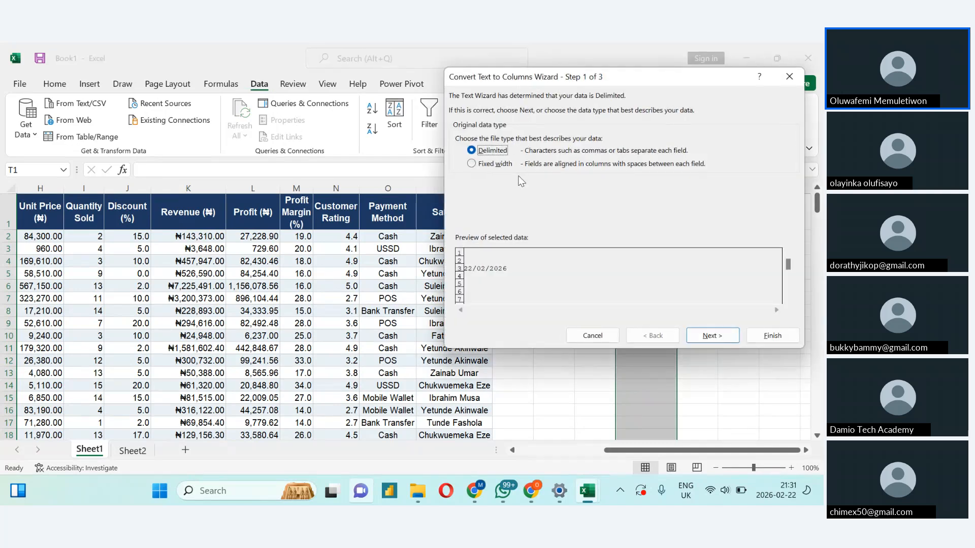
click(700, 334)
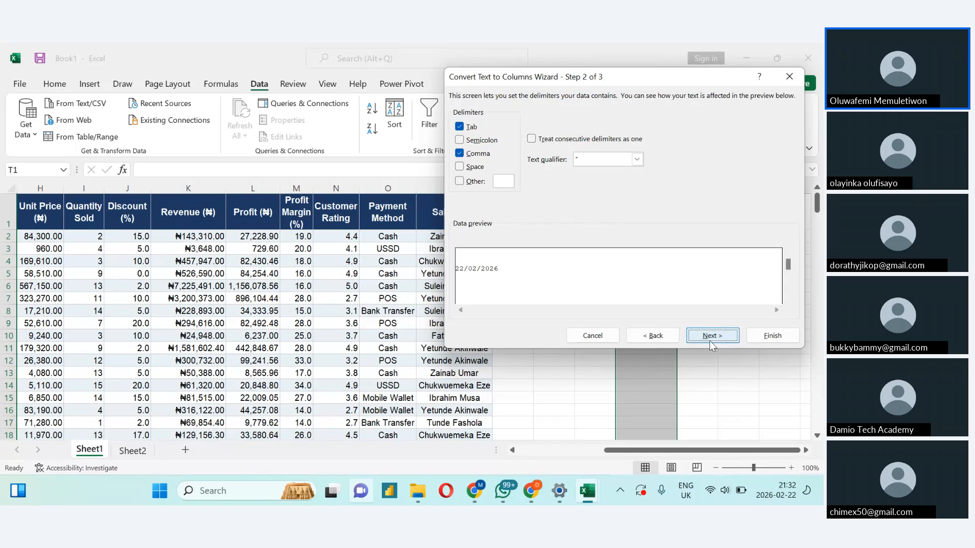
click(713, 345)
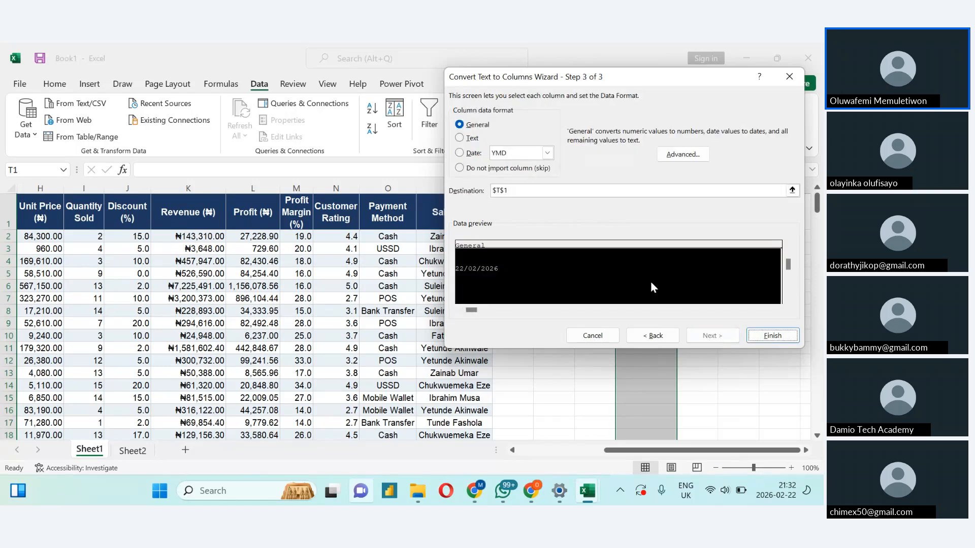
click(460, 154)
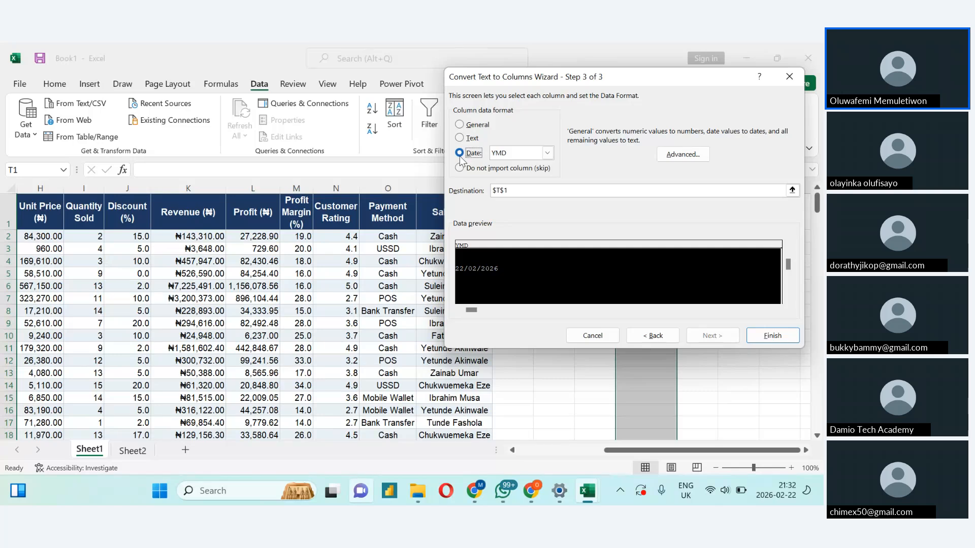
click(547, 152)
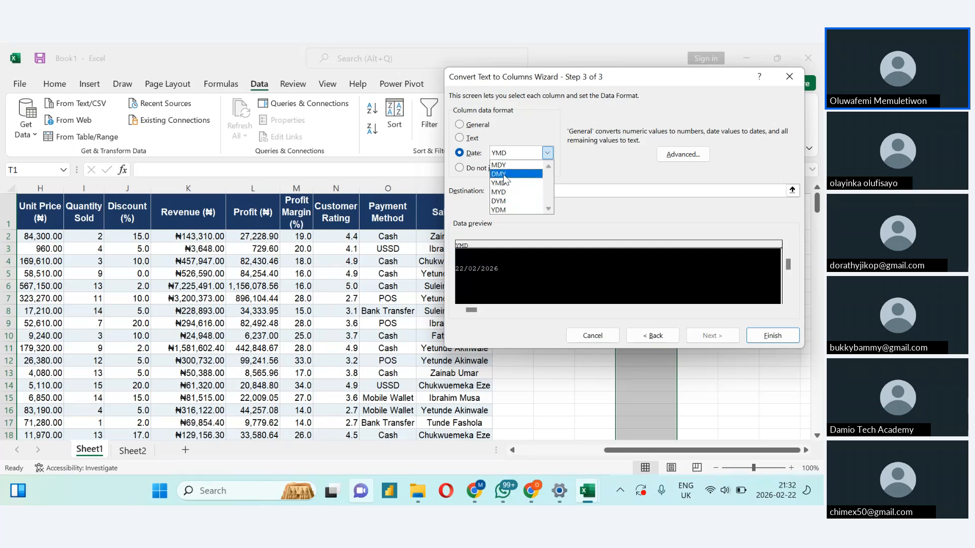
click(654, 80)
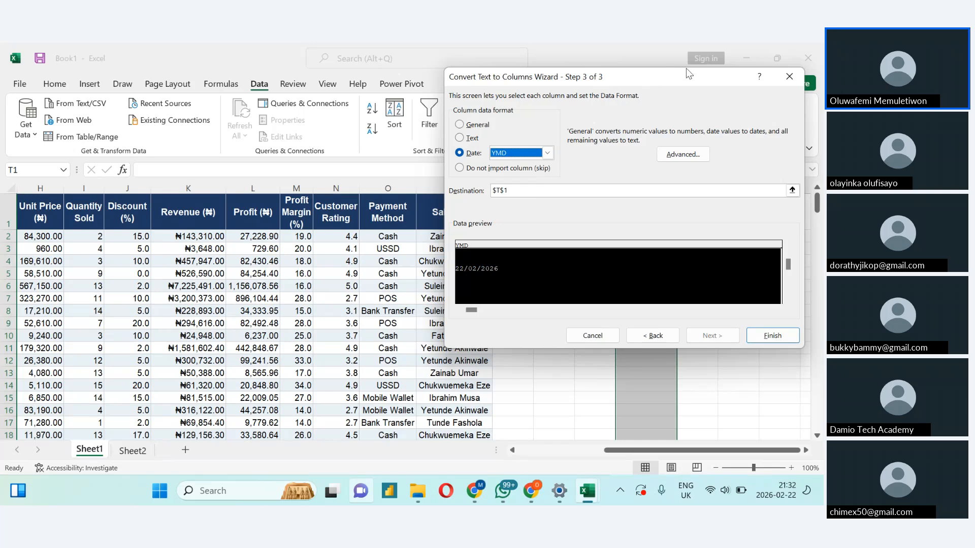
drag(688, 74, 385, 93)
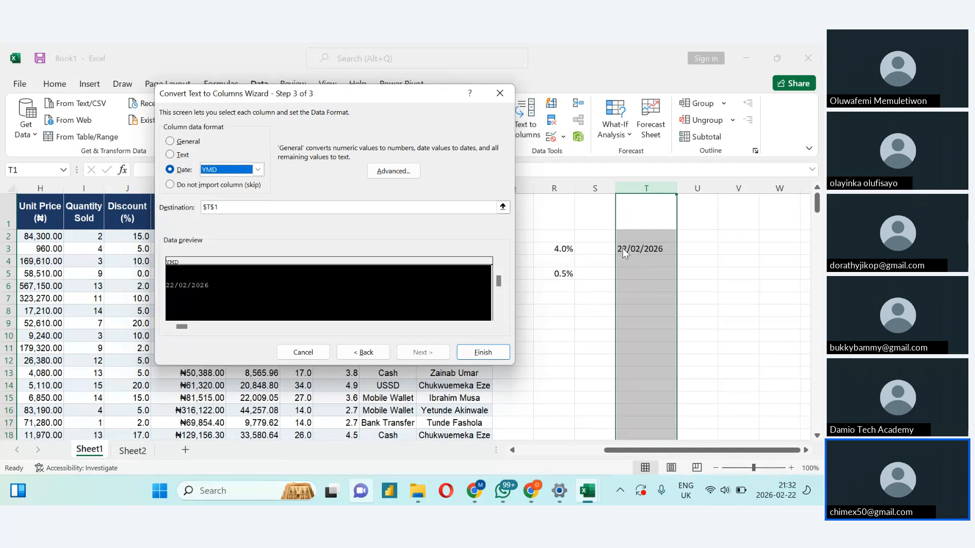
Step: Switch to the meeting in Chrome, mute the speaking participant's audio, and return to the Text to Columns wizard in Excel
key(alt+Tab)
key(alt+Tab)
key(alt+Tab)
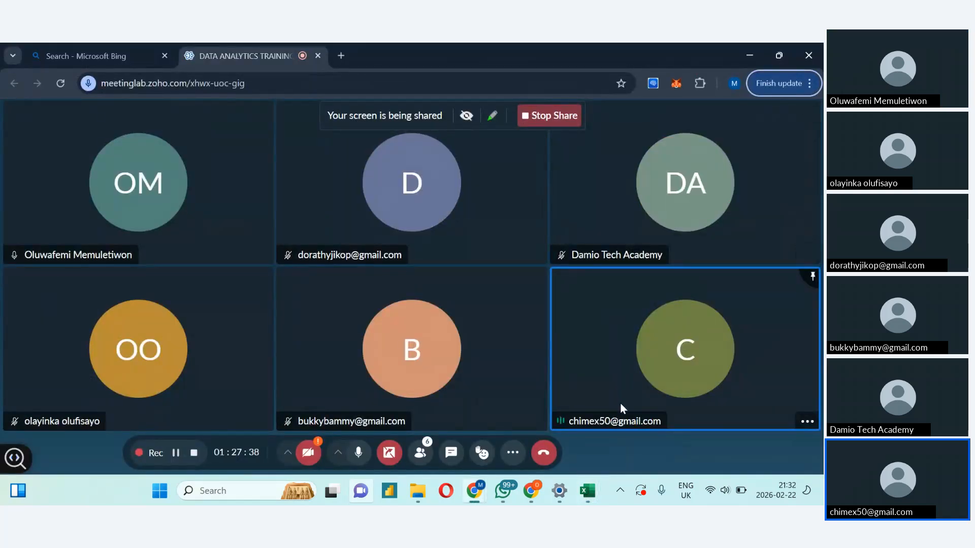
click(805, 424)
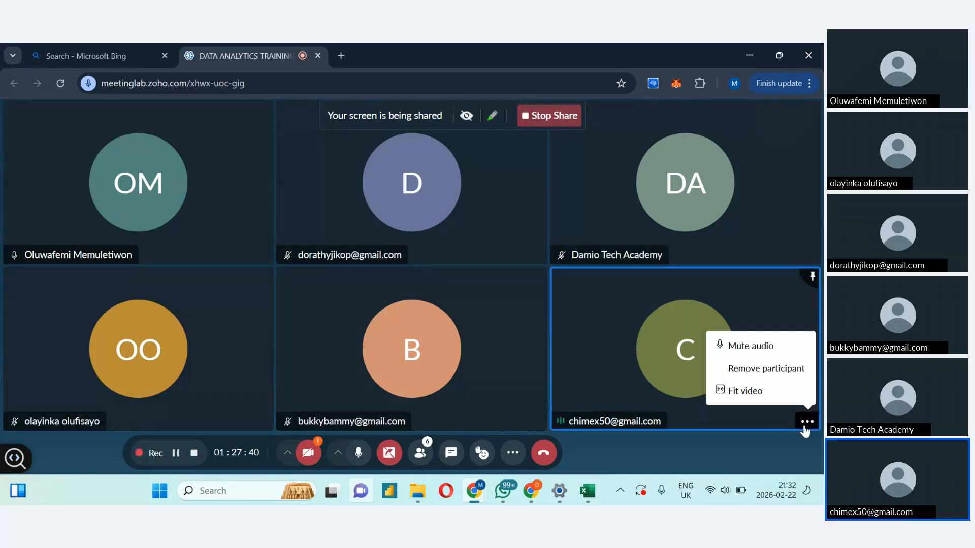
click(740, 349)
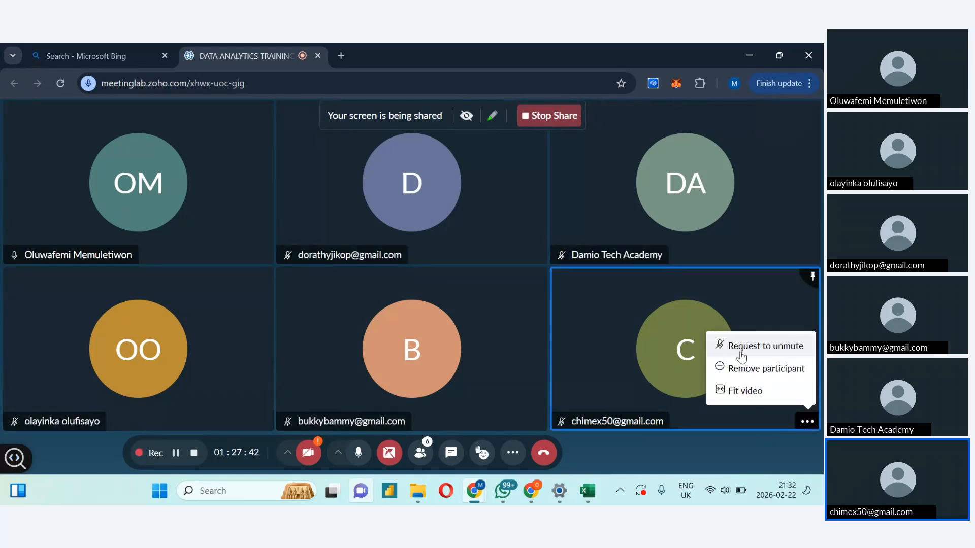
key(alt+Tab)
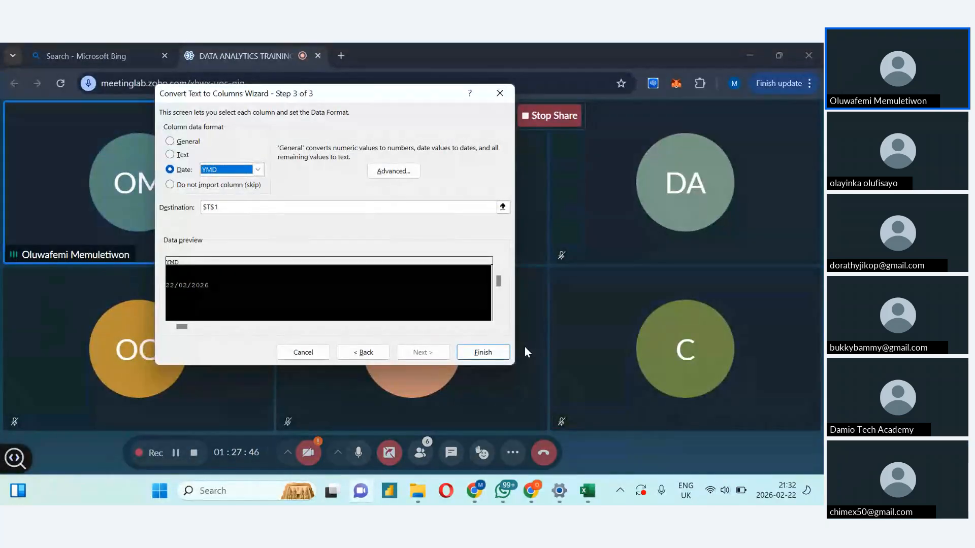
key(alt+Tab)
key(alt+Tab)
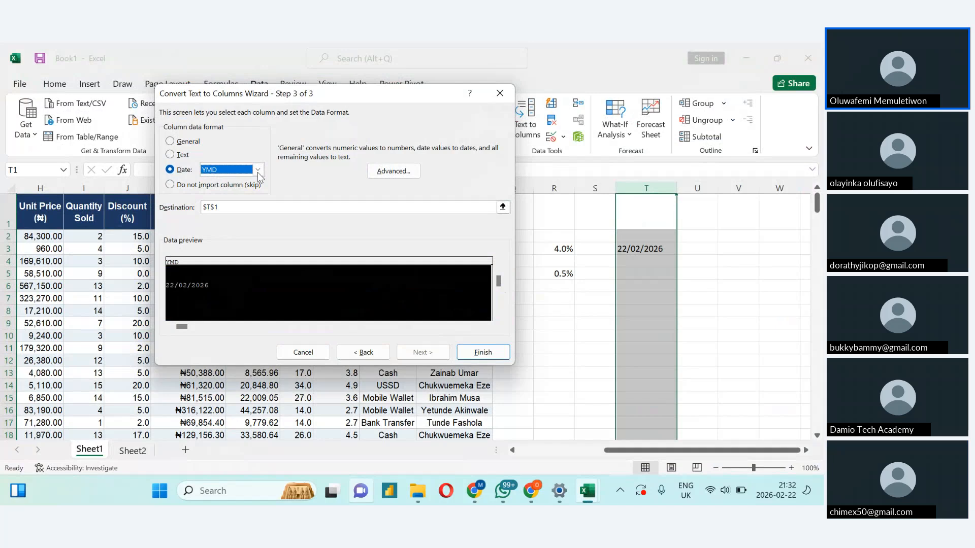
key(alt+Tab)
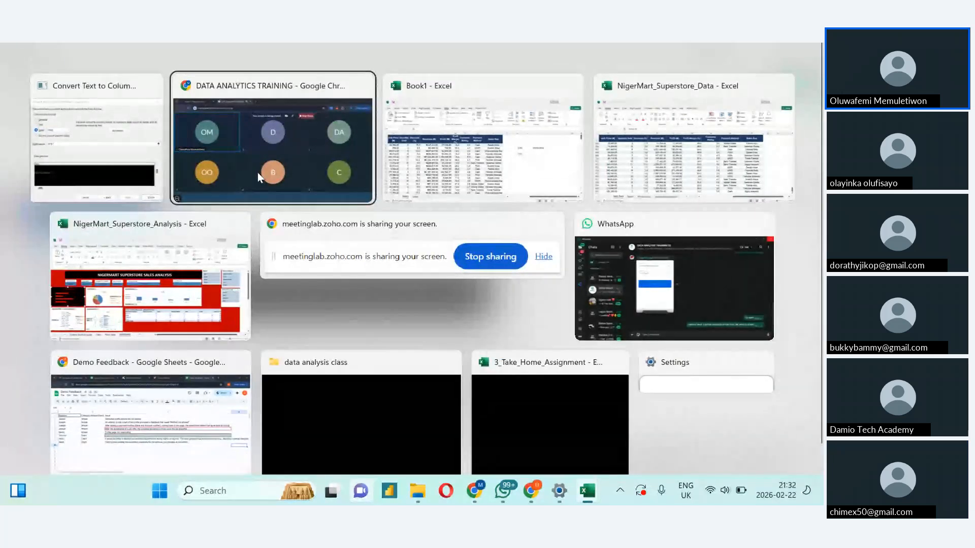
key(alt+Tab)
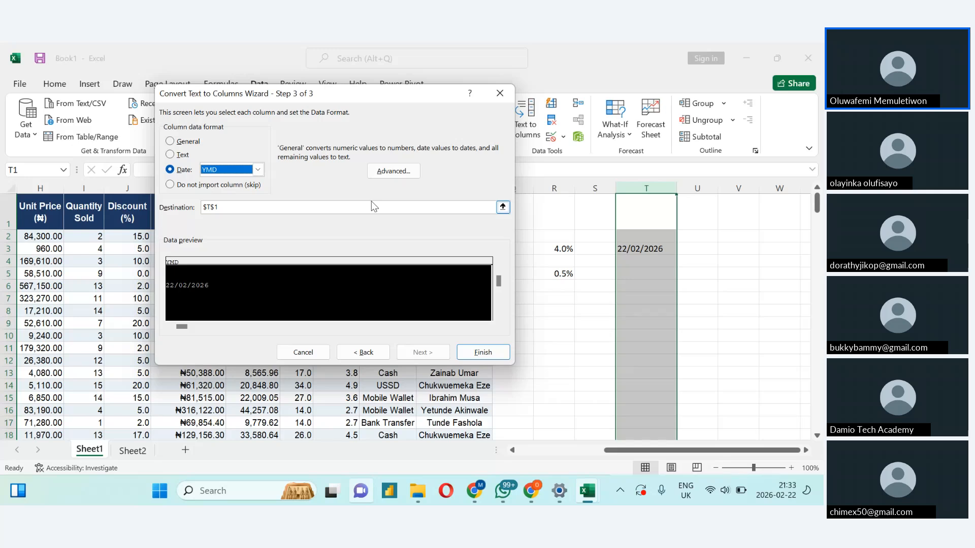
Step: Set the date order to DMY, finish the column T conversion, and check the date in cell T3
click(258, 169)
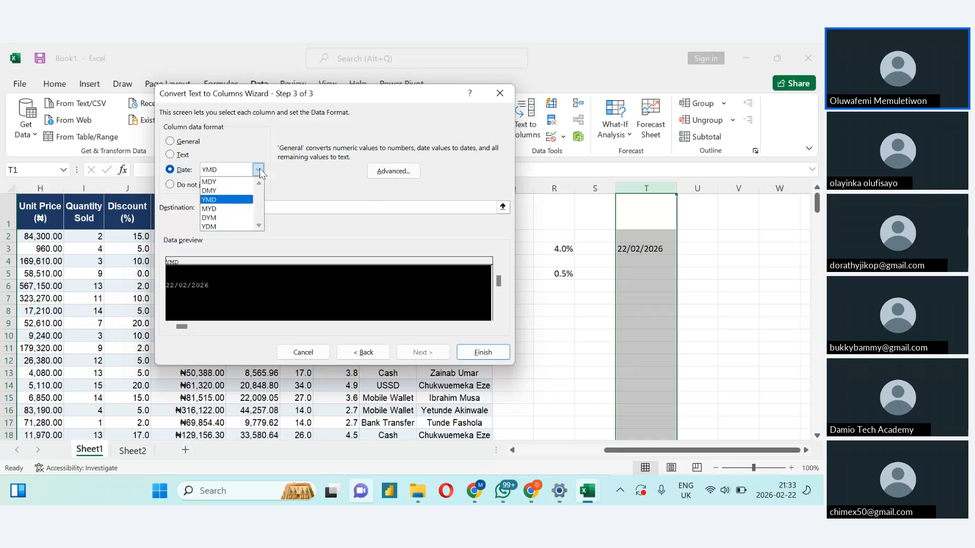
click(215, 192)
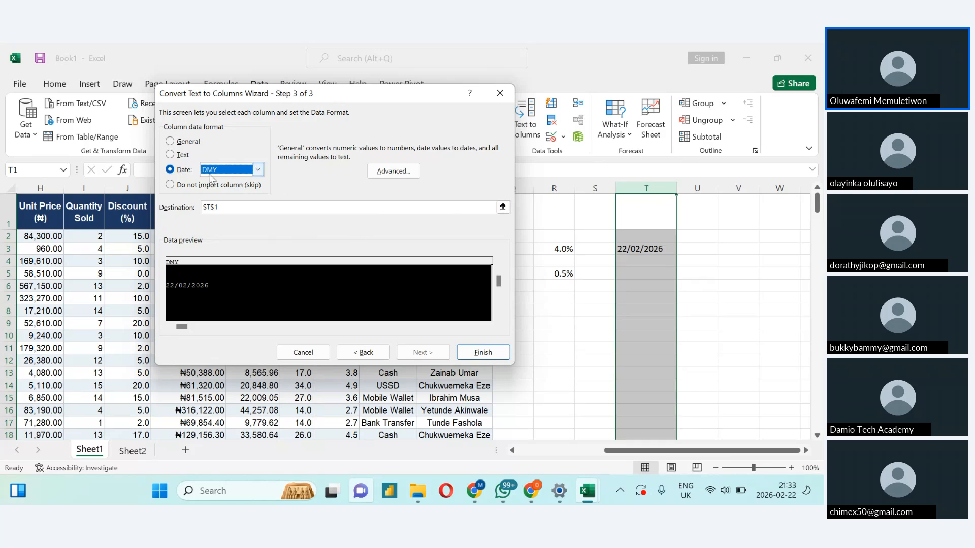
click(482, 352)
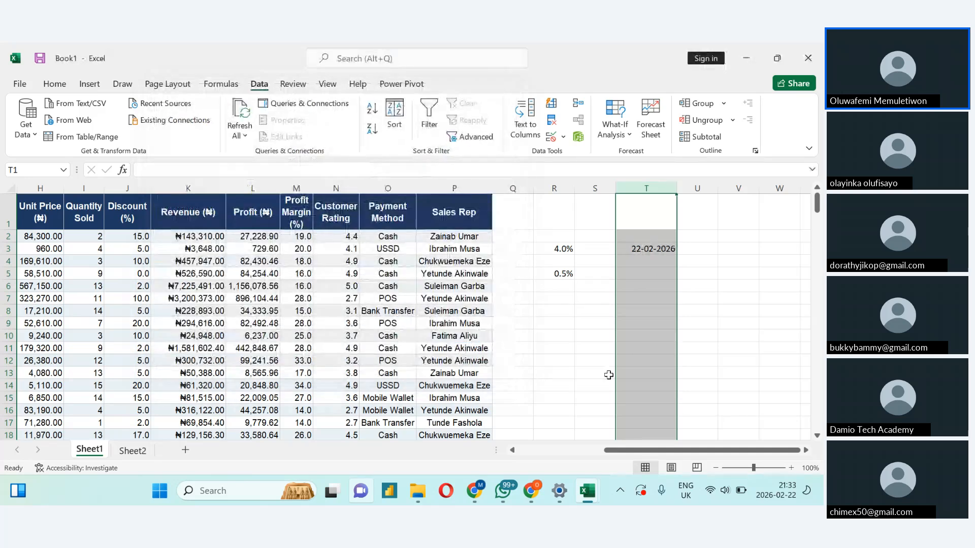
click(608, 375)
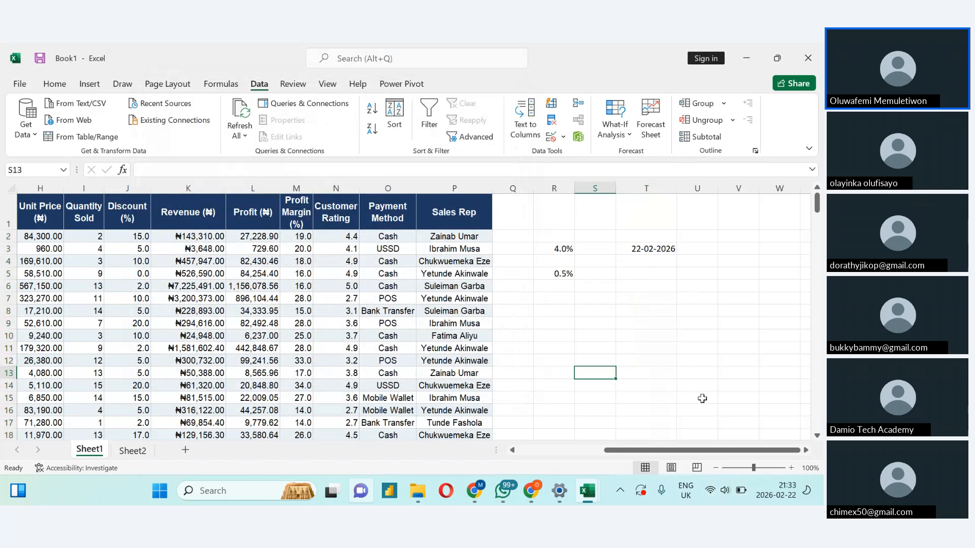
click(642, 250)
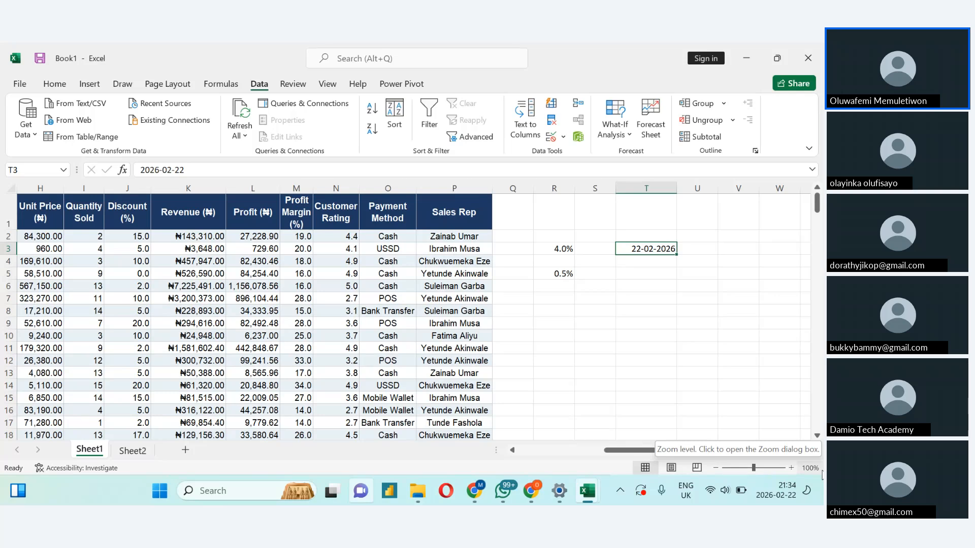
Step: Clear the sample names from cells A5, B1 and A1 on Sheet2
click(133, 451)
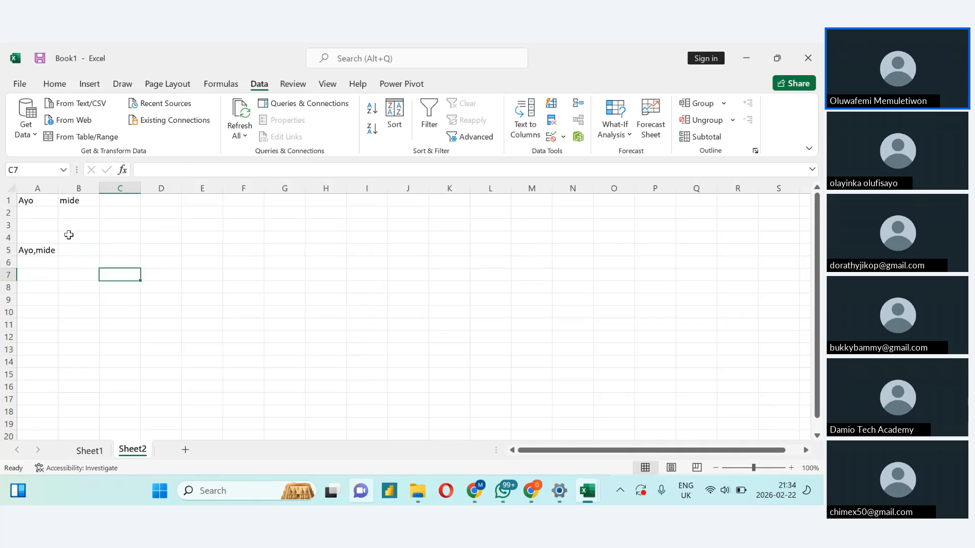
click(45, 251)
key(Delete)
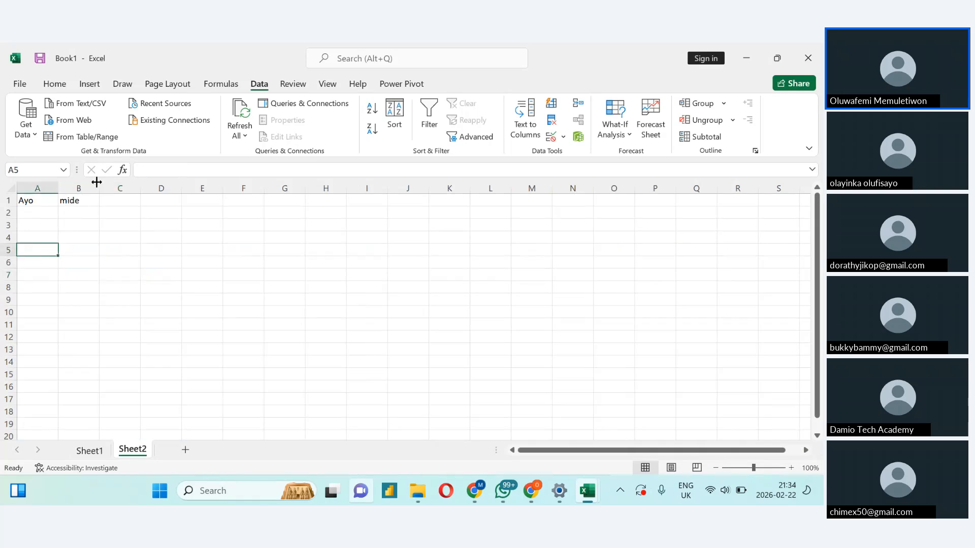
click(79, 200)
key(Delete)
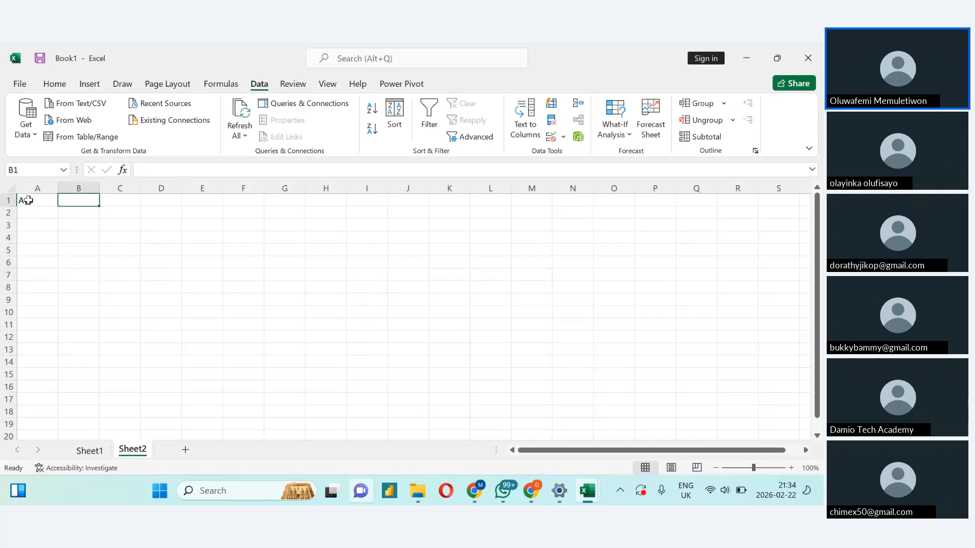
click(29, 201)
key(Delete)
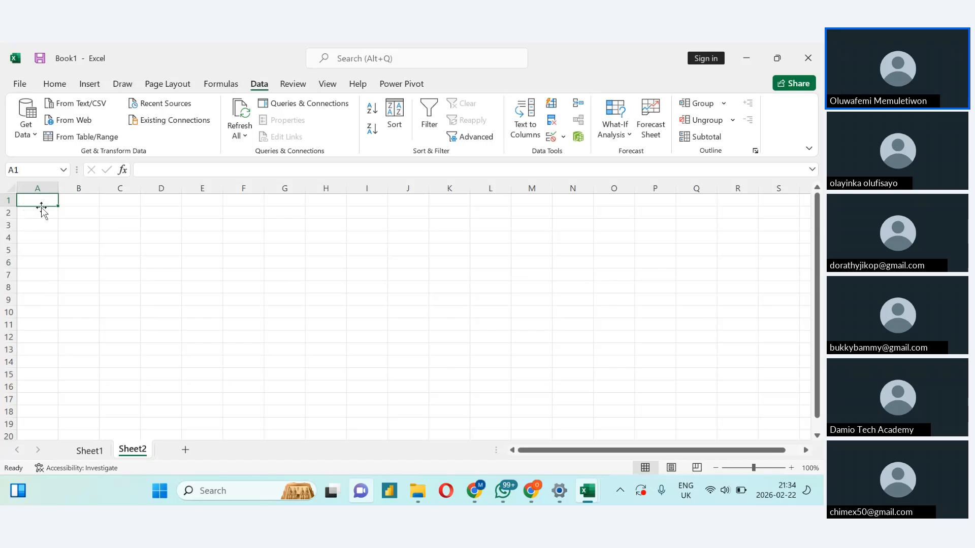
Step: Enter the heading "Full name" in cell A1 and widen column A
text(Full )
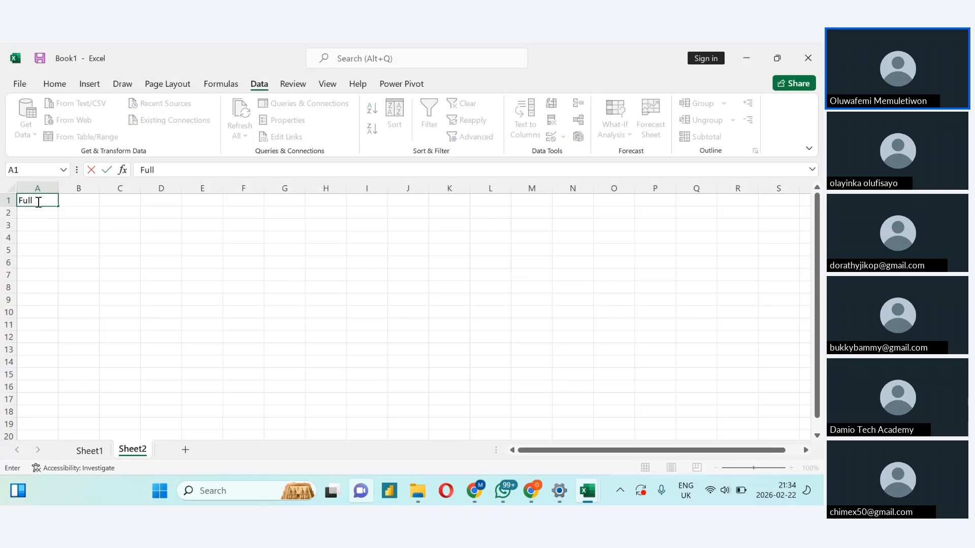
text(name)
click(40, 227)
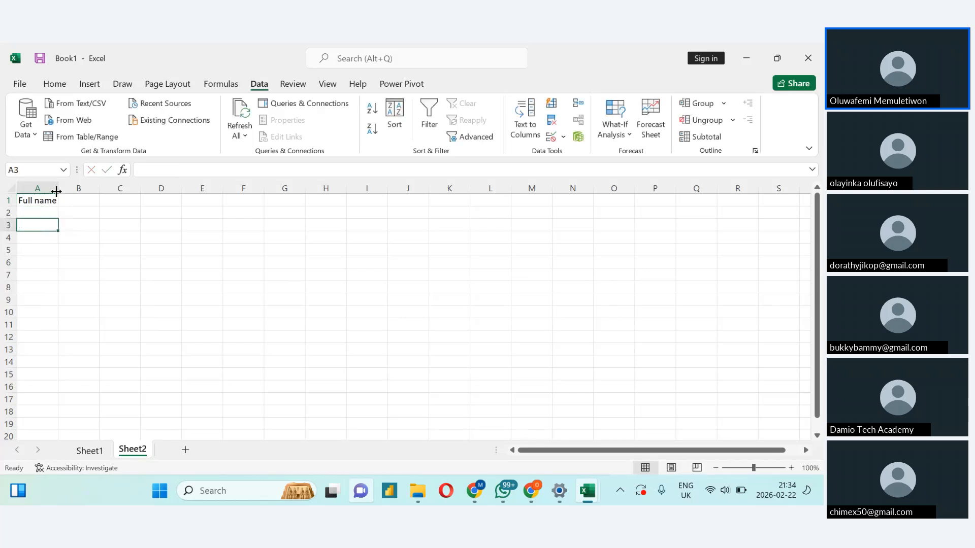
drag(58, 189, 83, 194)
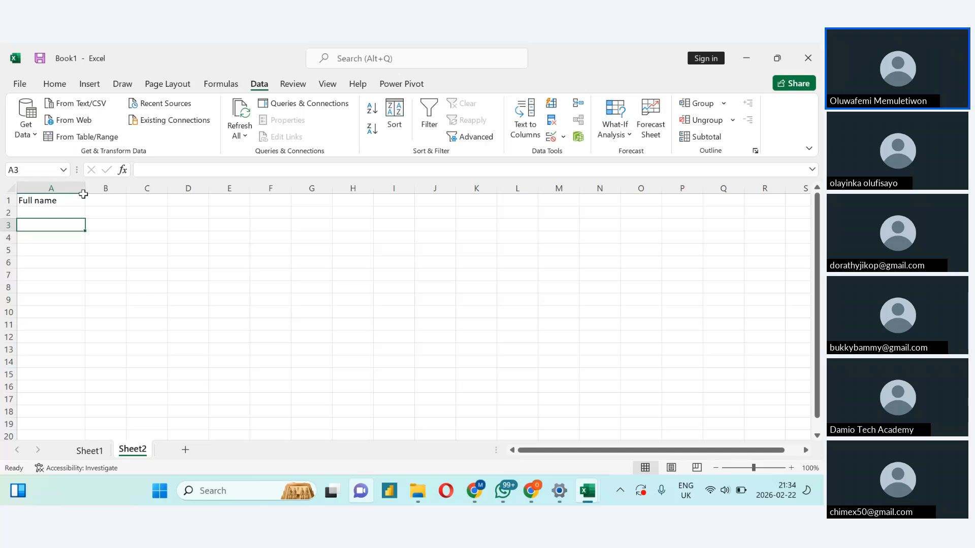
key(alt+Tab)
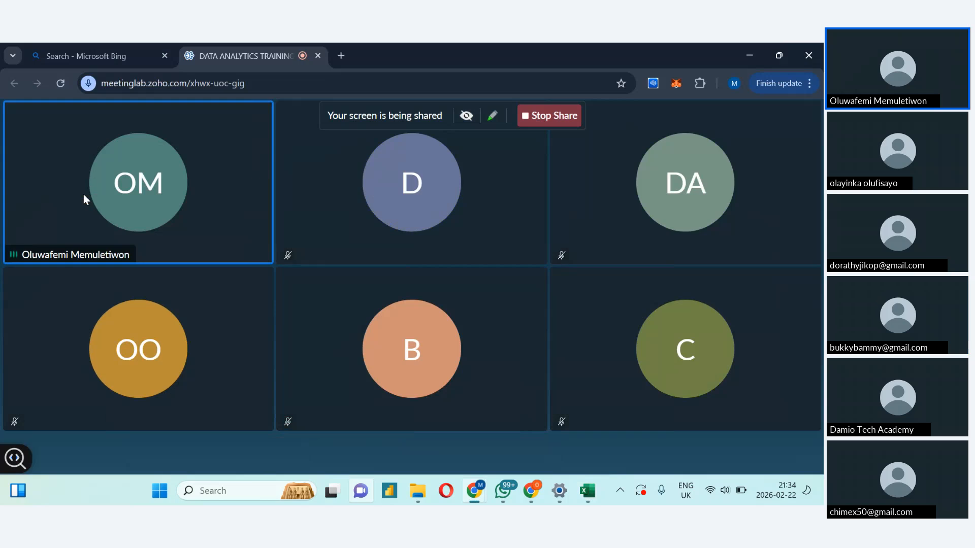
key(alt+Tab)
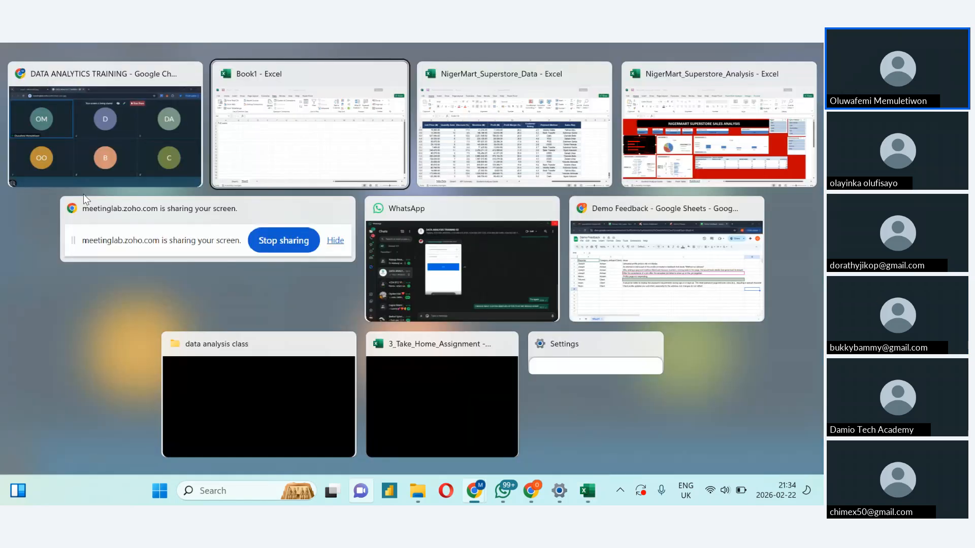
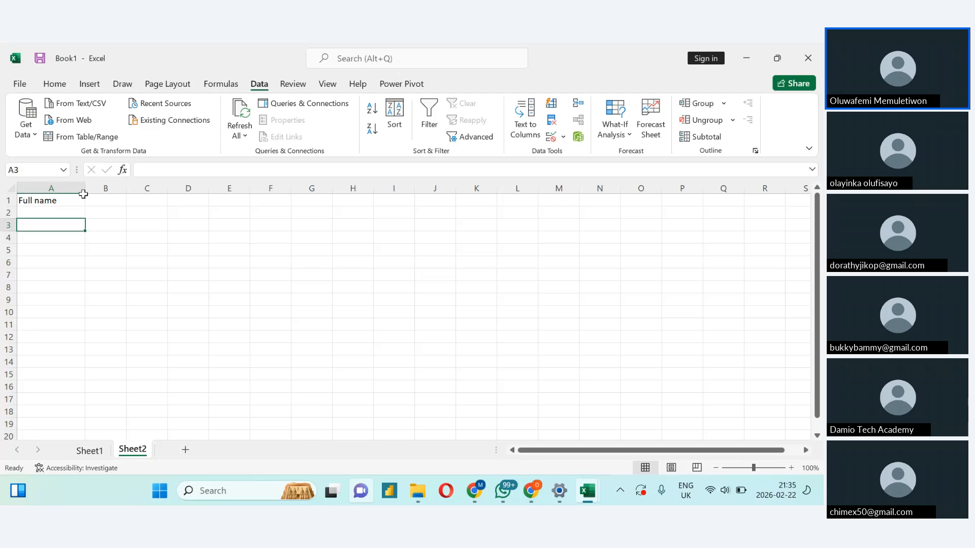
Step: Enter a sample full name, first and last name separated by a space, in cell A2
click(43, 212)
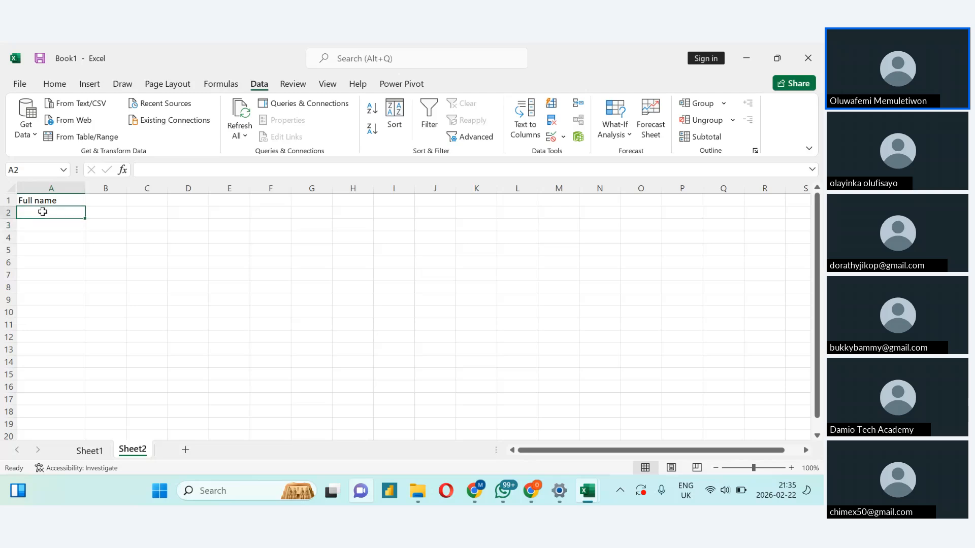
text(Joe)
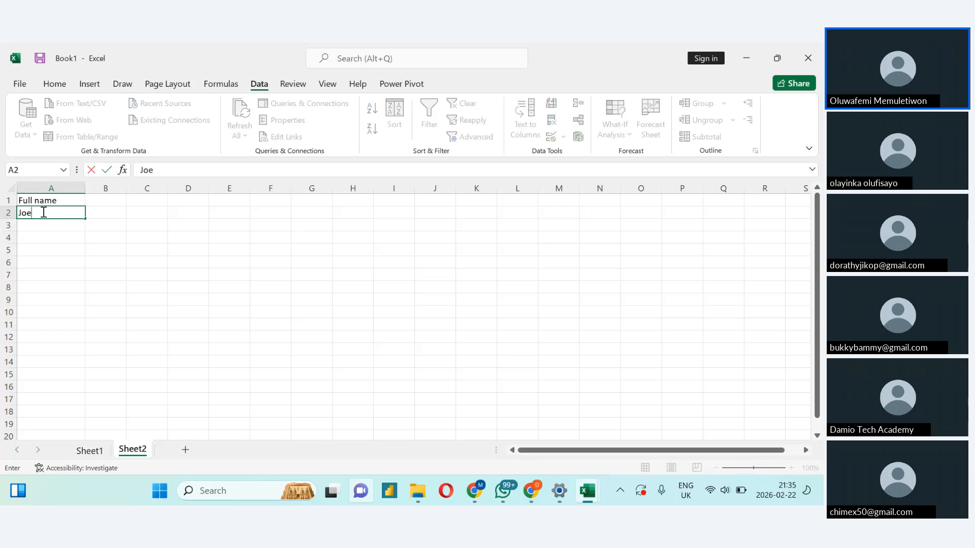
text( Smith)
Step: Try splitting column A with Text to Columns using Fixed width and a break at position 4, and undo the split
click(53, 190)
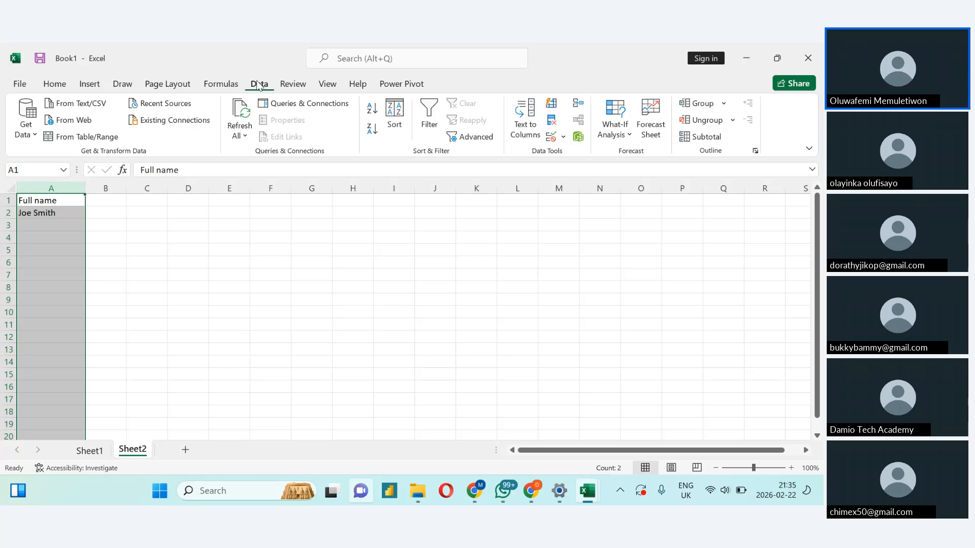
click(523, 139)
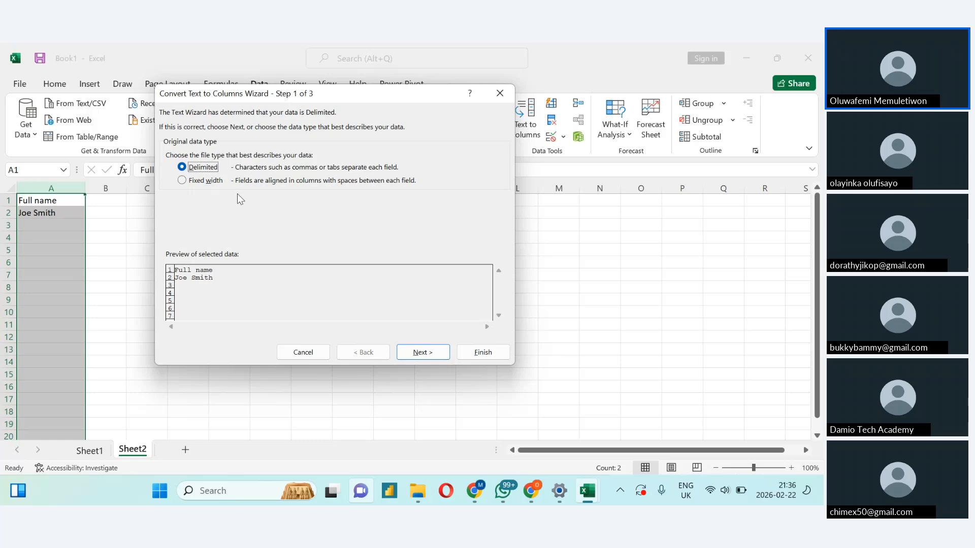
click(184, 181)
click(435, 355)
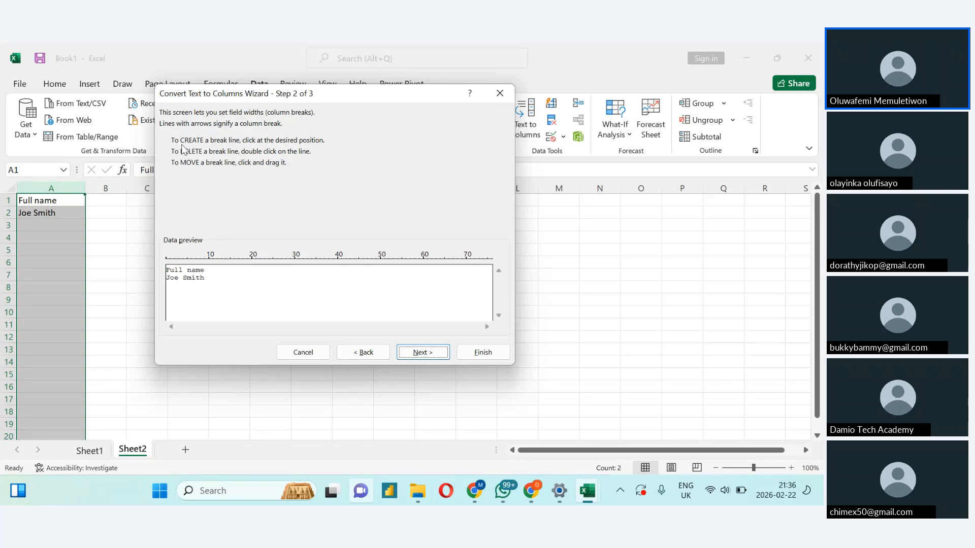
click(184, 262)
click(426, 351)
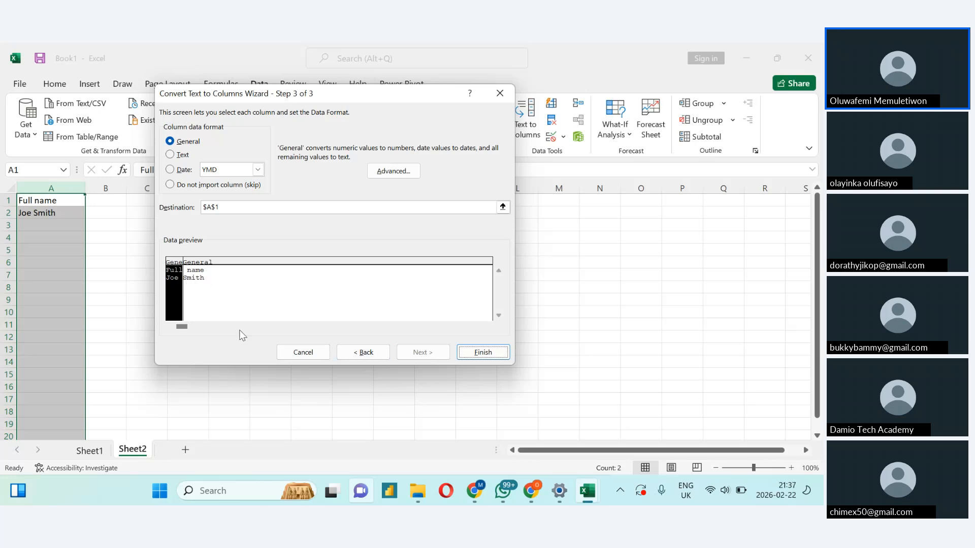
click(482, 353)
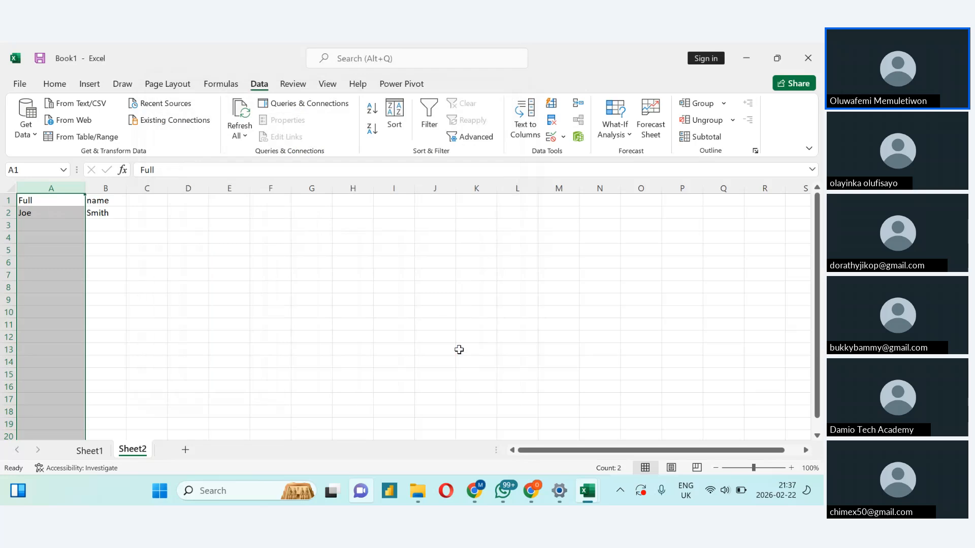
click(134, 285)
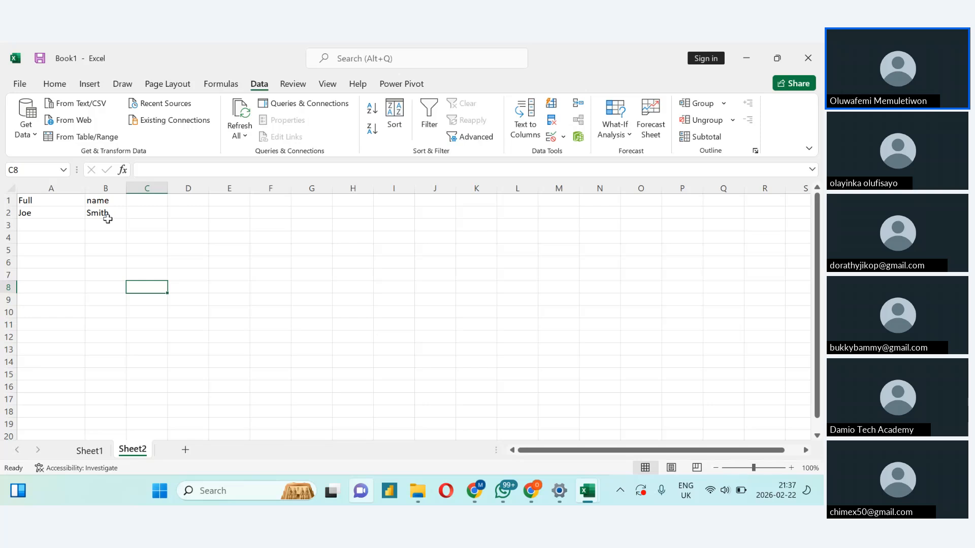
key(ctrl+z)
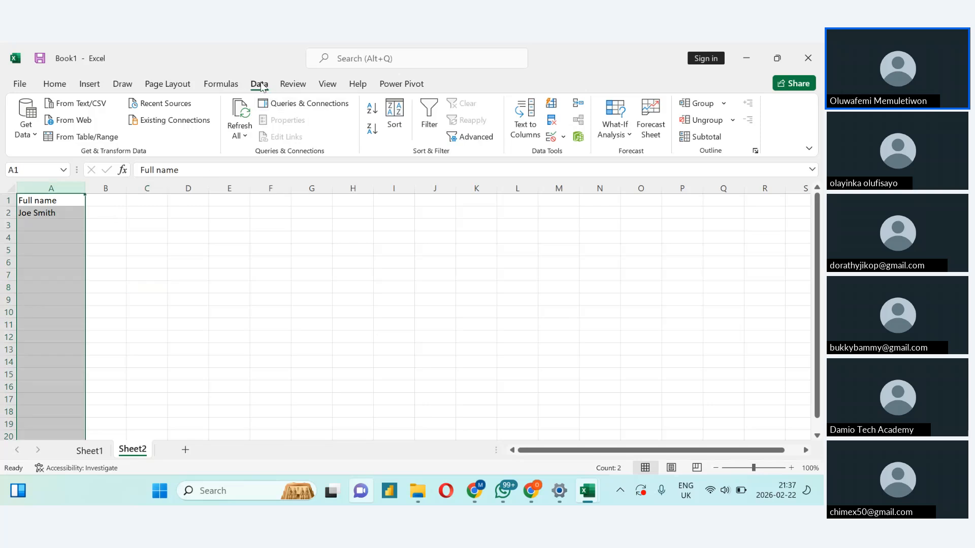
Step: Split column A with Text to Columns as Delimited, adding the Space delimiter, clearing Comma, and keeping the General format and destination $A$1
click(530, 132)
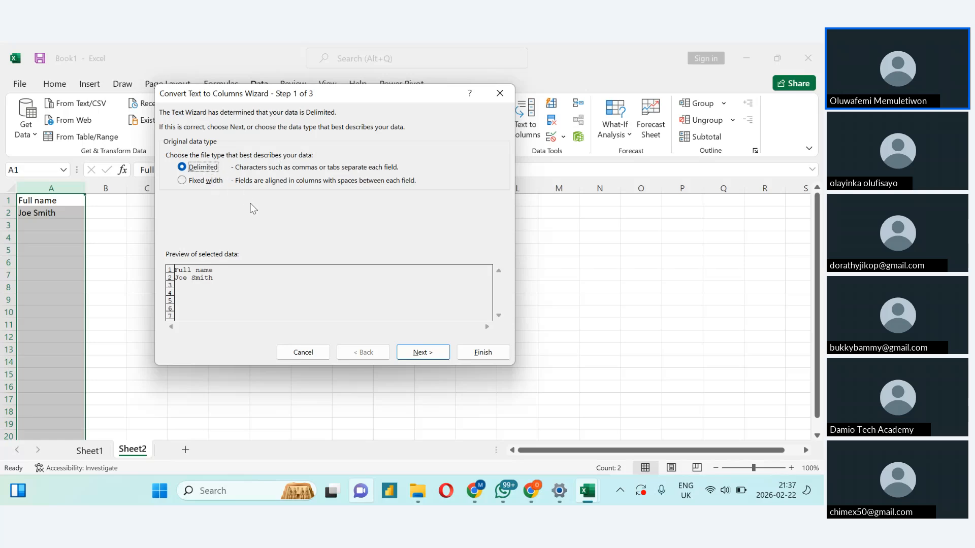
click(440, 355)
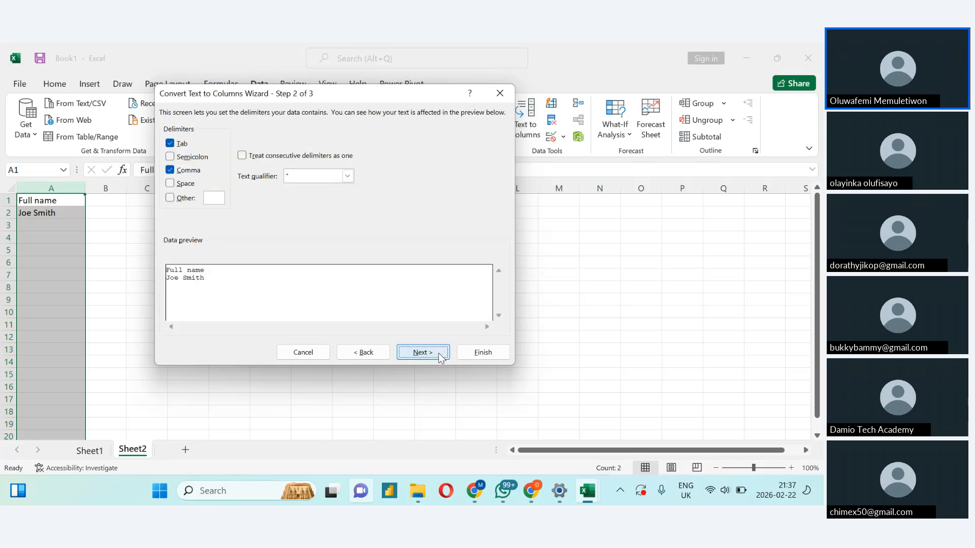
click(171, 184)
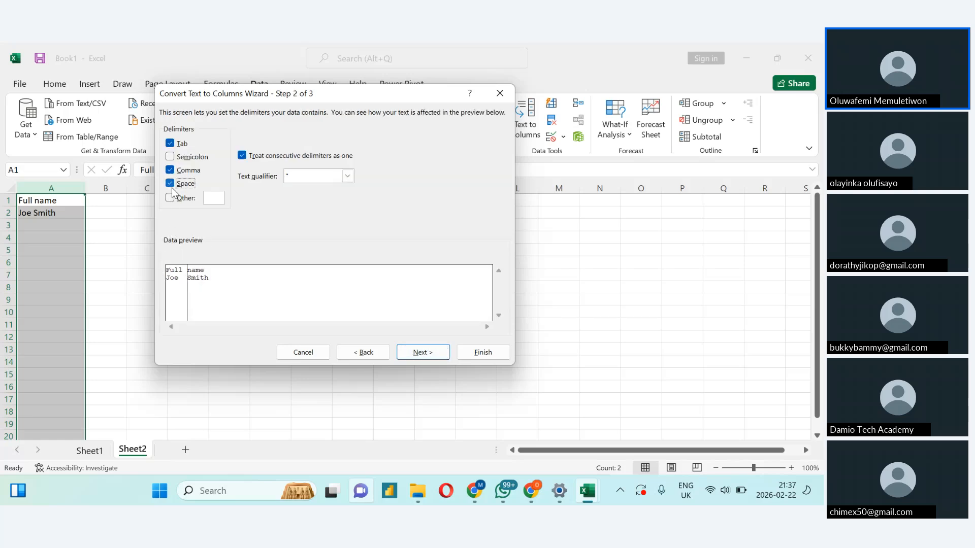
click(171, 170)
click(424, 356)
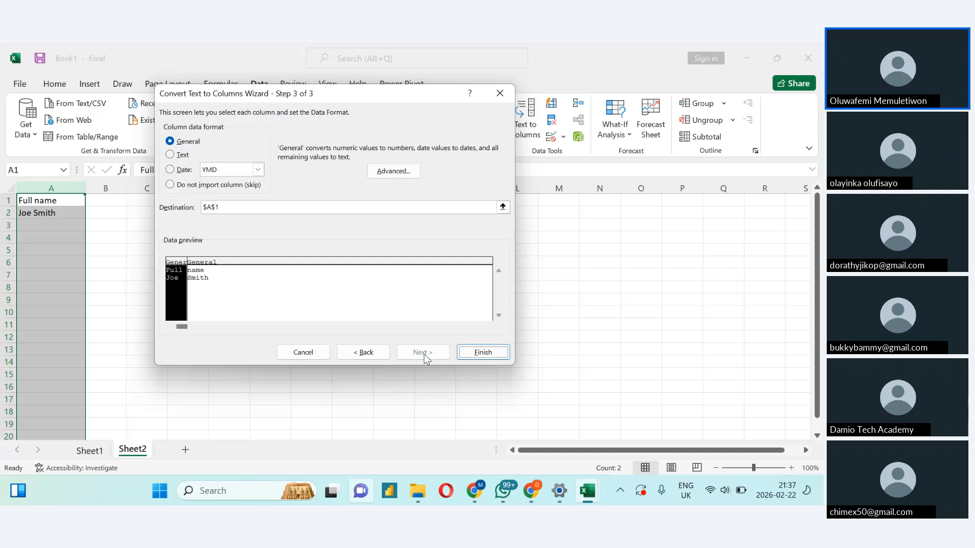
click(491, 355)
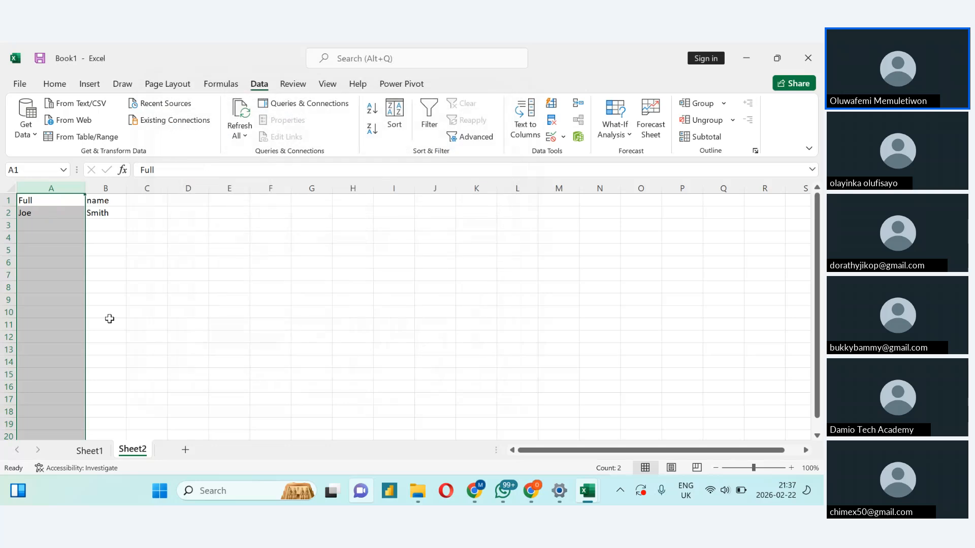
click(109, 315)
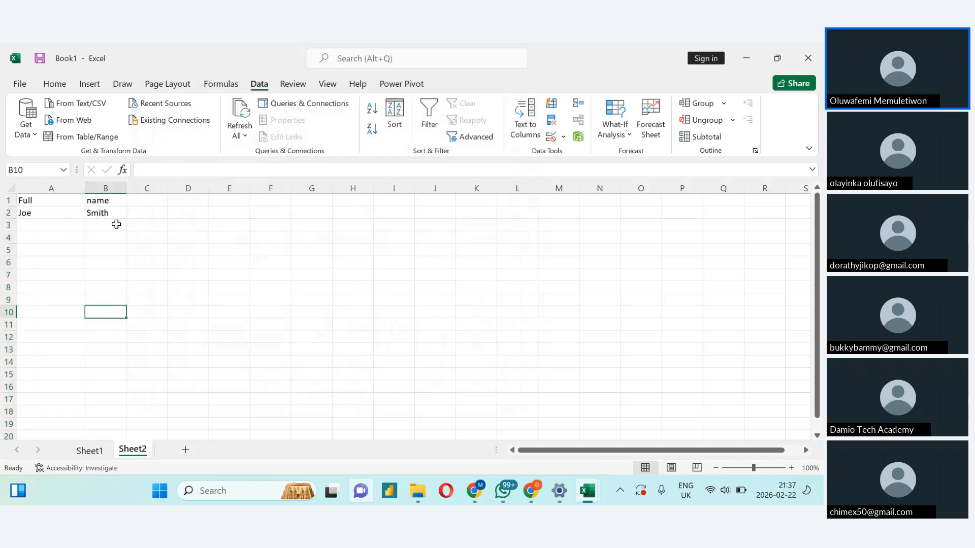
Step: Change the heading in cell A1 to "Firstname" and the heading in cell B1 to "last name"
click(61, 202)
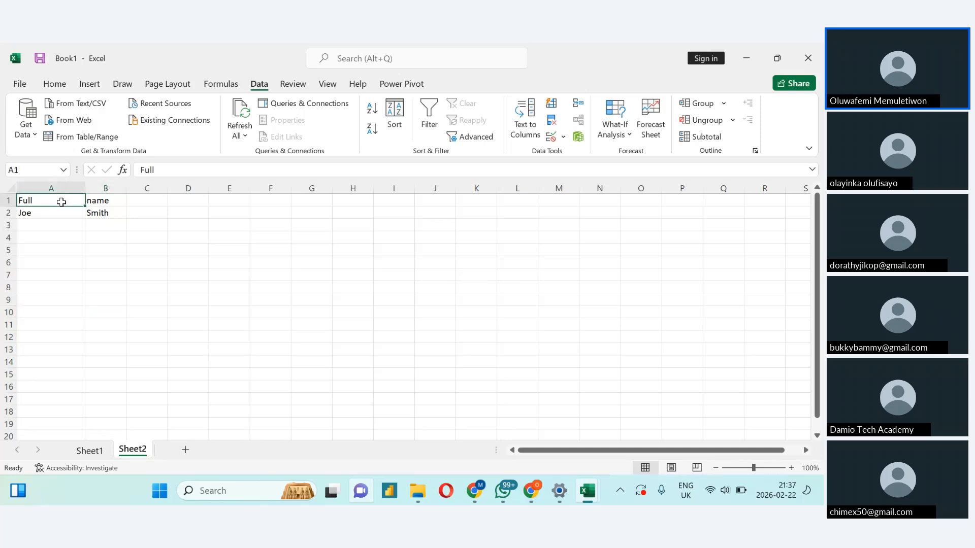
text(Firstna)
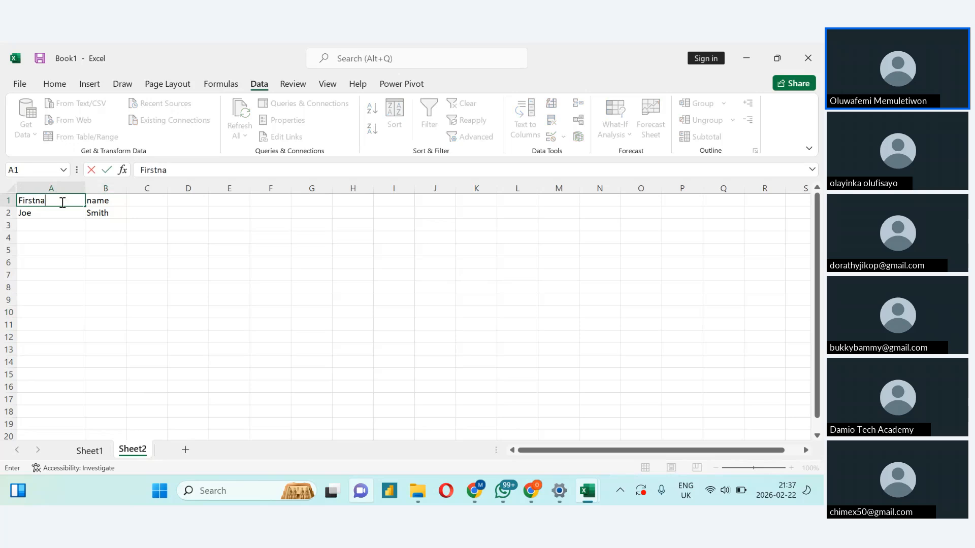
text(me)
click(108, 201)
double_click(110, 201)
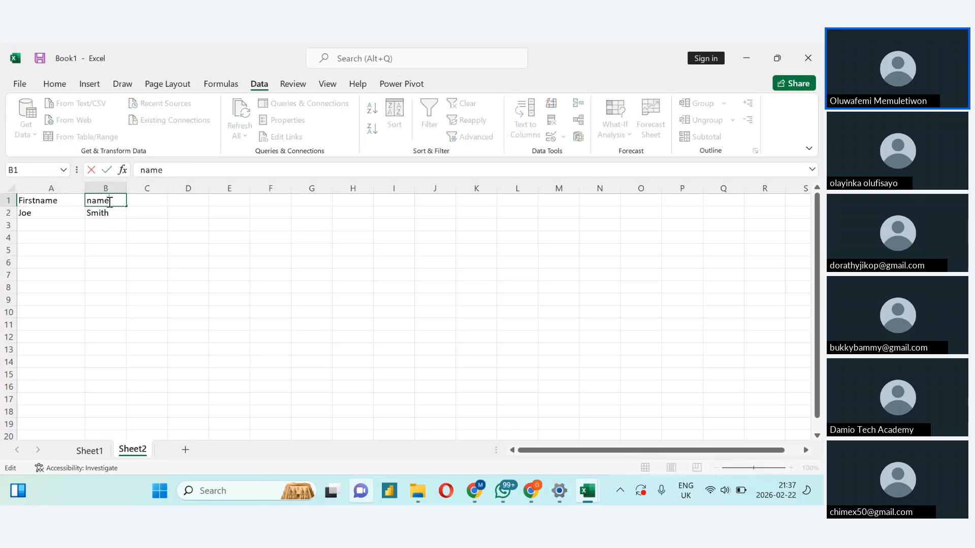
key(BackSpace)
key(BackSpace)
key(BackSpace)
key(BackSpace)
text(last name)
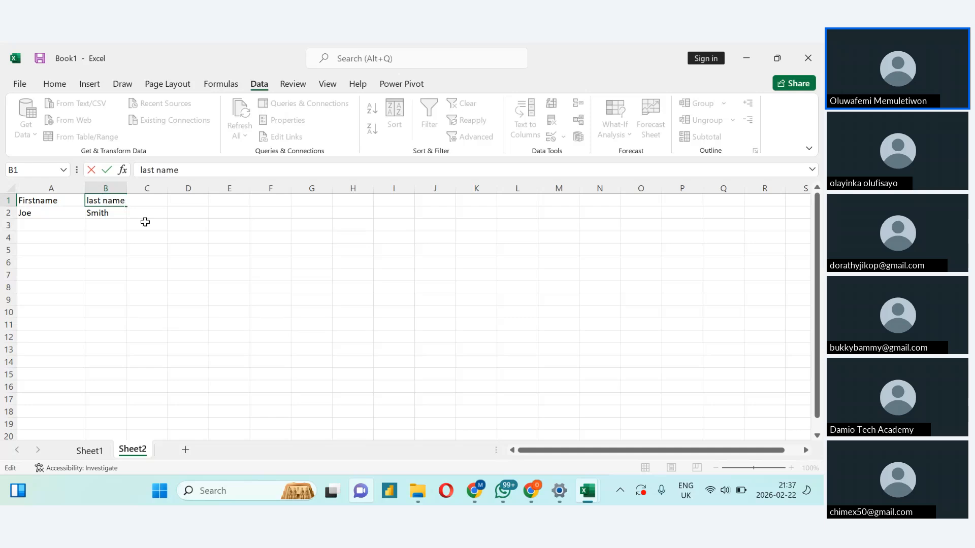
click(219, 252)
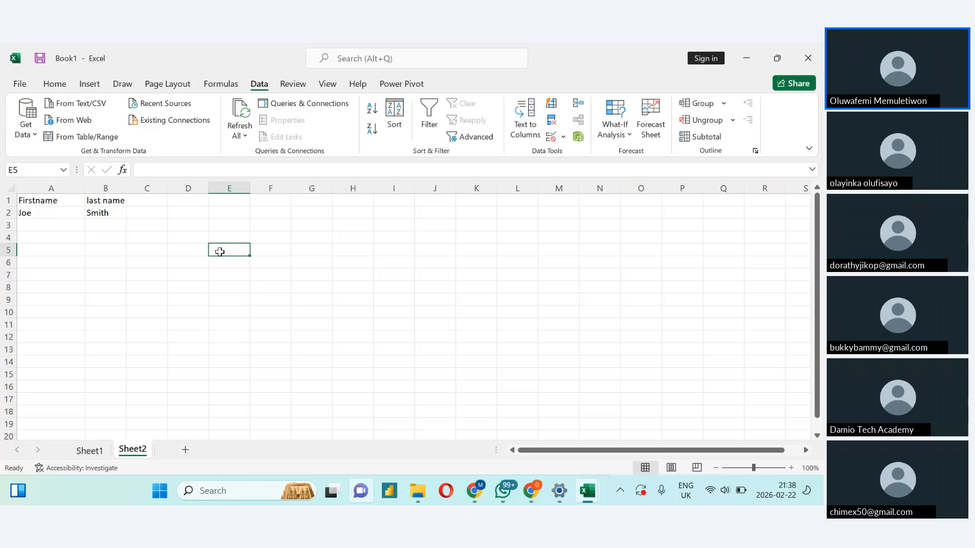
Step: Switch to the meeting in Chrome to check on the participants
key(alt+Tab)
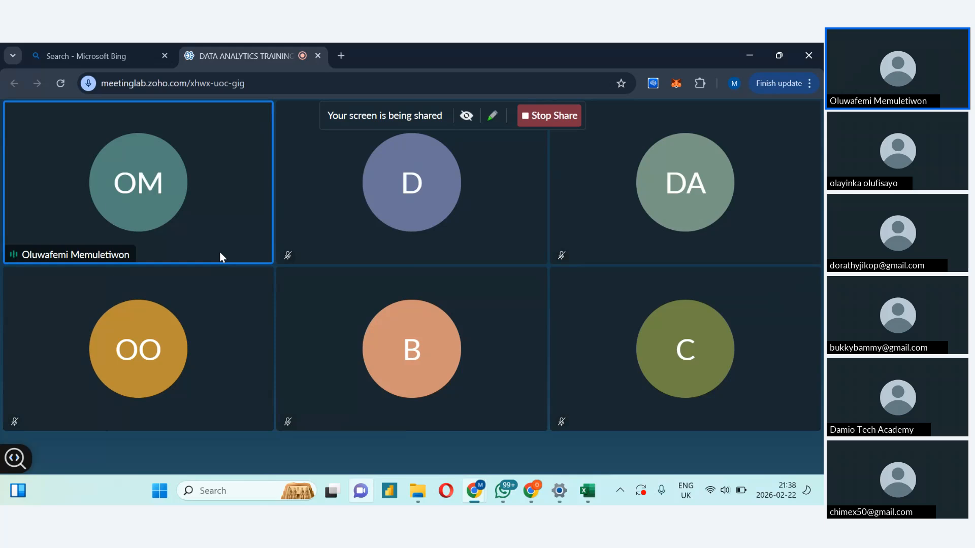
key(alt+Tab)
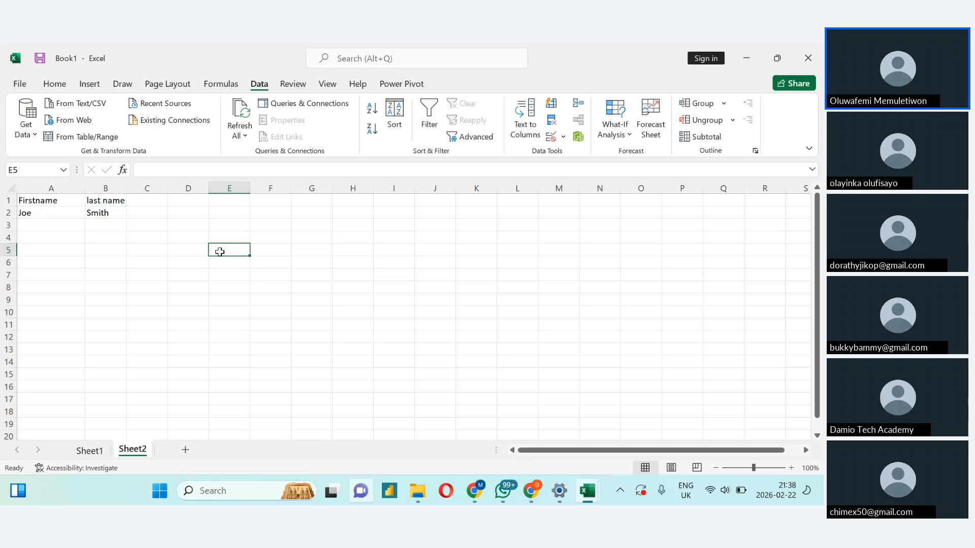
key(Right)
key(alt)
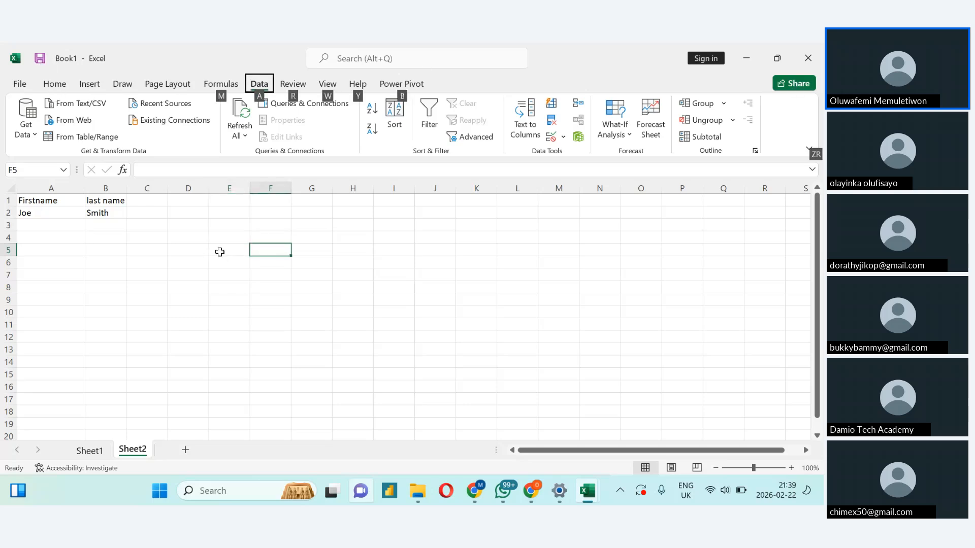
key(alt+Tab)
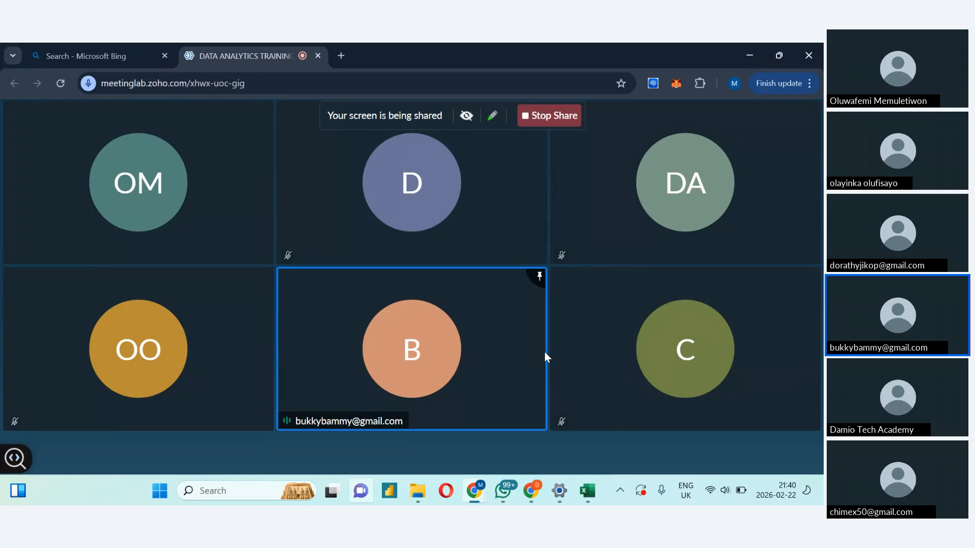
Step: Switch to File Explorer and look through the First Lecture and Working with data folders inside data analysis class
click(417, 491)
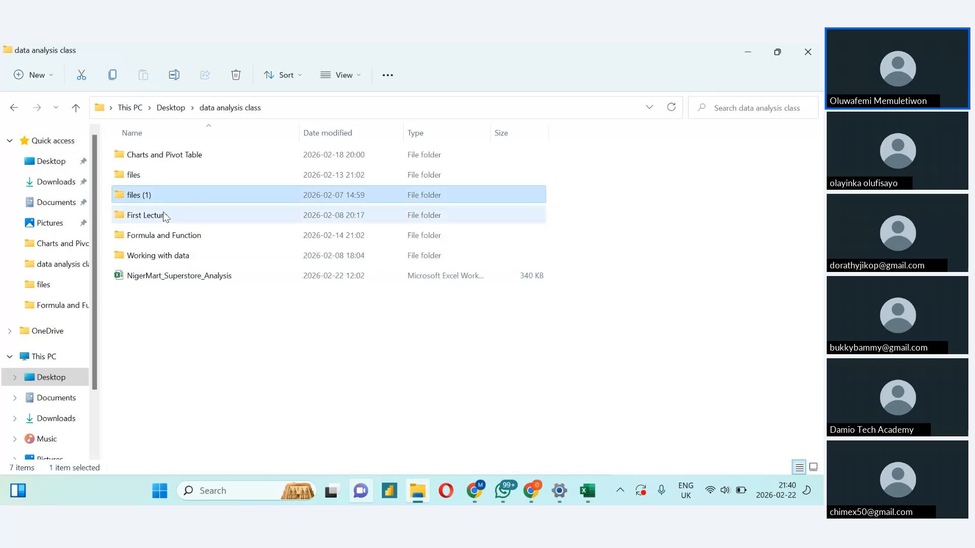
double_click(163, 214)
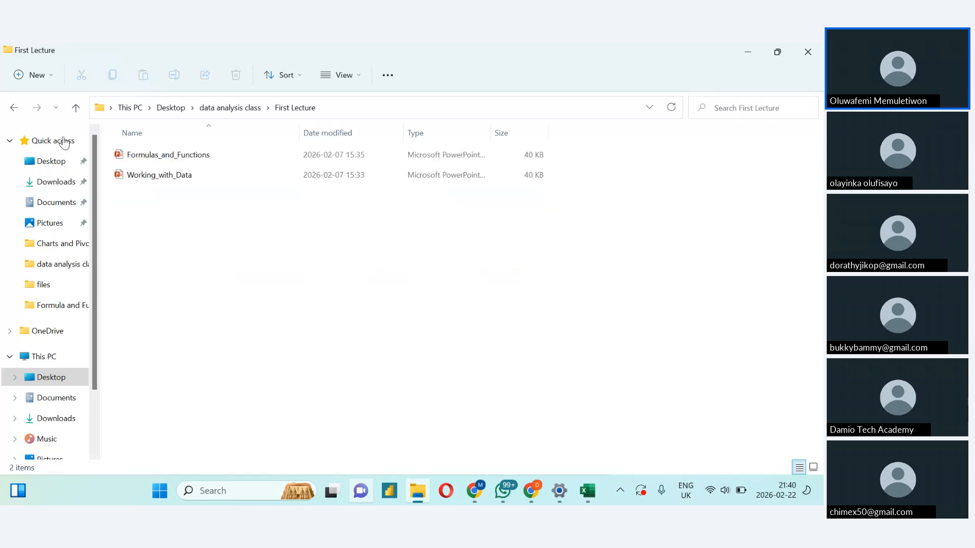
click(14, 109)
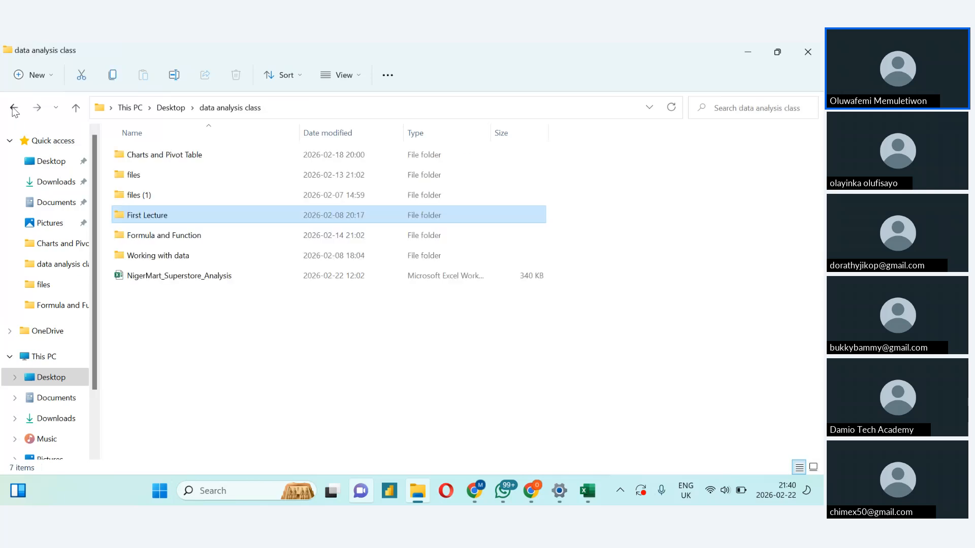
double_click(140, 257)
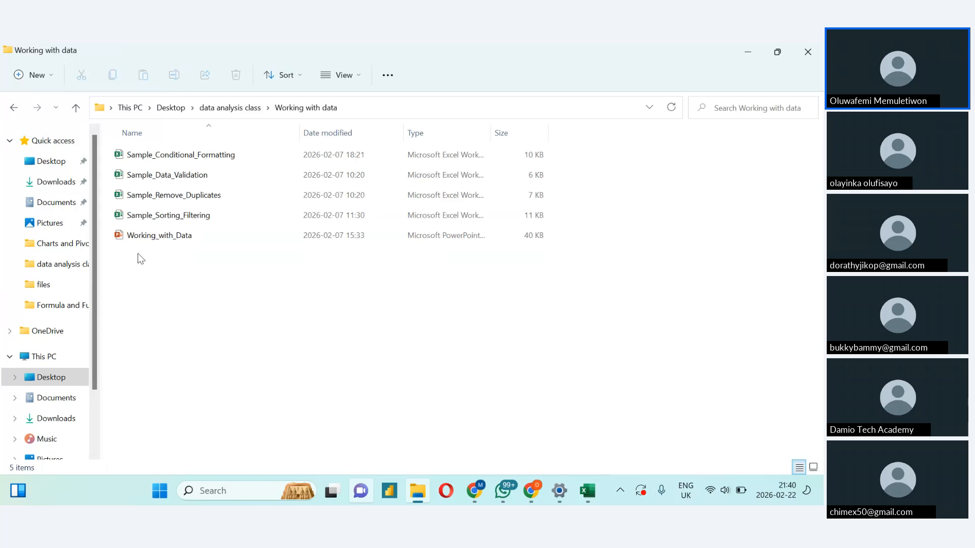
click(14, 108)
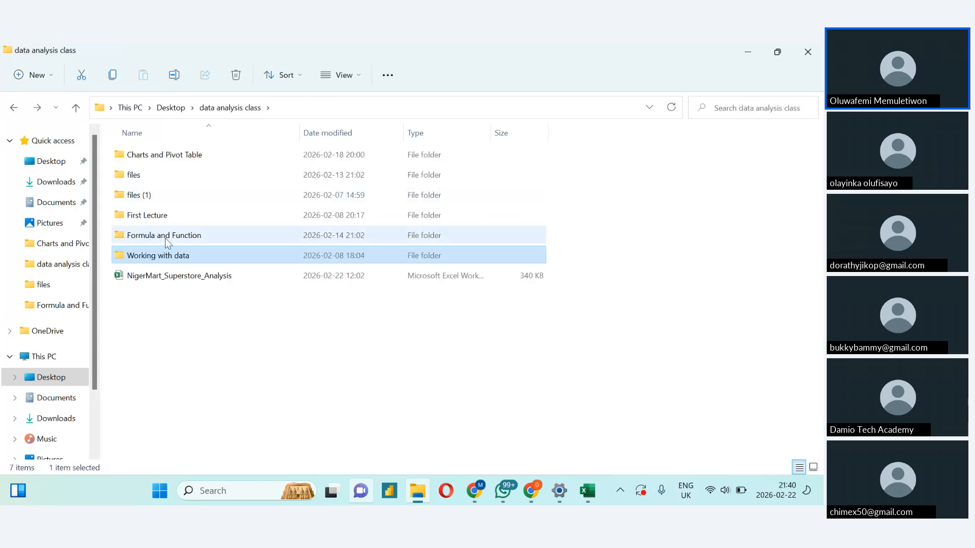
Step: Open the Excel_Take_Home_Assignment workbook from the Formula and Function folder in Excel
click(166, 240)
double_click(166, 239)
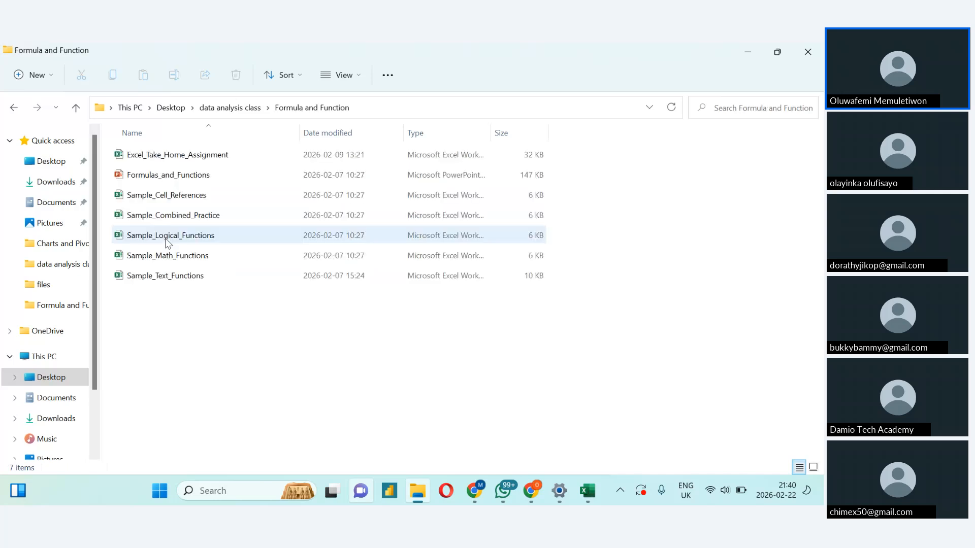
click(172, 161)
key(alt+Tab)
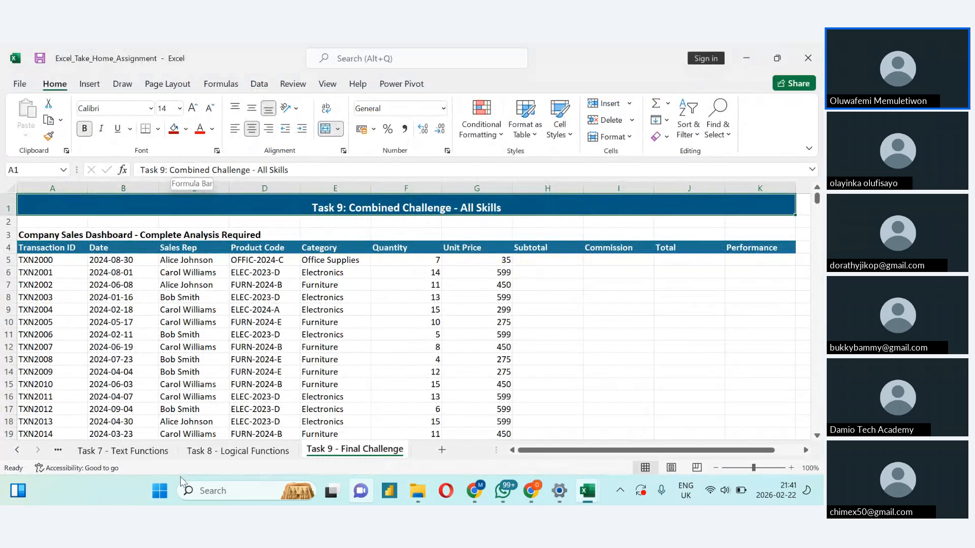
Step: Examine the instructions on the Task 7 - Text Functions and Task 1 - Sort & Filter sheets, down to the Task 1E answer
click(122, 451)
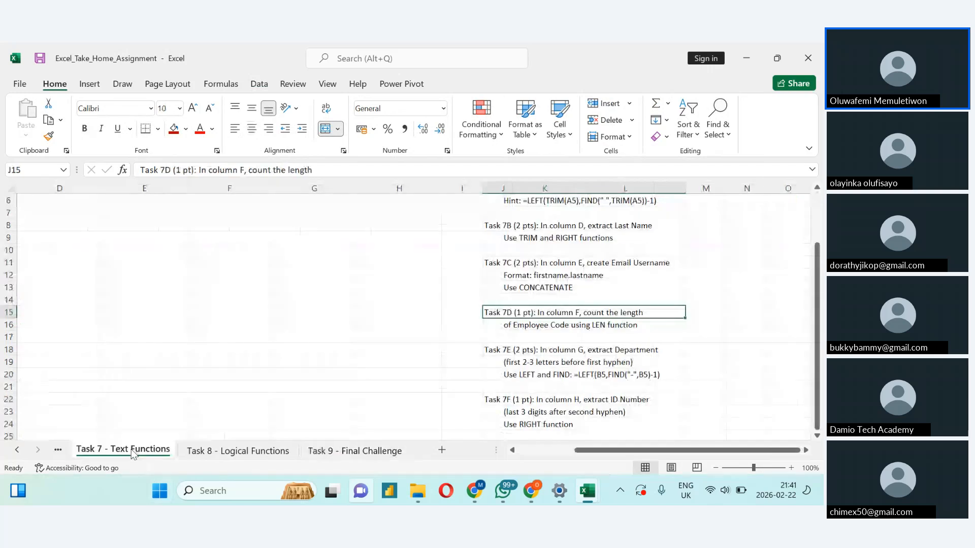
click(18, 450)
click(19, 450)
click(18, 450)
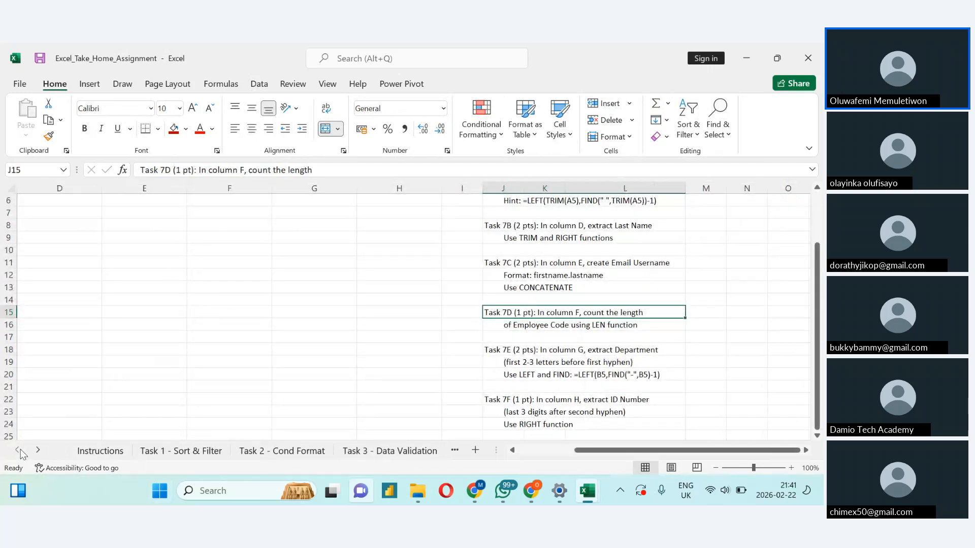
click(136, 456)
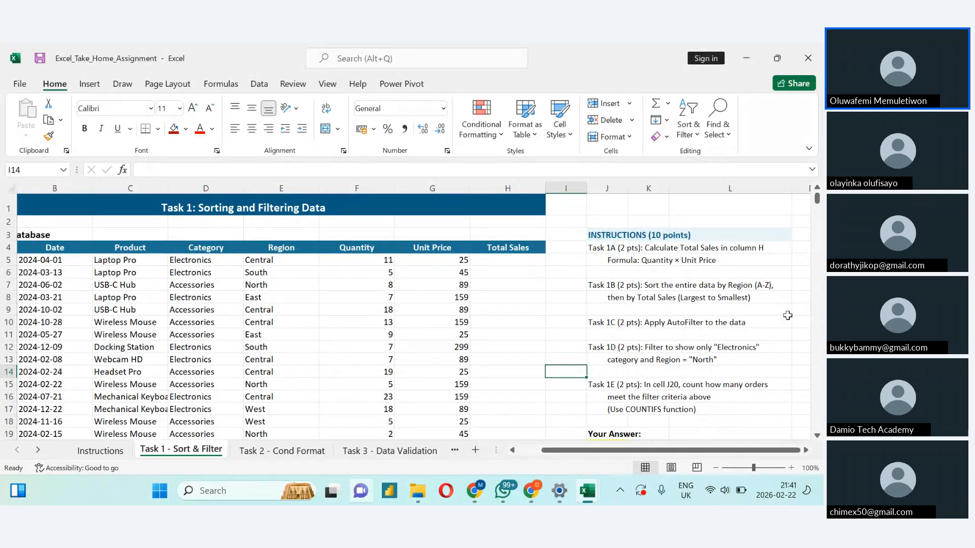
drag(816, 200, 823, 257)
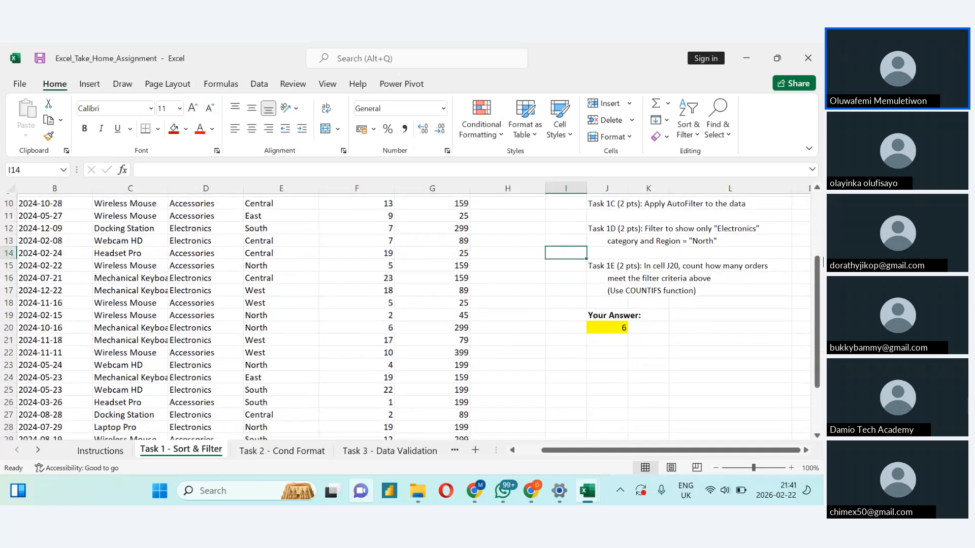
Step: Inspect the COUNTIFS formula behind the Task 1E answer in cell J20
click(603, 322)
double_click(603, 322)
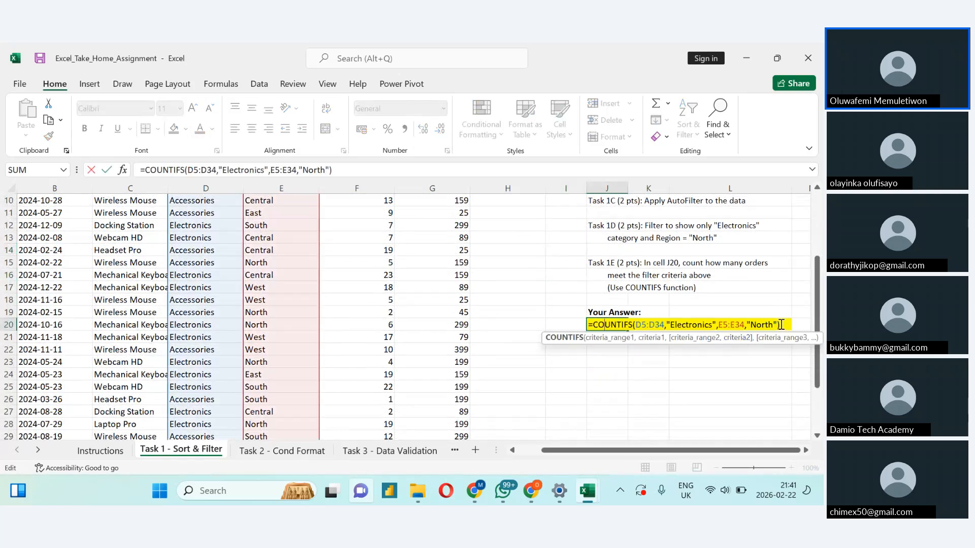
click(782, 325)
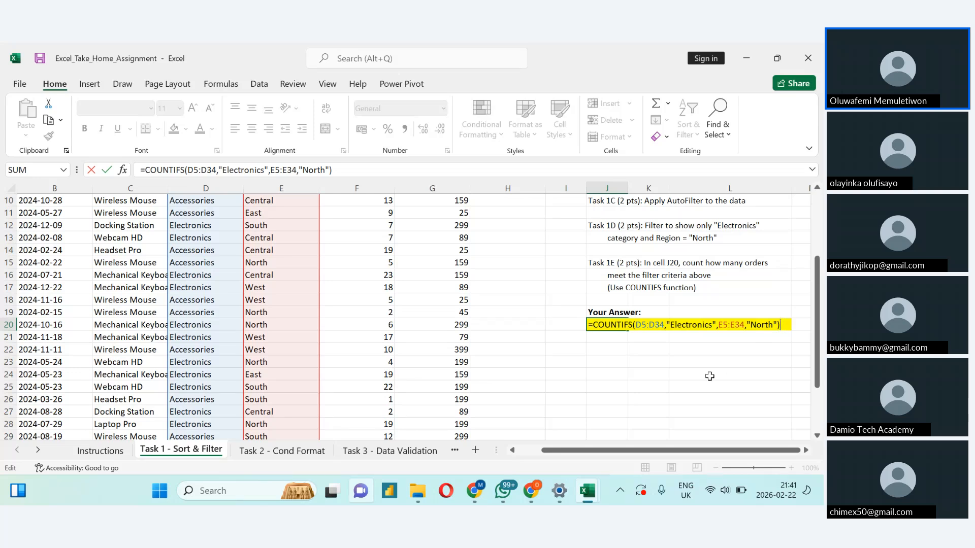
click(582, 350)
Step: Enter a COUNT formula in cell J24 over the Quantity values, =COUNT(F5:F34)
click(597, 369)
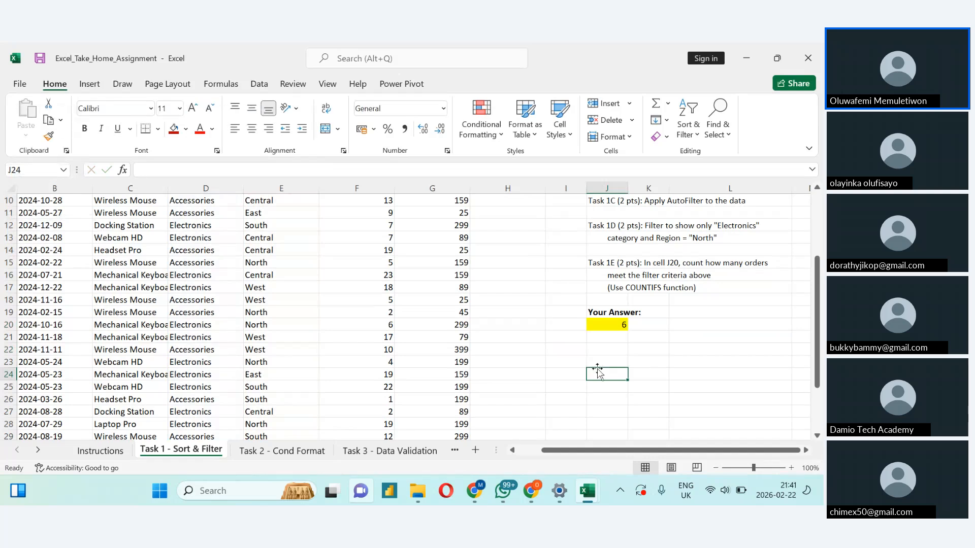
text(=cou)
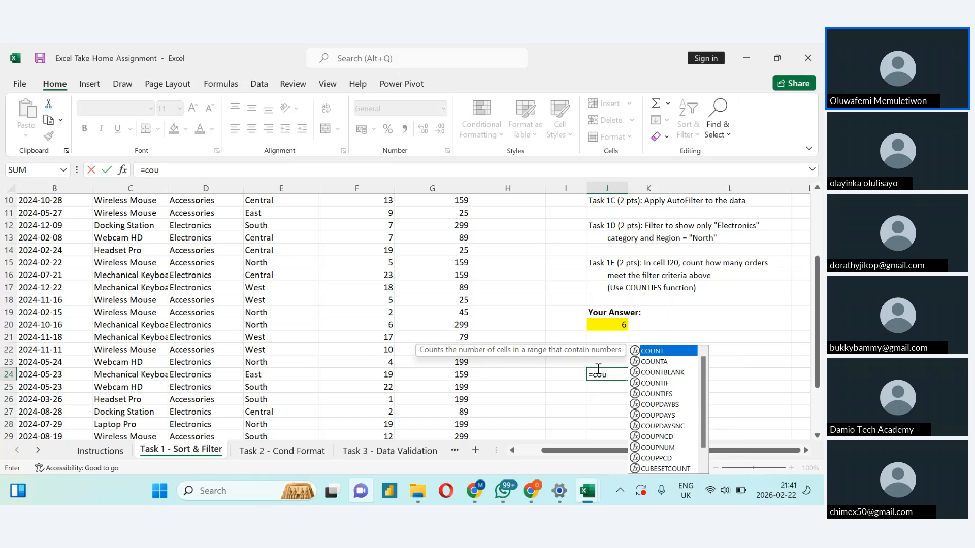
text(nt)
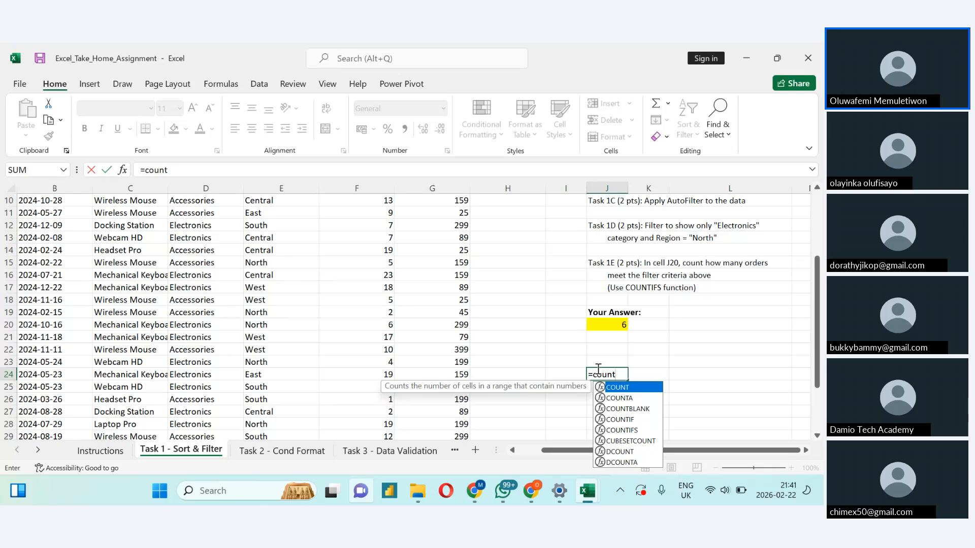
text(()
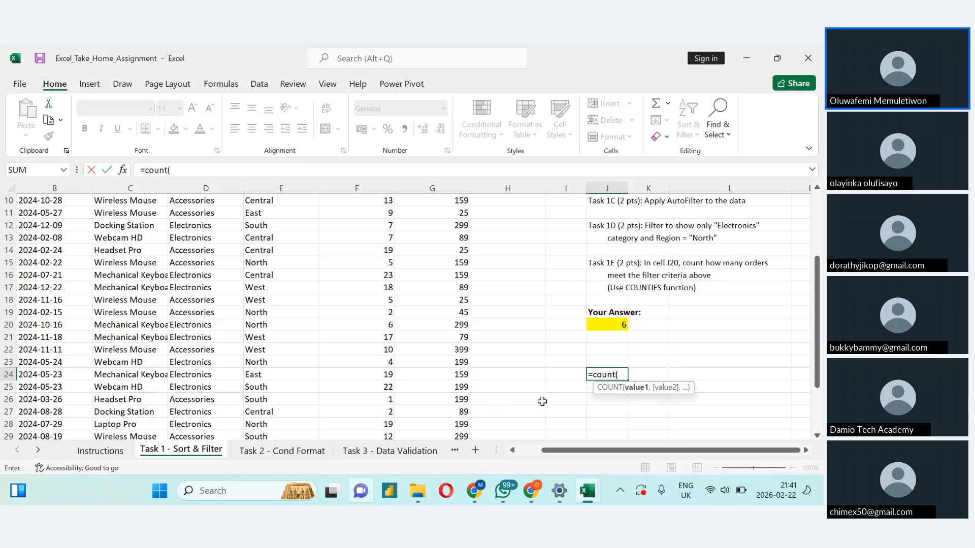
key(Up)
click(378, 225)
key(Up)
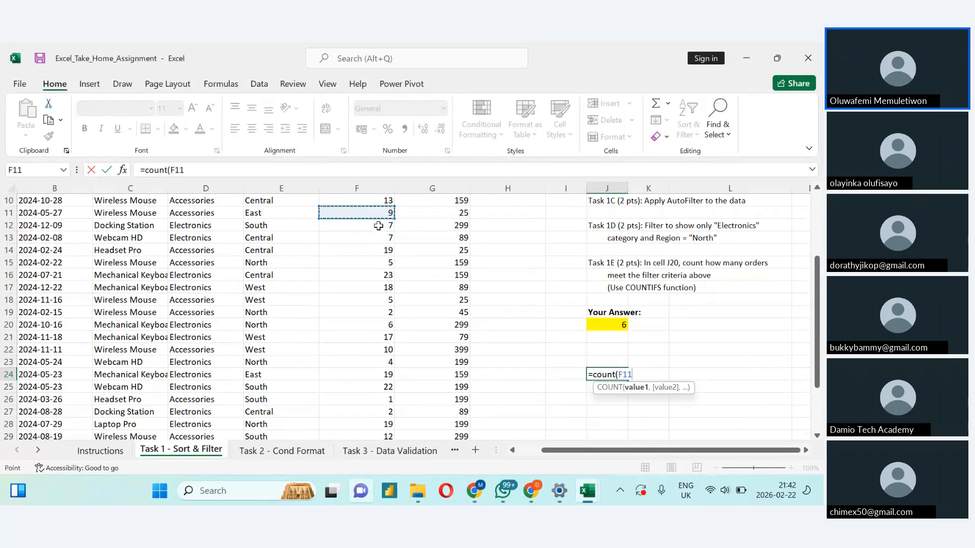
key(Up)
key(Up)
key(Up)
key(Up)
key(Up)
key(Up)
key(Up)
key(Up)
key(Up)
key(Down)
key(Down)
key(Down)
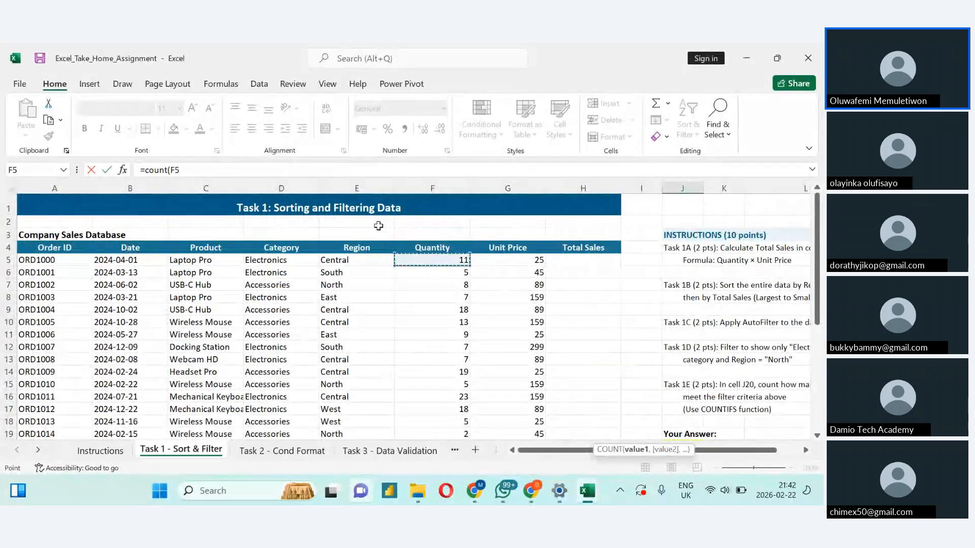
key(ctrl+shift+Down)
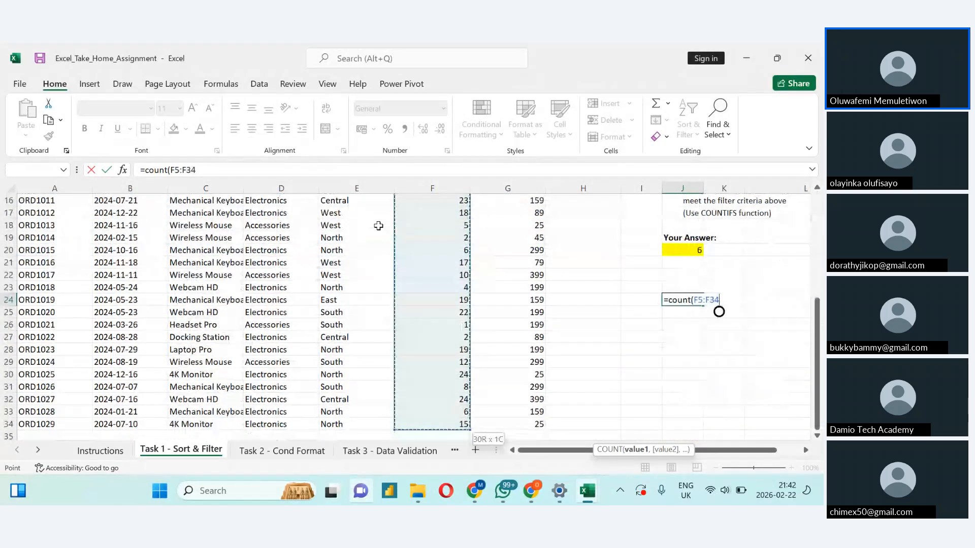
text())
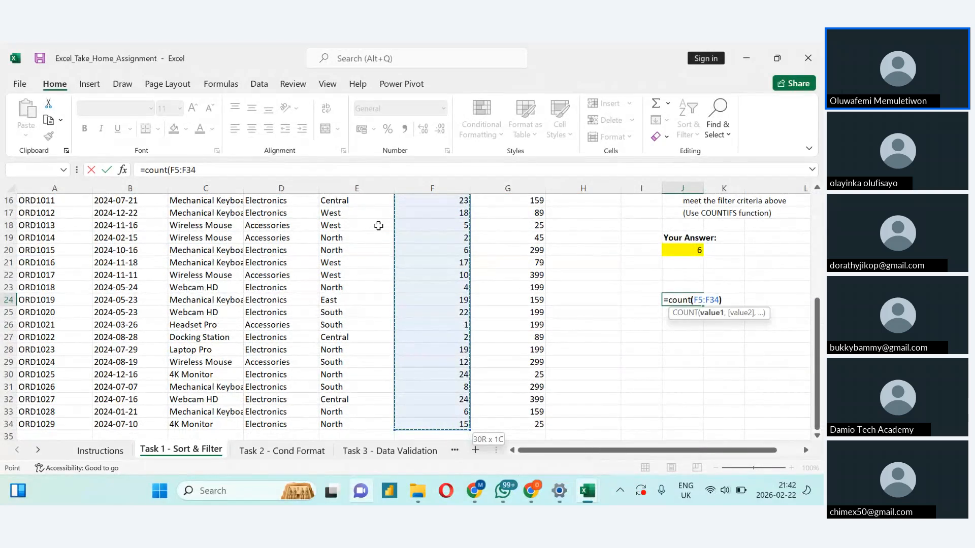
key(Return)
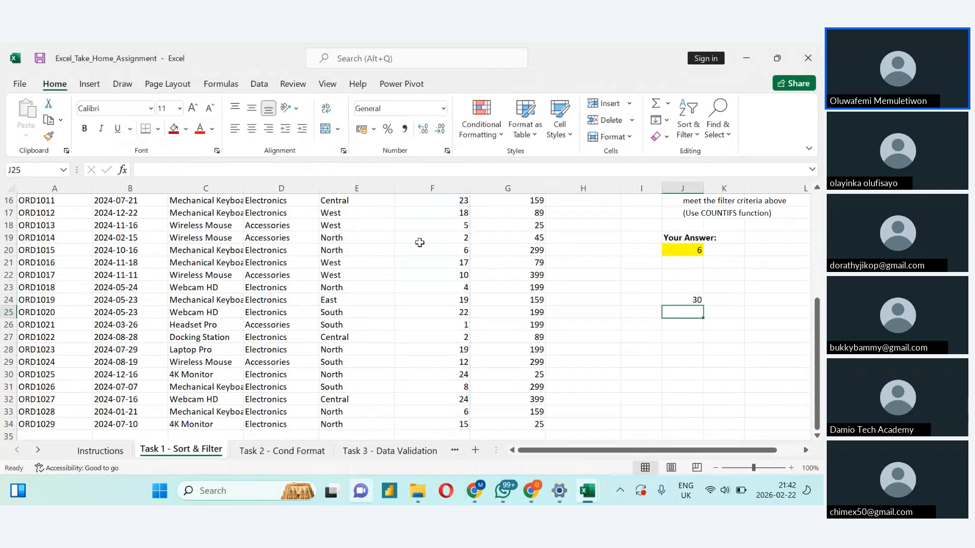
Step: Review the COUNT formula in J24 and extend its range to F5:F35
double_click(692, 300)
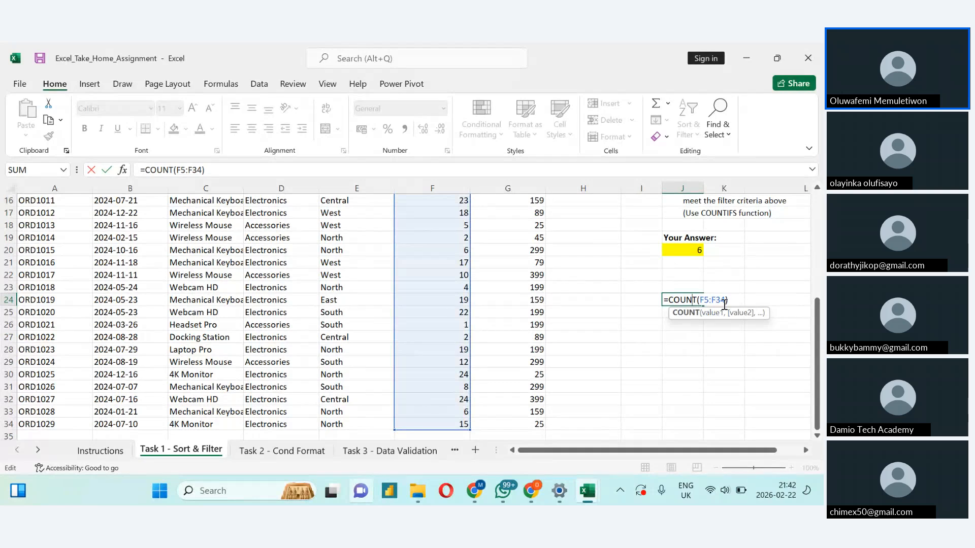
key(Return)
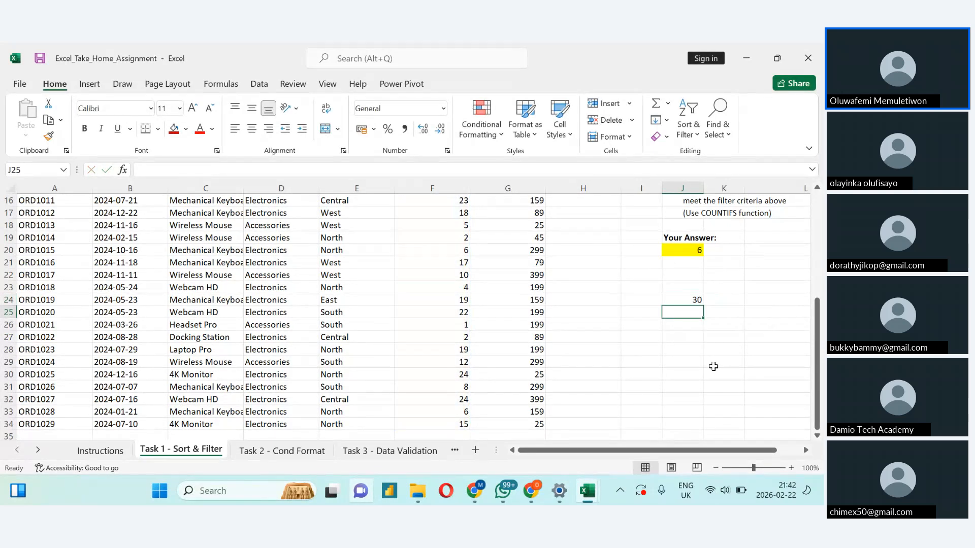
double_click(689, 302)
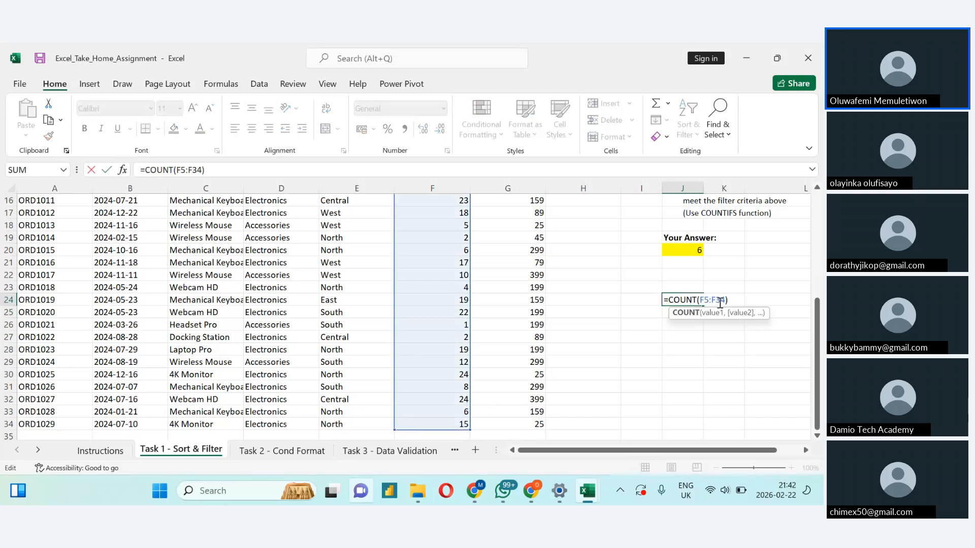
click(720, 302)
key(BackSpace)
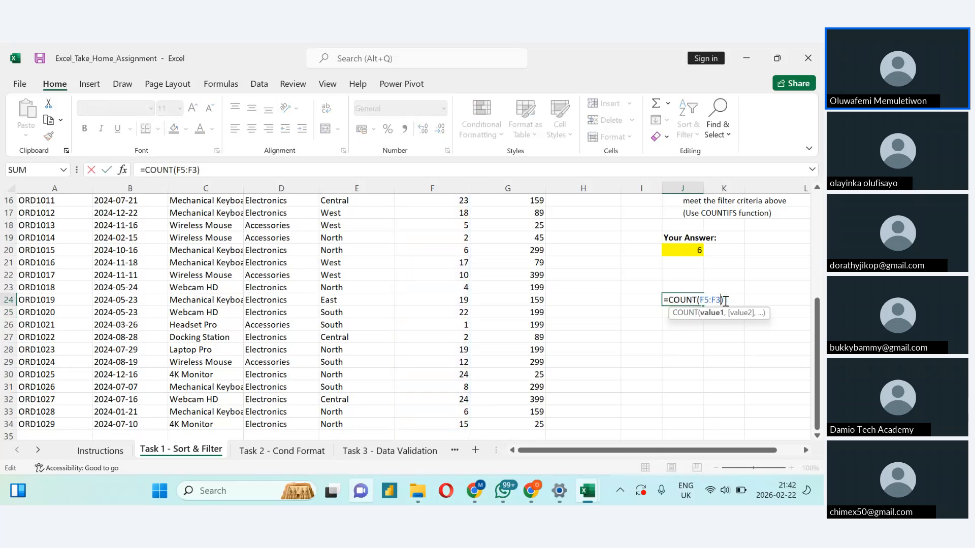
text(5))
key(Return)
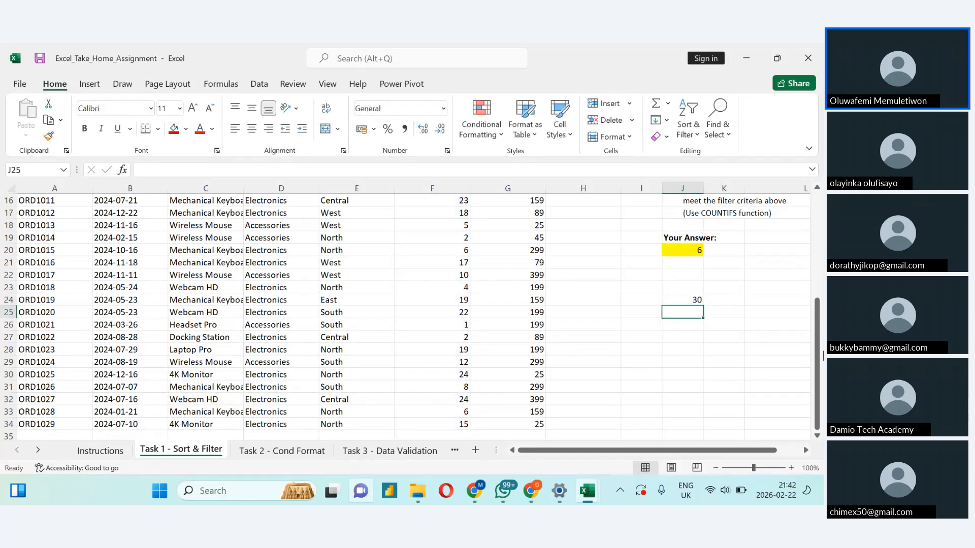
Step: Examine the last cells of the Quantity column, from F35 up to F30
click(439, 436)
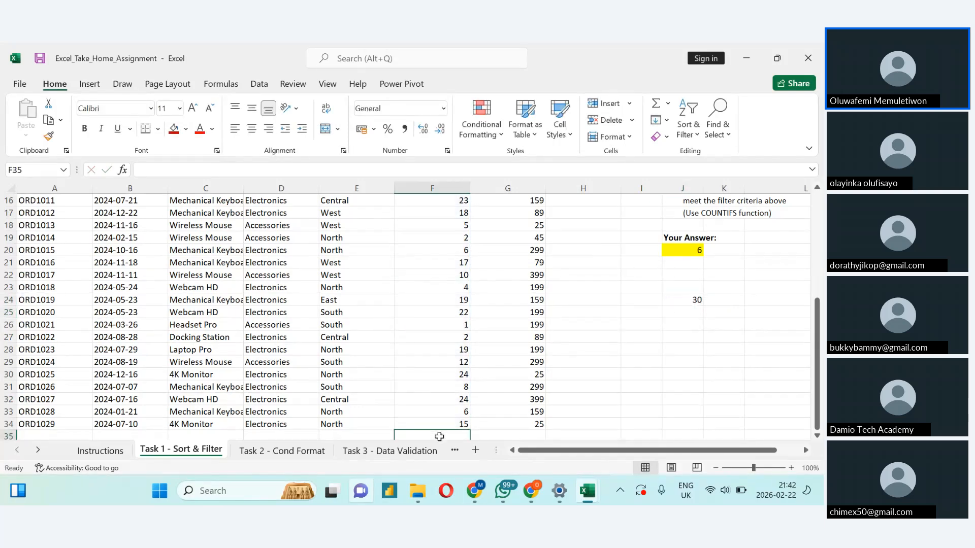
click(817, 436)
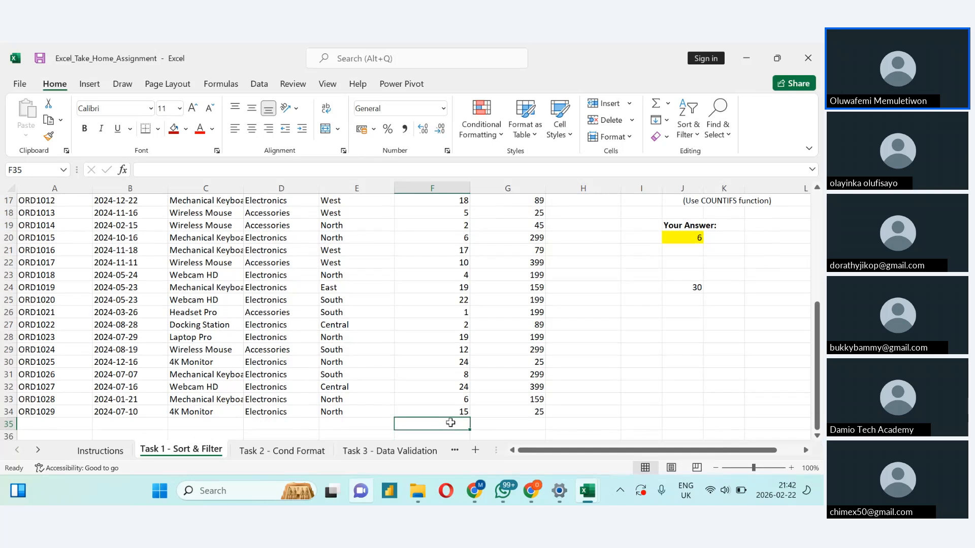
key(Up)
key(Up)
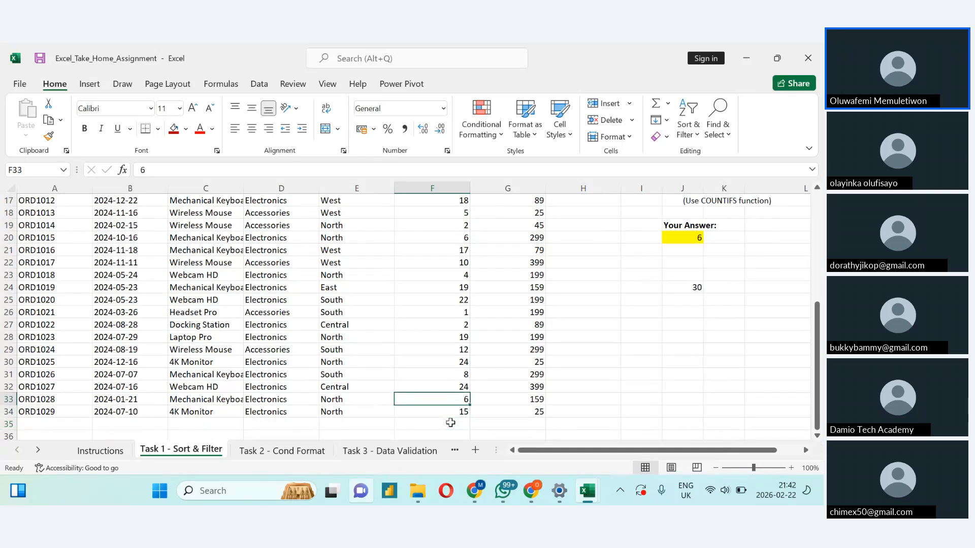
key(Up)
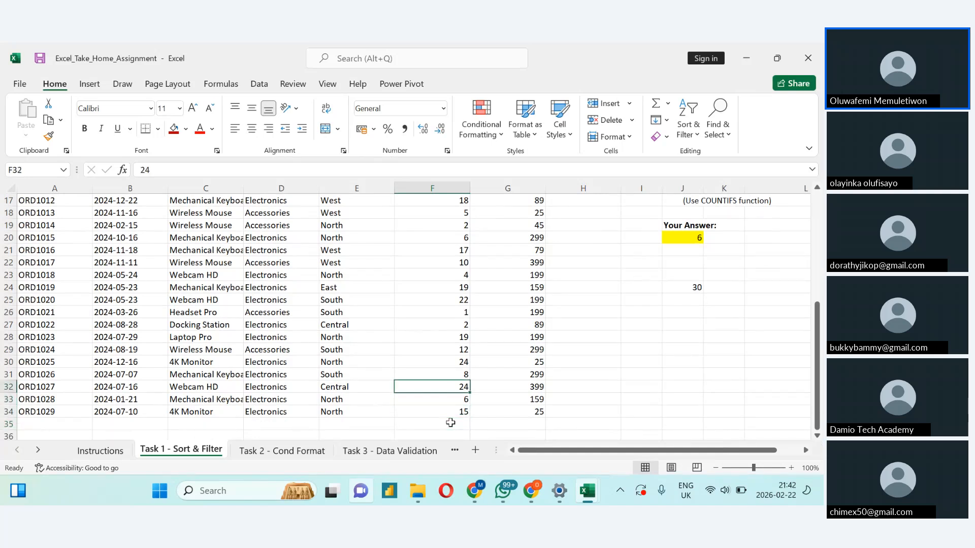
key(Up)
key(Up)
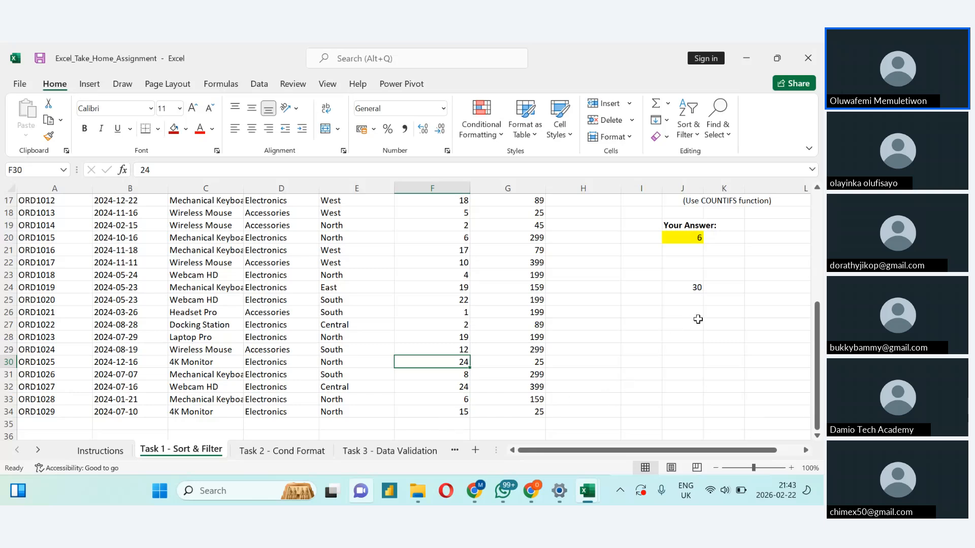
Step: Enter a COUNT formula in cell J26 over the Region text values, =COUNT(E5:E34)
double_click(683, 313)
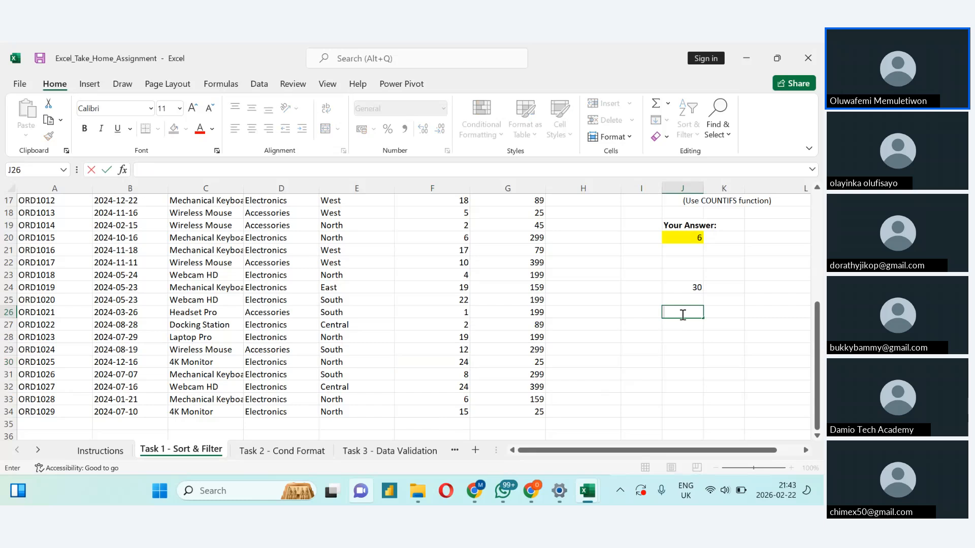
text(=count)
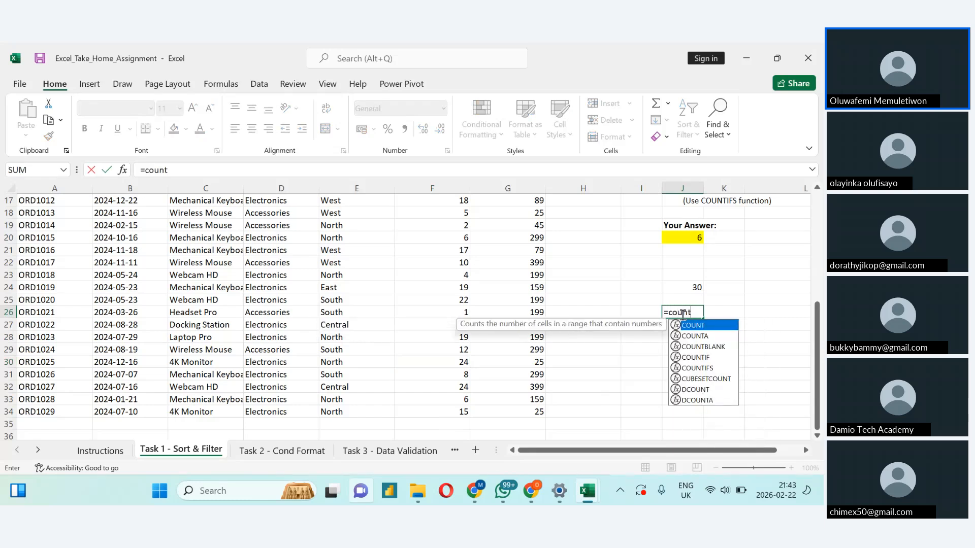
text(()
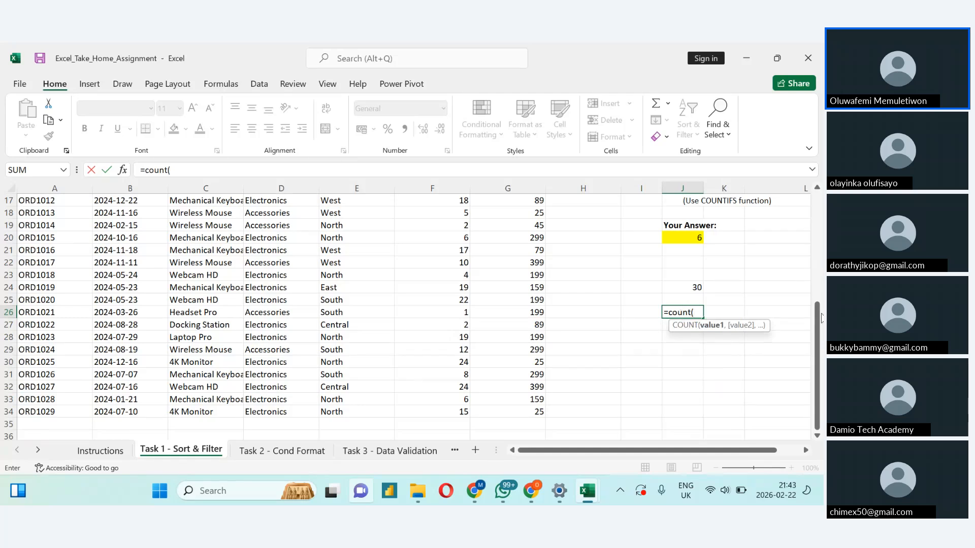
scroll(821, 322, up, 4)
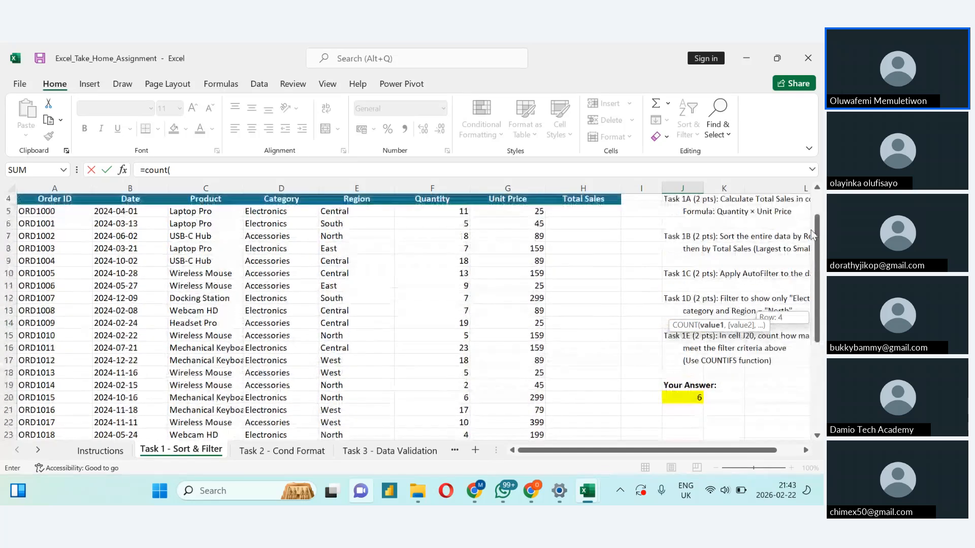
click(359, 211)
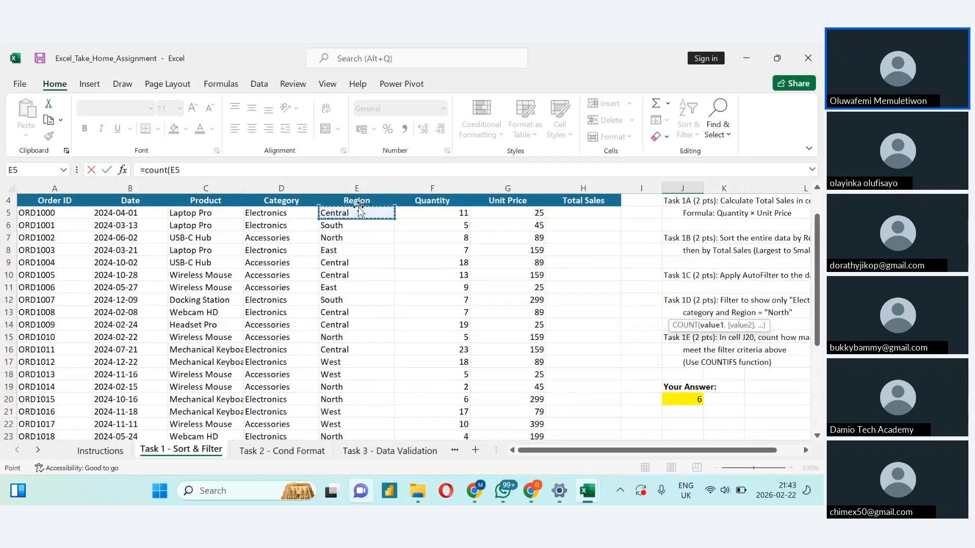
key(ctrl+shift+Down)
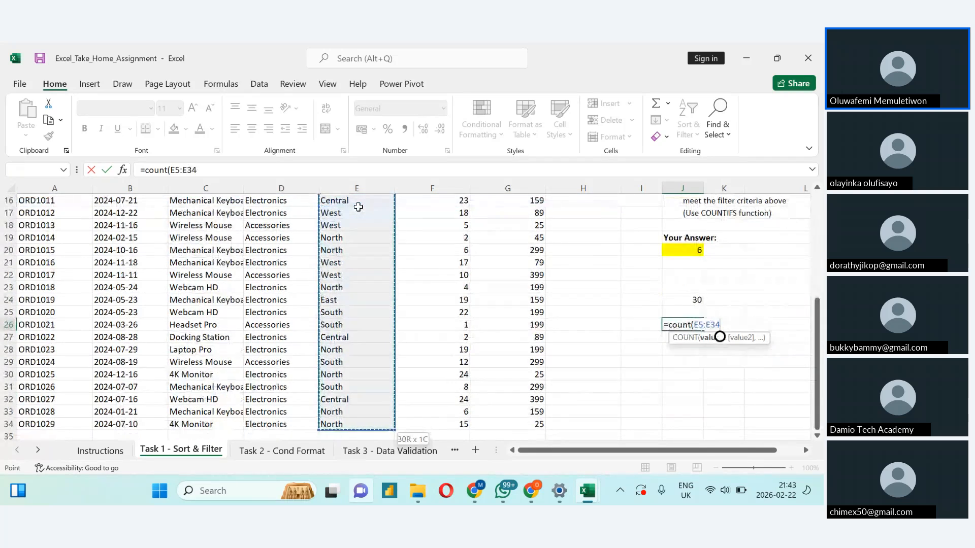
text())
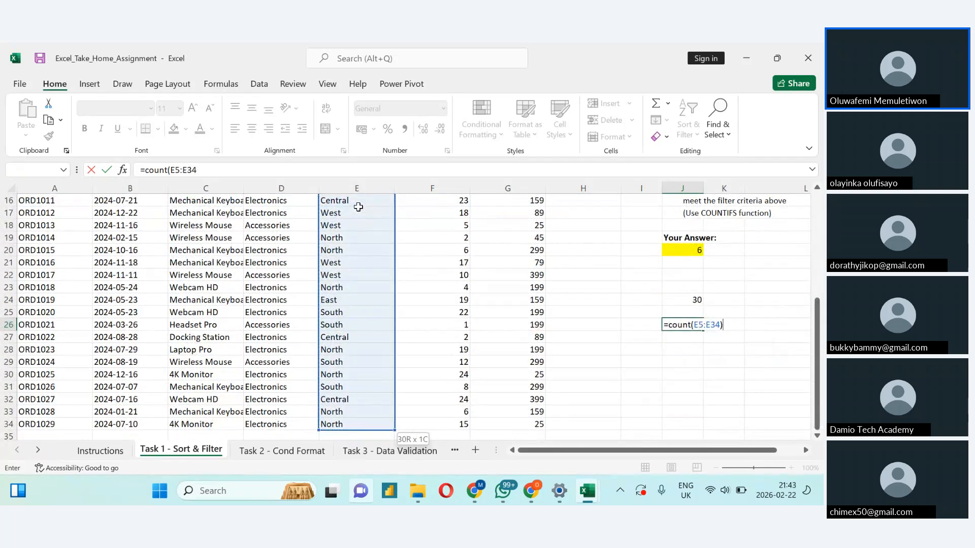
key(Return)
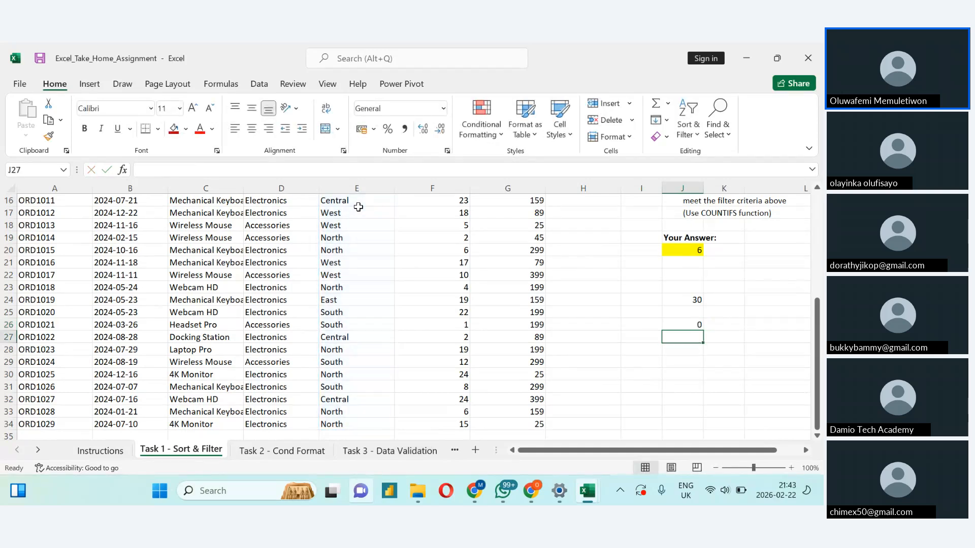
Step: Compare the text entries at the end of the Region column with the numeric entries from the start of the Quantity column
click(337, 425)
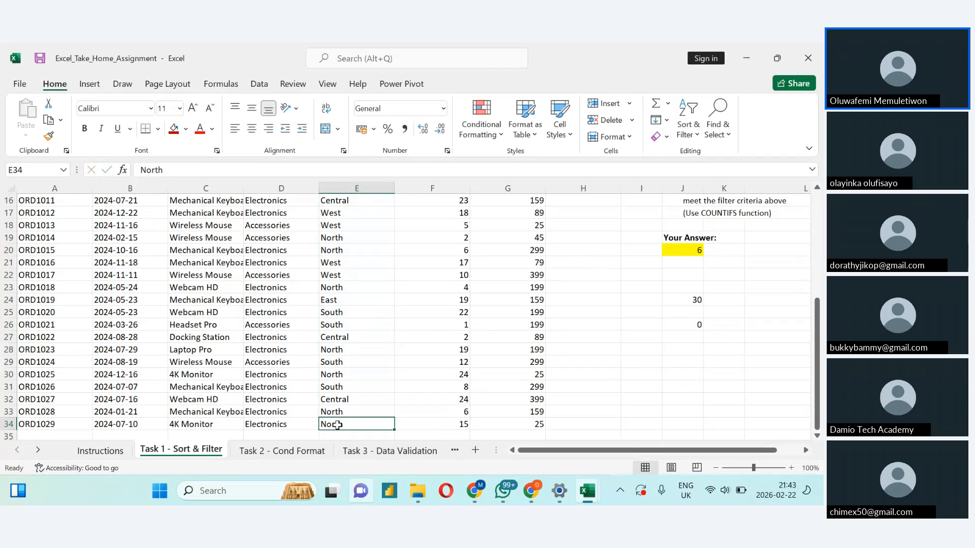
click(339, 412)
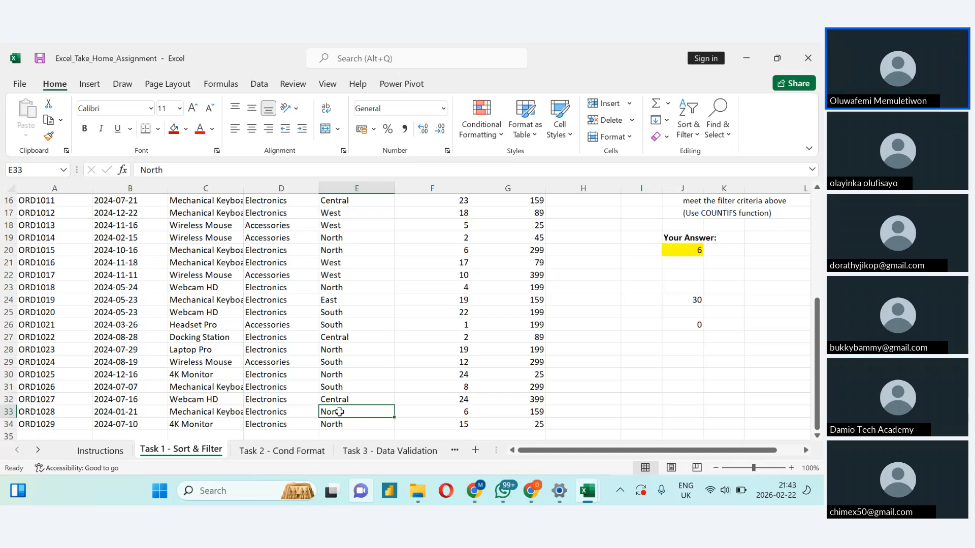
key(Right)
key(Up)
key(Up)
key(Up)
key(Up)
key(Up)
key(Up)
key(Up)
key(Up)
key(Up)
key(Up)
key(Up)
key(Up)
key(Up)
key(Up)
key(Up)
key(Up)
key(Up)
key(Up)
key(Up)
key(Up)
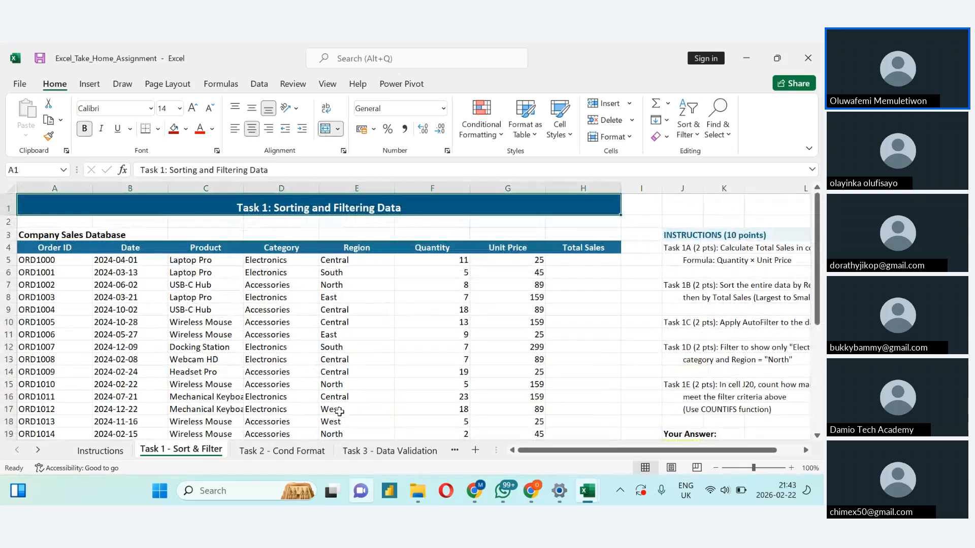
key(Down)
key(Down)
key(Down)
key(Down)
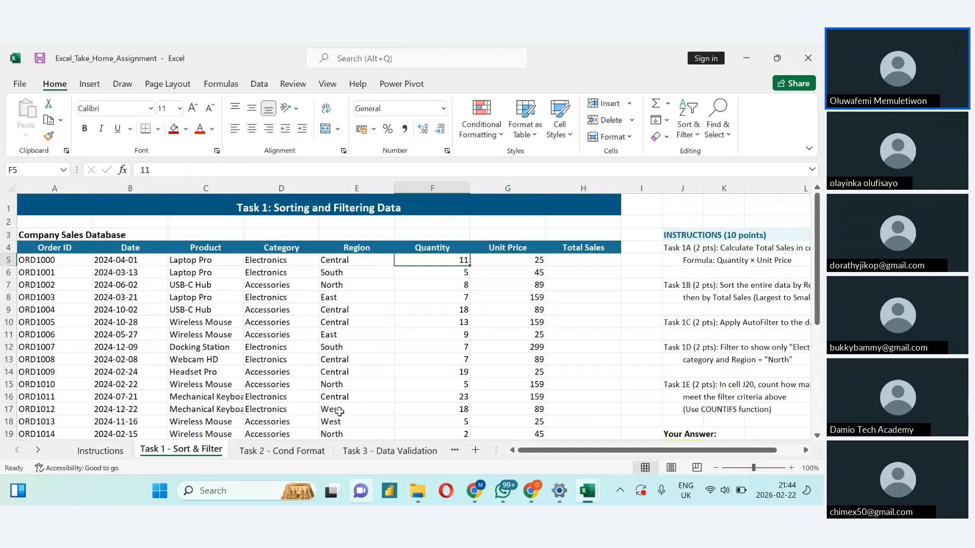
key(Down)
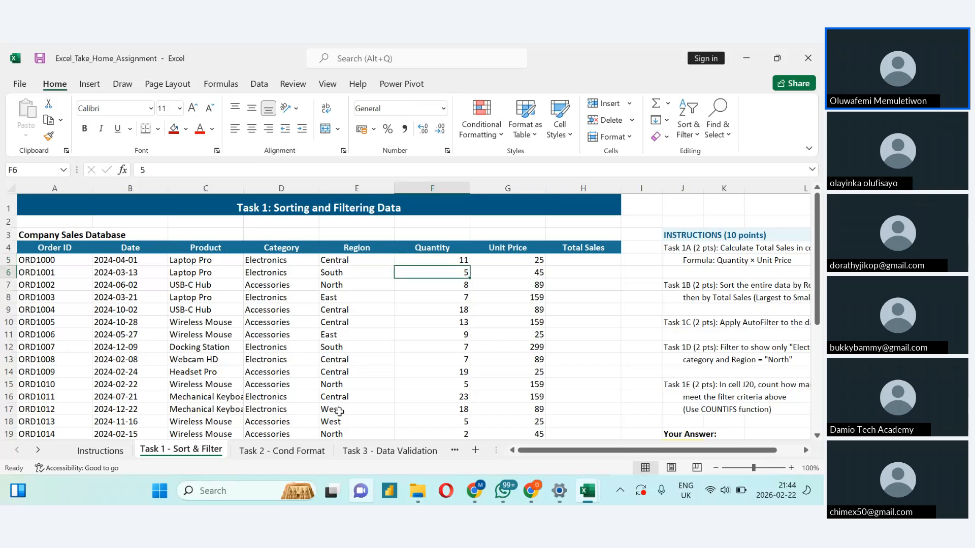
key(Down)
key(Down)
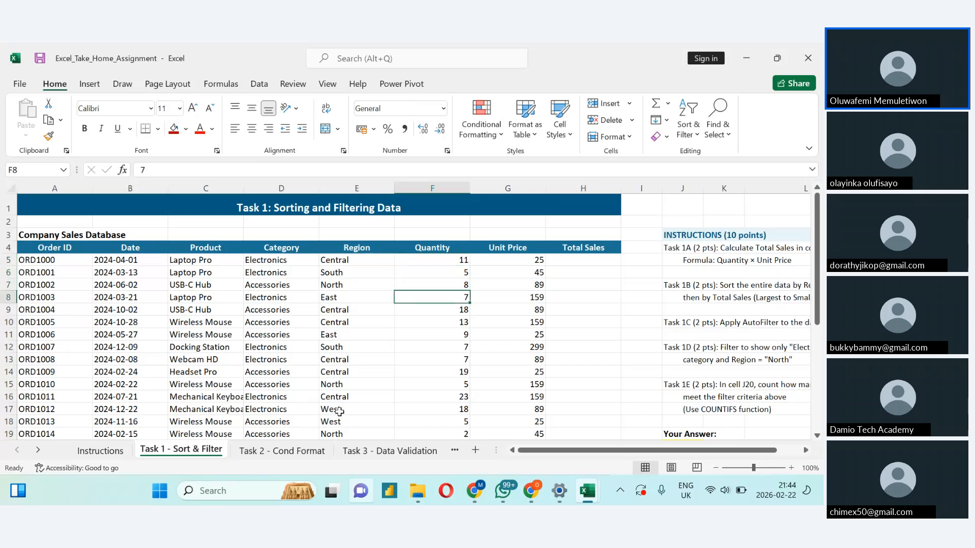
Step: Compare the numeric entries at the start of the Quantity column with the text entries in the Region column
key(Down)
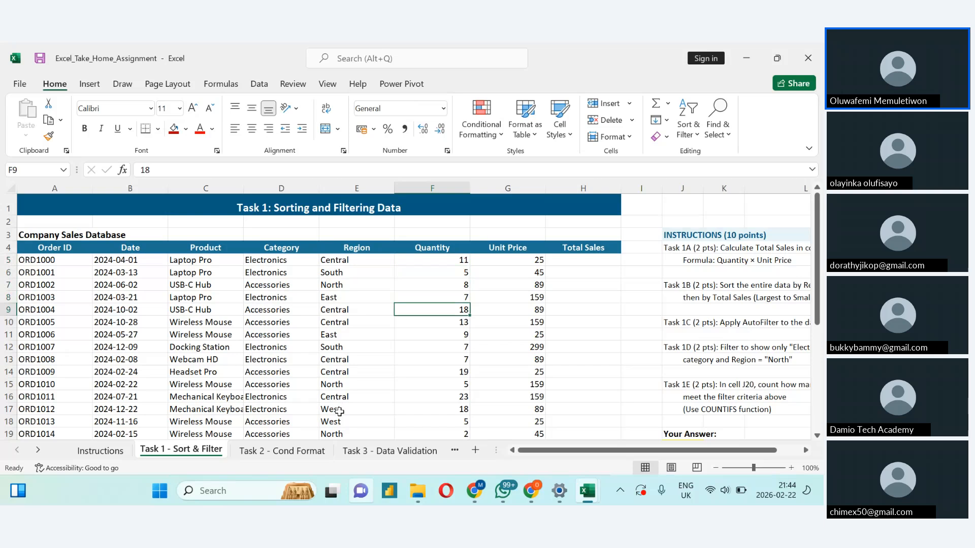
key(Up)
key(Up)
key(Up)
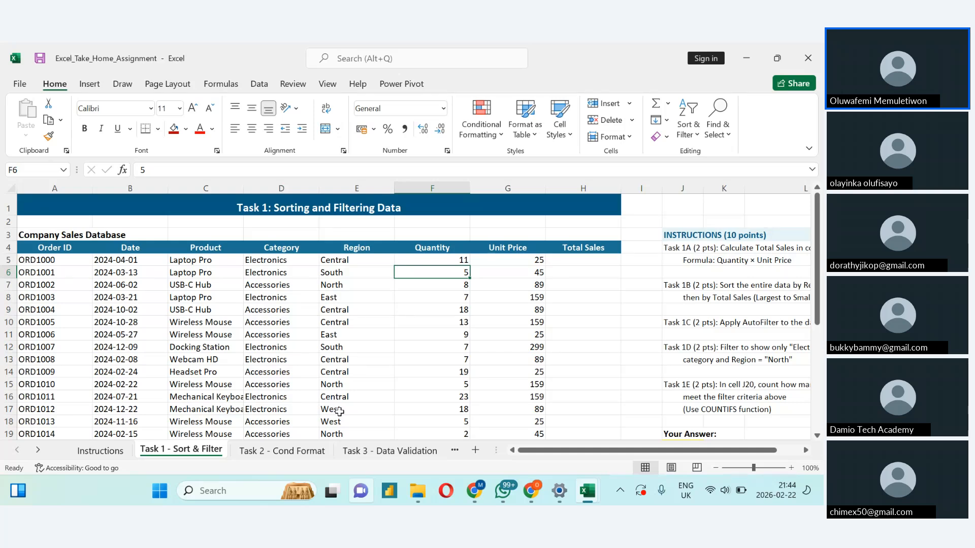
key(Down)
key(Down)
key(Down)
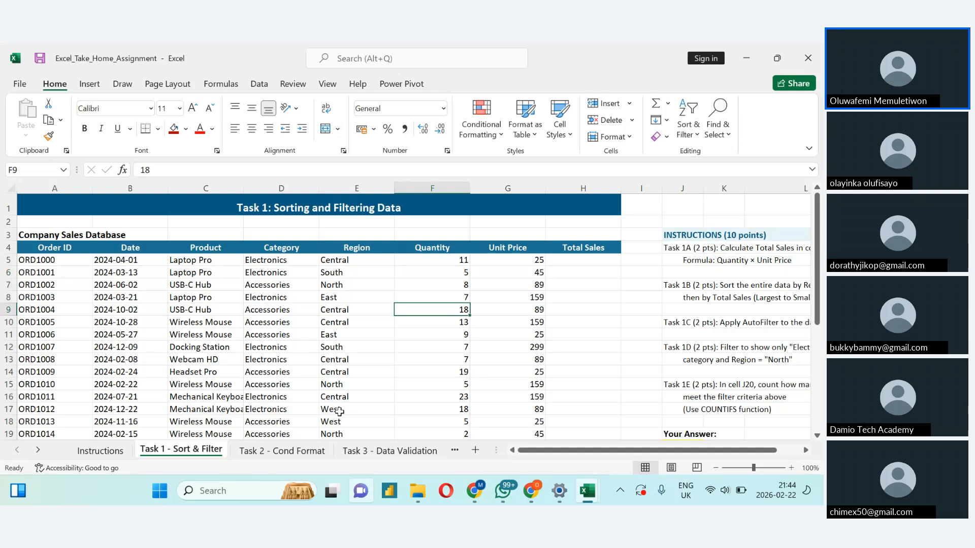
click(342, 262)
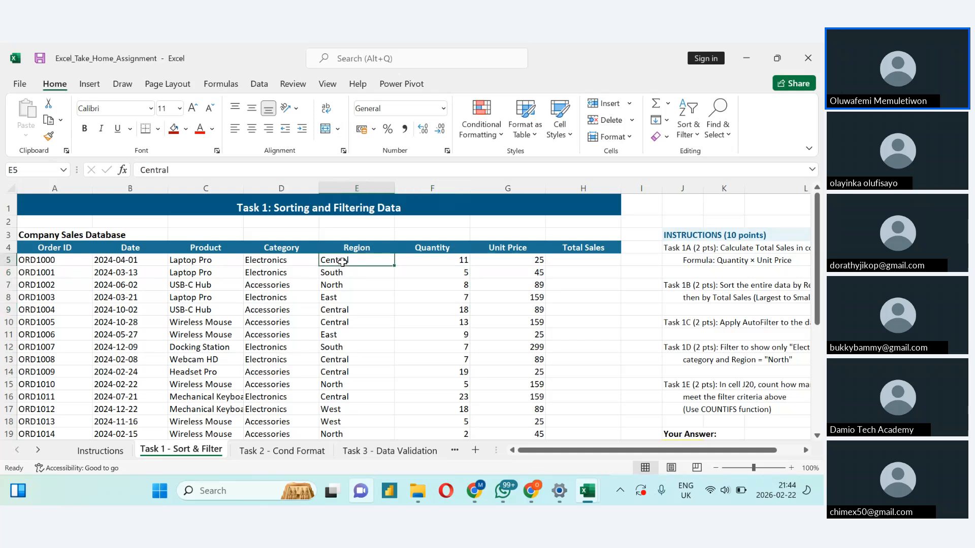
key(Down)
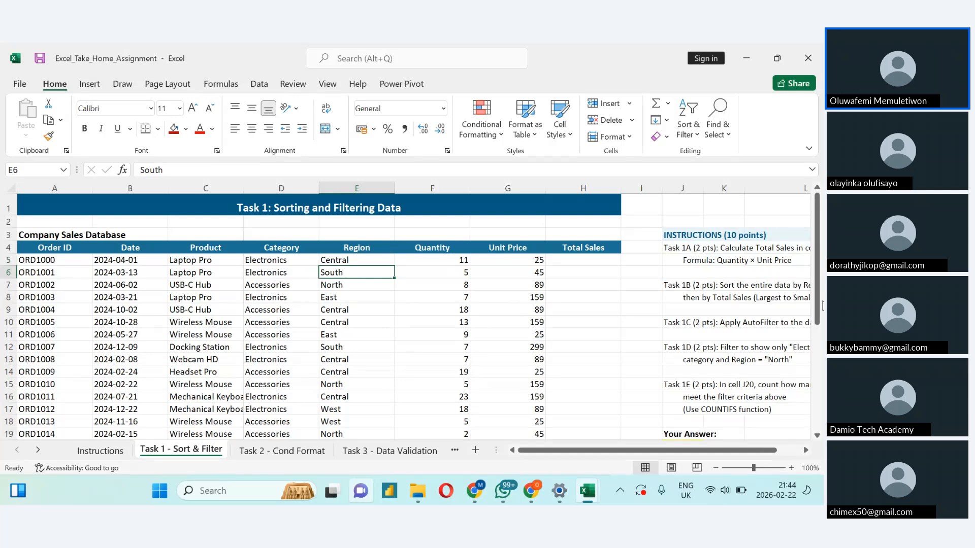
drag(821, 304, 821, 380)
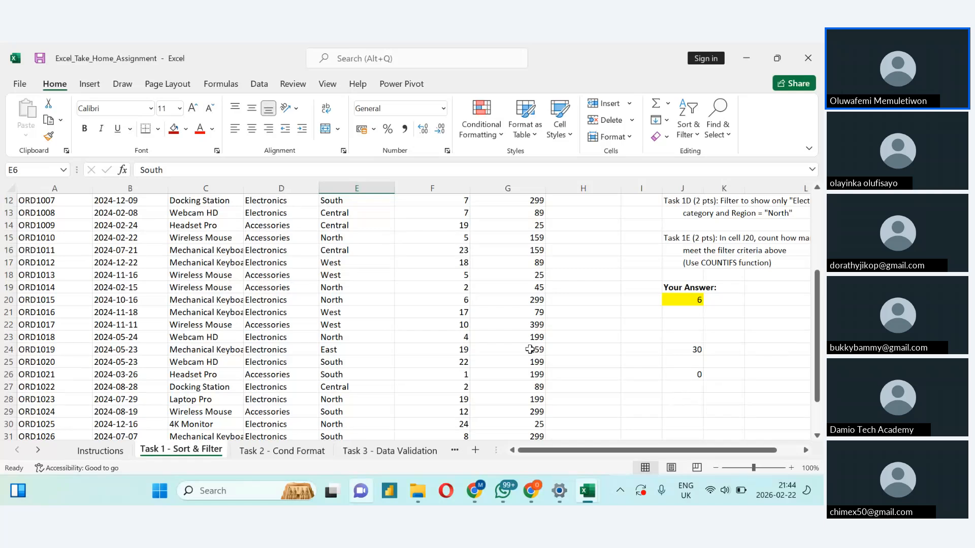
click(353, 323)
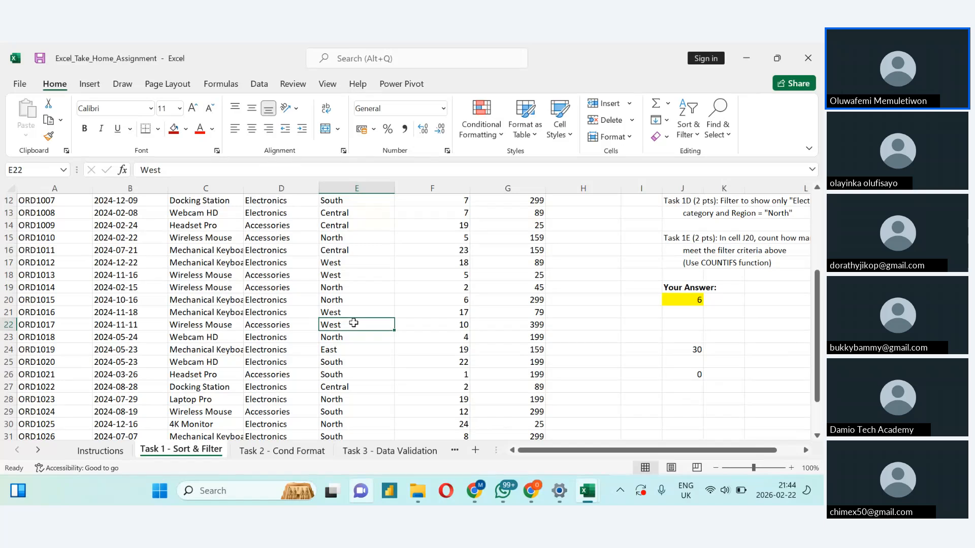
Step: Enter a COUNTA formula in cell J28 over the Region values from row 12 to 29, =COUNTA(E12:E29)
click(664, 396)
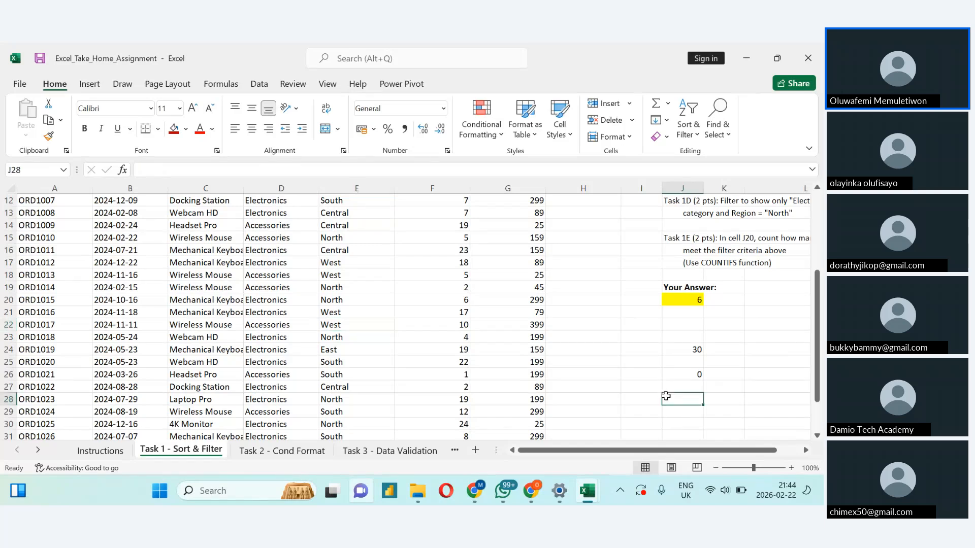
text(=coun)
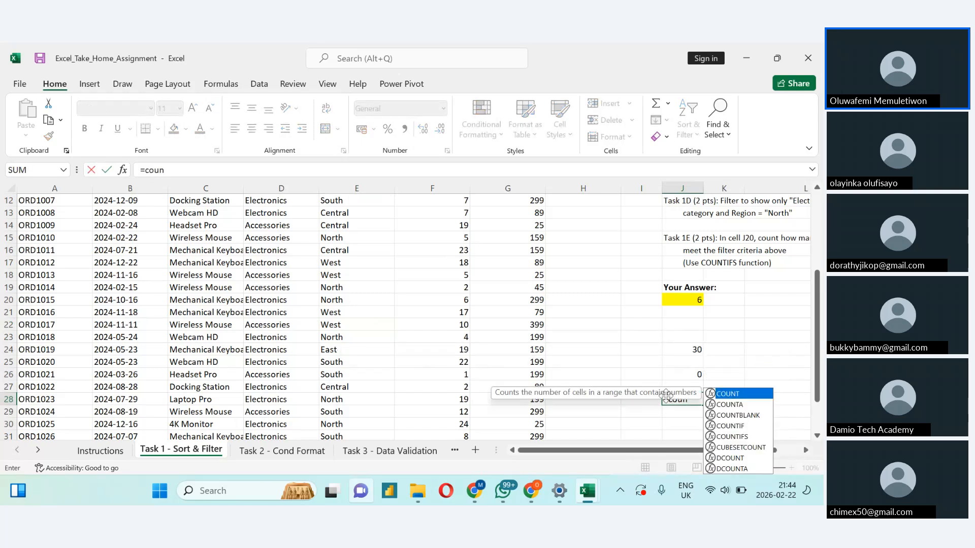
key(Down)
key(Tab)
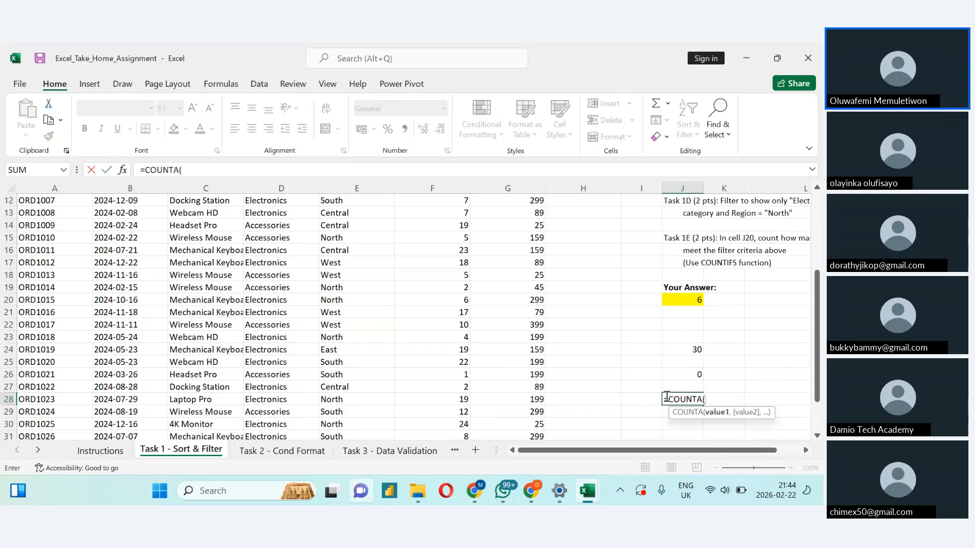
click(342, 199)
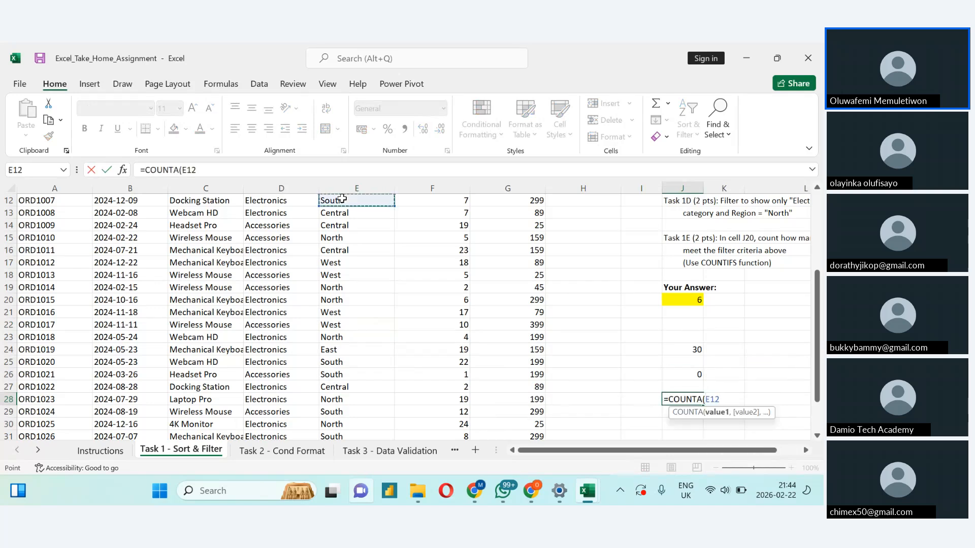
key(shift+Down)
key(shift+Down)
key(shift+Down)
key(shift+Down)
key(shift+Down)
key(shift+Down)
key(shift+Down)
key(shift+Down)
key(shift+Down)
key(shift+Down)
key(shift+Down)
key(shift+Down)
key(shift+Down)
key(shift+Down)
key(shift+Down)
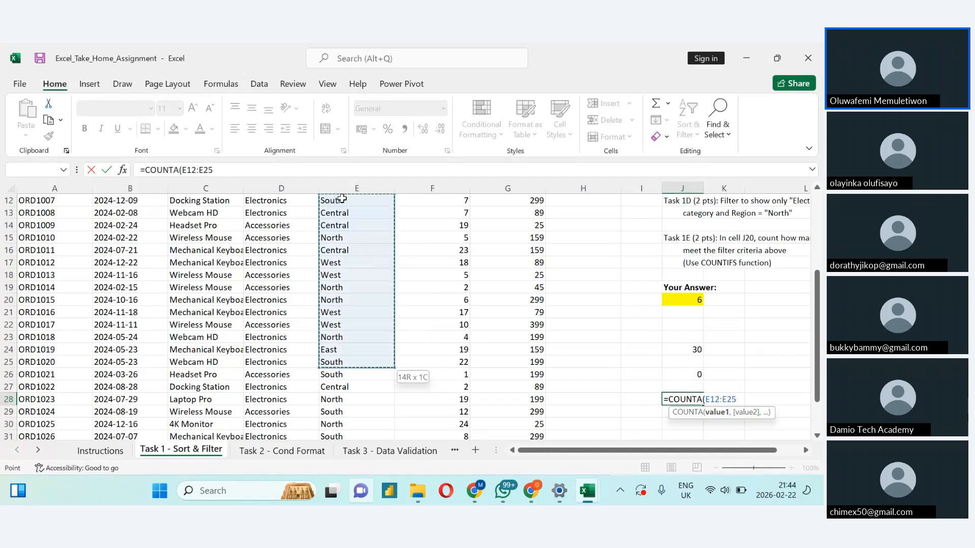
key(shift+Down)
key(shift+Down)
text())
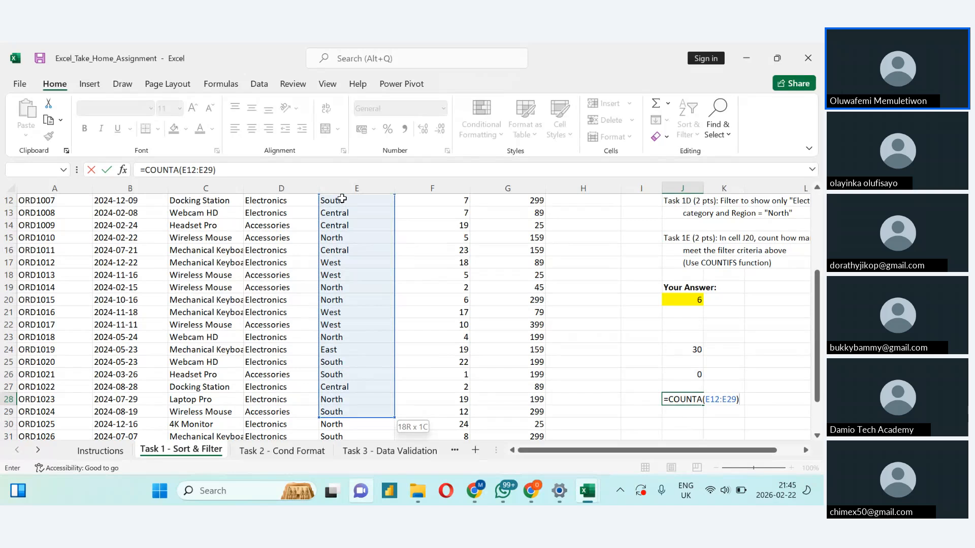
key(Return)
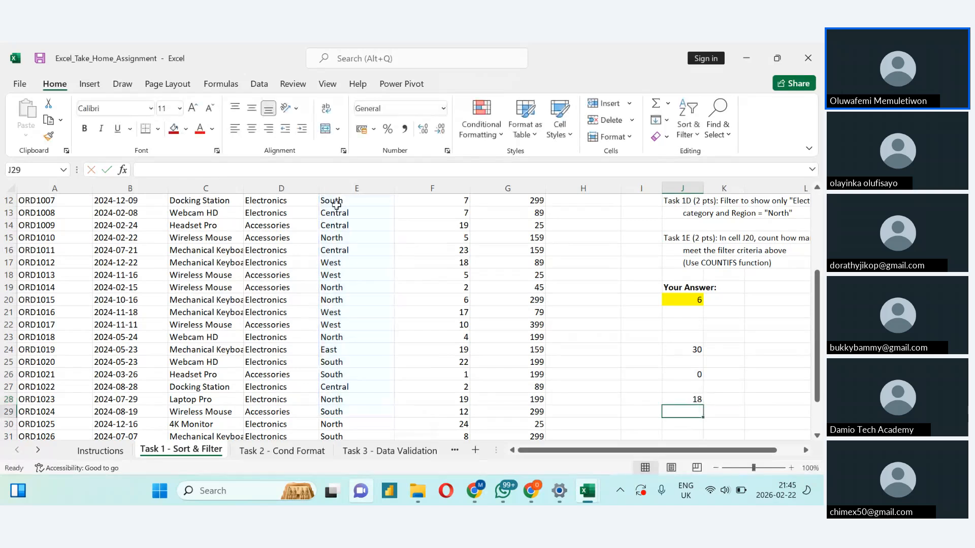
Step: Examine the Region text entries from E13 down to E18 and the Category entry in D20
click(336, 214)
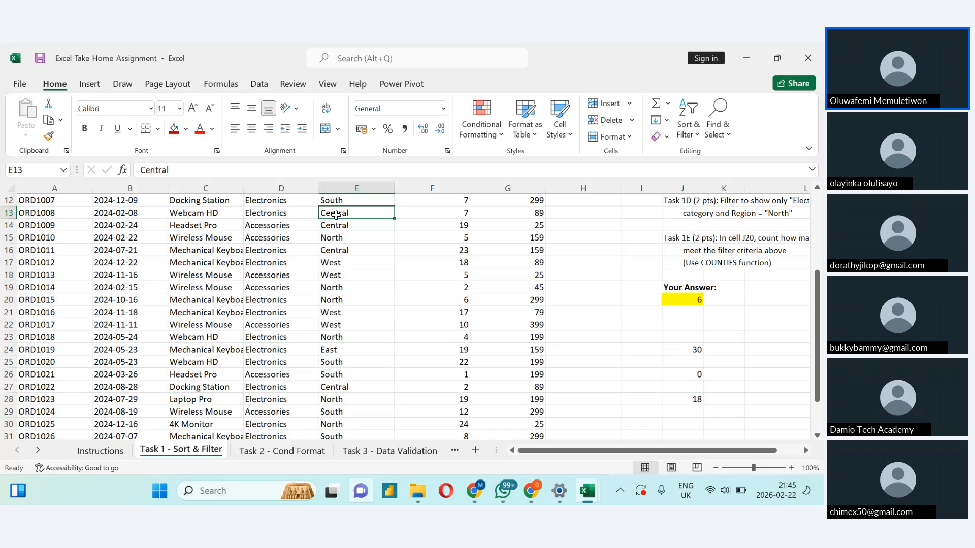
key(Down)
key(Down)
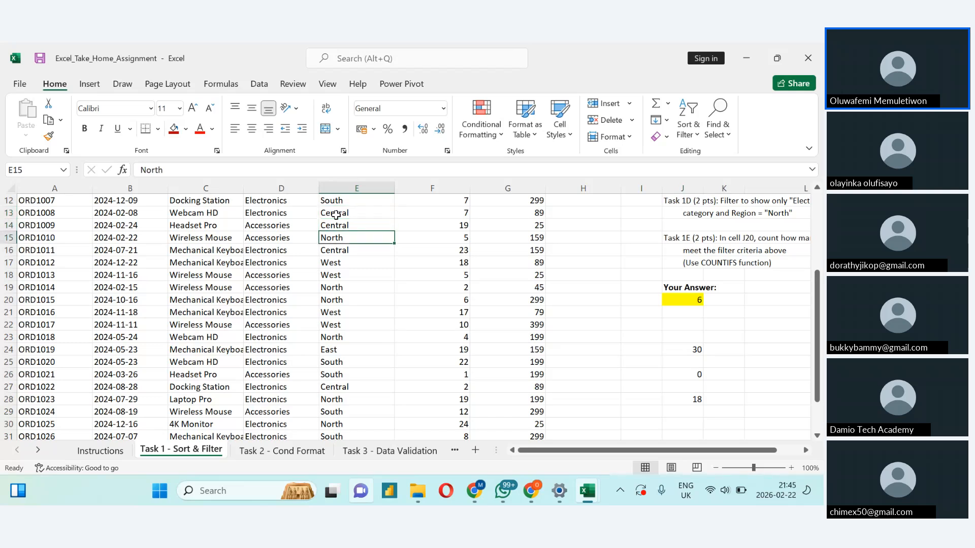
key(Down)
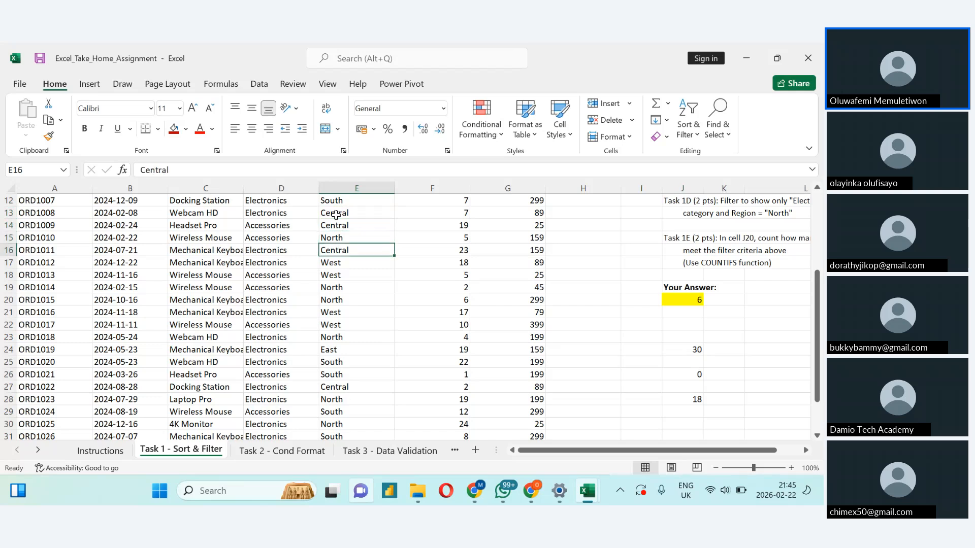
key(Down)
key(Down)
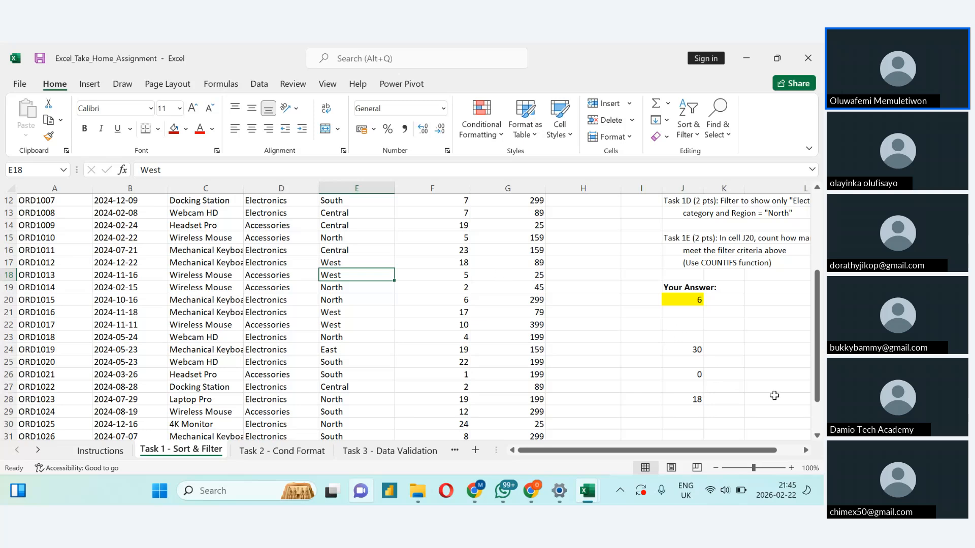
drag(817, 387, 818, 423)
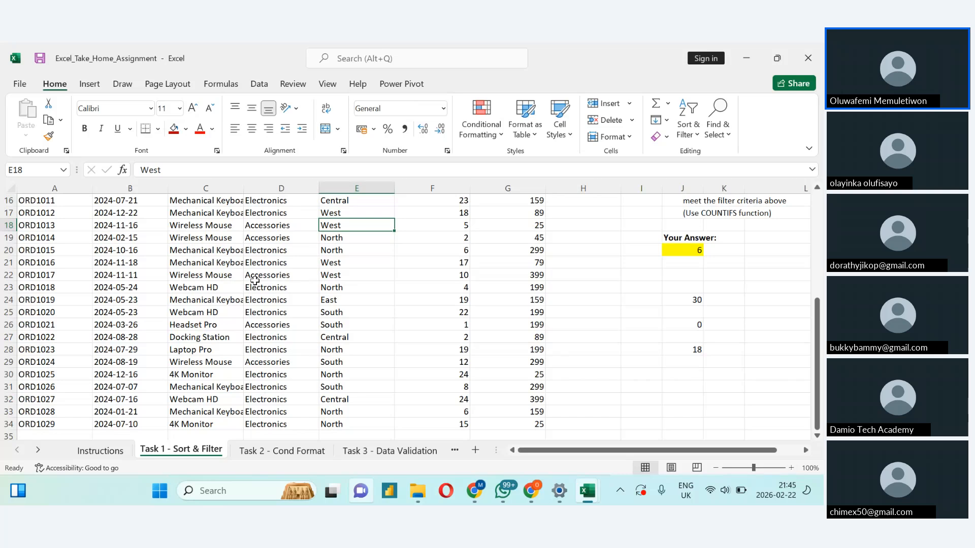
click(284, 252)
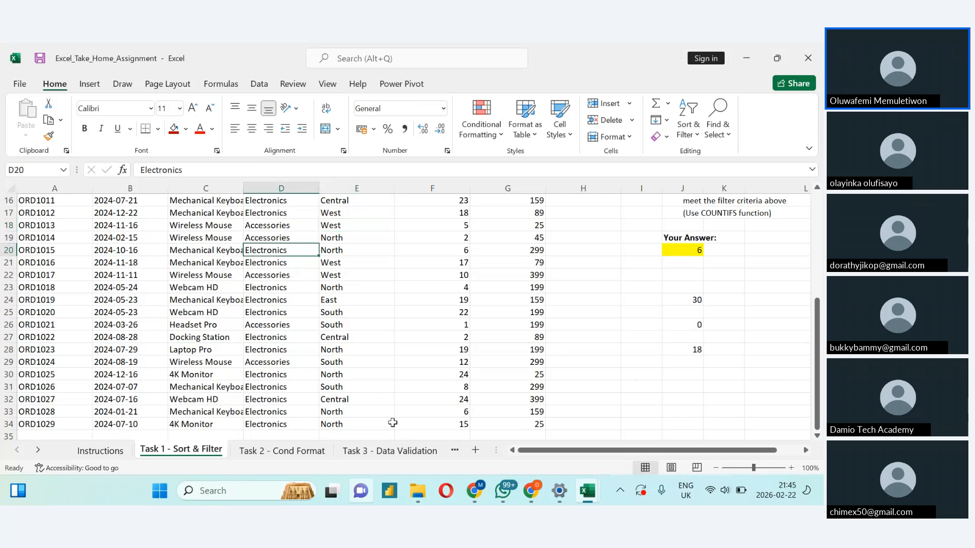
Step: Enter a COUNTIF formula in cell J31 that counts the Electronics entries in the Category column, =COUNTIF(D5:D34, "Electronics")
click(675, 387)
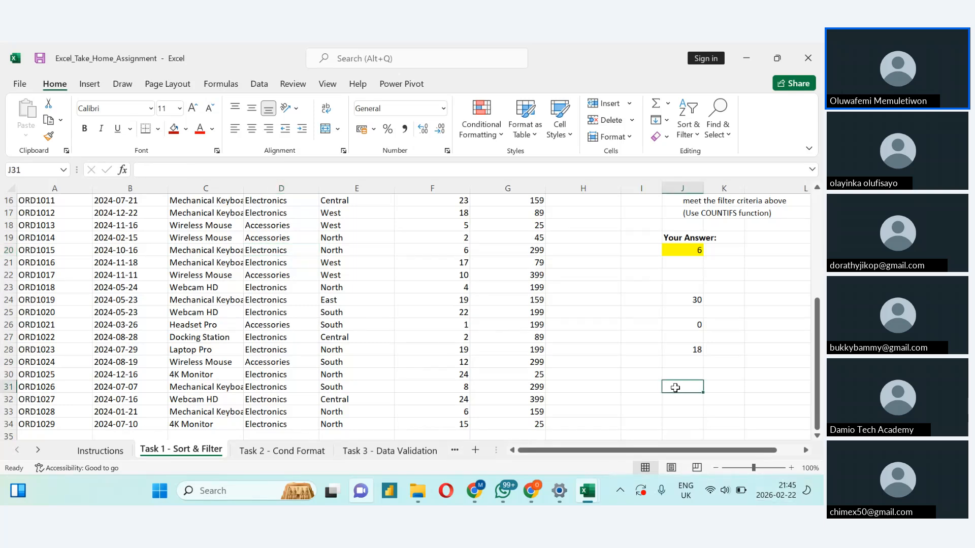
text(=count)
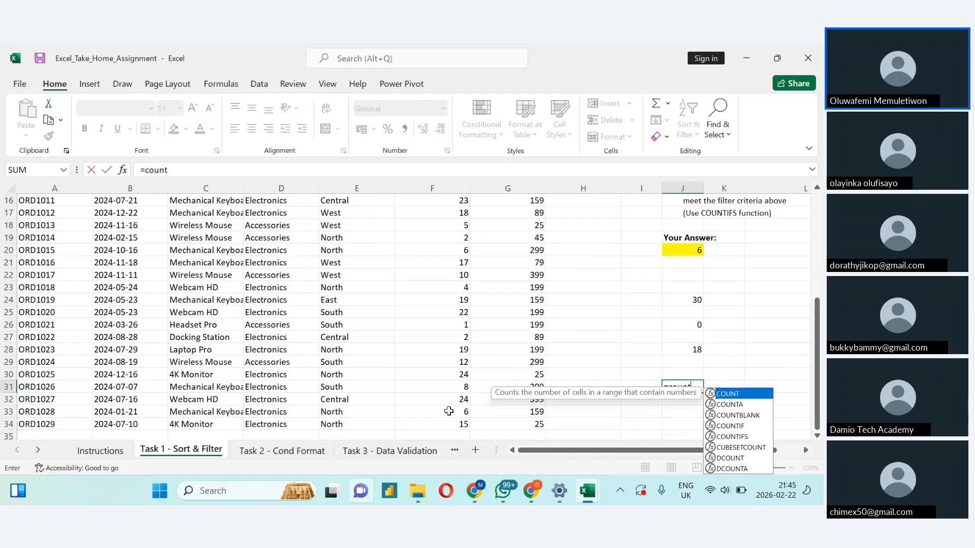
text(if)
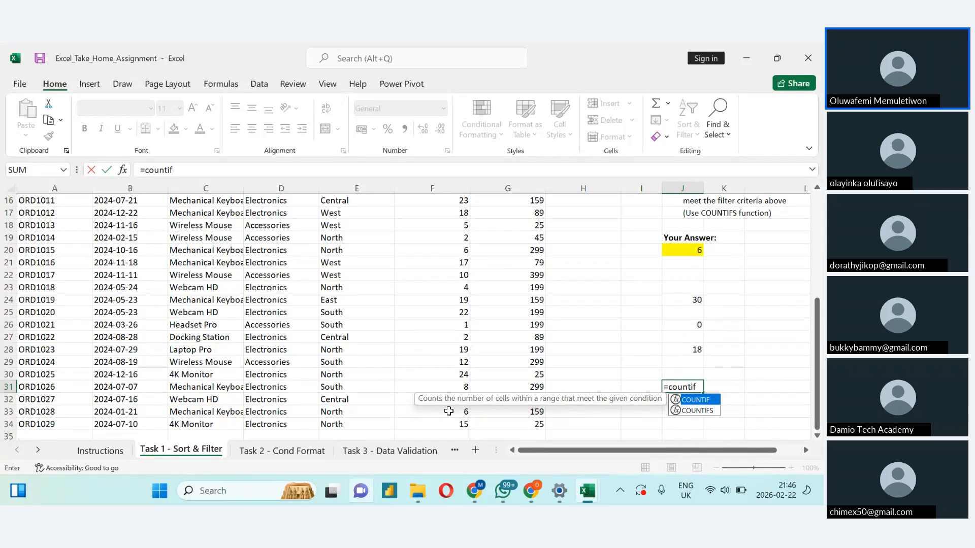
text(()
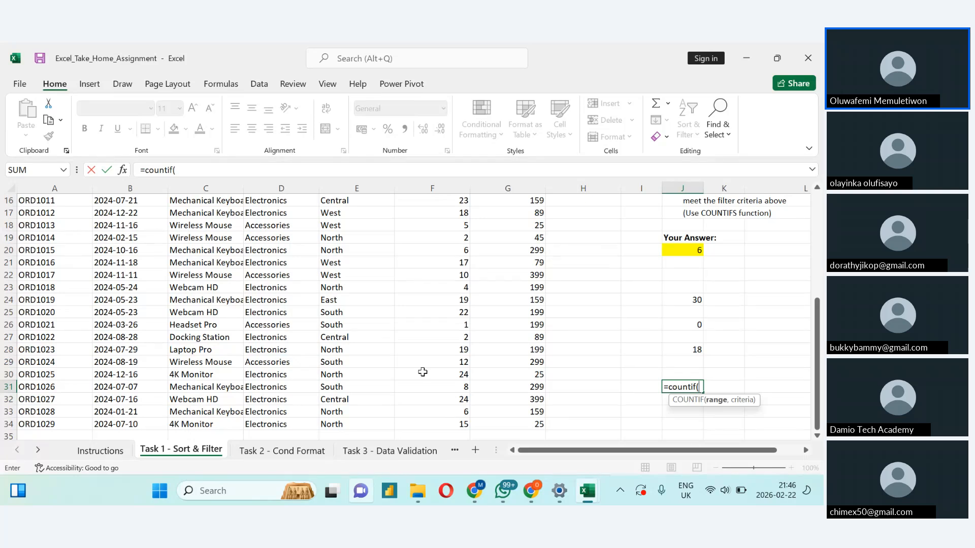
drag(817, 320, 816, 218)
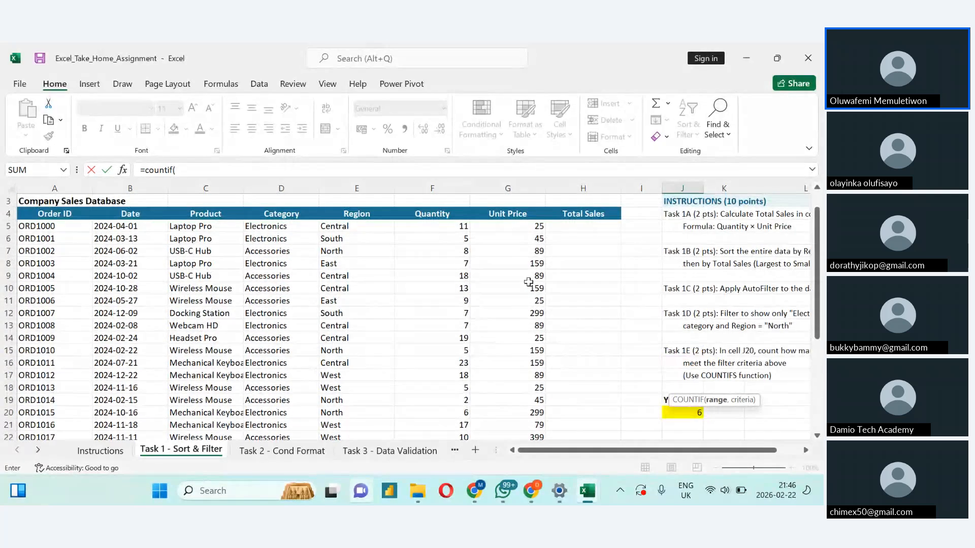
click(302, 227)
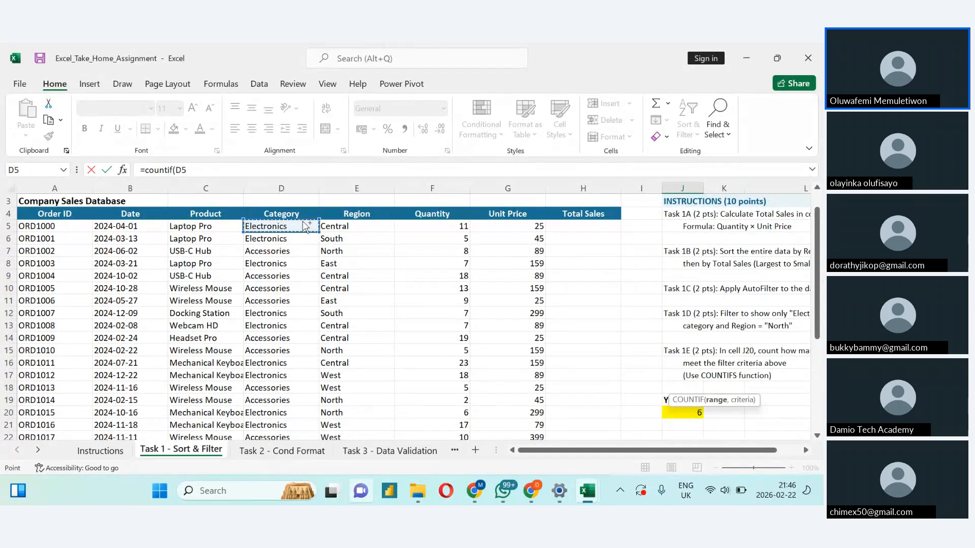
key(ctrl+shift+Down)
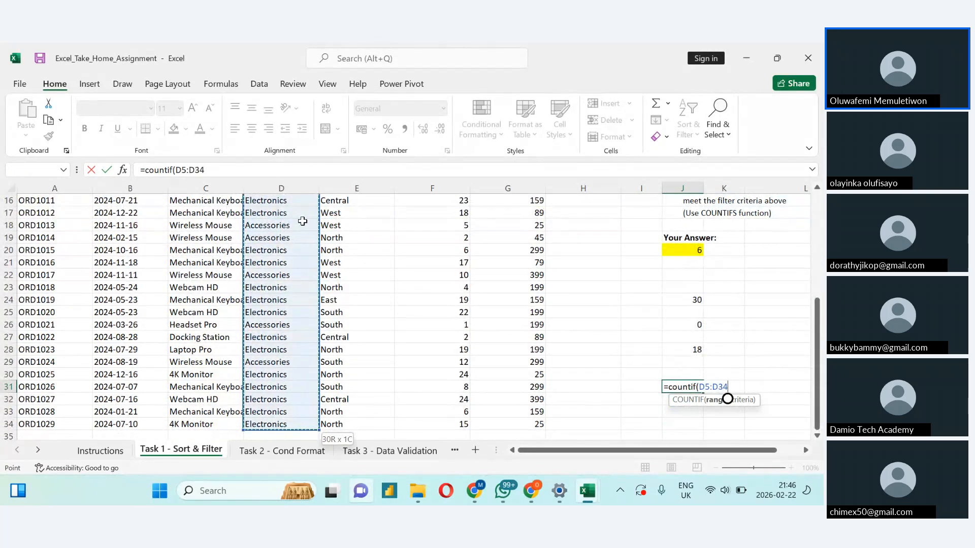
text(,)
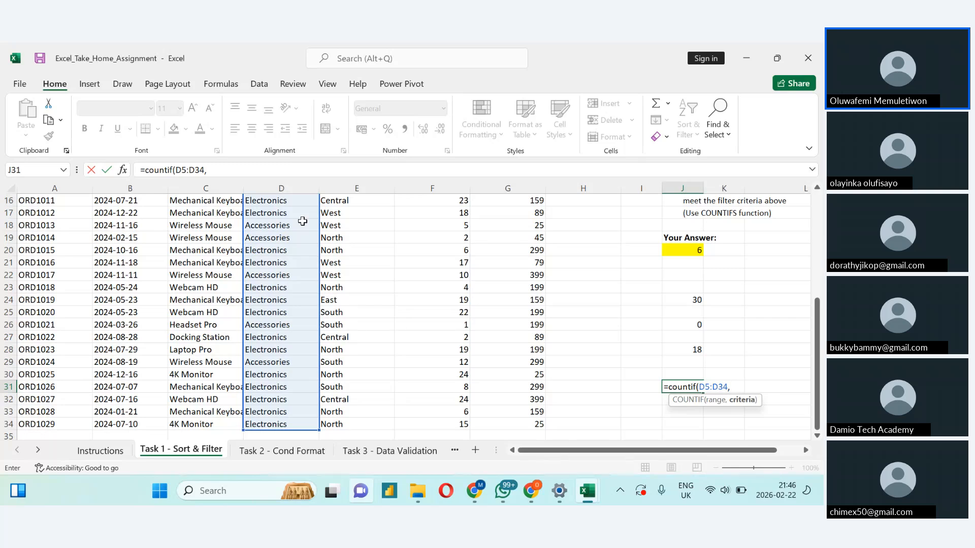
text("Electronic )
text(")
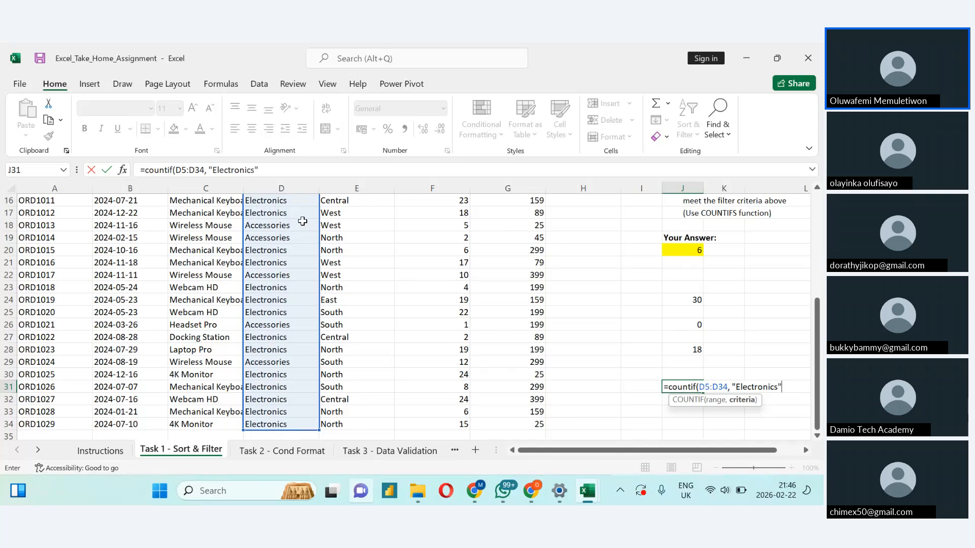
text())
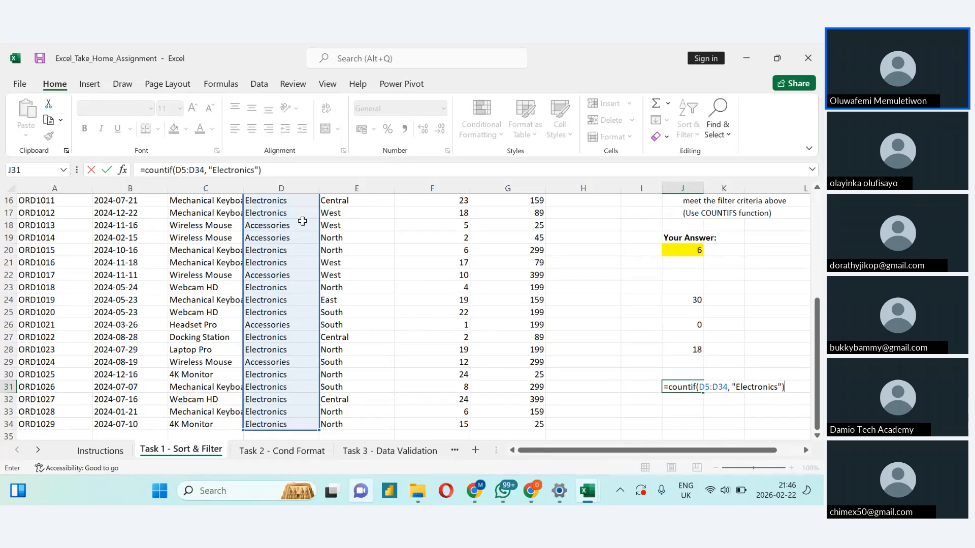
key(Return)
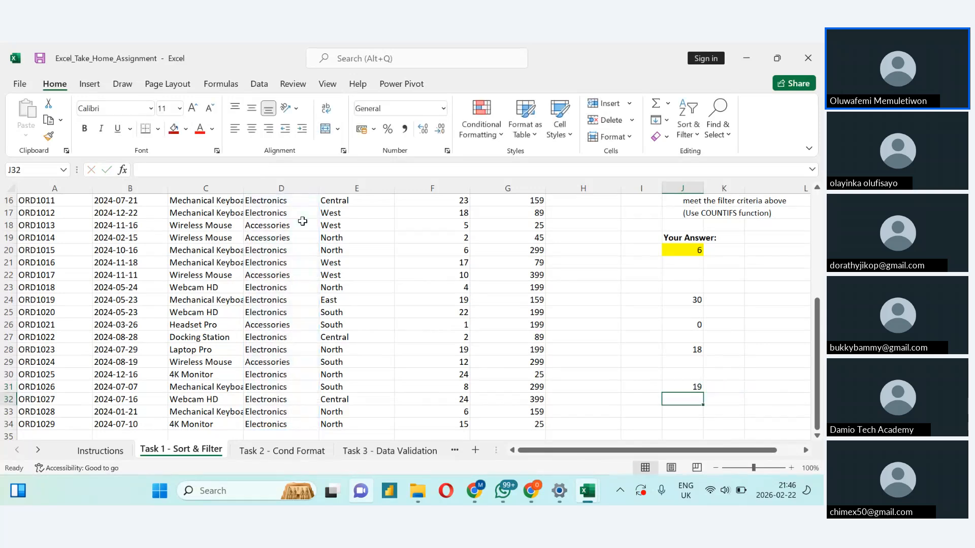
Step: Examine the Electronics and Accessories entries in the Category column, going back up to its first rows
click(253, 273)
click(257, 266)
key(Up)
key(Up)
key(Up)
key(Up)
key(Up)
key(Up)
key(Up)
key(Up)
key(Up)
key(Up)
key(Up)
key(Up)
key(Up)
key(Up)
key(Up)
key(Up)
key(Up)
key(Up)
key(Up)
key(Up)
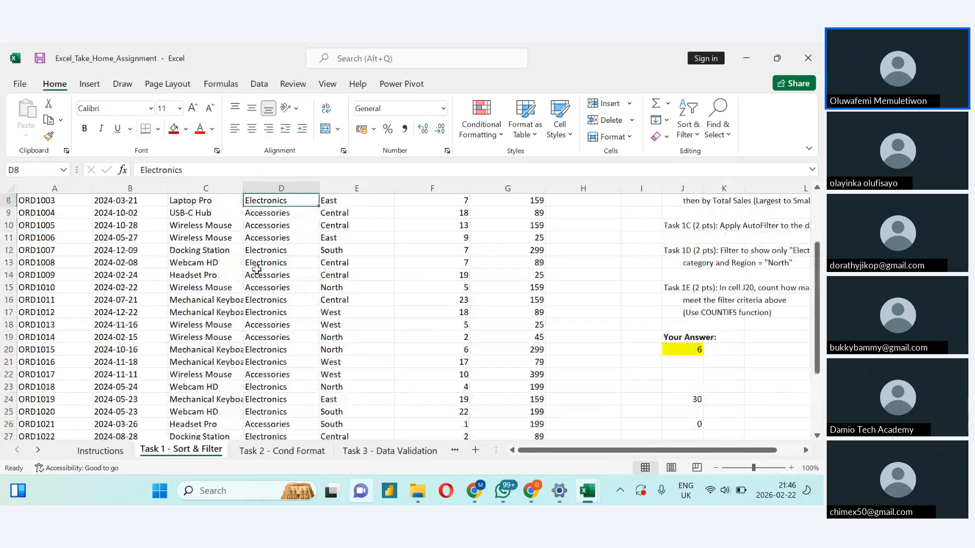
key(Down)
key(Down)
key(Down)
key(Down)
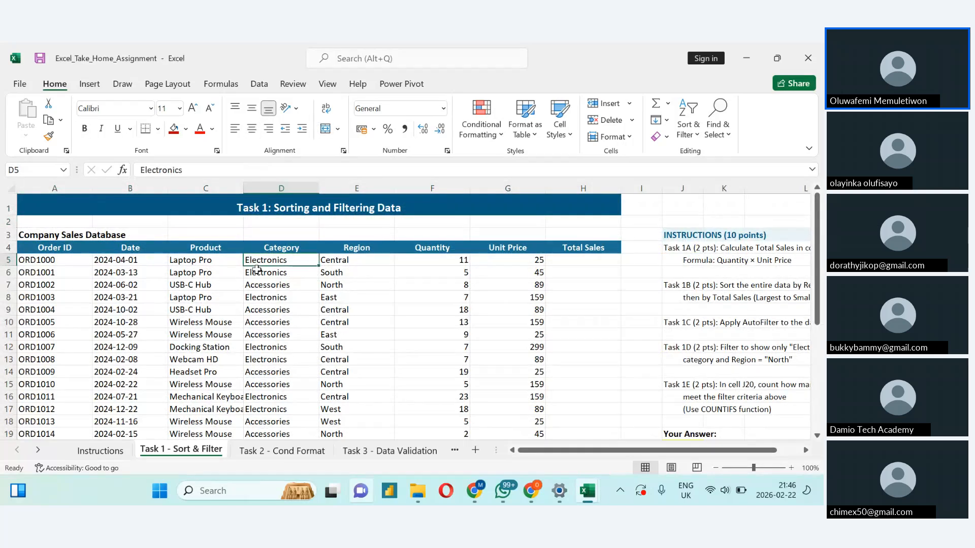
click(257, 271)
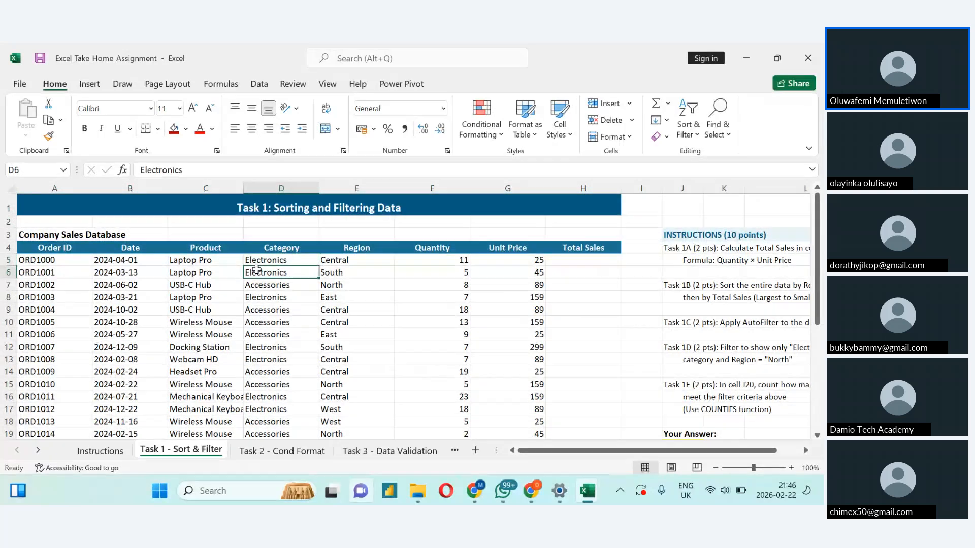
key(Down)
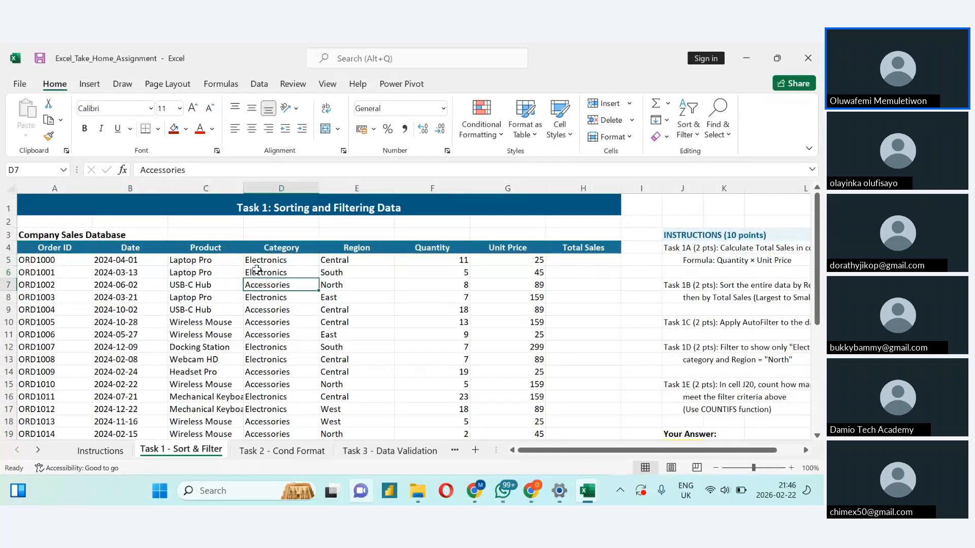
Step: Examine the Electronics and Accessories entries in the Category column, cell by cell from D7 down to the end of the data
key(Down)
key(Down)
key(Down)
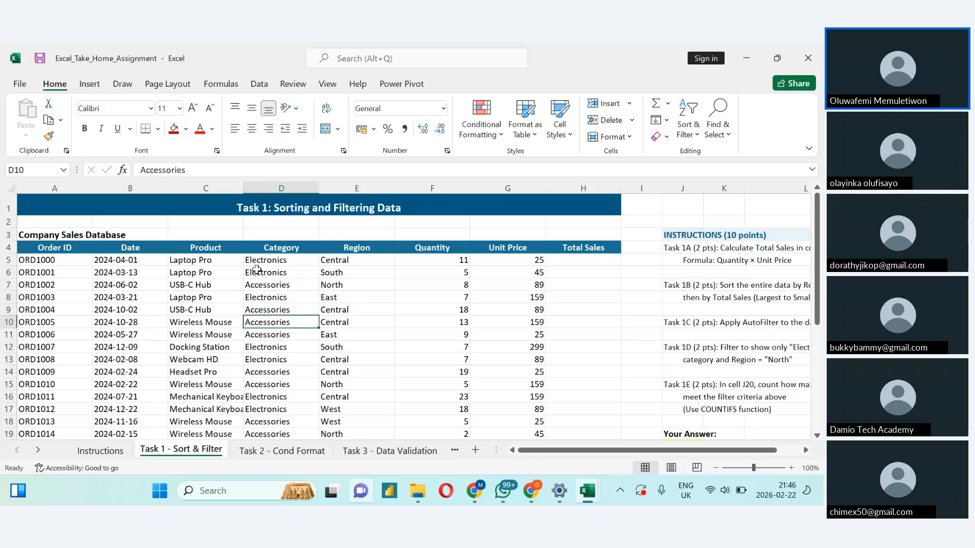
key(Down)
key(Down)
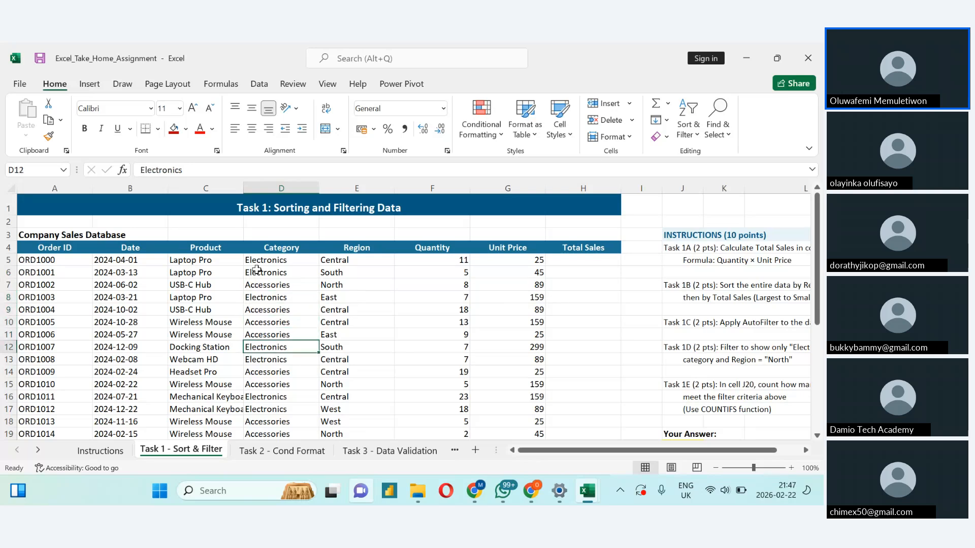
key(Down)
key(Down)
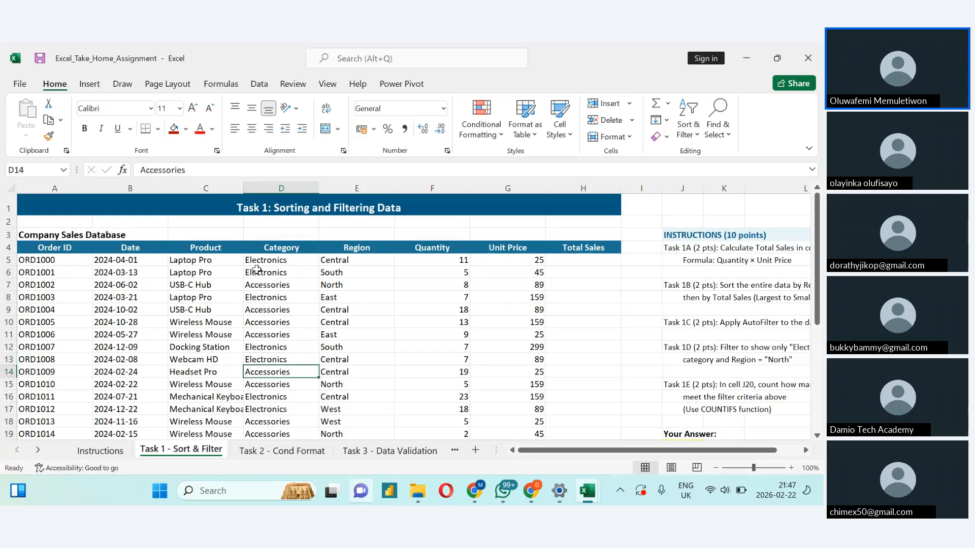
key(Down)
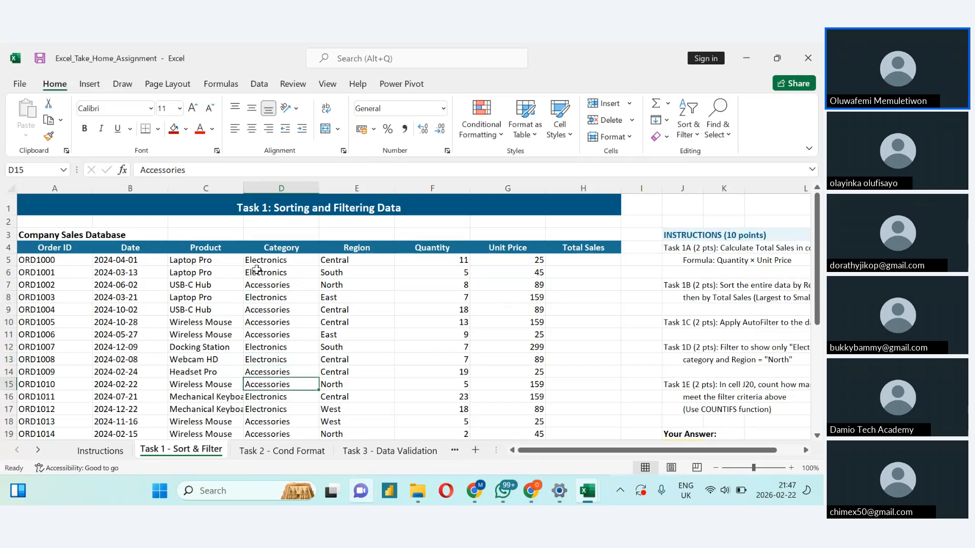
key(Down)
key(Down)
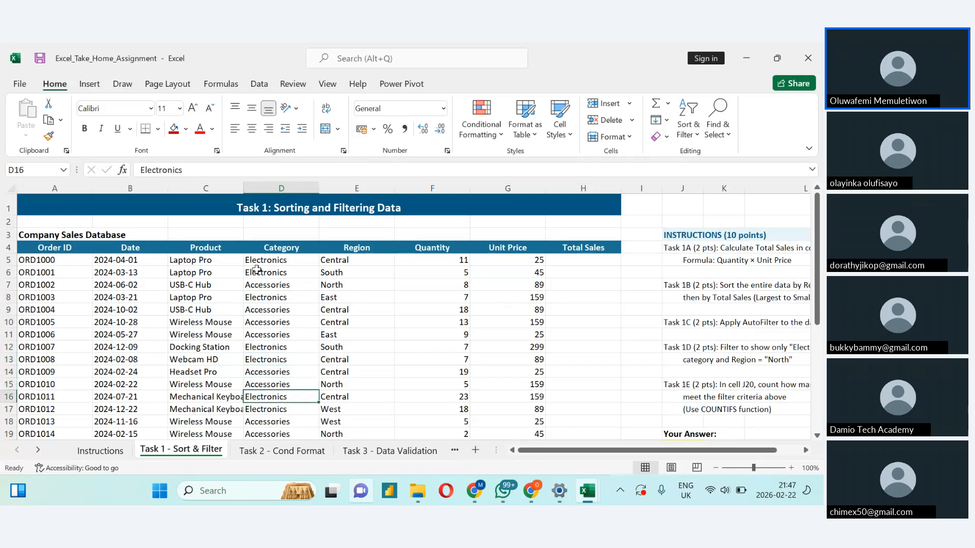
key(Down)
key(Down)
key(Down)
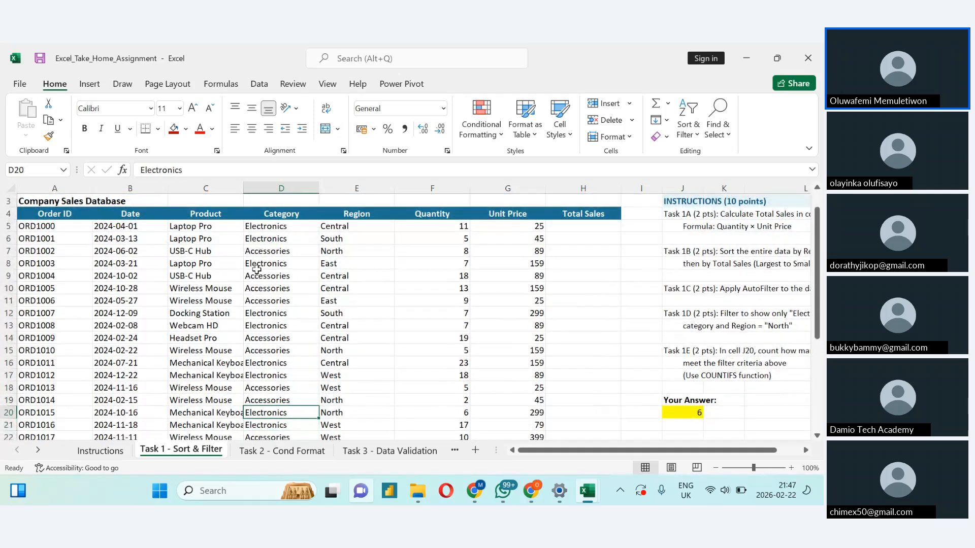
key(Down)
key(Down)
key(Down)
key(Down)
key(Down)
key(Down)
key(Down)
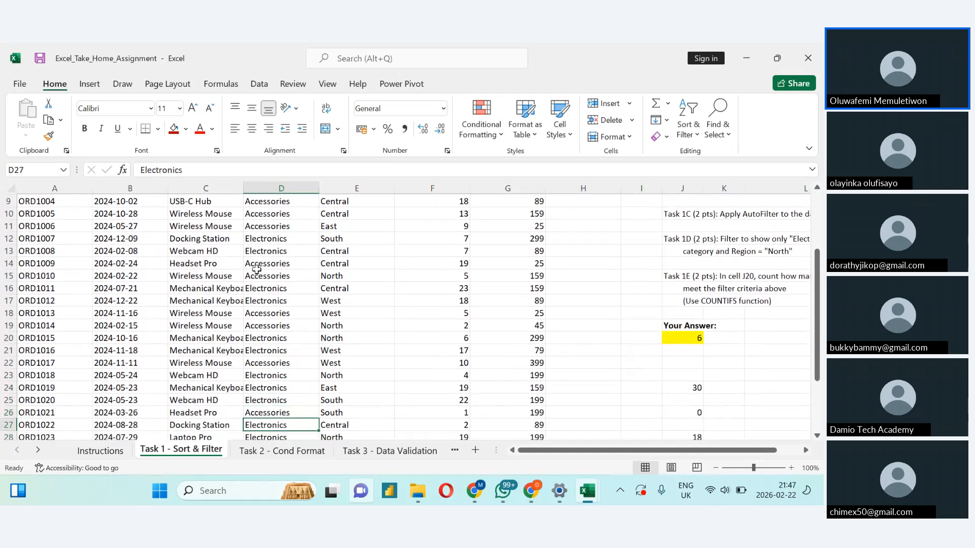
key(Down)
key(Down)
key(Down)
key(Down)
key(Down)
key(Down)
key(Down)
key(Down)
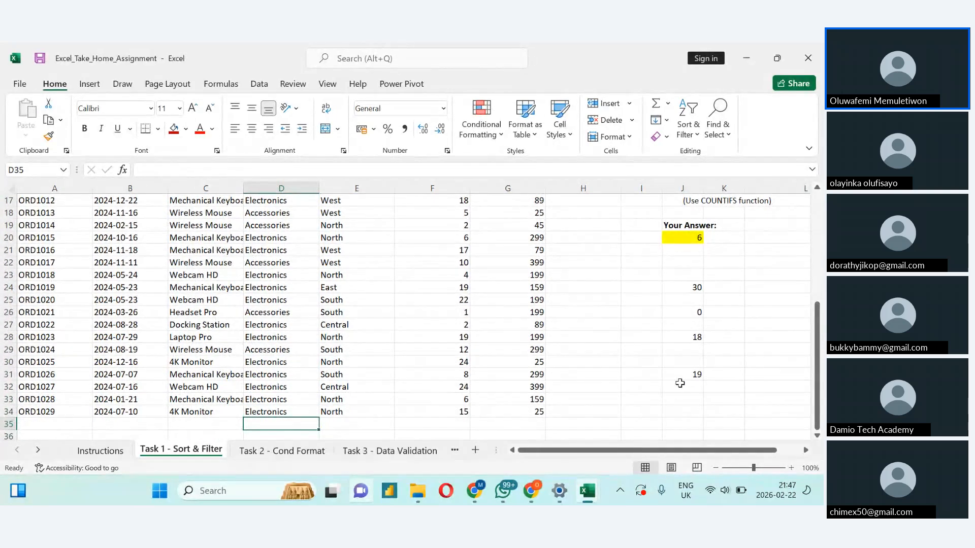
Step: Review the range and criterion of the COUNTIF formula in cell J31 and move on to the empty cell J33
click(678, 378)
double_click(678, 377)
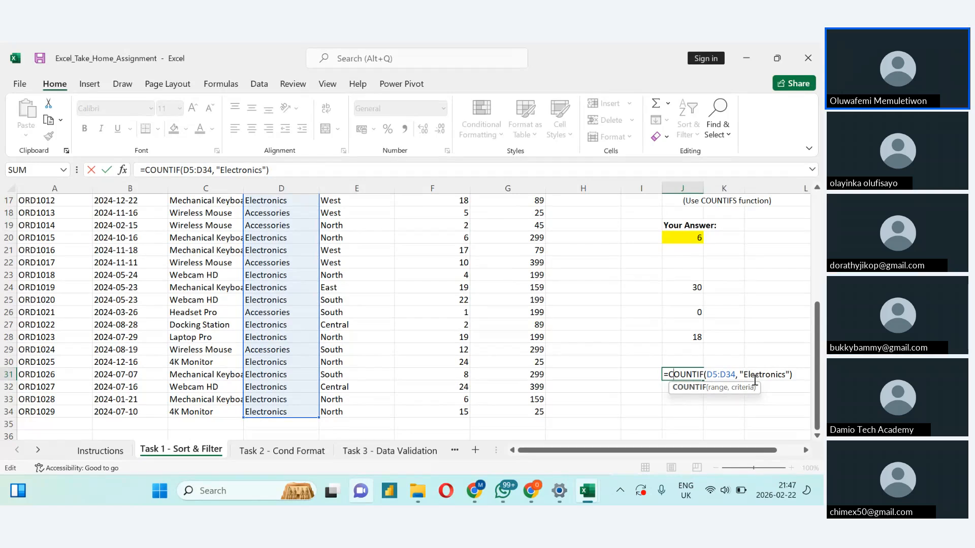
click(669, 401)
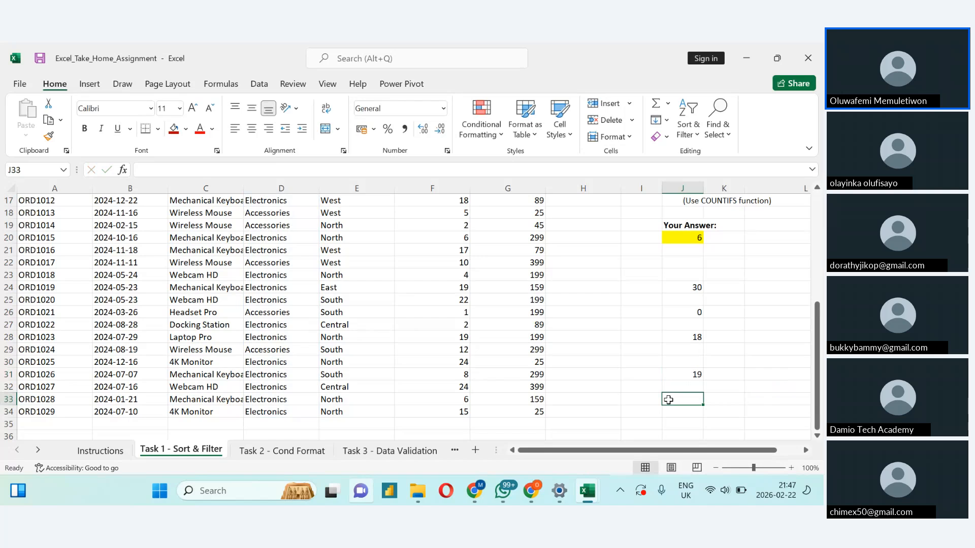
Step: Begin a COUNTIFS formula in cell J33 with the Category range D5:D34 and the criterion "Electronics"
scroll(668, 400, up, 3)
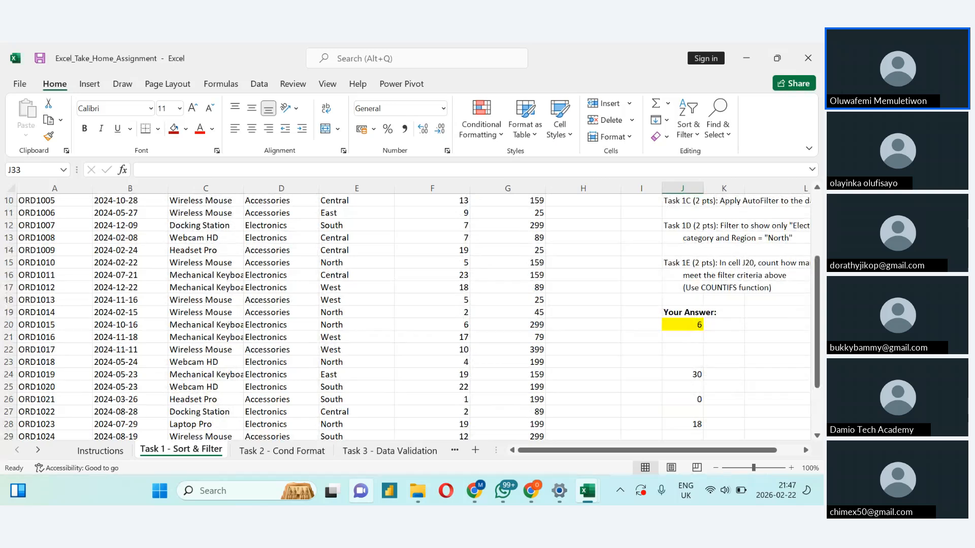
scroll(414, 314, down, 4)
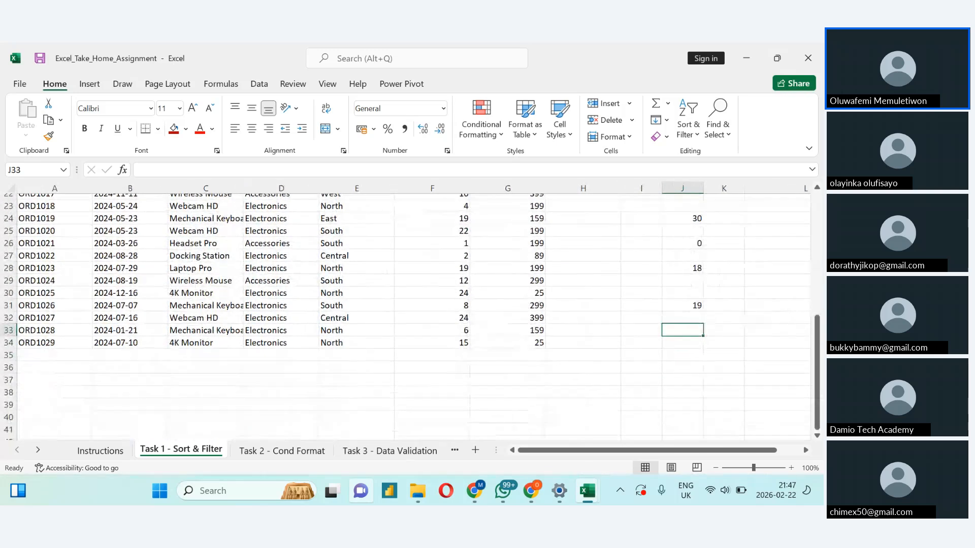
text(=C)
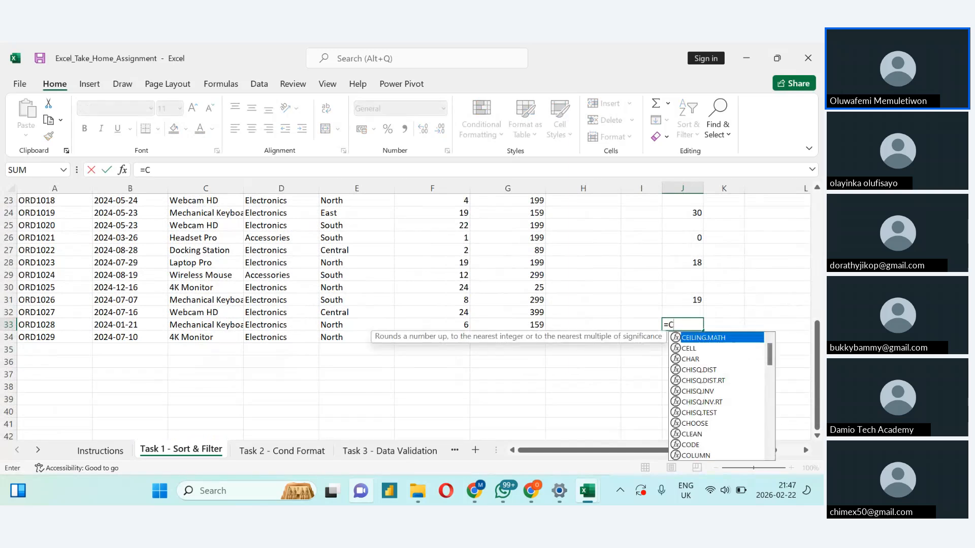
text(OUN)
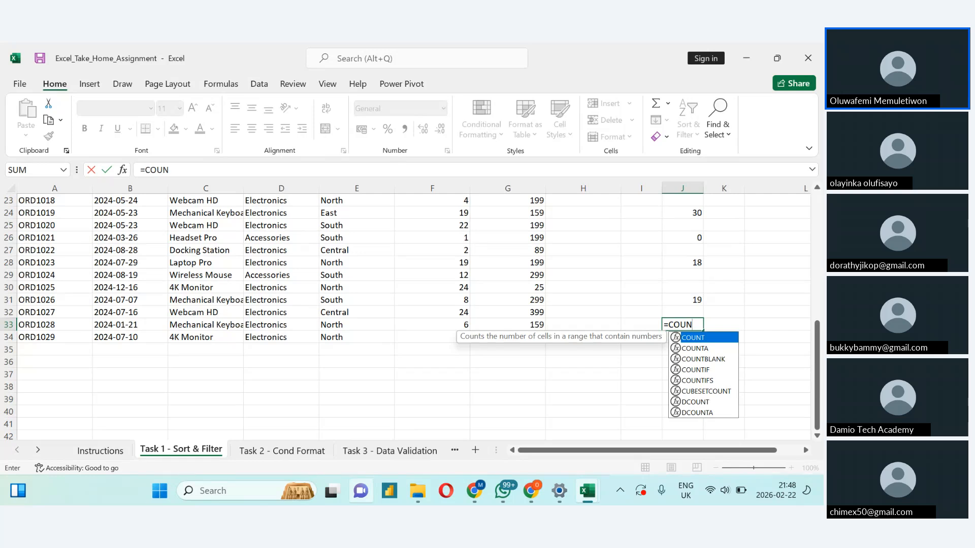
text(TIFS)
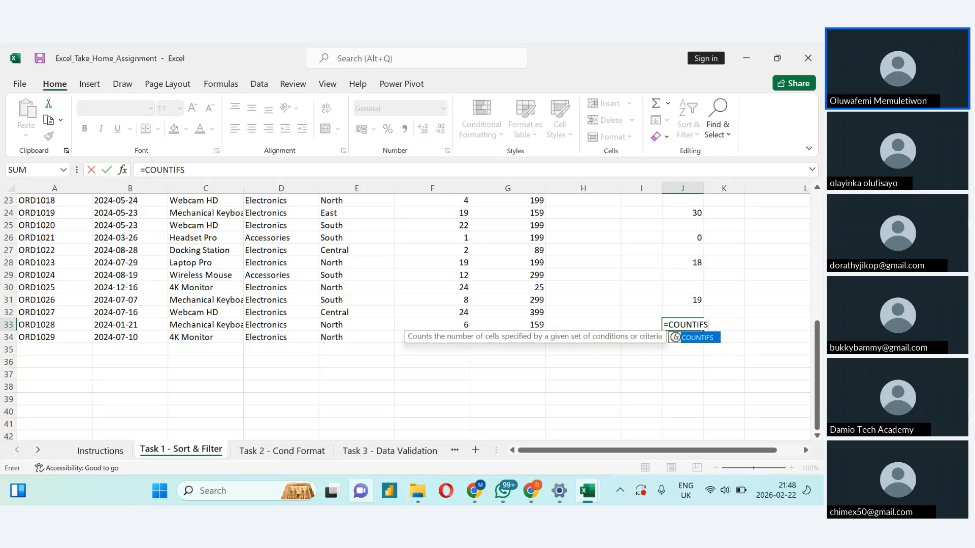
text(()
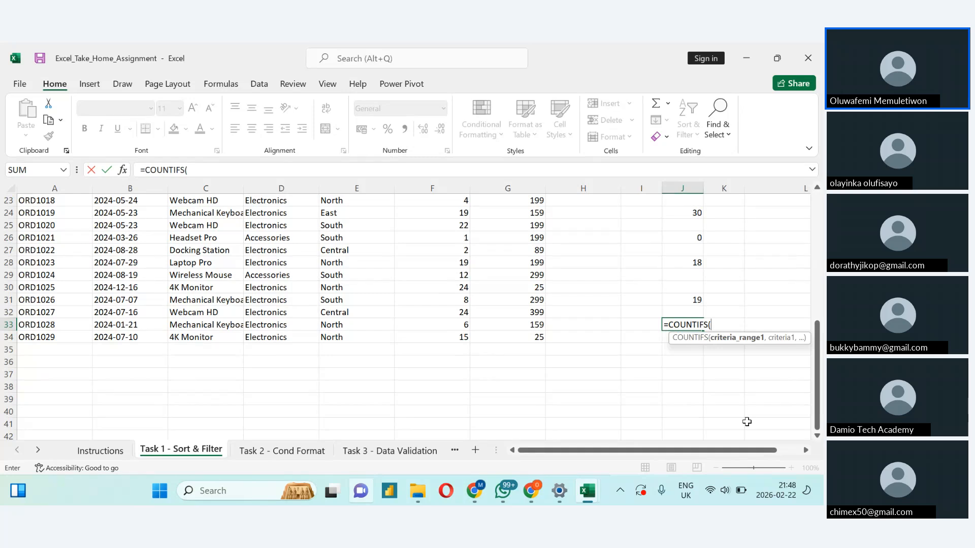
drag(819, 389, 821, 379)
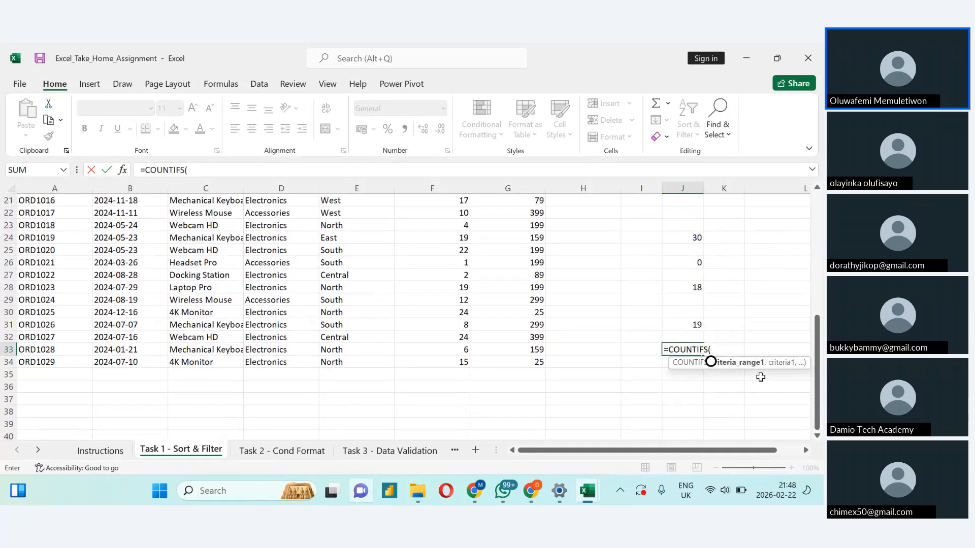
drag(817, 410, 816, 302)
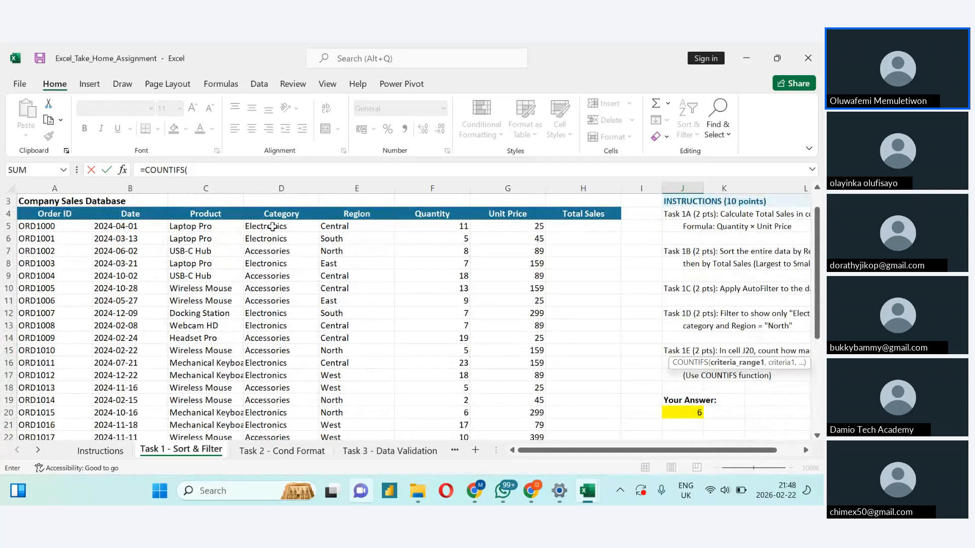
click(274, 227)
key(ctrl+shift+Down)
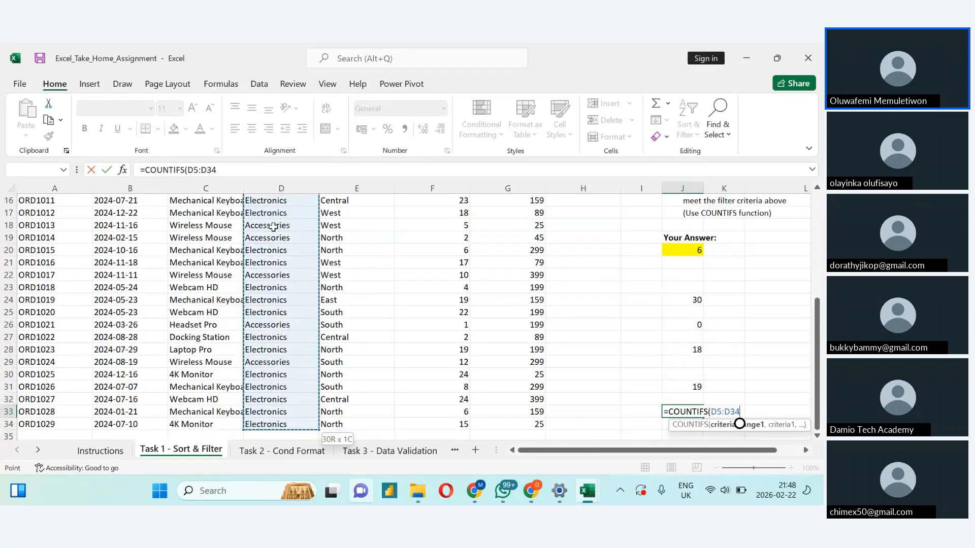
text(,"e)
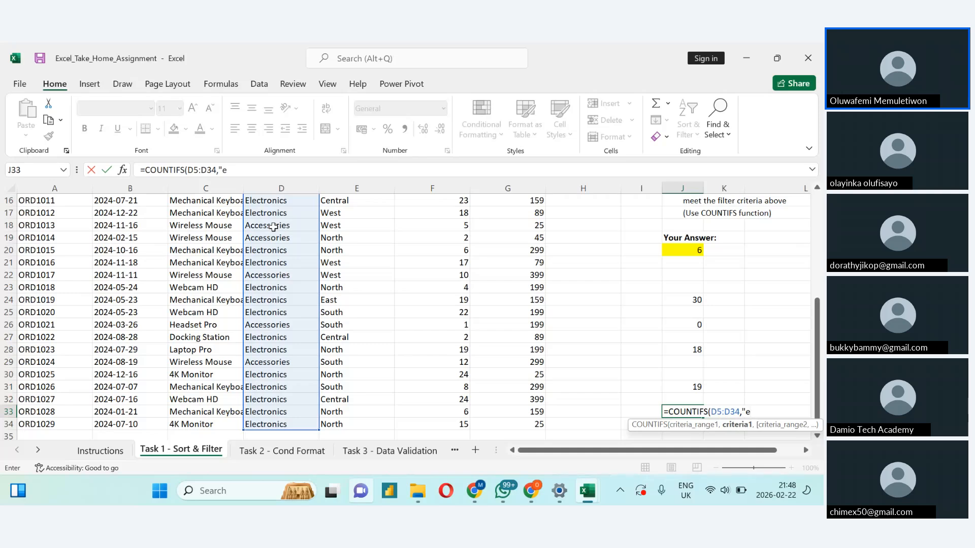
key(BackSpace)
text(Electronics",)
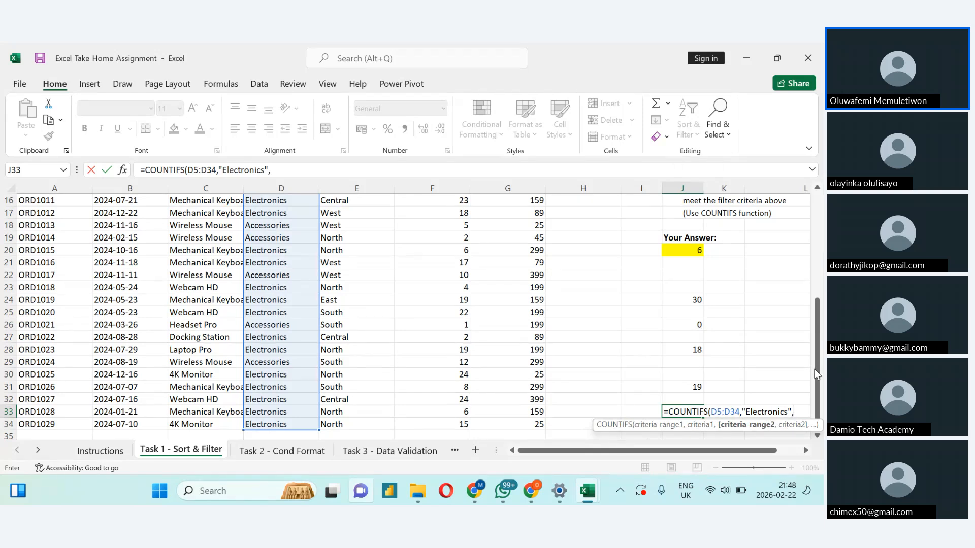
Step: Complete the COUNTIFS formula with the Region range E5:E34 and the criterion "North", and enter it
drag(818, 375, 817, 282)
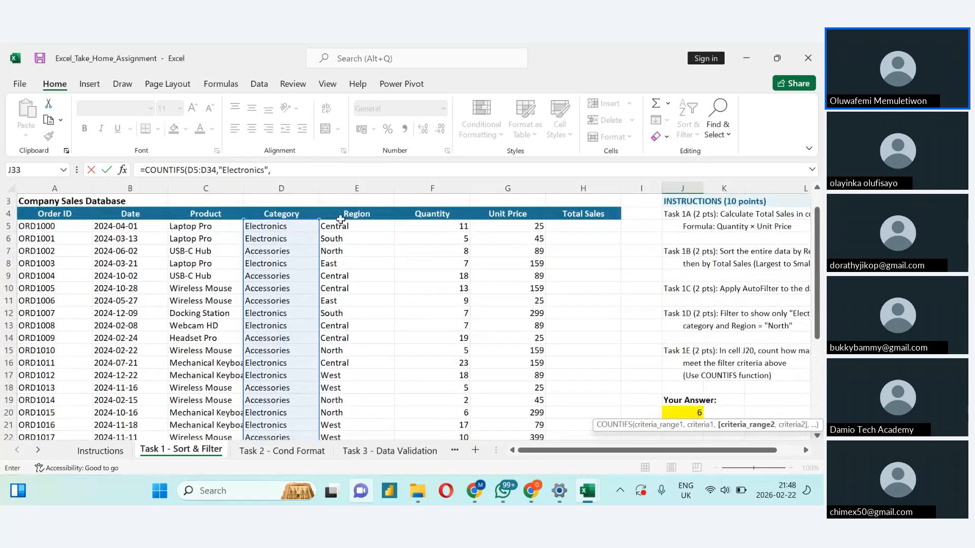
click(345, 225)
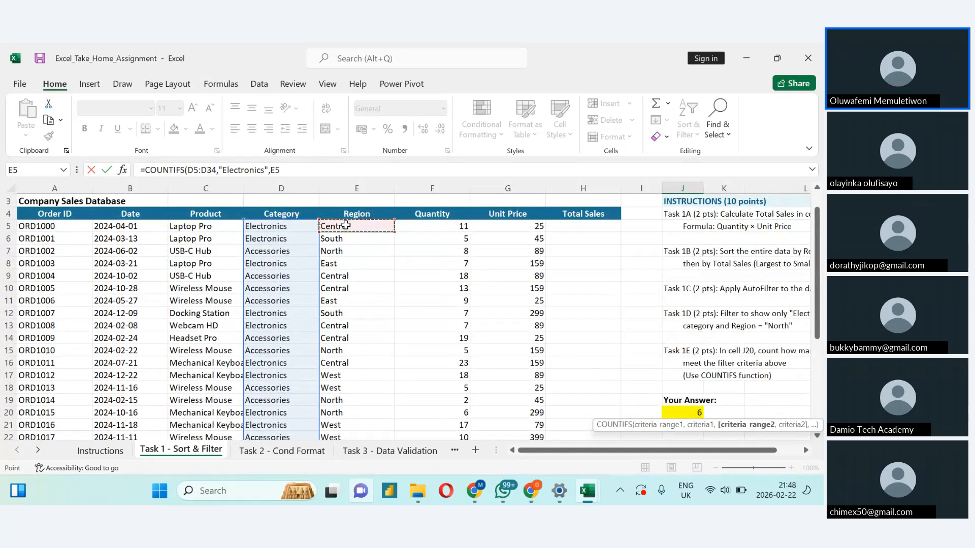
key(ctrl+shift+Down)
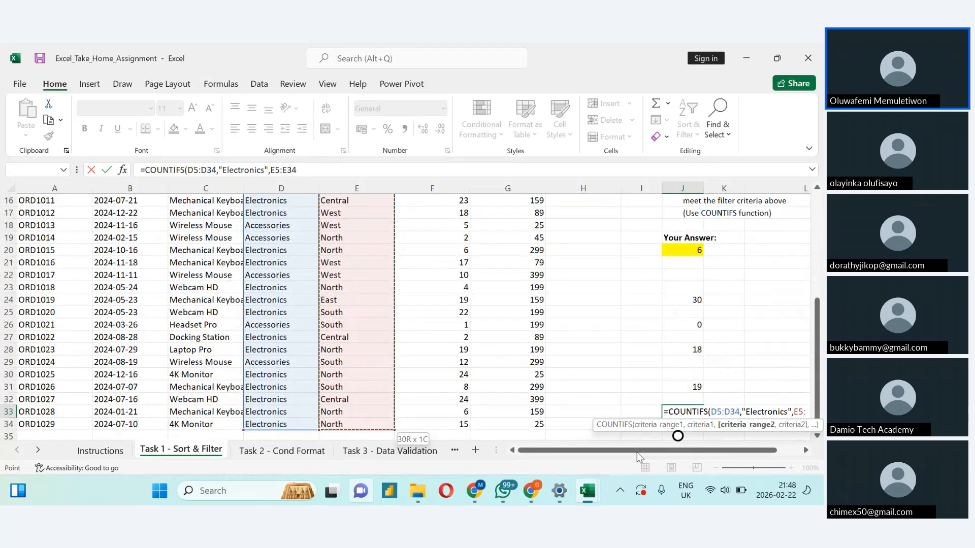
drag(645, 452, 697, 468)
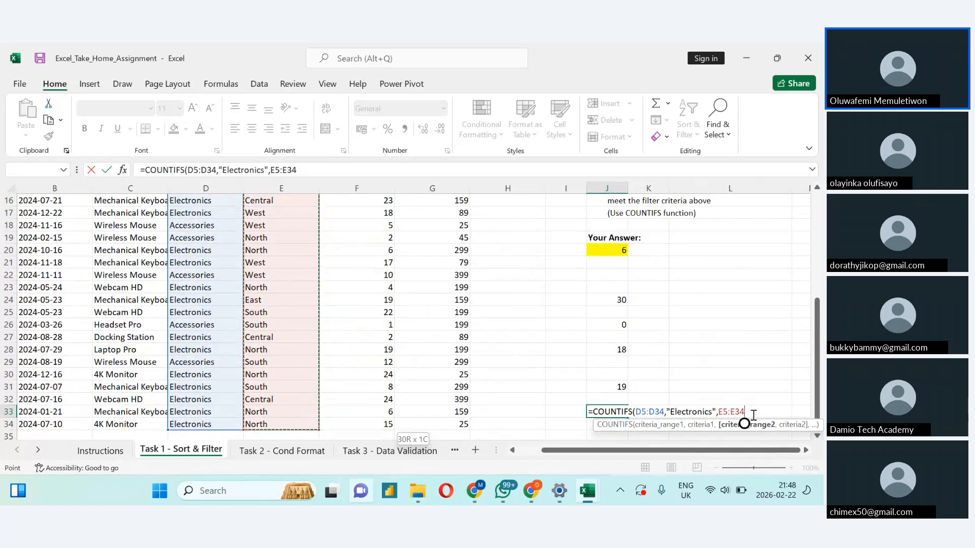
text(,)
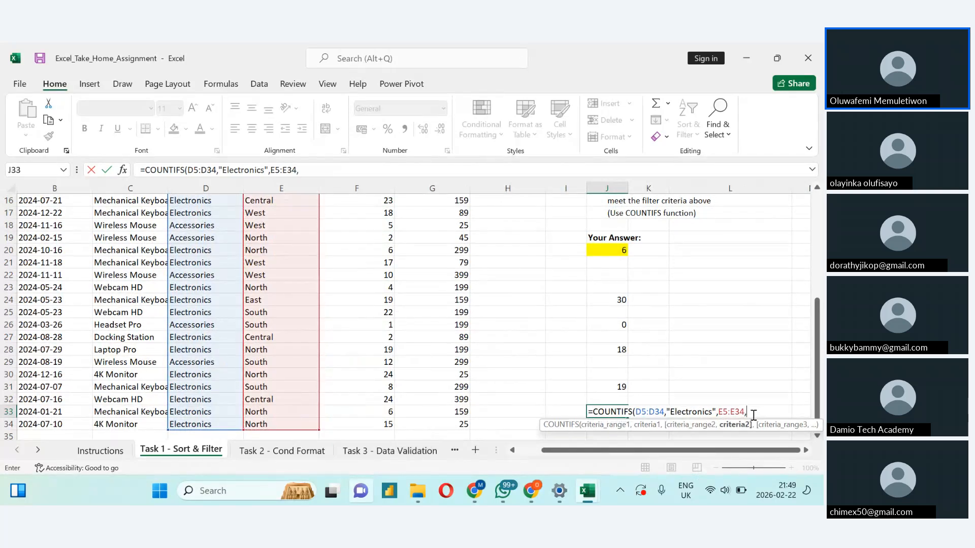
text("North"))
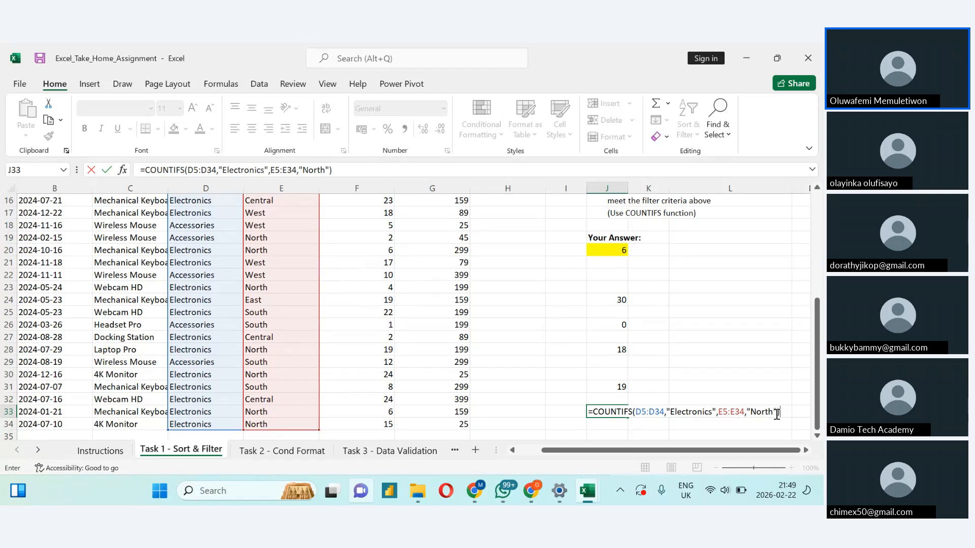
key(Return)
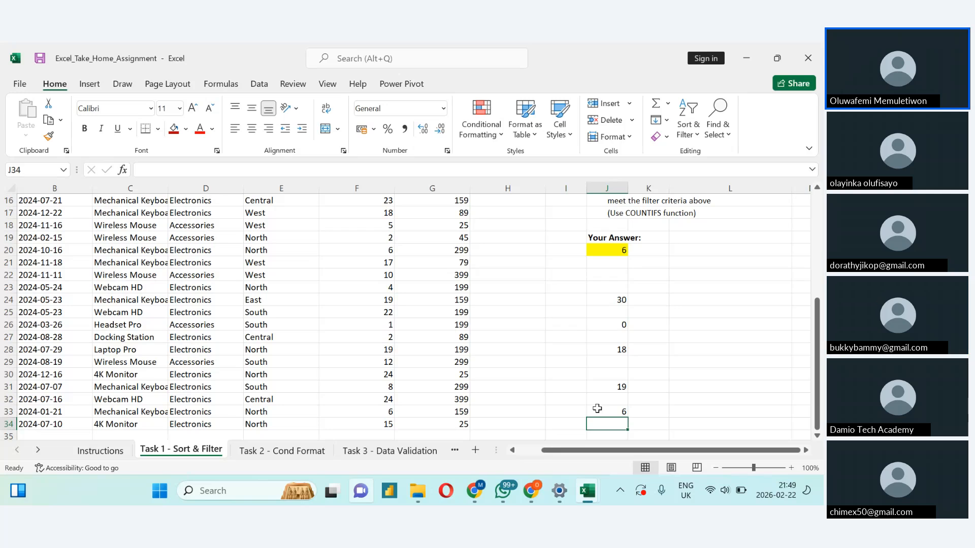
Step: Switch to the Zoho meeting in the browser, review the participants list and close it again
key(alt+Tab)
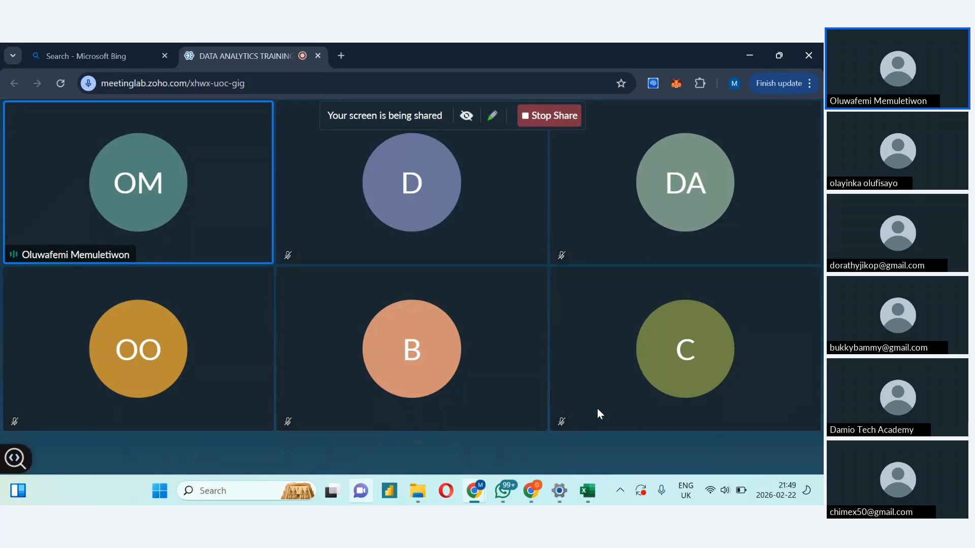
mouse_move(429, 291)
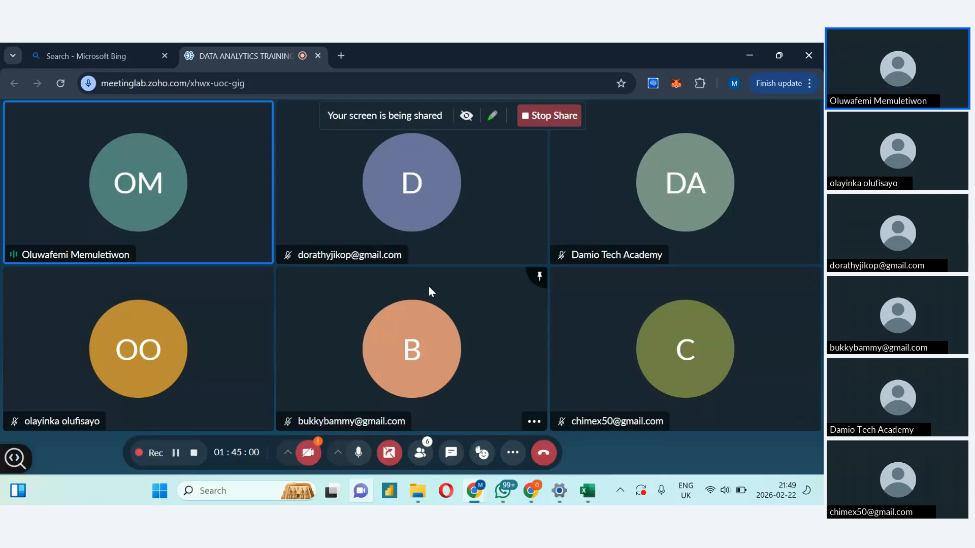
click(421, 454)
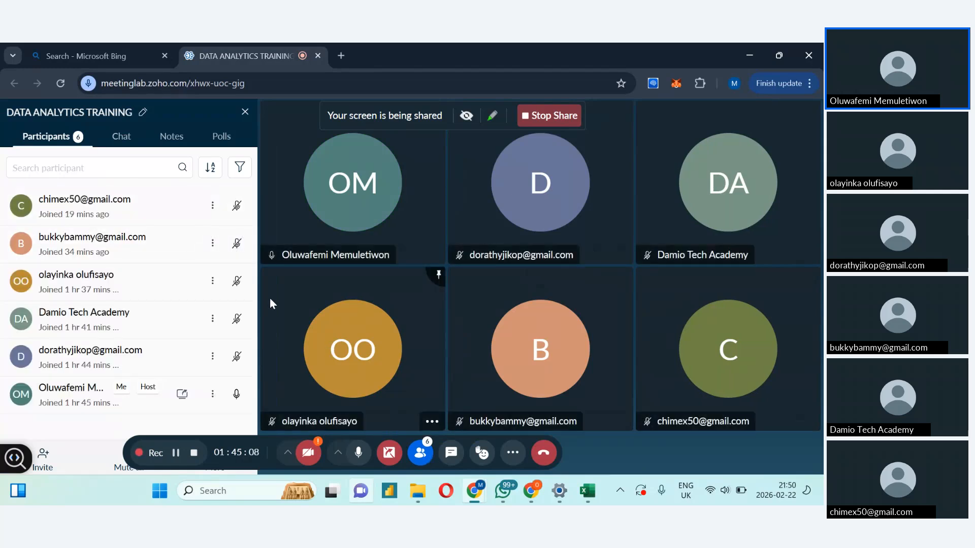
click(423, 458)
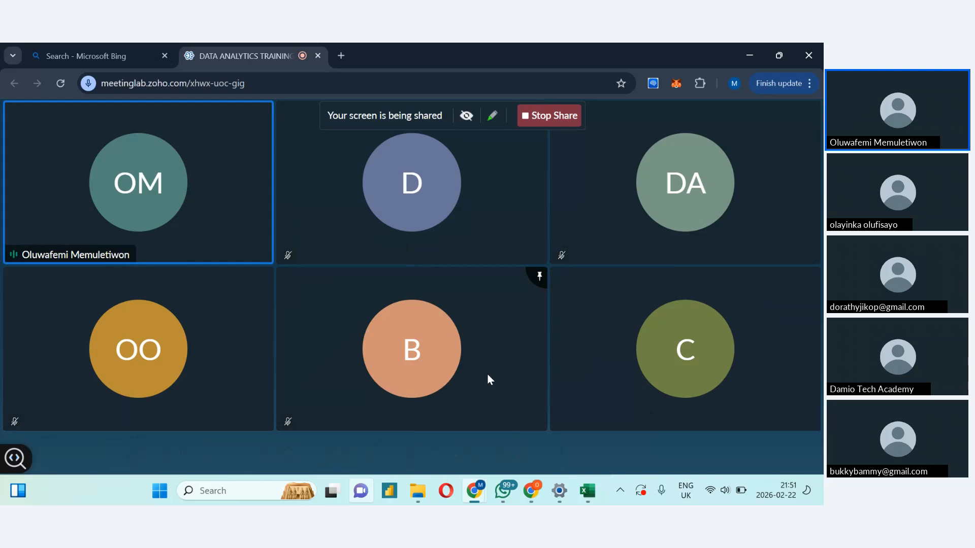
Step: Request to stop the recording of the training meeting
mouse_move(498, 411)
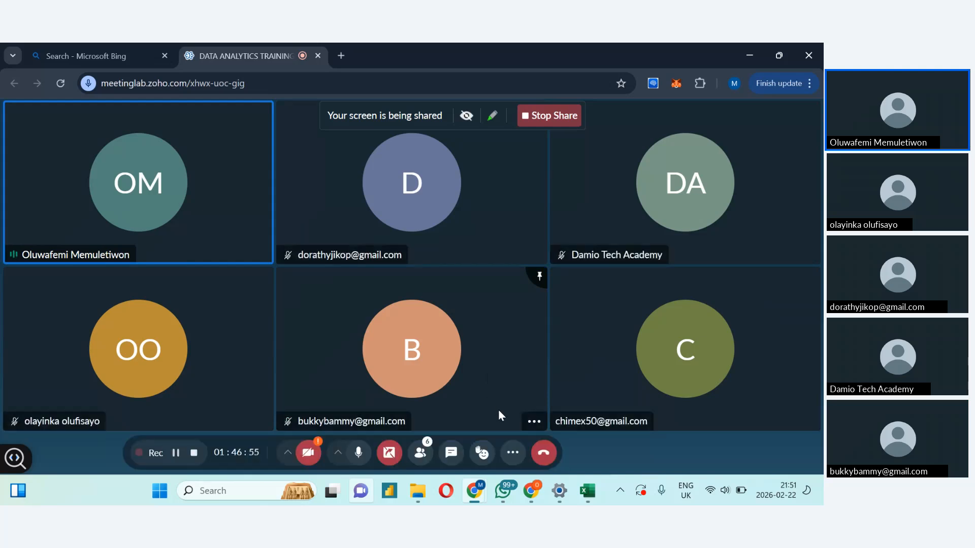
click(512, 453)
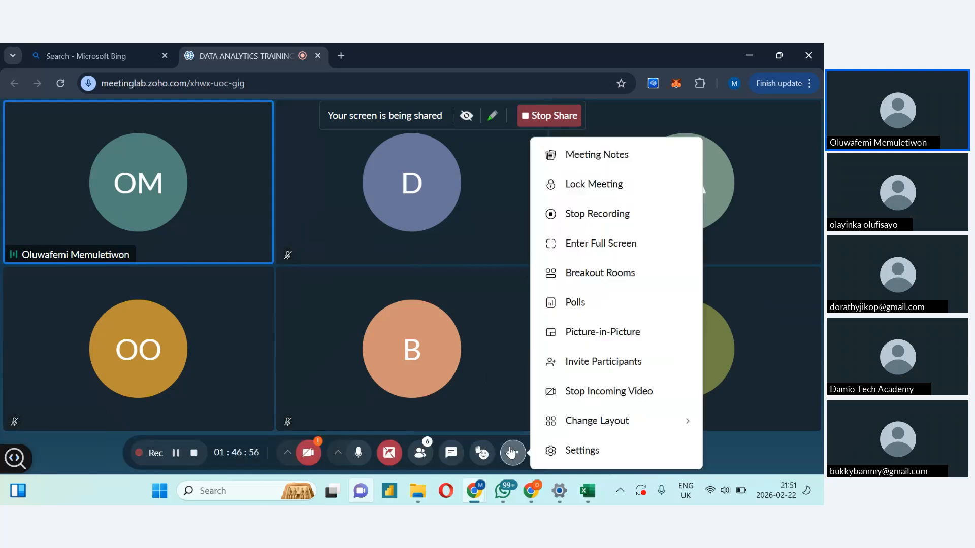
click(559, 217)
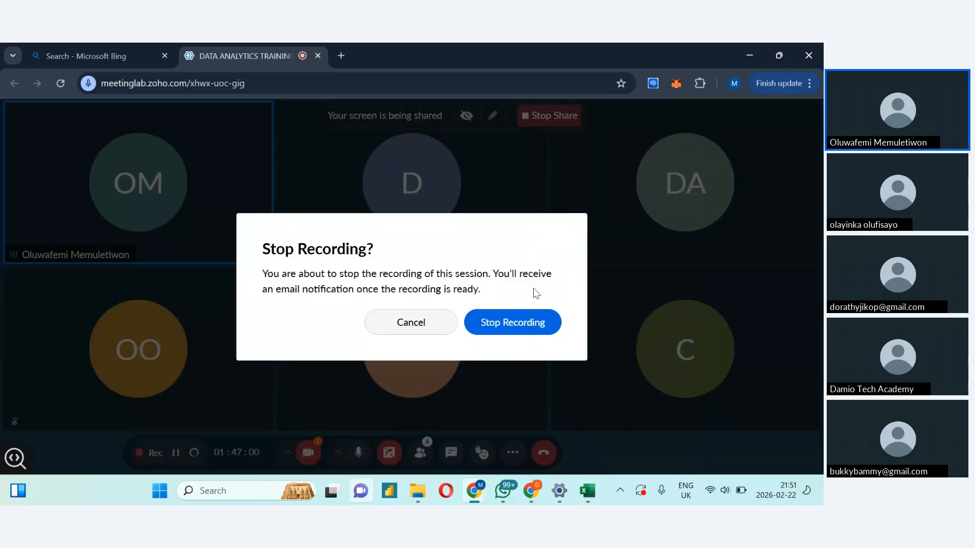